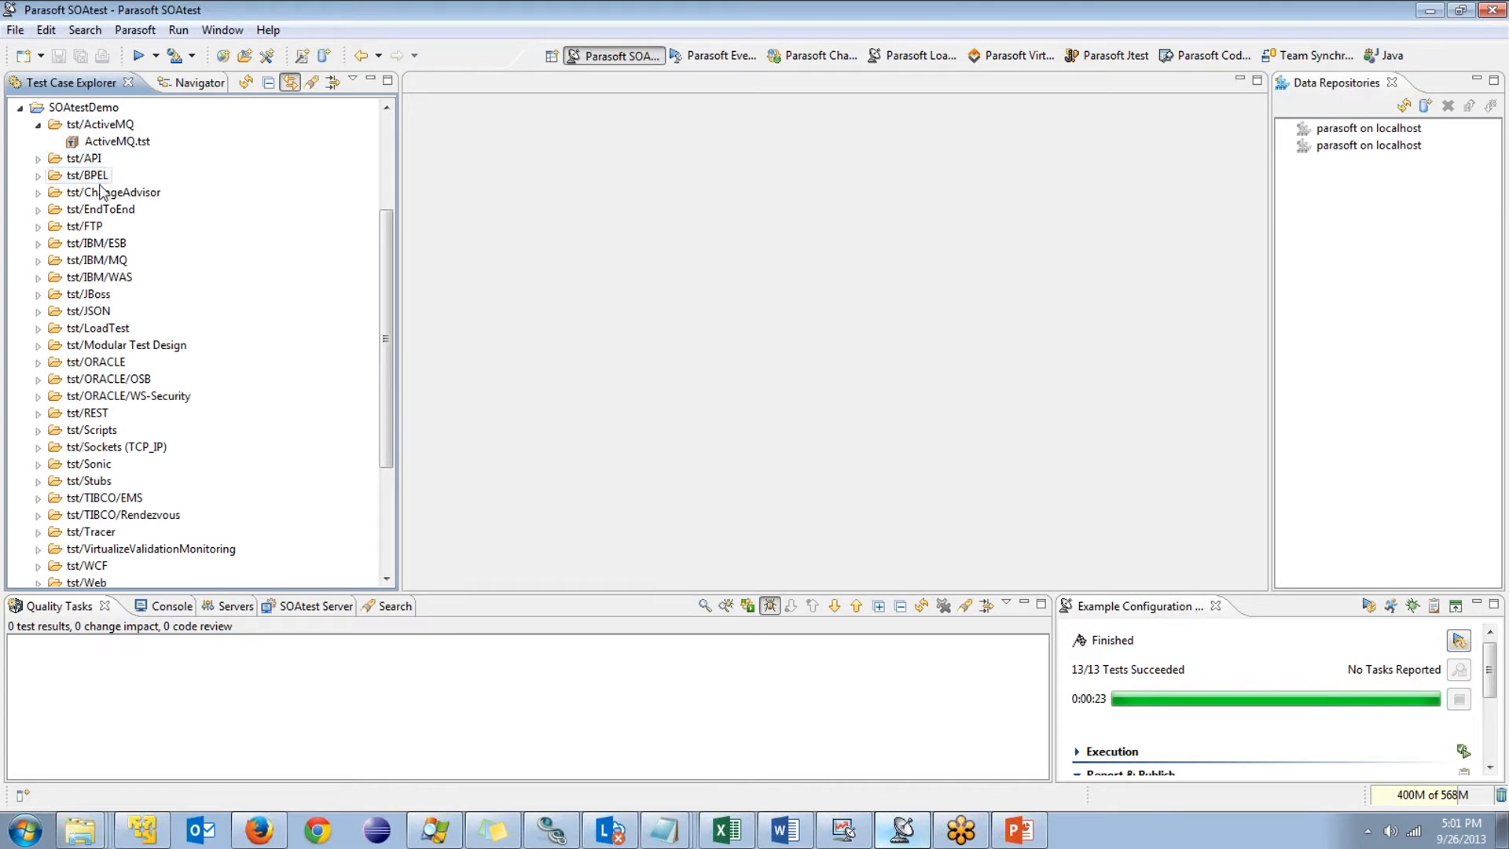
# Collapse the SOAtestDemo project in the test case tree
pyautogui.scroll(1, 110, 370)
pyautogui.scroll(2, 111, 373)
pyautogui.scroll(-1, 114, 376)
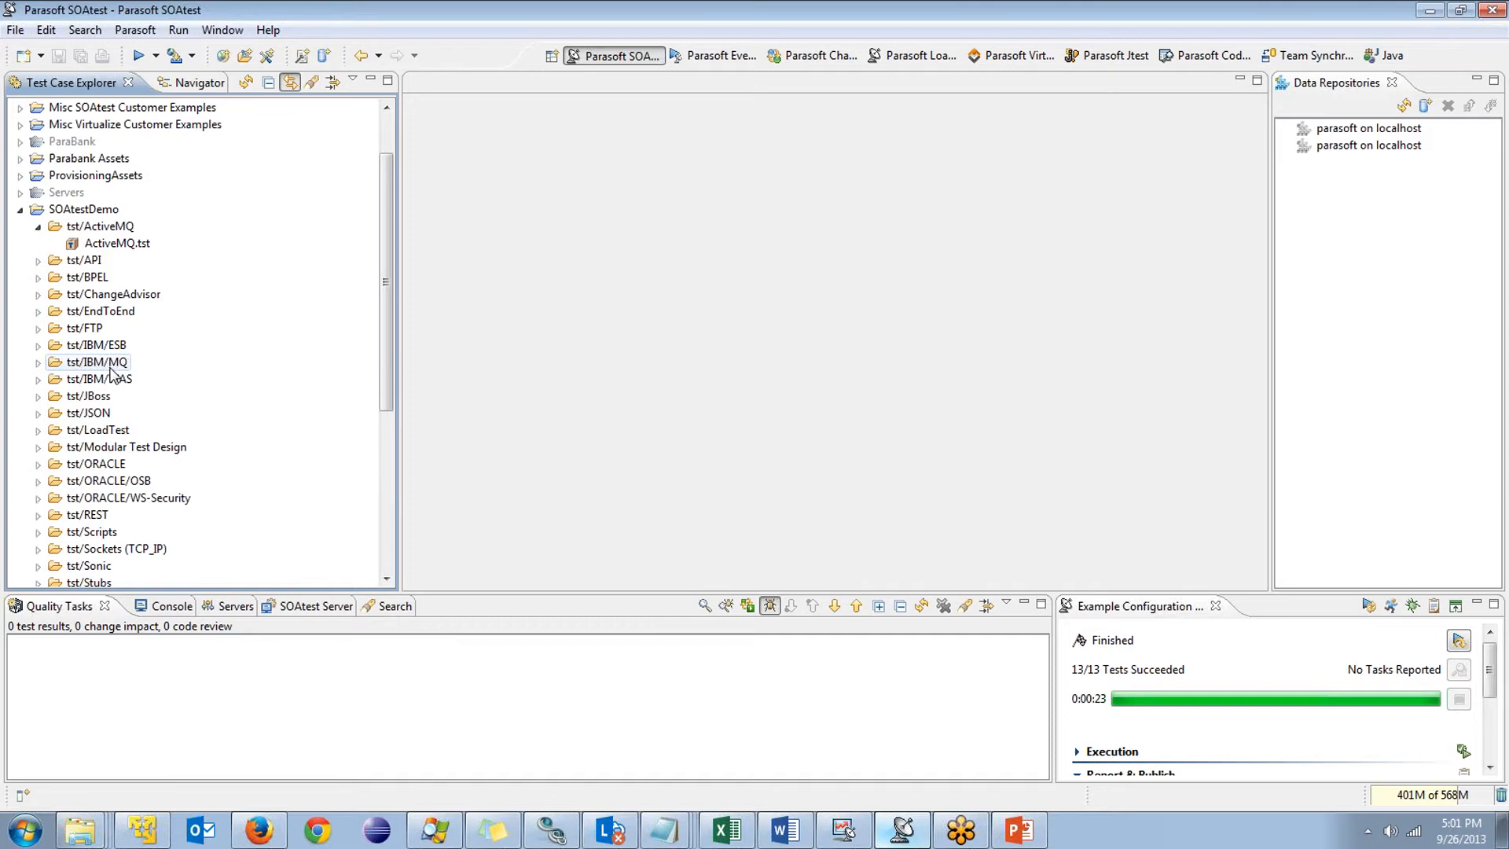
pyautogui.scroll(1, 144, 359)
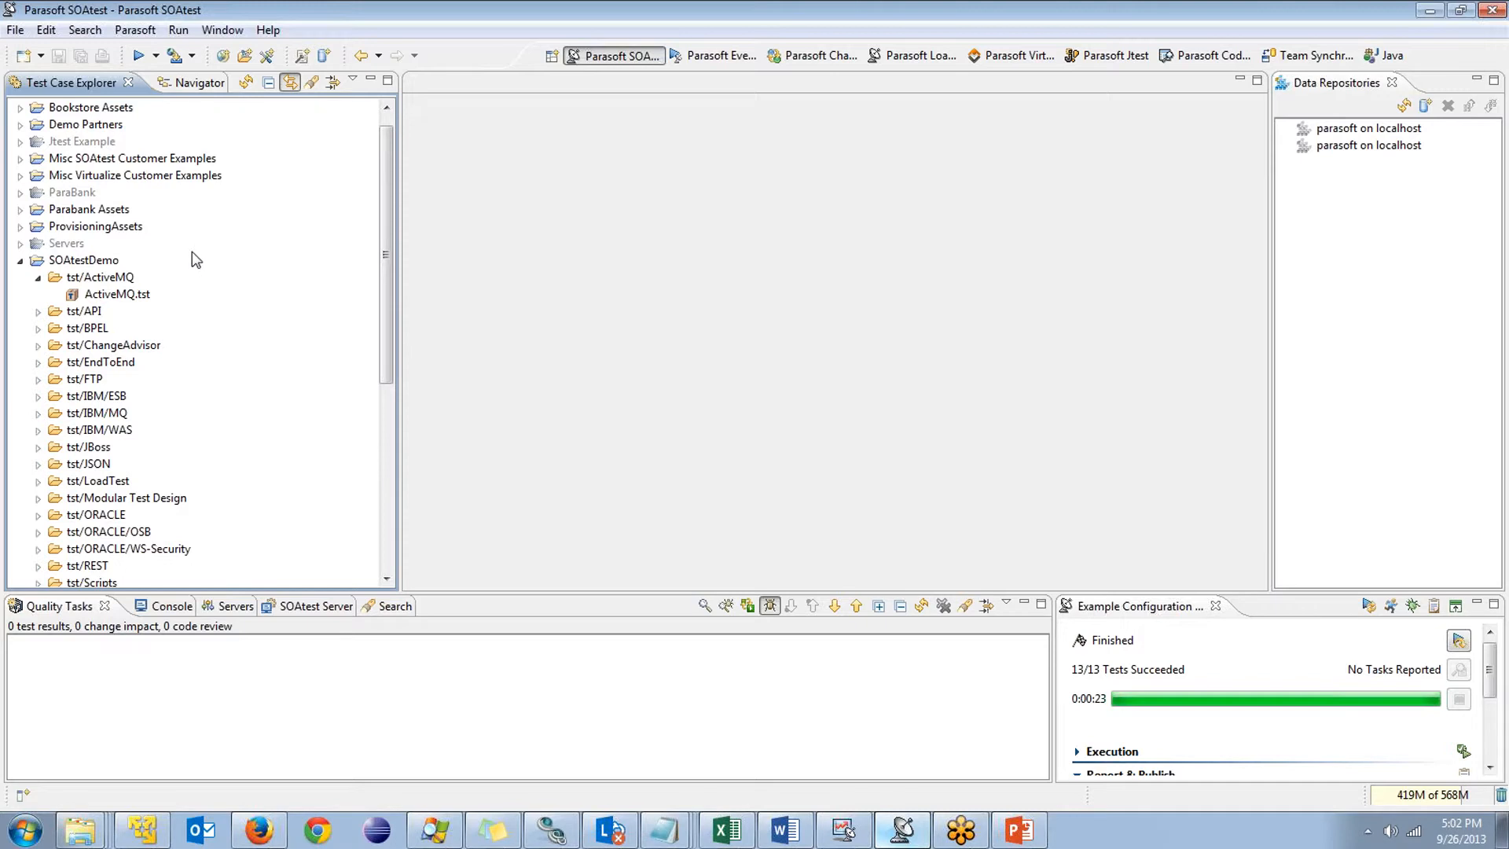
pyautogui.click(19, 258)
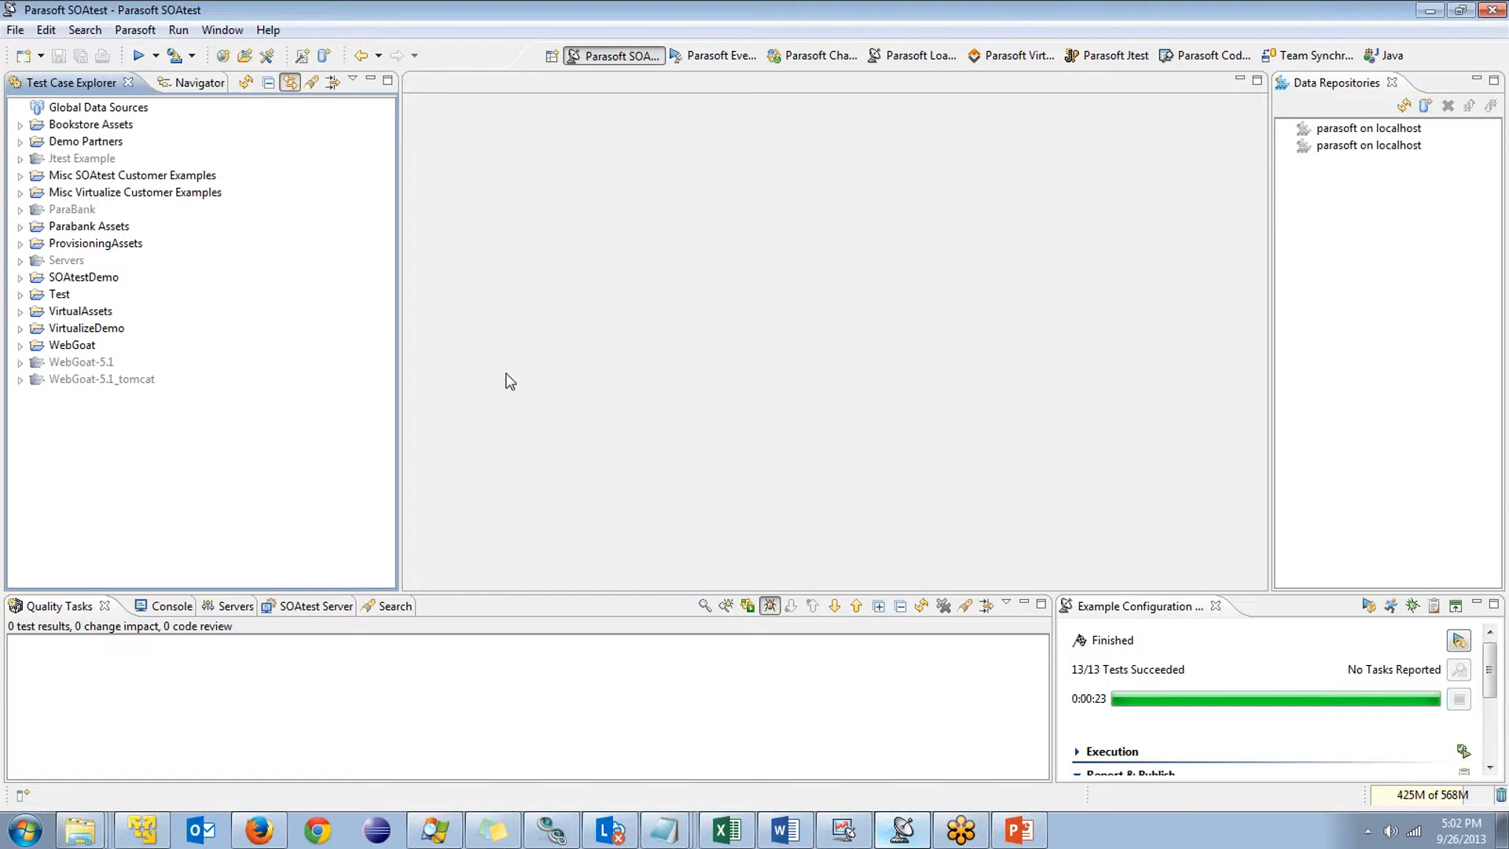
pyautogui.click(15, 30)
pyautogui.moveTo(14, 52)
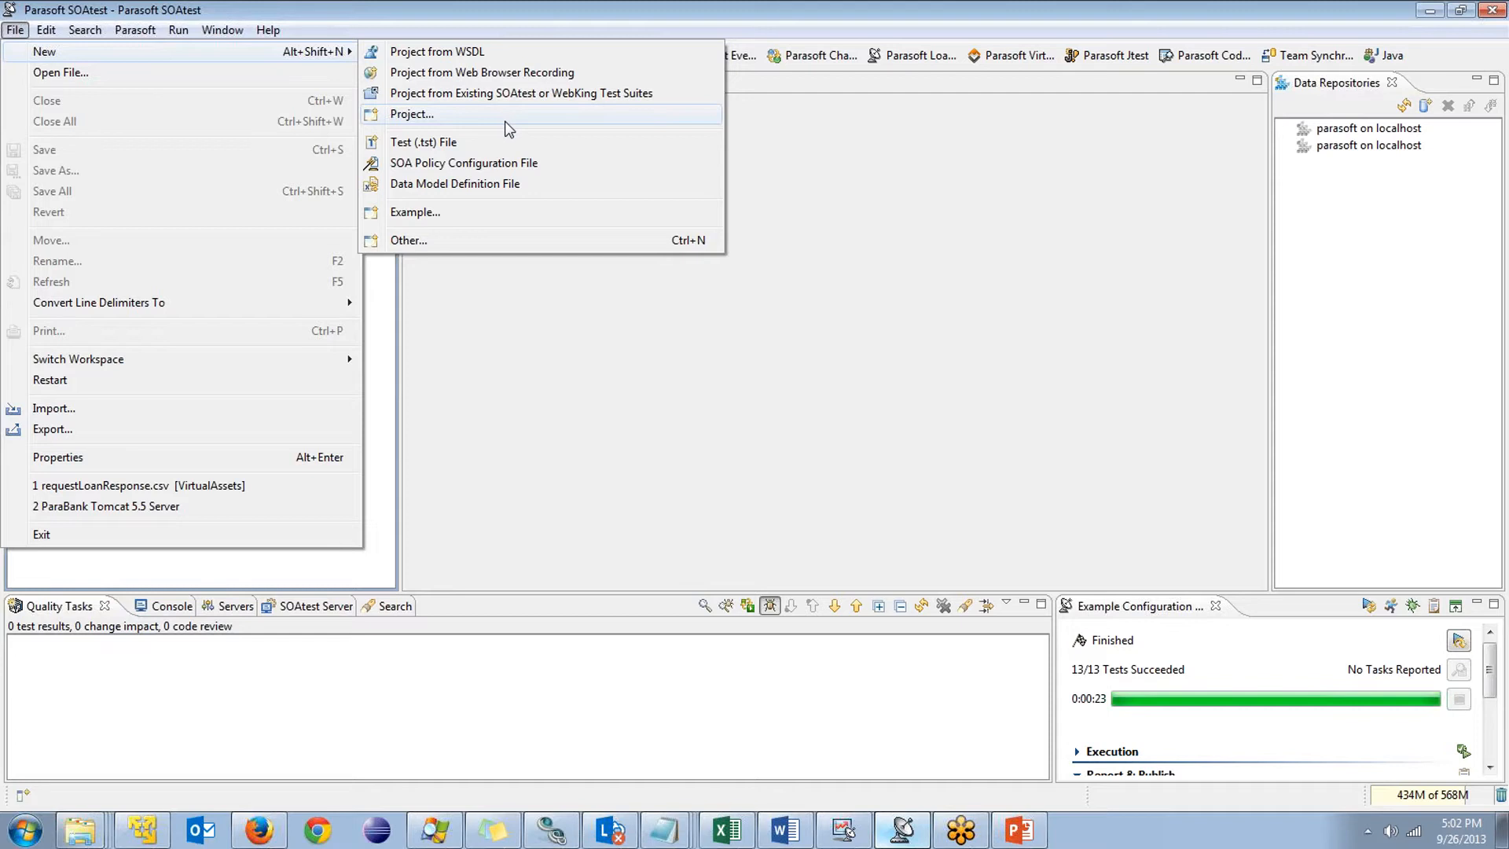
pyautogui.click(326, 778)
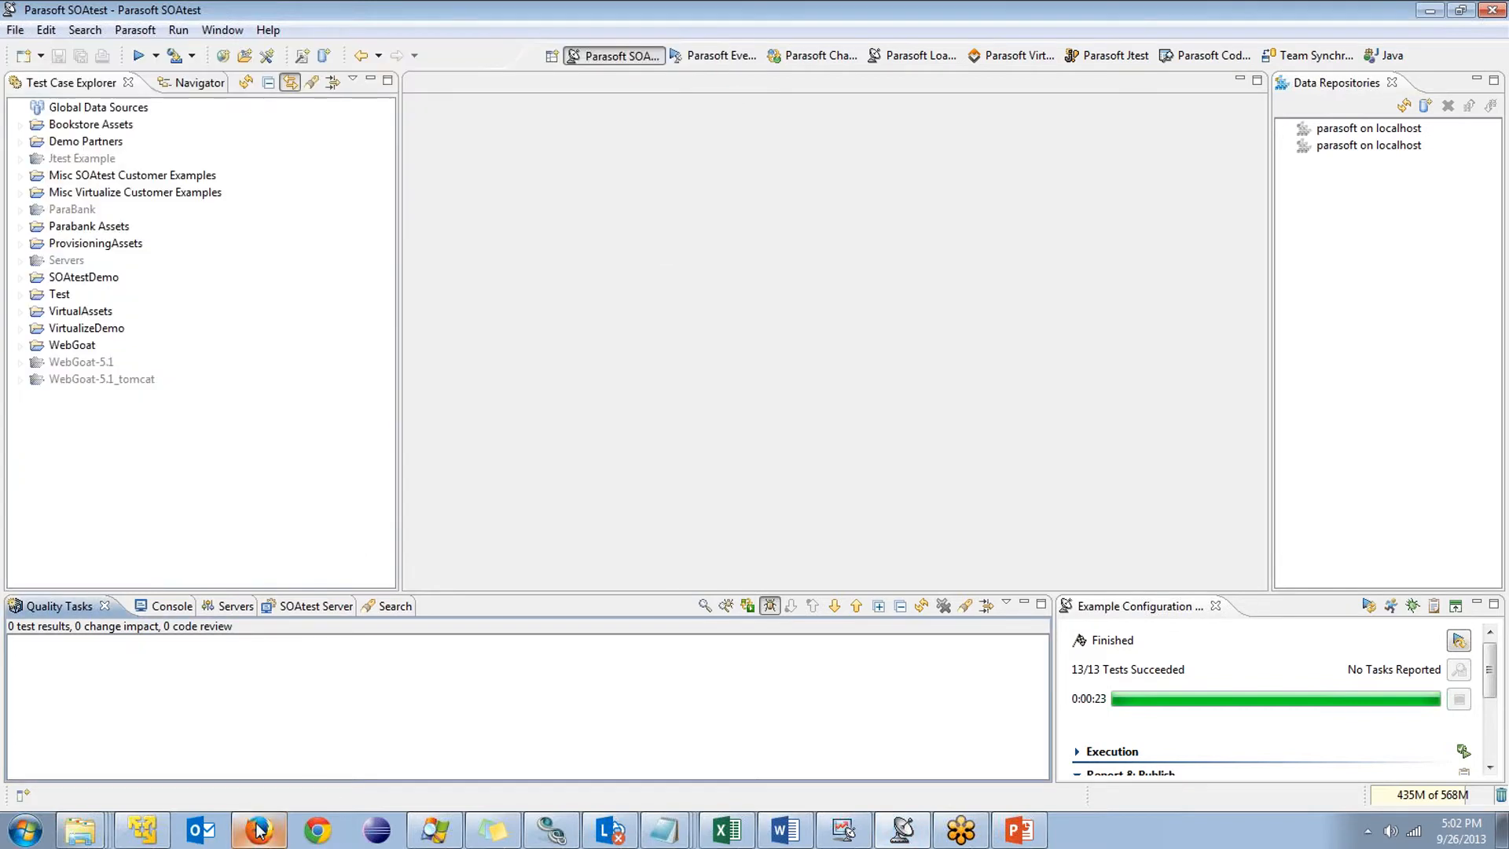
# Switch to Firefox and load the ParaBank site at localhost:8089/parabank/index.htm
pyautogui.click(258, 830)
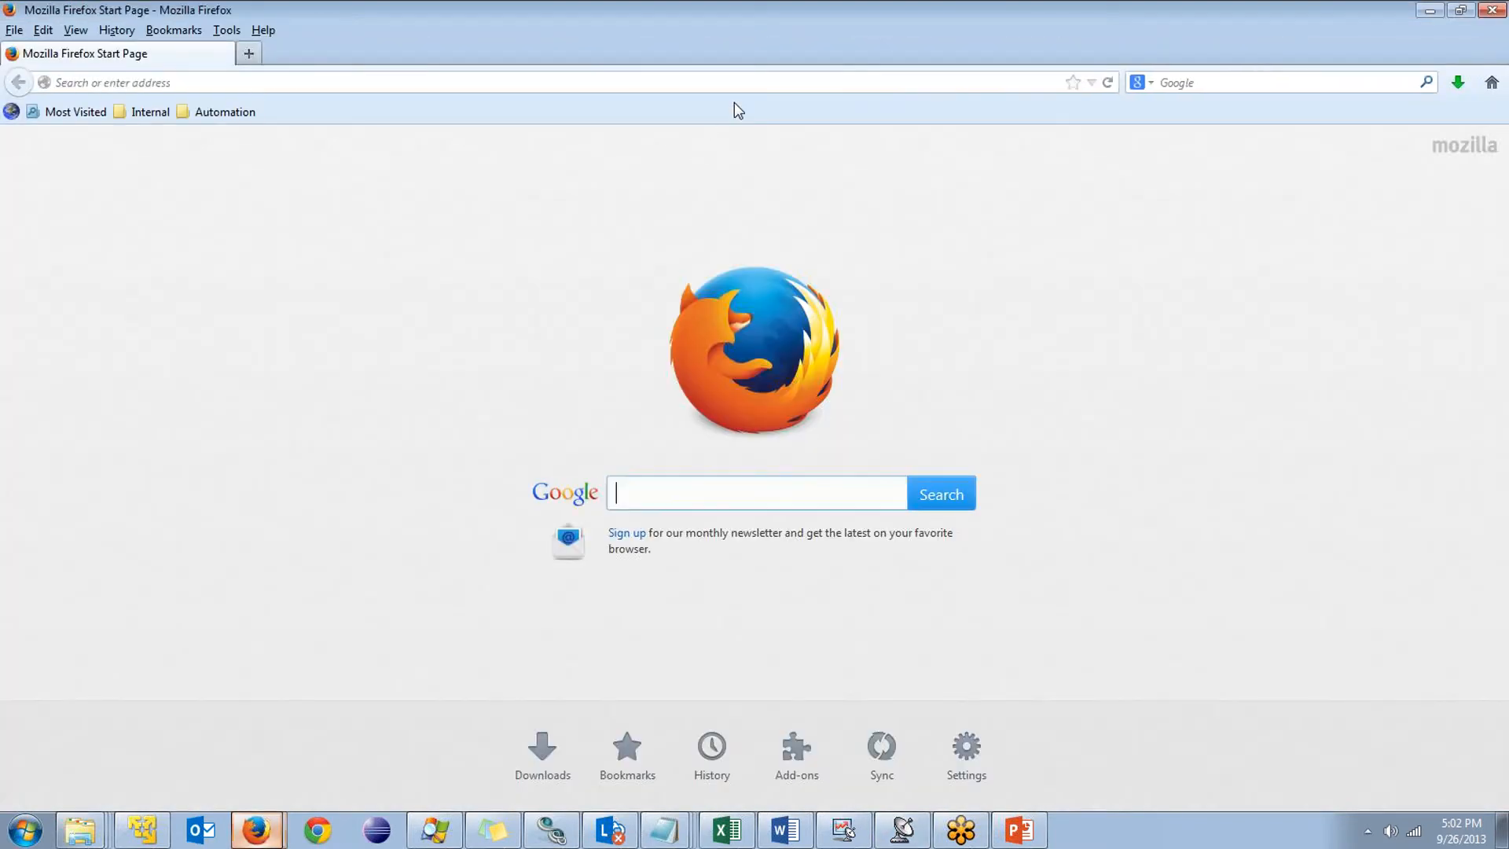
pyautogui.write('para')
pyautogui.click(569, 83)
pyautogui.write('loc')
pyautogui.press('Down')
pyautogui.press('Return')
# Select the full ParaBank address in its maximized browser window, and close that window
pyautogui.moveTo(1285, 3); pyautogui.dragTo(1226, 77)
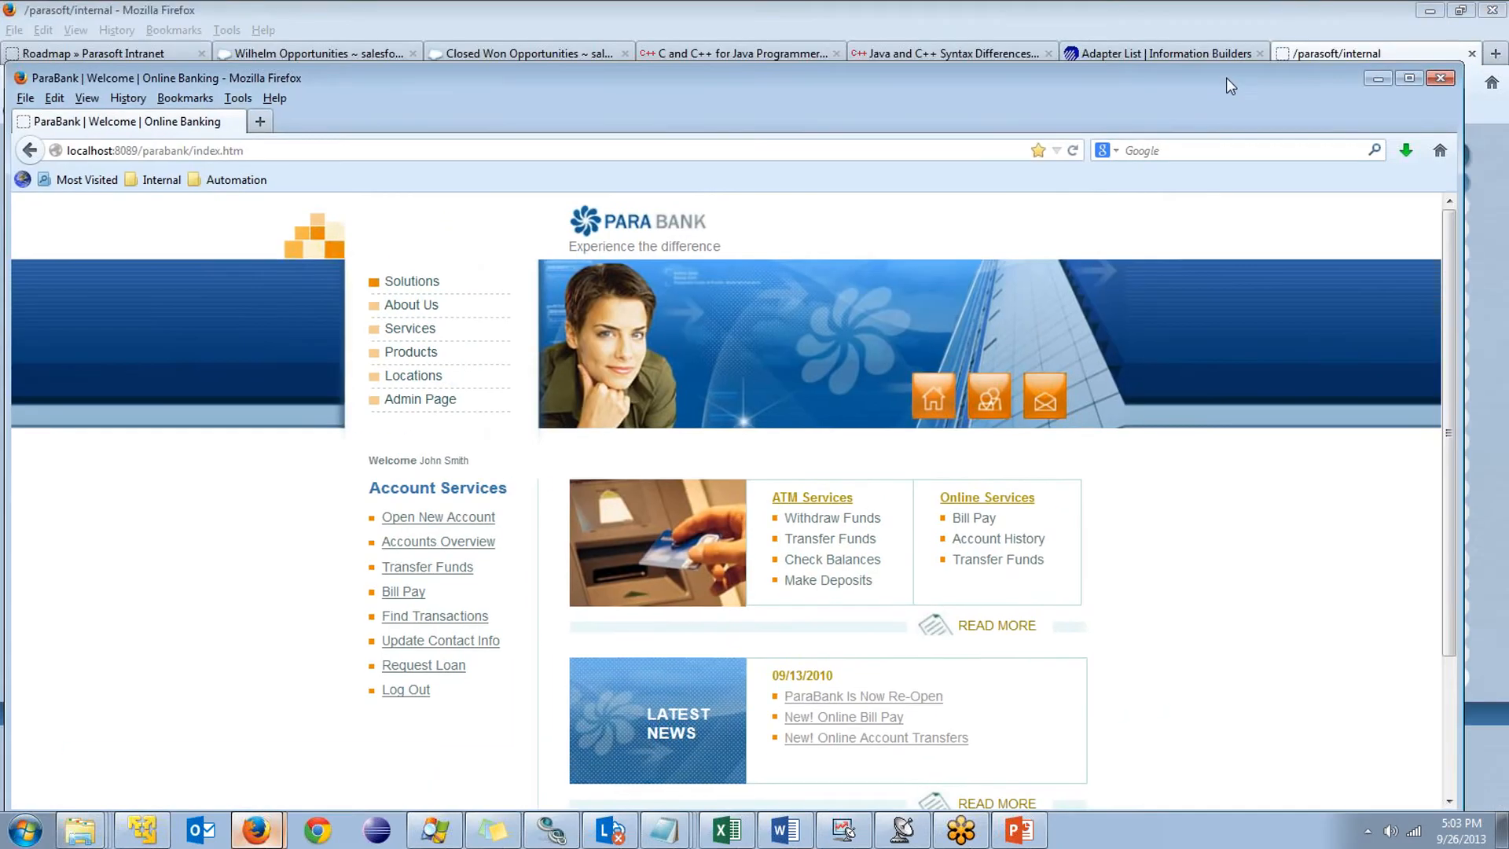
pyautogui.click(1430, 11)
pyautogui.doubleClick(878, 79)
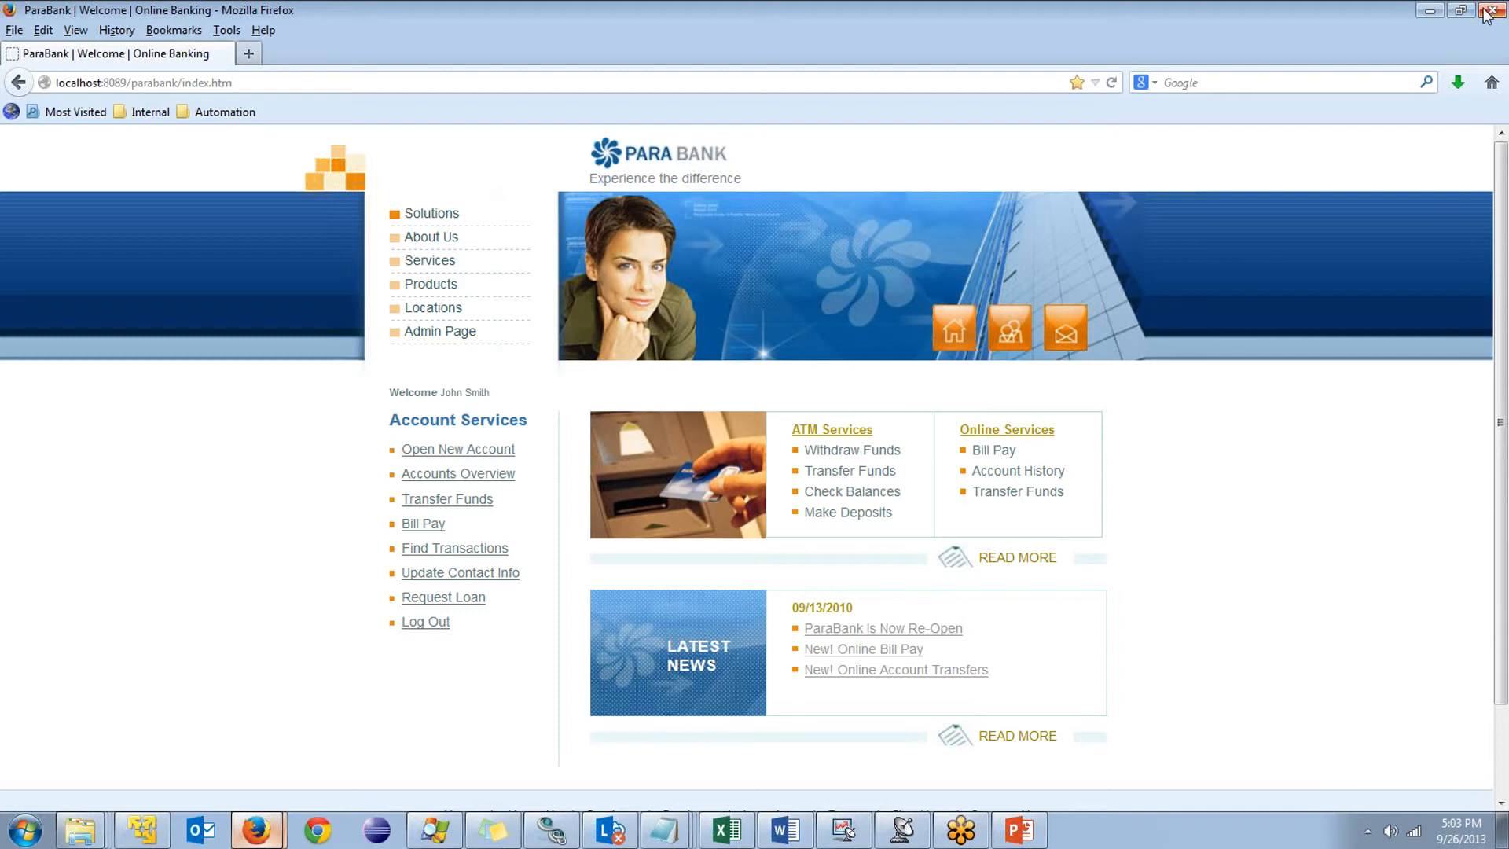
pyautogui.click(434, 82)
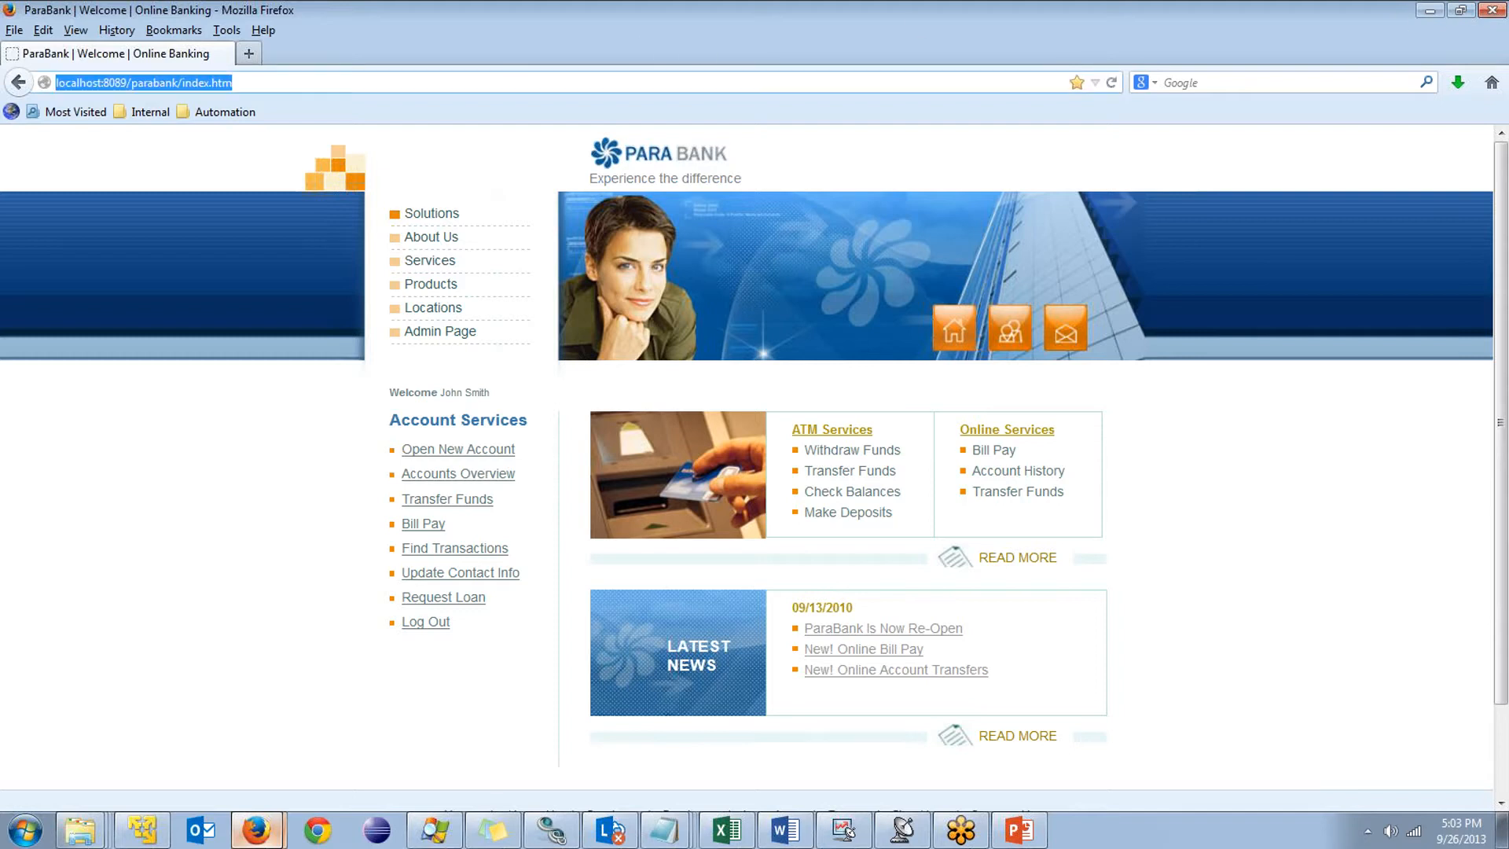
pyautogui.click(1491, 11)
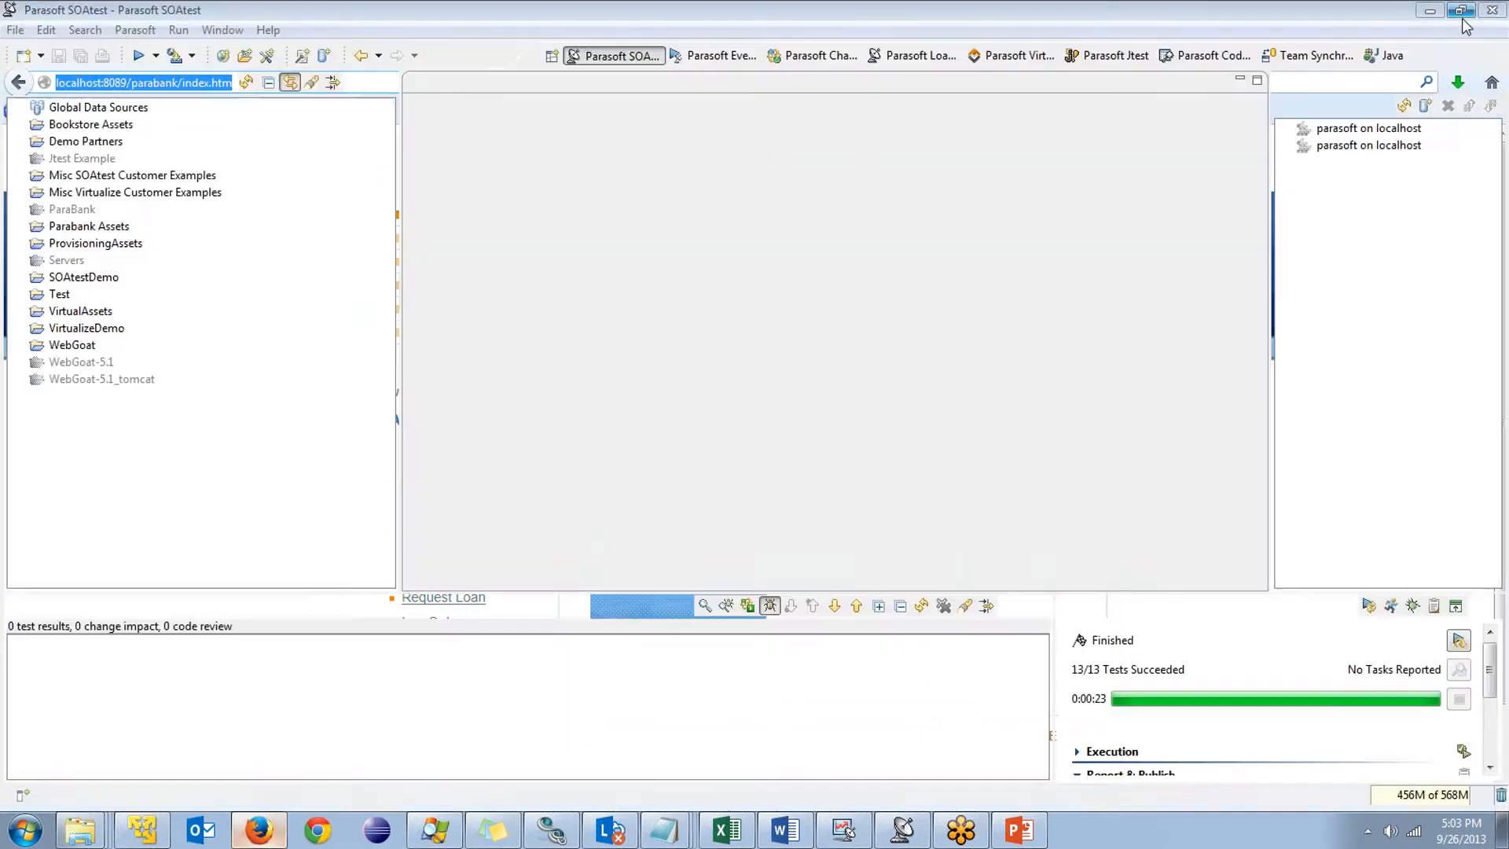
# Start a new project from a web browser recording and name it Demo EndToEnd Partners
pyautogui.click(40, 56)
pyautogui.click(82, 99)
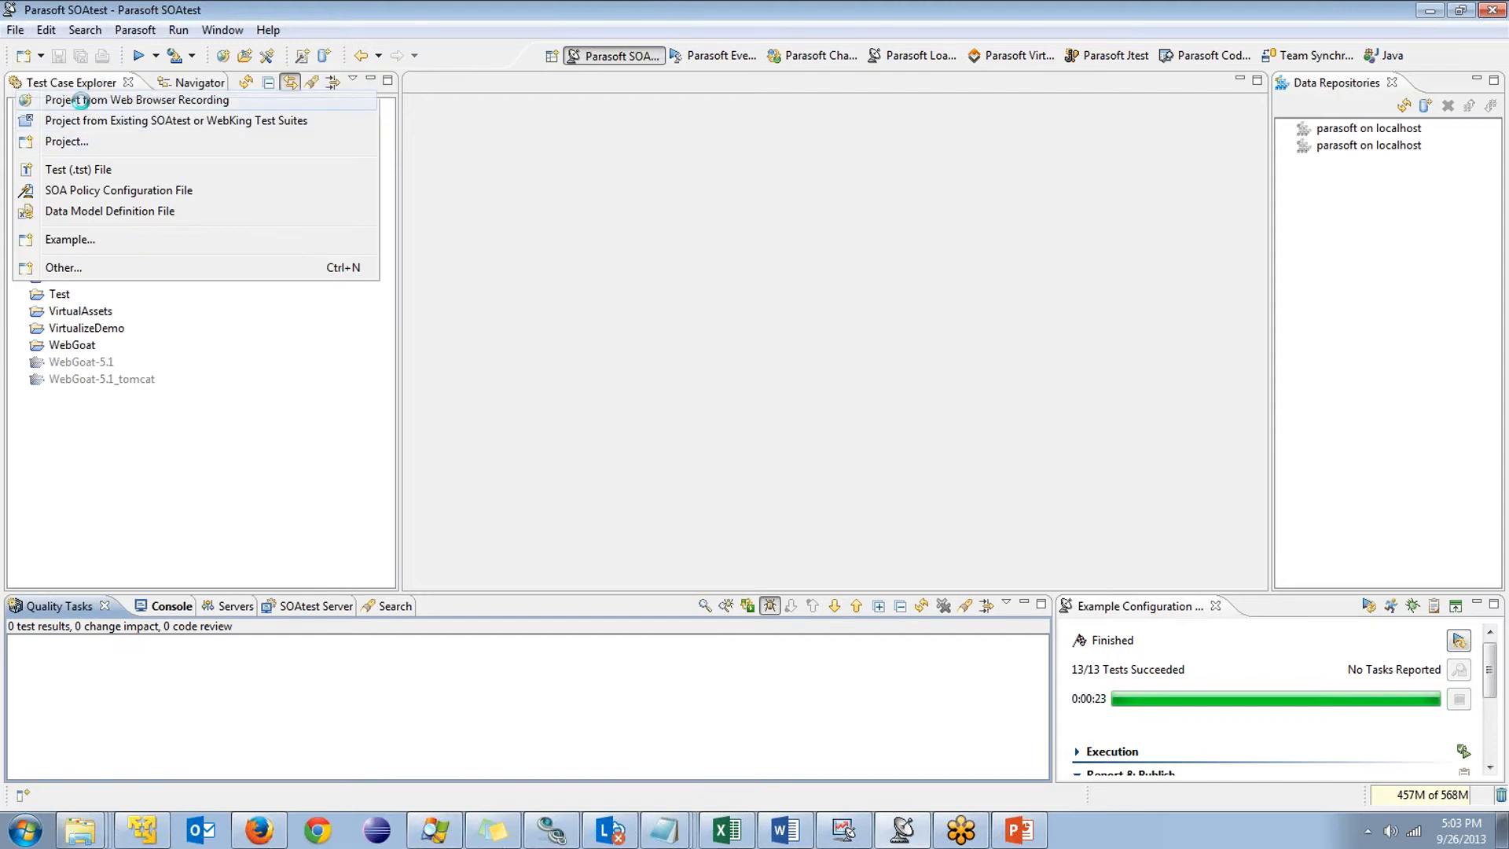
pyautogui.click(690, 250)
pyautogui.press('BackSpace')
pyautogui.press('BackSpace')
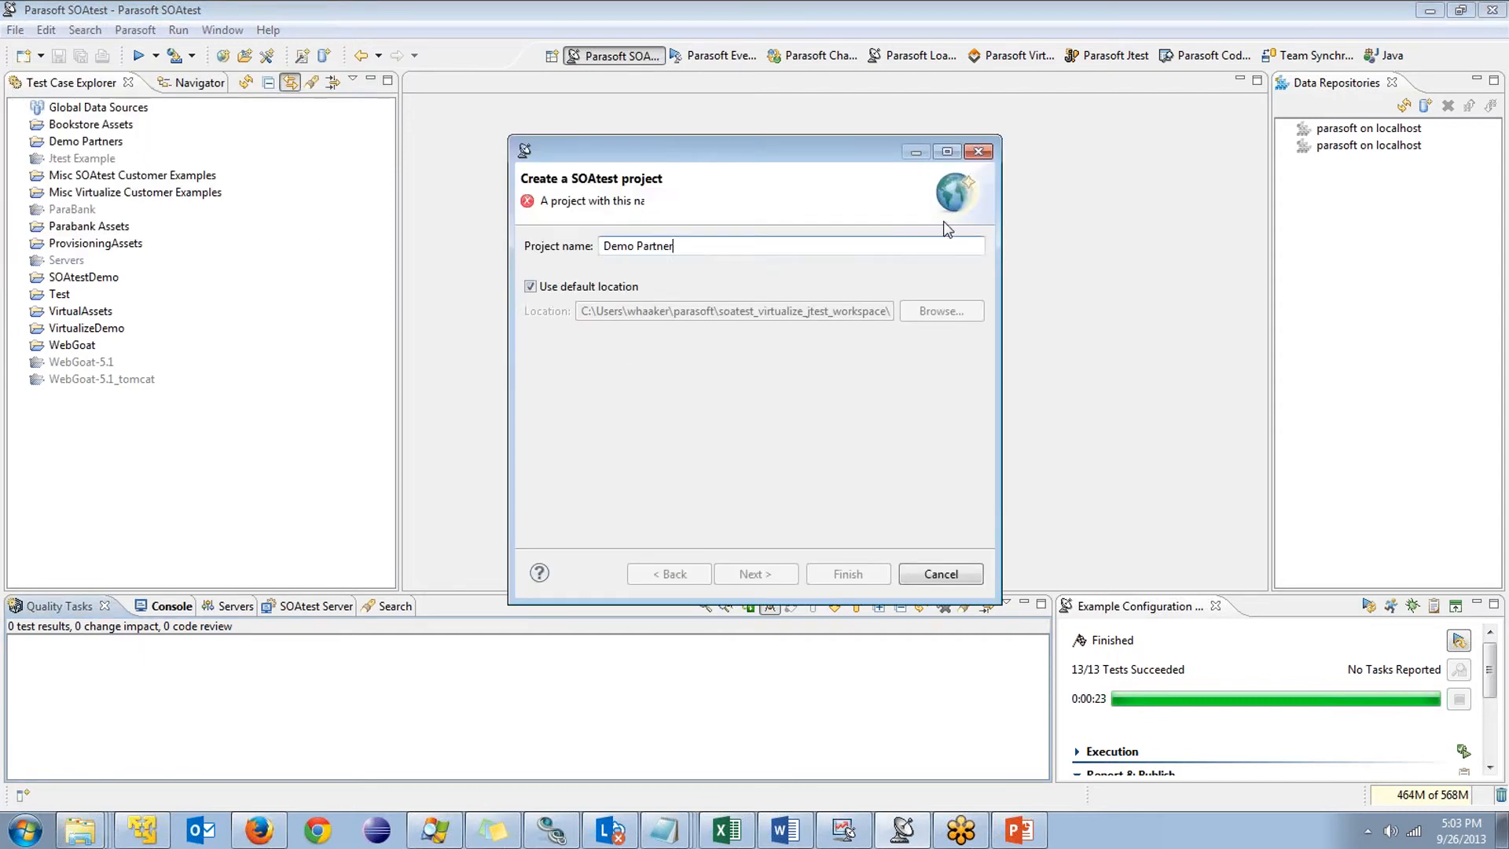
pyautogui.press('BackSpace')
pyautogui.press('BackSpace')
pyautogui.press('BackSpace')
pyautogui.press('BackSpace')
pyautogui.press('BackSpace')
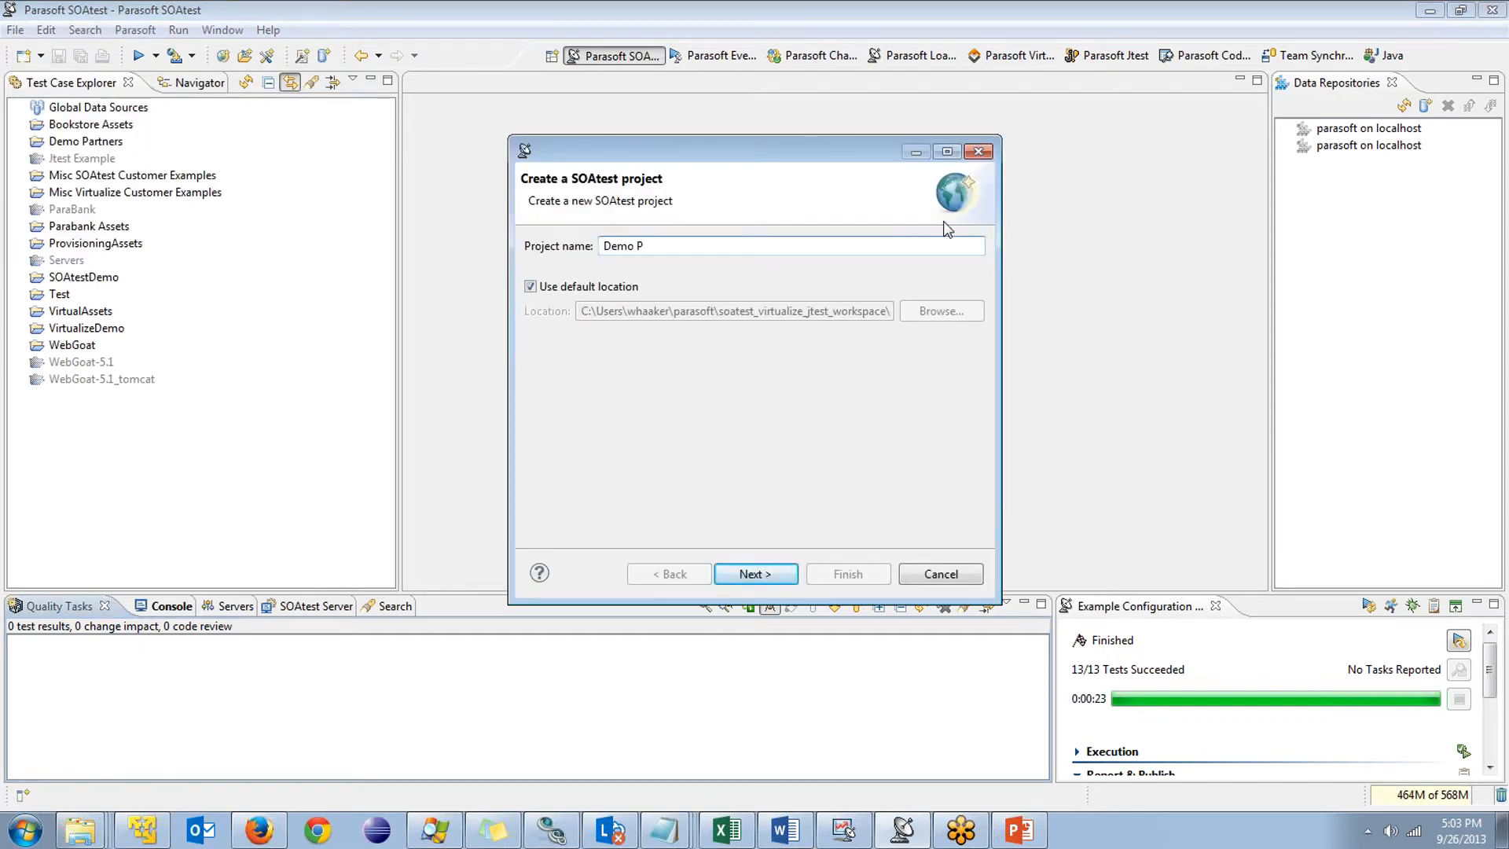
pyautogui.press('BackSpace')
pyautogui.write('EndToEnd Partners')
pyautogui.click(755, 574)
pyautogui.click(754, 574)
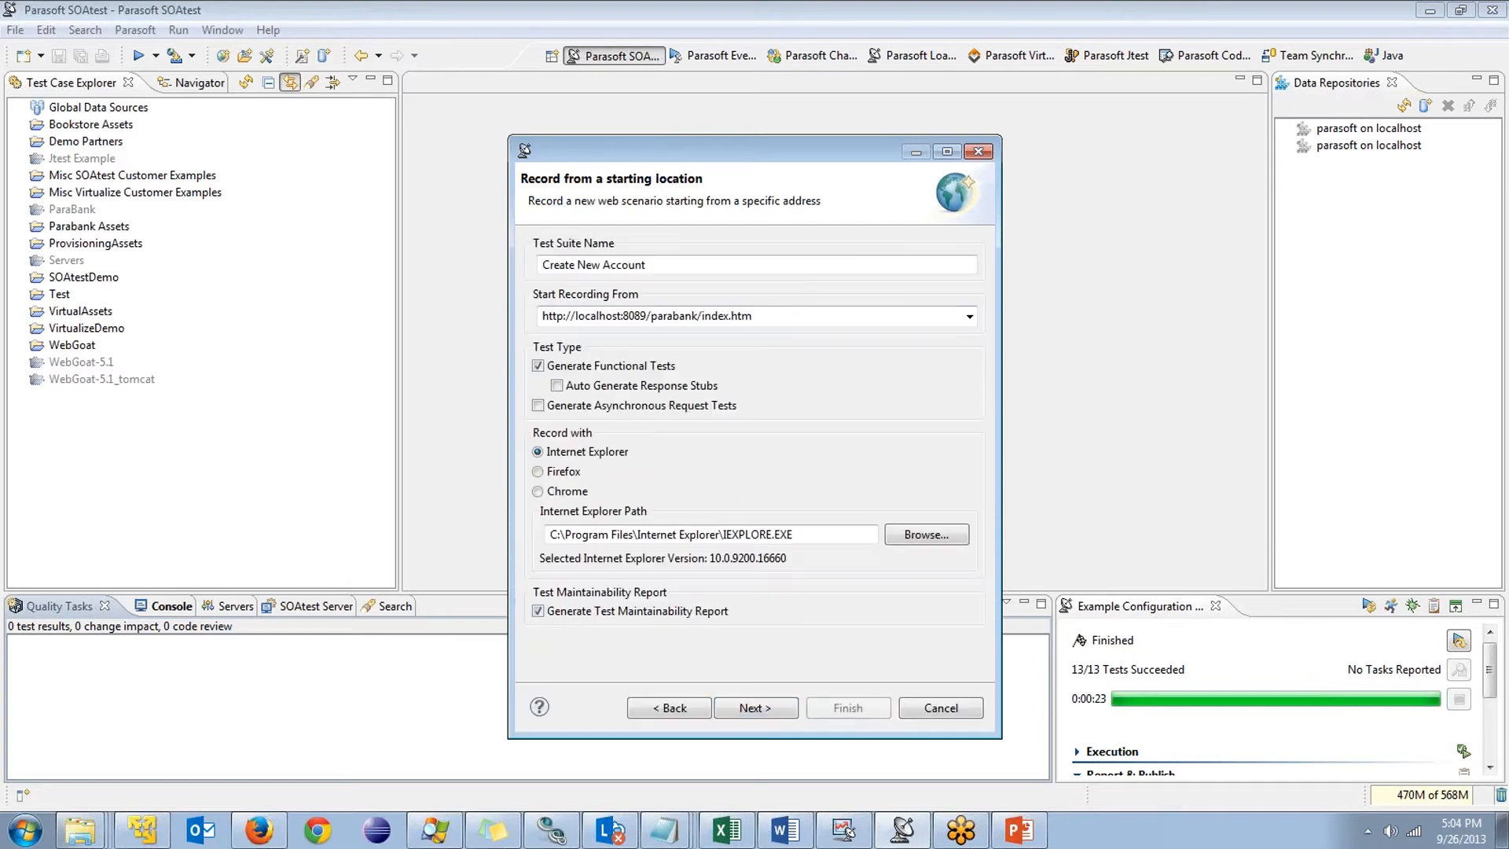
pyautogui.click(795, 318)
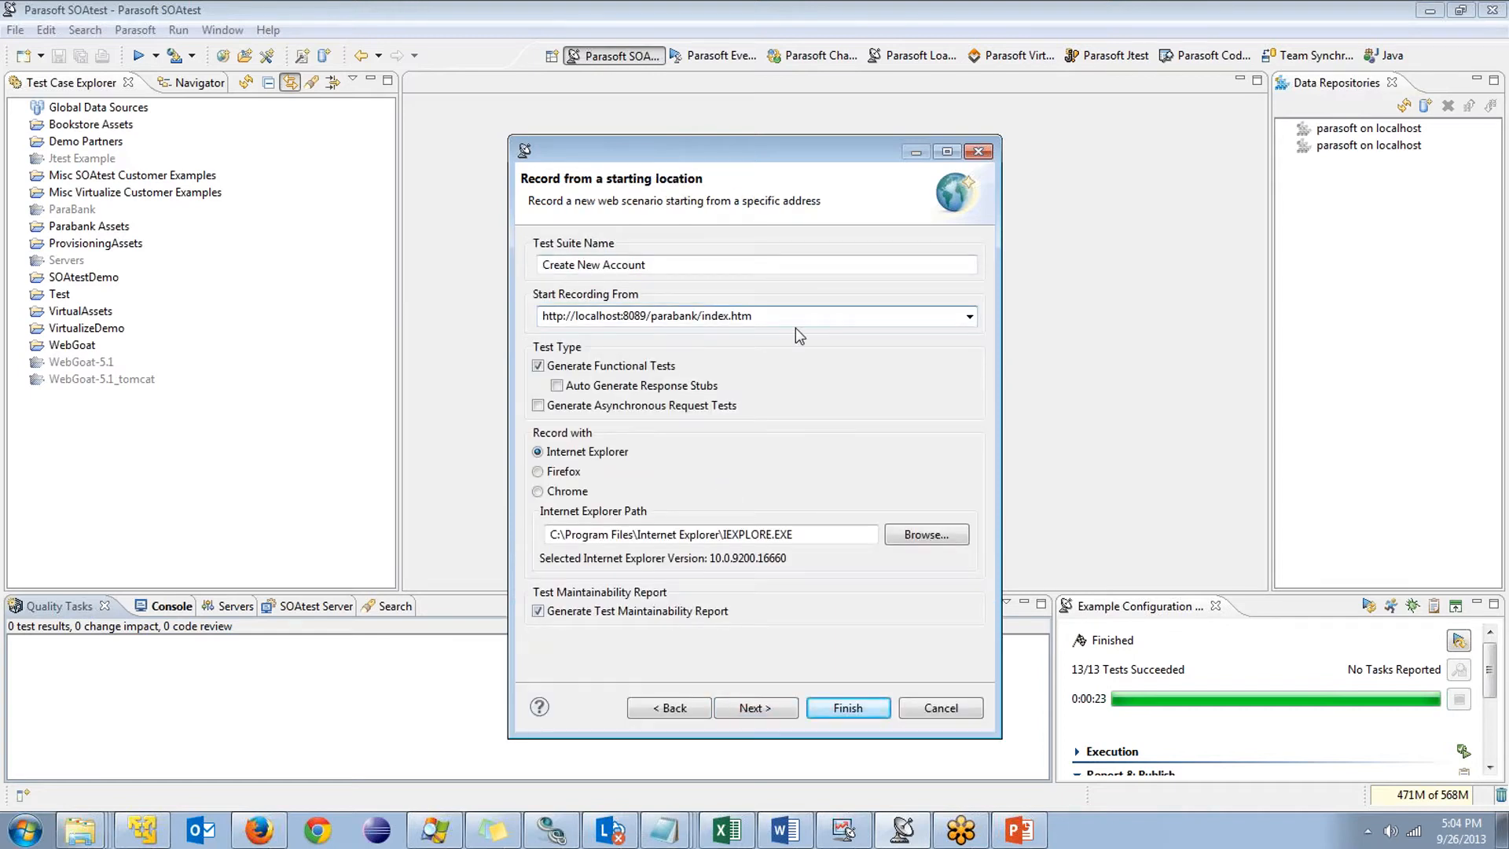
pyautogui.click(668, 265)
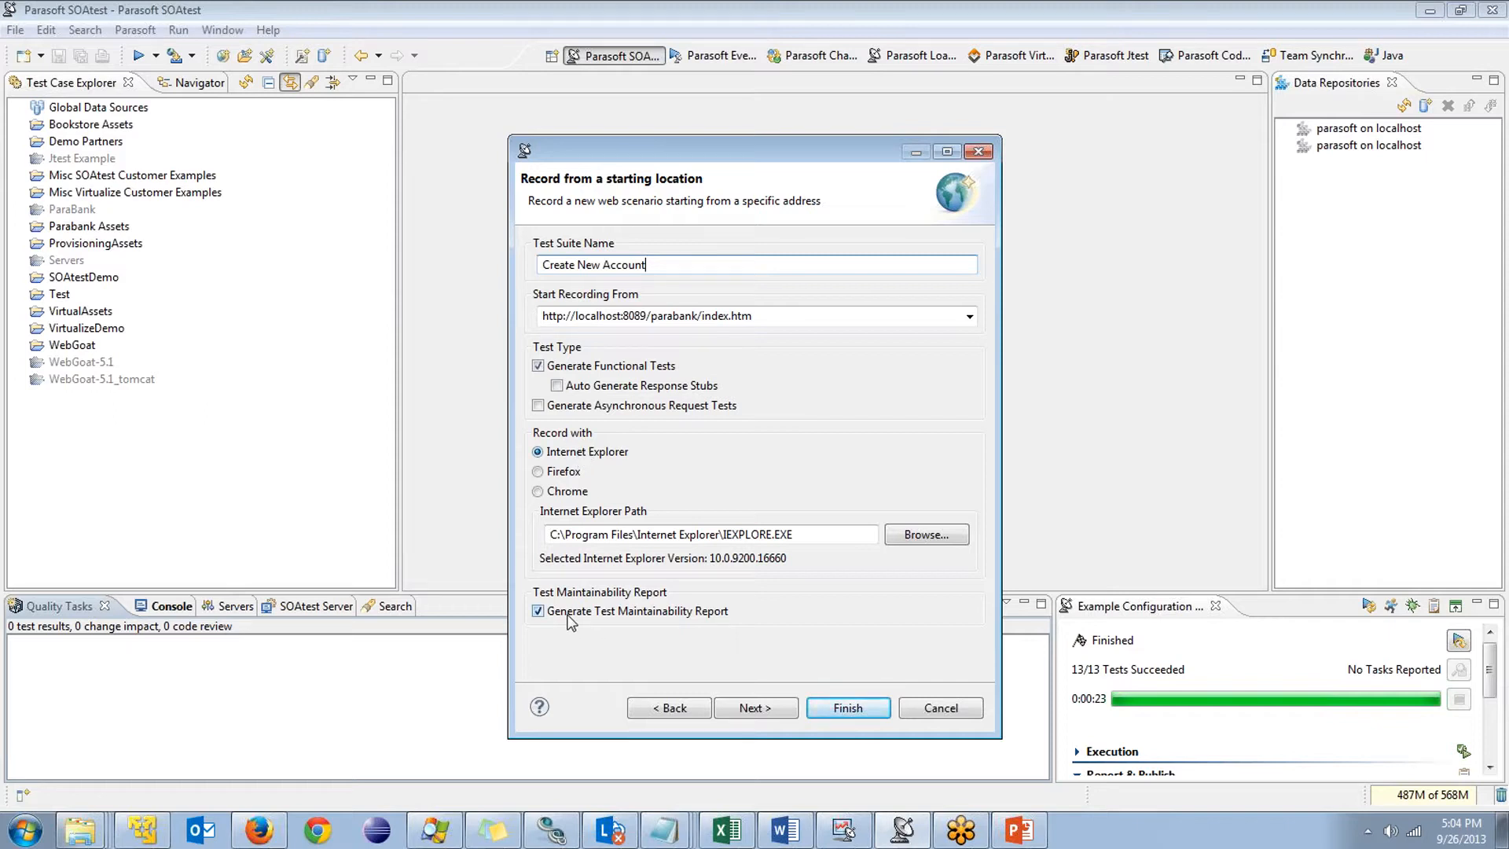
pyautogui.click(760, 710)
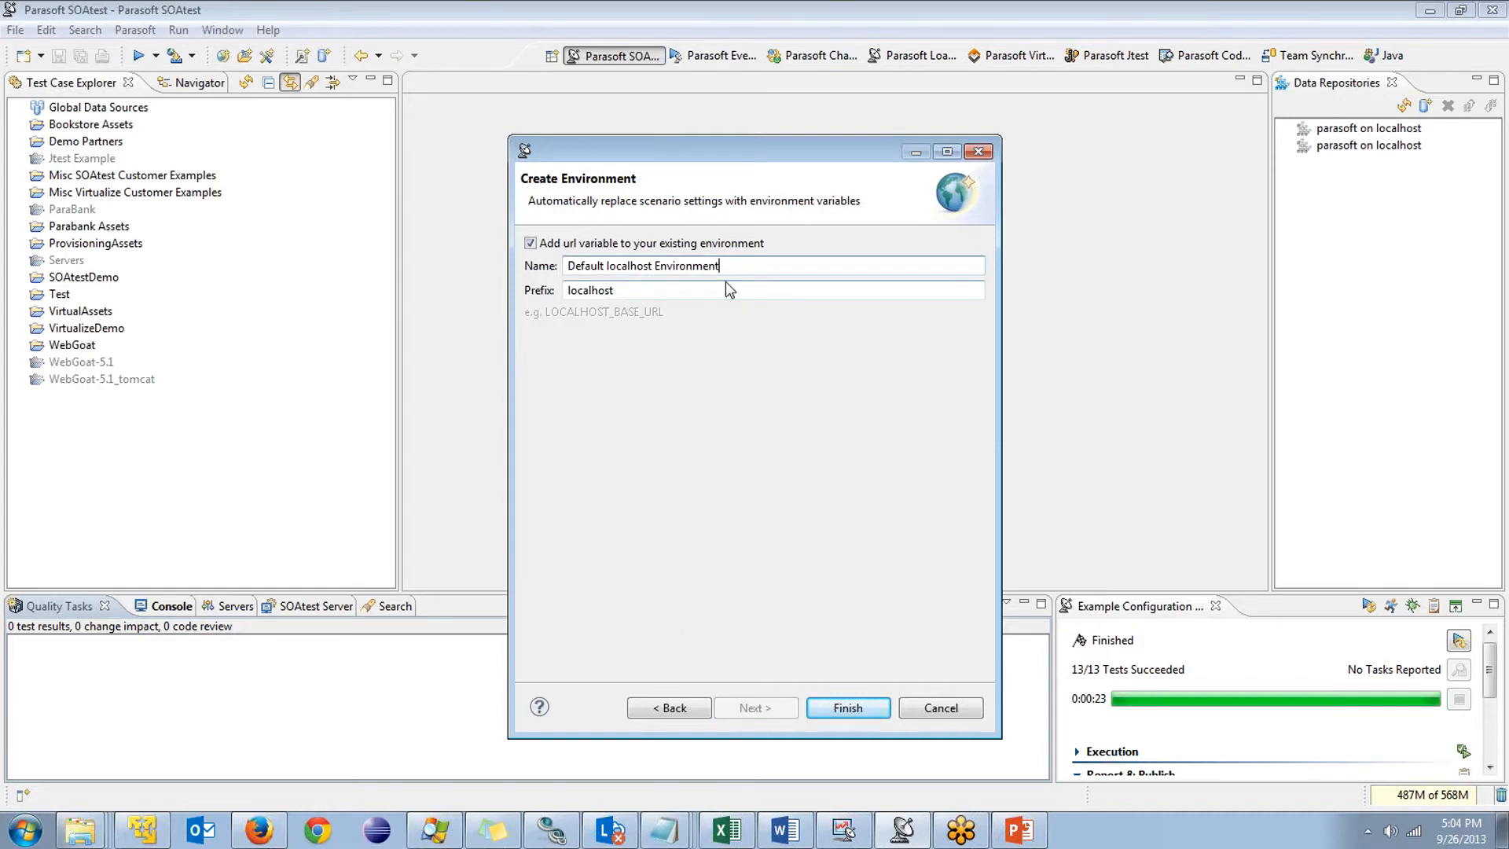
# Name the environment Local Dev Environment with the prefix Parabank, and launch the recording
pyautogui.moveTo(720, 265); pyautogui.dragTo(374, 262)
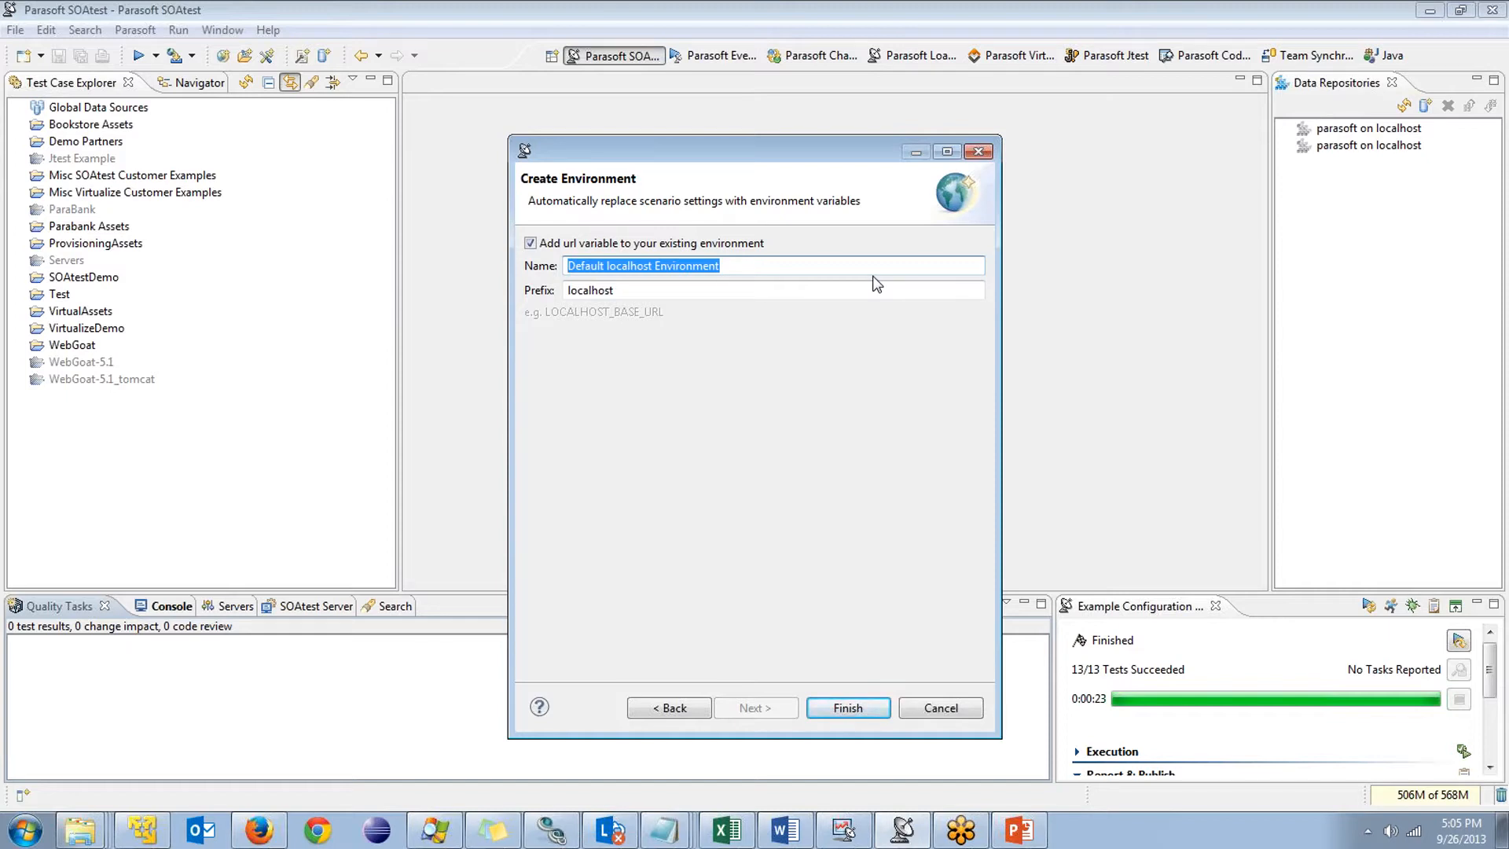
pyautogui.write('Local Dev Environment')
pyautogui.press('Tab')
pyautogui.write('Parabank')
pyautogui.click(847, 709)
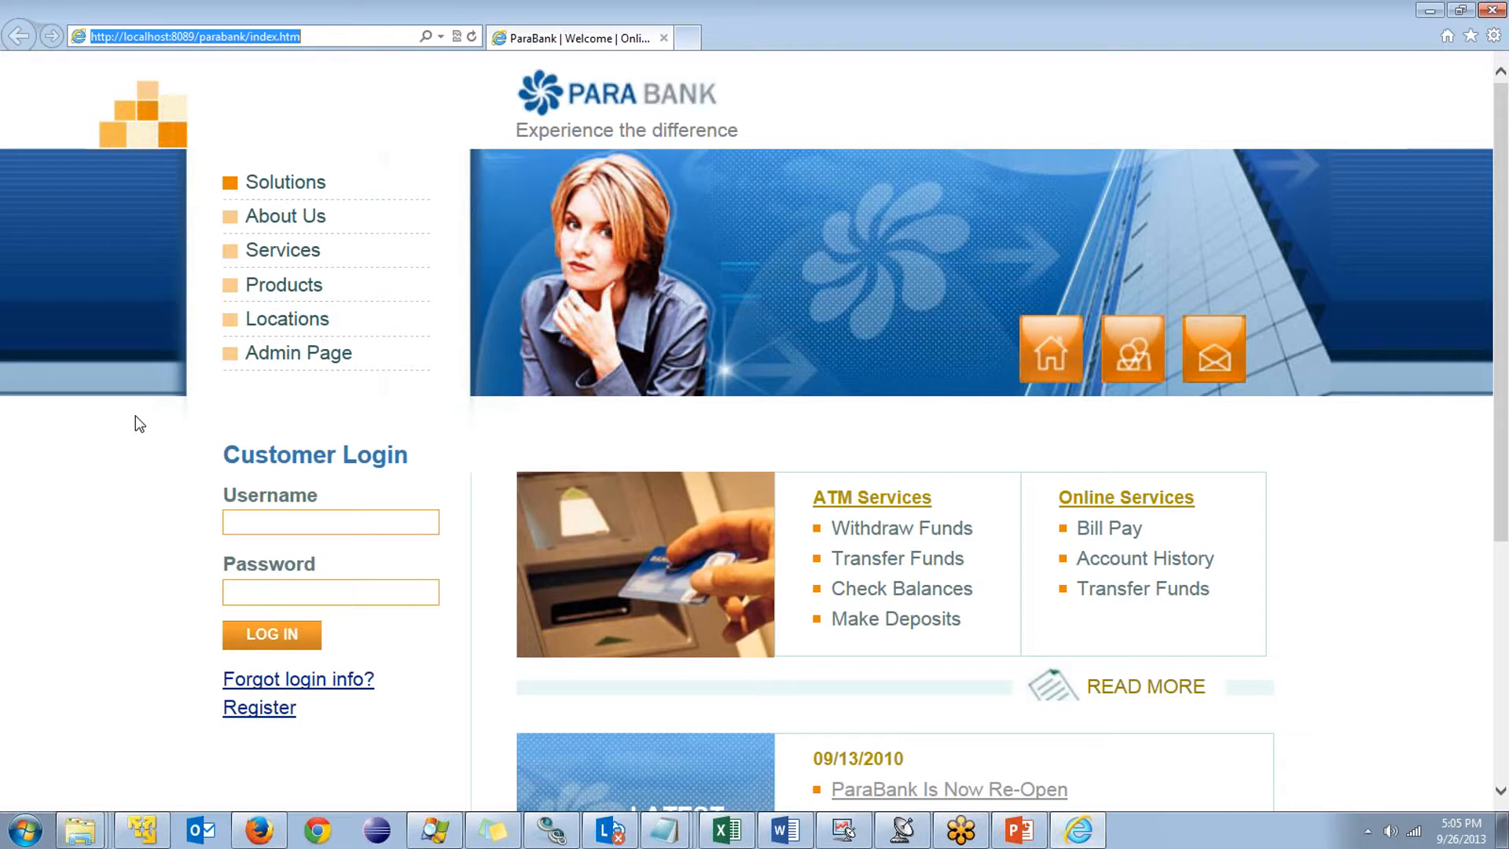
# Log in to ParaBank with the customer's username and password
pyautogui.click(259, 522)
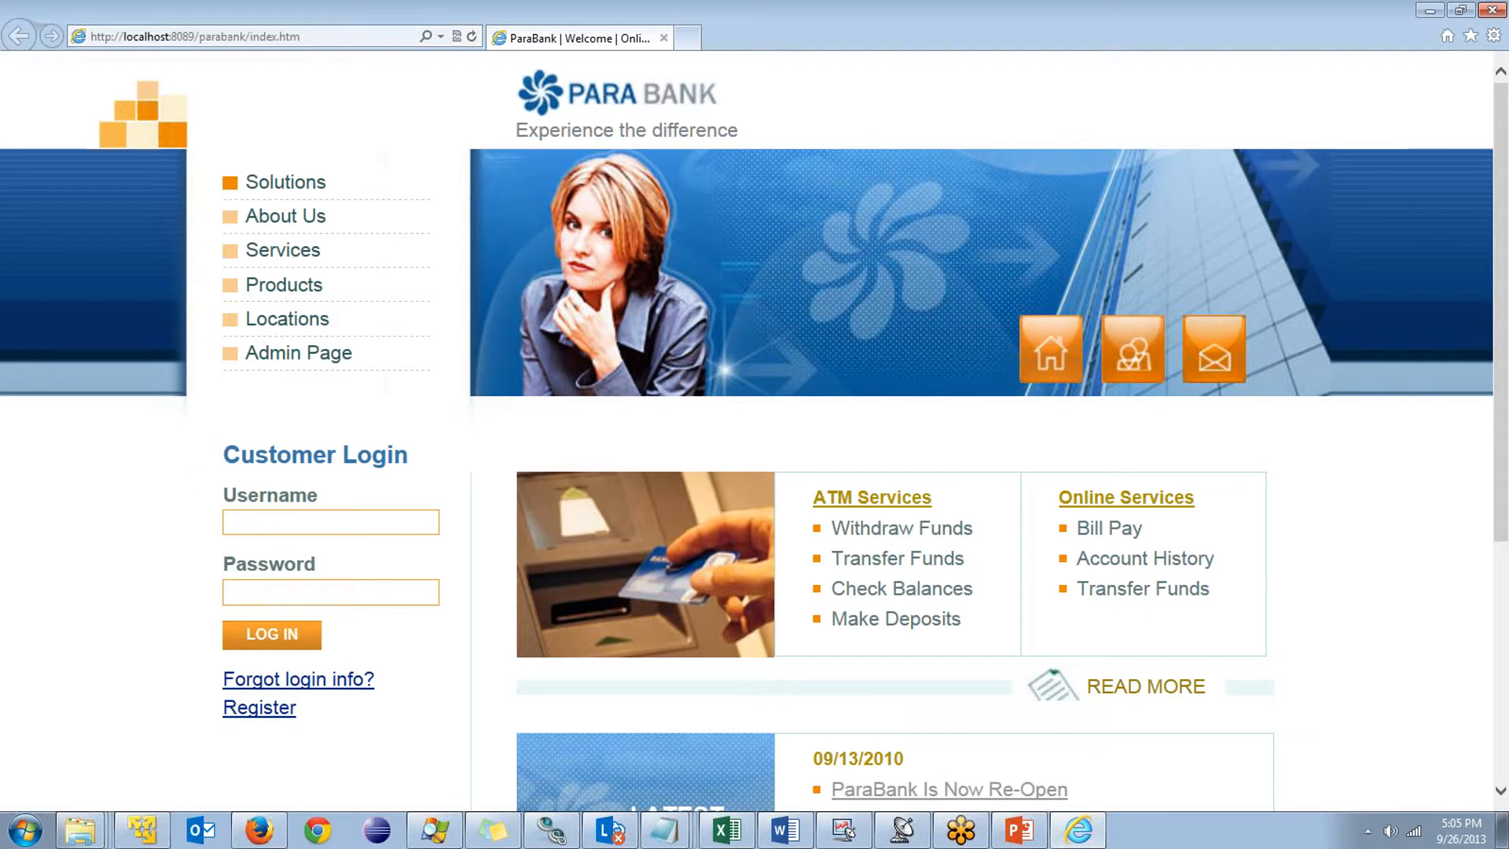
pyautogui.write('johndemo')
pyautogui.click(285, 634)
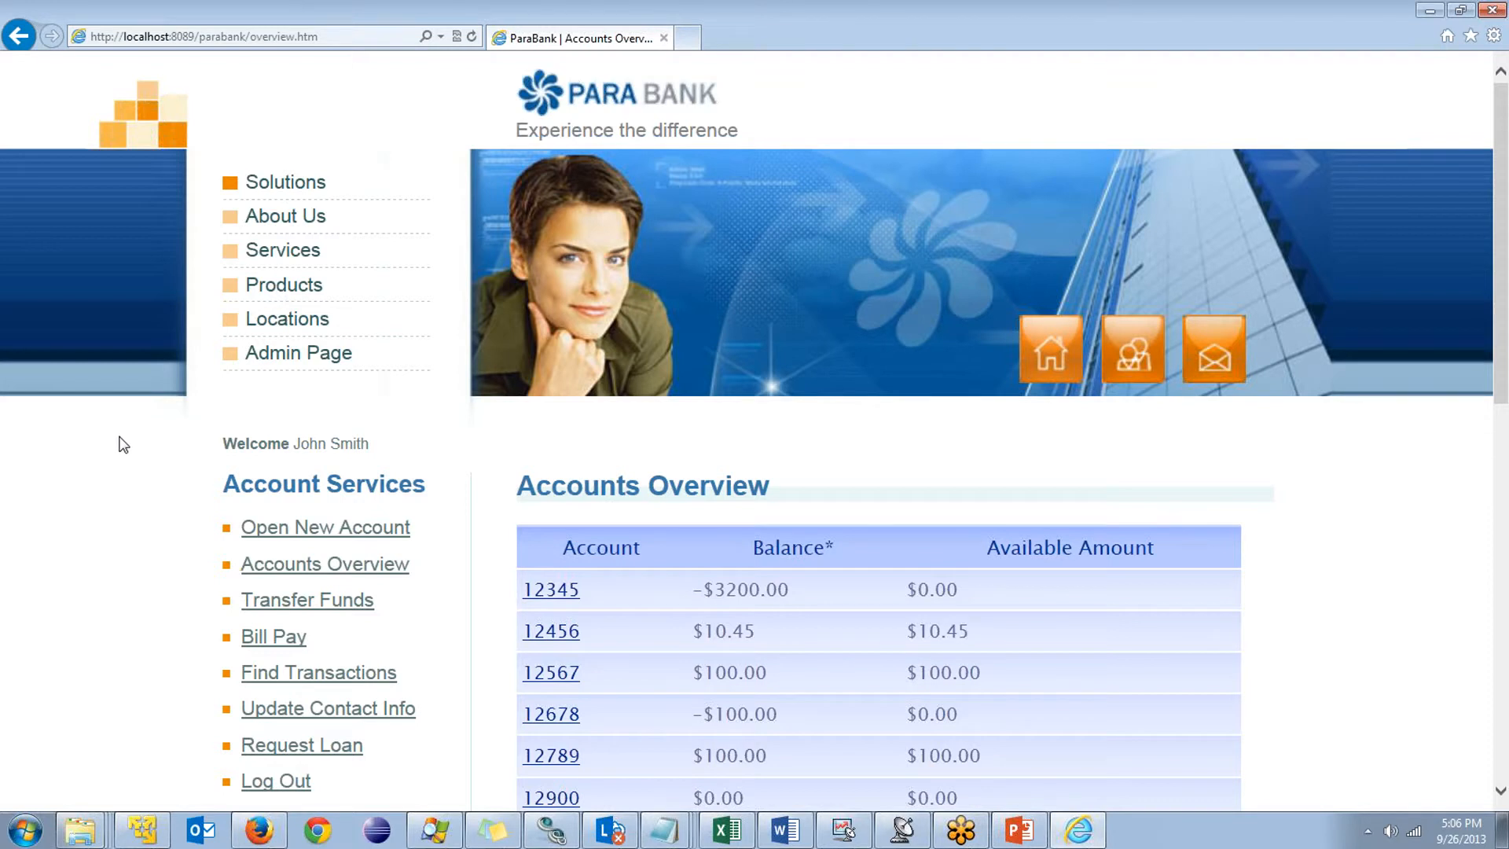
# Open a new CHECKING account in ParaBank, funded from the preselected existing account
pyautogui.scroll(-2, 123, 445)
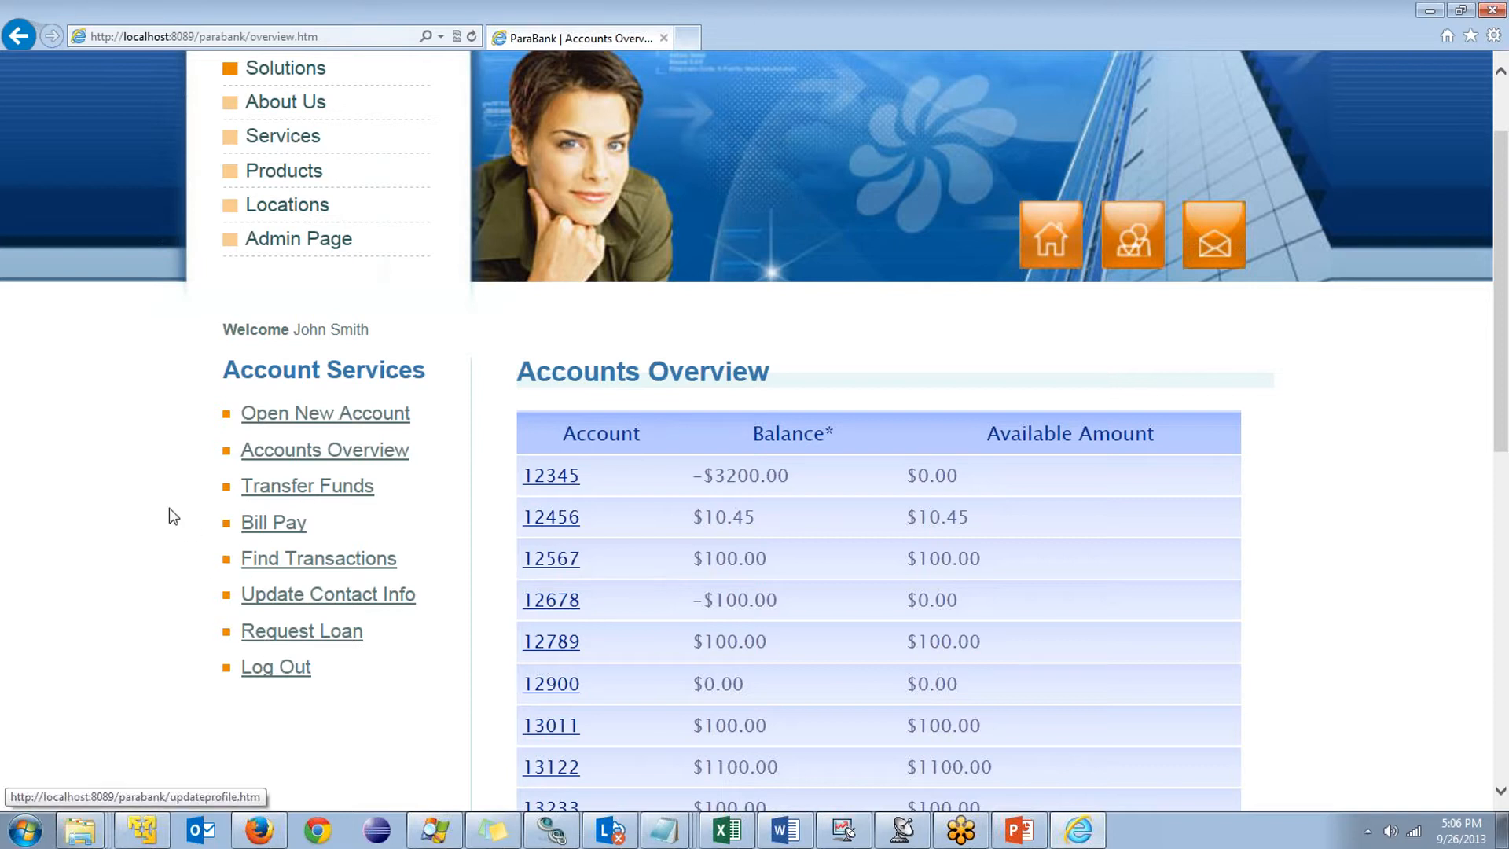
pyautogui.click(327, 423)
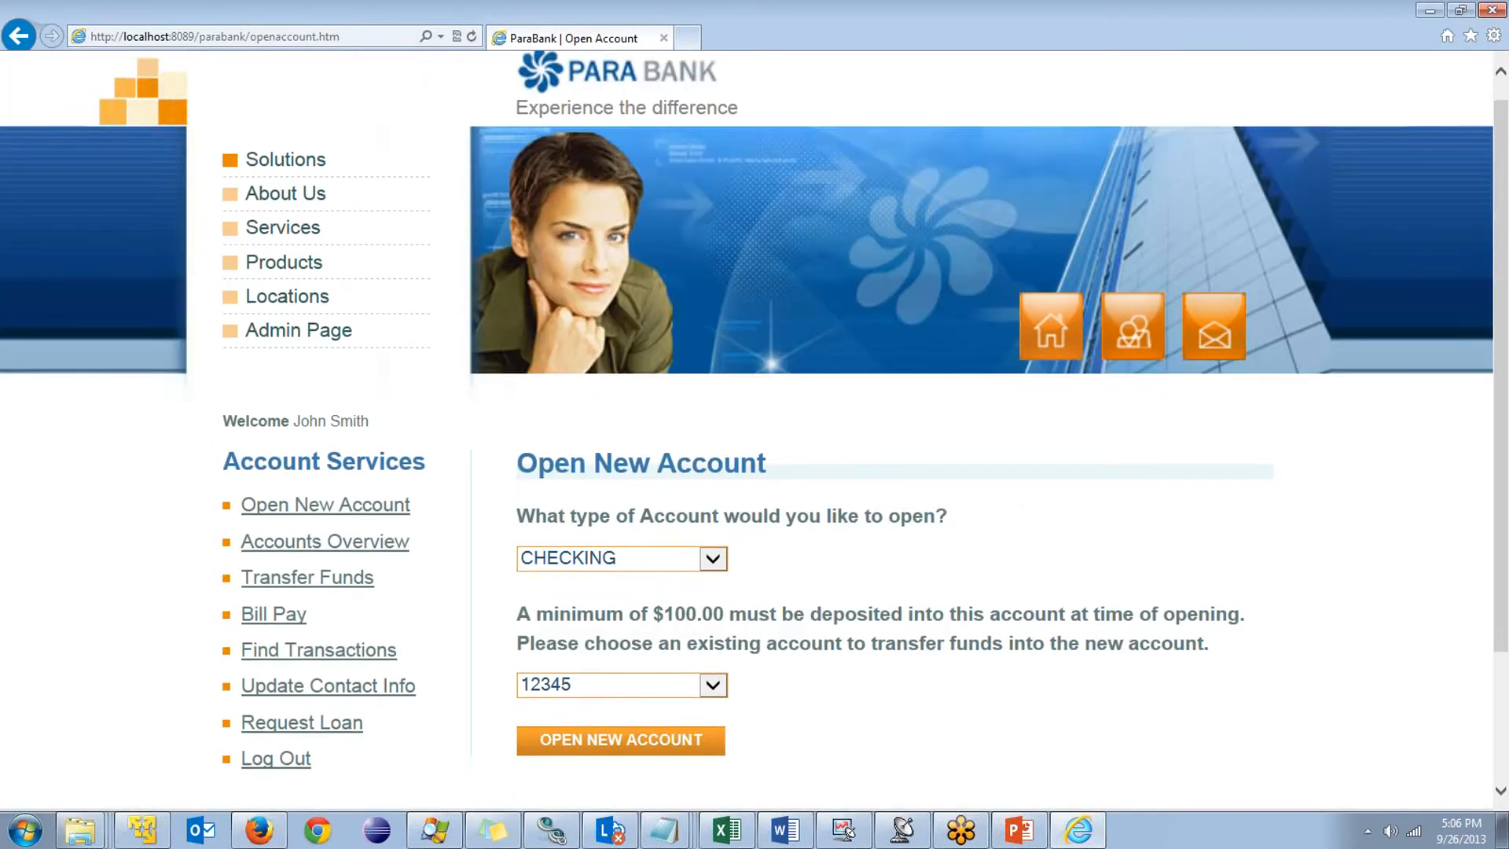
pyautogui.scroll(-3, 1031, 585)
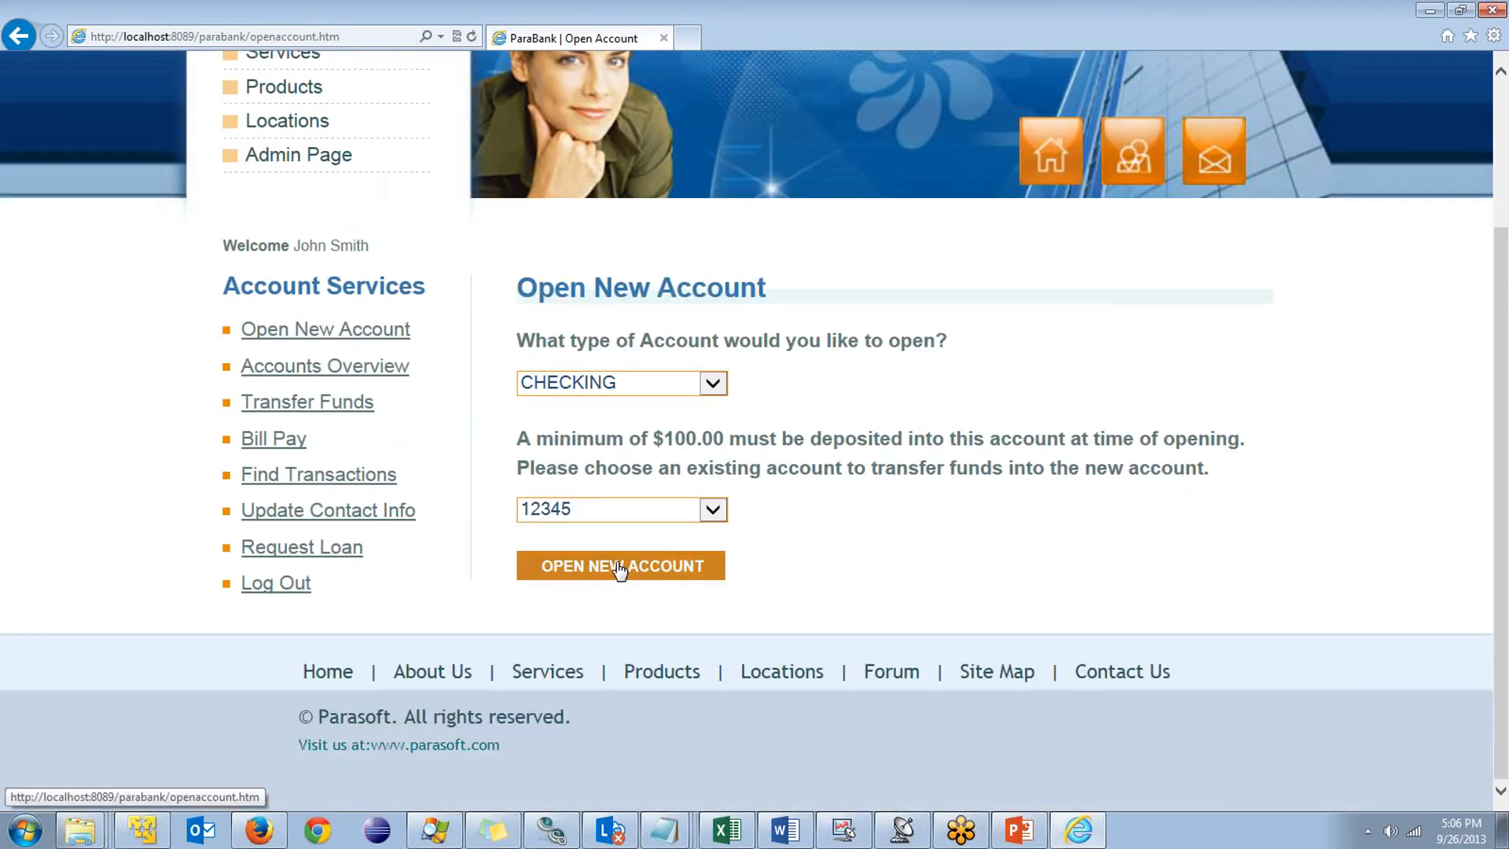
pyautogui.click(619, 567)
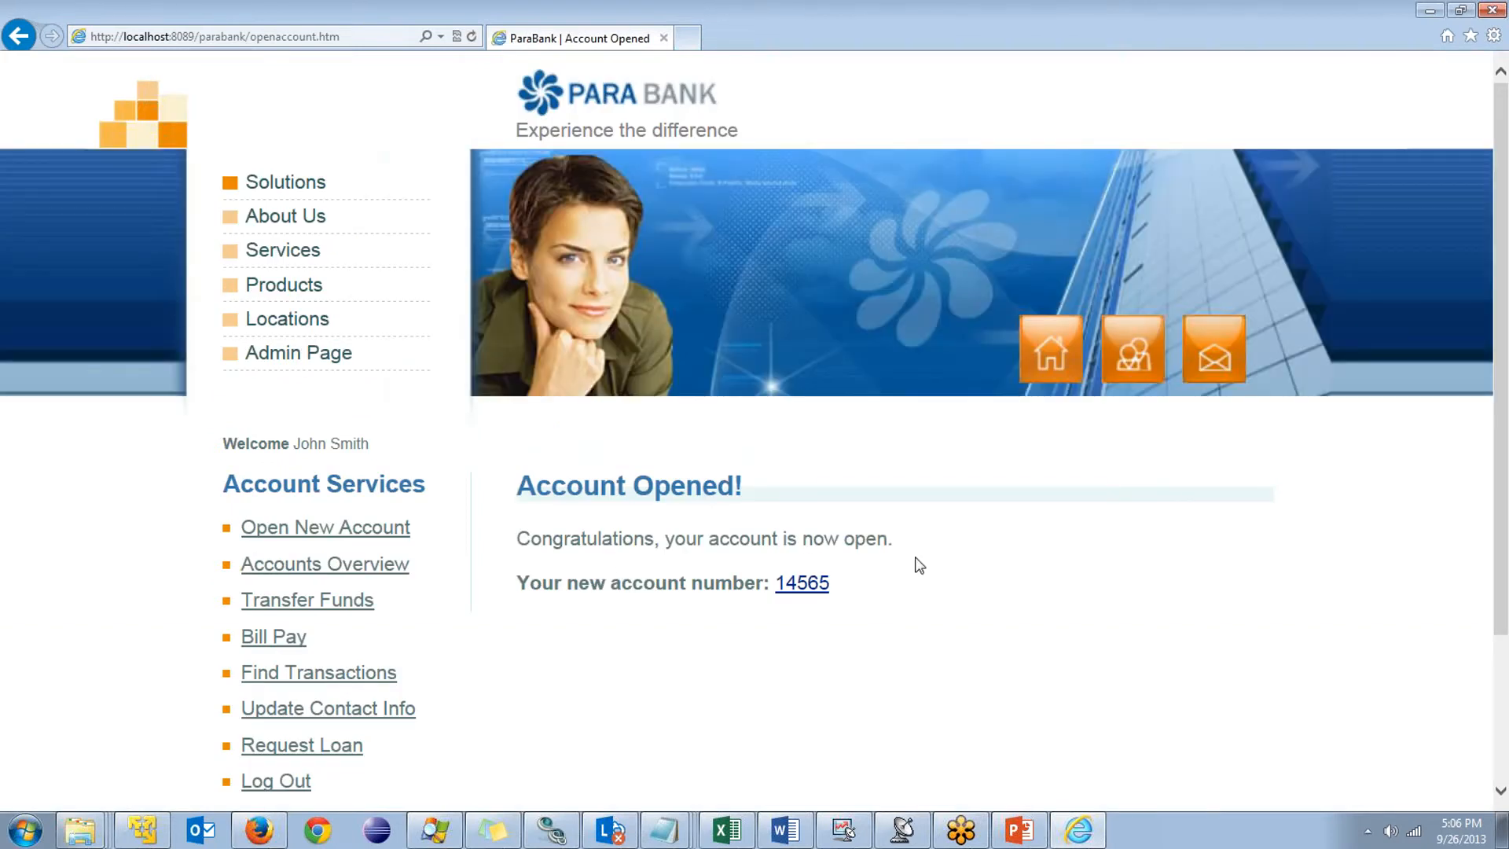
# Go to the Accounts Overview page and check the account list down to the newly opened account
pyautogui.scroll(-1, 917, 560)
pyautogui.scroll(-2, 917, 560)
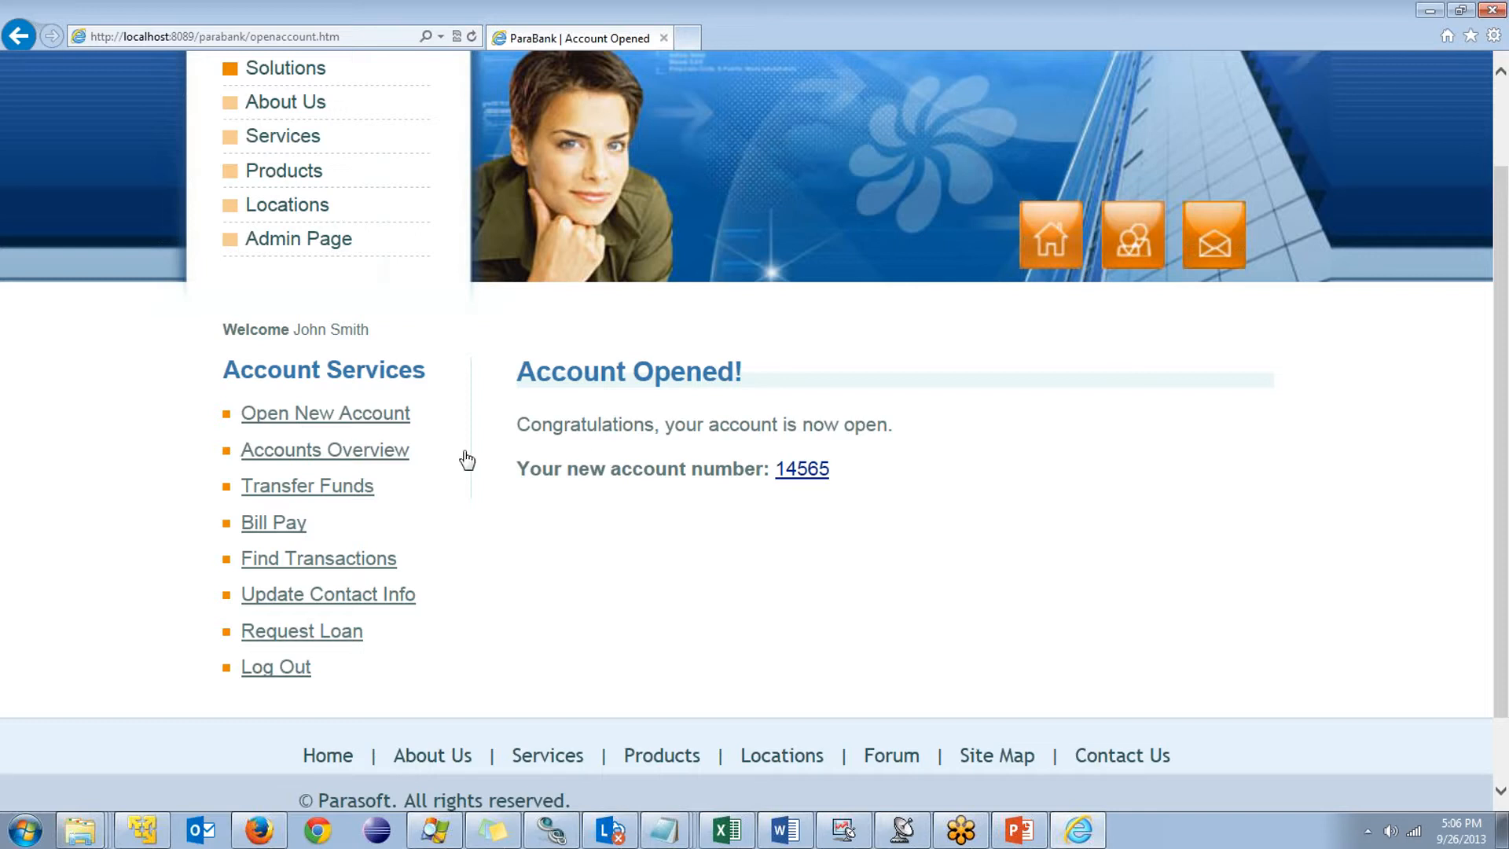
pyautogui.click(311, 453)
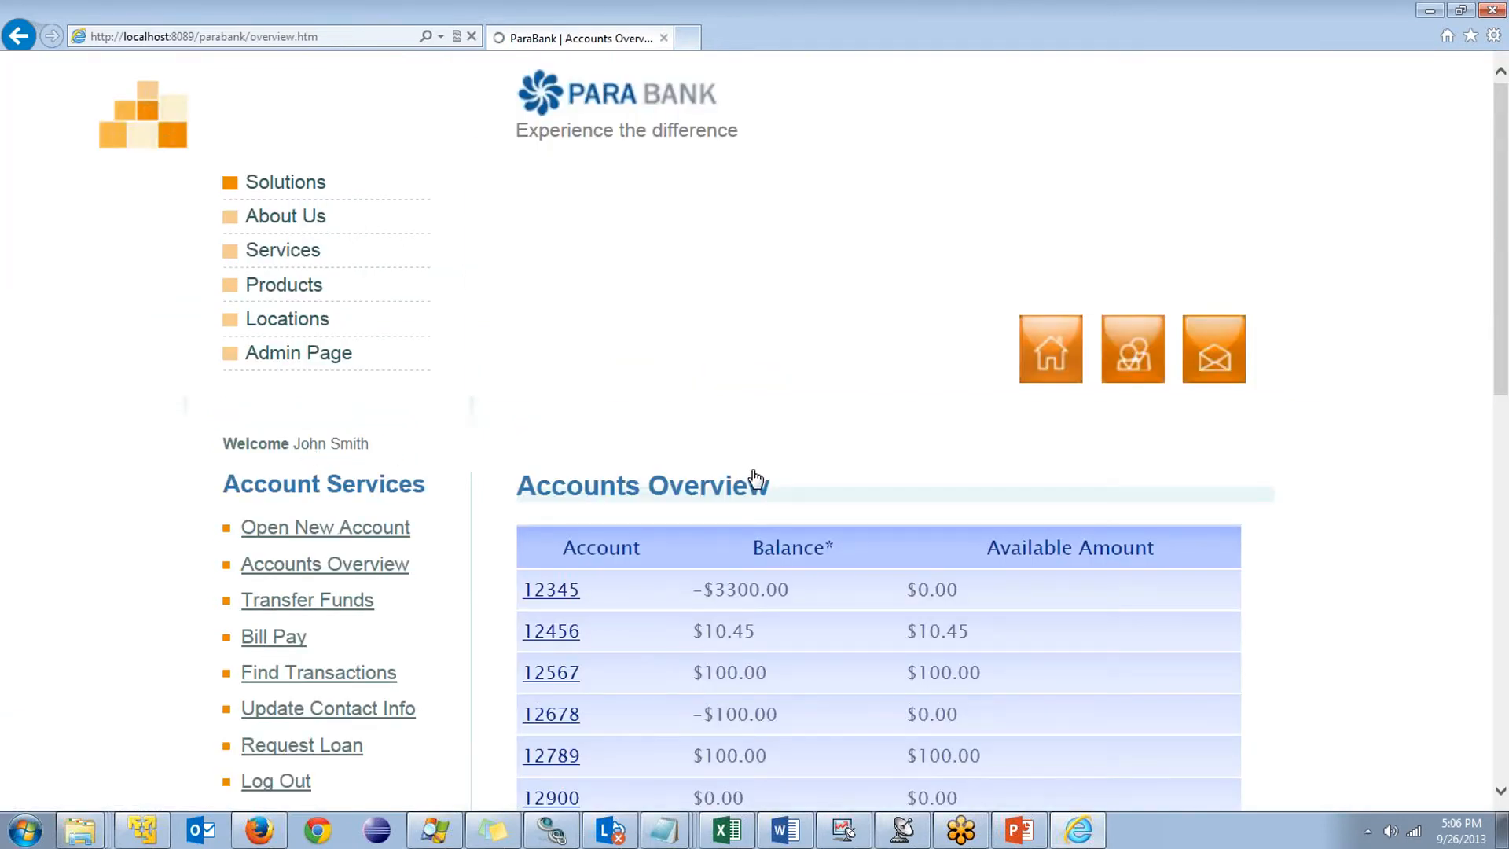
pyautogui.scroll(-5, 751, 474)
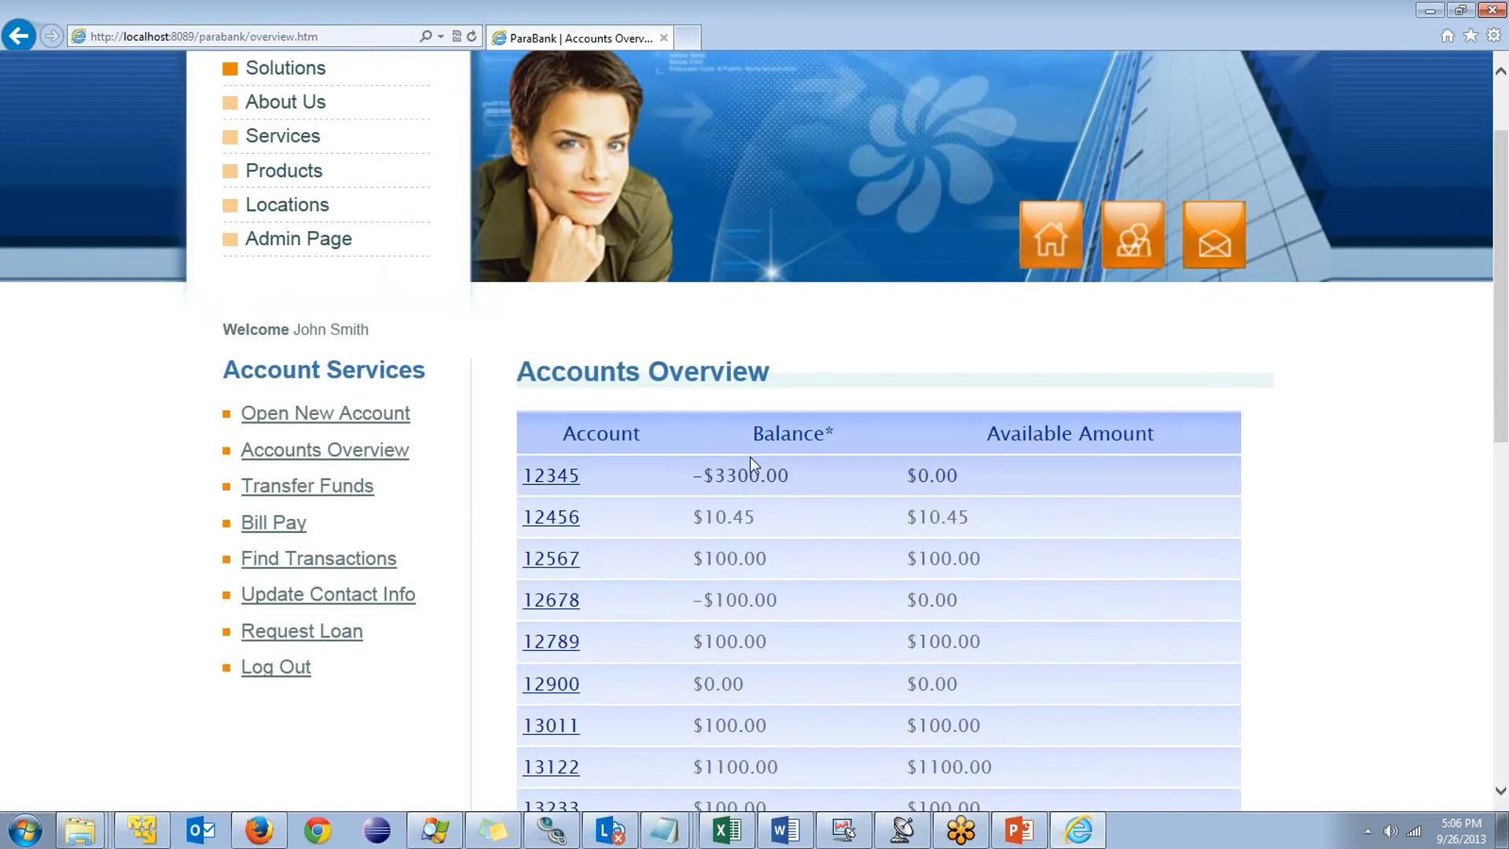
pyautogui.scroll(-7, 600, 478)
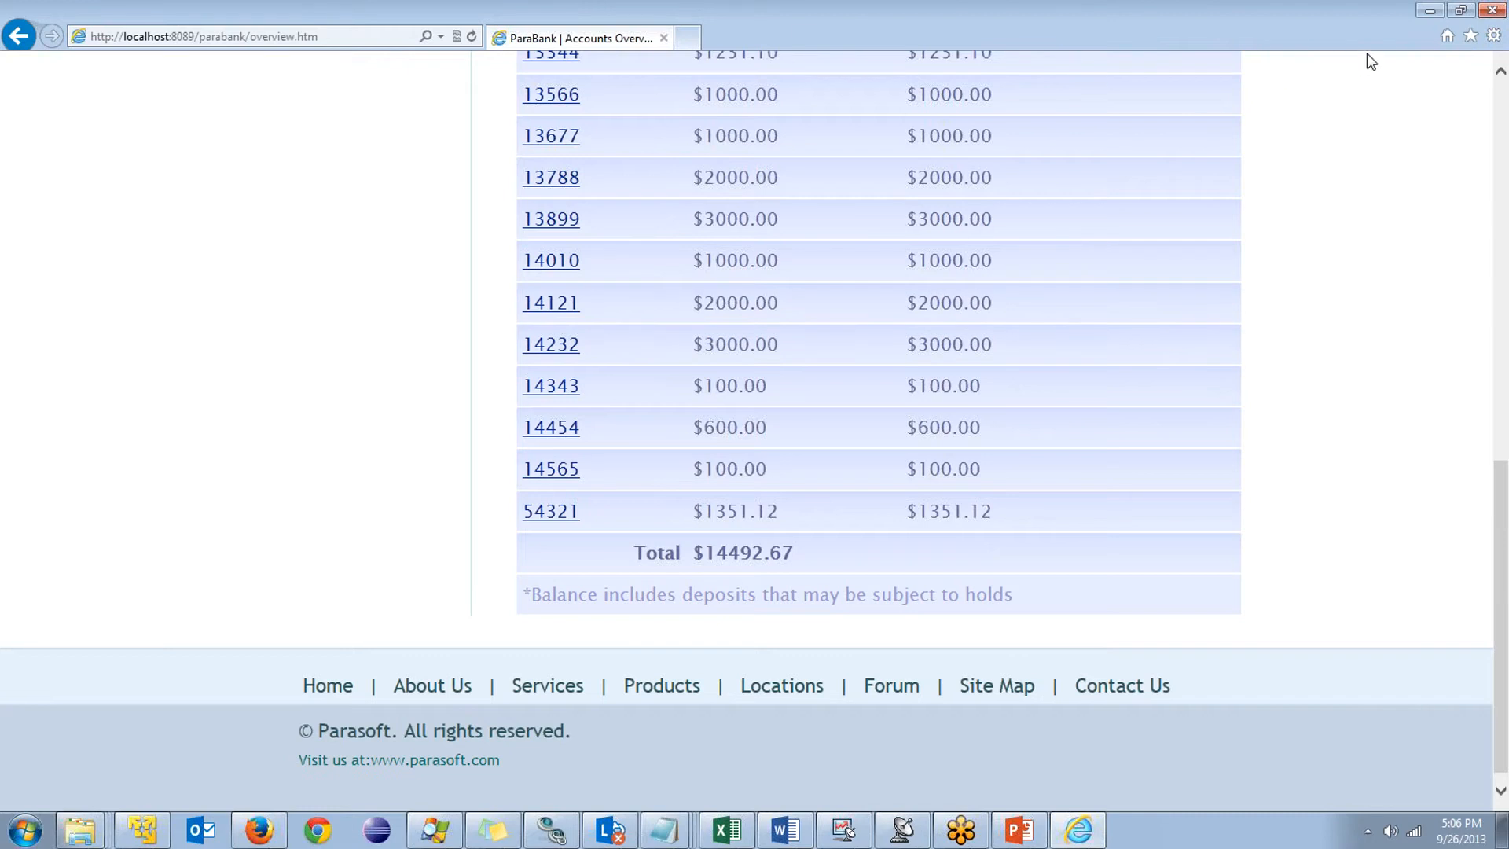
# Log out of ParaBank and close the browser to finish the recording
pyautogui.scroll(10, 1287, 236)
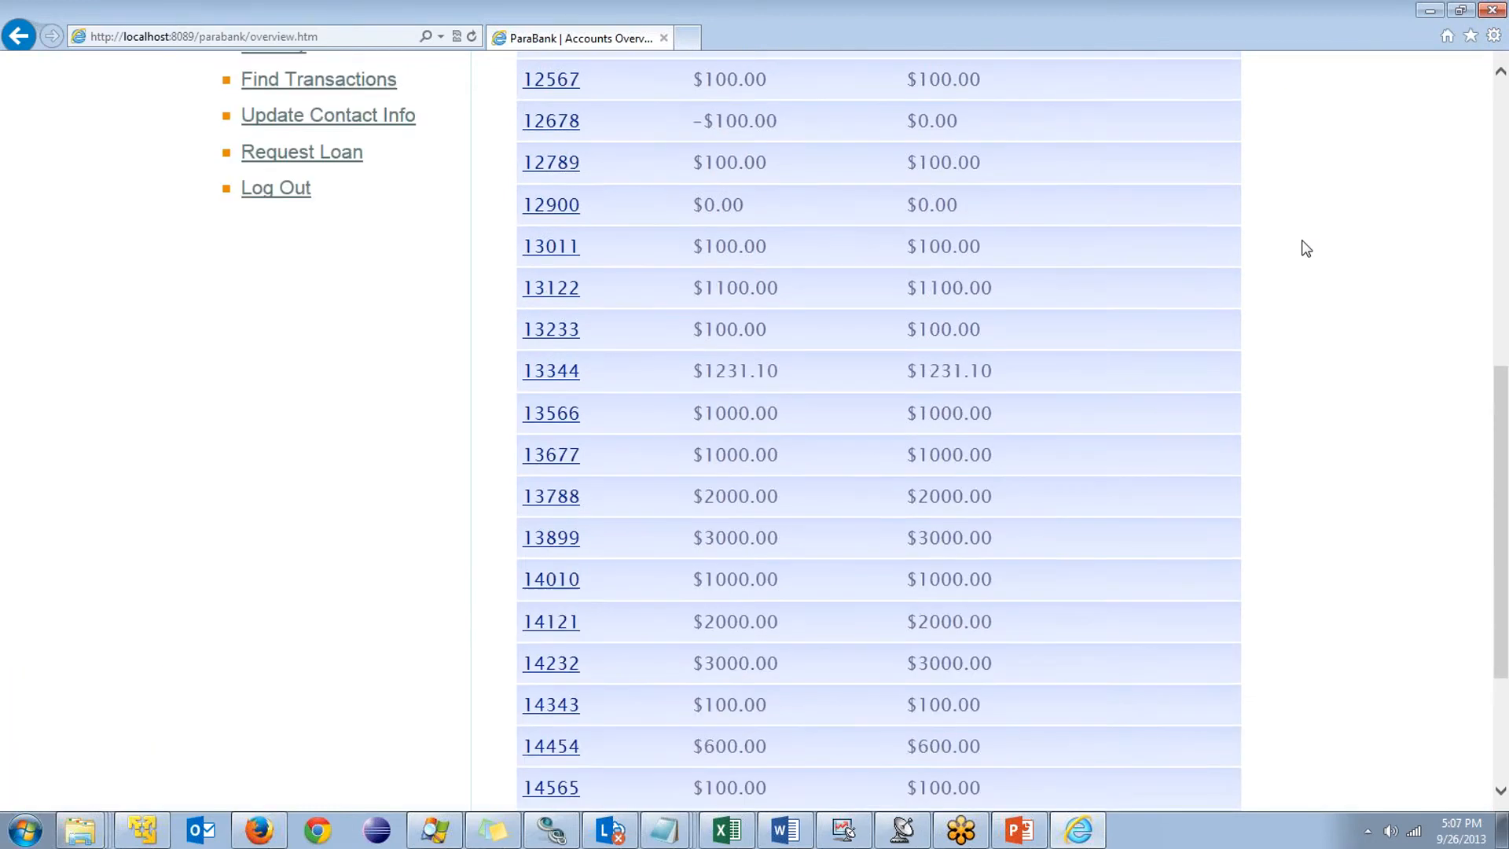
pyautogui.click(265, 667)
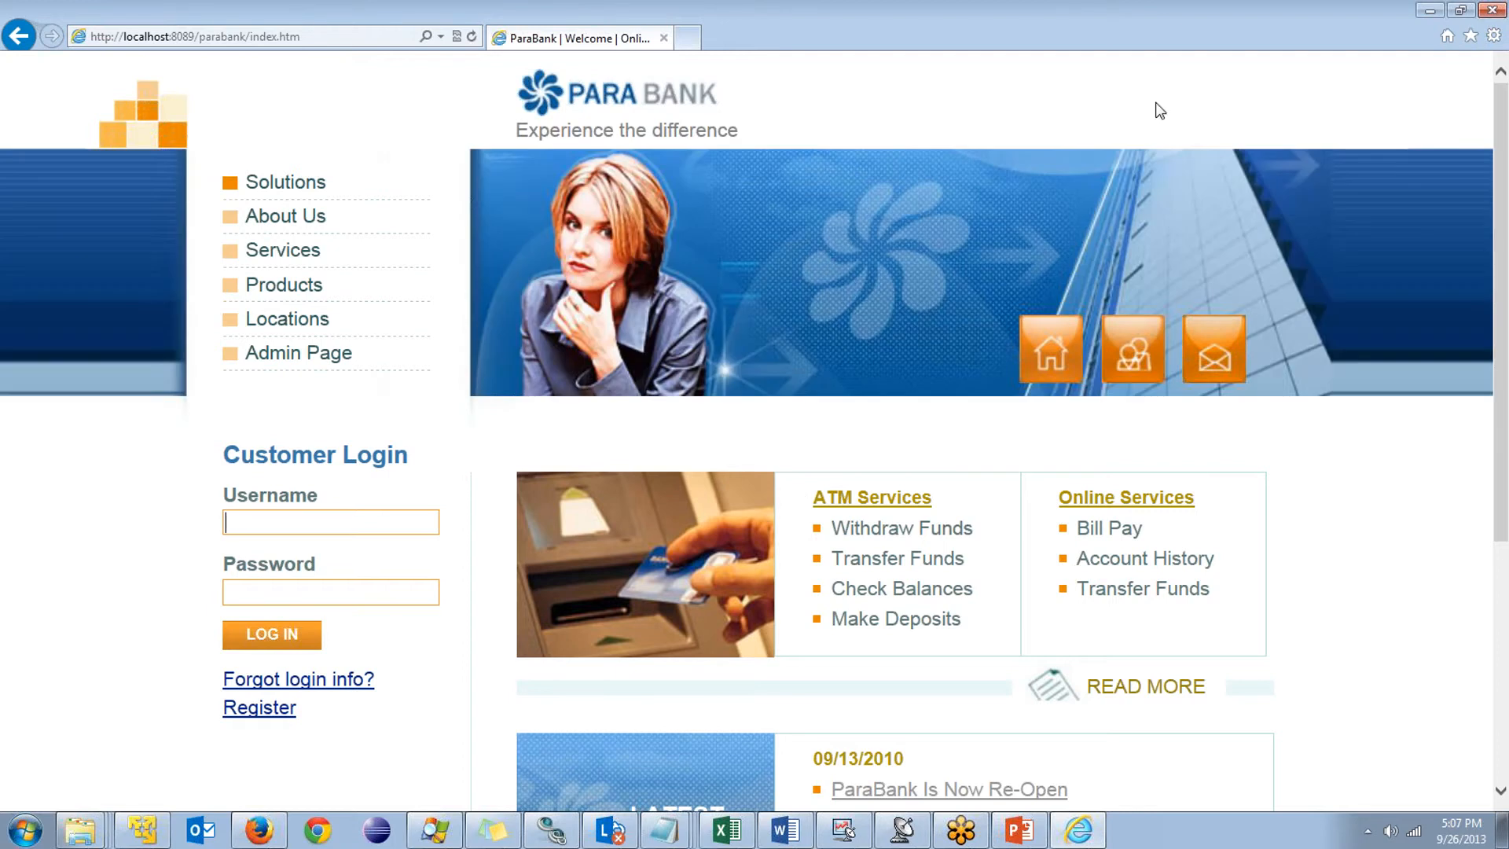
pyautogui.click(1491, 9)
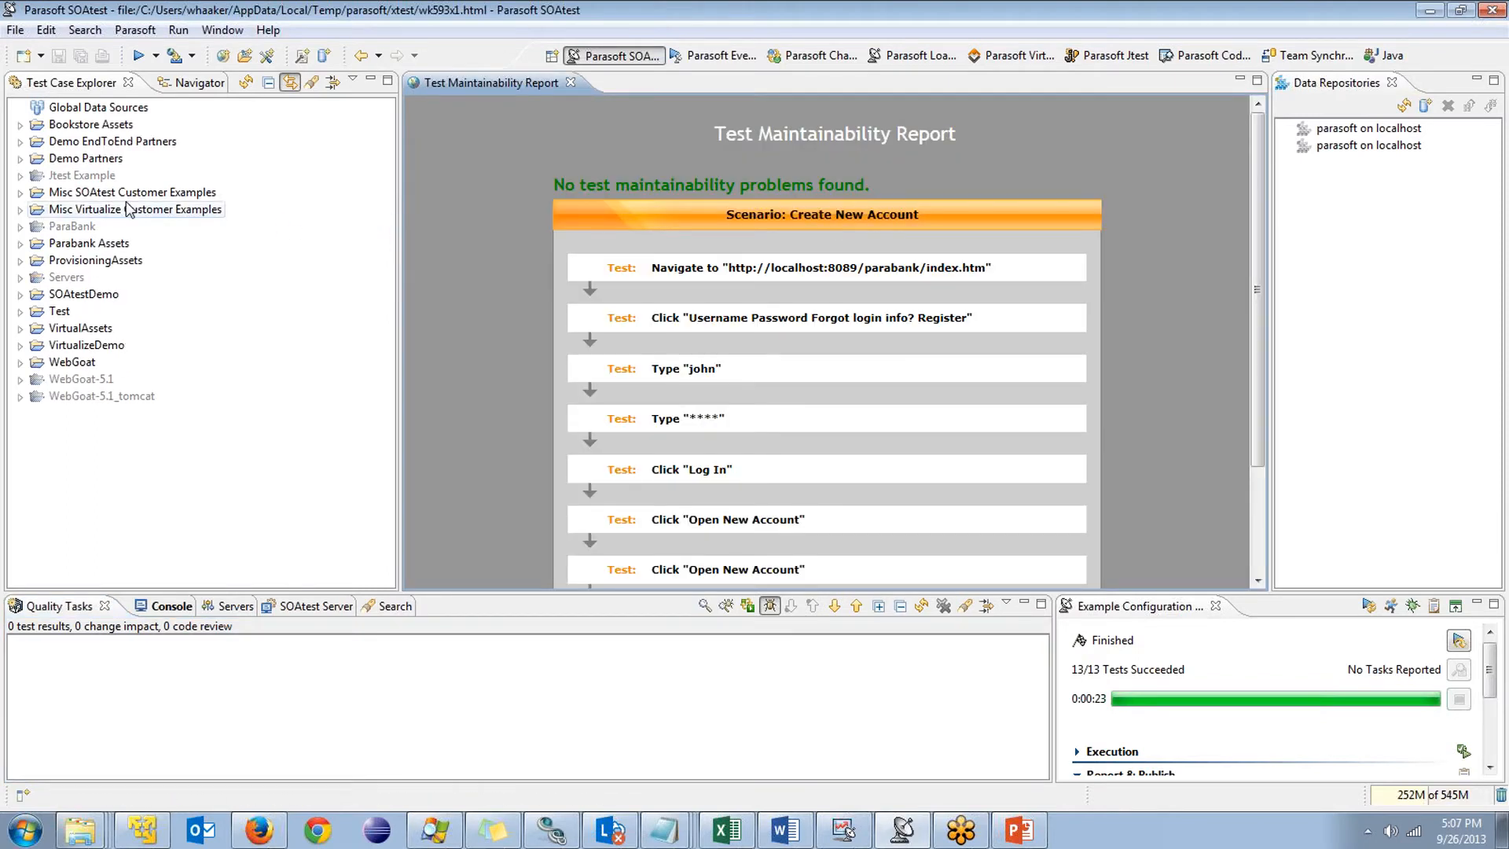
# Expand Demo EndToEnd Partners and its Create New Account.tst down to the recorded web scenario tests
pyautogui.click(19, 142)
pyautogui.doubleClick(49, 160)
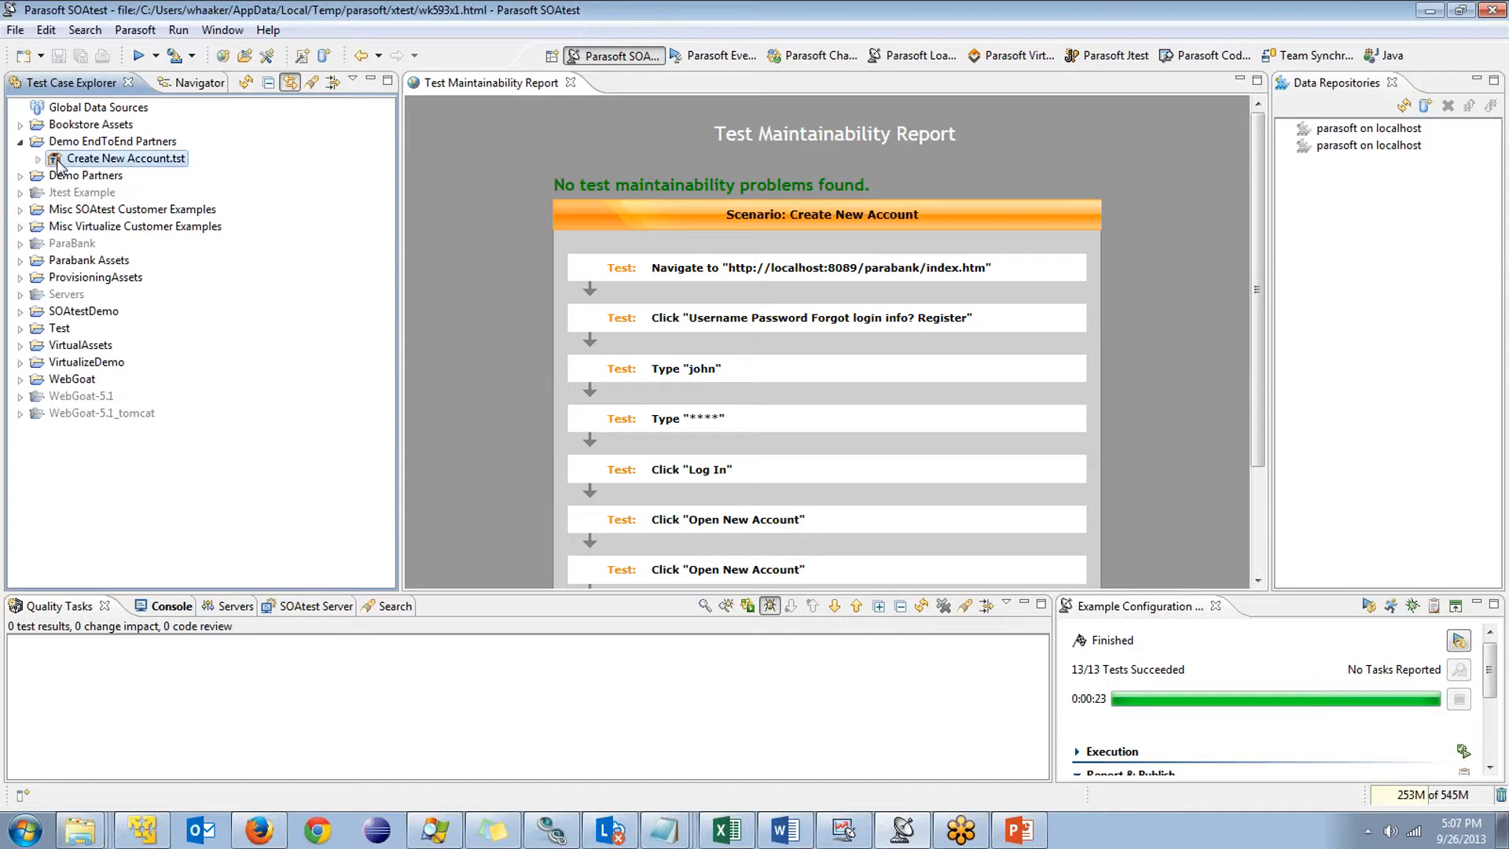
pyautogui.click(73, 209)
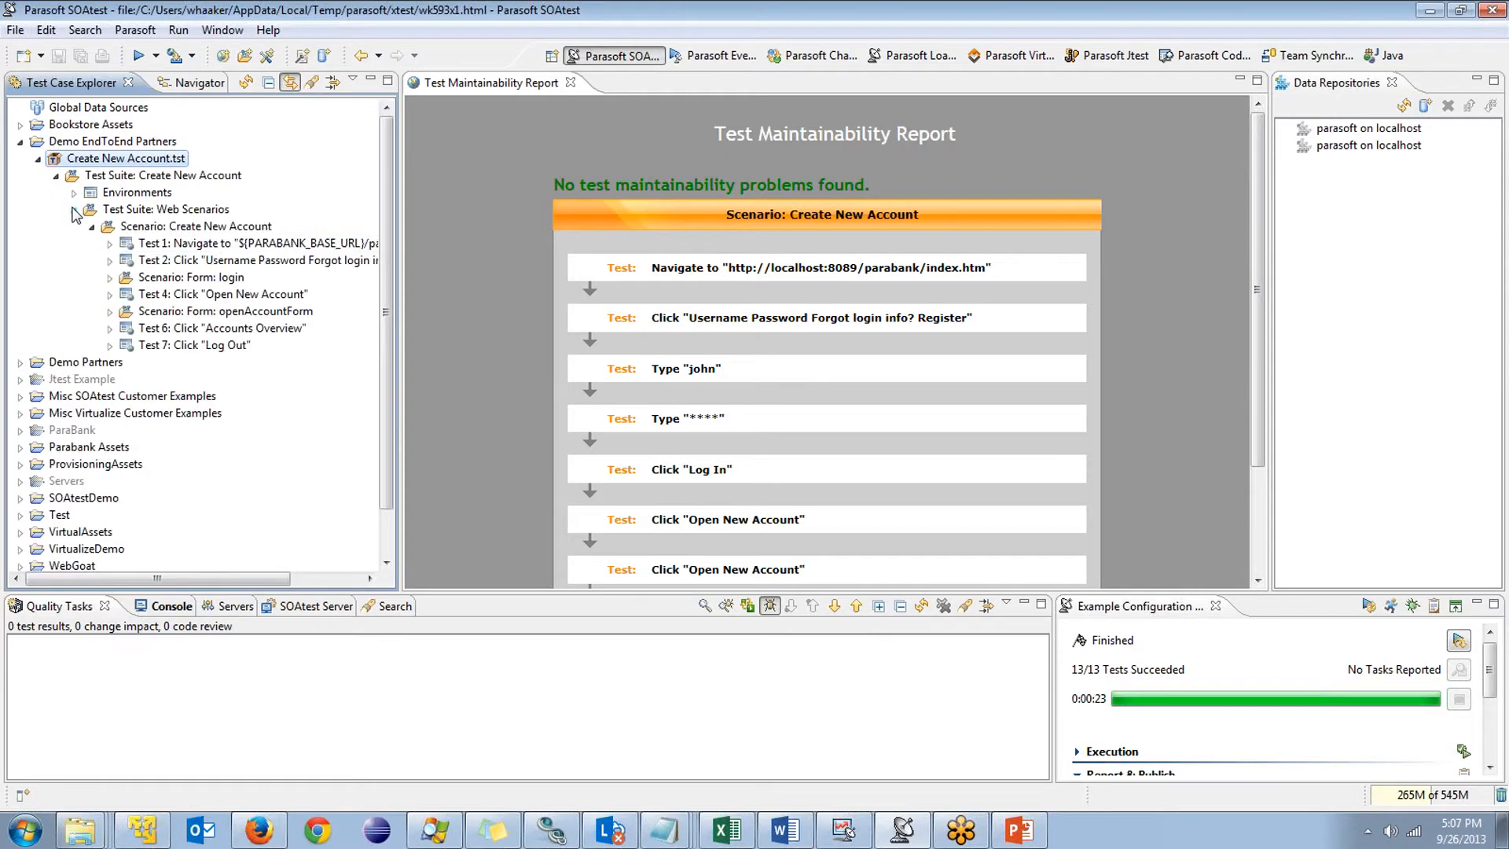
pyautogui.moveTo(1257, 224)
pyautogui.mouseDown()
pyautogui.moveTo(1267, 257)
pyautogui.moveTo(1269, 228)
pyautogui.moveTo(1238, 236)
pyautogui.mouseUp()
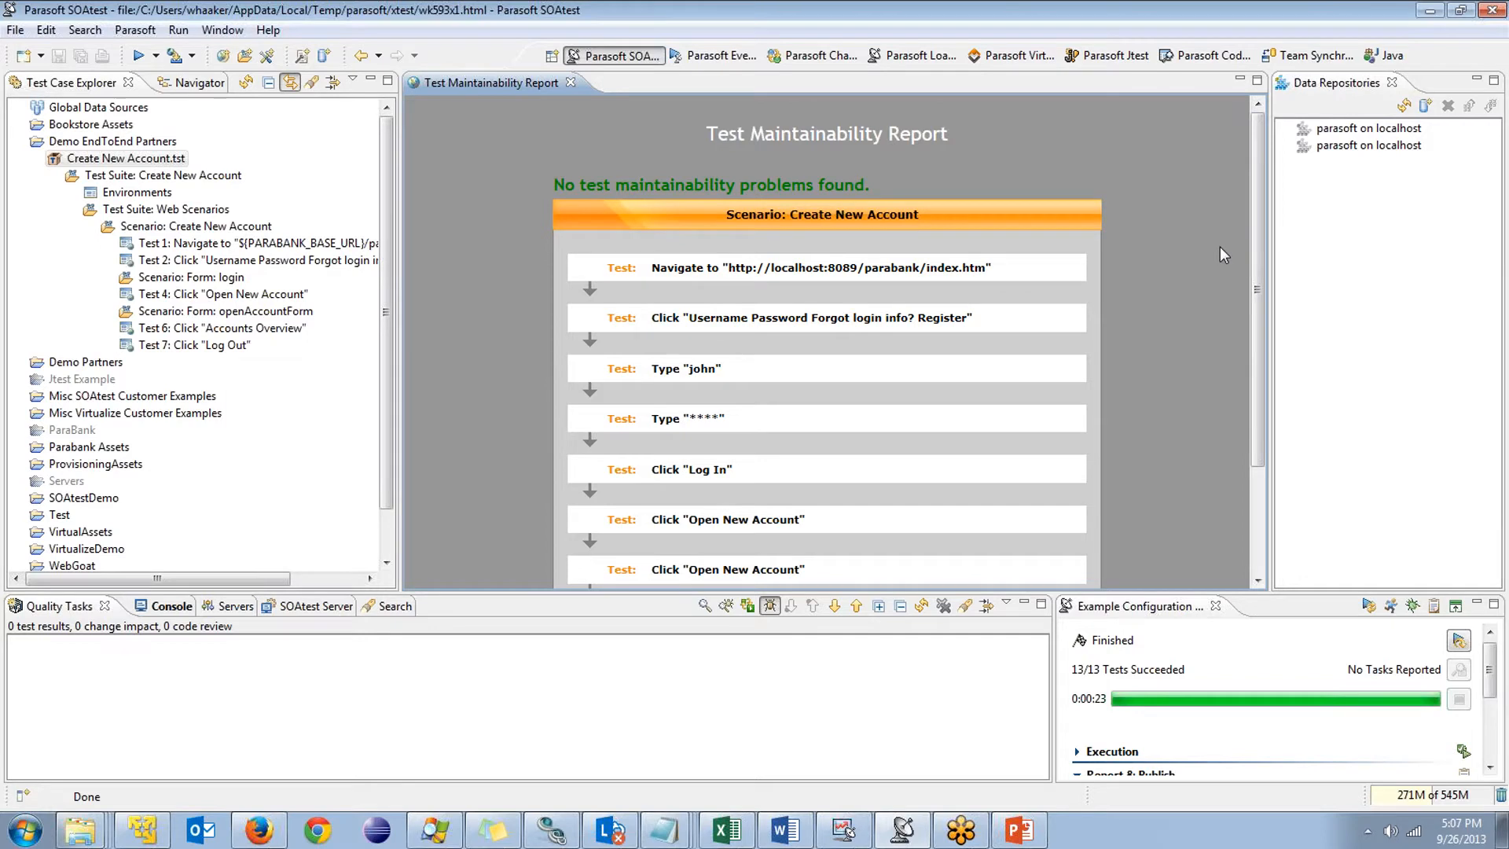
# Review the Test Maintainability Report for all the recorded tests of the Create New Account scenario
pyautogui.moveTo(1258, 253); pyautogui.dragTo(1280, 348)
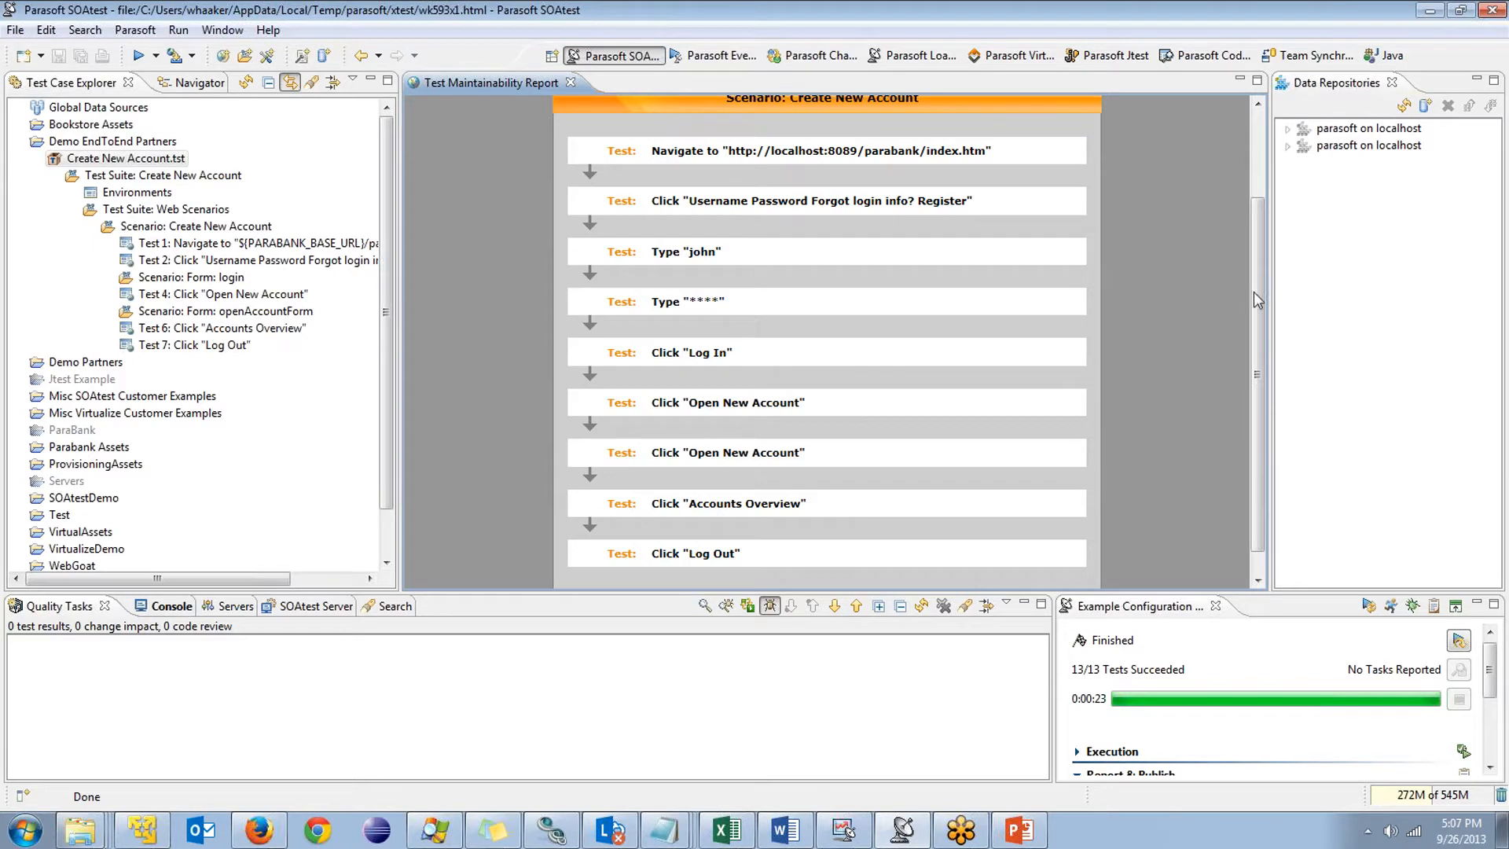
pyautogui.moveTo(1254, 293); pyautogui.dragTo(1269, 230)
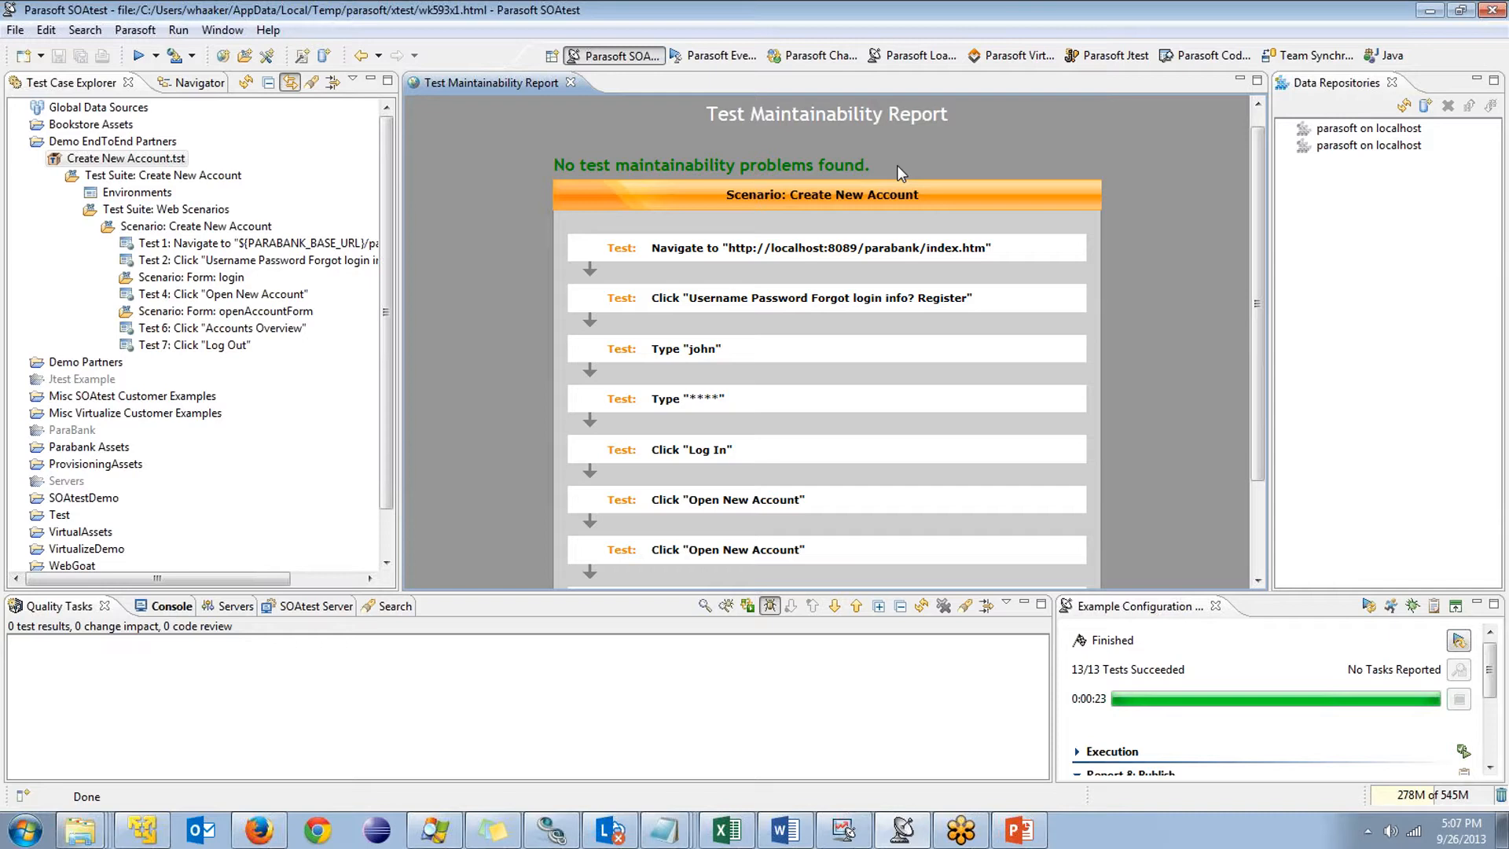
# Open the Click "Log In" test inside the login form scenario and view the login button in its pre-action browser contents
pyautogui.click(110, 278)
pyautogui.doubleClick(206, 328)
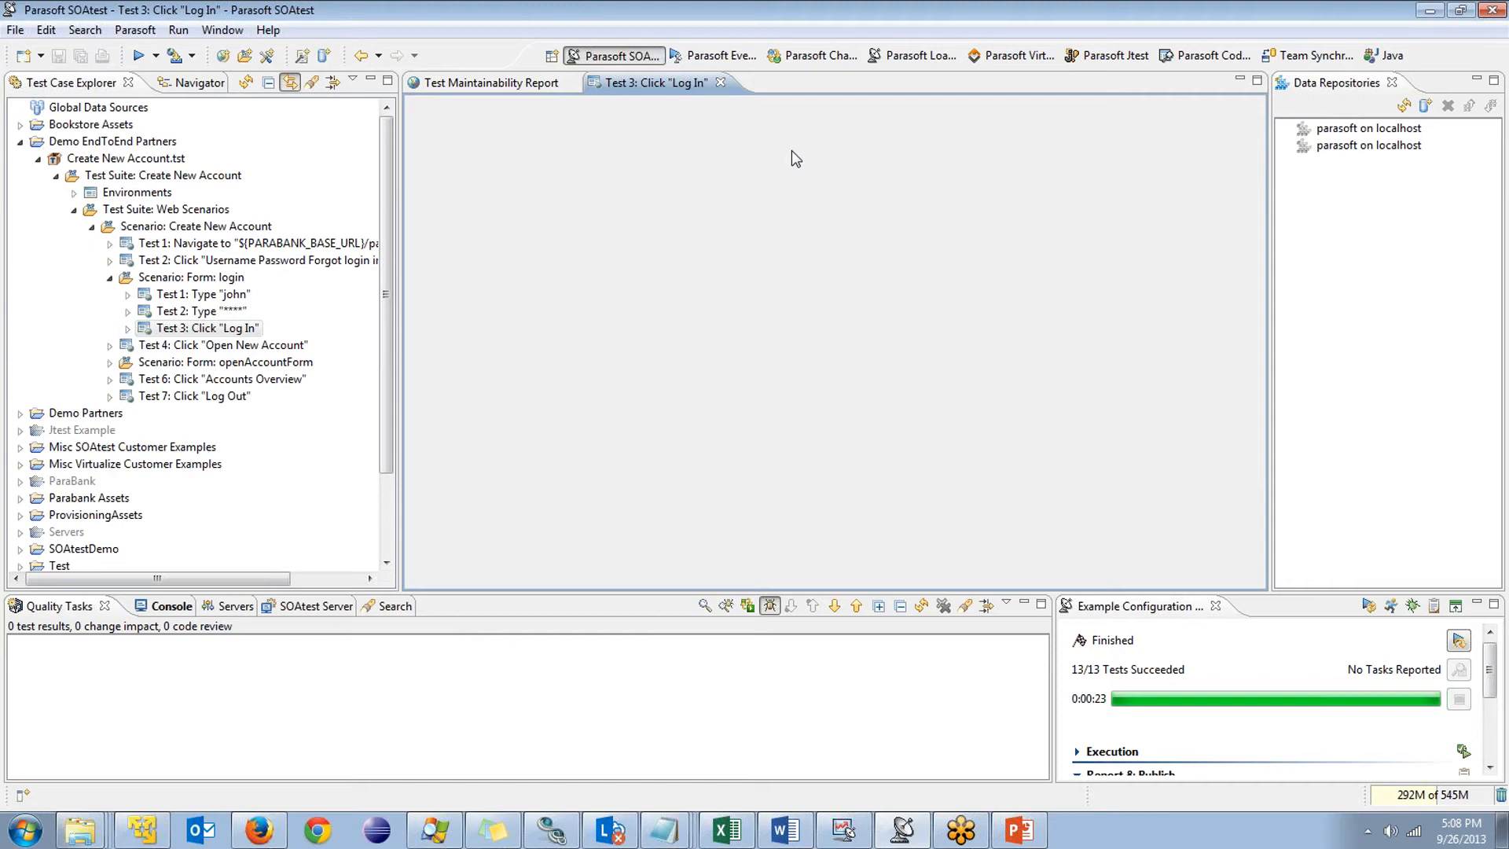
pyautogui.scroll(-3, 1245, 309)
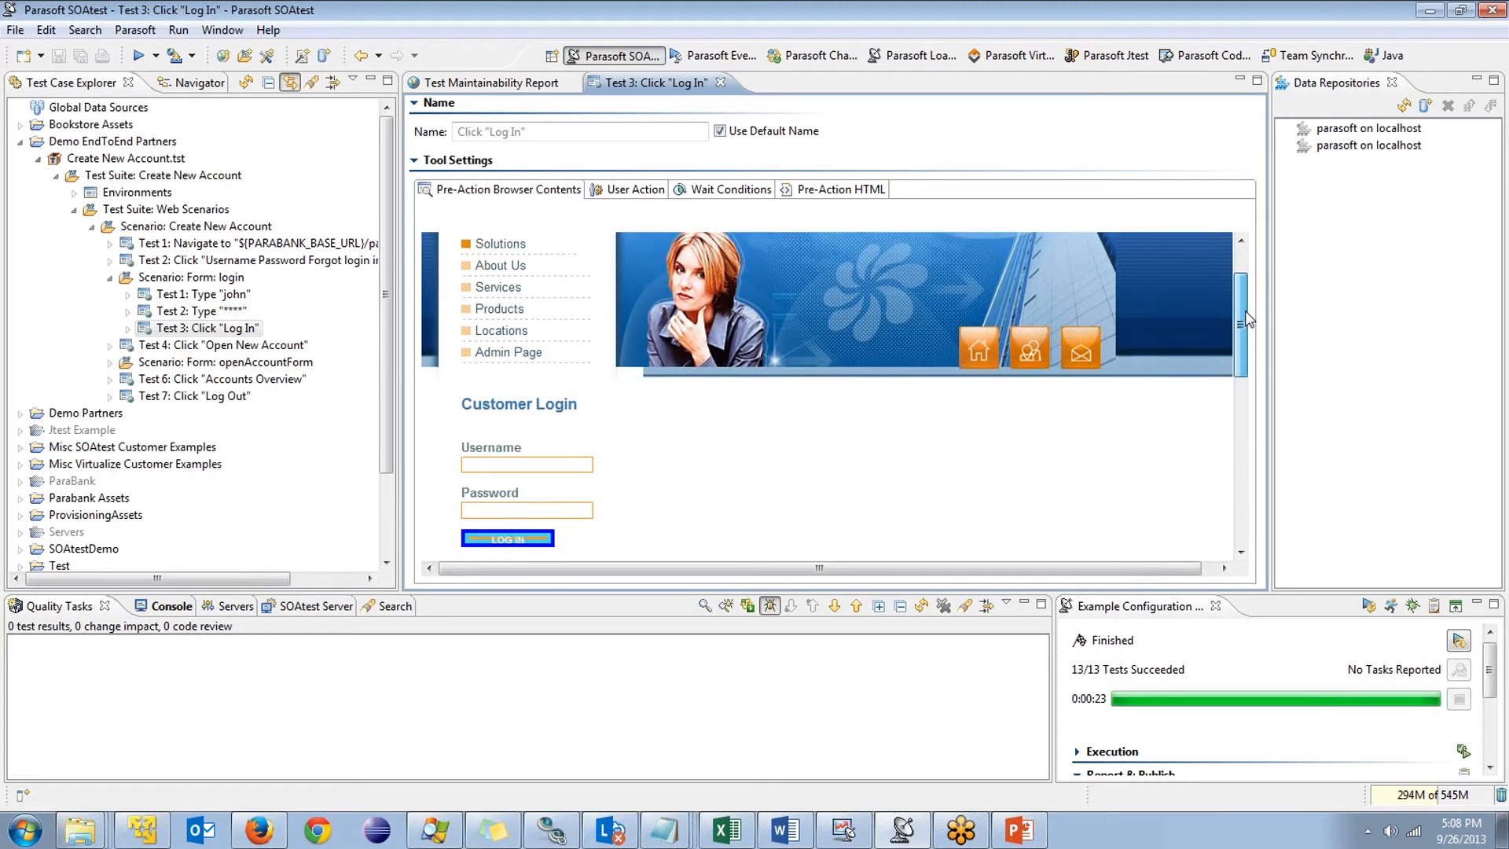
pyautogui.moveTo(1244, 315); pyautogui.dragTo(1244, 323)
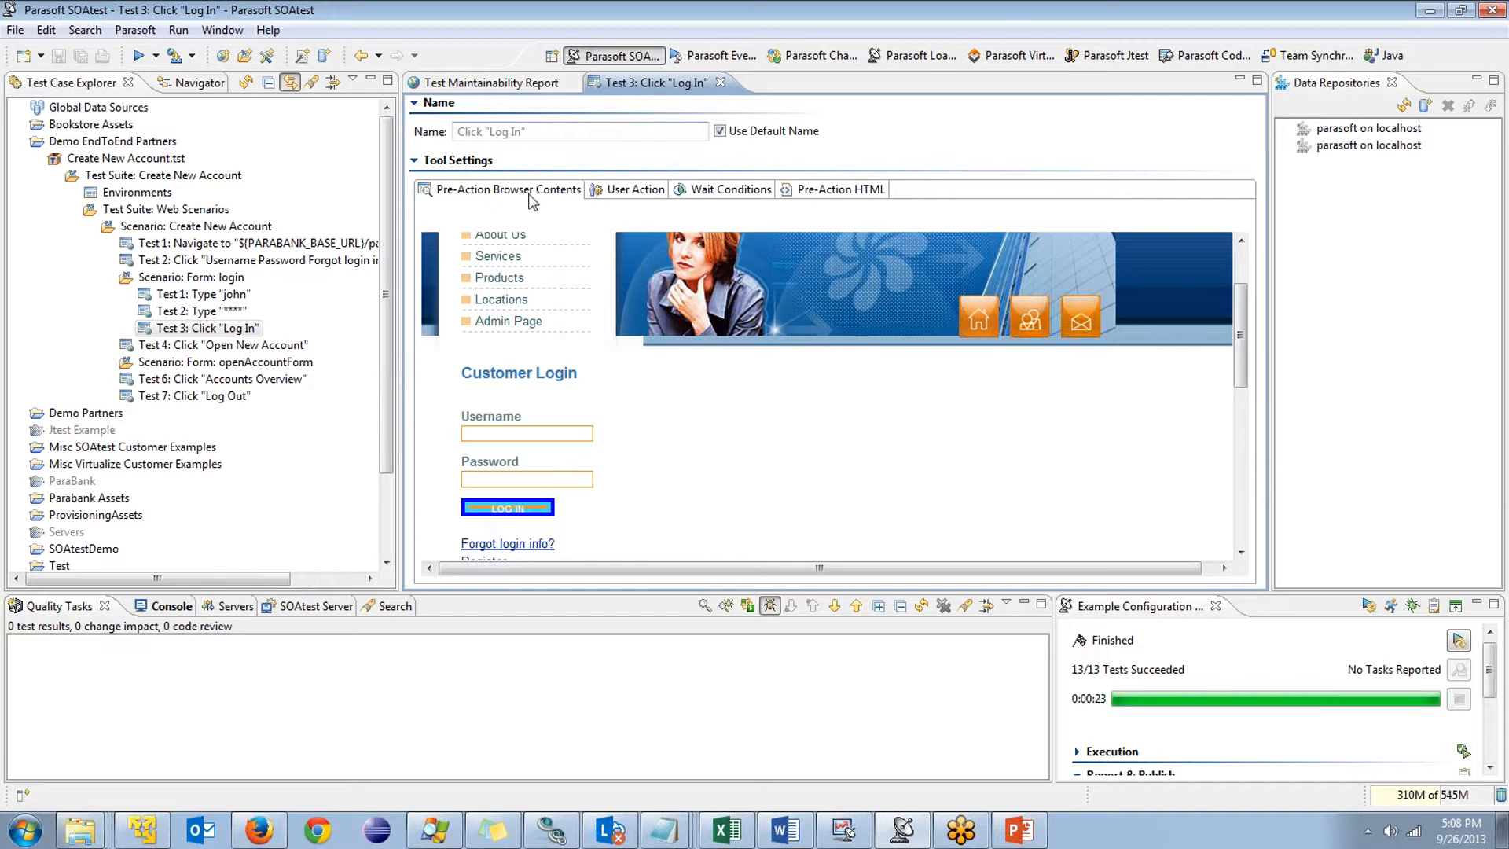
# Close the Test Maintainability Report and maximize the Click "Log In" test editor to view the whole pre-action page
pyautogui.click(487, 83)
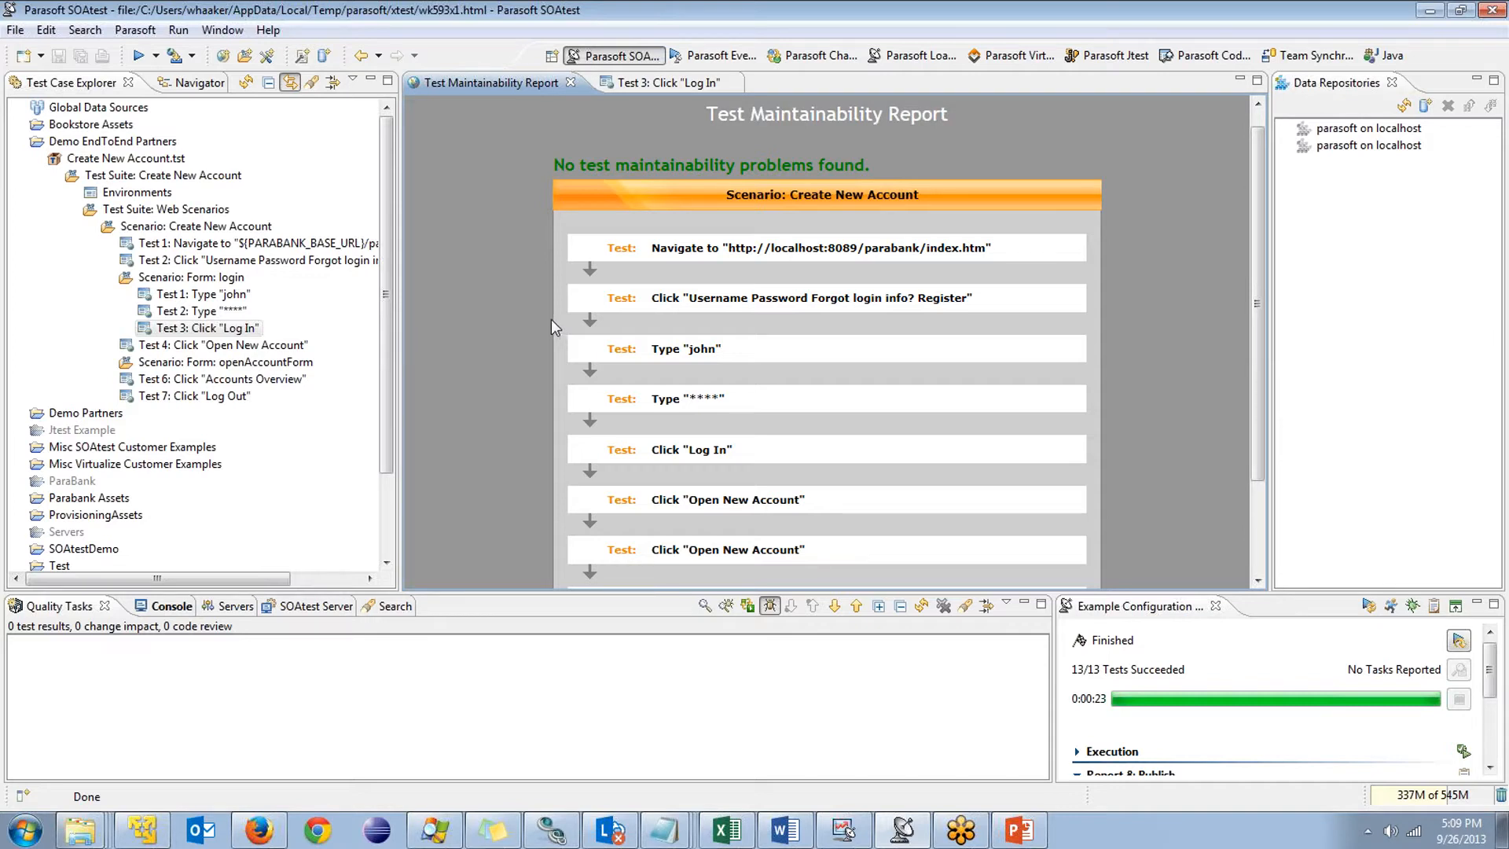
pyautogui.click(572, 82)
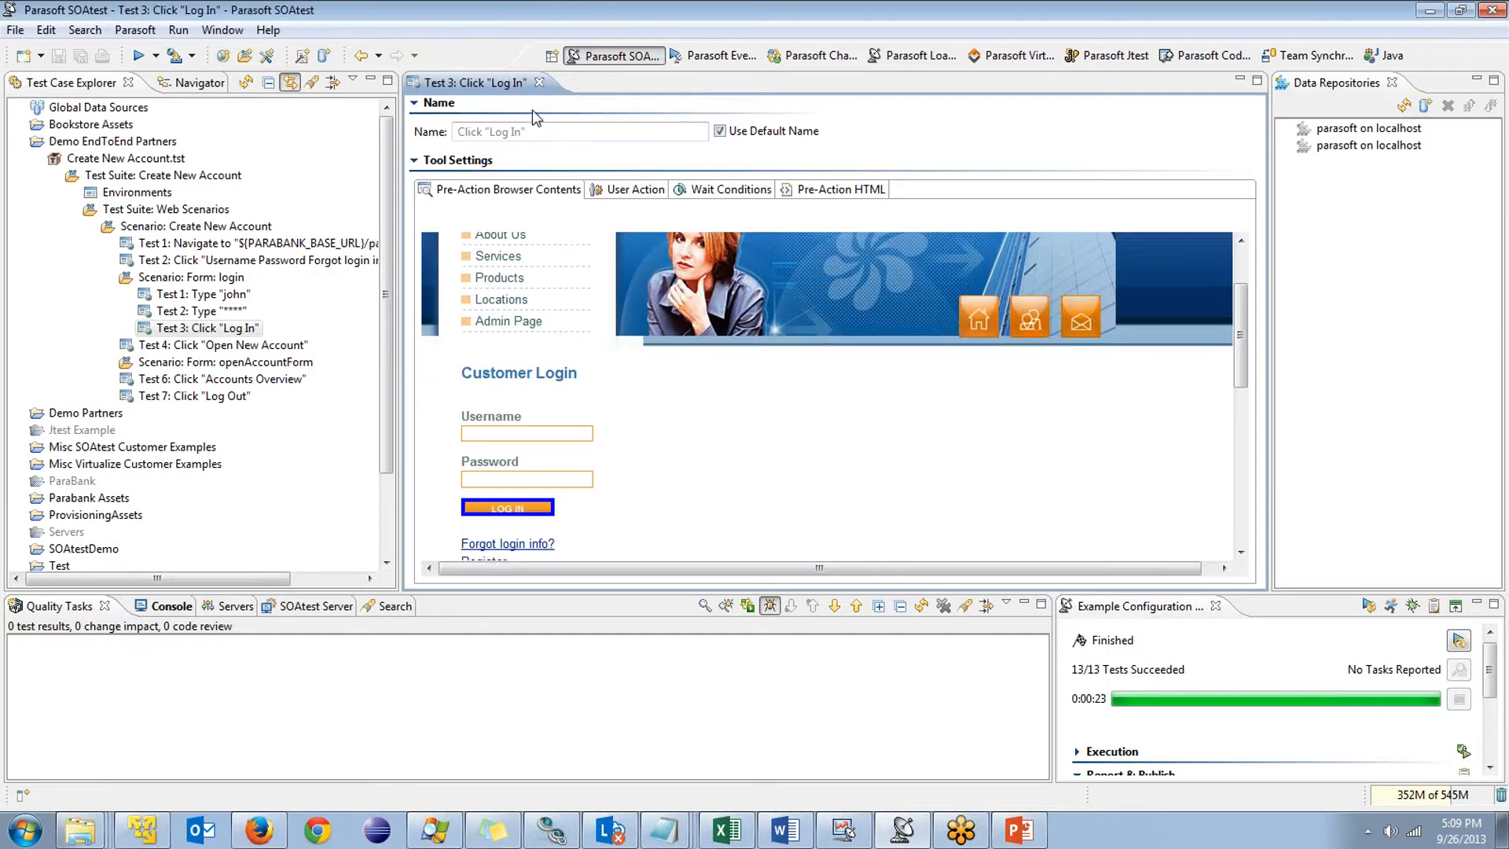
pyautogui.doubleClick(489, 83)
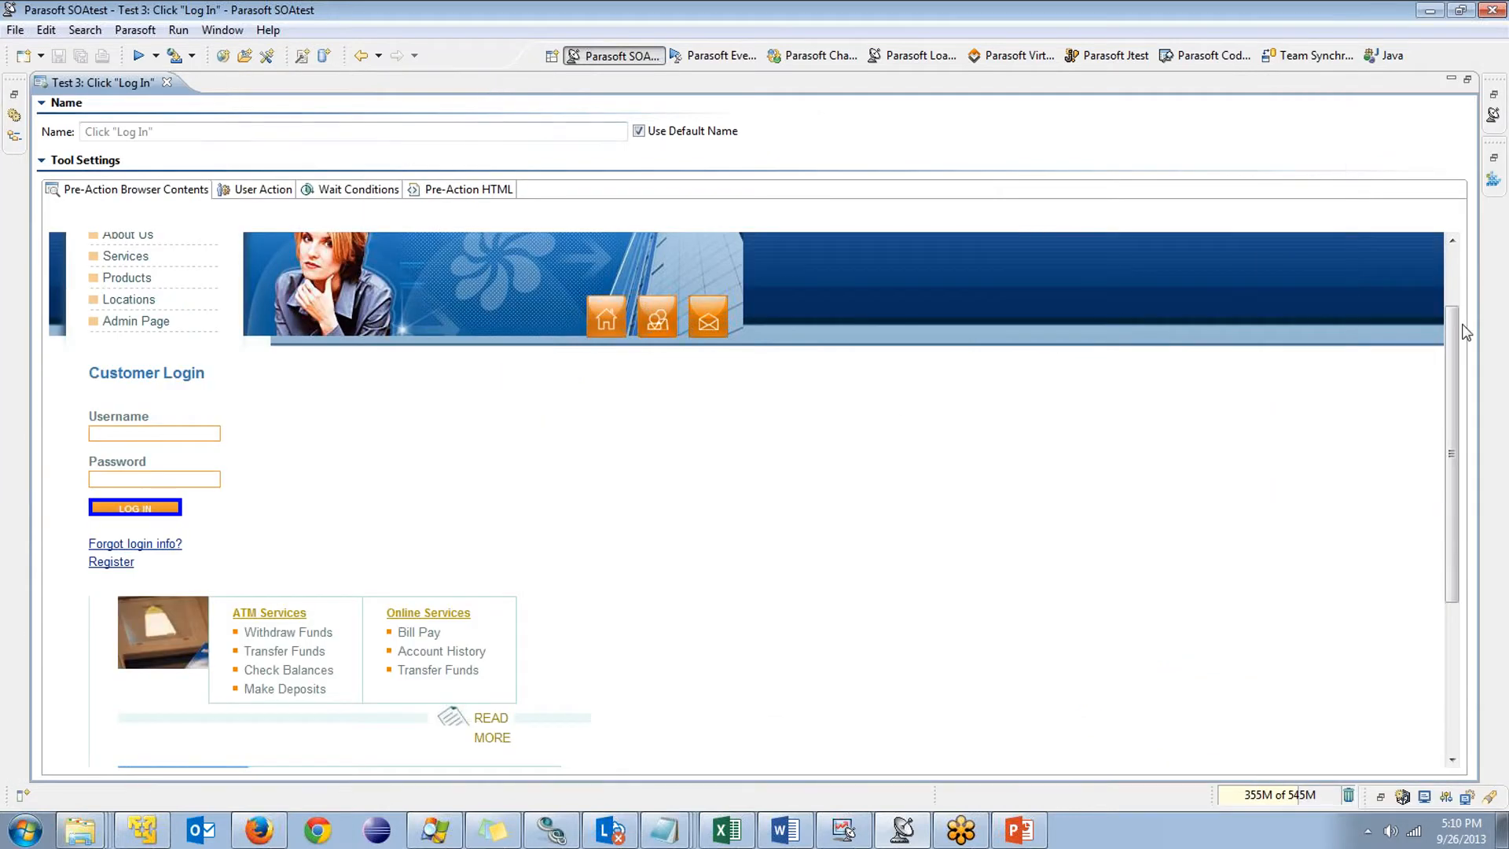
pyautogui.moveTo(1453, 366); pyautogui.dragTo(1462, 293)
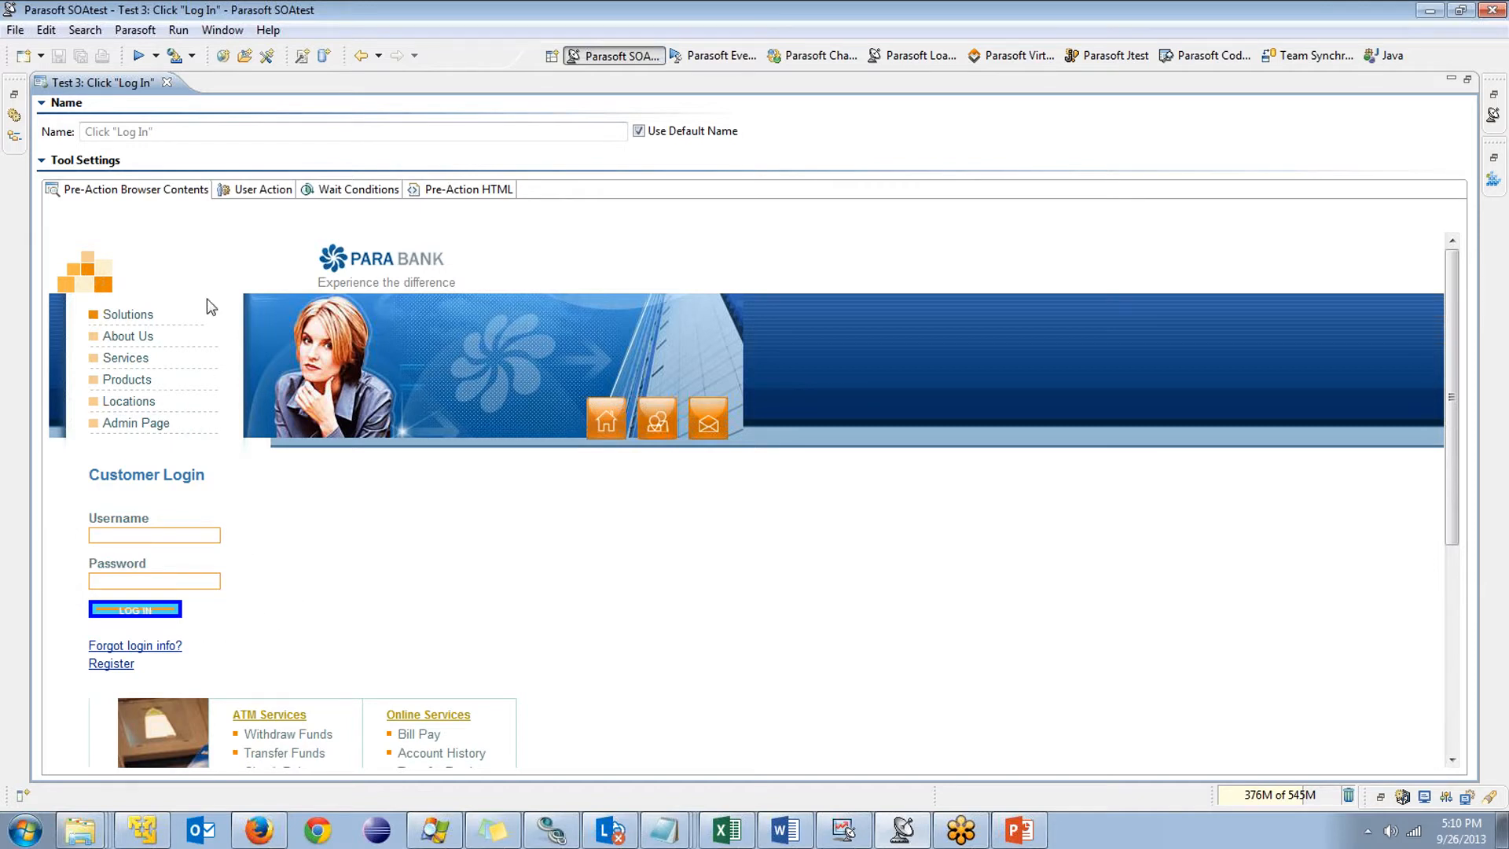
# Examine the Click "Log In" test's user action settings, including the available actions and the element locator's attribute value
pyautogui.click(248, 194)
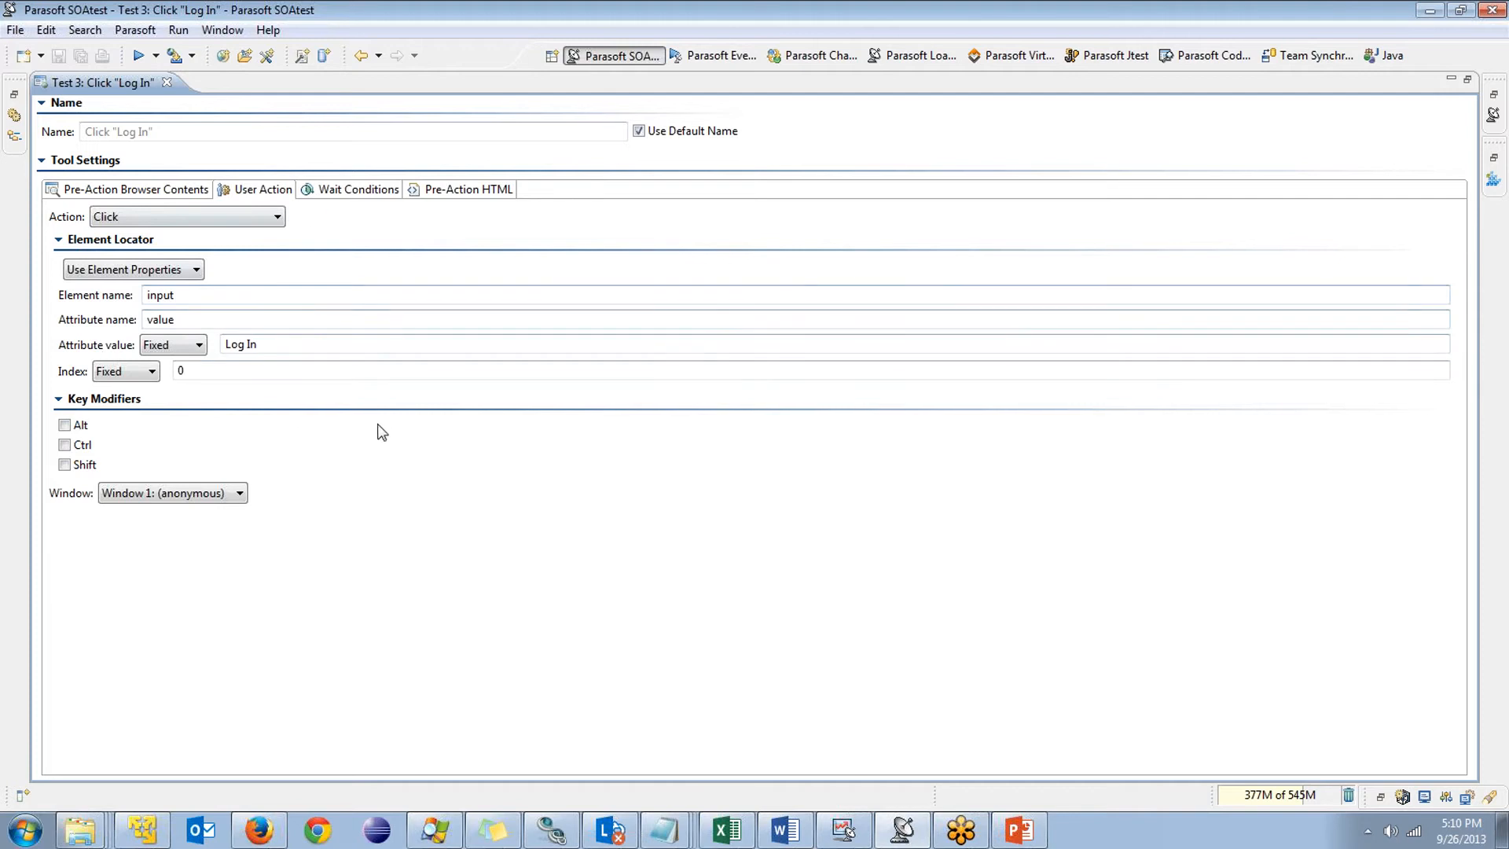
pyautogui.click(265, 217)
pyautogui.moveTo(278, 338); pyautogui.dragTo(300, 316)
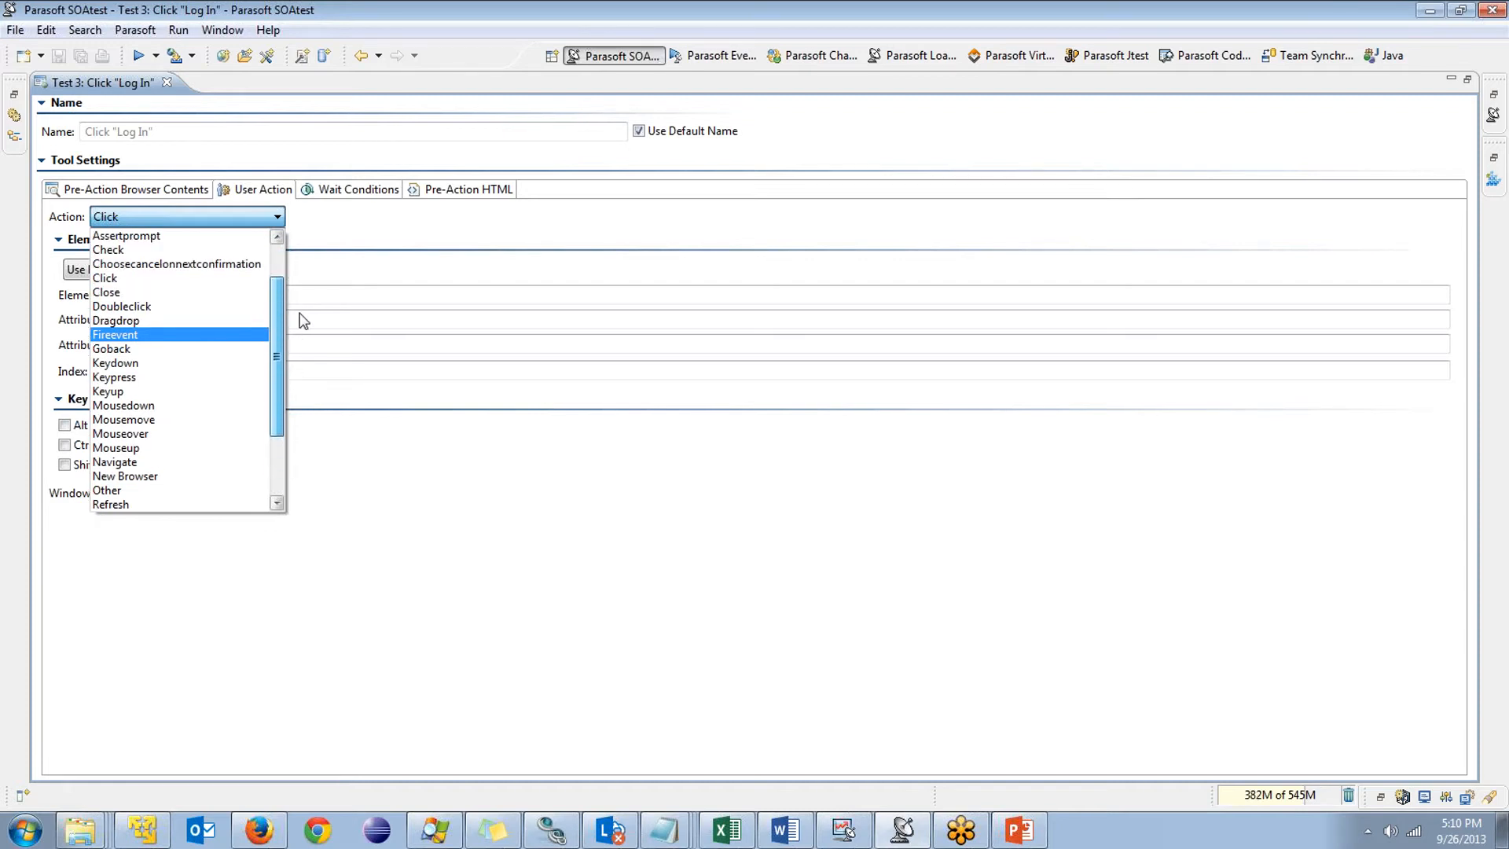
pyautogui.click(581, 529)
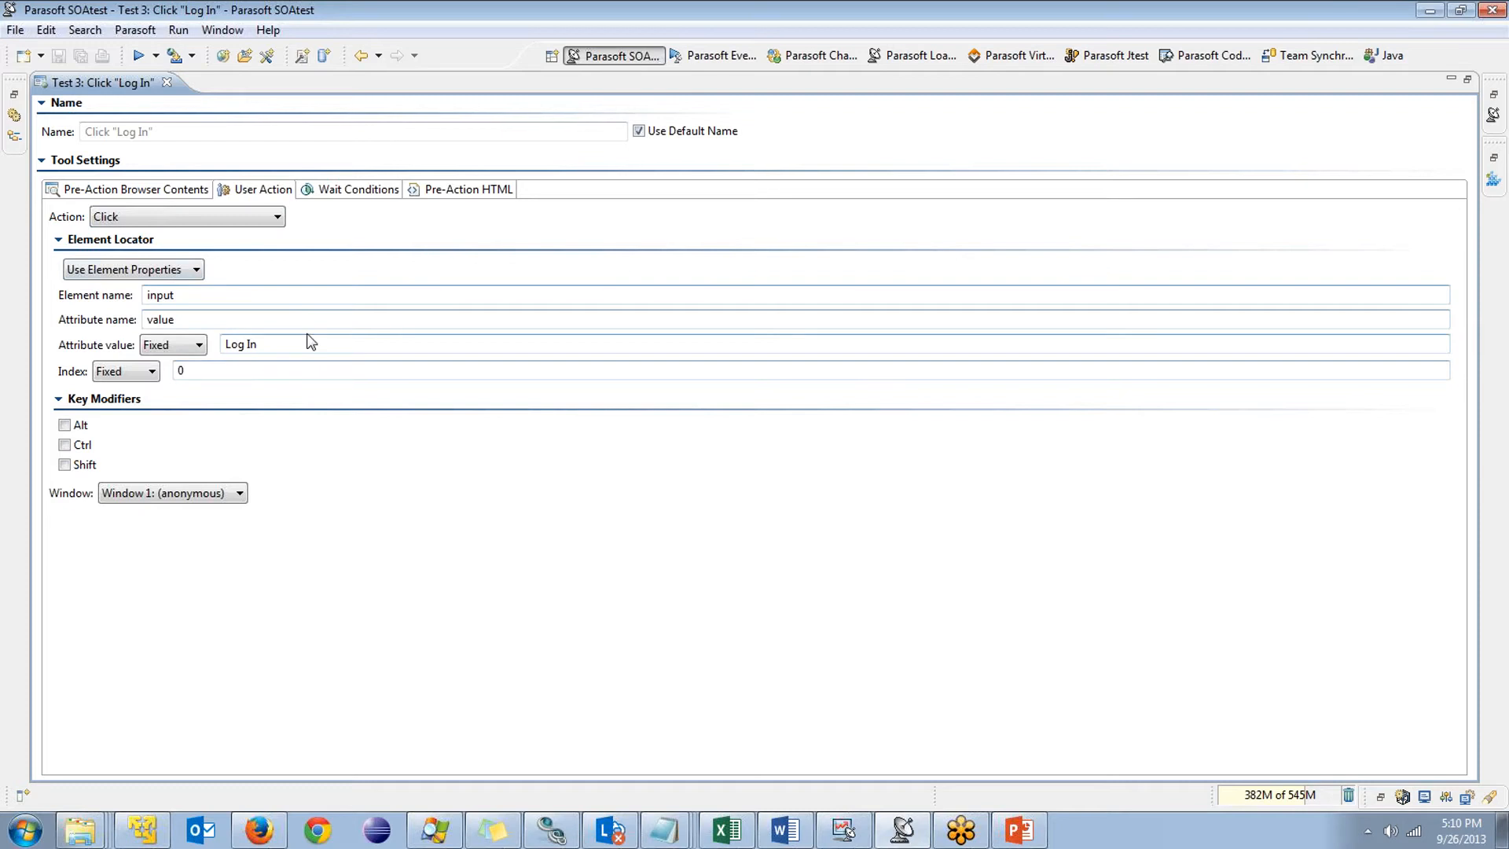
pyautogui.click(260, 344)
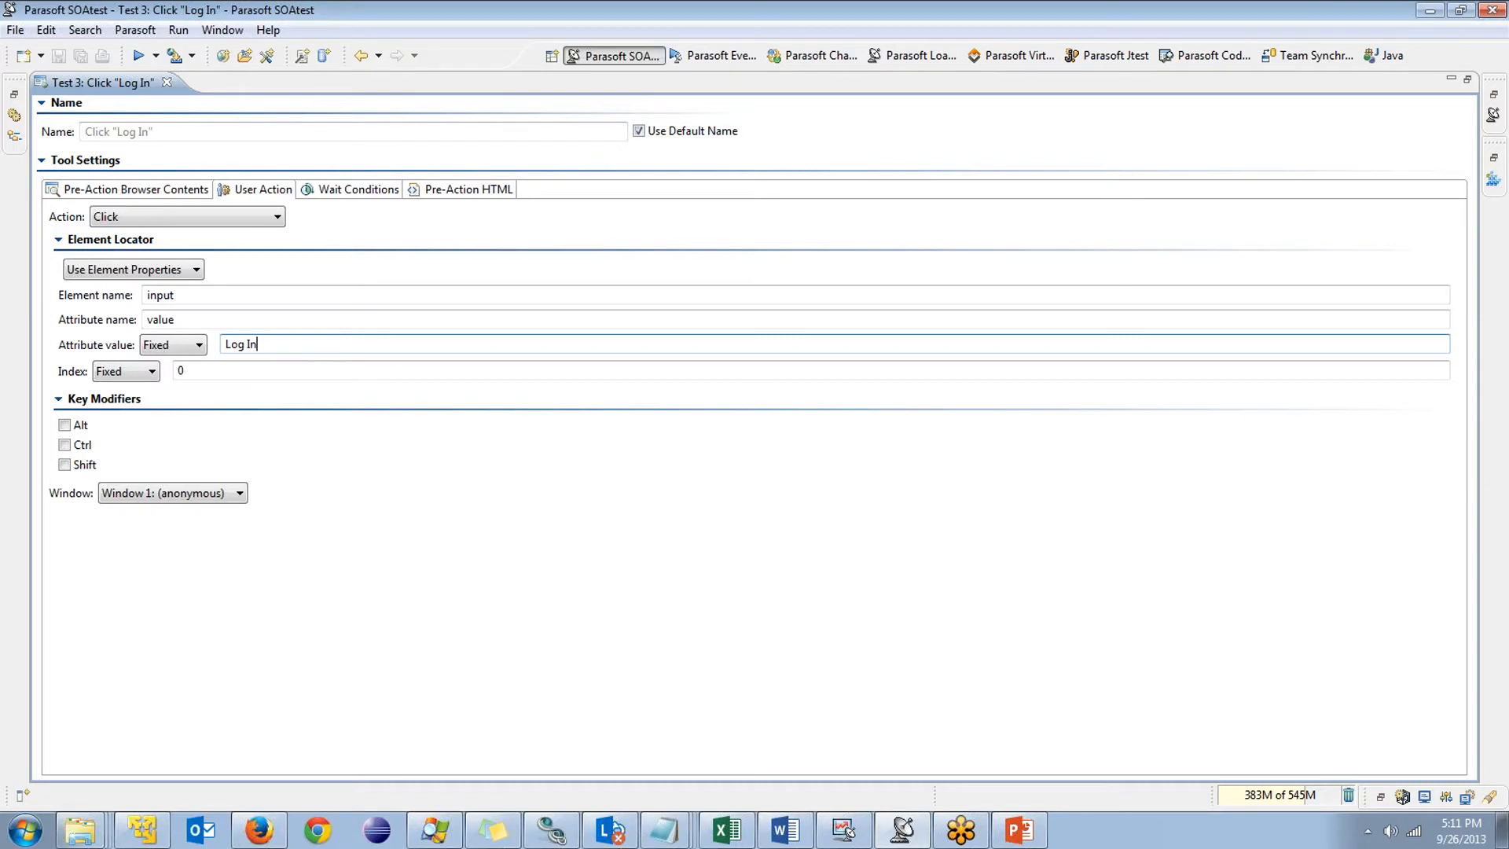
# Check the Click "Log In" test's wait conditions, restore the editor to normal size and close it
pyautogui.click(341, 193)
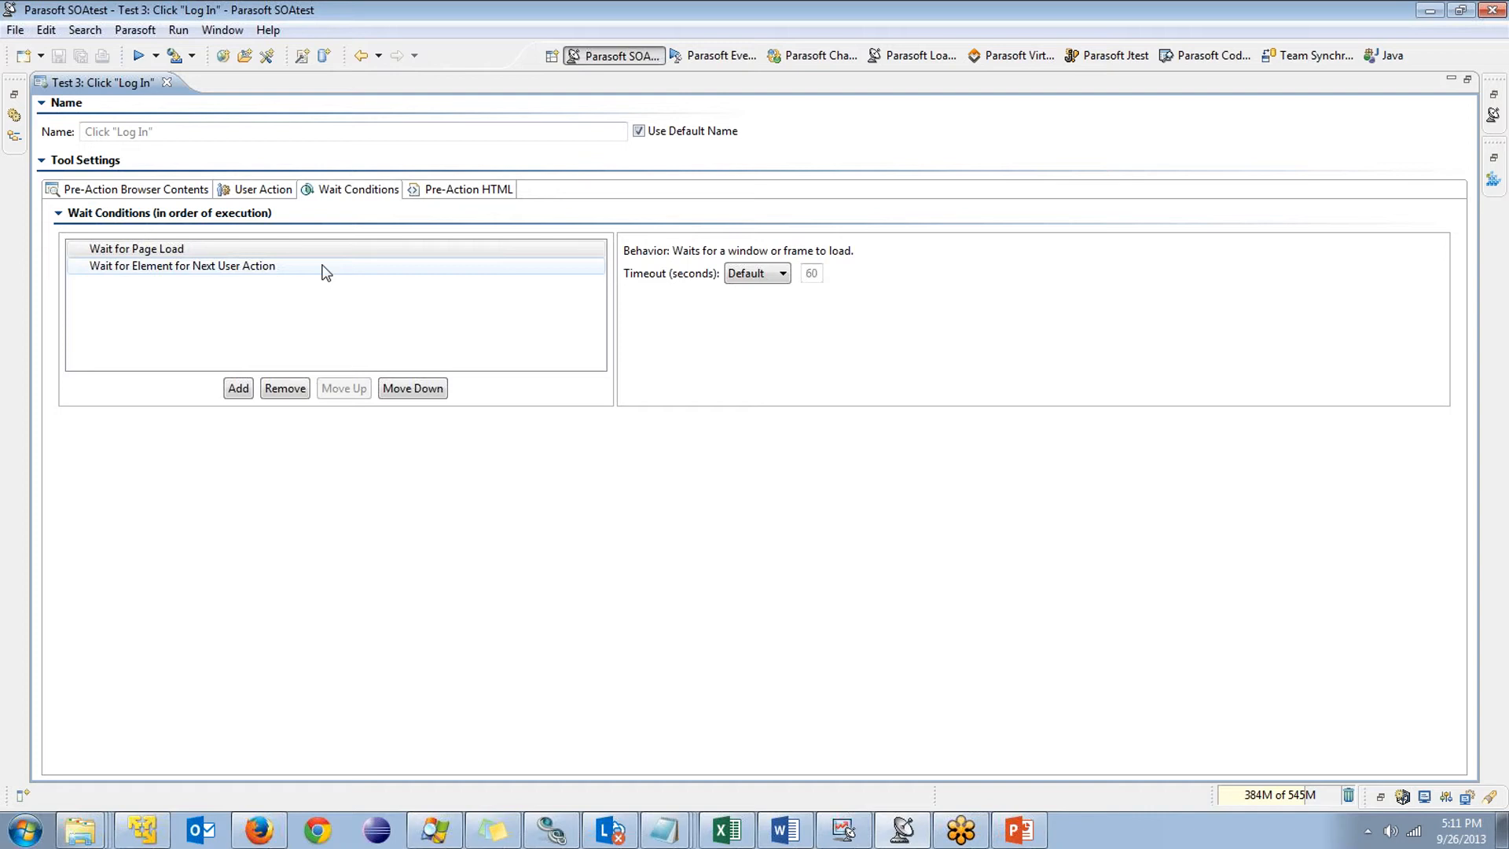
pyautogui.doubleClick(112, 83)
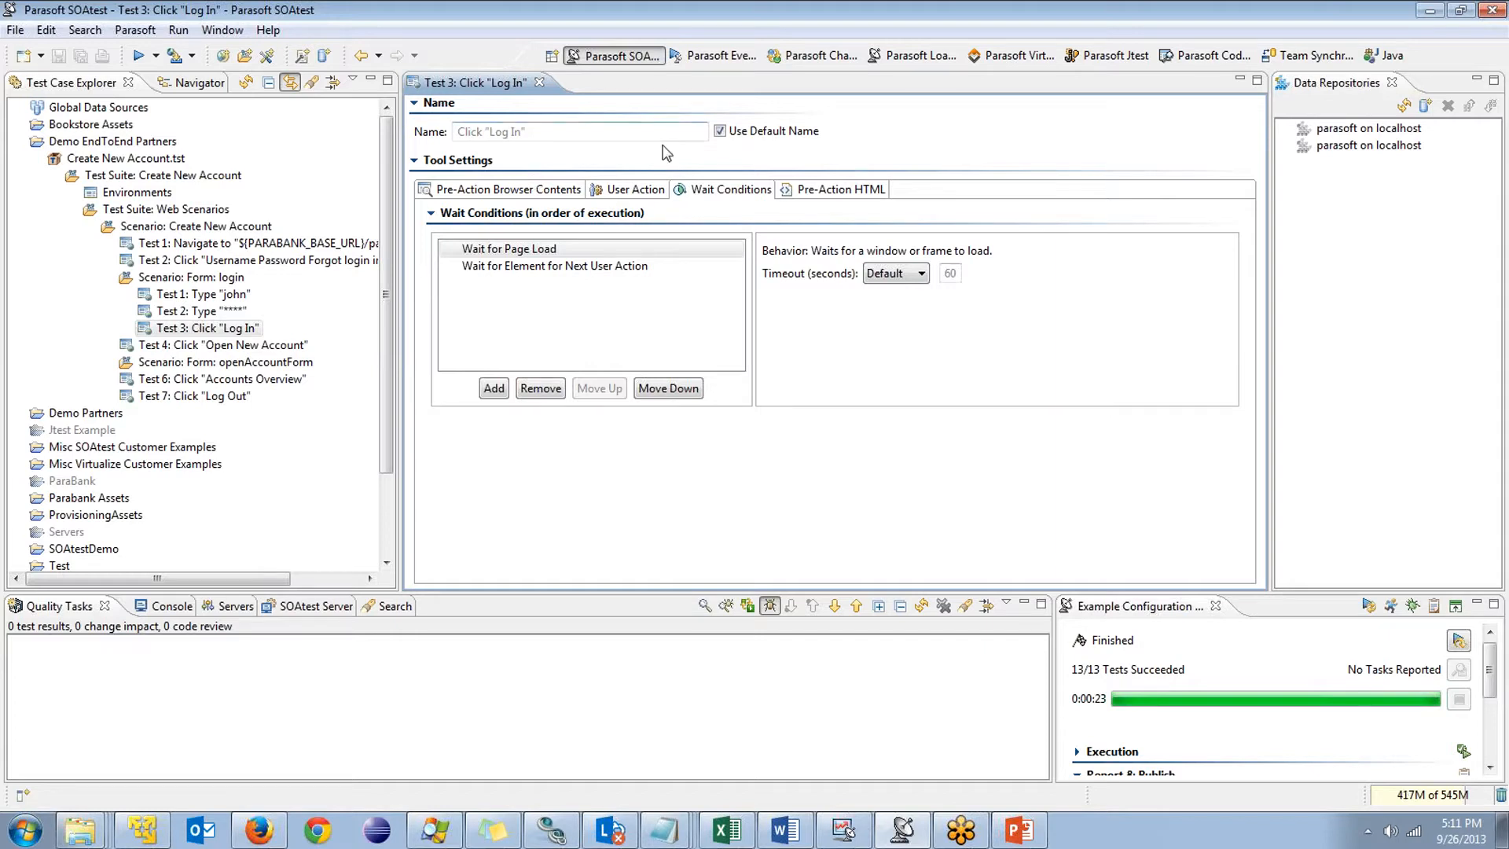
pyautogui.click(582, 306)
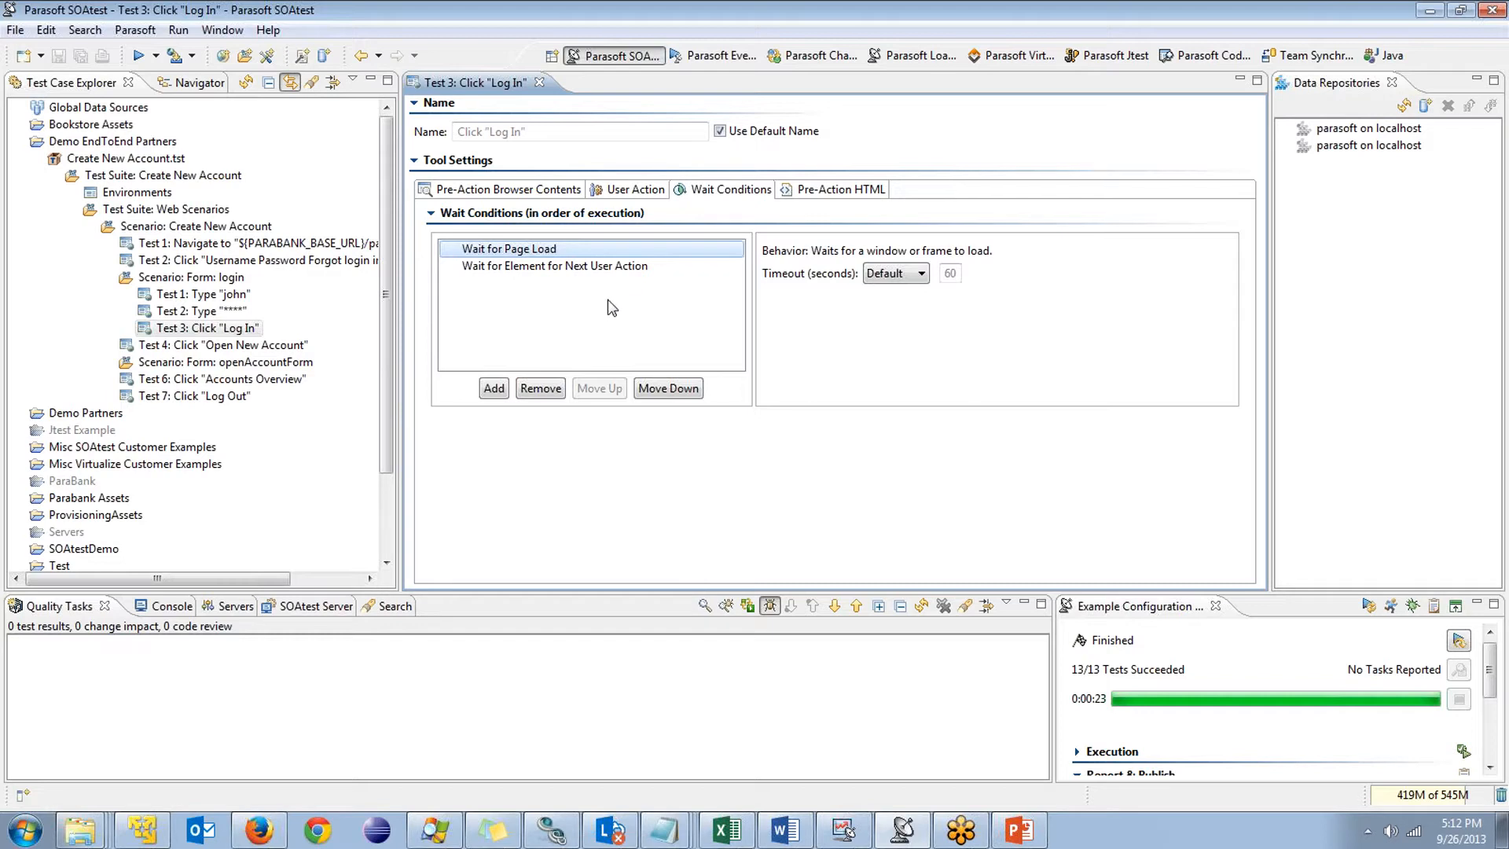
pyautogui.click(540, 83)
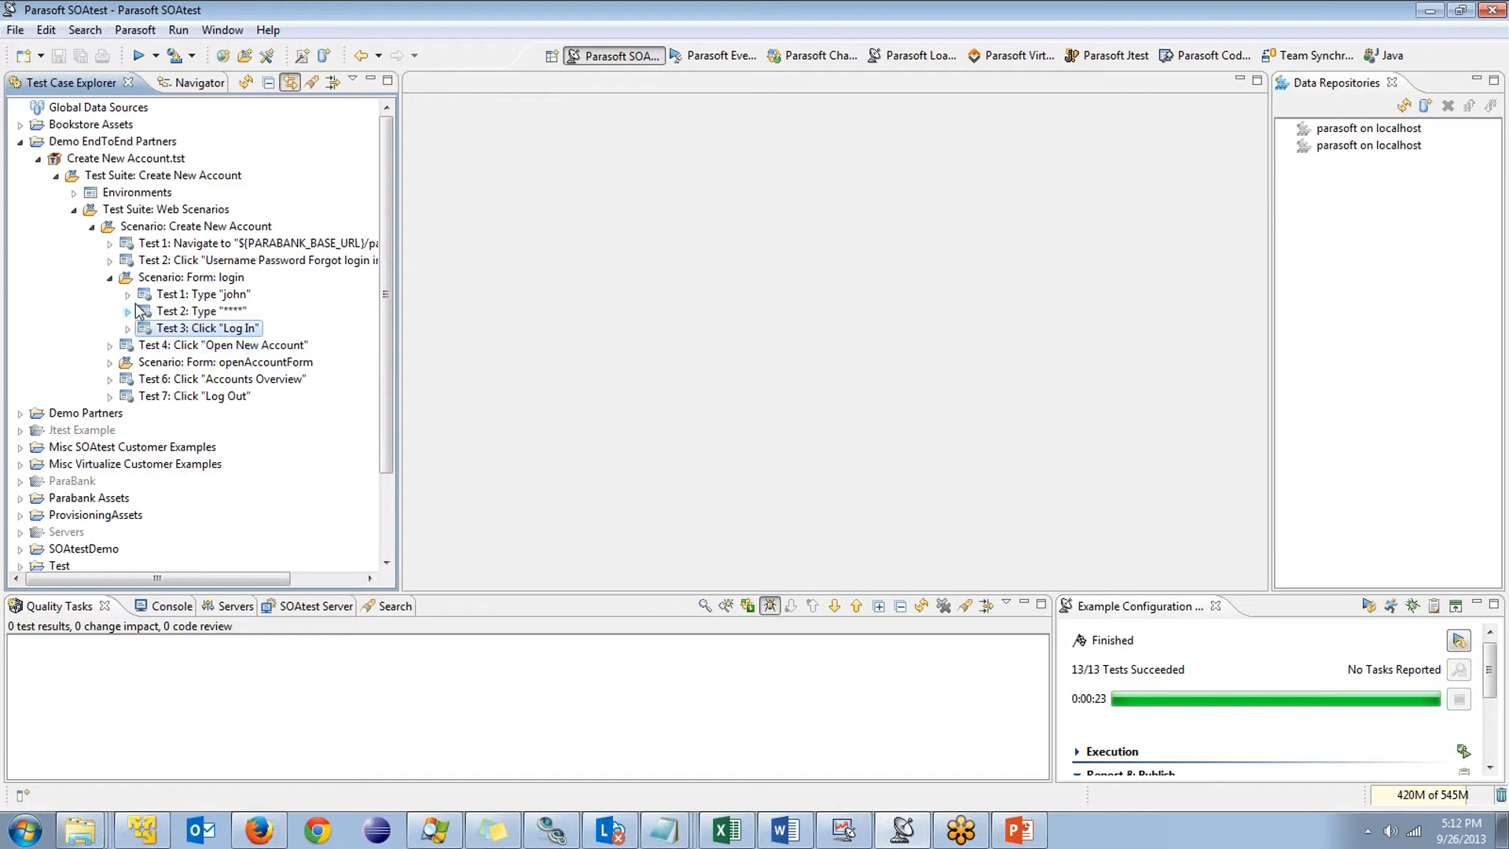
# Collapse the login form scenario and run the Create New Account scenario's playback in the browser
pyautogui.click(108, 277)
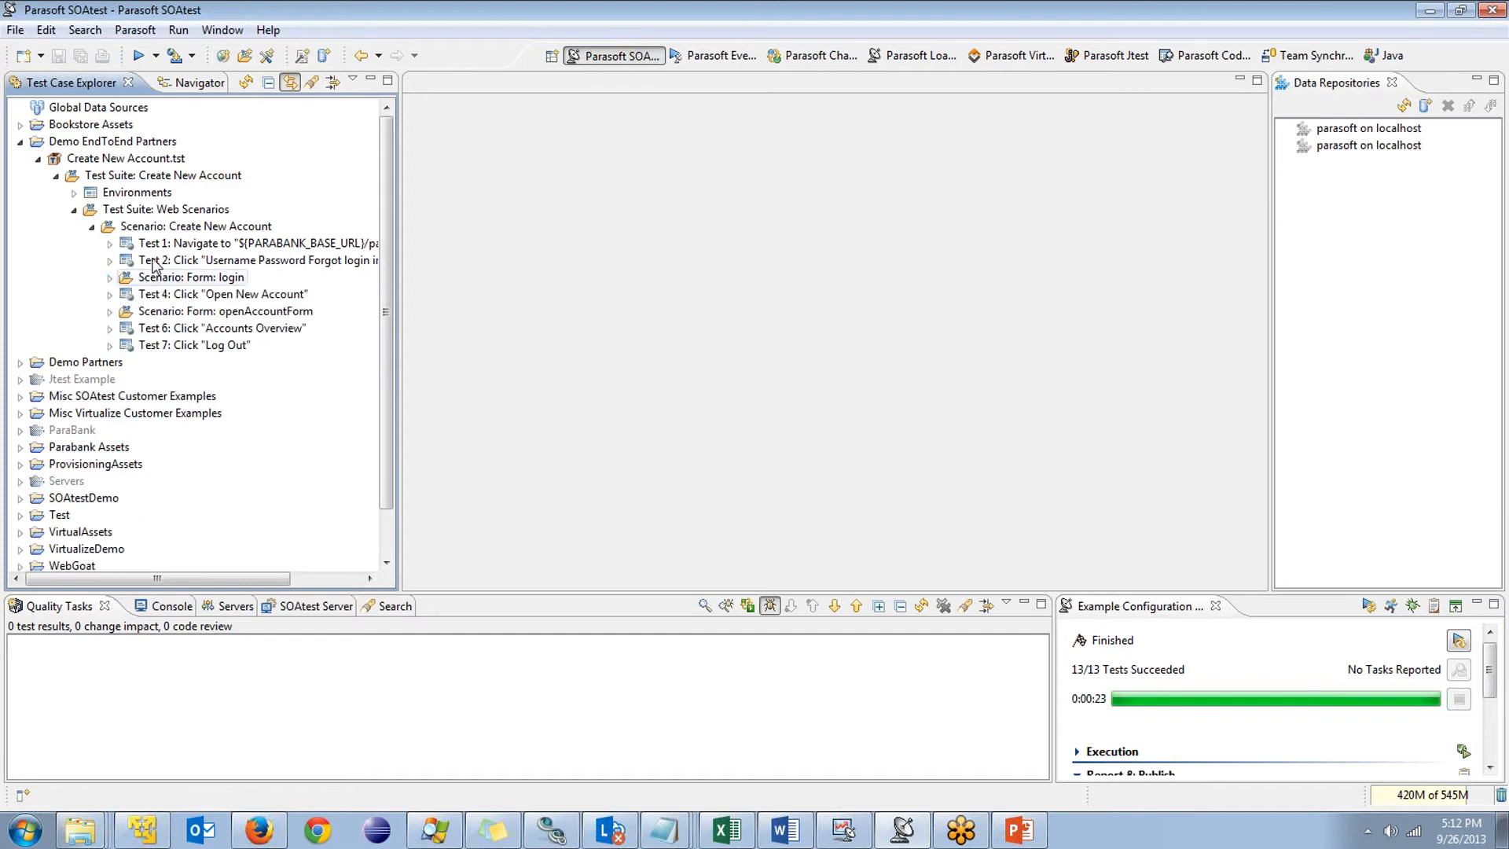
pyautogui.click(170, 228)
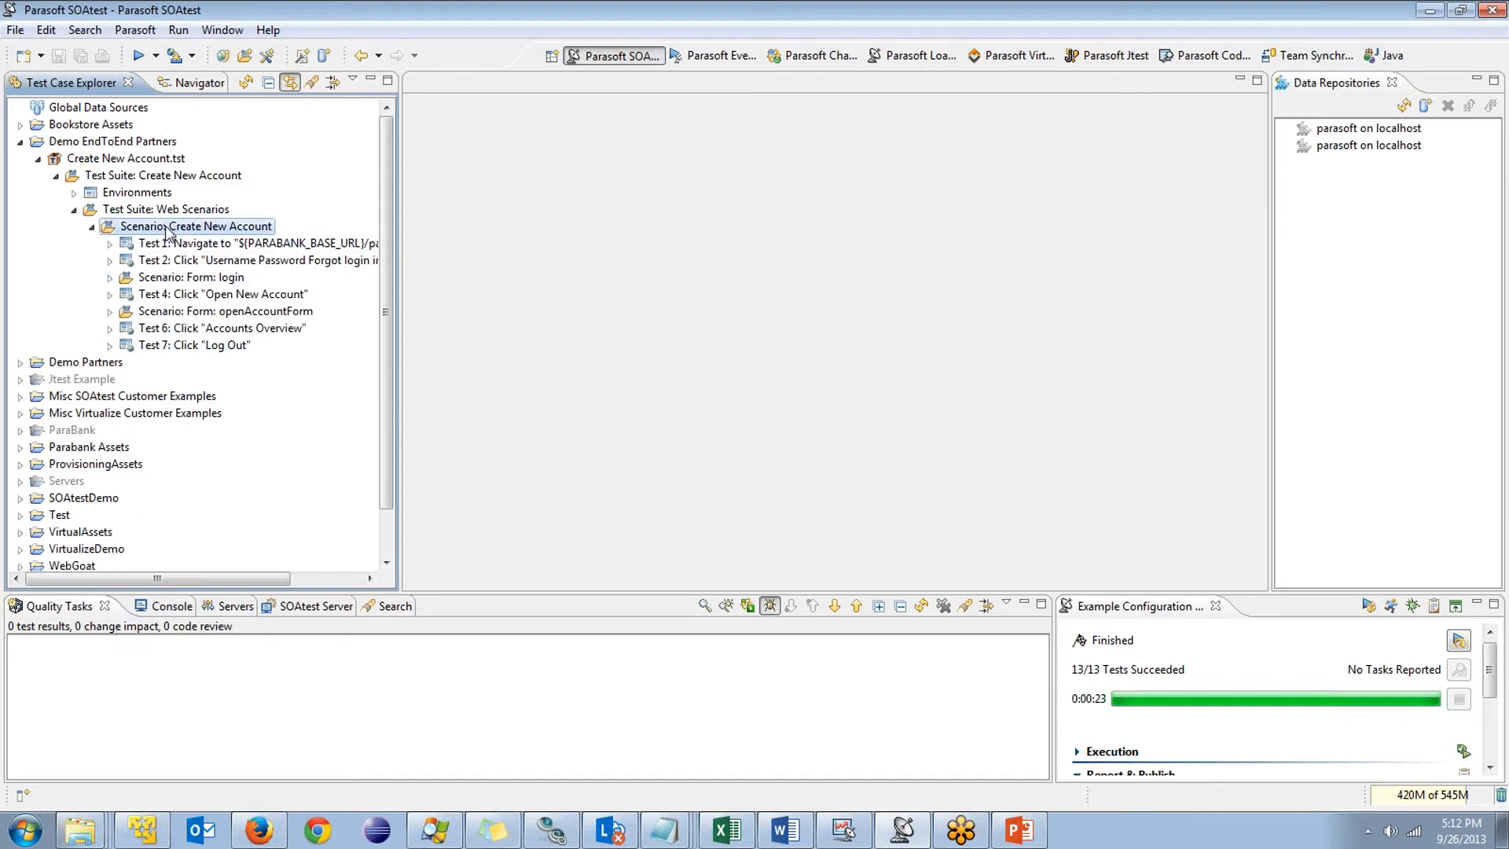
pyautogui.click(138, 56)
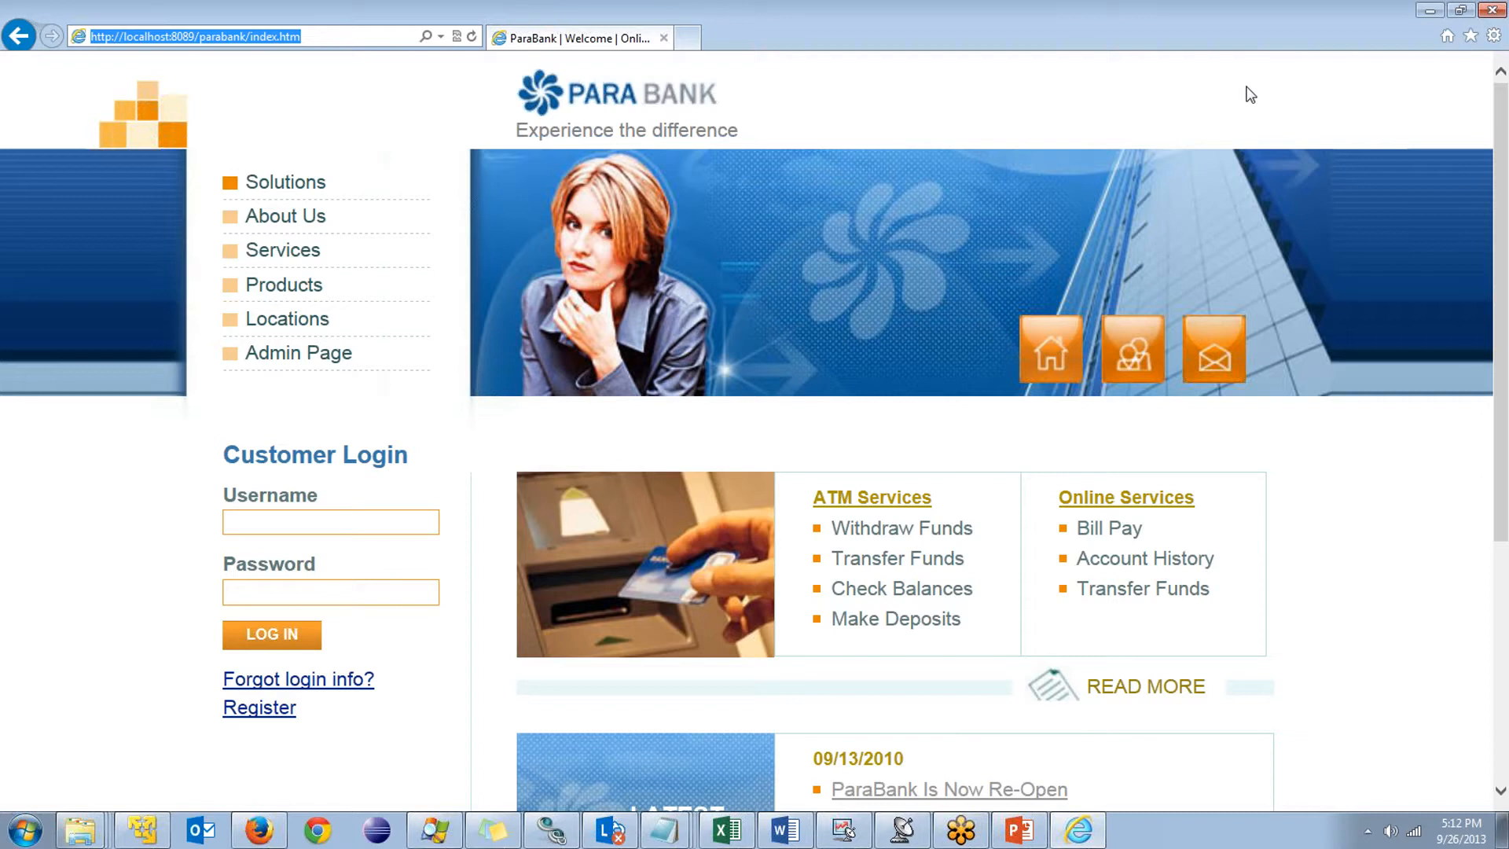
pyautogui.click(1491, 11)
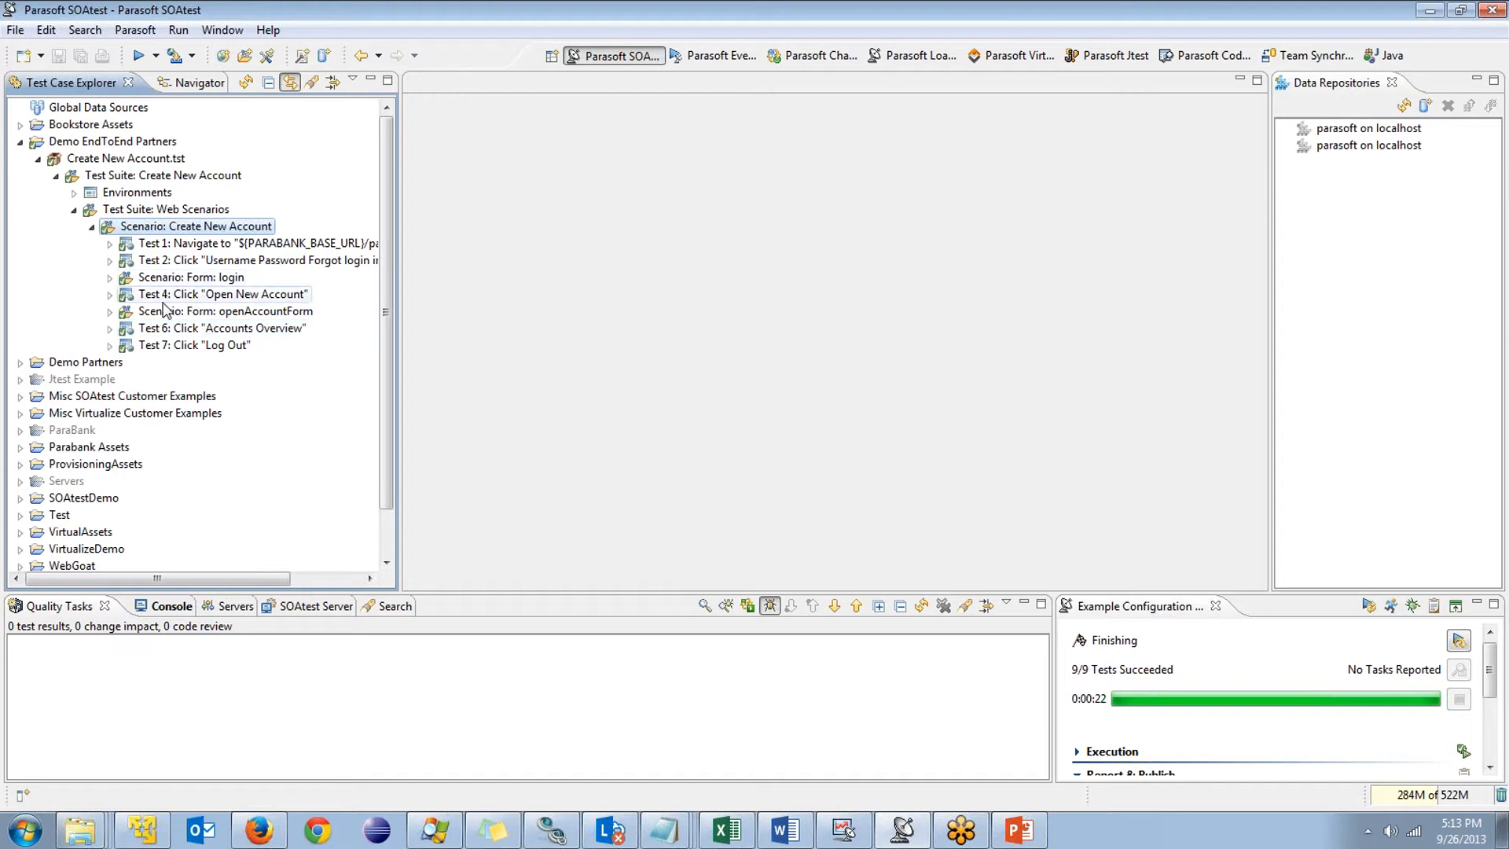
# Open the Browser Contents Viewer of the login form's Click "Log In" test and maximize it to view the post-action page
pyautogui.click(111, 277)
pyautogui.click(127, 328)
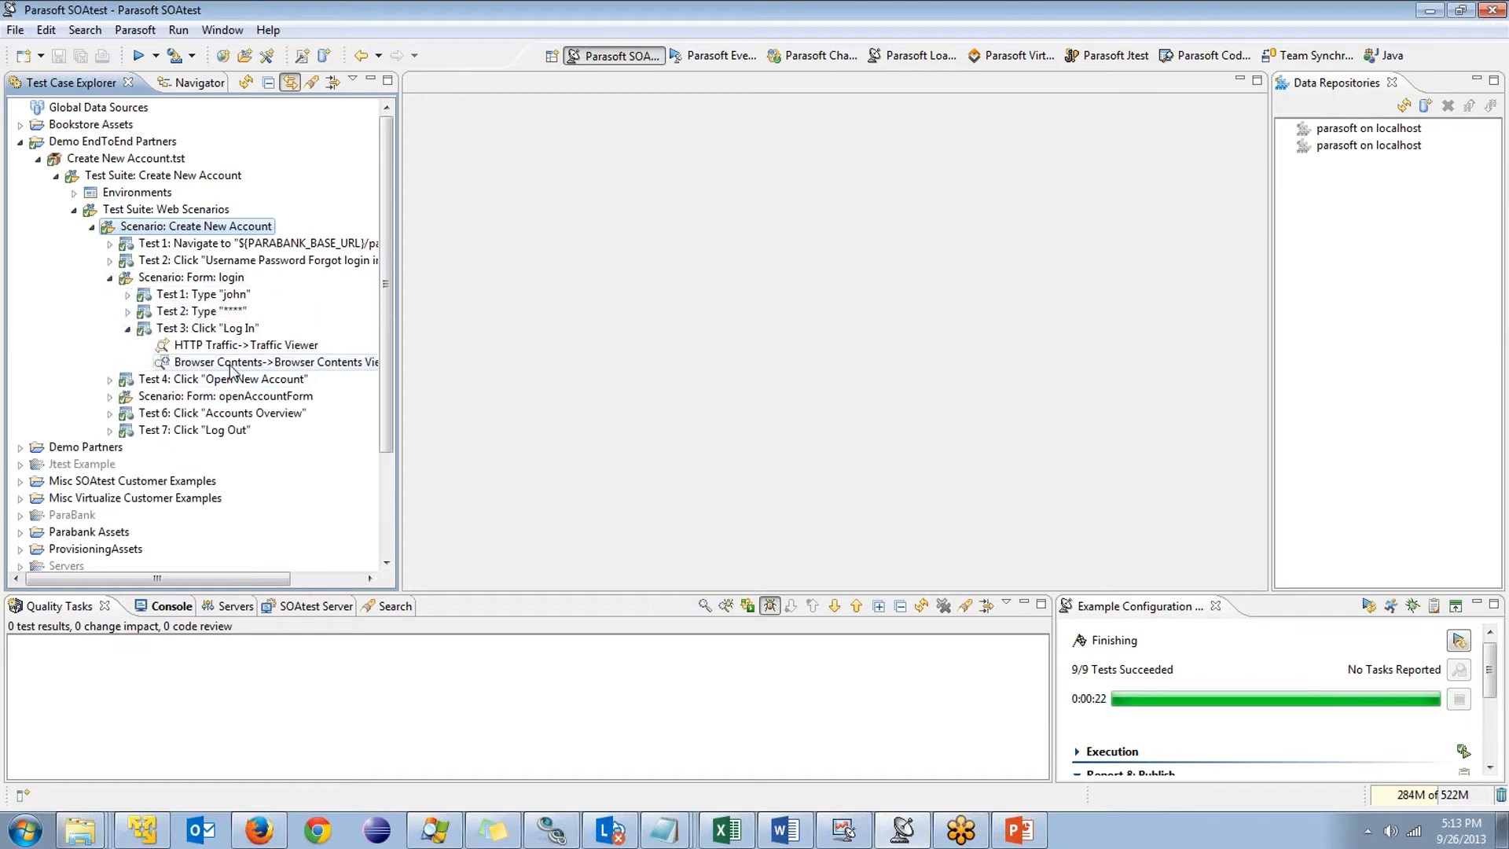
pyautogui.doubleClick(236, 362)
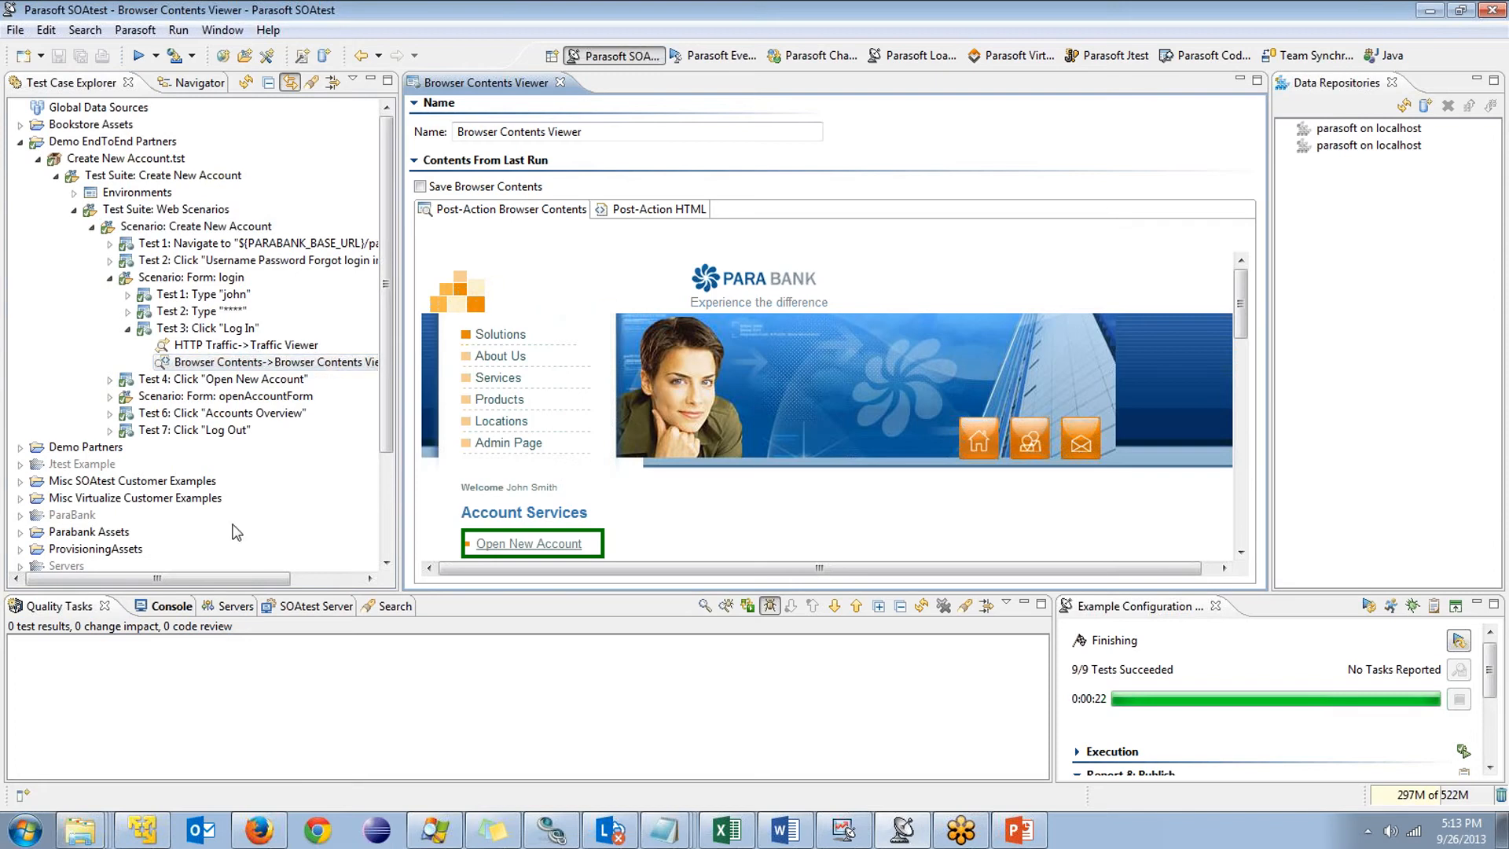
pyautogui.doubleClick(484, 83)
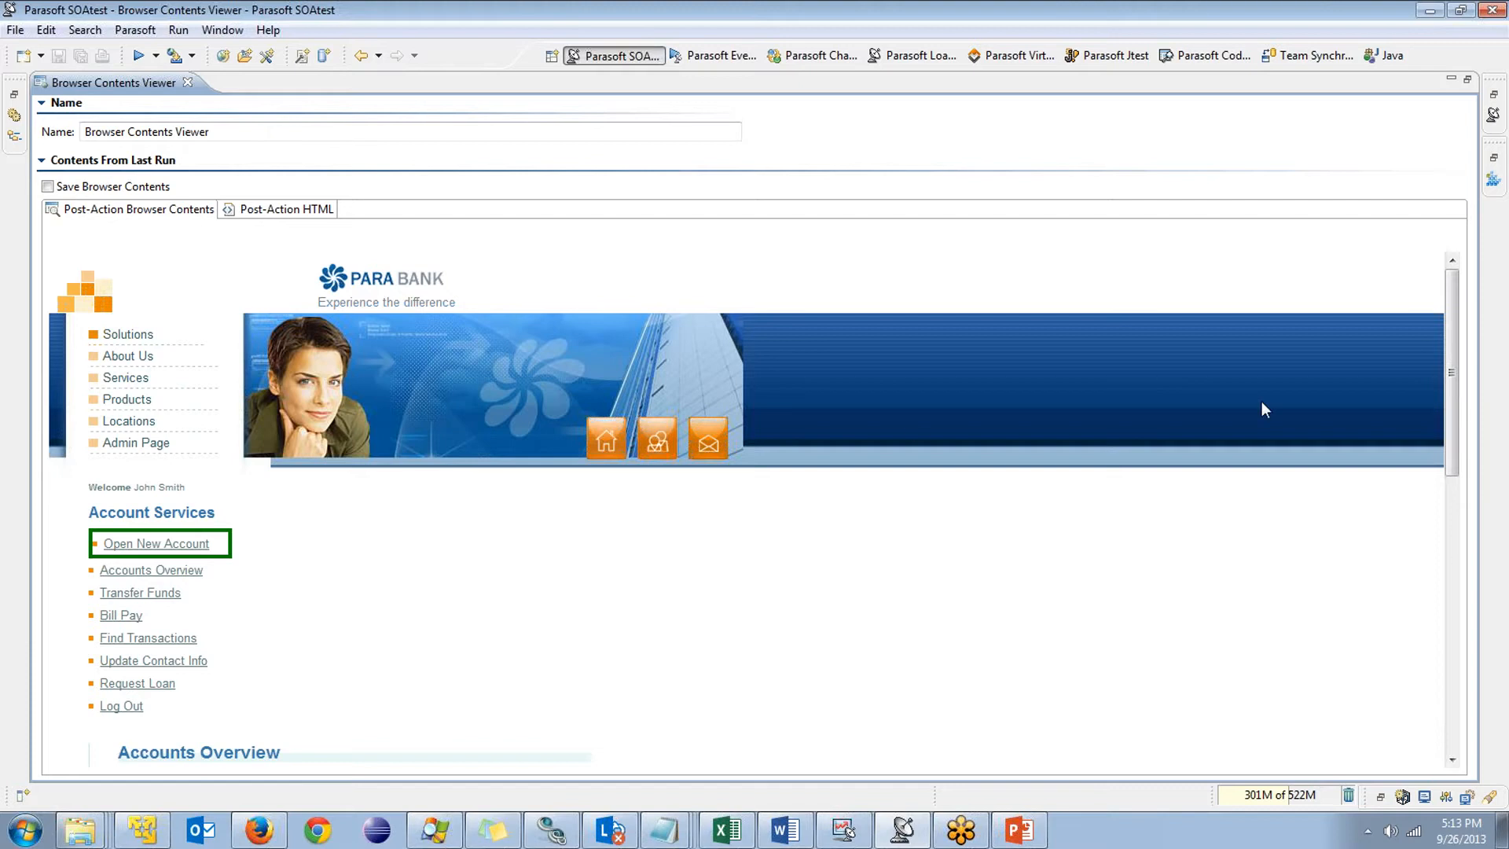
pyautogui.moveTo(1453, 330)
pyautogui.mouseDown()
pyautogui.moveTo(1459, 634)
pyautogui.moveTo(1482, 323)
pyautogui.mouseUp()
# Start extracting a value from the welcome message's <P> element, using text as the property
pyautogui.moveTo(133, 487); pyautogui.dragTo(186, 488)
pyautogui.moveTo(88, 487); pyautogui.dragTo(187, 489)
pyautogui.rightClick(145, 494)
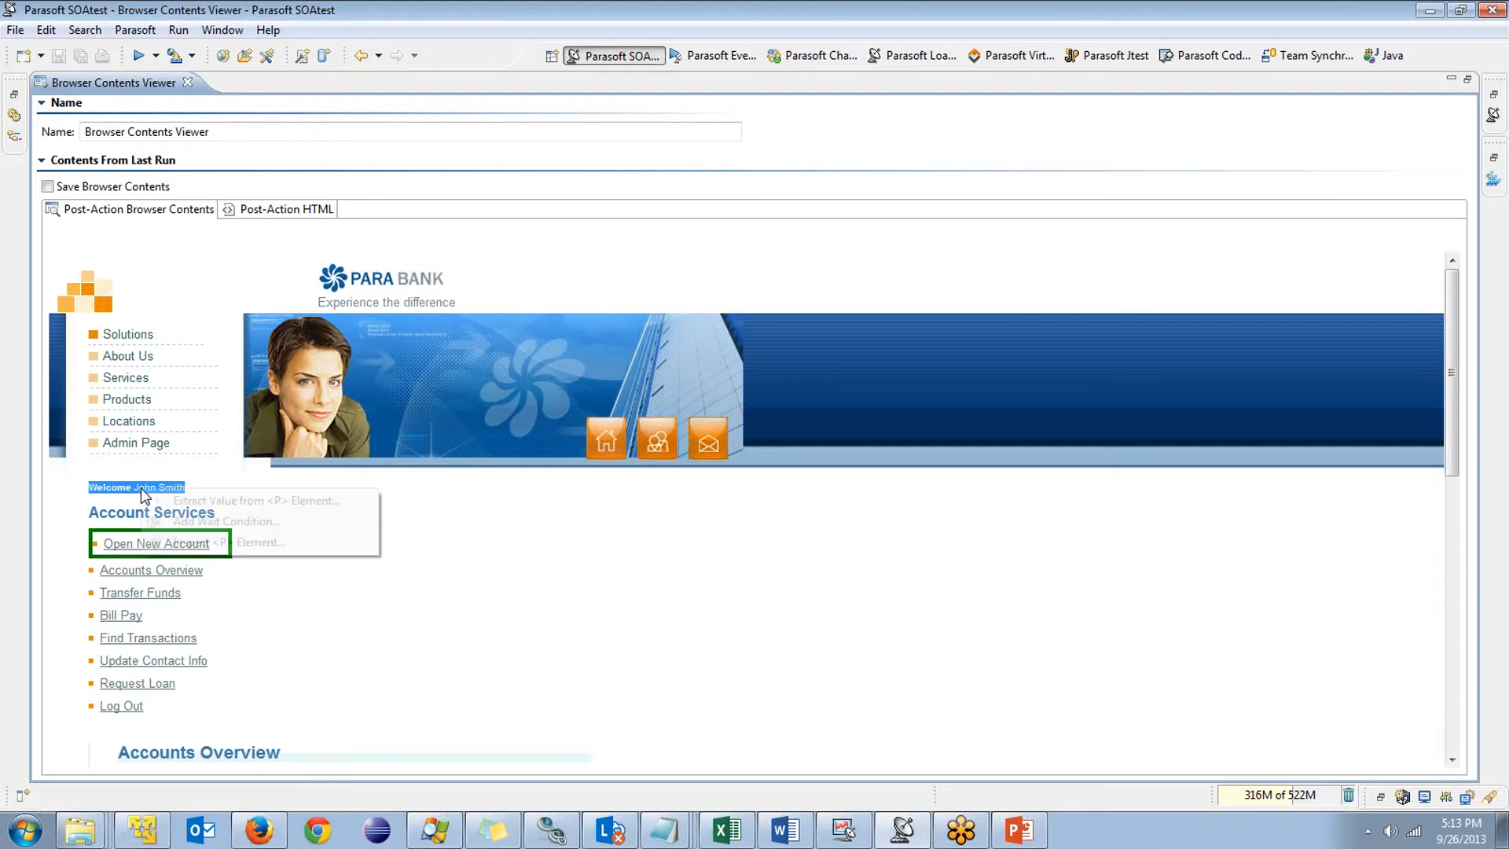
pyautogui.click(188, 502)
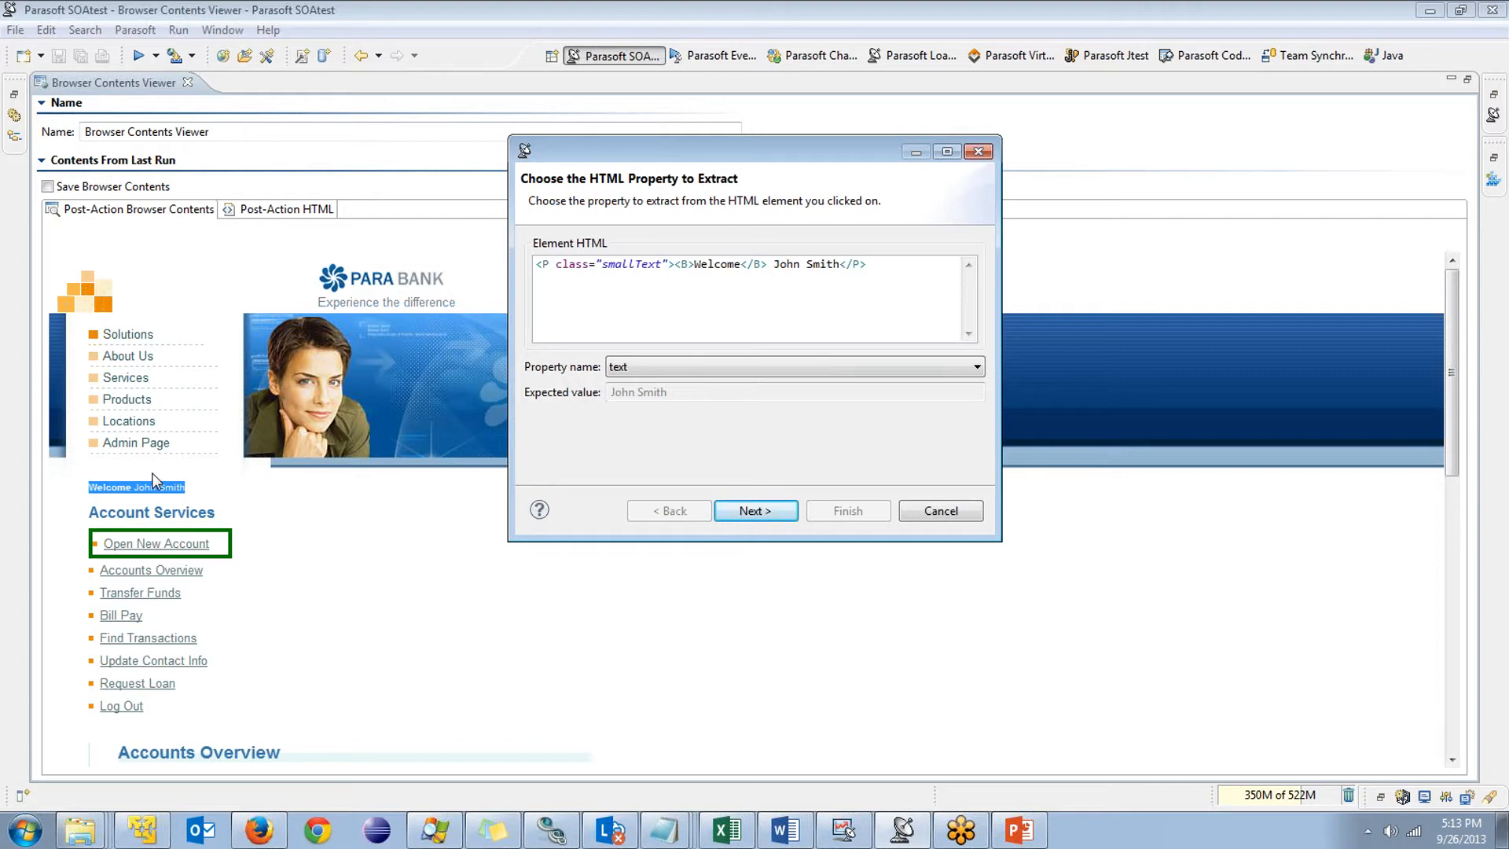
pyautogui.click(692, 368)
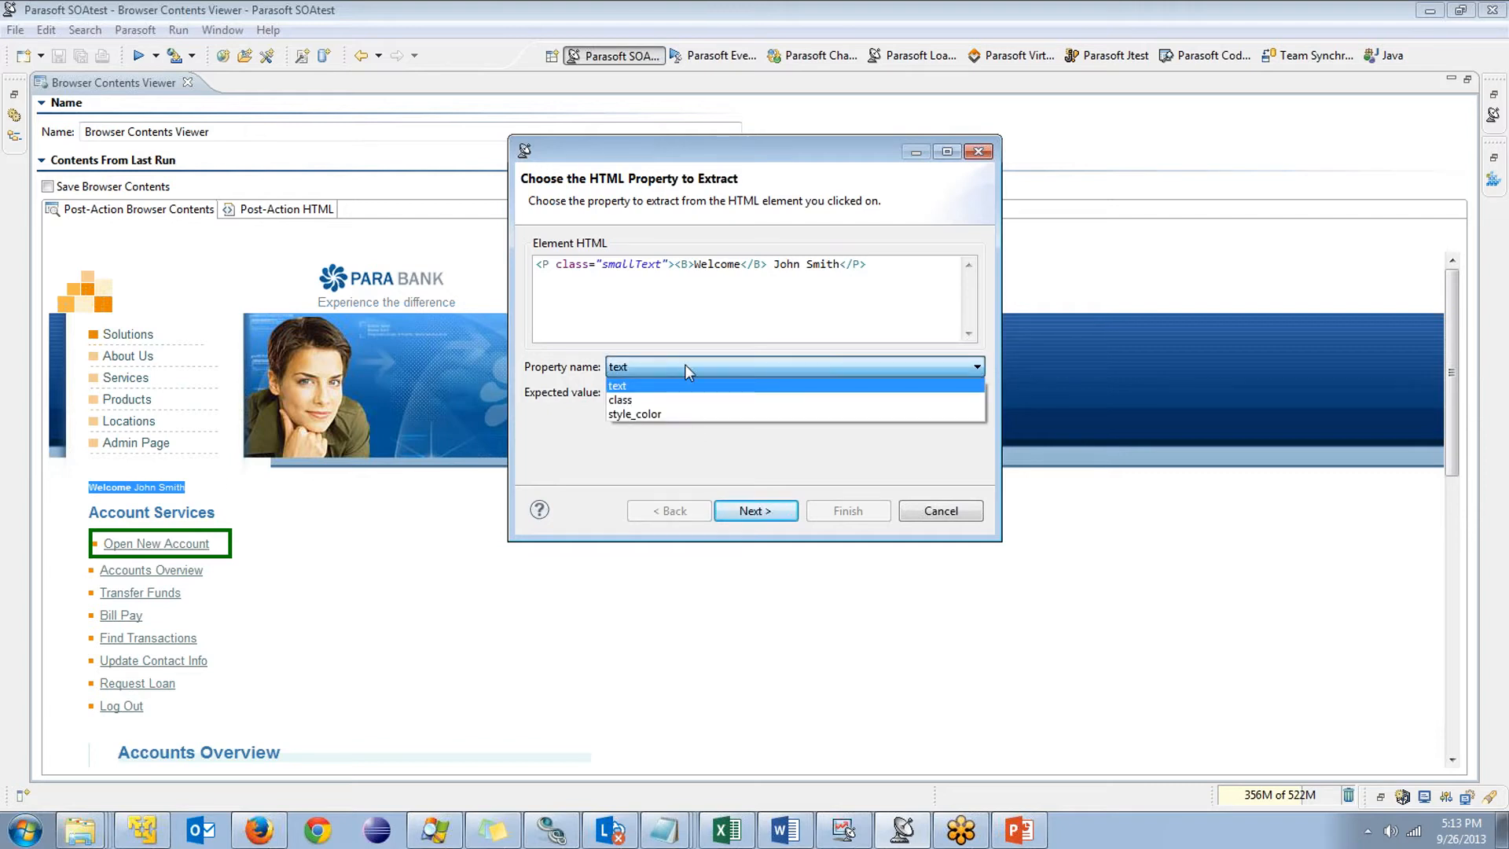
pyautogui.click(682, 369)
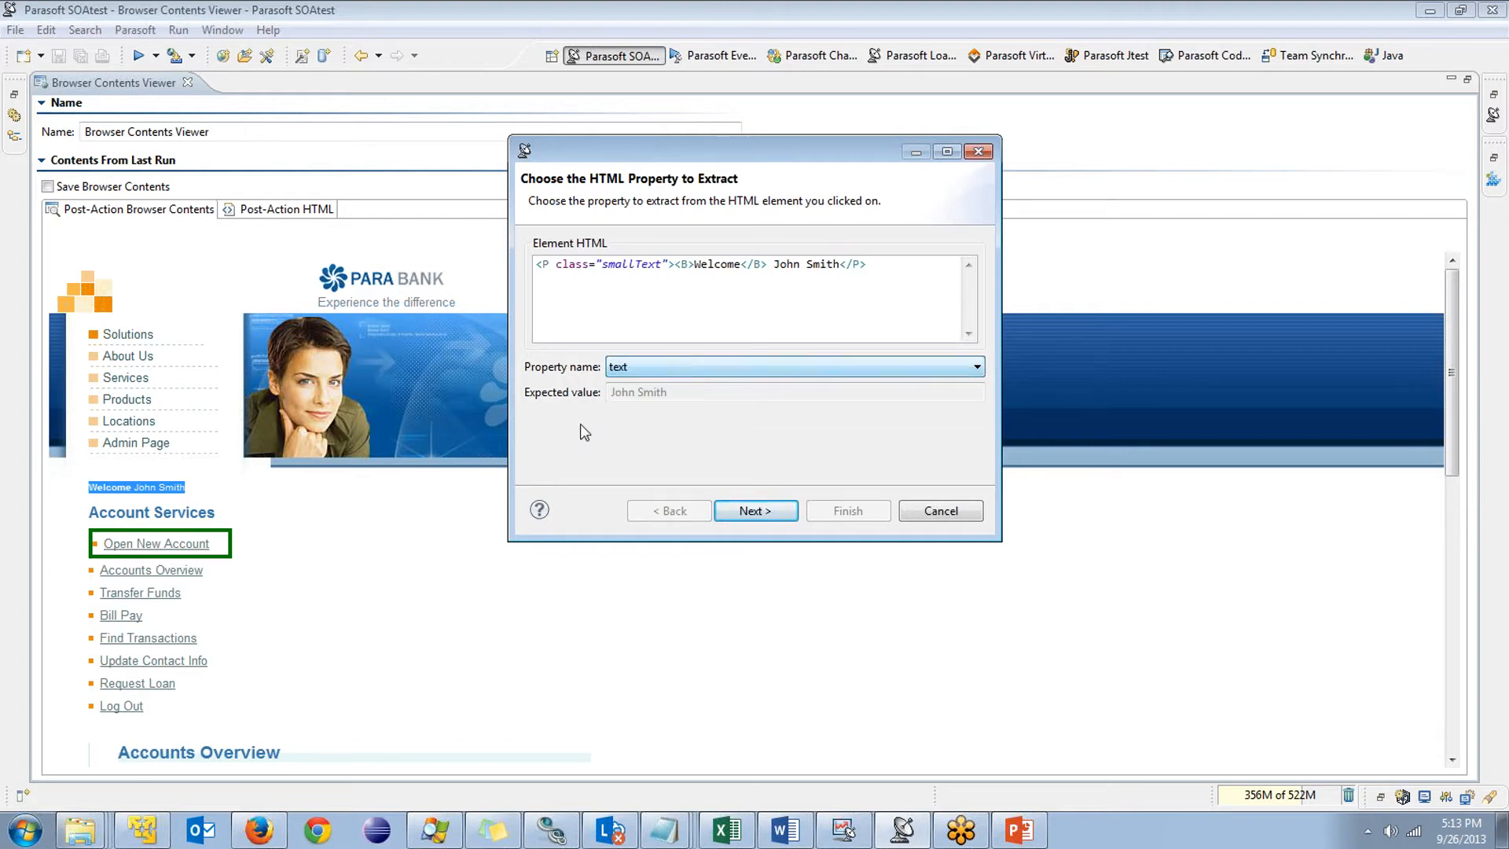
pyautogui.click(759, 512)
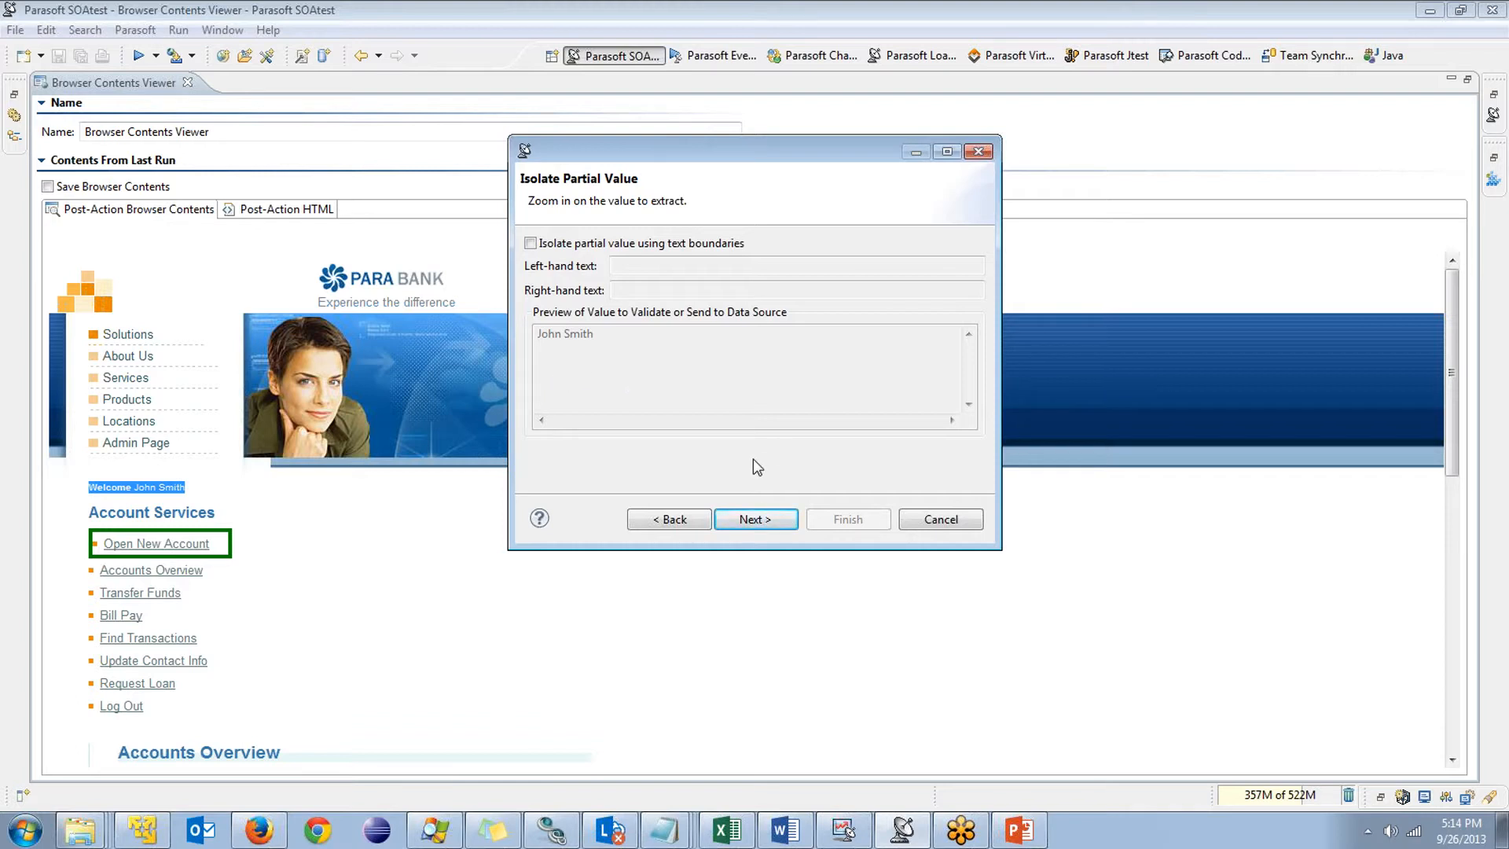
# Try isolating only the customer's first name with text boundaries, using the last name as the right-hand text
pyautogui.click(530, 244)
pyautogui.click(754, 266)
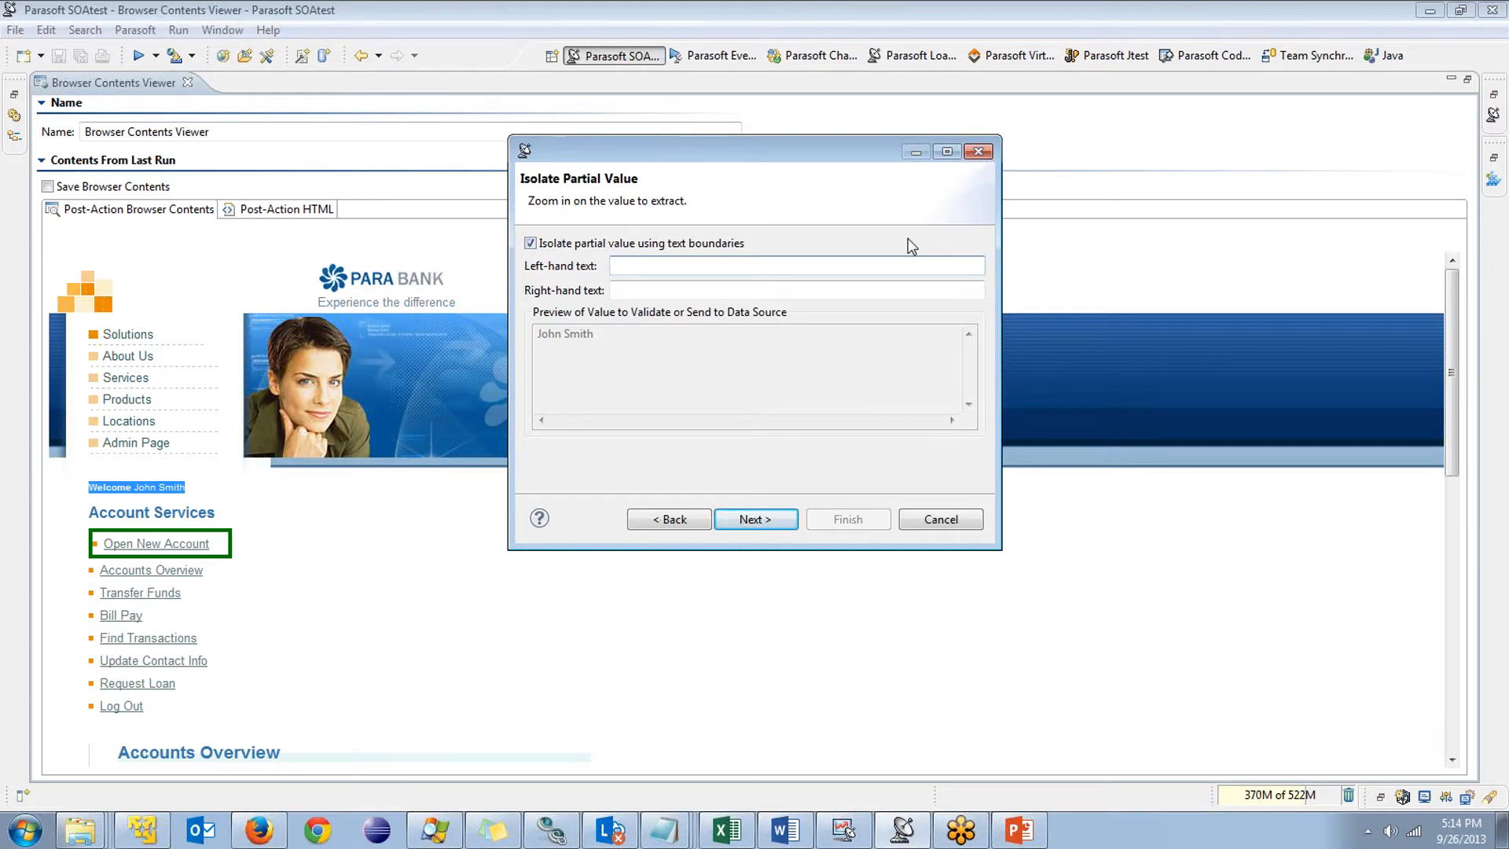
pyautogui.write('John')
pyautogui.hotkey('ctrl', 'a')
pyautogui.press('BackSpace')
pyautogui.click(621, 290)
pyautogui.write('Smith')
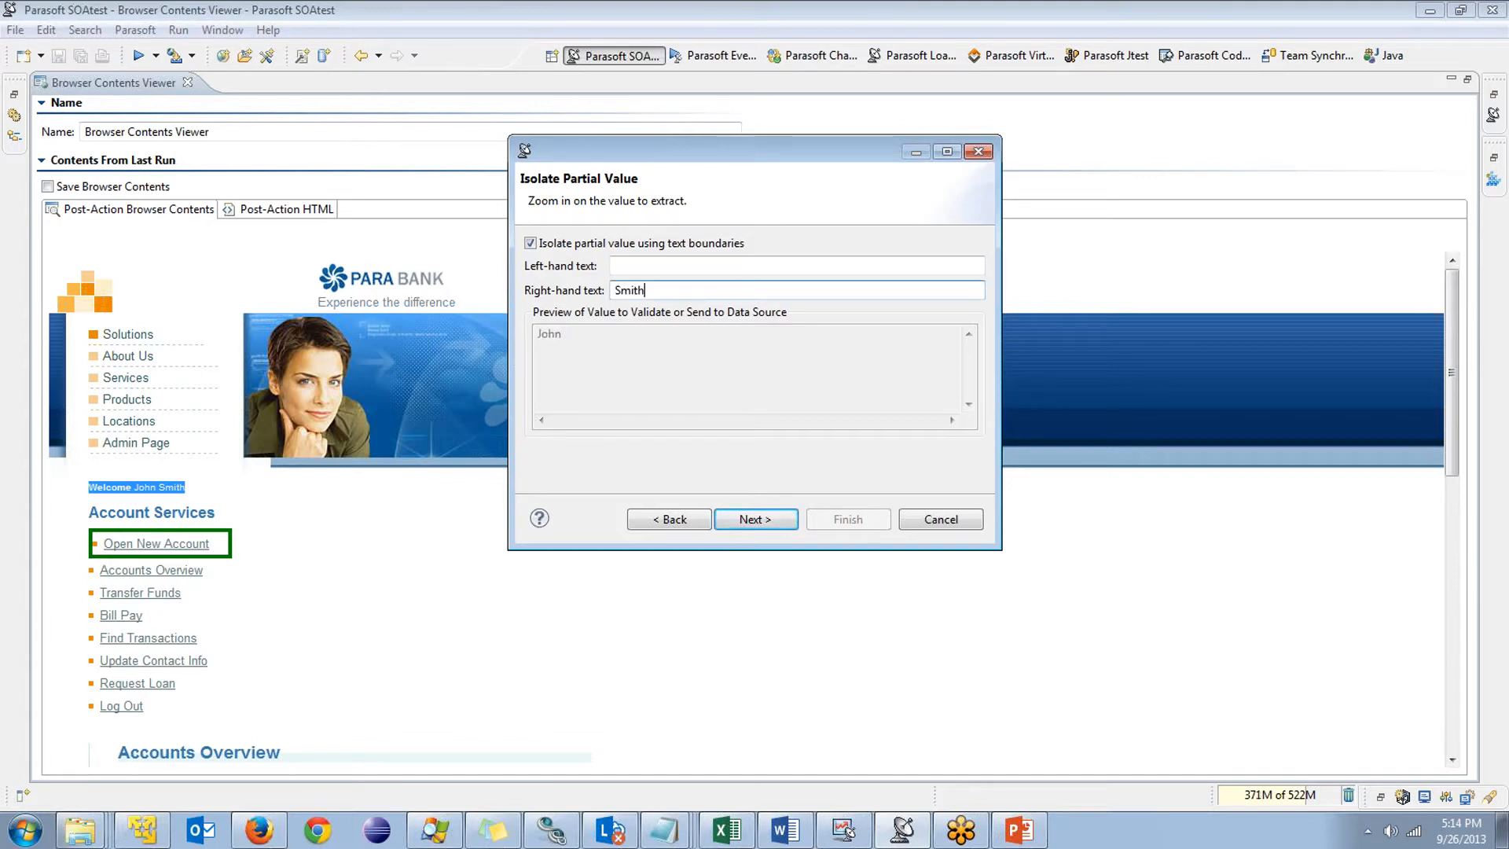
pyautogui.press('BackSpace')
pyautogui.press('BackSpace')
pyautogui.press('BackSpace')
pyautogui.press('BackSpace')
pyautogui.press('BackSpace')
pyautogui.click(530, 243)
# Validate that the extracted value equals the fixed full customer name, after viewing the data bank option, and finish the extraction
pyautogui.click(767, 519)
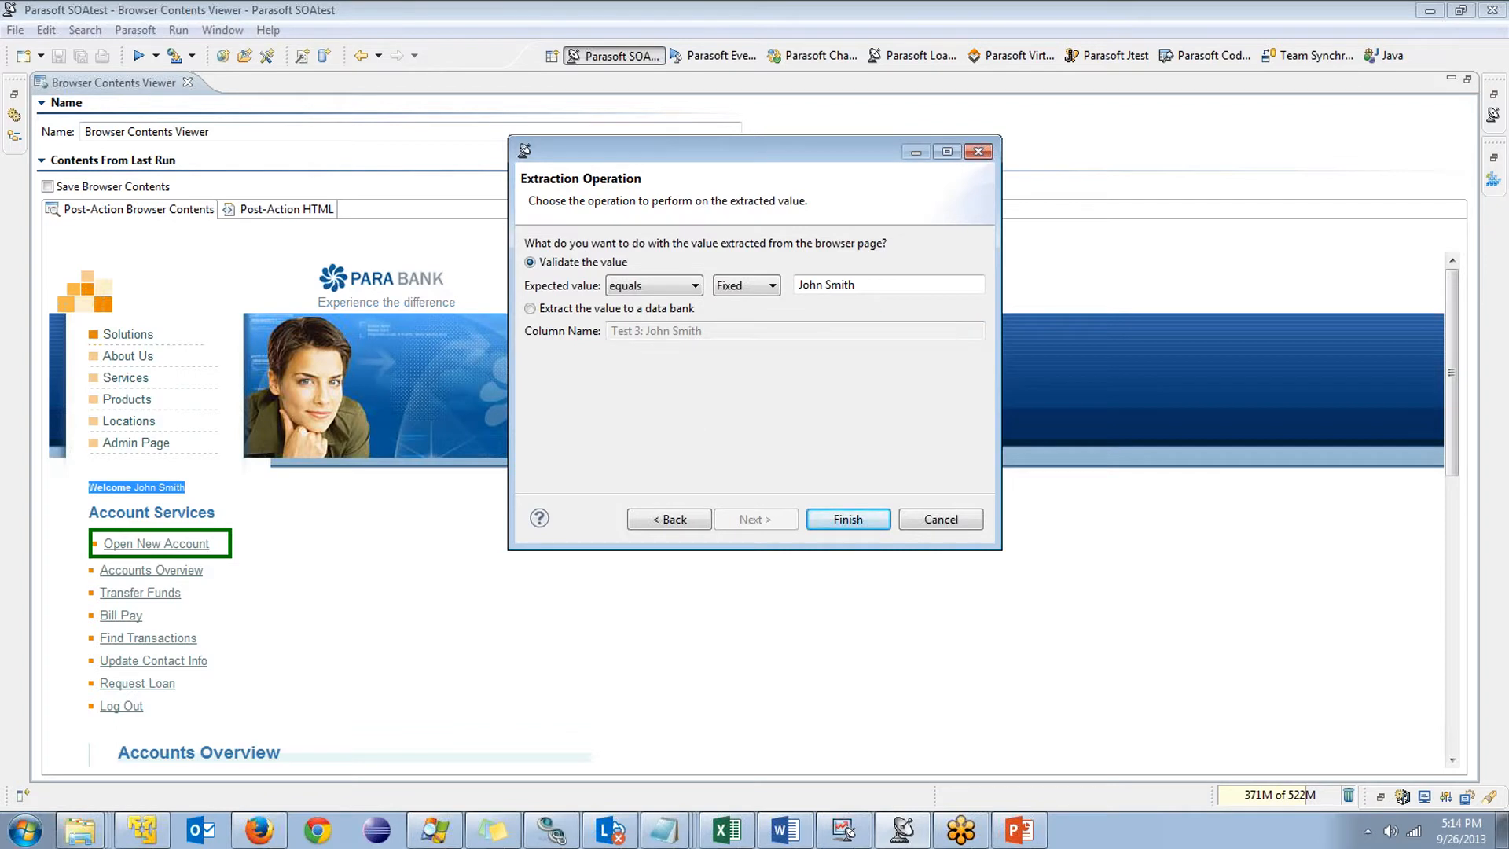
pyautogui.moveTo(801, 284); pyautogui.dragTo(856, 285)
pyautogui.click(856, 285)
pyautogui.click(565, 308)
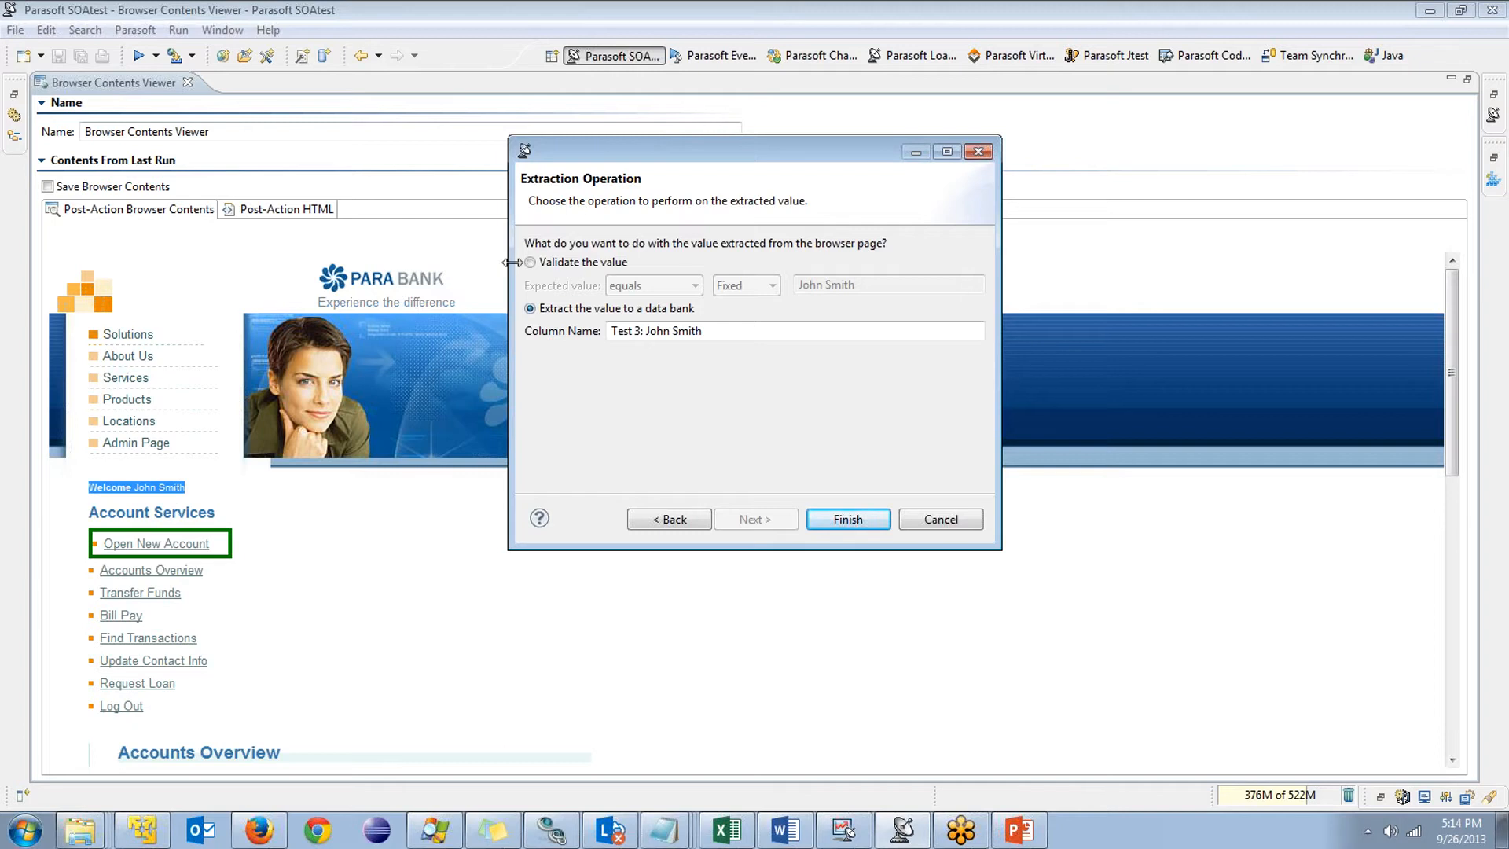
pyautogui.click(573, 262)
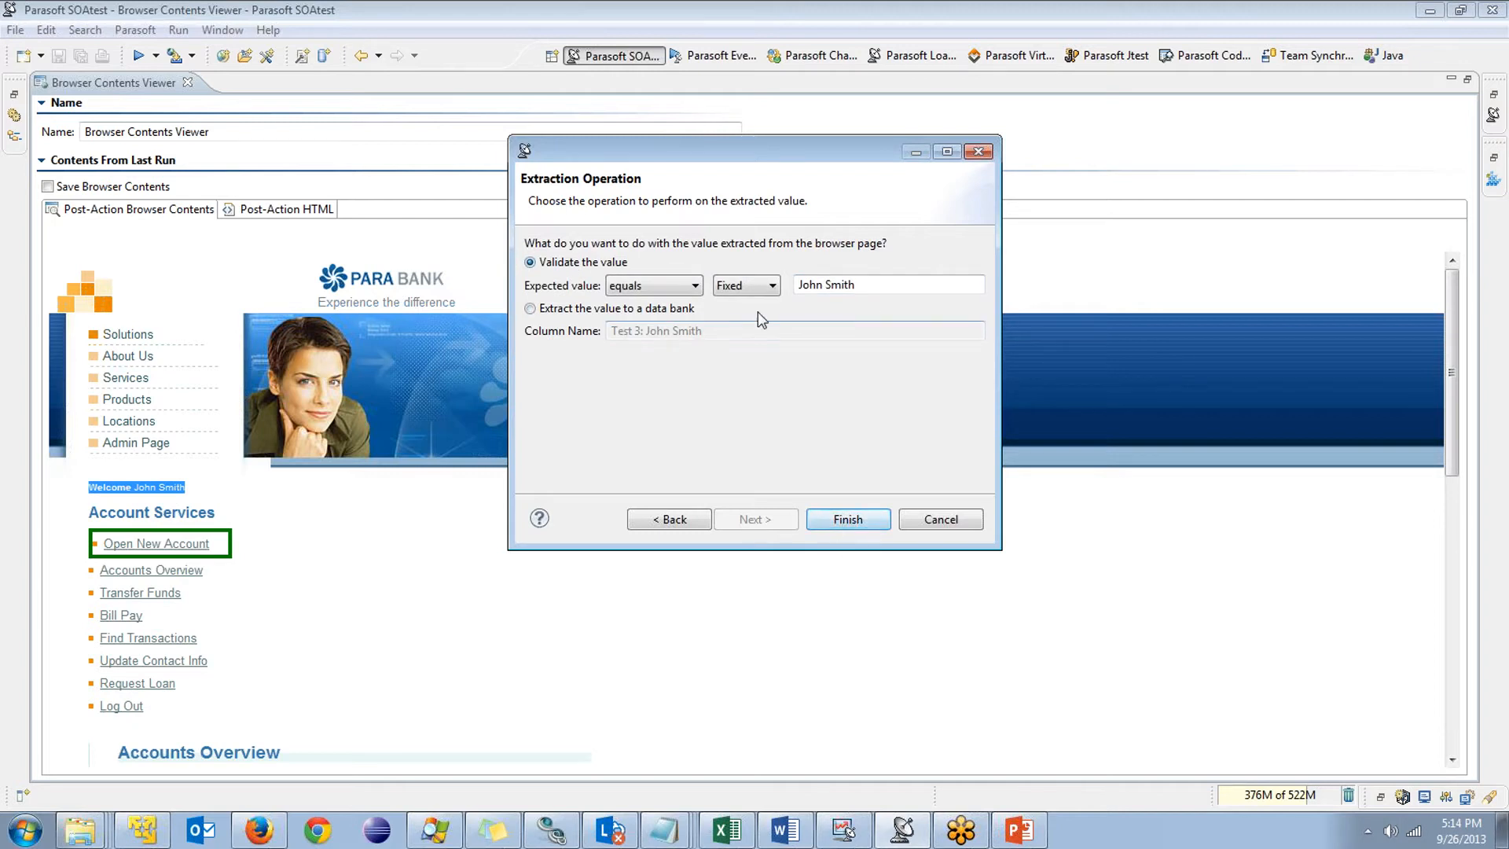
pyautogui.click(845, 519)
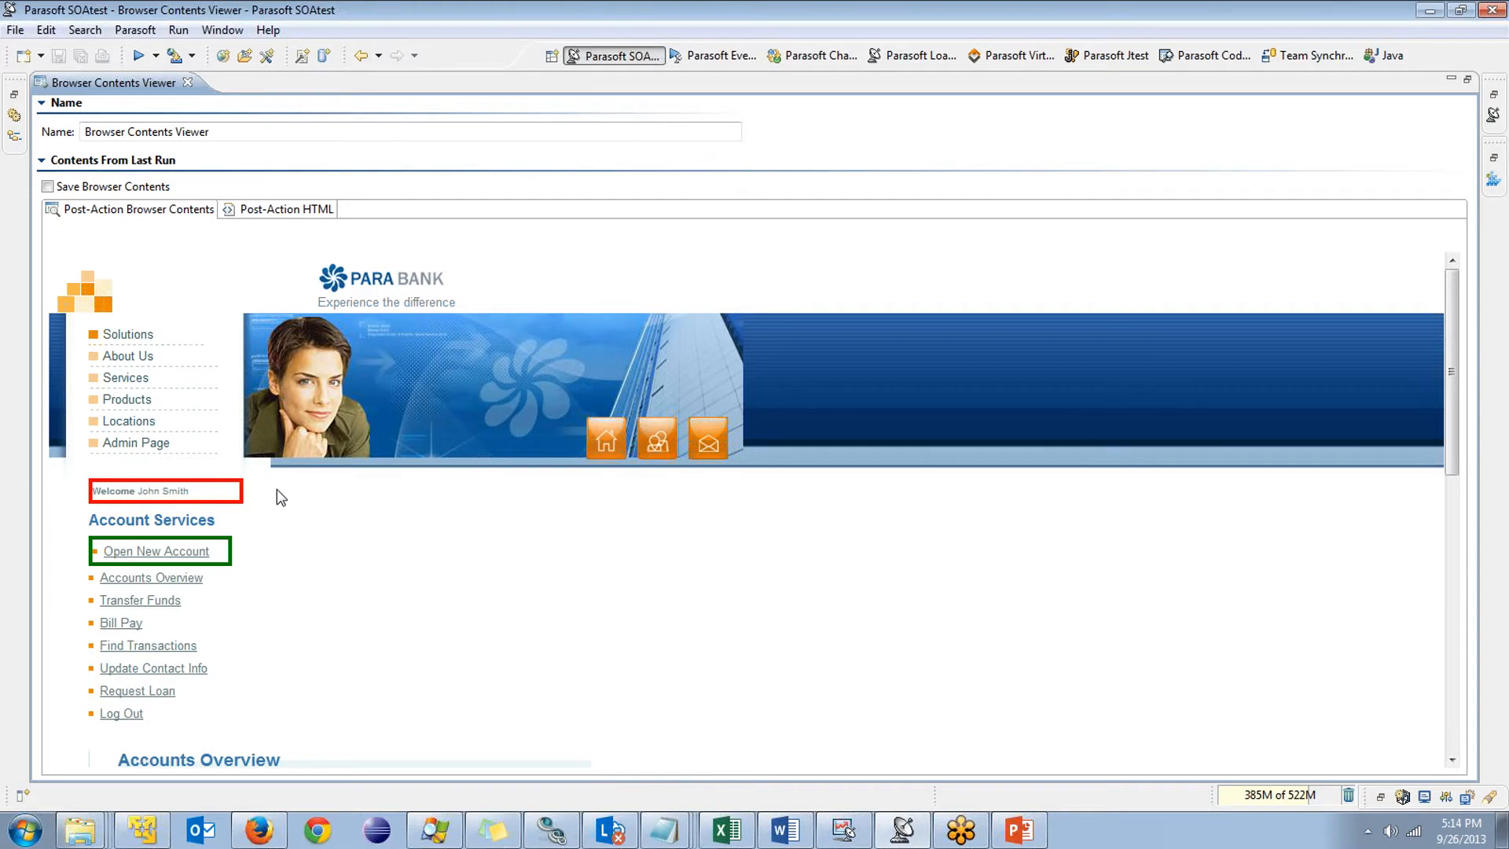
# Restore the maximized viewer and open the Browser Validation Tool attached to the login form's Click "Log In" test
pyautogui.doubleClick(126, 83)
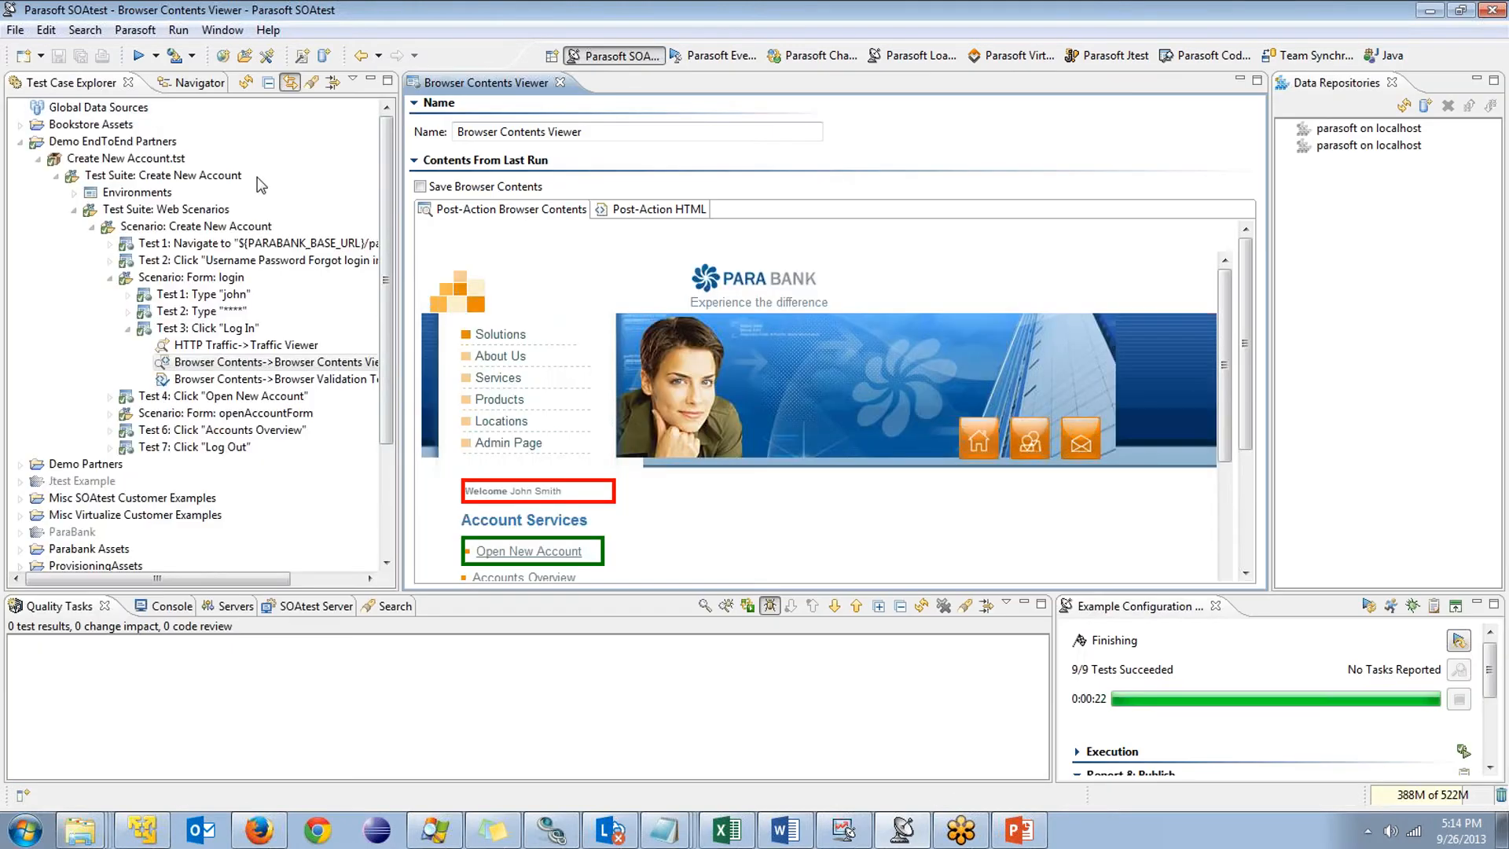
pyautogui.click(305, 380)
pyautogui.moveTo(229, 580); pyautogui.dragTo(273, 578)
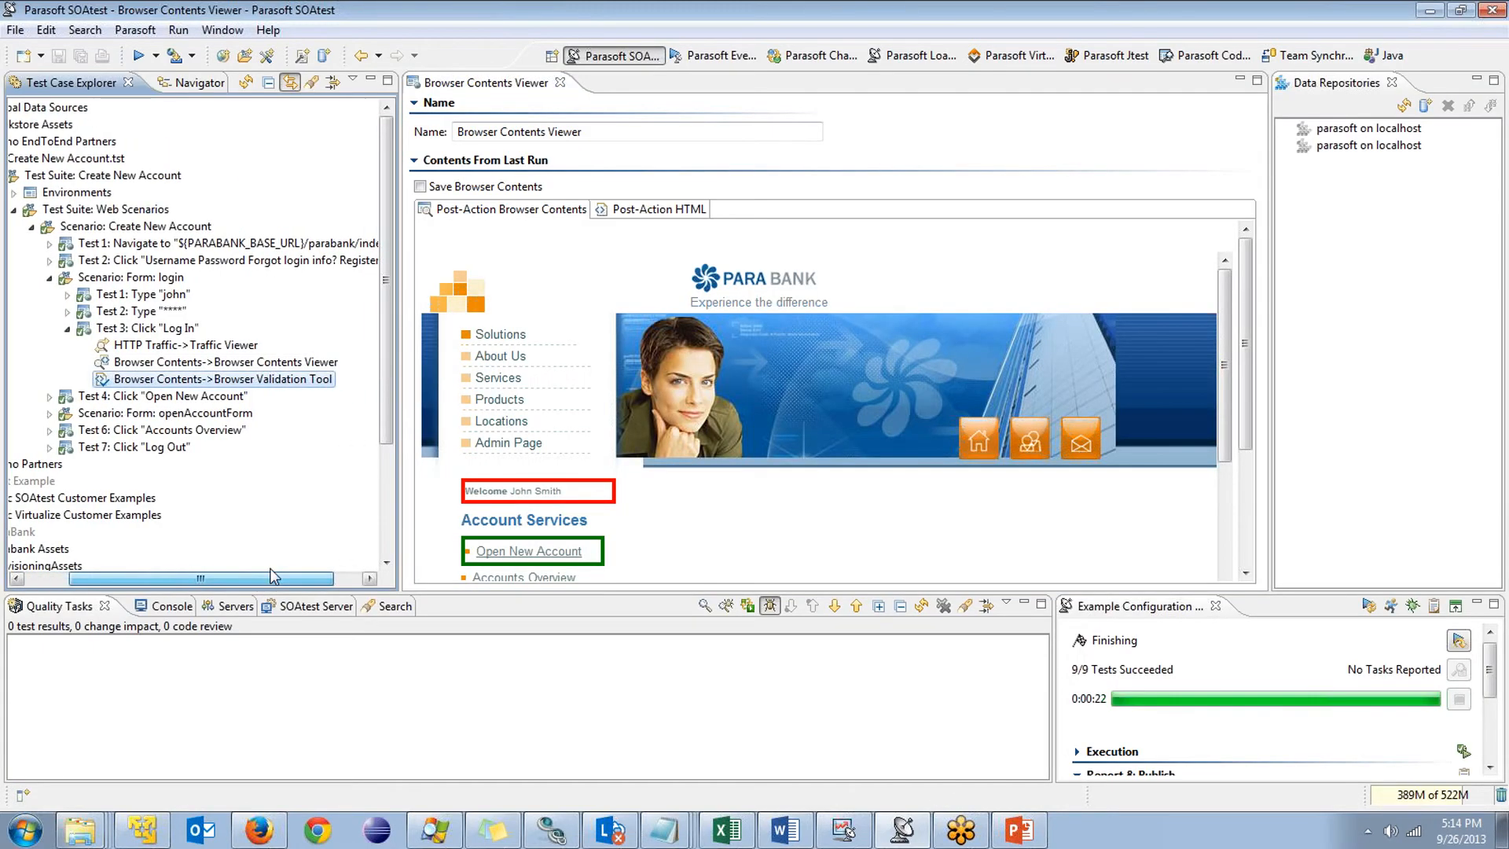
pyautogui.doubleClick(253, 379)
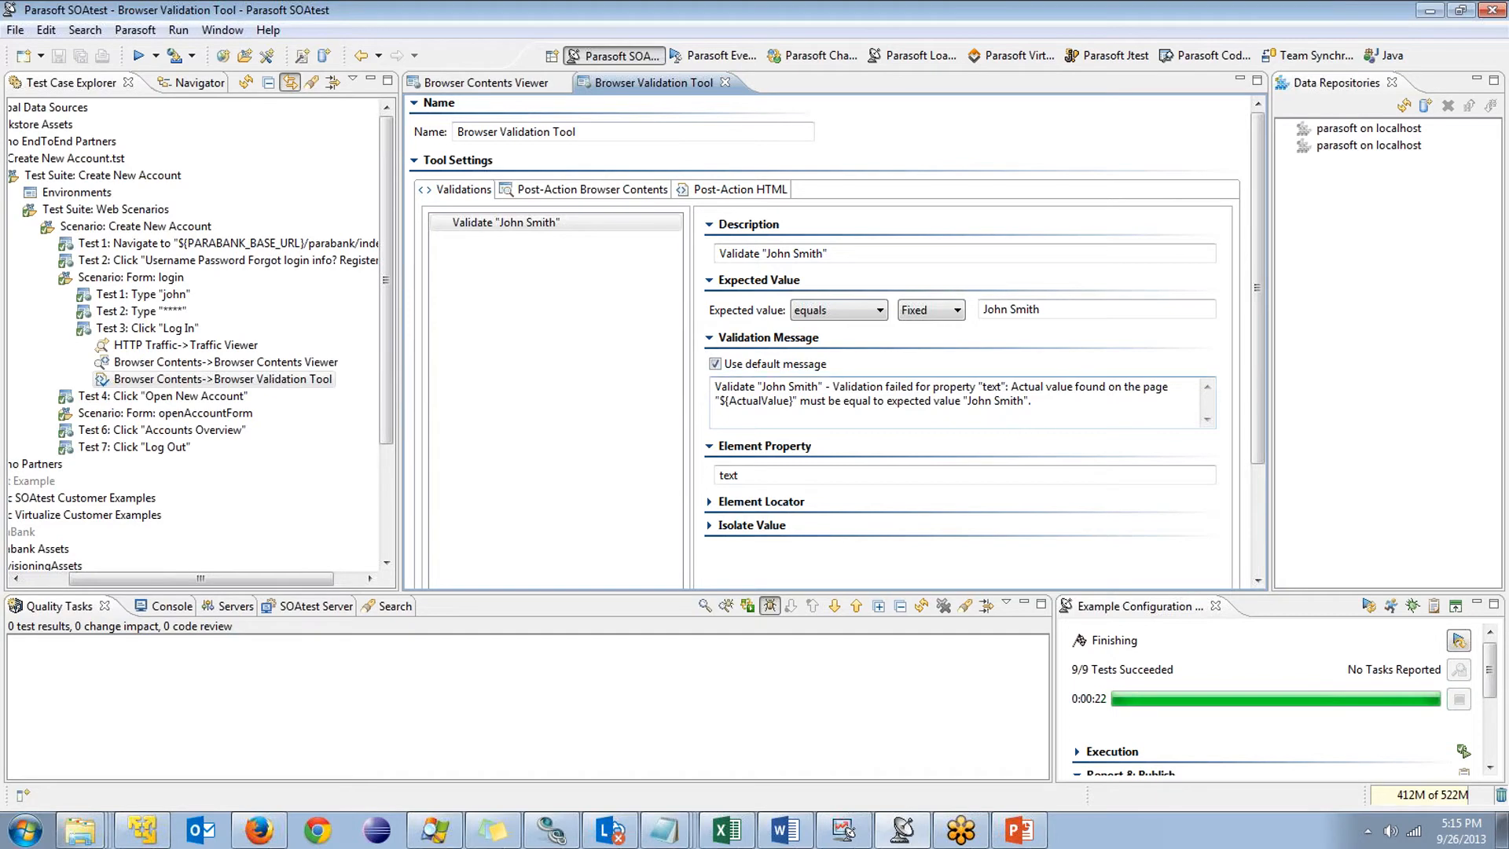
# Replace the last name in the validation's fixed expected value with a non-matching one, save, and close all editors
pyautogui.click(1068, 306)
pyautogui.doubleClick(1024, 308)
pyautogui.write('Schmuck')
pyautogui.hotkey('ctrl', 's')
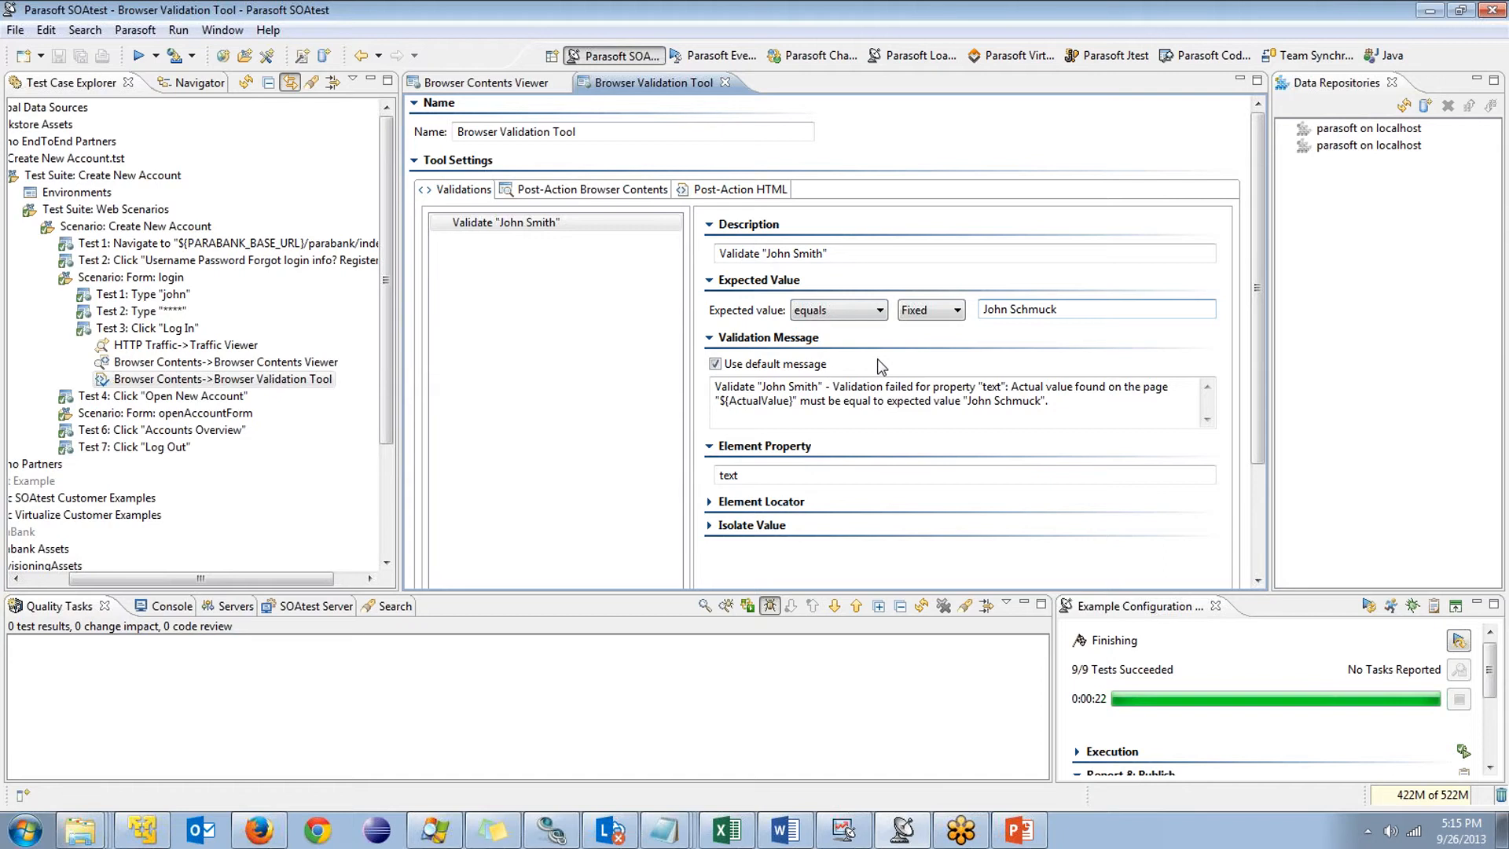
pyautogui.hotkey('ctrl', 'shift', 'w')
pyautogui.moveTo(177, 588); pyautogui.dragTo(135, 588)
pyautogui.click(125, 328)
pyautogui.click(144, 278)
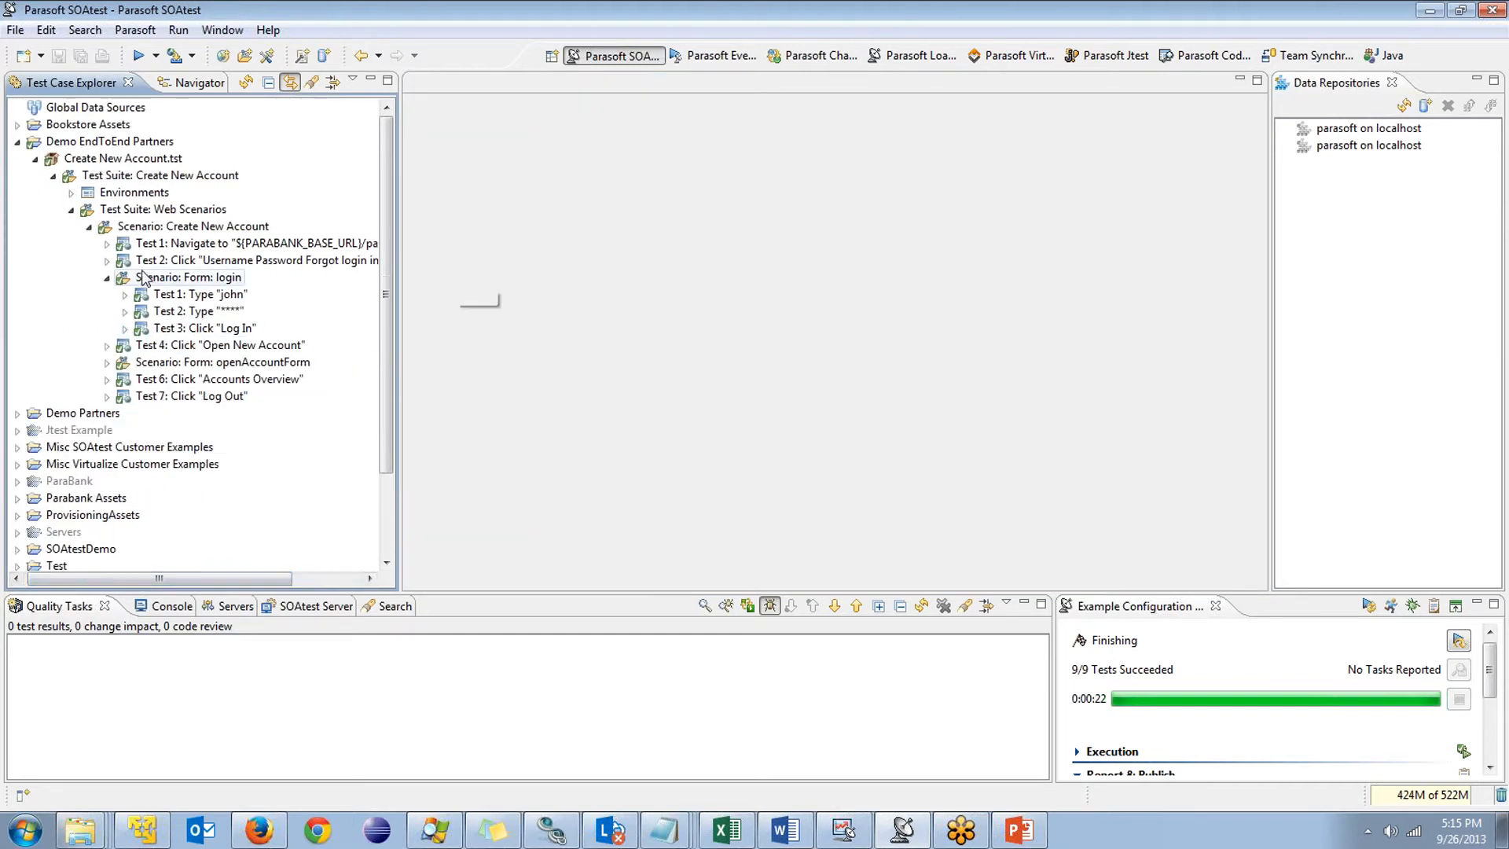
# Add a Table data source named "Parabank Data" to the Web Scenarios test suite
pyautogui.moveTo(203, 277)
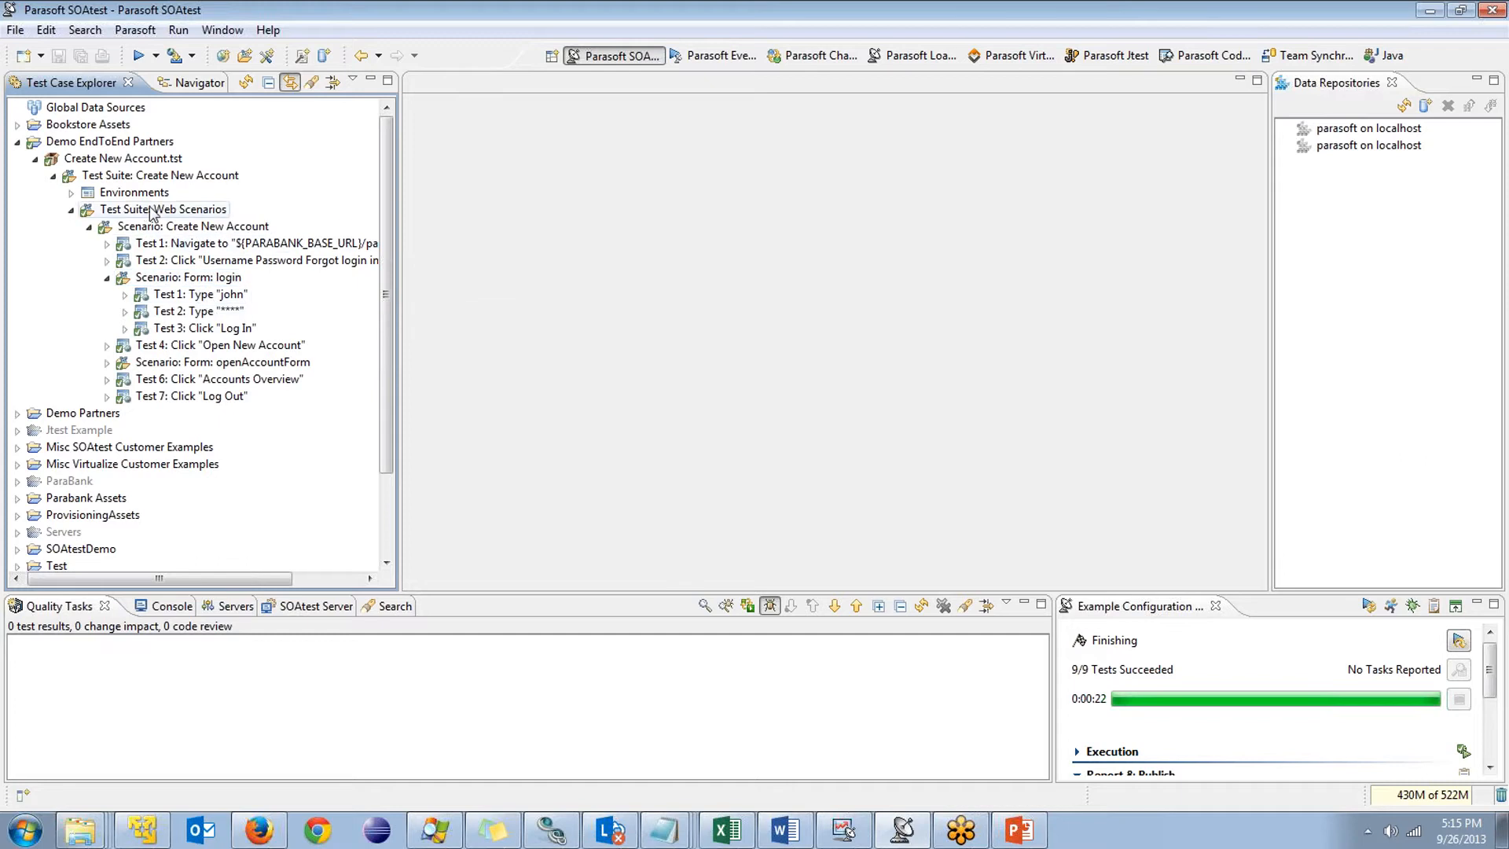
pyautogui.click(183, 211)
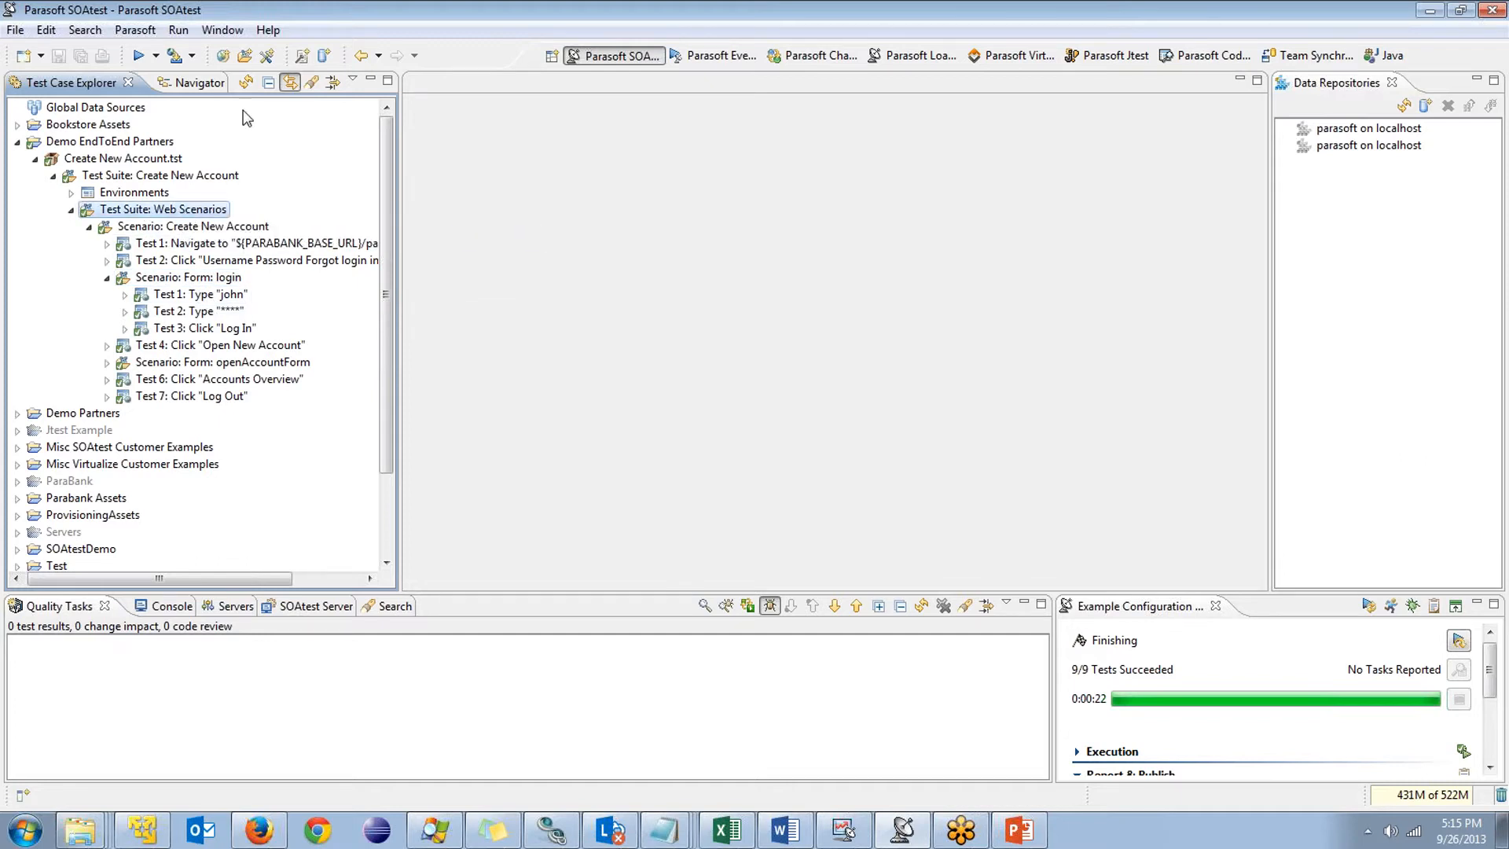
pyautogui.click(326, 56)
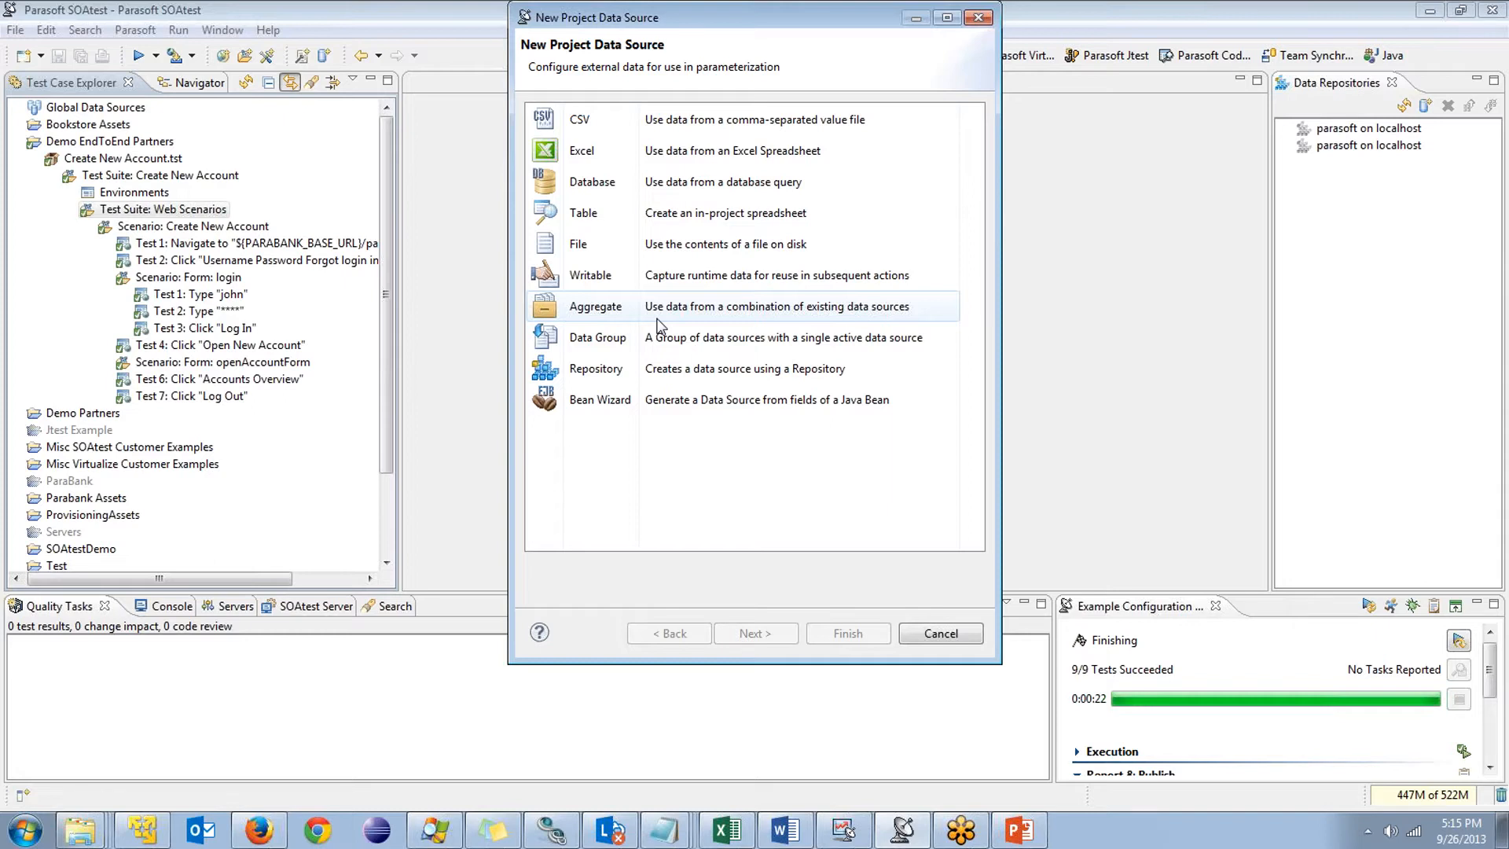
pyautogui.click(595, 218)
pyautogui.click(862, 631)
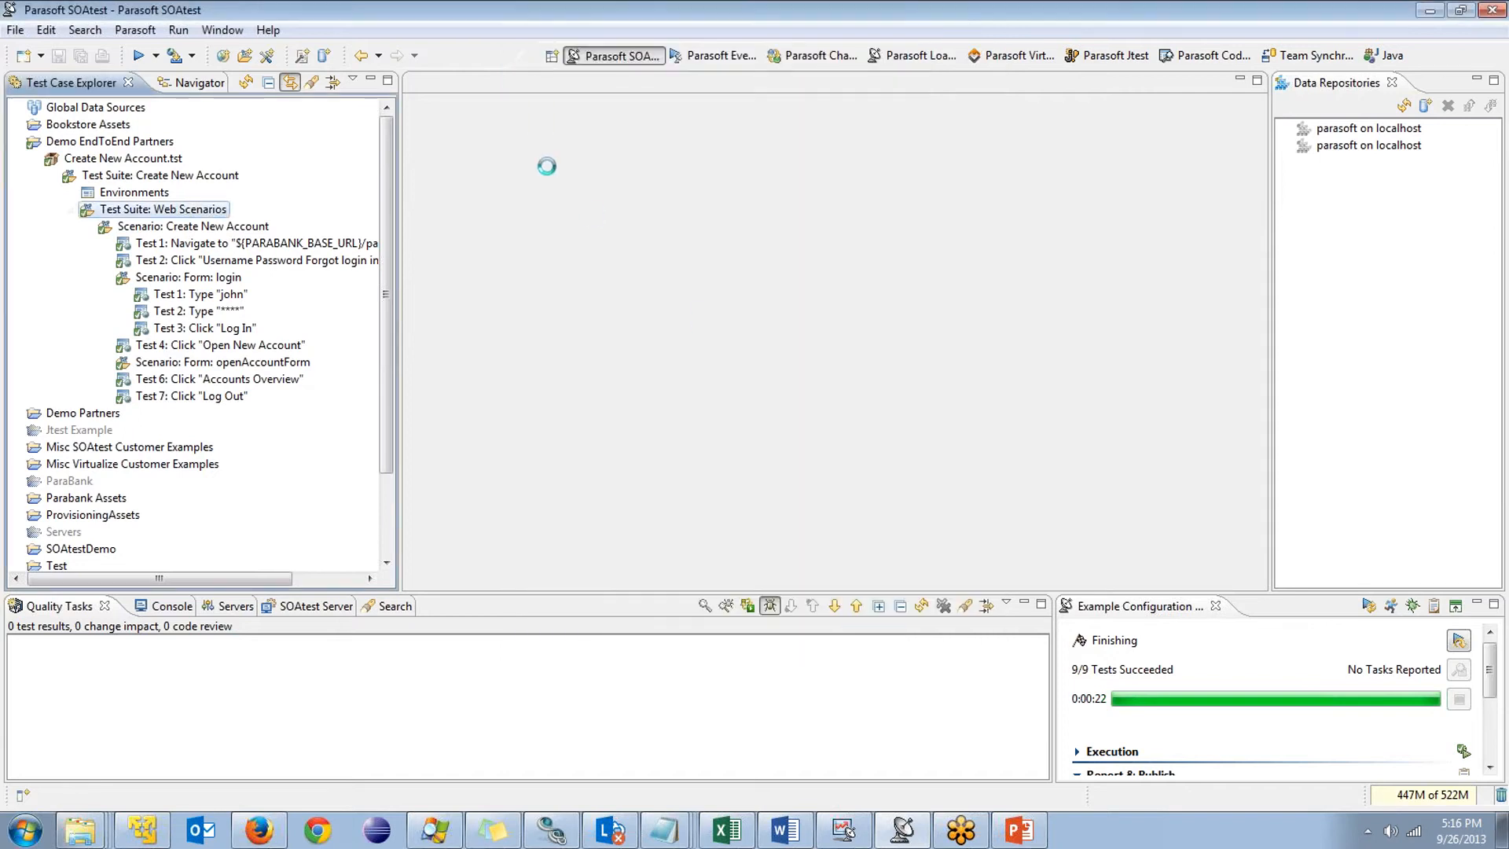
pyautogui.write('P')
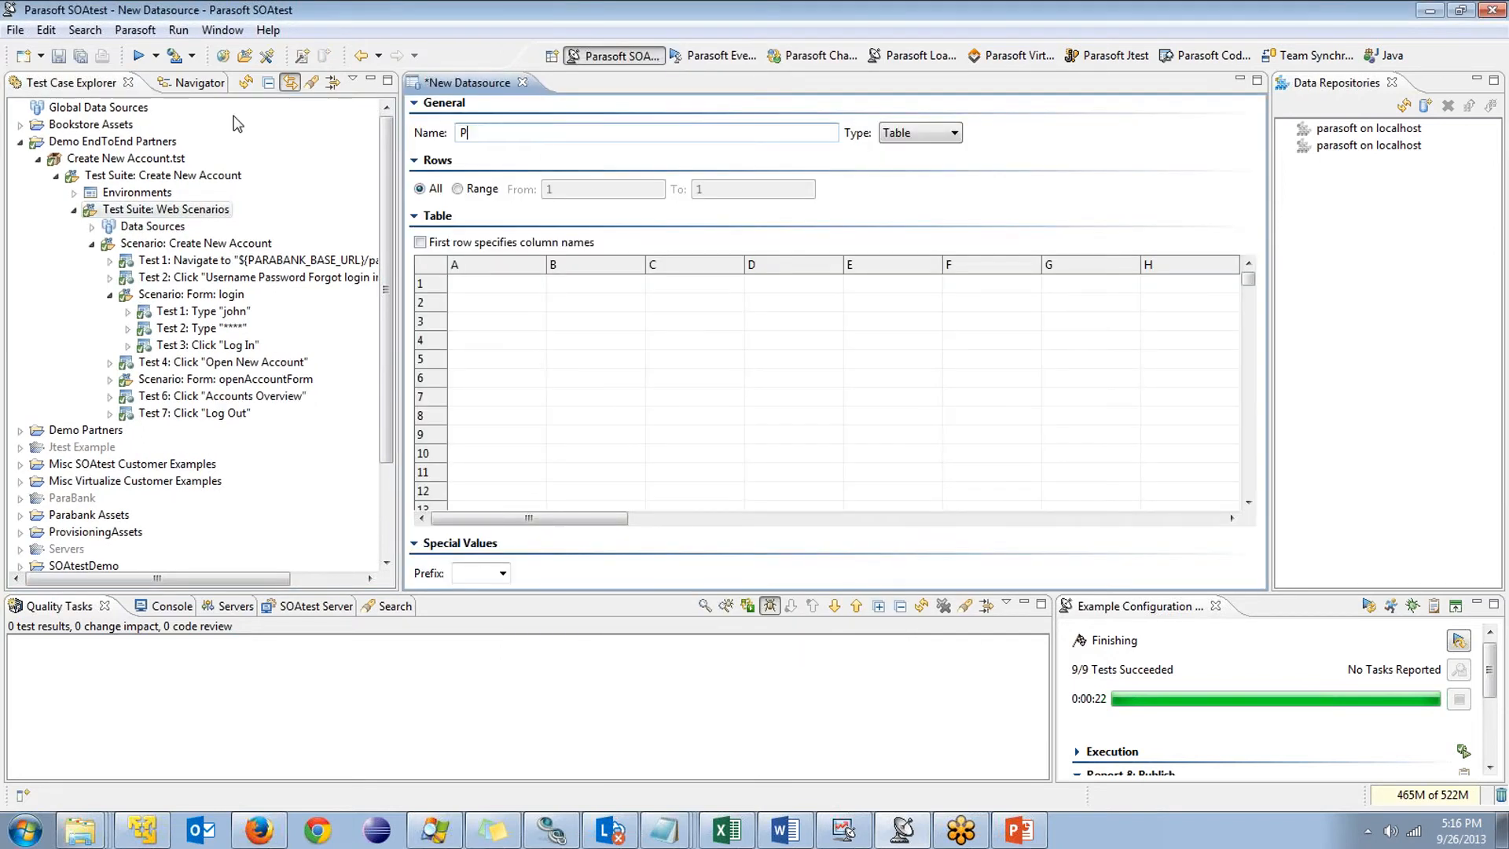
pyautogui.write('arabank Data')
# Make the first row of the table specify column names and name the first two columns username and password
pyautogui.click(423, 243)
pyautogui.click(503, 284)
pyautogui.write('u')
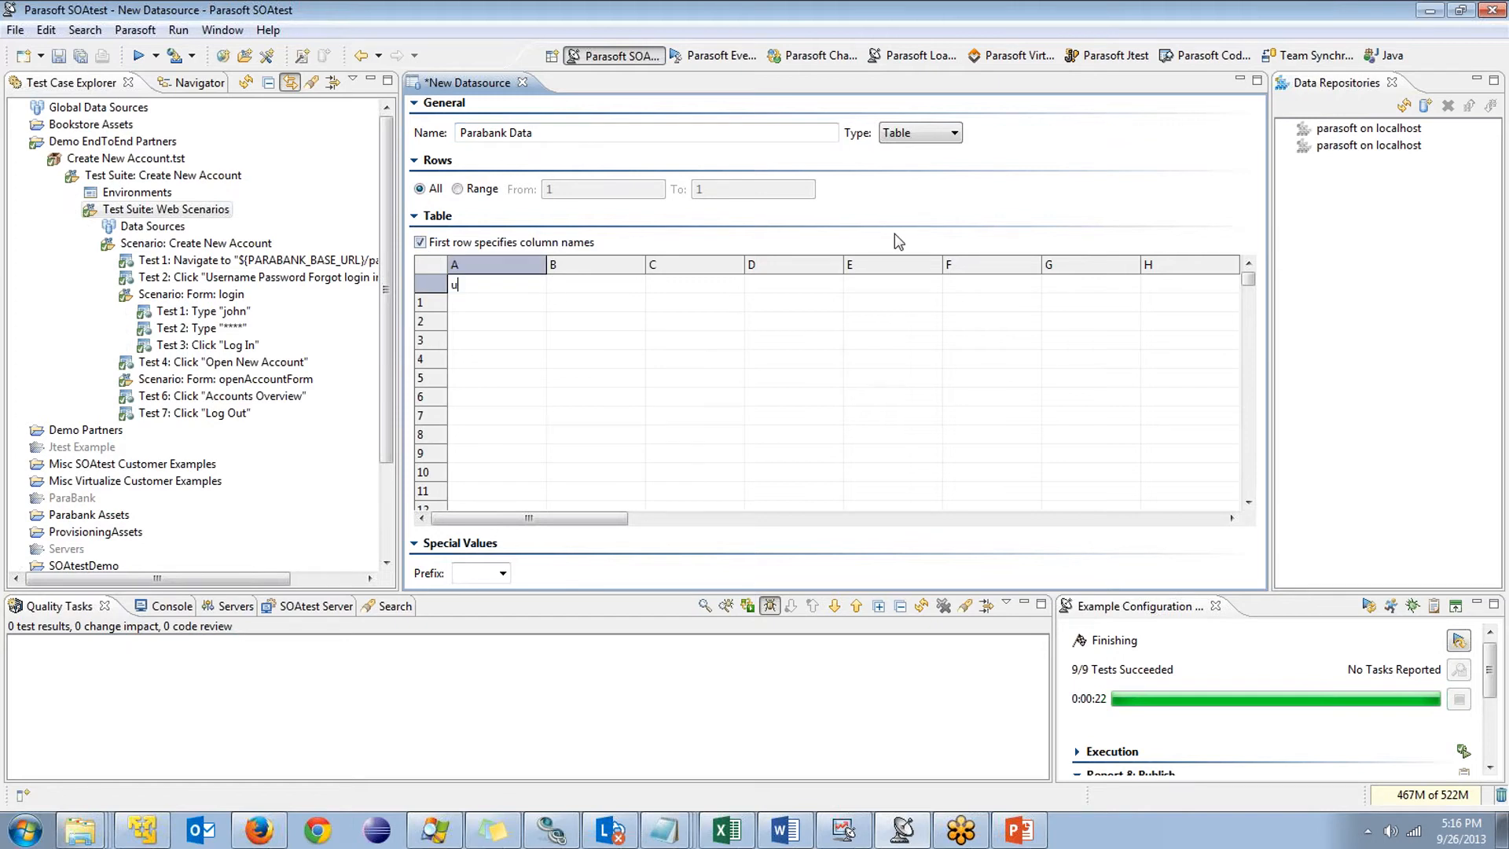
pyautogui.write('sername')
pyautogui.press('Tab')
pyautogui.write('password')
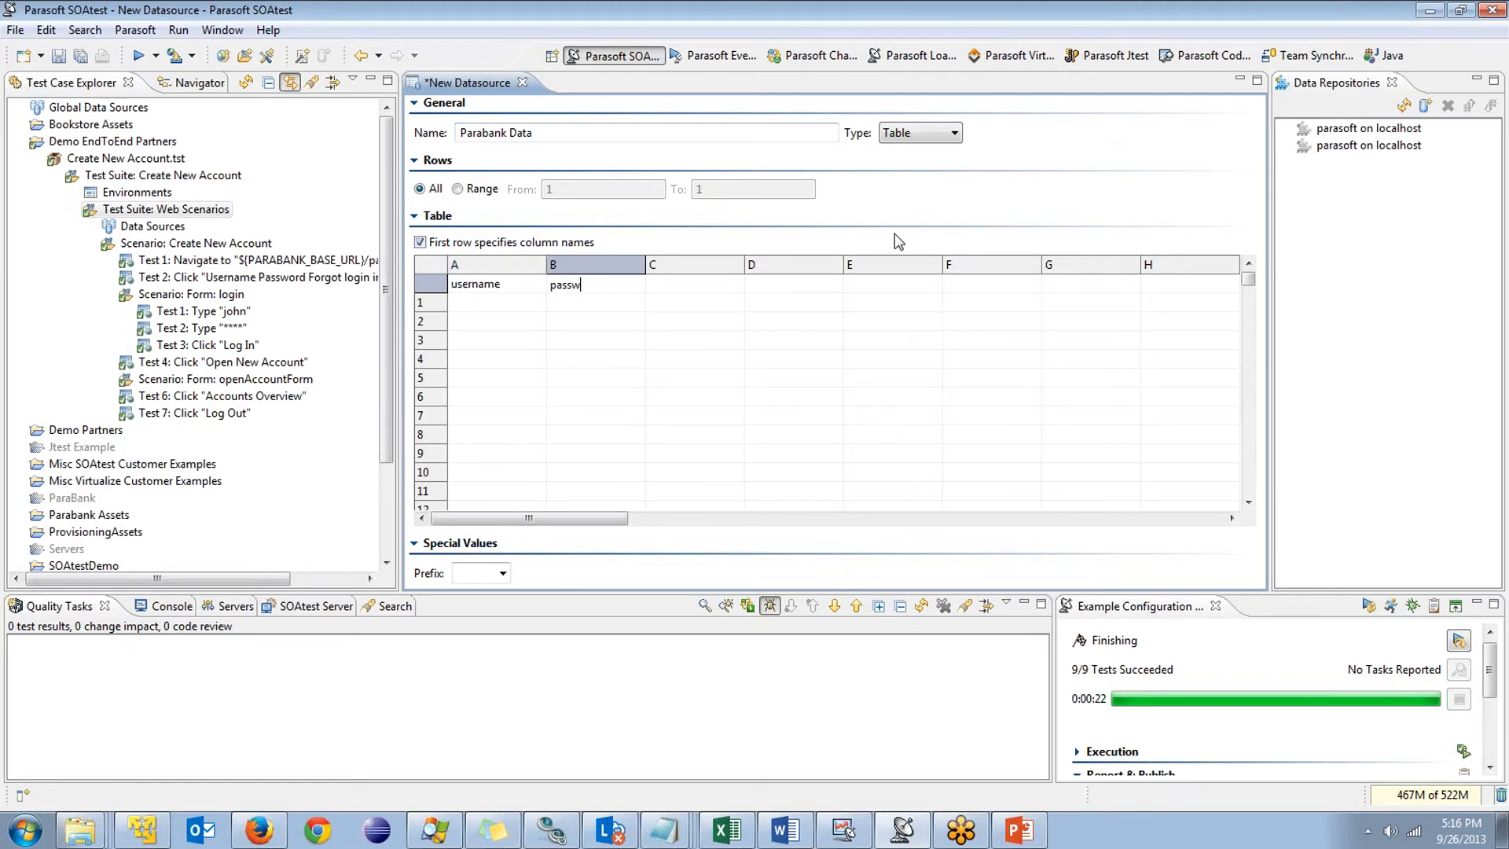
# Fill two data rows with a username and account password each, using "parasoft" as the second username, and save the data source
pyautogui.press('Return')
pyautogui.write('john')
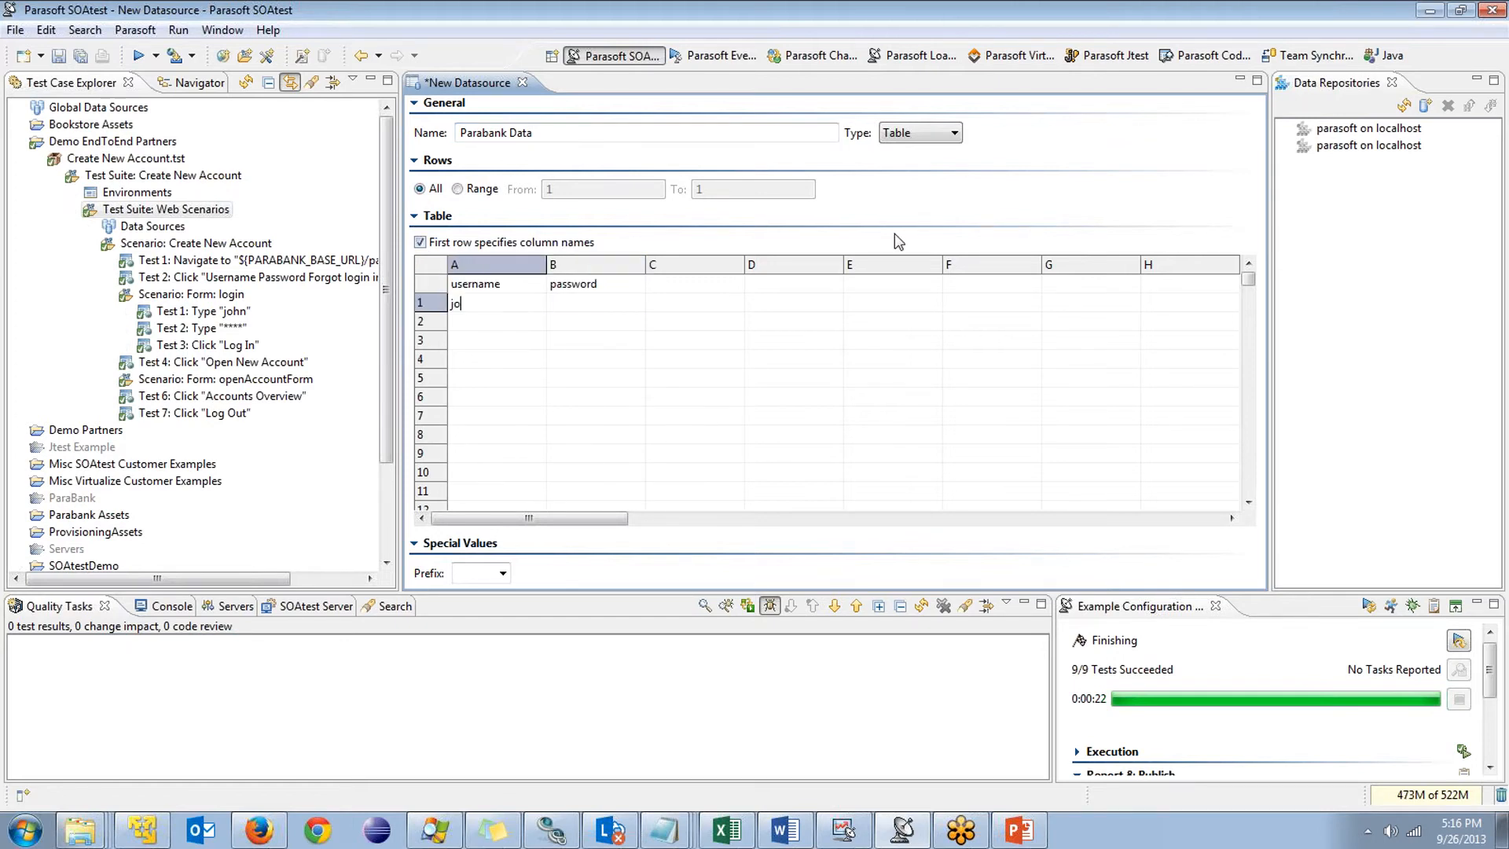
pyautogui.press('Tab')
pyautogui.write('demo')
pyautogui.press('Return')
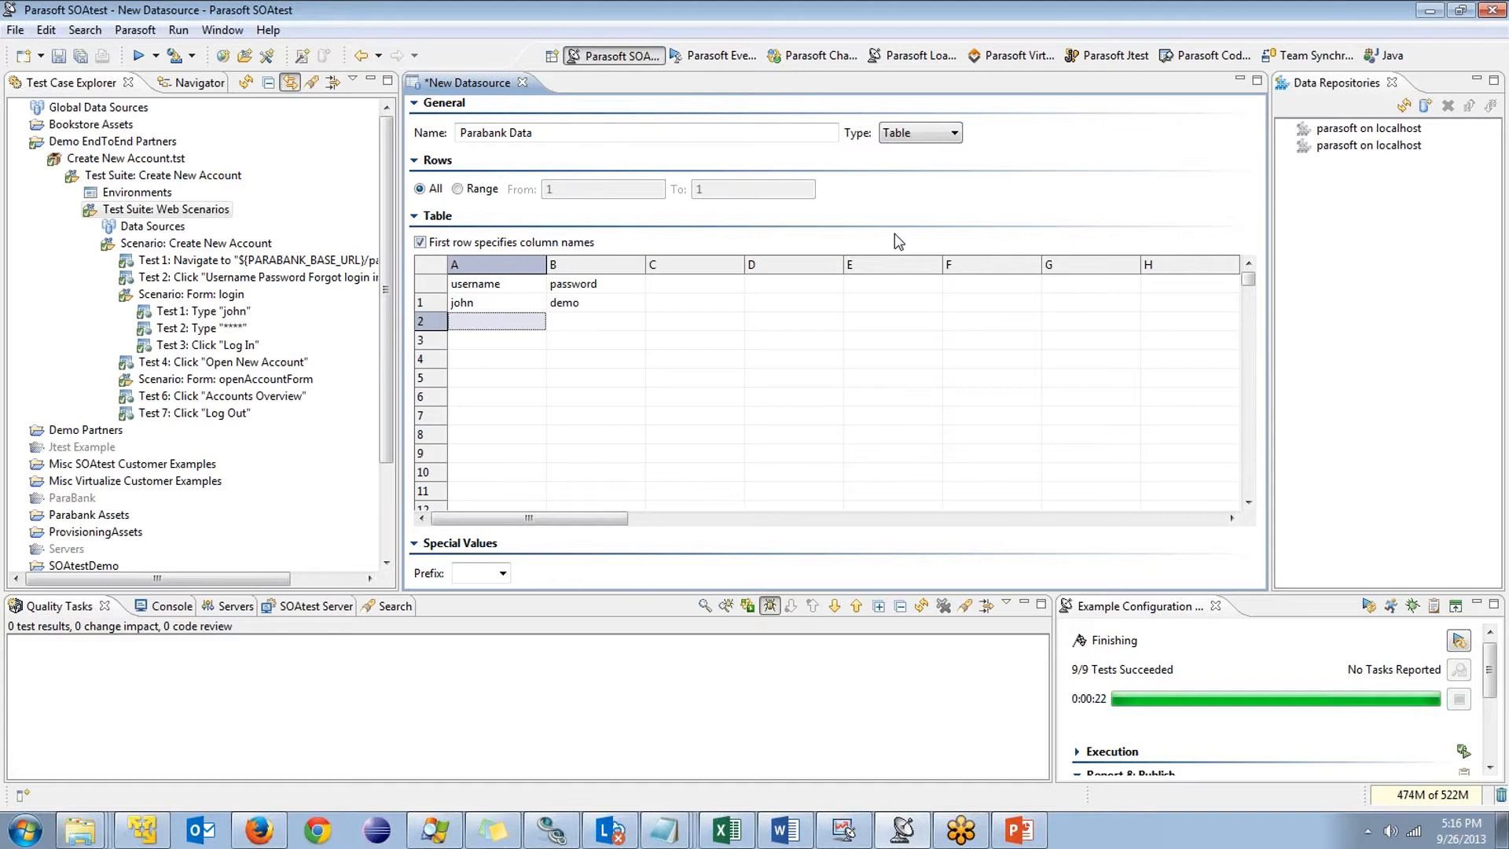
pyautogui.write('parasoftd')
pyautogui.press('Tab')
pyautogui.write('demo')
pyautogui.click(510, 328)
pyautogui.press('End')
pyautogui.press('BackSpace')
pyautogui.press('Return')
pyautogui.hotkey('ctrl', 's')
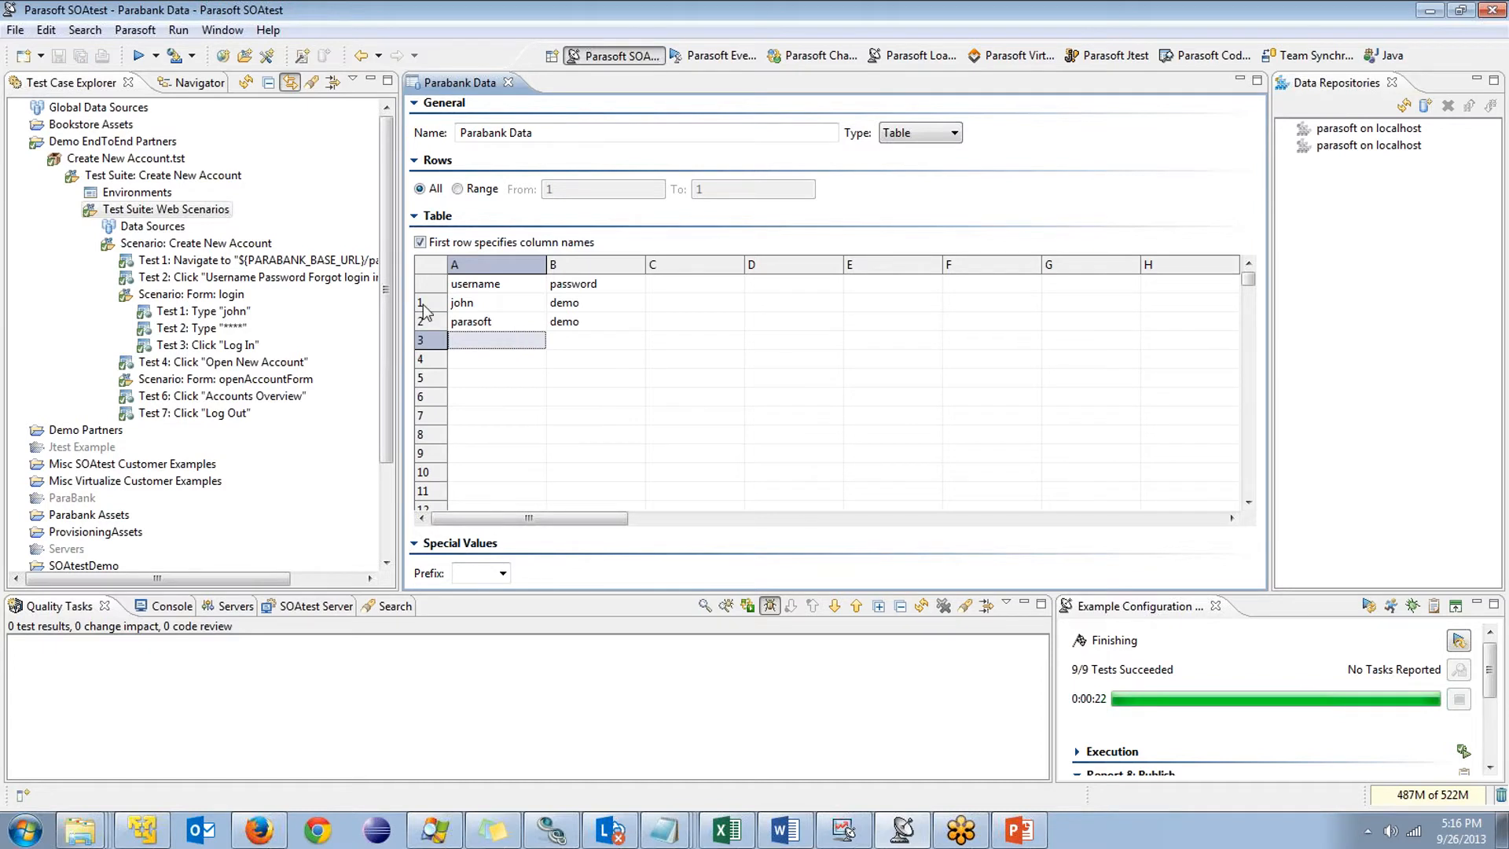
# Parameterize the typed value of the login form's Test 1 with the username column of Parabank Data and save
pyautogui.doubleClick(203, 311)
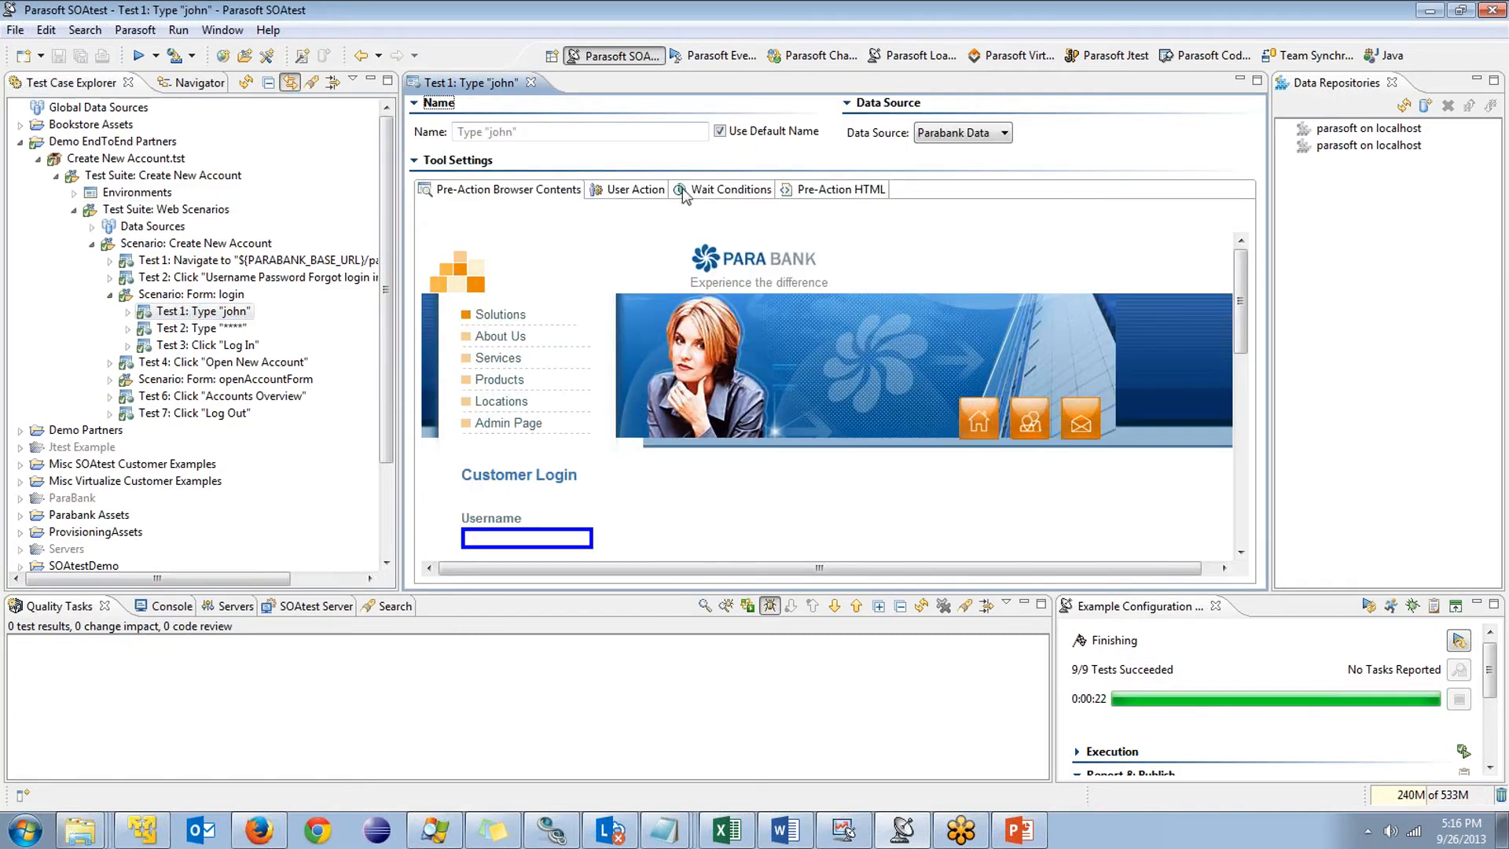
pyautogui.click(636, 190)
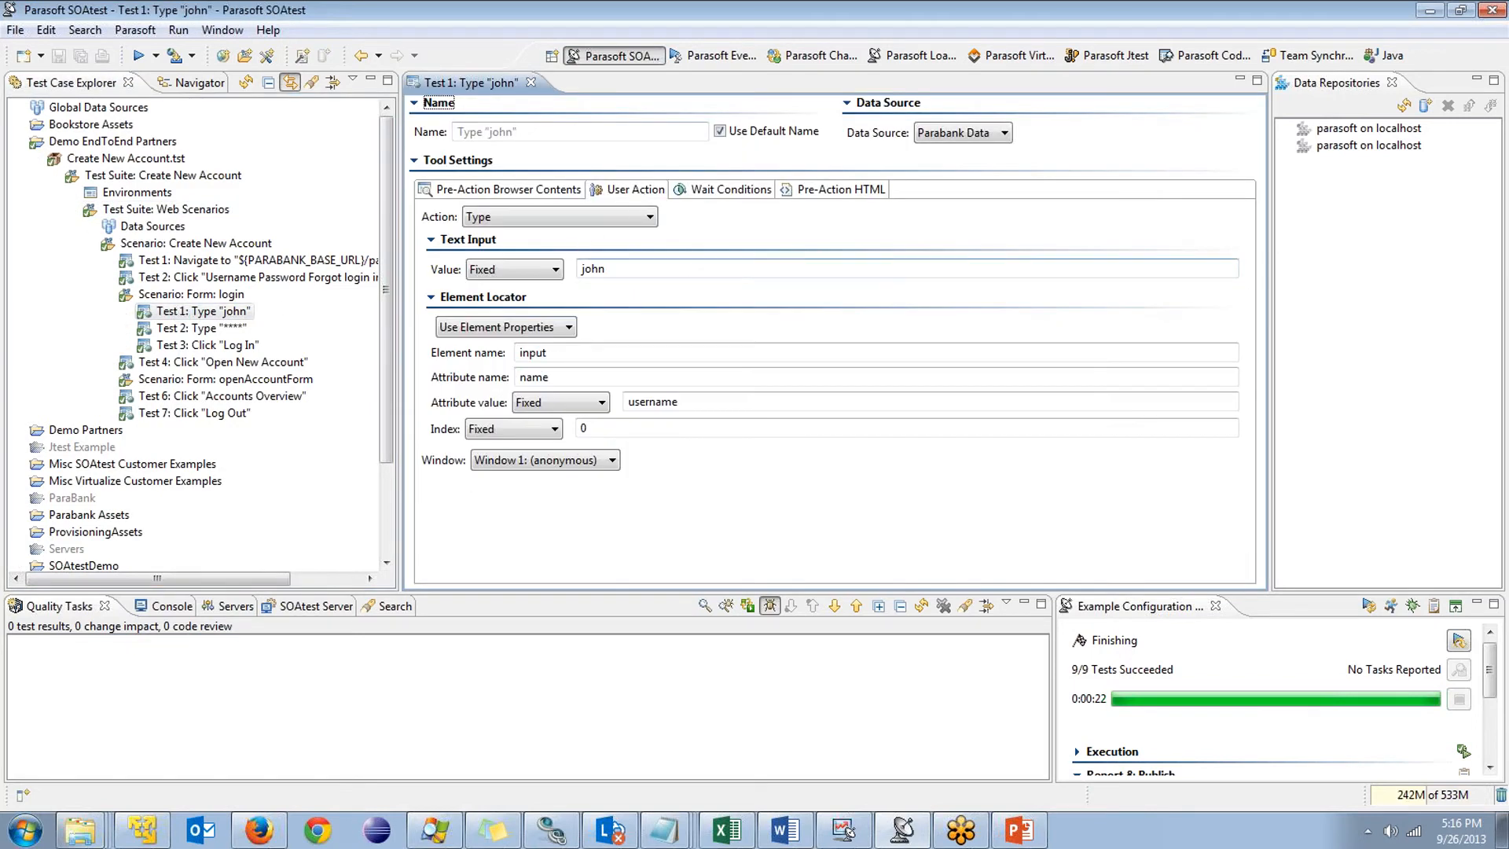
pyautogui.click(541, 271)
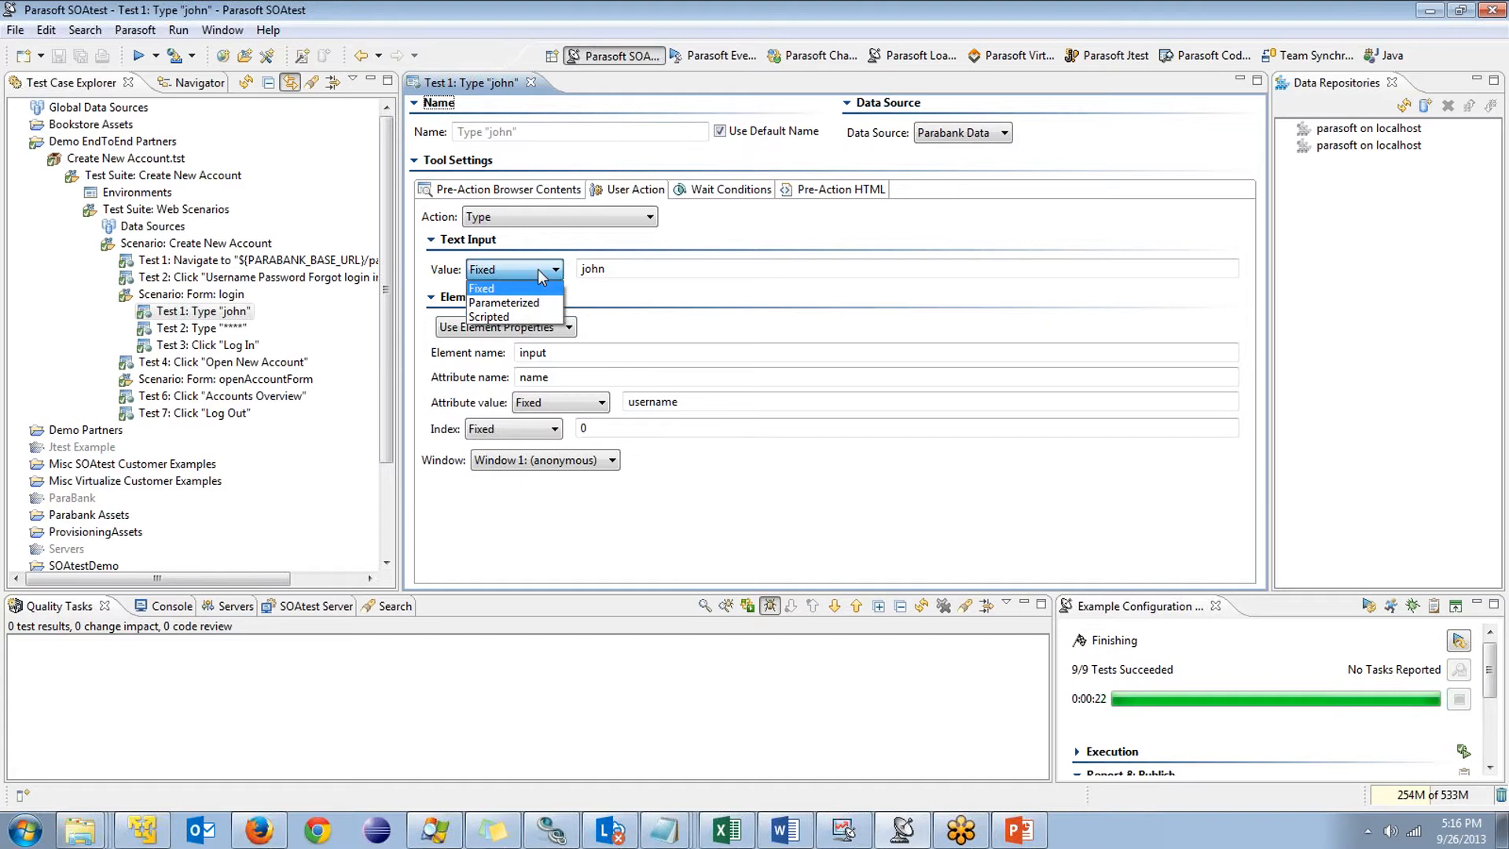
pyautogui.click(507, 296)
pyautogui.doubleClick(617, 269)
pyautogui.write('username')
pyautogui.press('Return')
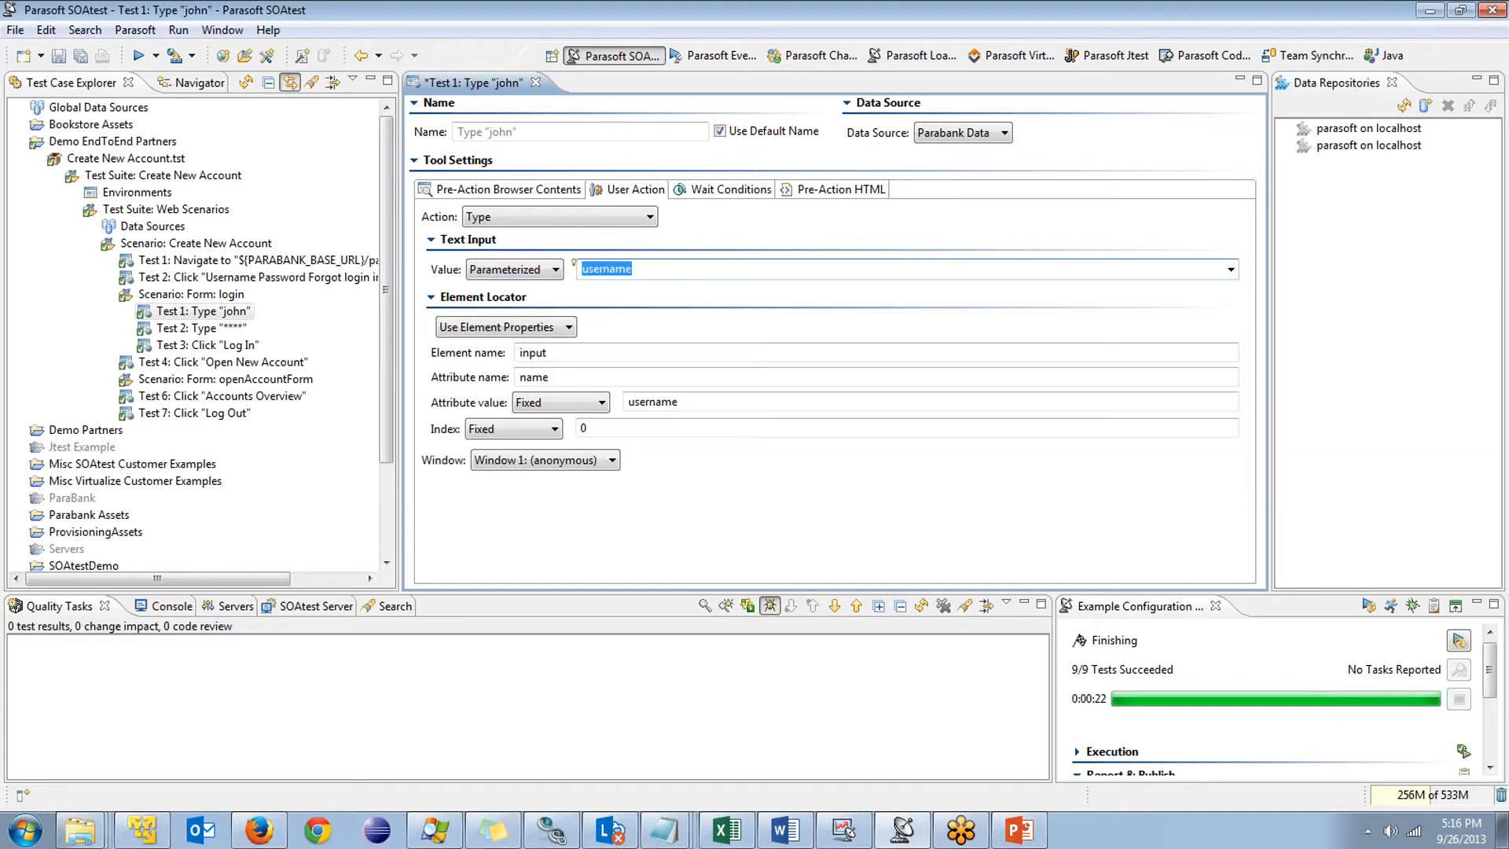
pyautogui.hotkey('ctrl', 's')
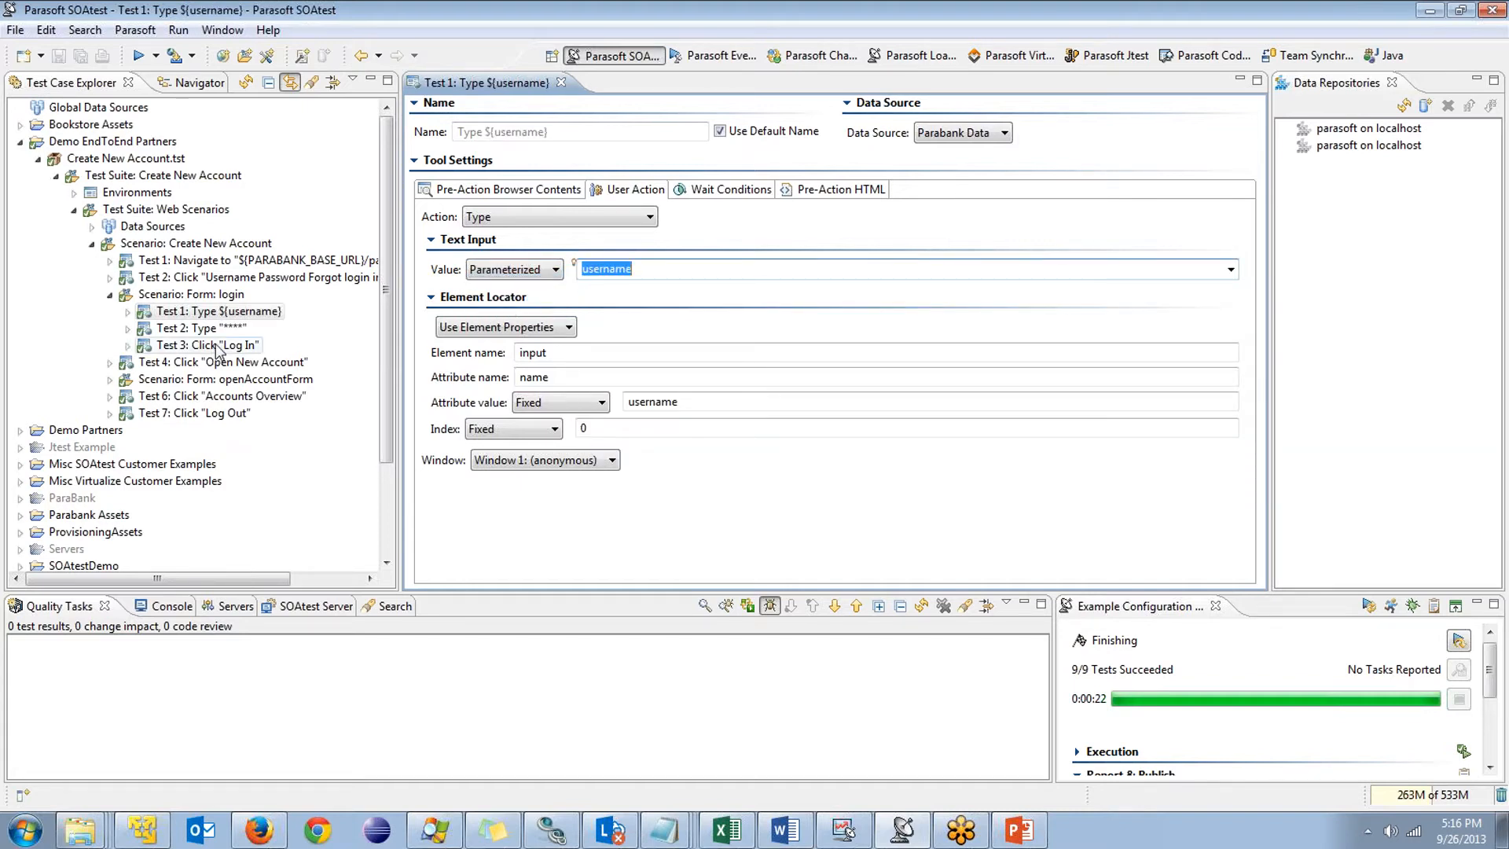
# Parameterize the typed value of the login form's Test 2 with the password column, save, and close both test editors
pyautogui.doubleClick(218, 329)
pyautogui.click(513, 270)
pyautogui.click(503, 298)
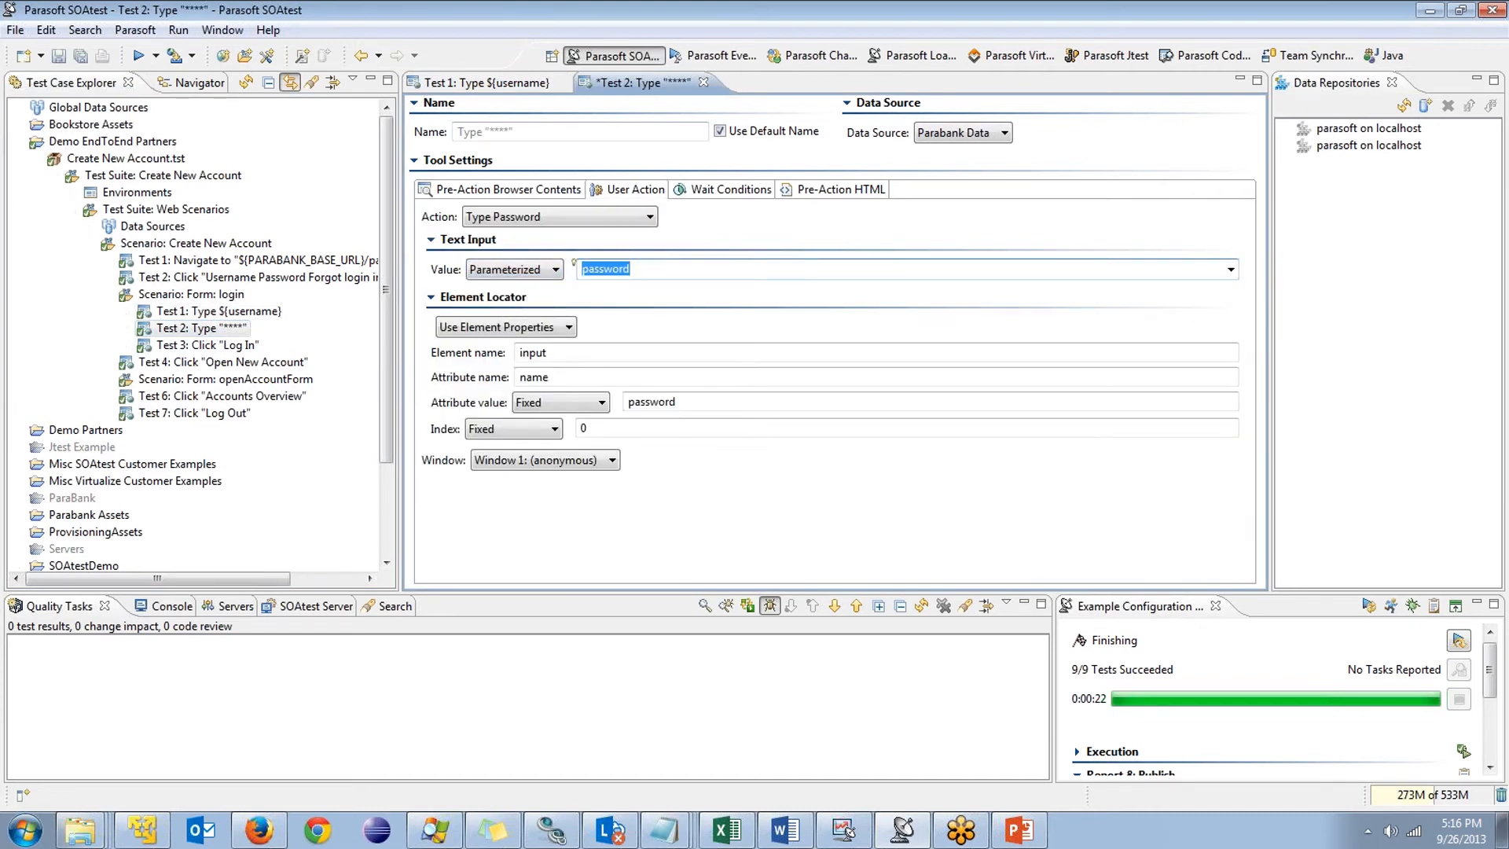
pyautogui.hotkey('ctrl', 's')
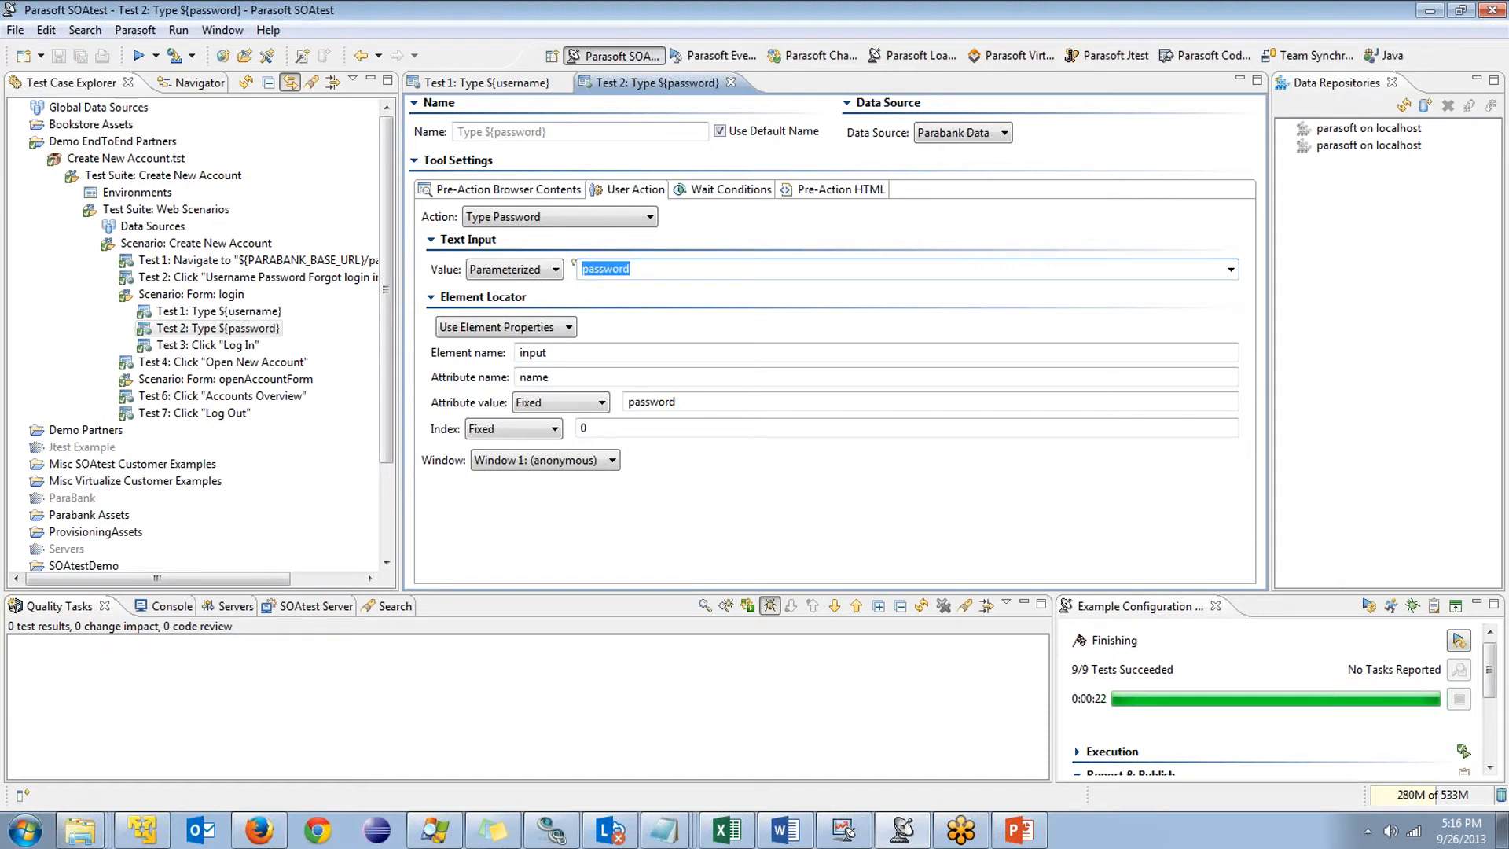
pyautogui.hotkey('ctrl', 'w')
pyautogui.hotkey('ctrl', 'w')
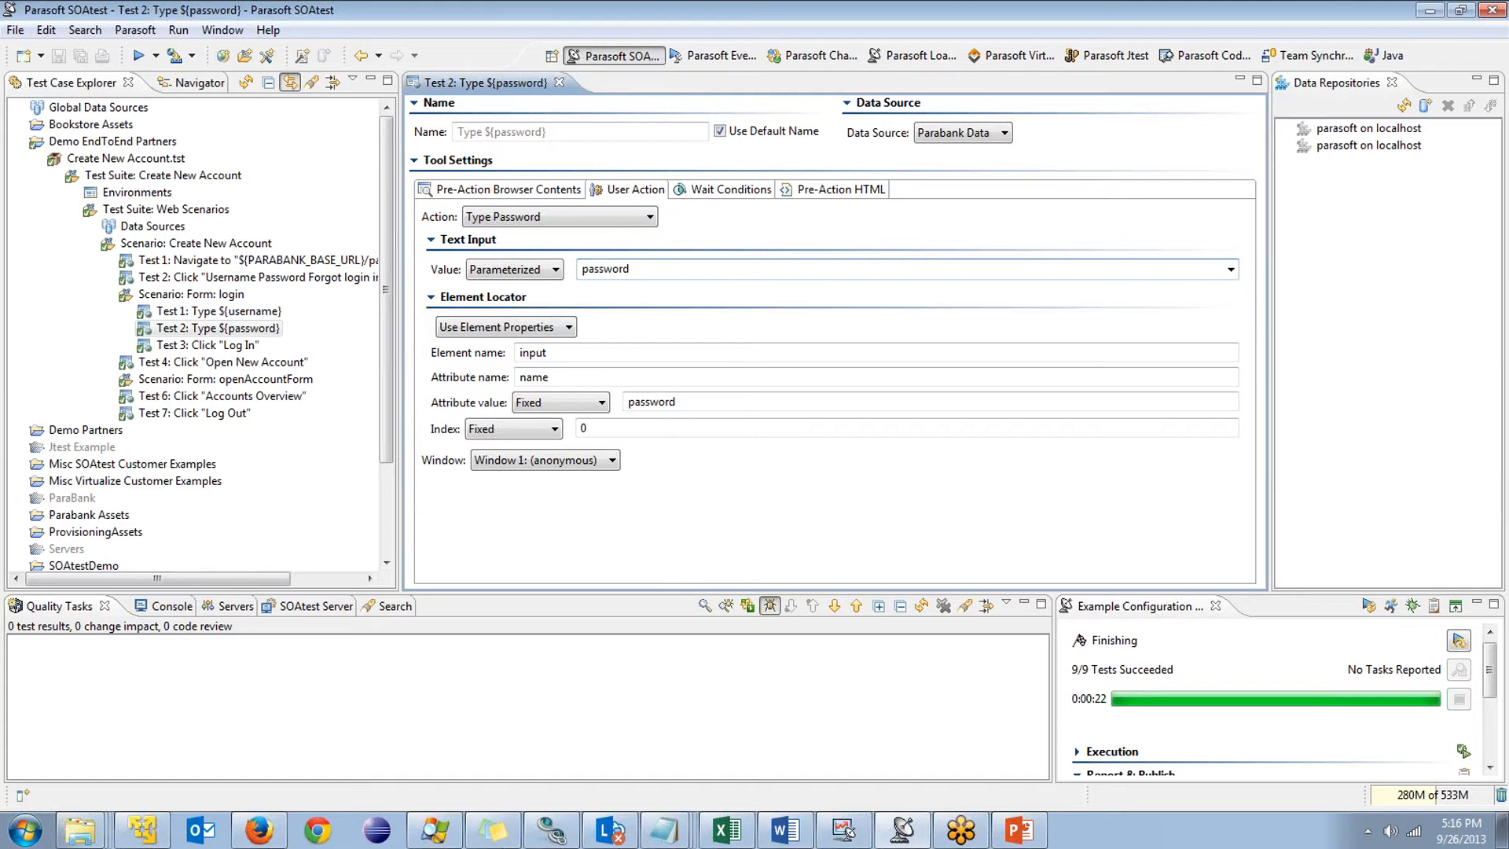
# Collapse the login form scenario, run the whole Create New Account scenario, and switch back to SOAtest
pyautogui.click(112, 295)
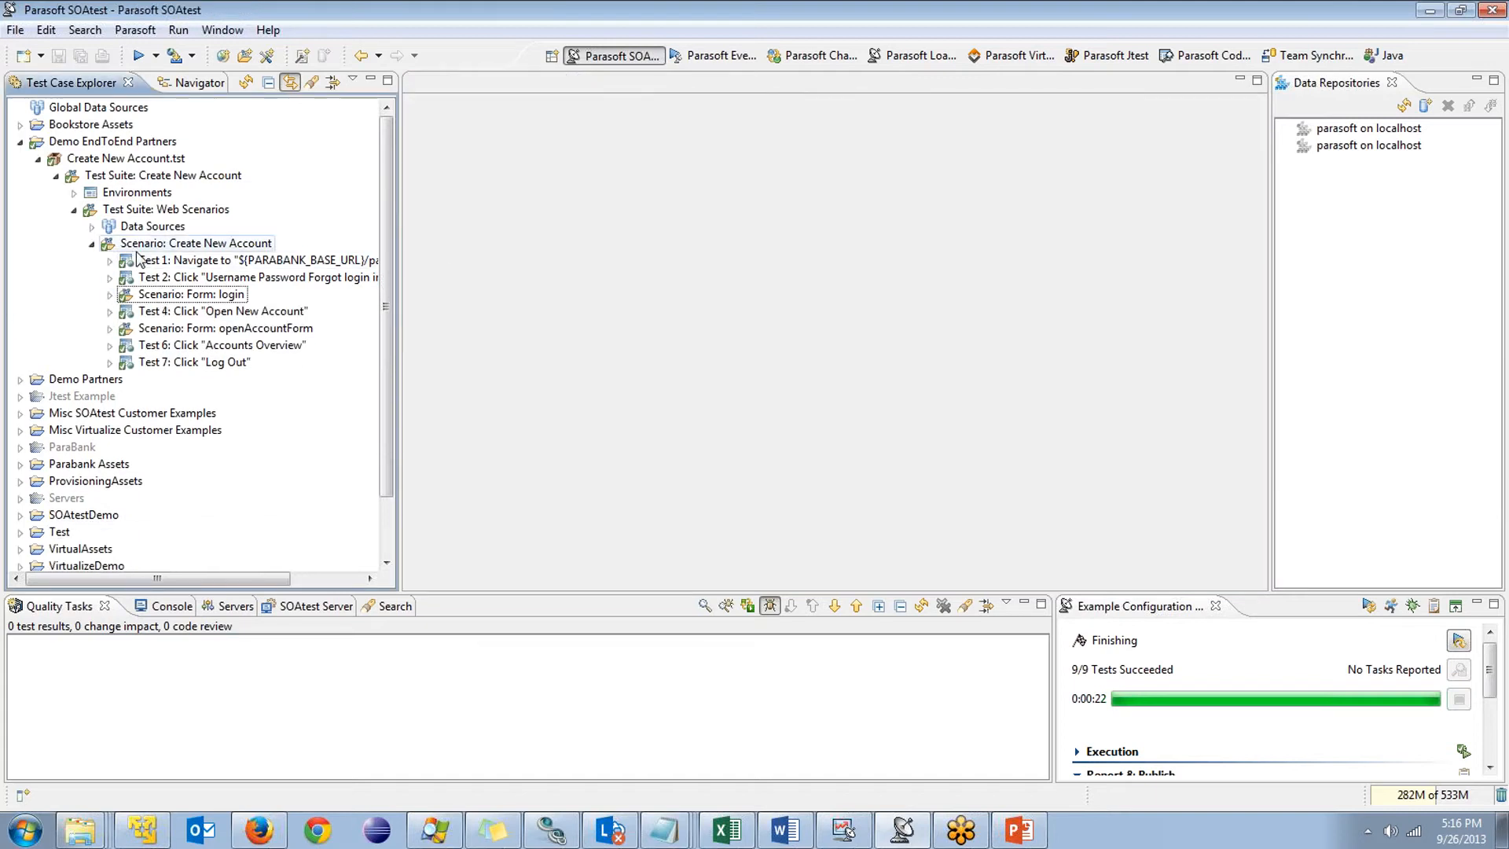
pyautogui.click(146, 246)
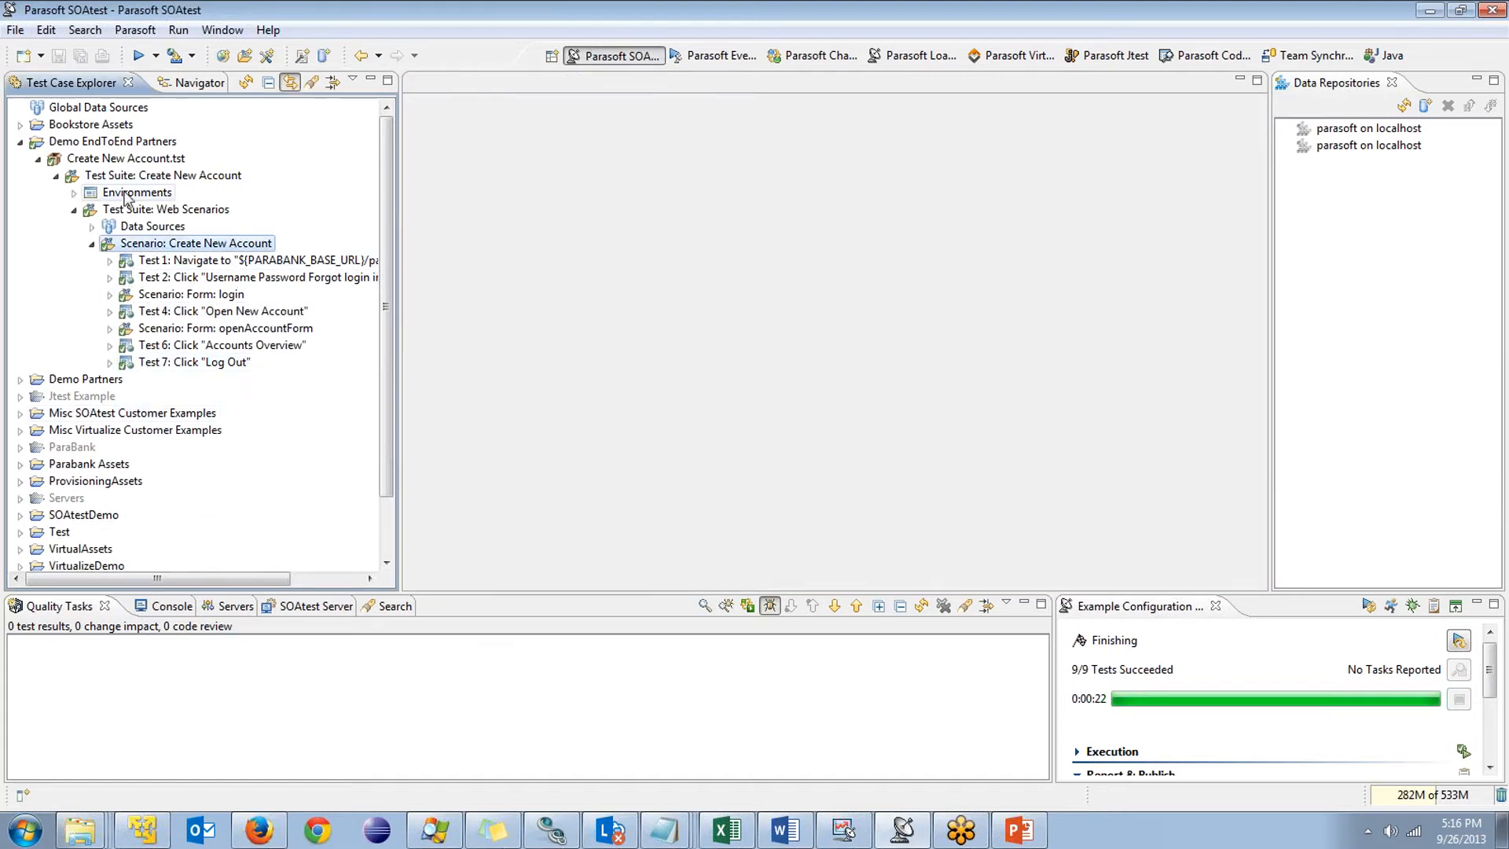
pyautogui.click(139, 57)
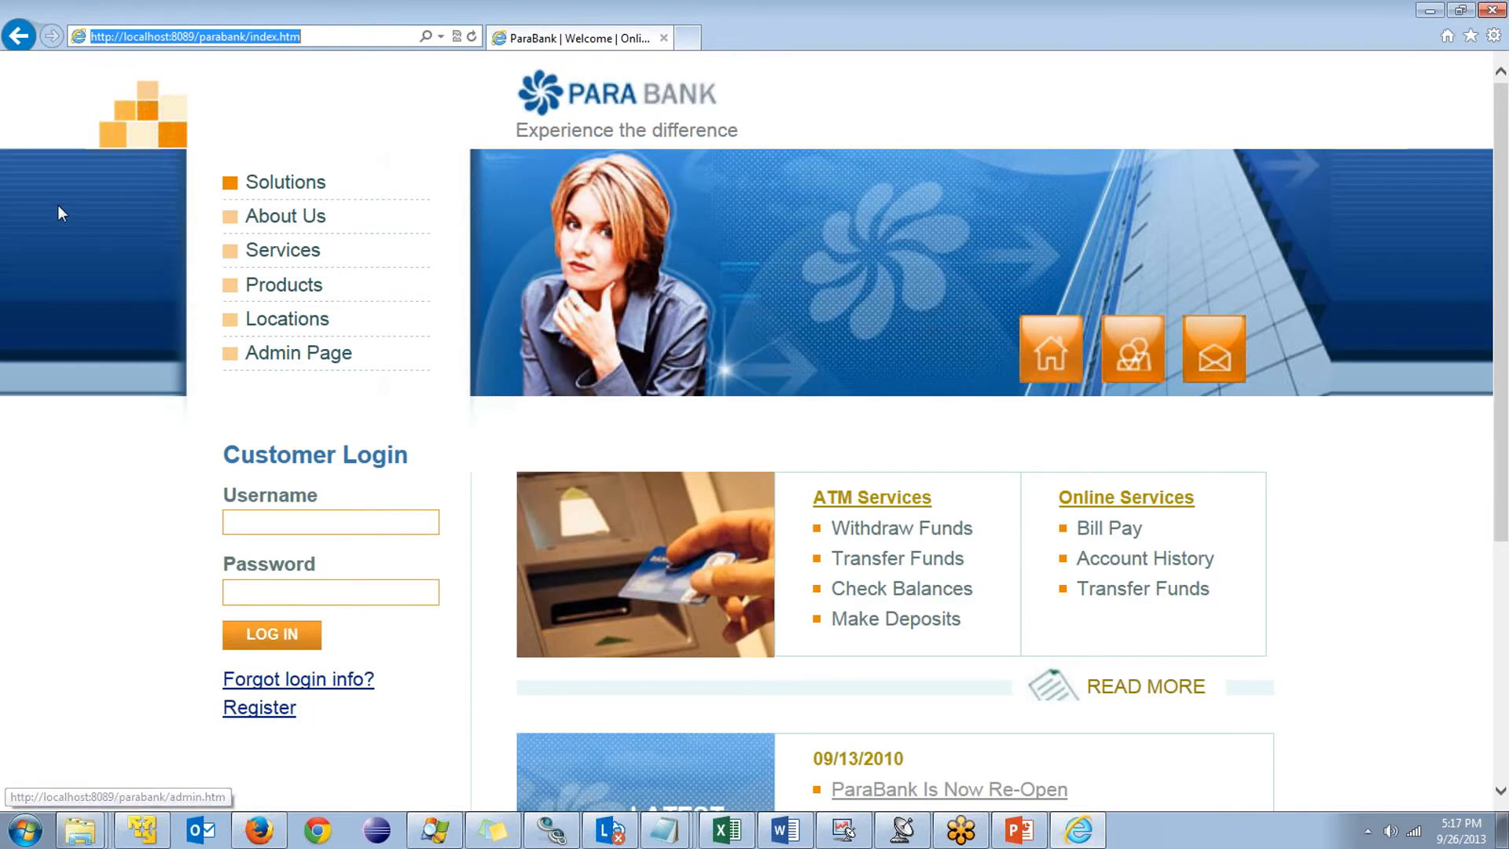
pyautogui.click(904, 838)
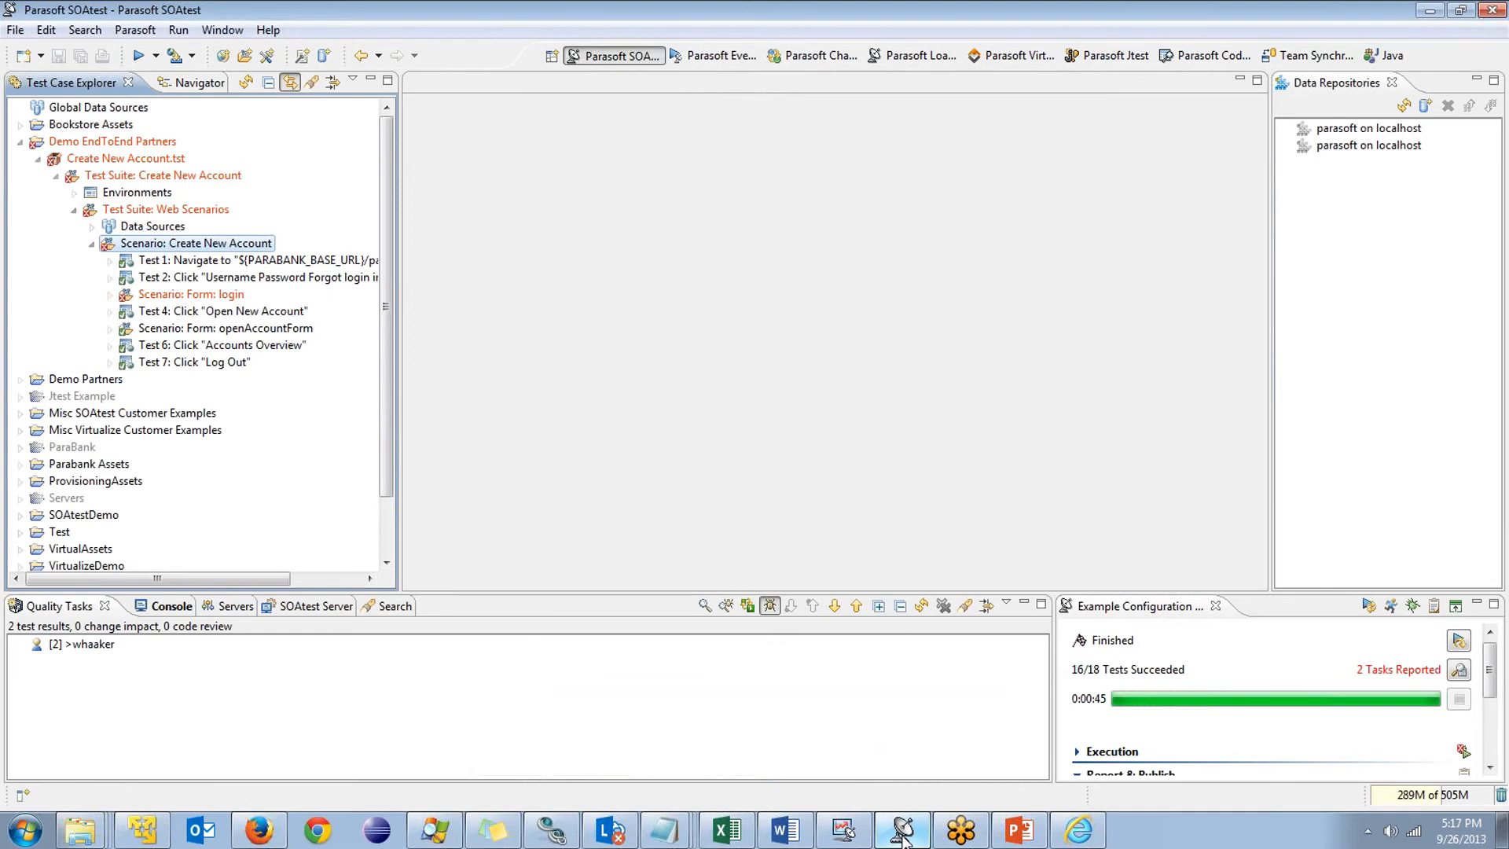
# Expand the quality tasks down to the Click "Log In" validation failures and inspect the row 2 failure's details
pyautogui.doubleClick(37, 646)
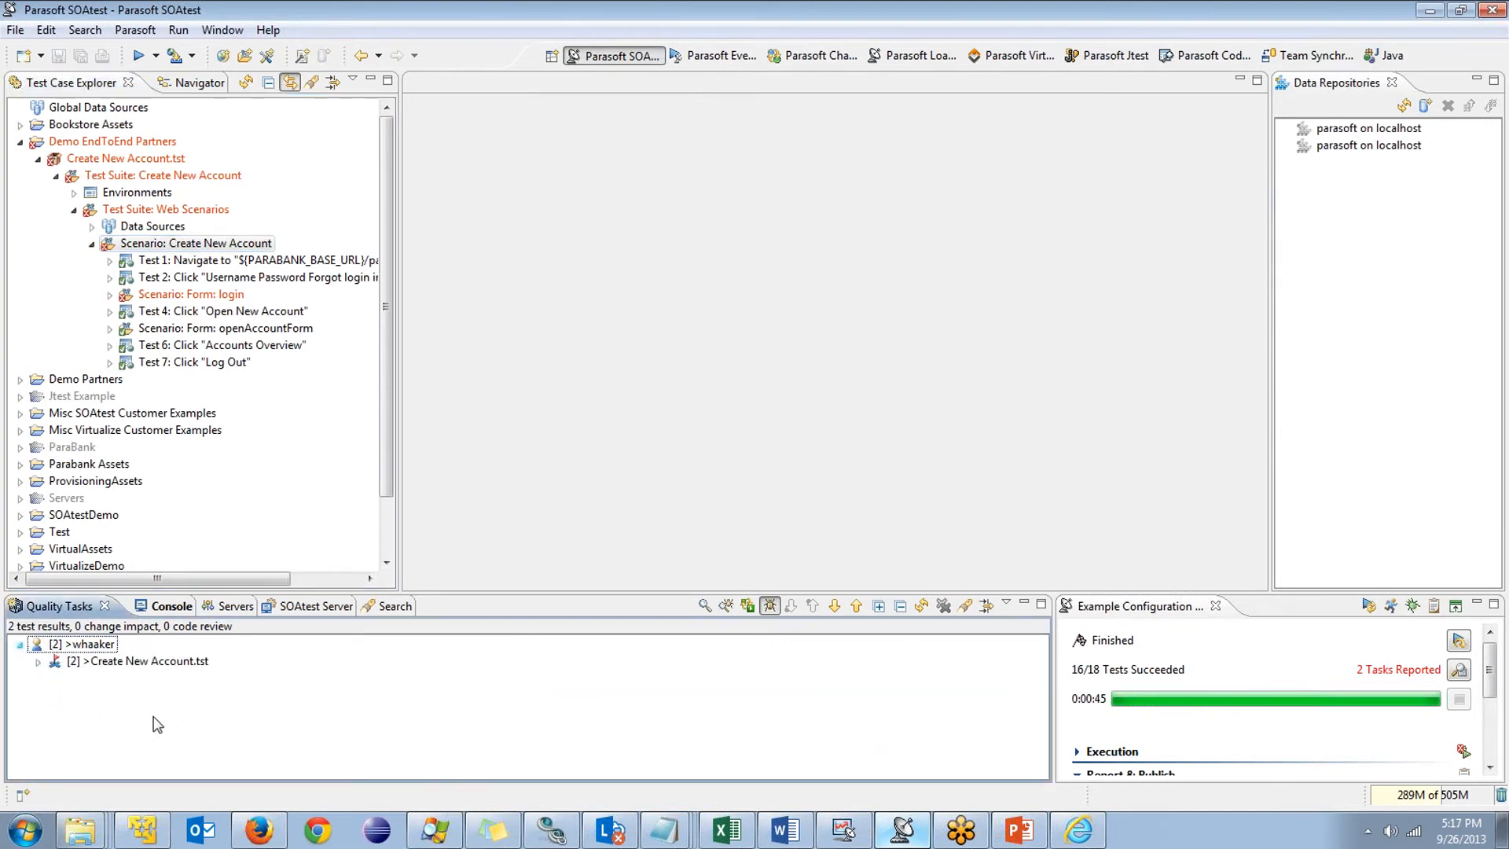
pyautogui.click(37, 661)
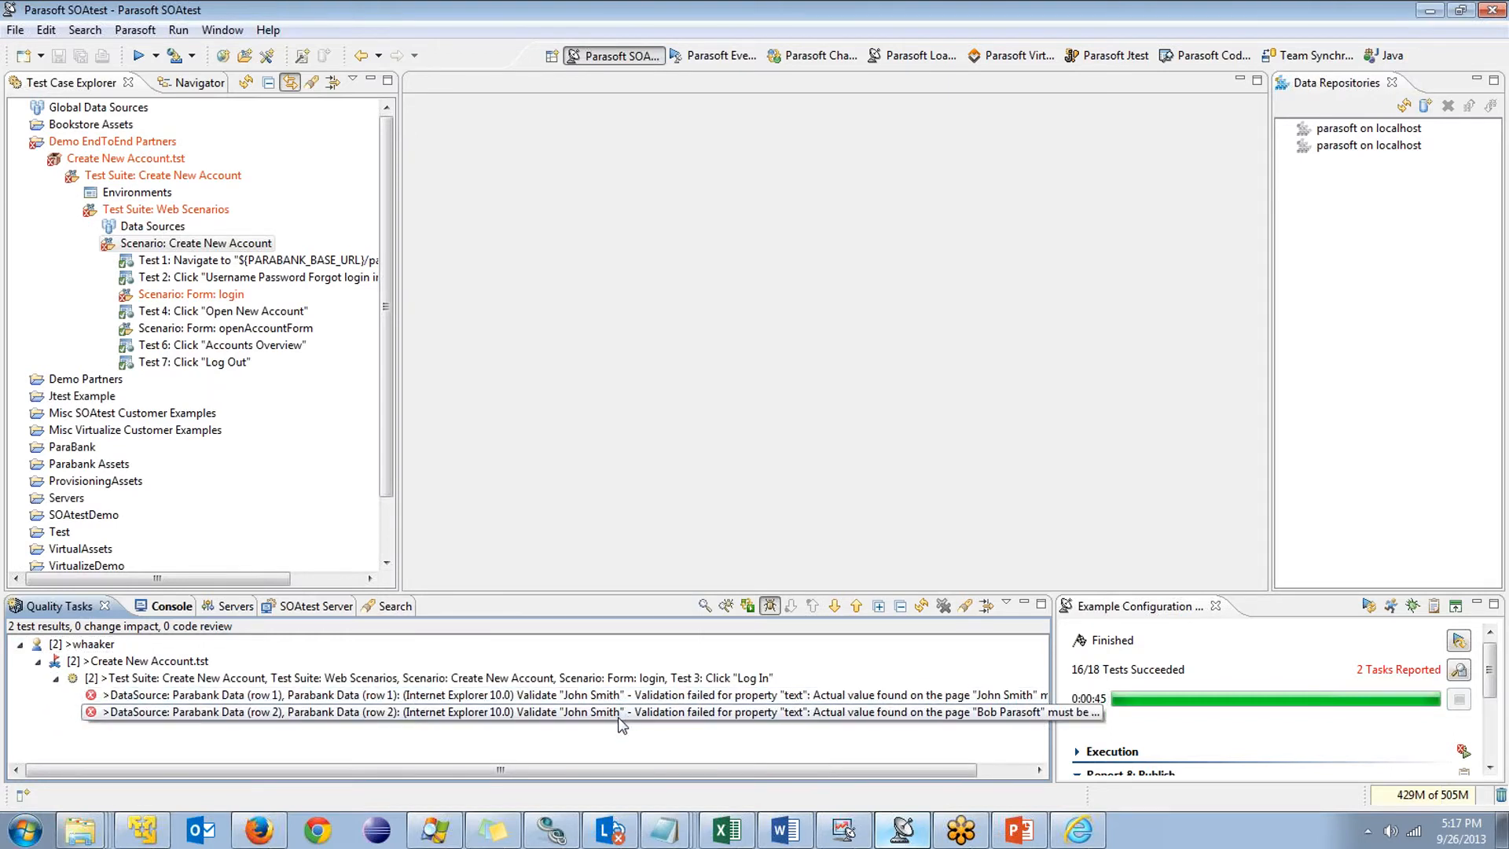
pyautogui.moveTo(399, 767); pyautogui.dragTo(499, 783)
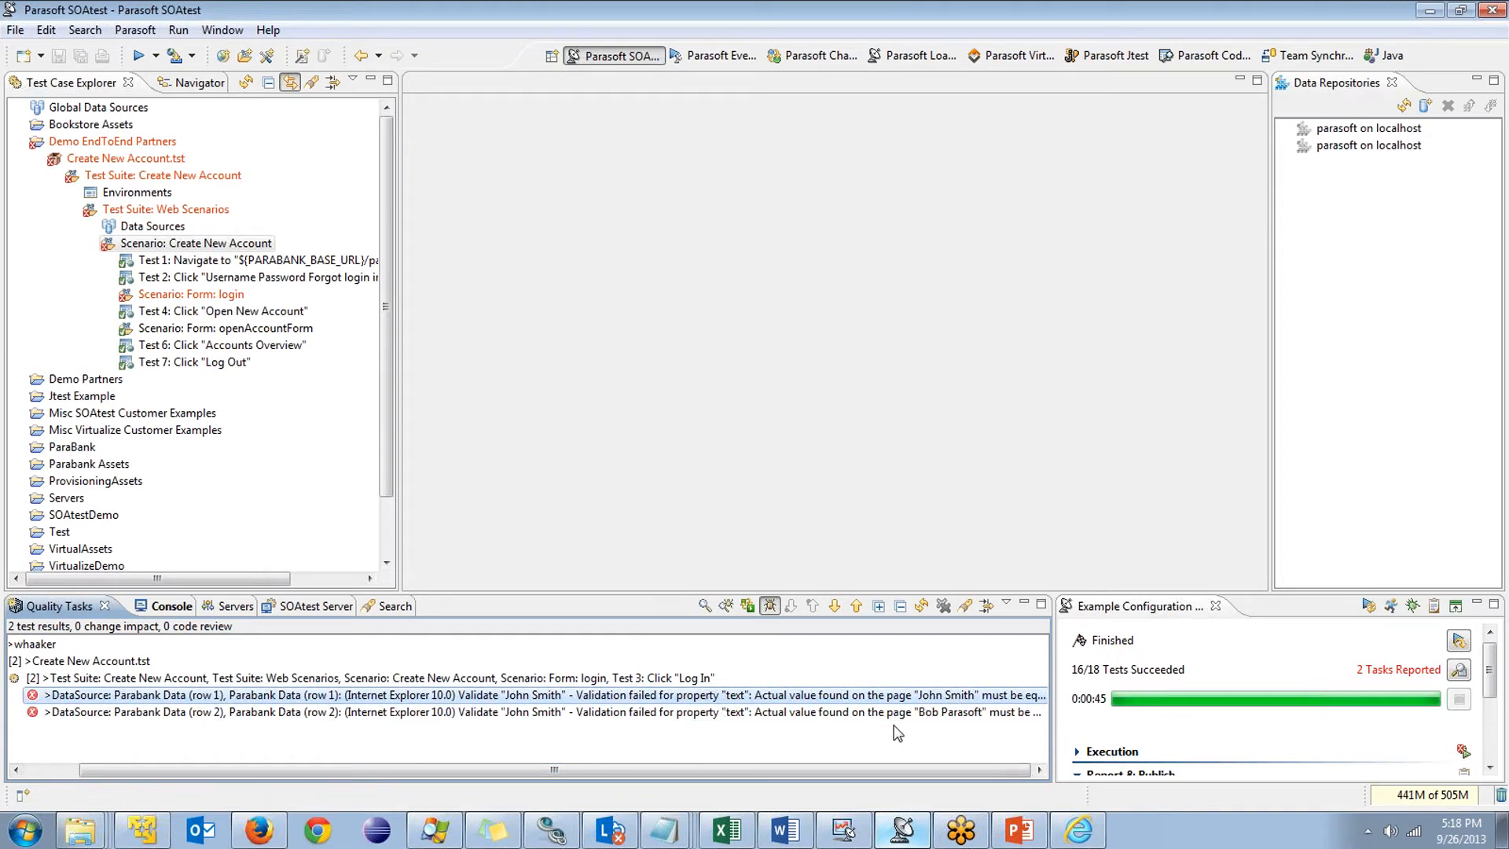
pyautogui.doubleClick(848, 713)
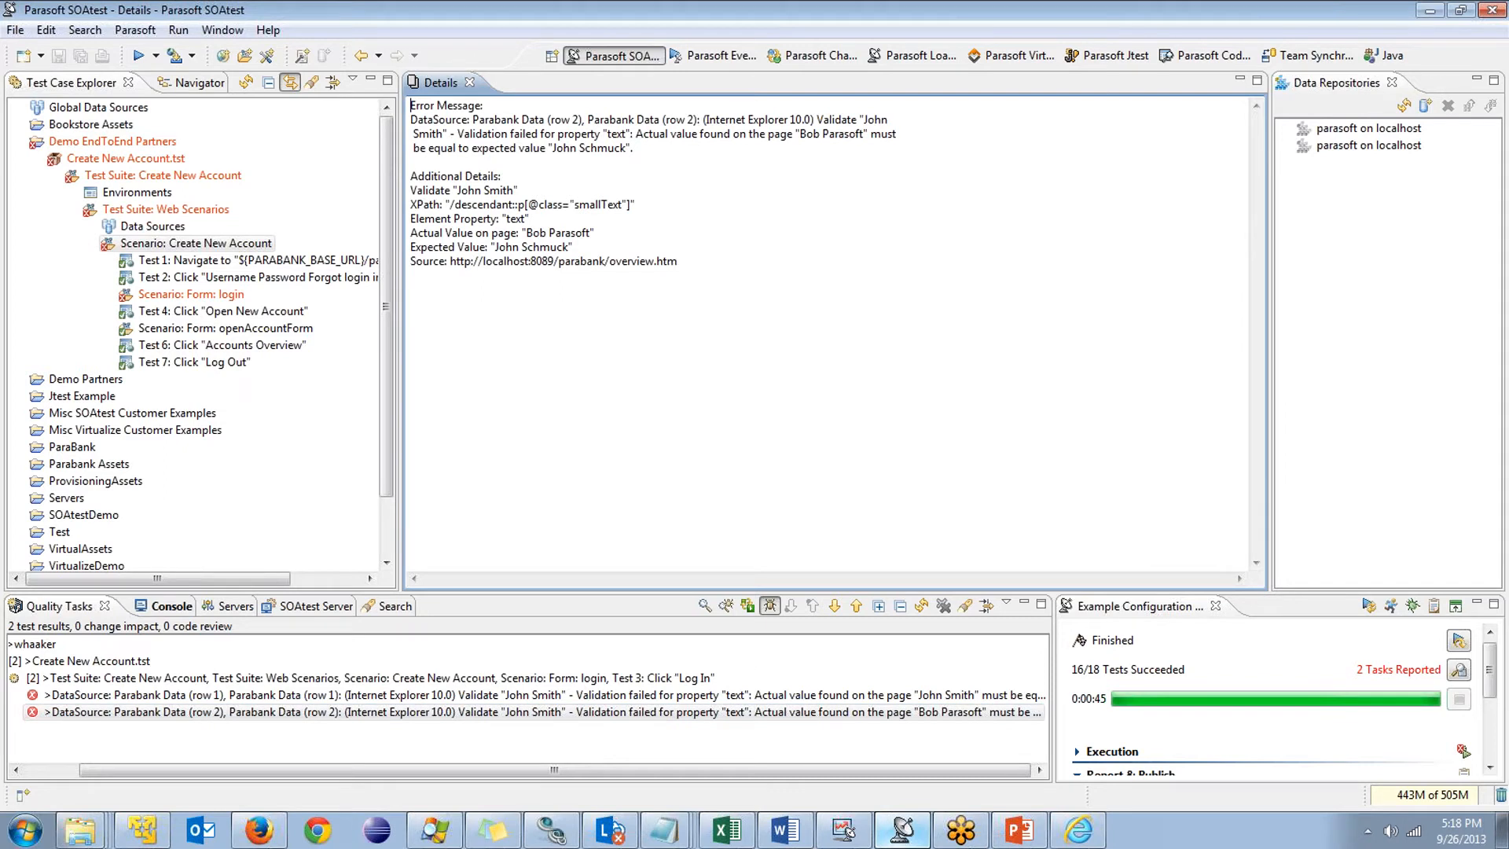
pyautogui.click(469, 81)
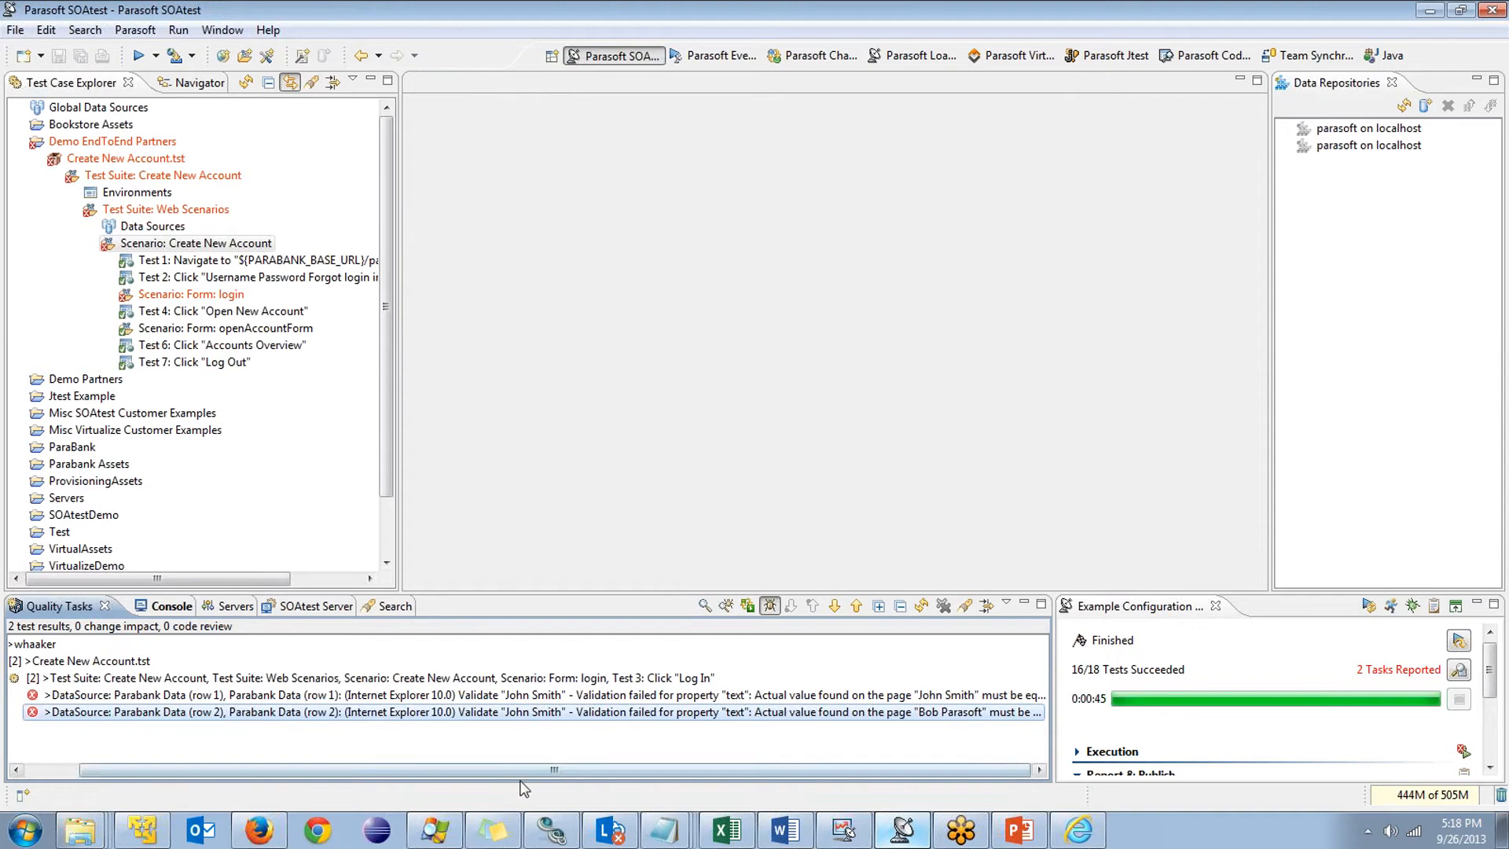
# Remove all the reported tasks from the Quality Tasks view
pyautogui.moveTo(507, 770); pyautogui.dragTo(451, 770)
pyautogui.click(941, 607)
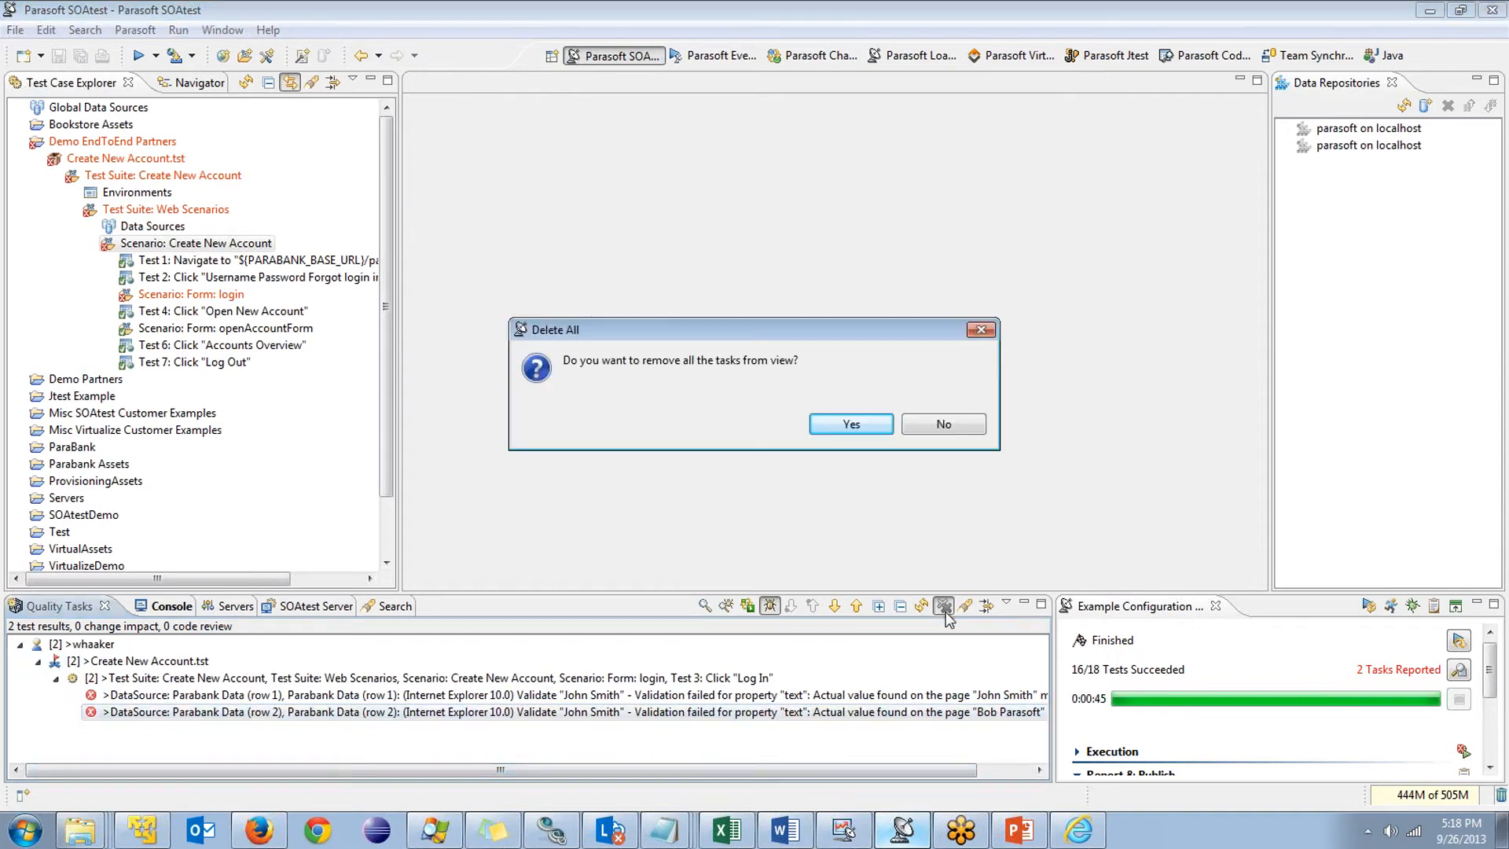
pyautogui.click(853, 425)
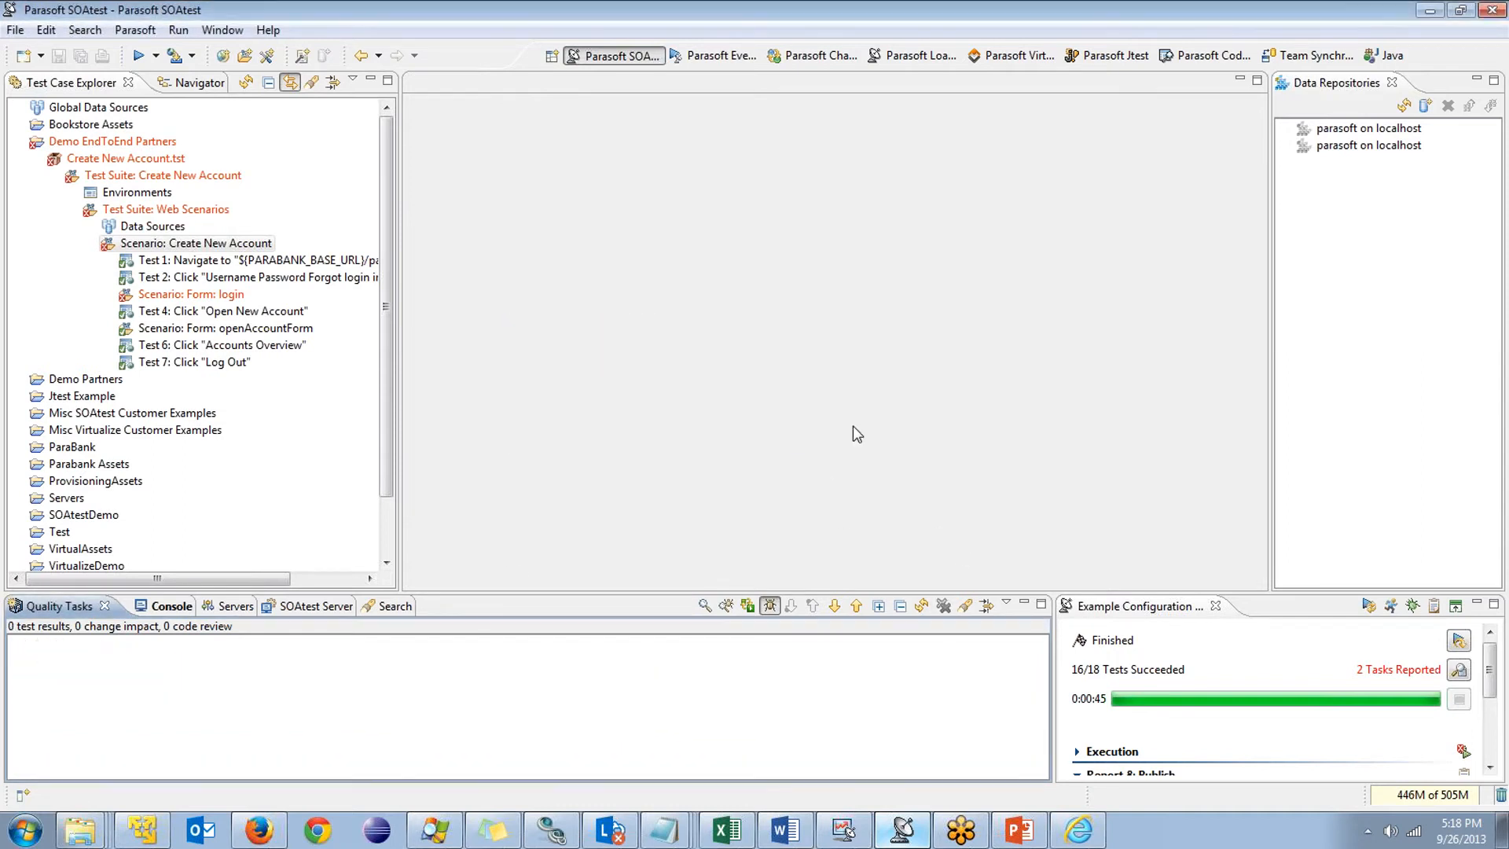
pyautogui.scroll(-1, 388, 301)
pyautogui.scroll(1, 390, 299)
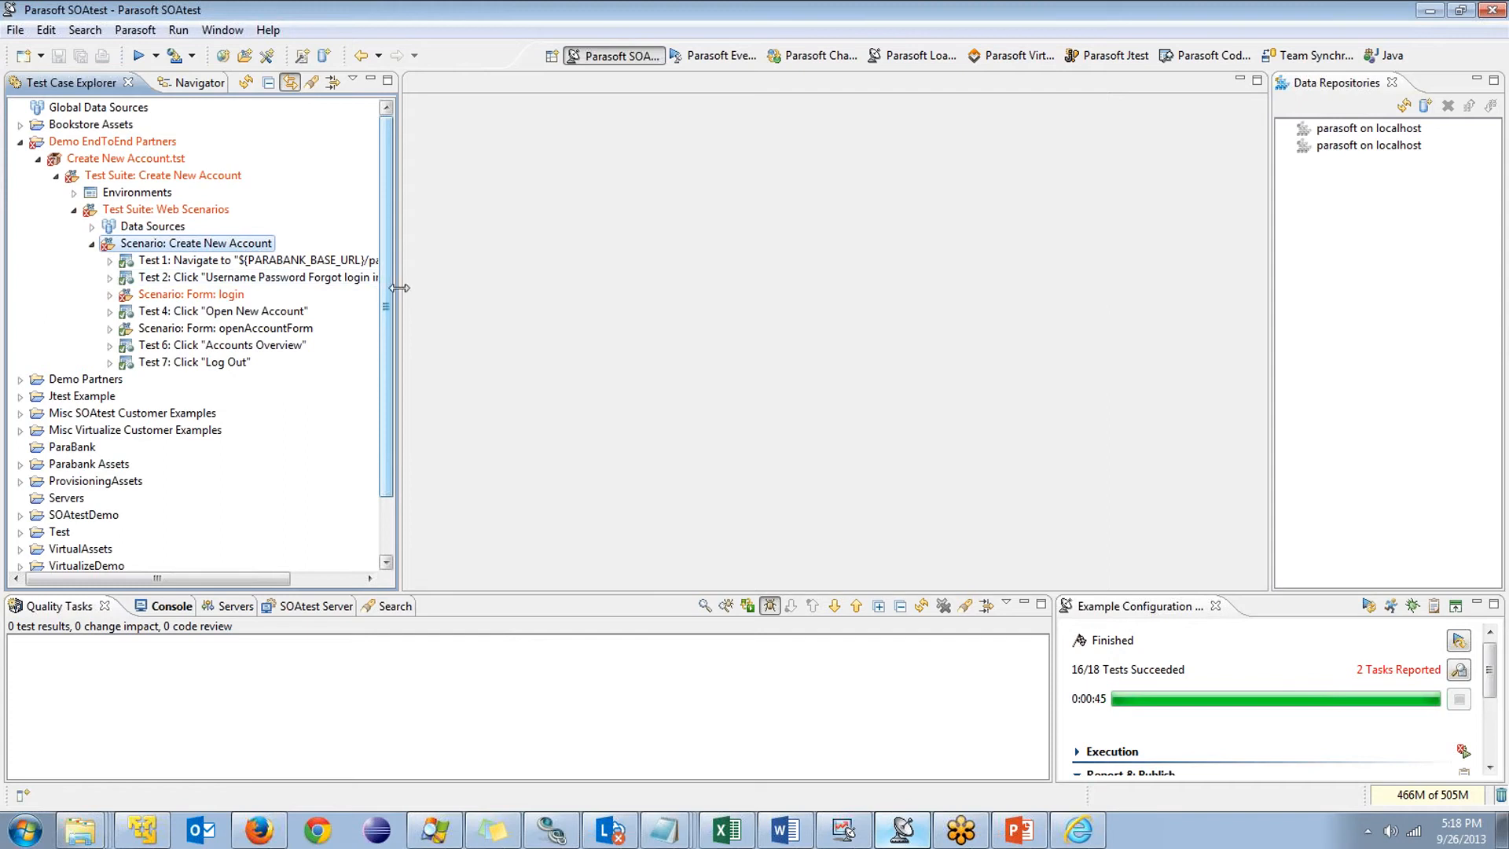
# Collapse the Create New Account scenario in the test tree
pyautogui.moveTo(400, 293)
pyautogui.mouseDown()
pyautogui.moveTo(421, 294)
pyautogui.moveTo(400, 292)
pyautogui.mouseUp()
pyautogui.scroll(-1, 388, 299)
pyautogui.scroll(1, 388, 299)
pyautogui.moveTo(221, 250)
pyautogui.click(92, 244)
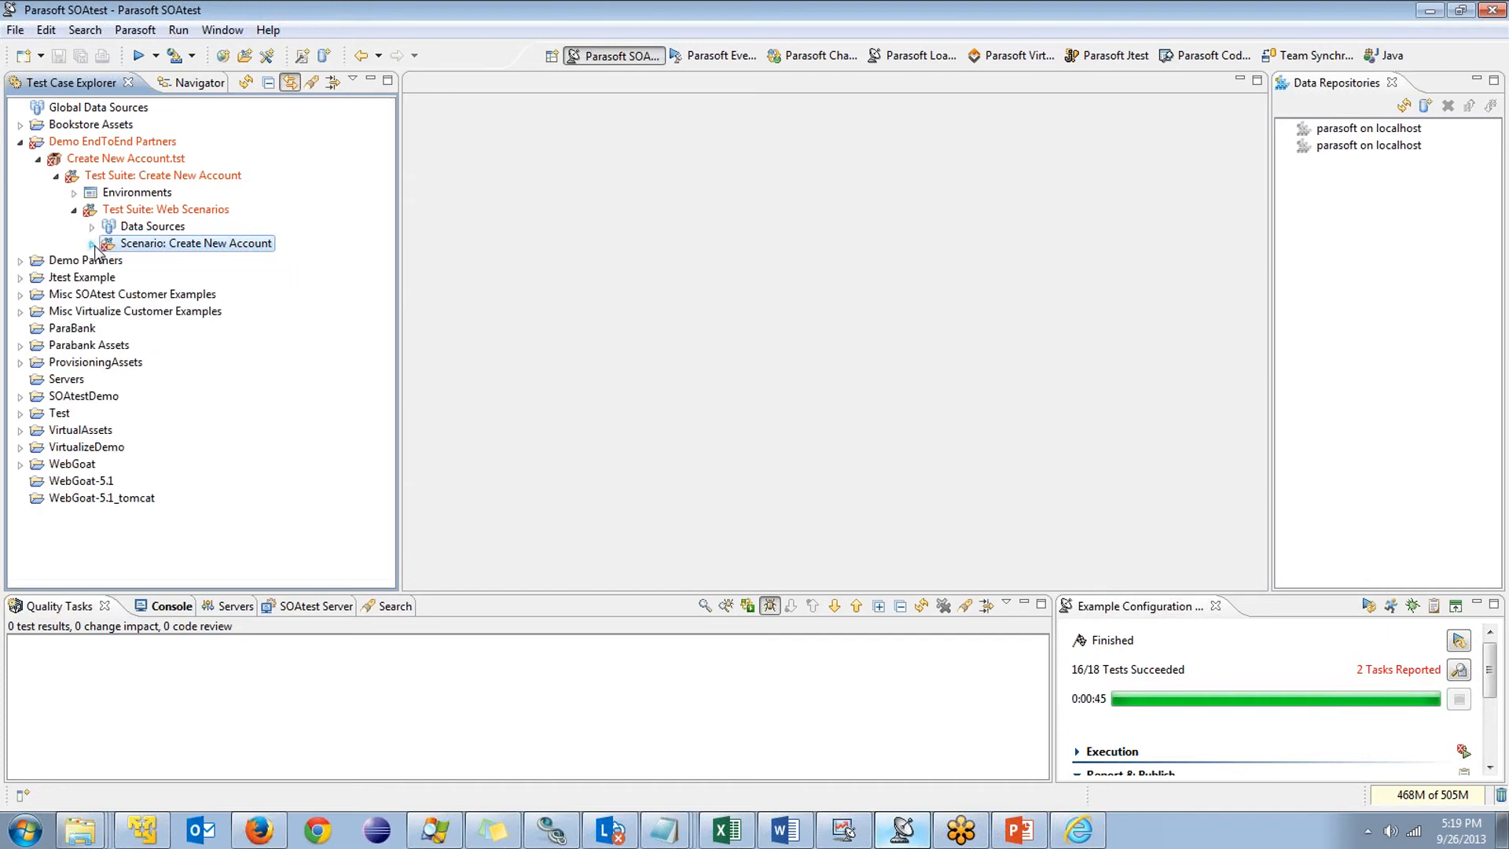
pyautogui.click(142, 210)
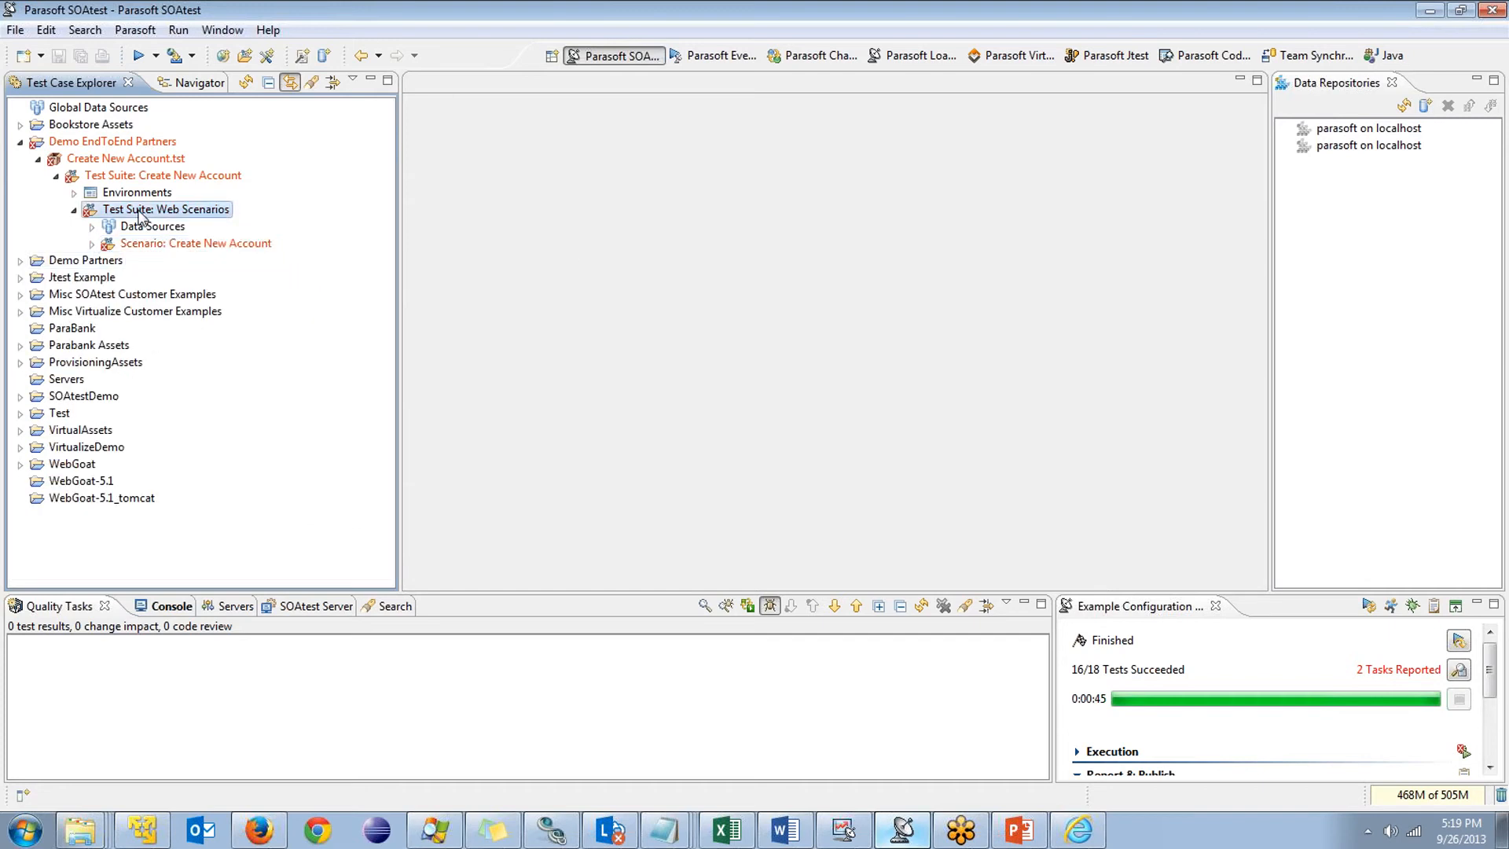
pyautogui.click(246, 55)
pyautogui.doubleClick(554, 246)
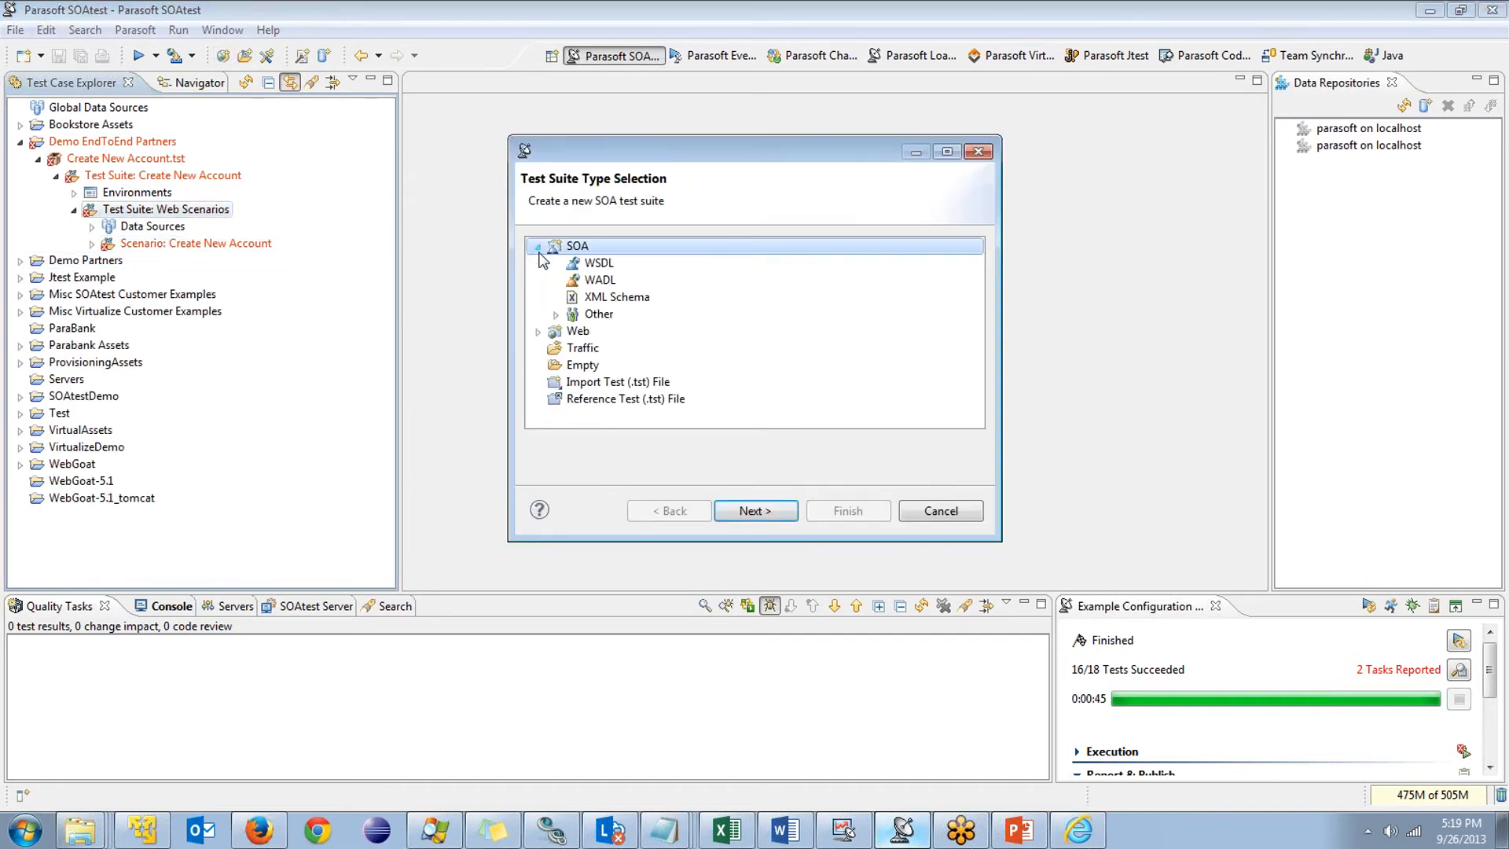
pyautogui.doubleClick(588, 264)
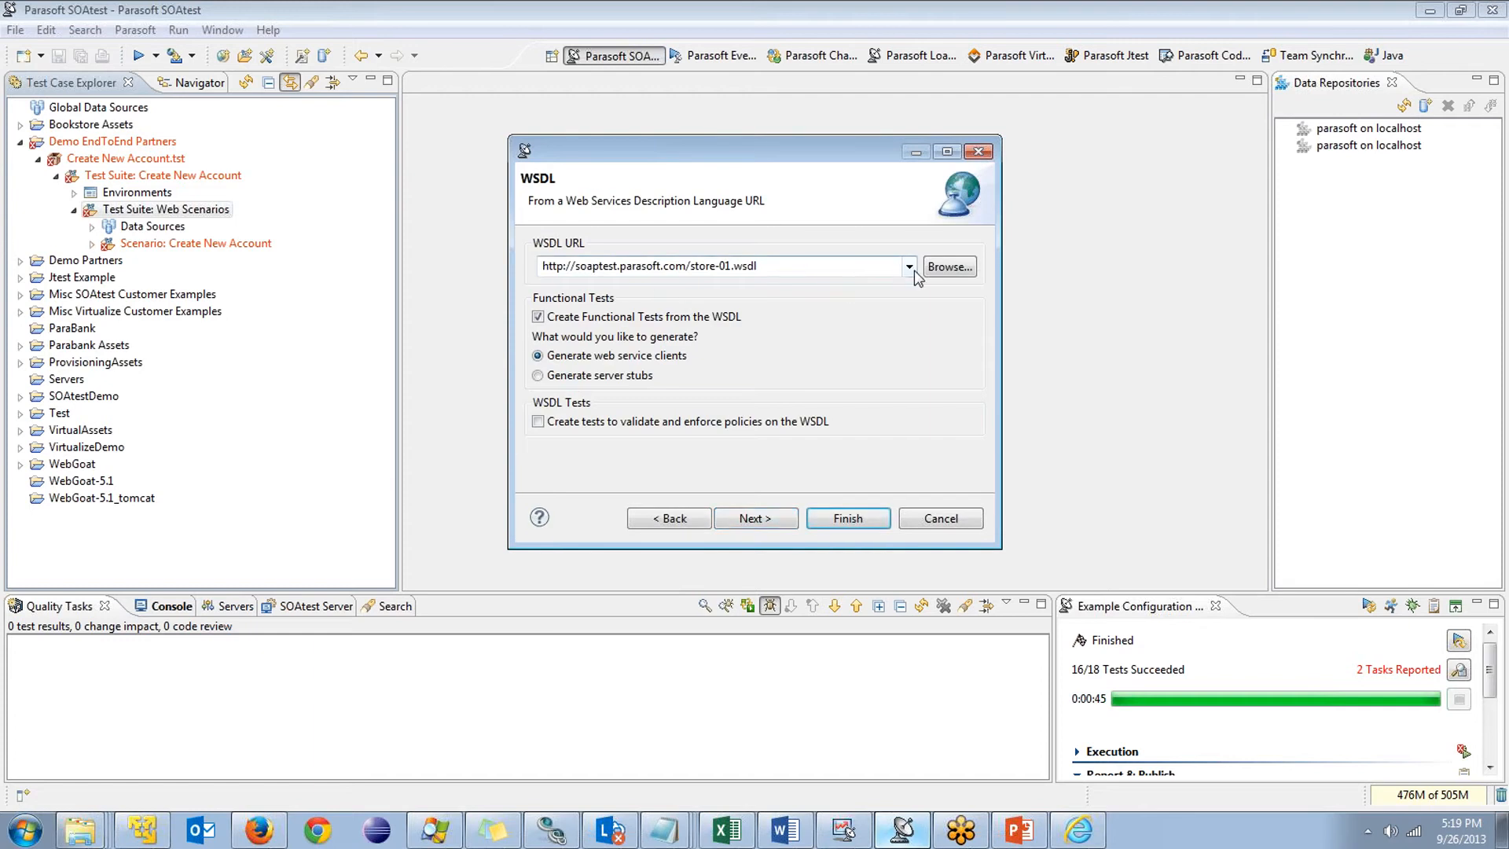
pyautogui.click(909, 267)
pyautogui.scroll(-1, 859, 433)
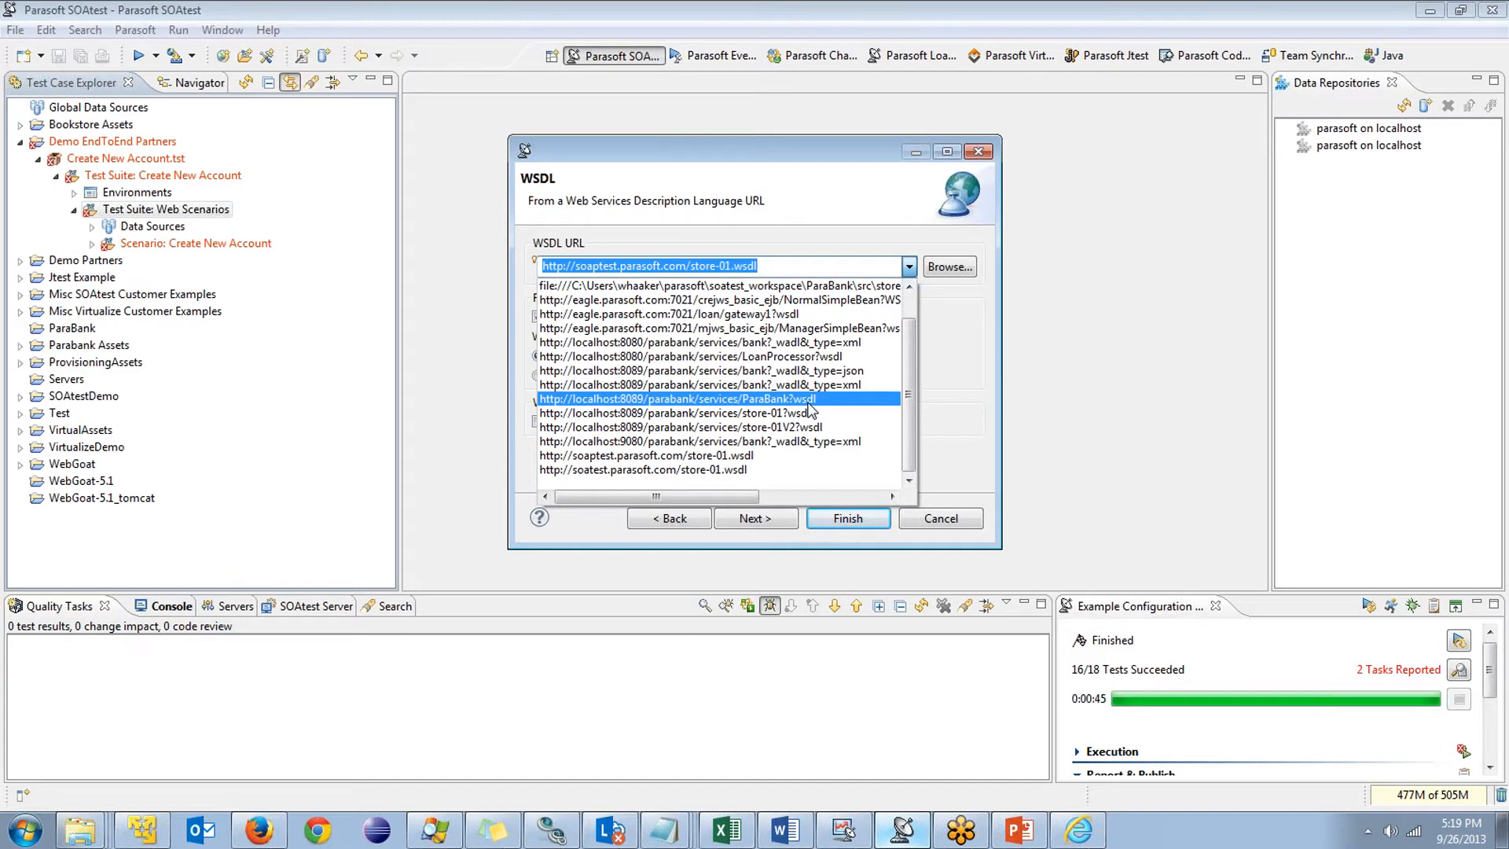
pyautogui.click(774, 400)
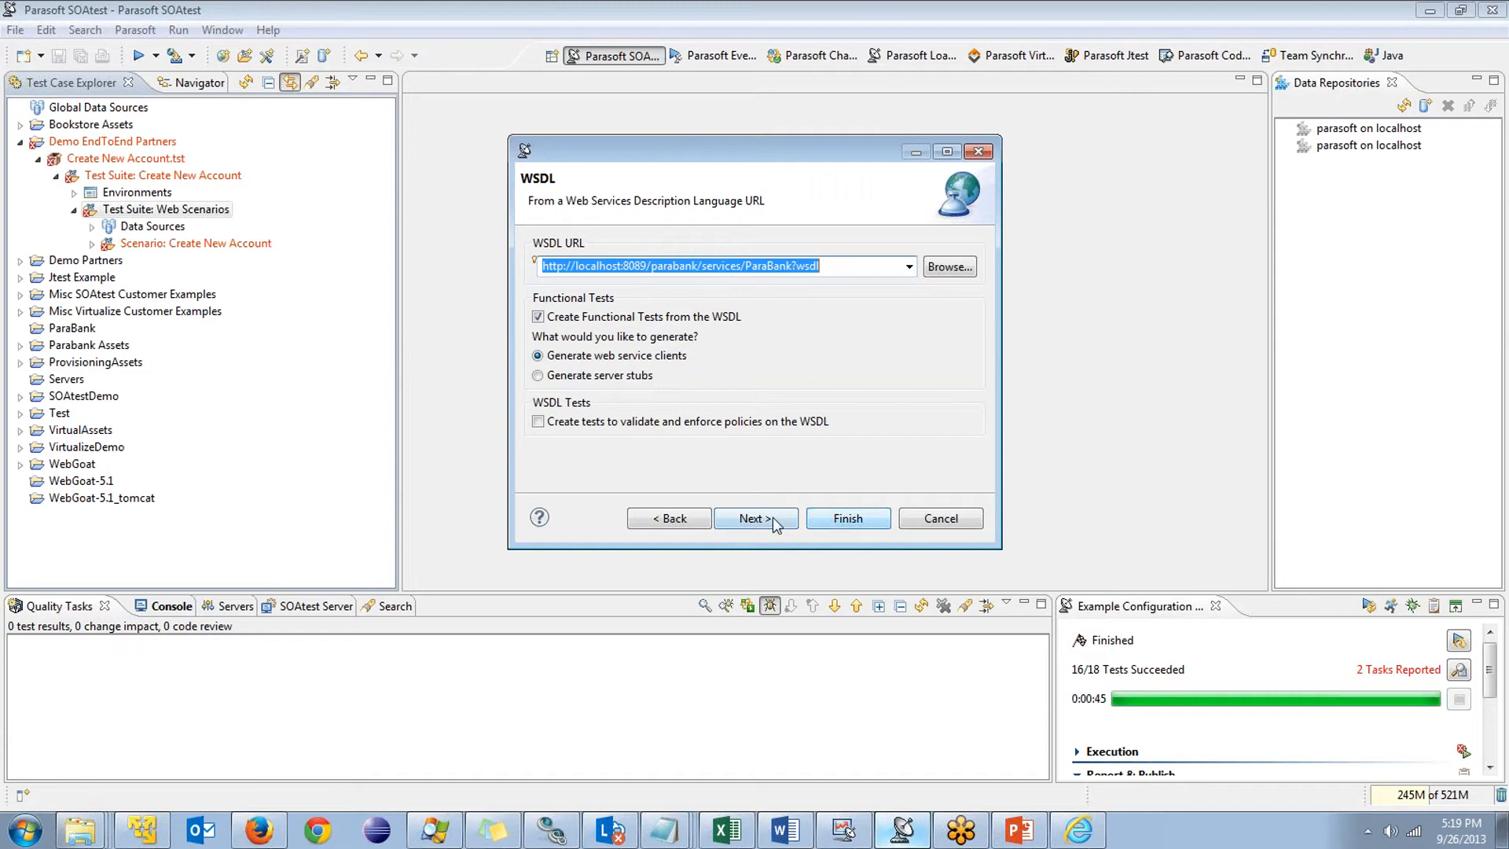
pyautogui.click(849, 518)
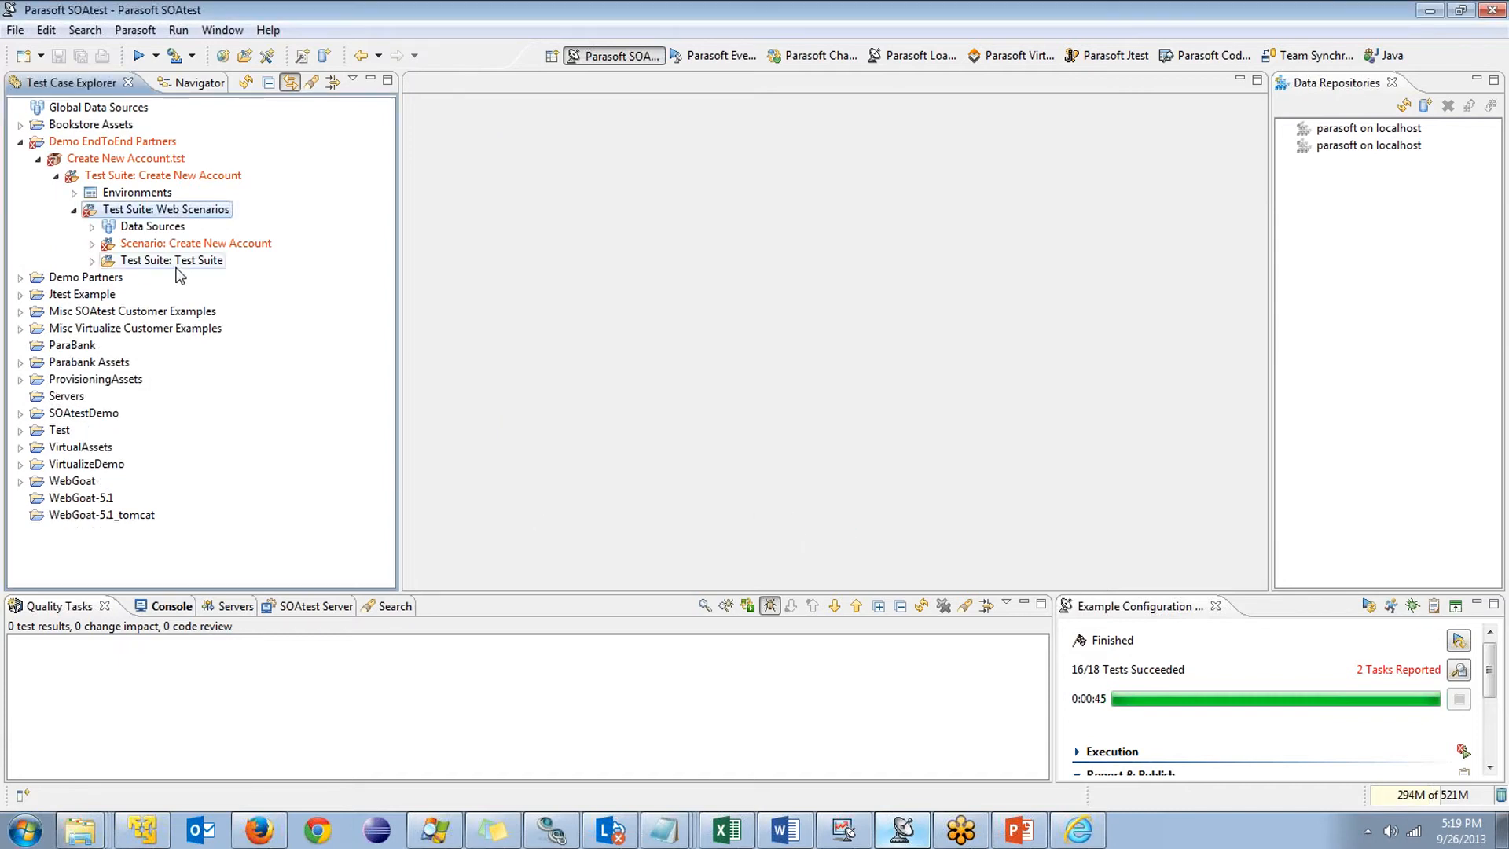
# Expand the generated test suite and look through its ParaBankServiceImplPort operation tests, from getAccount to withdraw
pyautogui.click(92, 261)
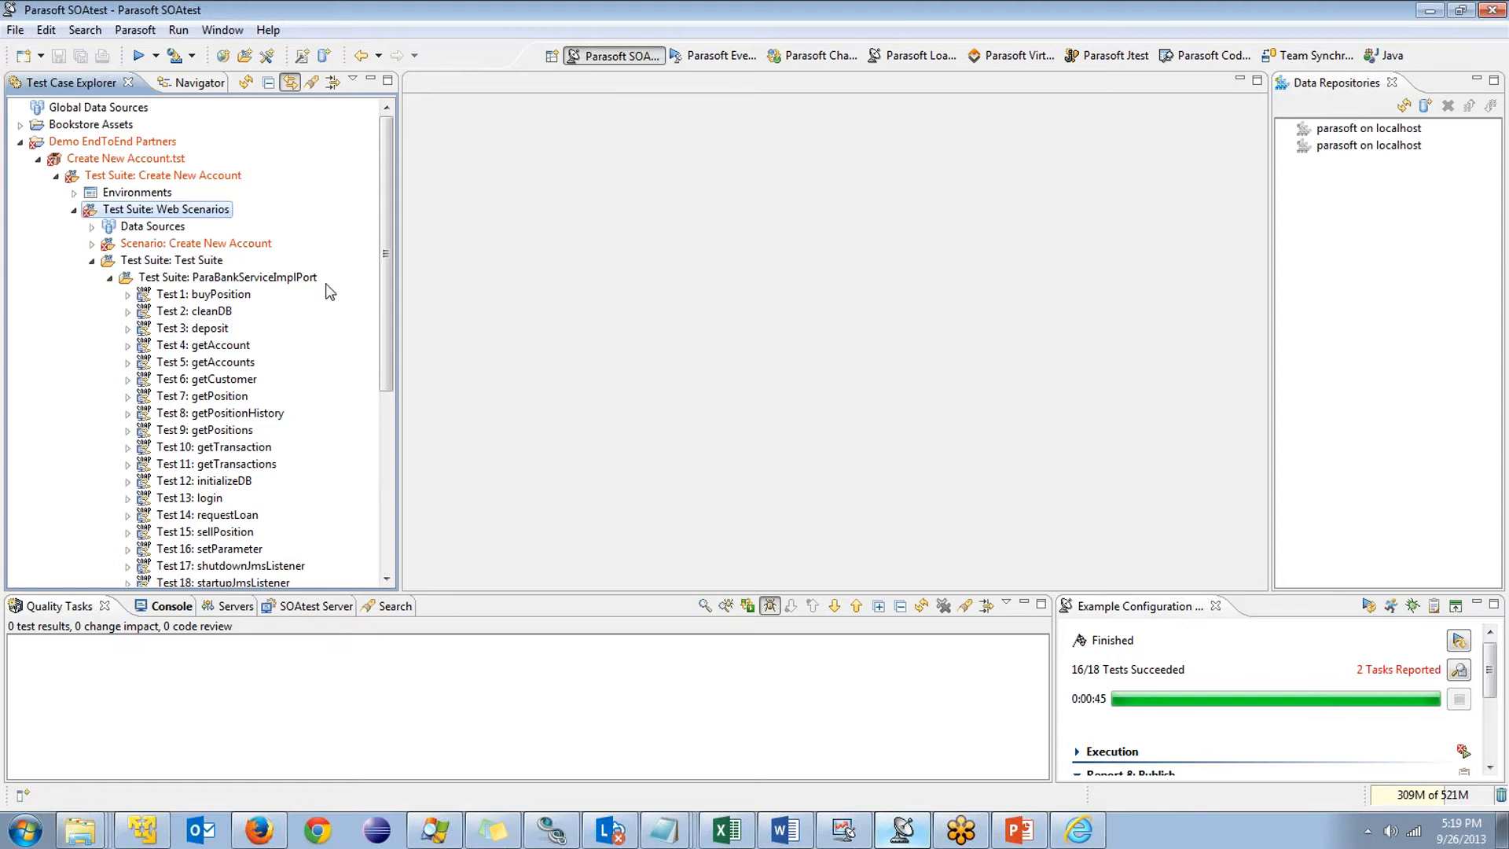
pyautogui.scroll(-1, 382, 276)
pyautogui.moveTo(383, 277)
pyautogui.mouseDown()
pyautogui.moveTo(371, 310)
pyautogui.moveTo(371, 297)
pyautogui.mouseUp()
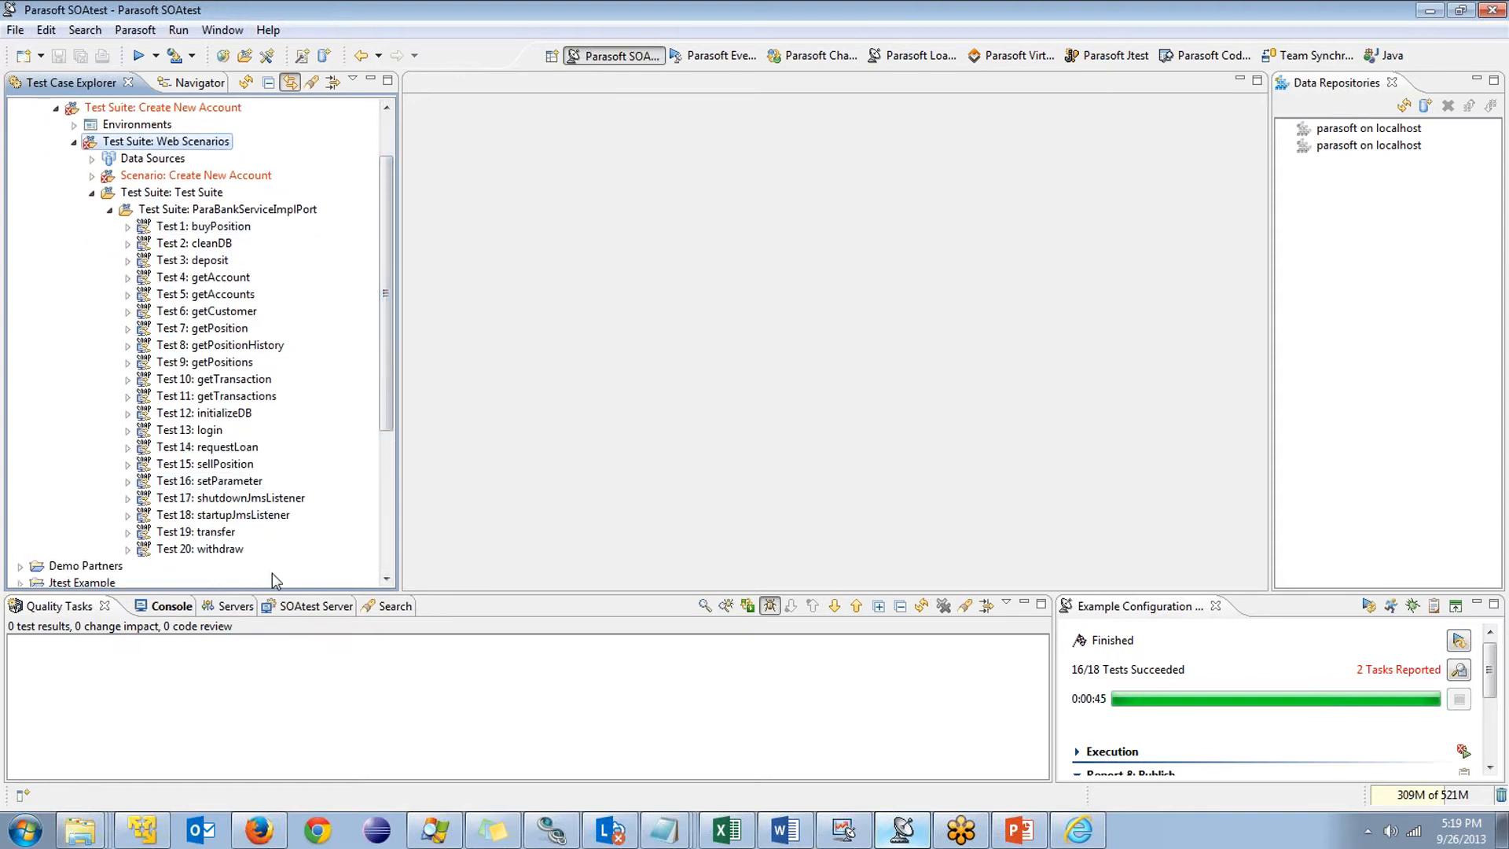
pyautogui.click(244, 264)
pyautogui.click(237, 283)
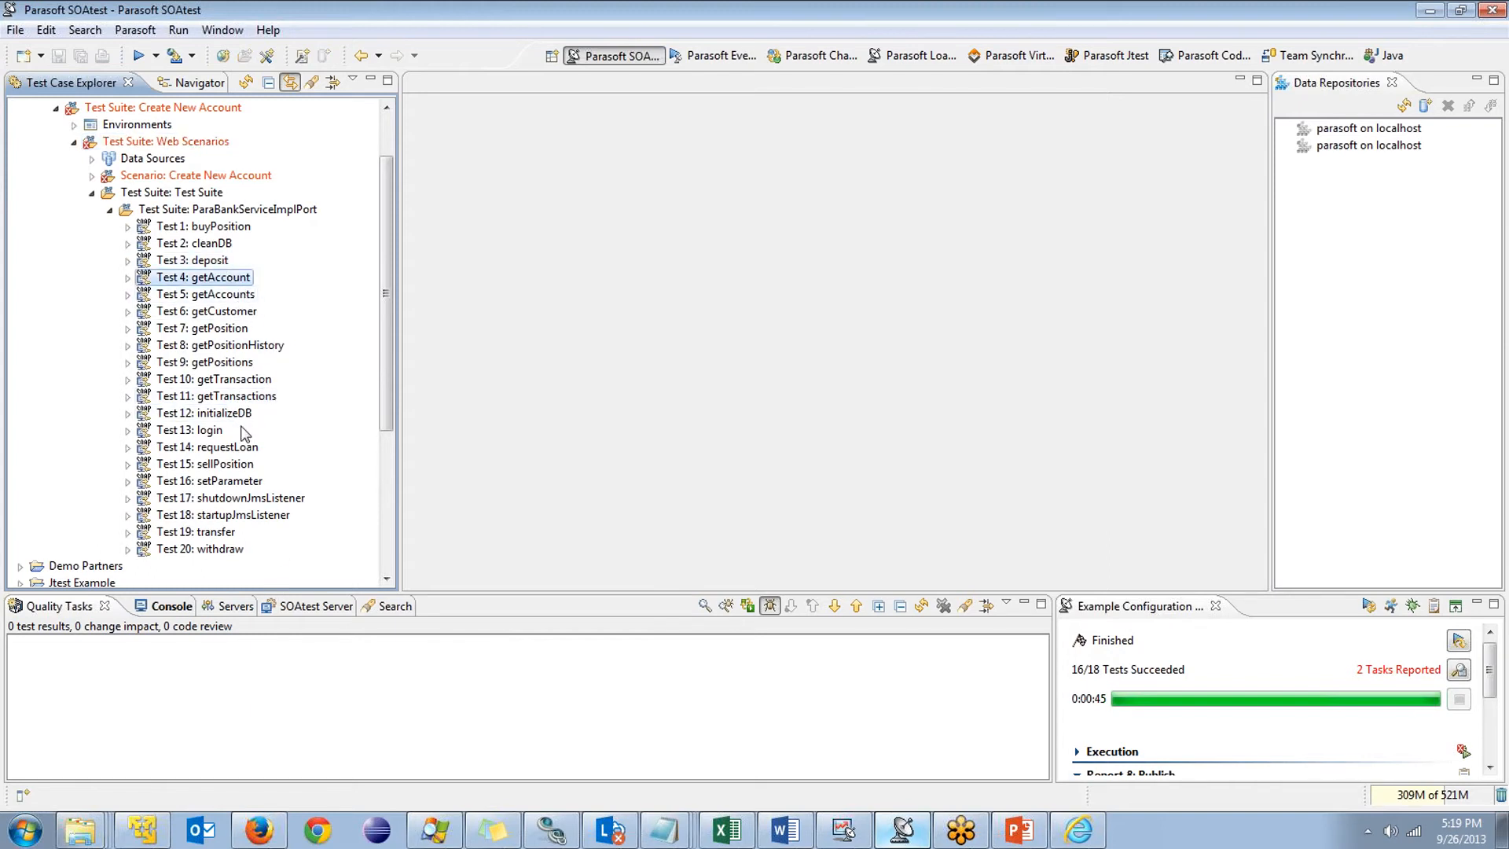
pyautogui.click(216, 550)
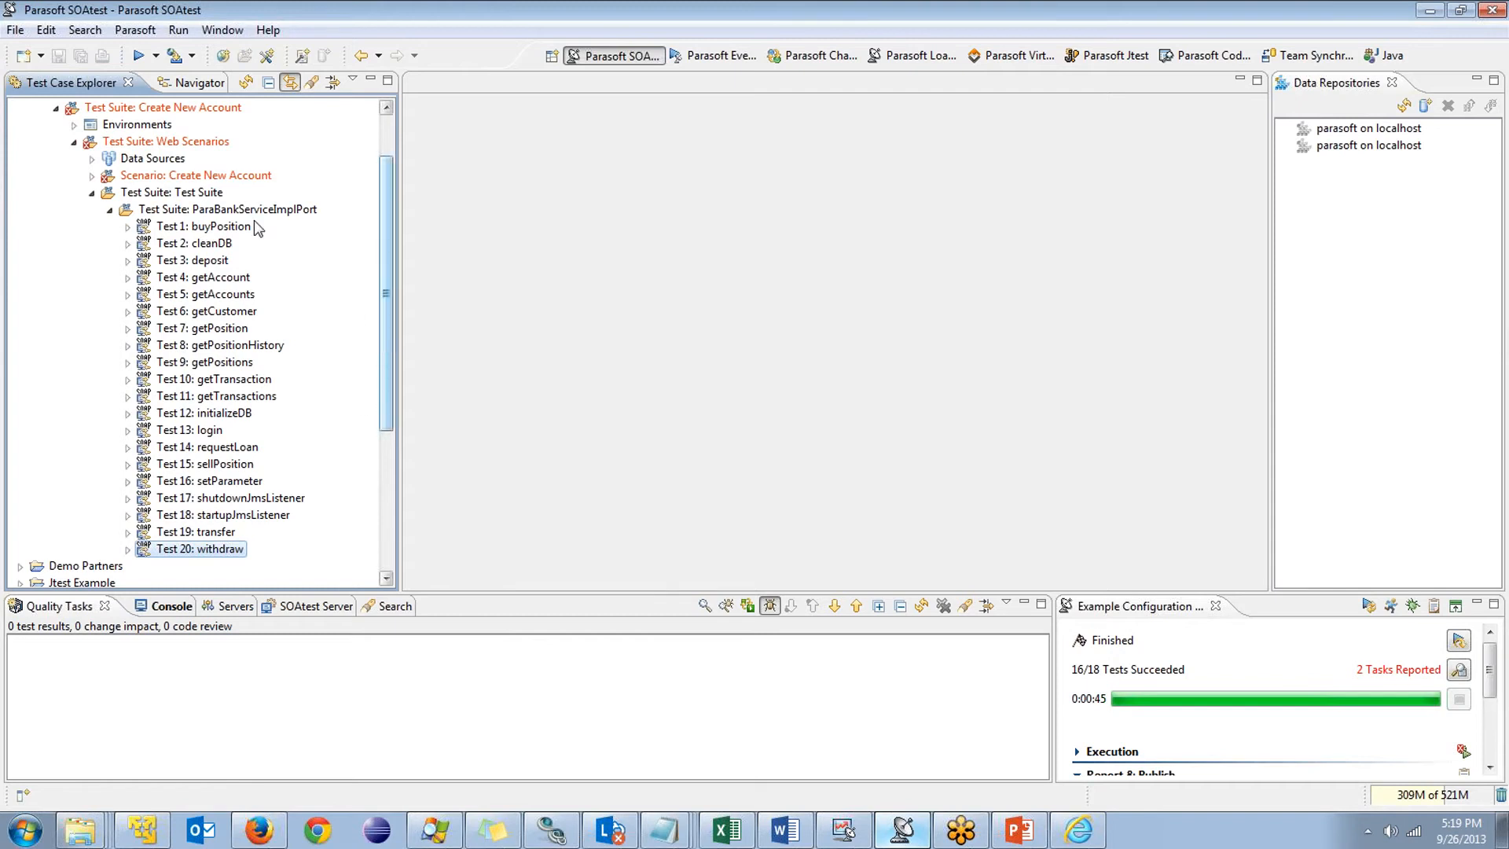
# Add an empty test suite inside the generated Test Suite, name it Validate Deposit, and save it
pyautogui.click(179, 193)
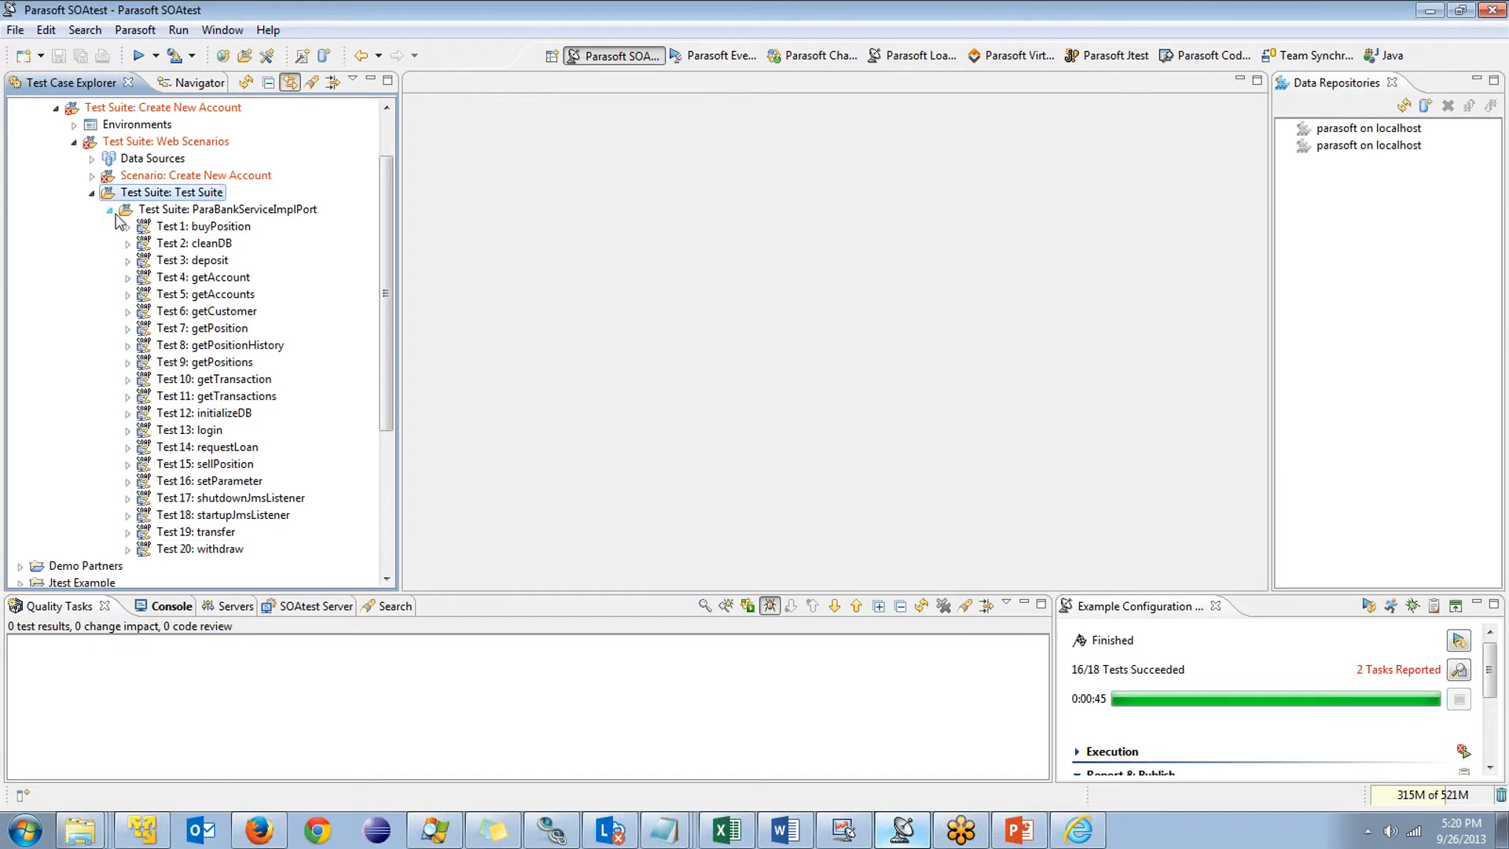
pyautogui.click(246, 63)
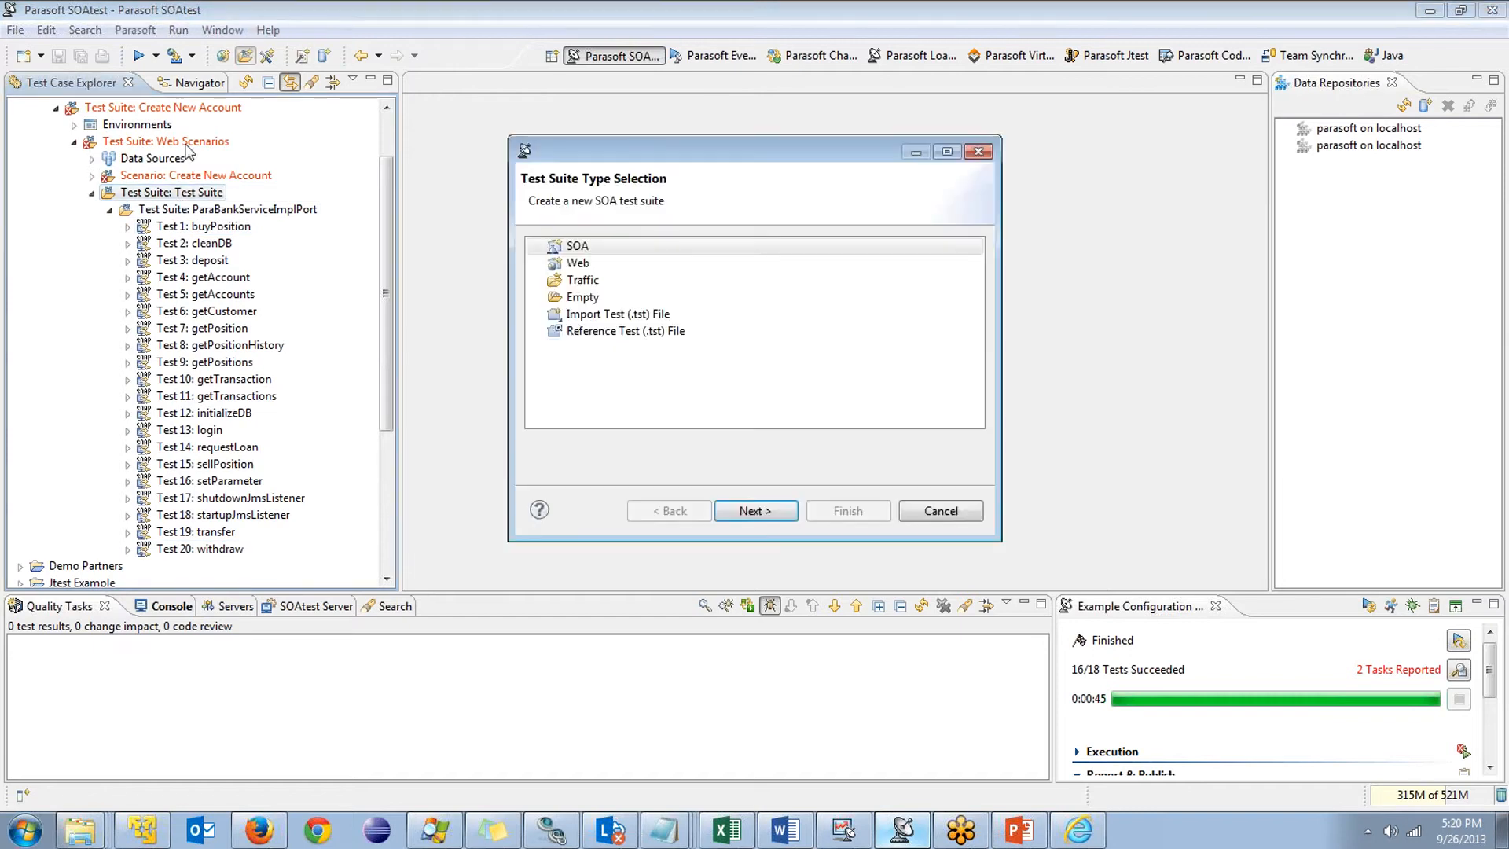
pyautogui.click(586, 297)
pyautogui.click(848, 511)
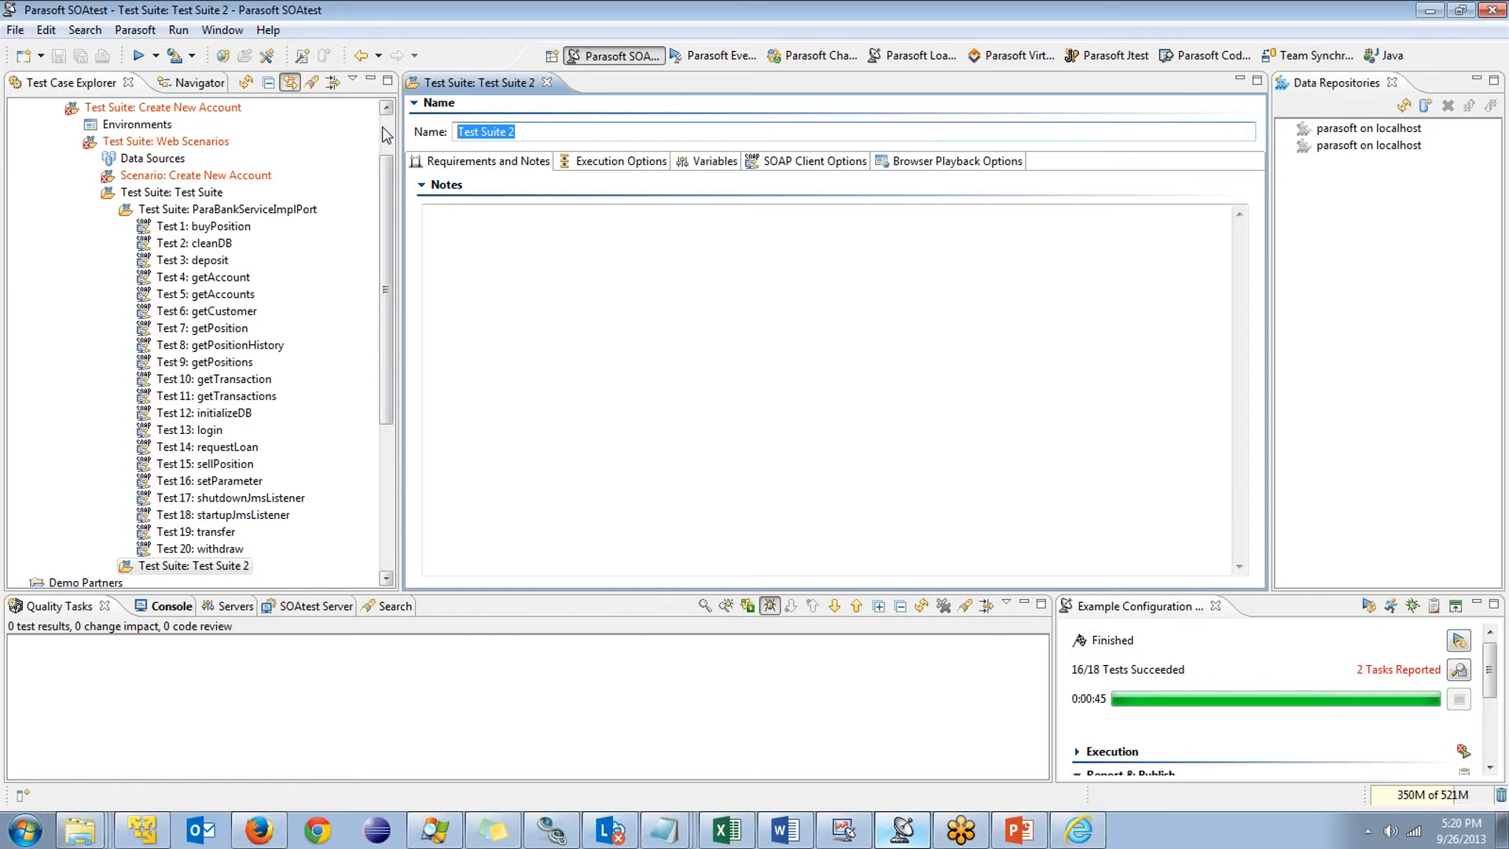
pyautogui.write('Validate')
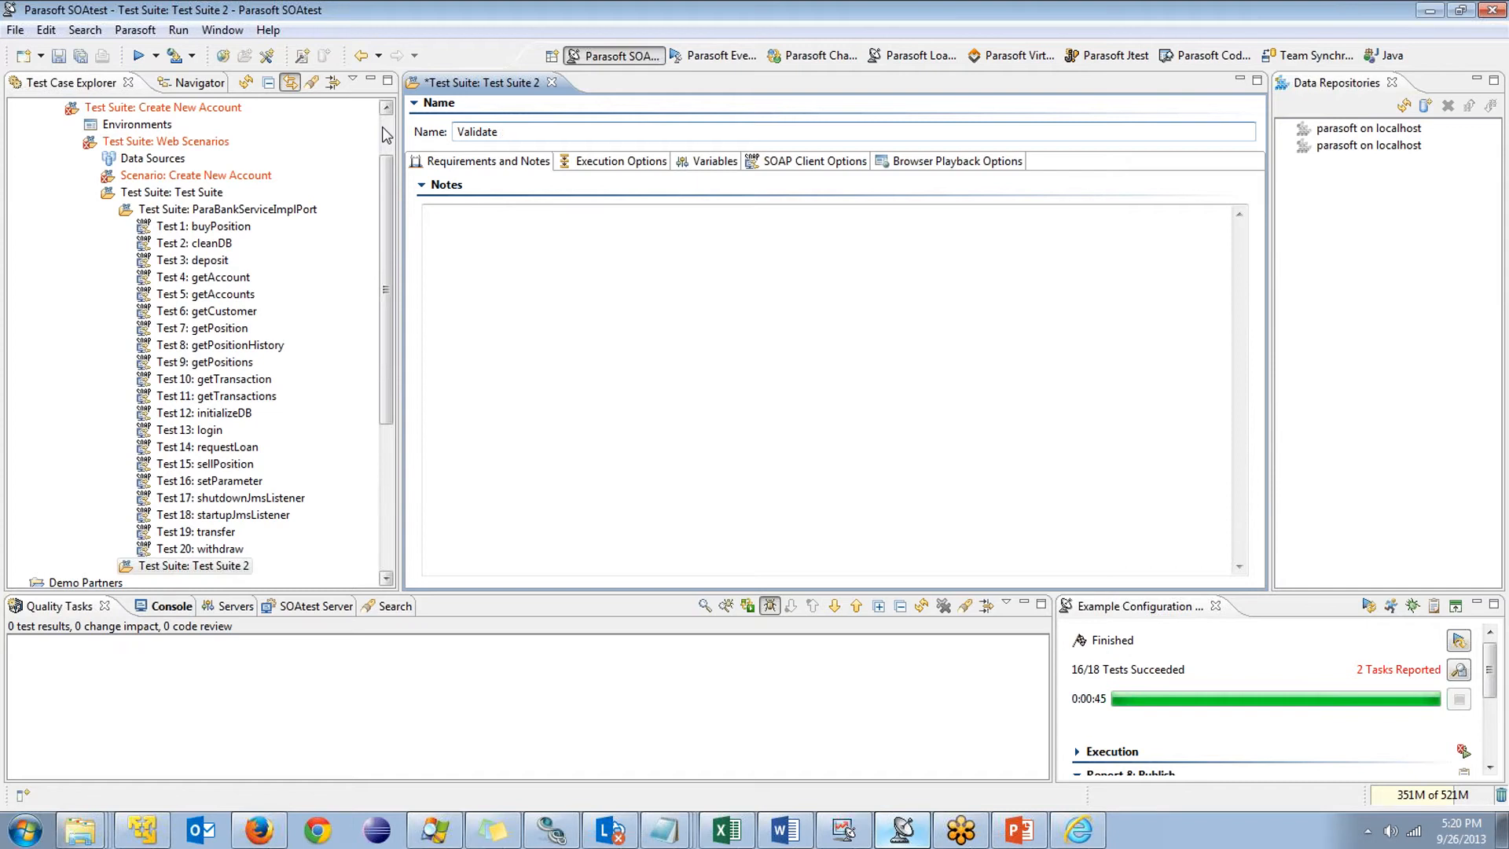
pyautogui.write('it')
pyautogui.hotkey('ctrl', 's')
# Copy the getAccount test, the deposit test and getAccount a second time from ParaBankServiceImplPort into the Validate Deposit suite
pyautogui.moveTo(386, 226); pyautogui.dragTo(380, 272)
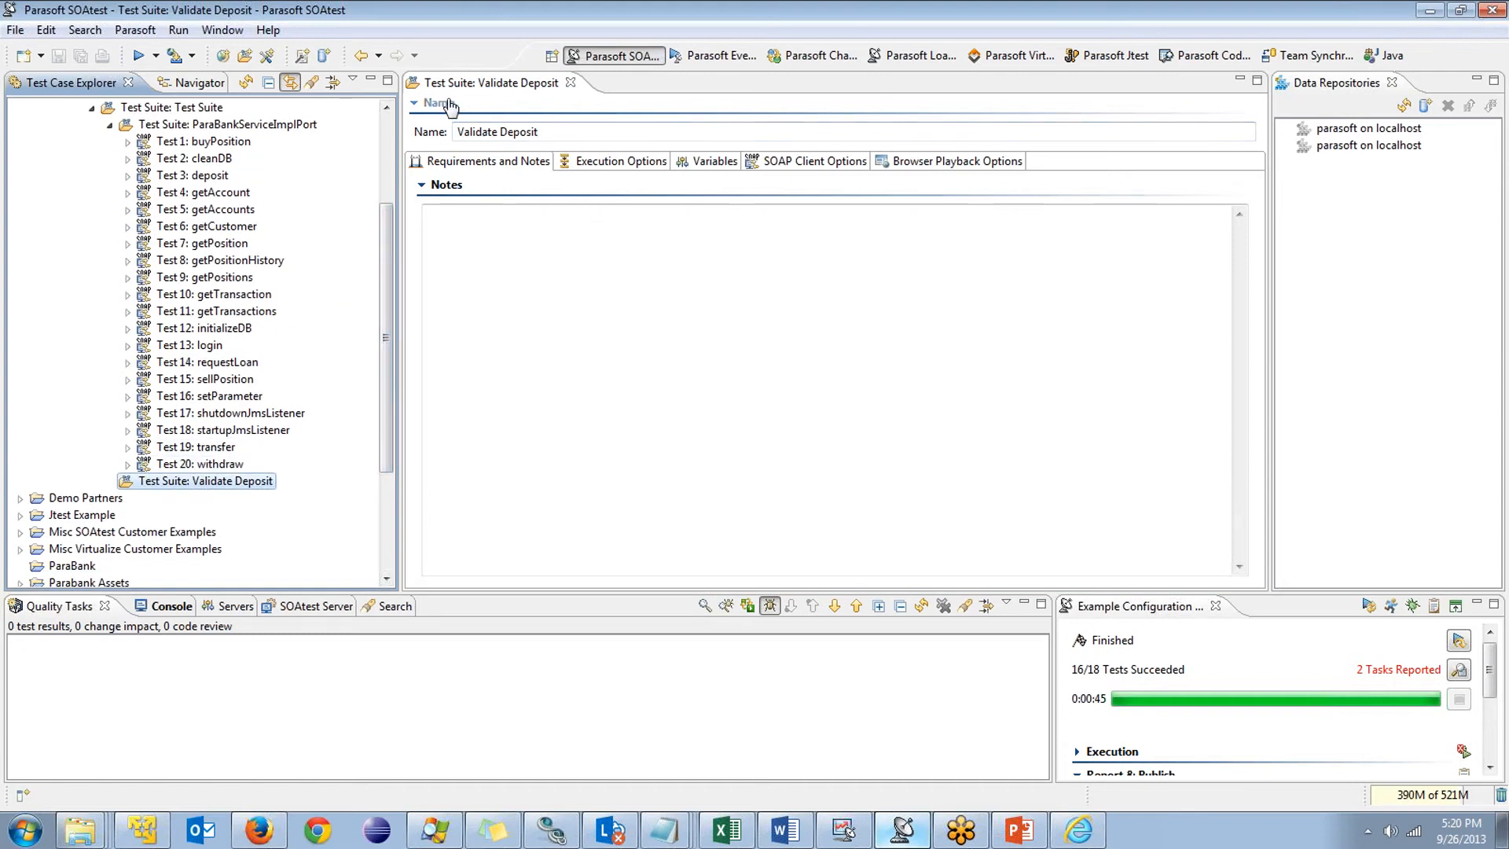
pyautogui.moveTo(391, 267); pyautogui.dragTo(389, 262)
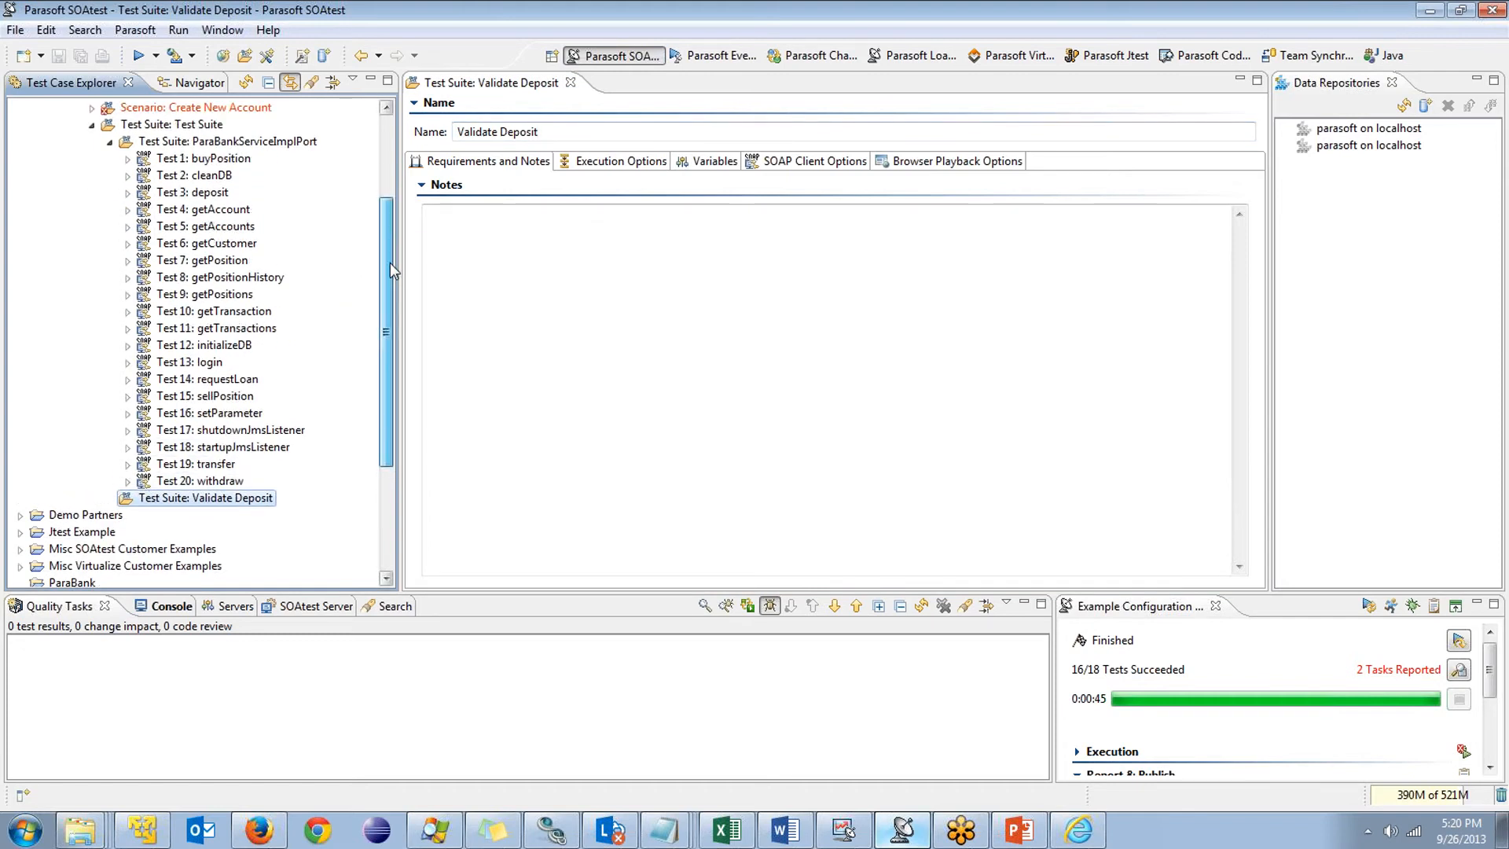
pyautogui.click(218, 210)
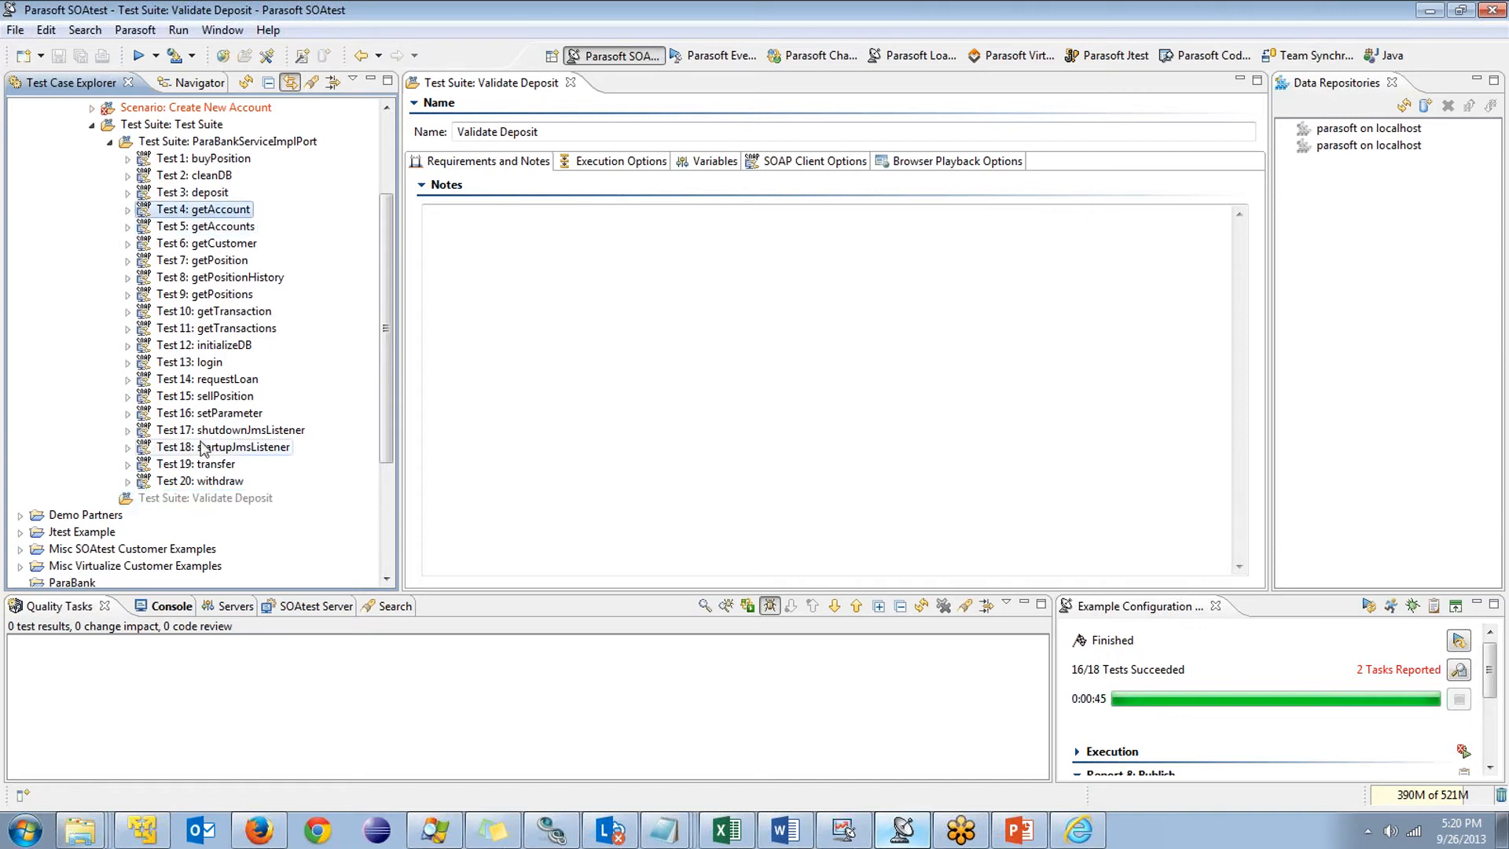
pyautogui.click(197, 498)
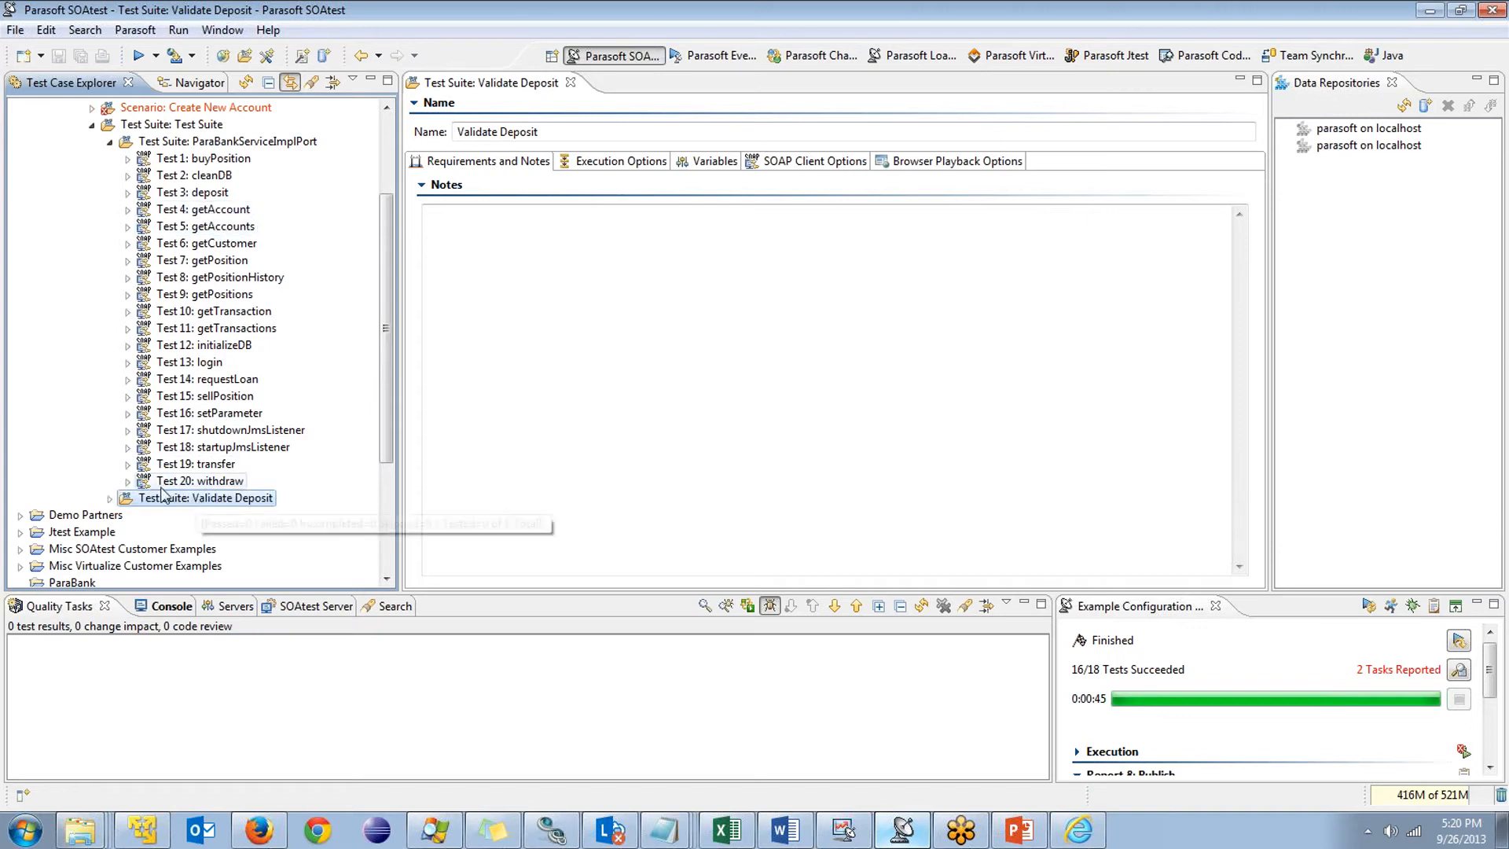
pyautogui.click(110, 500)
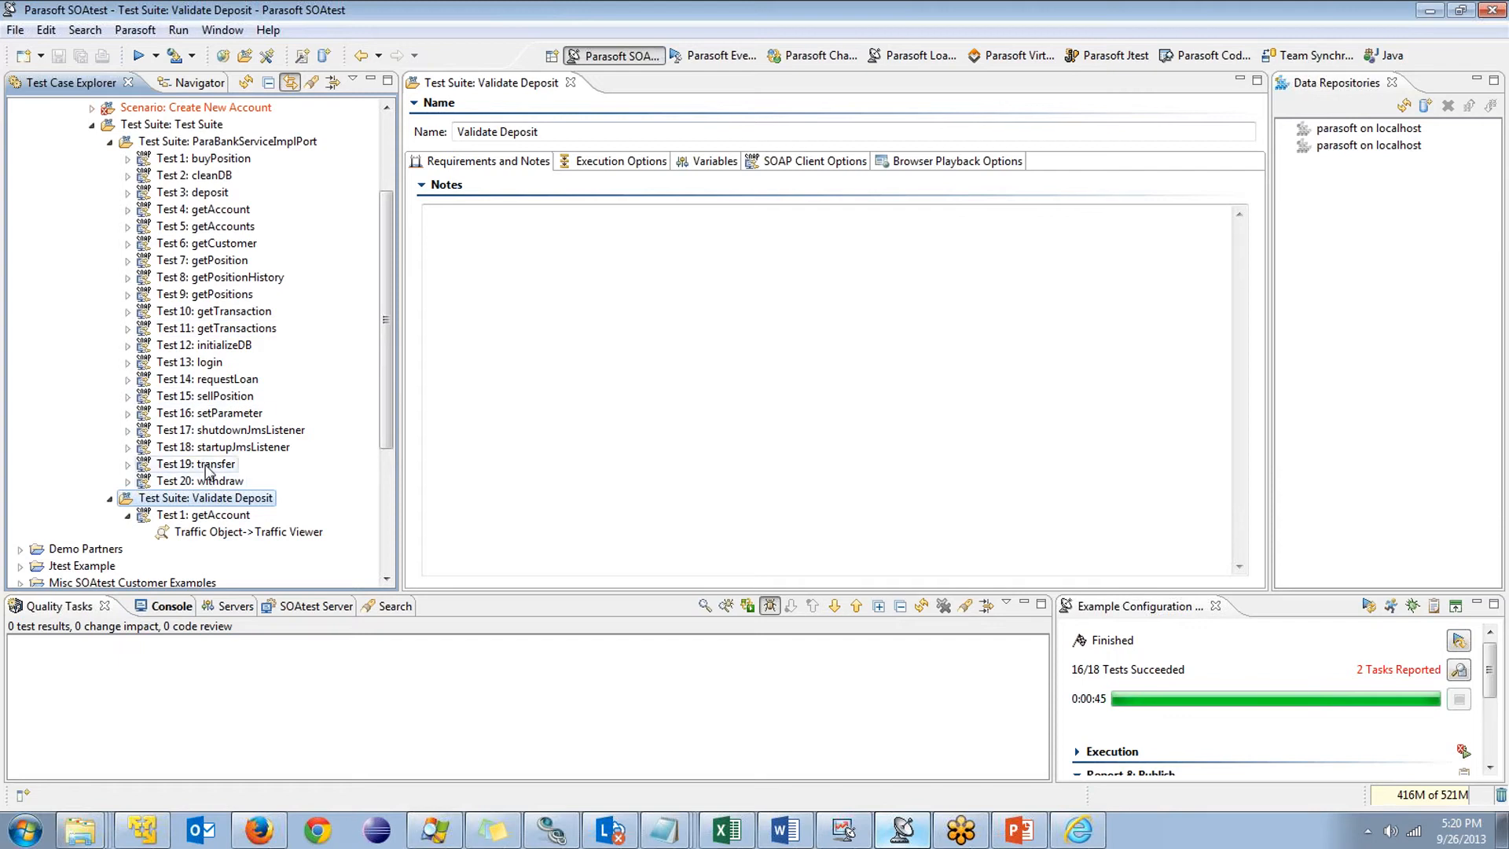
pyautogui.moveTo(201, 192); pyautogui.dragTo(188, 501)
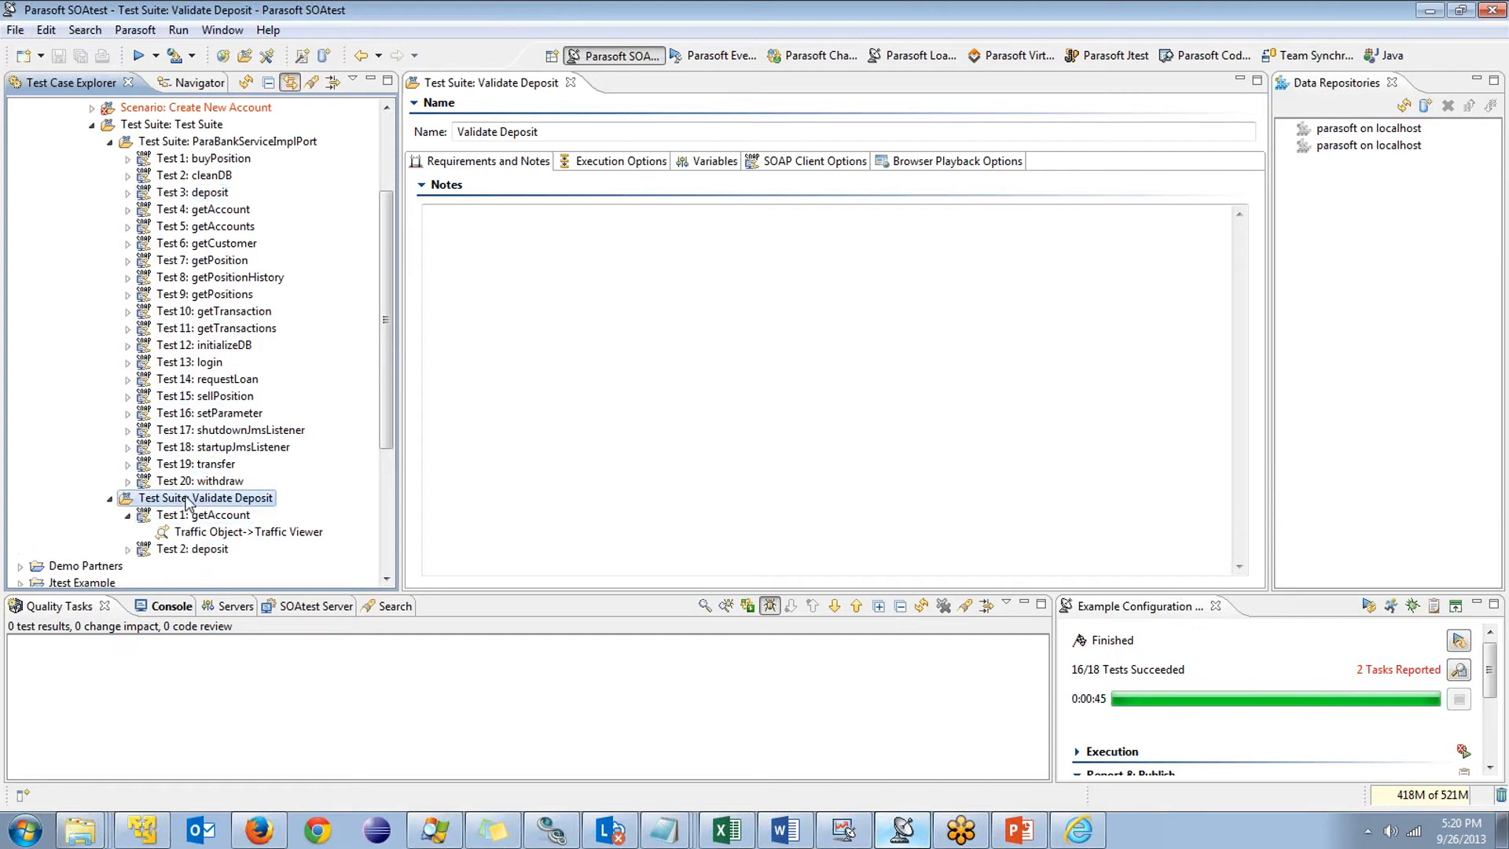
pyautogui.click(215, 210)
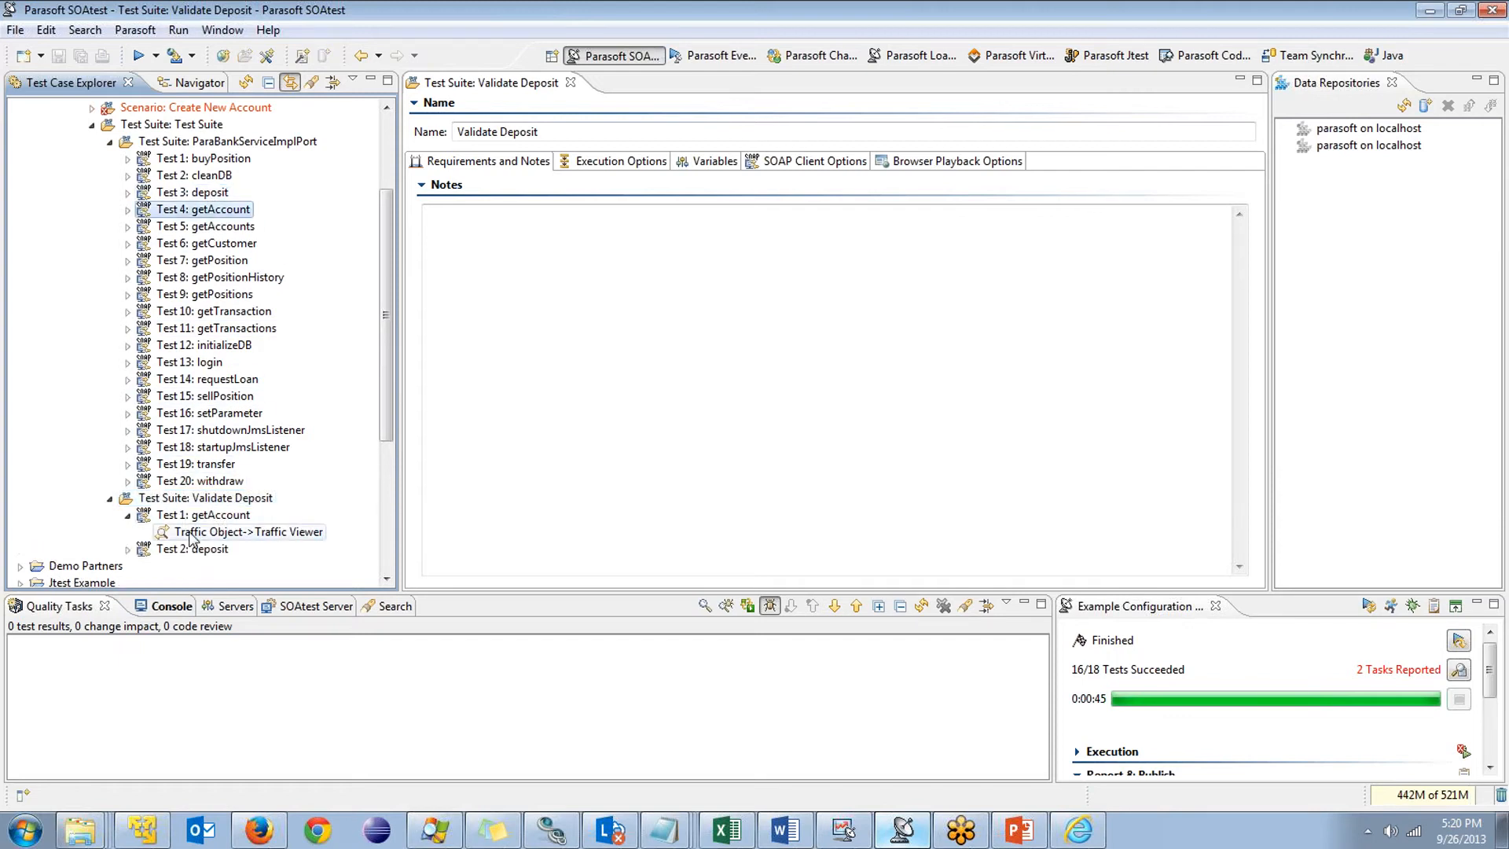
pyautogui.click(192, 499)
pyautogui.hotkey('ctrl', 'v')
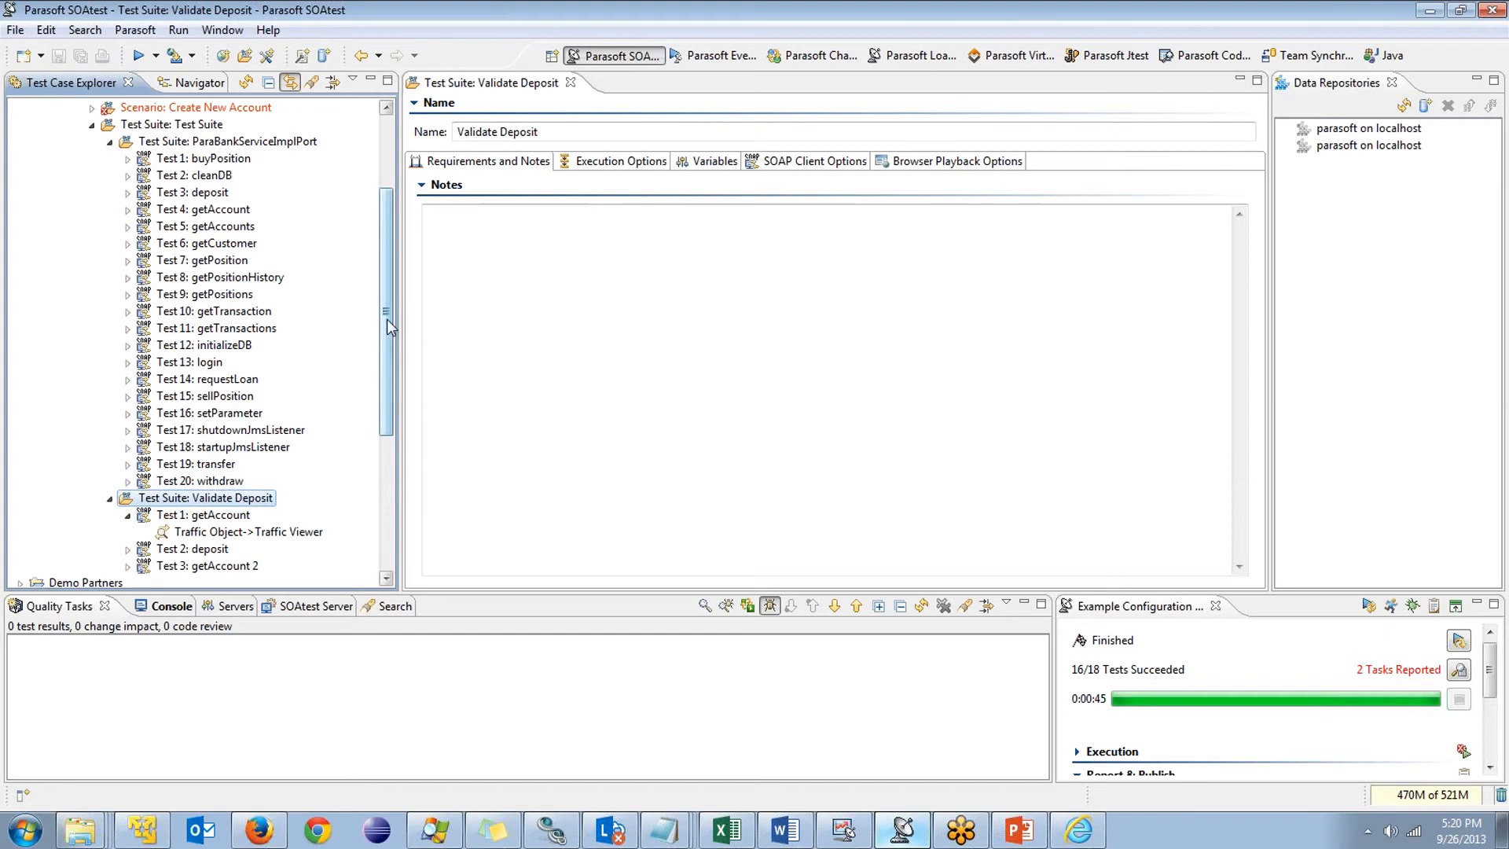
# Collapse the ParaBankServiceImplPort suite and the first getAccount test of the Validate Deposit suite
pyautogui.moveTo(386, 323); pyautogui.dragTo(383, 397)
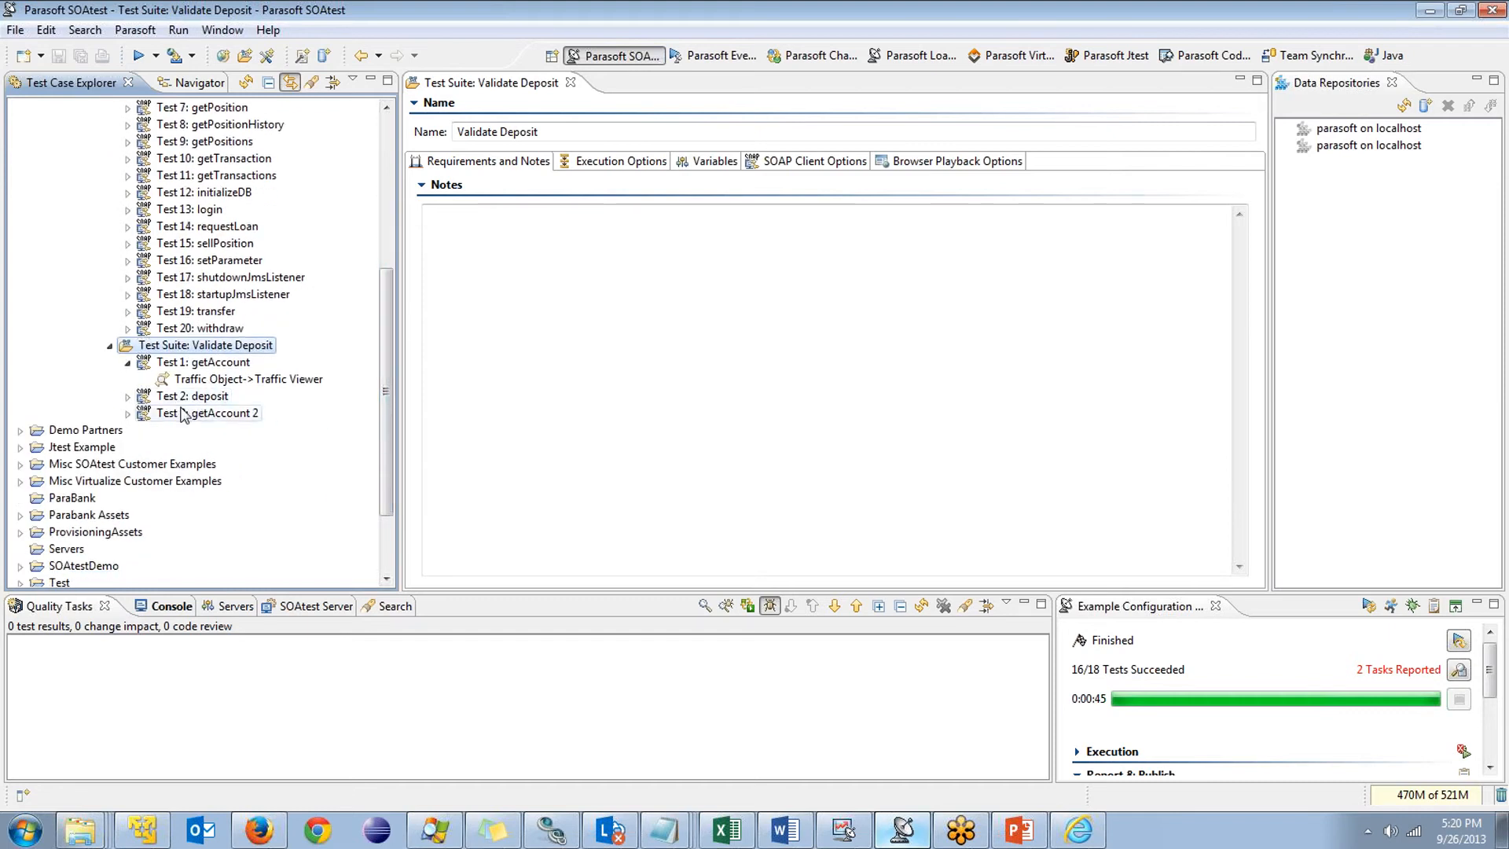
pyautogui.moveTo(386, 373); pyautogui.dragTo(385, 305)
pyautogui.click(109, 124)
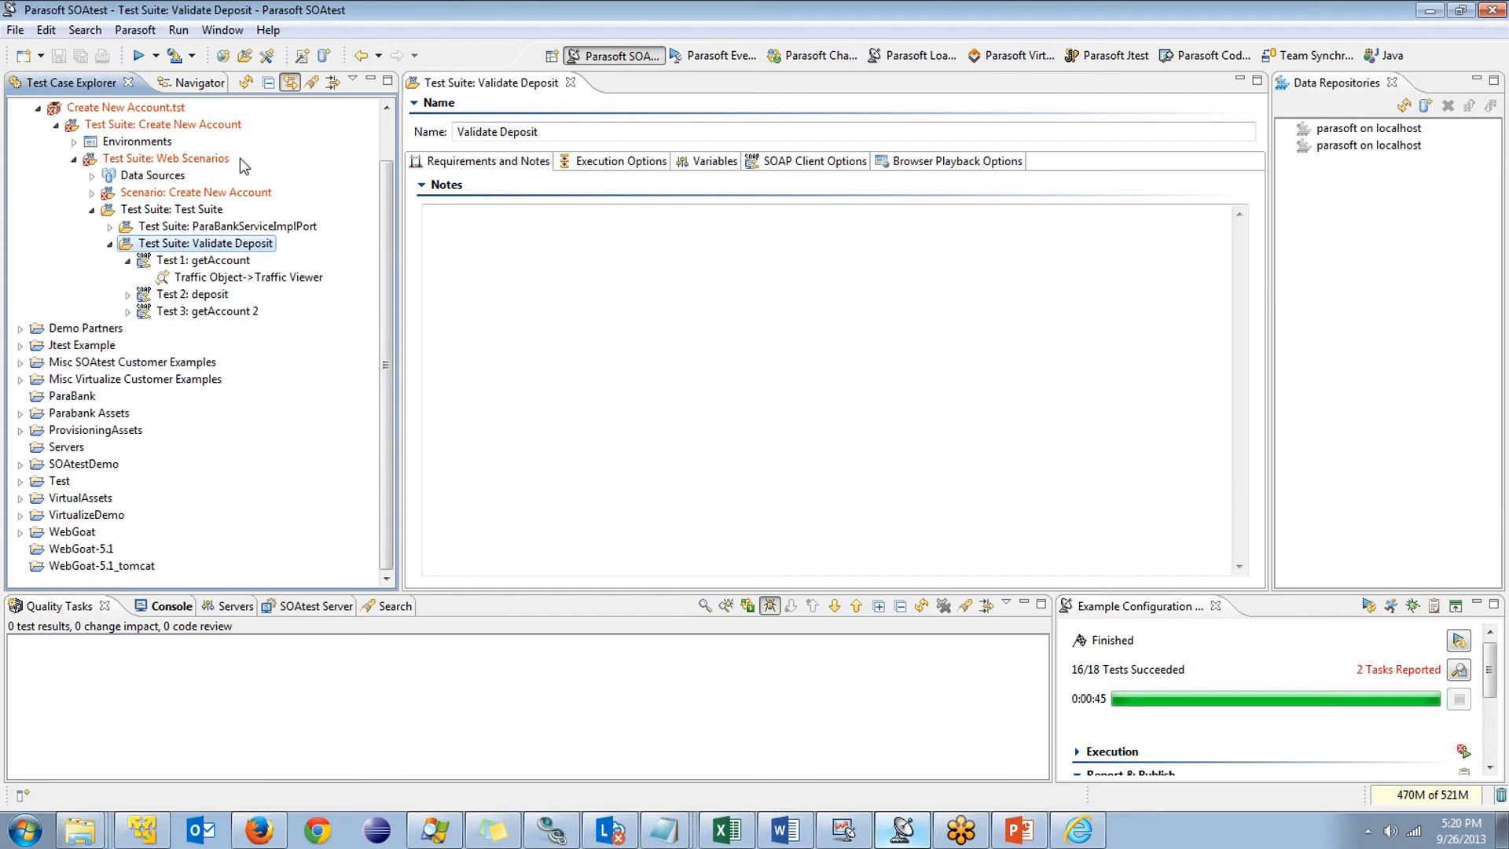
pyautogui.click(153, 227)
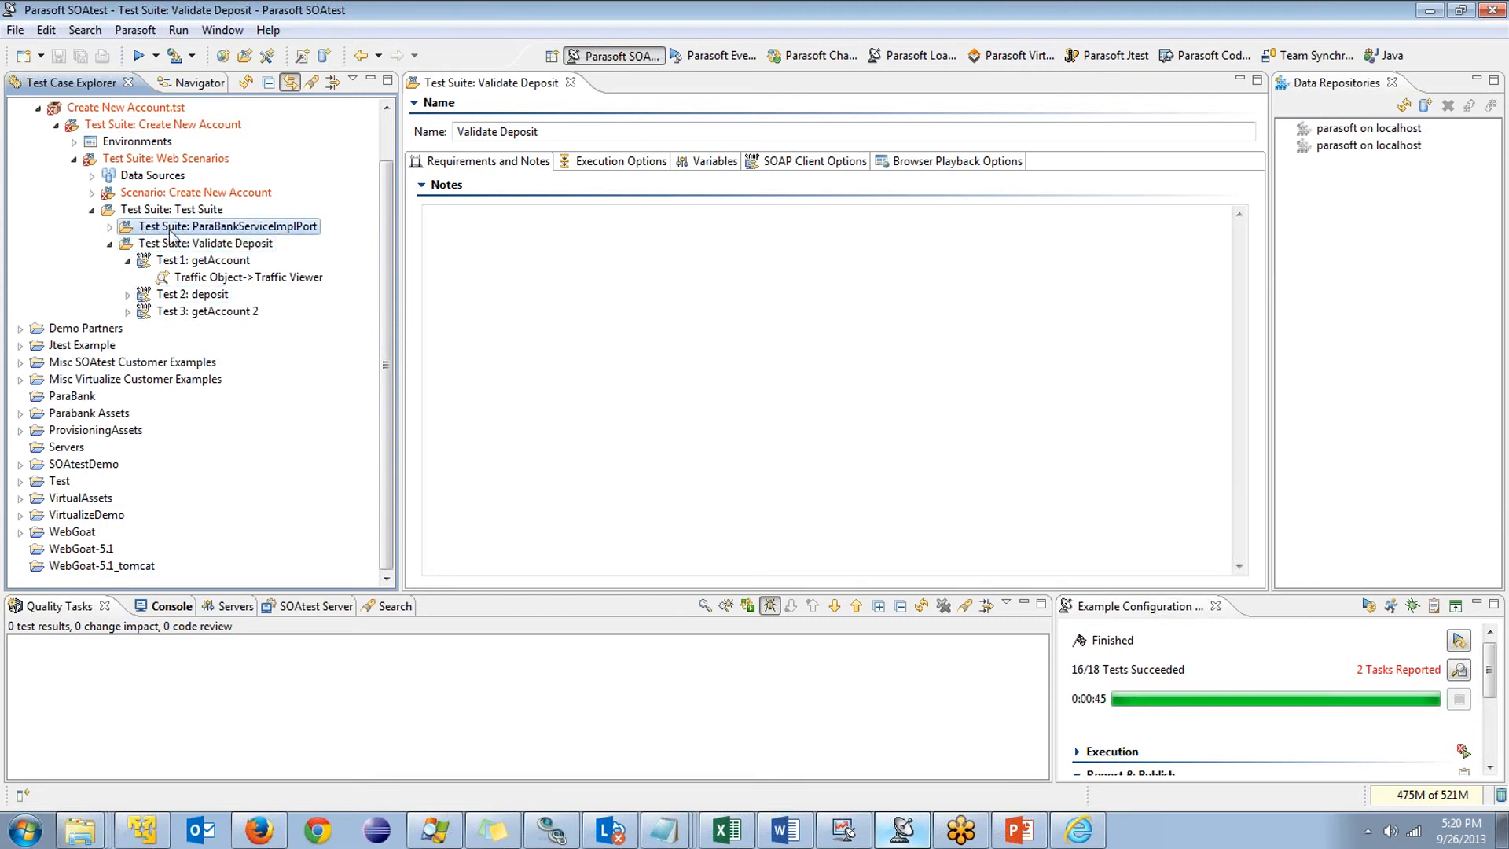
pyautogui.click(127, 260)
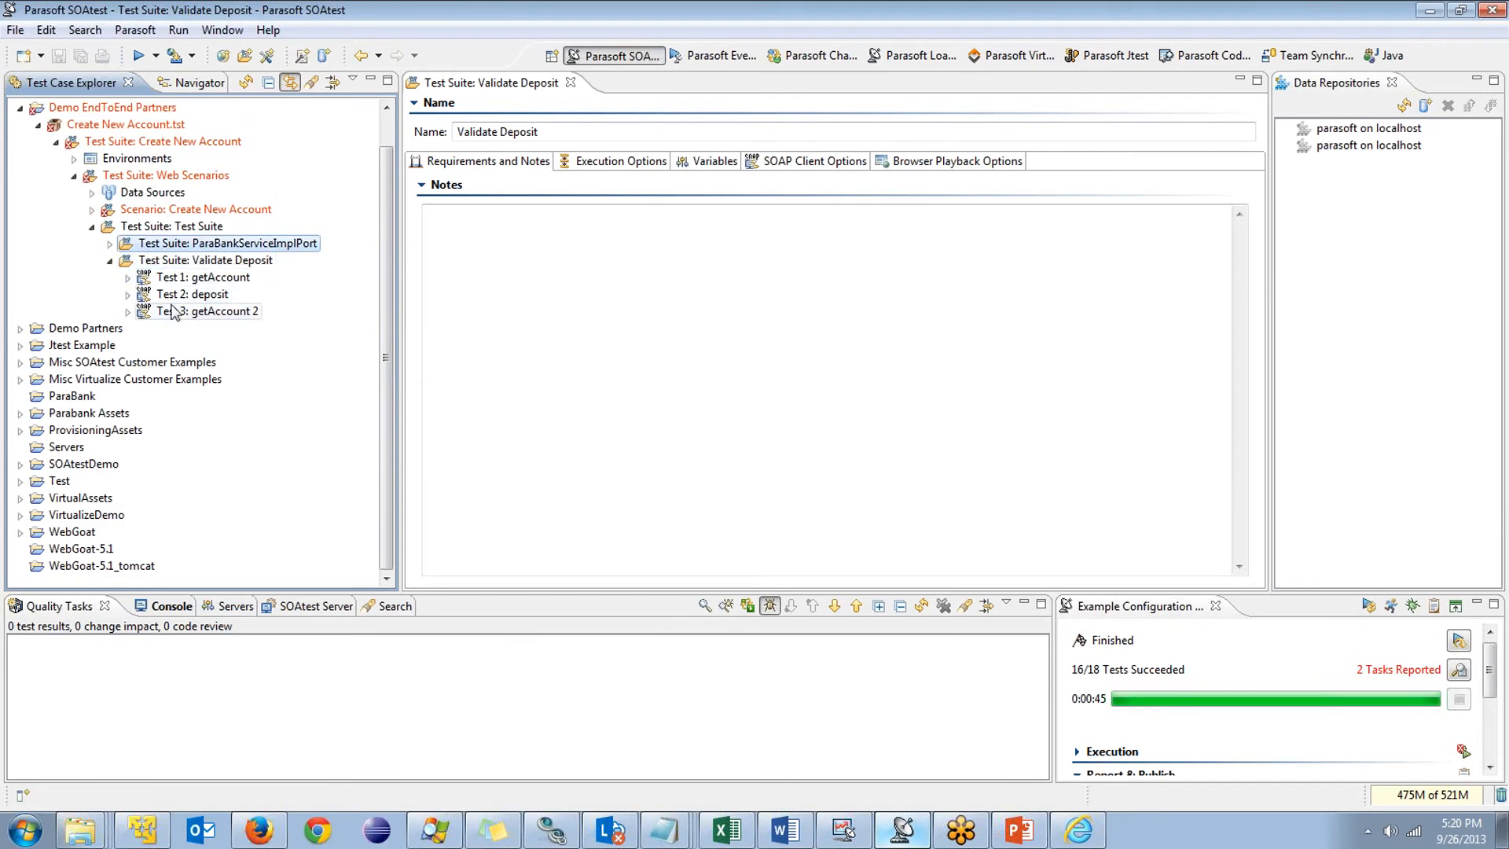
# Close the Validate Deposit editor, view the accountId request parameter of its Test 1: getAccount, and close that test
pyautogui.click(571, 82)
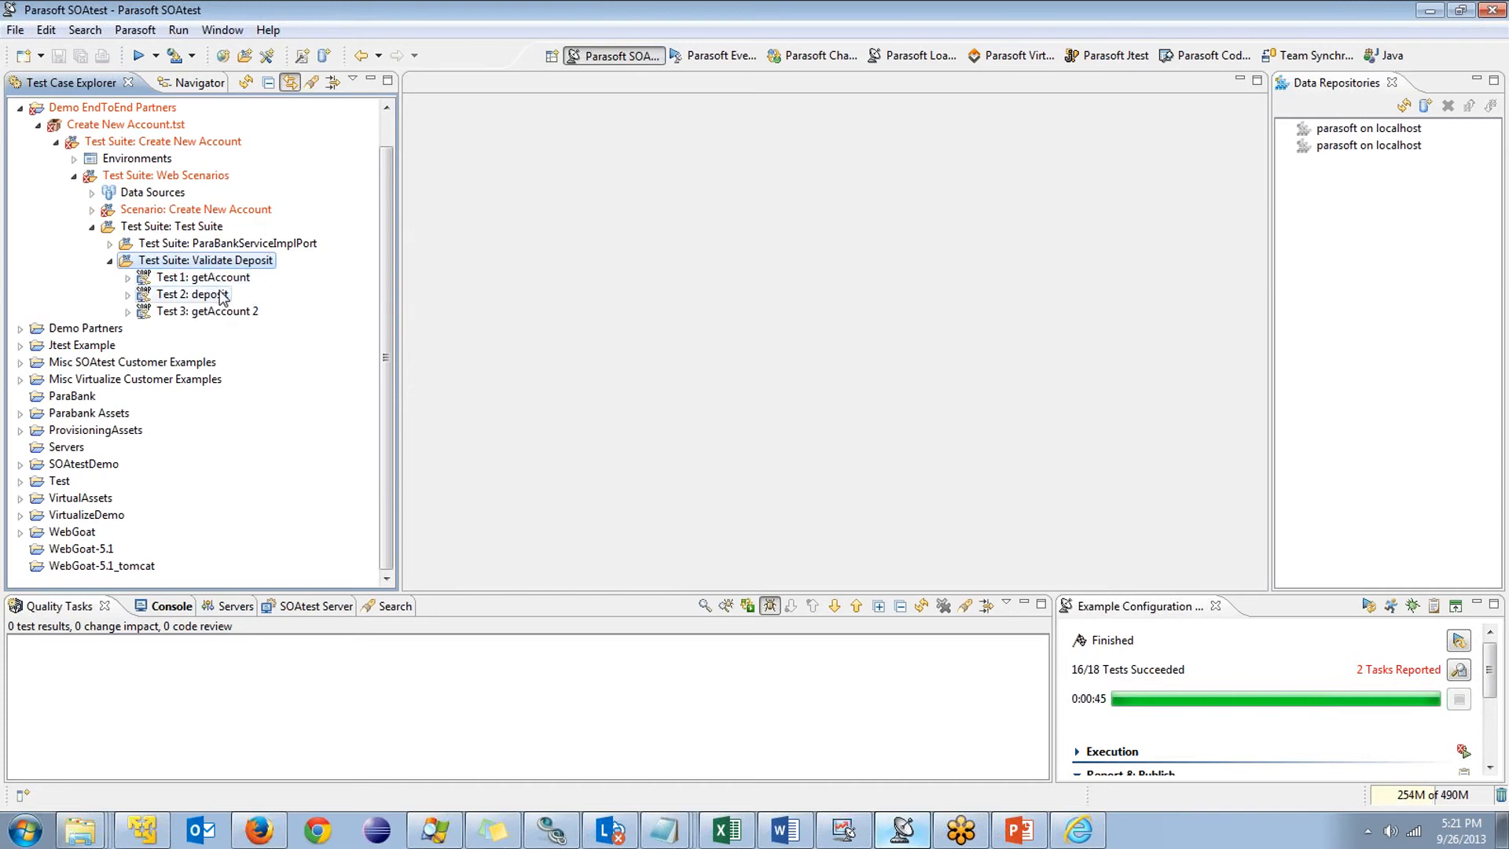
pyautogui.doubleClick(196, 280)
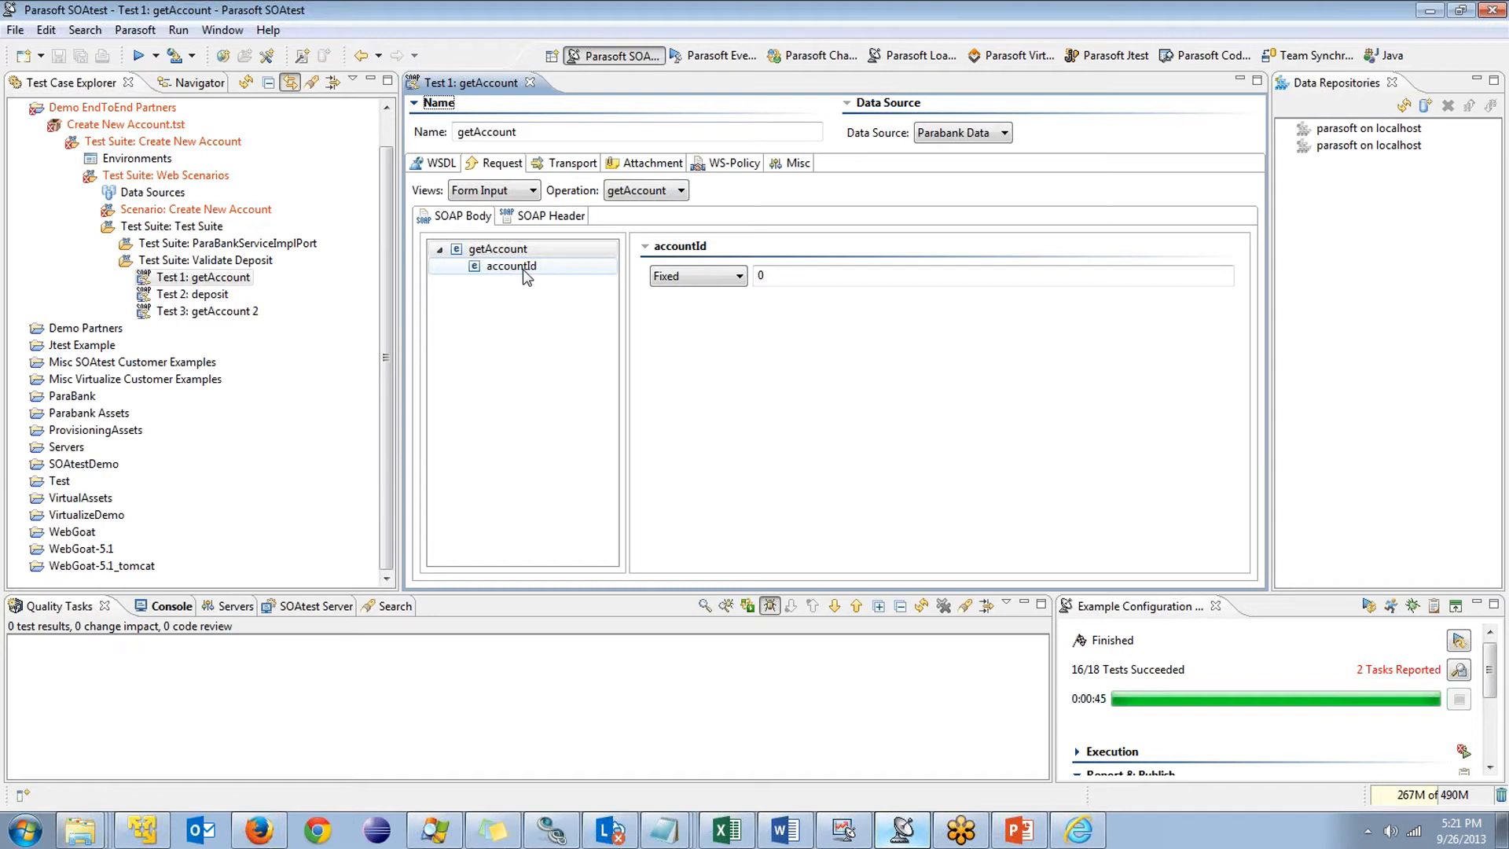
pyautogui.click(532, 83)
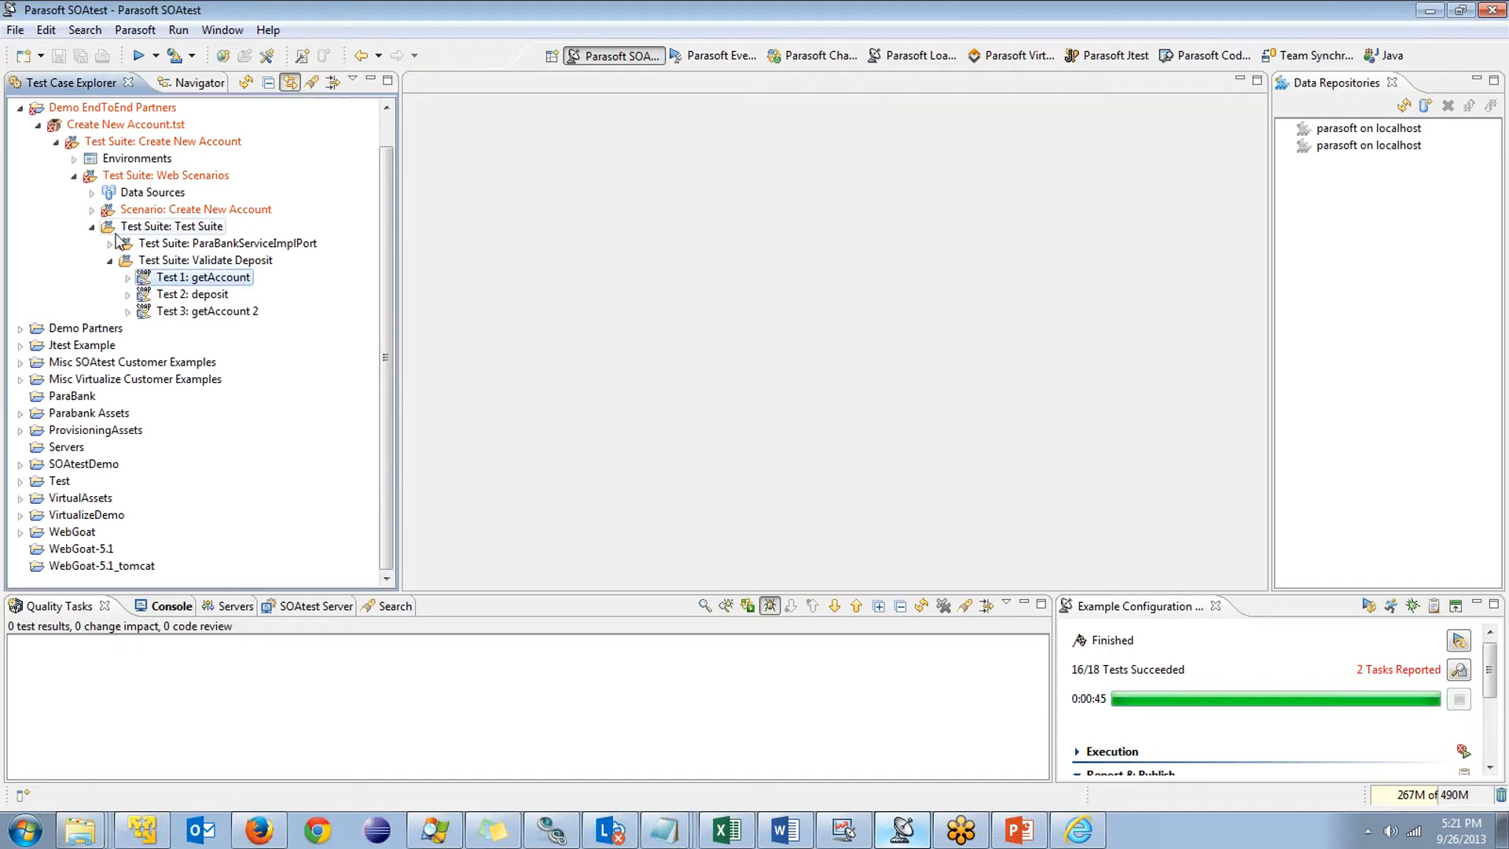
# Open the Browser Contents Viewer of the openAccountForm scenario's Test 1, maximize it, and bring the new account number into view
pyautogui.click(92, 210)
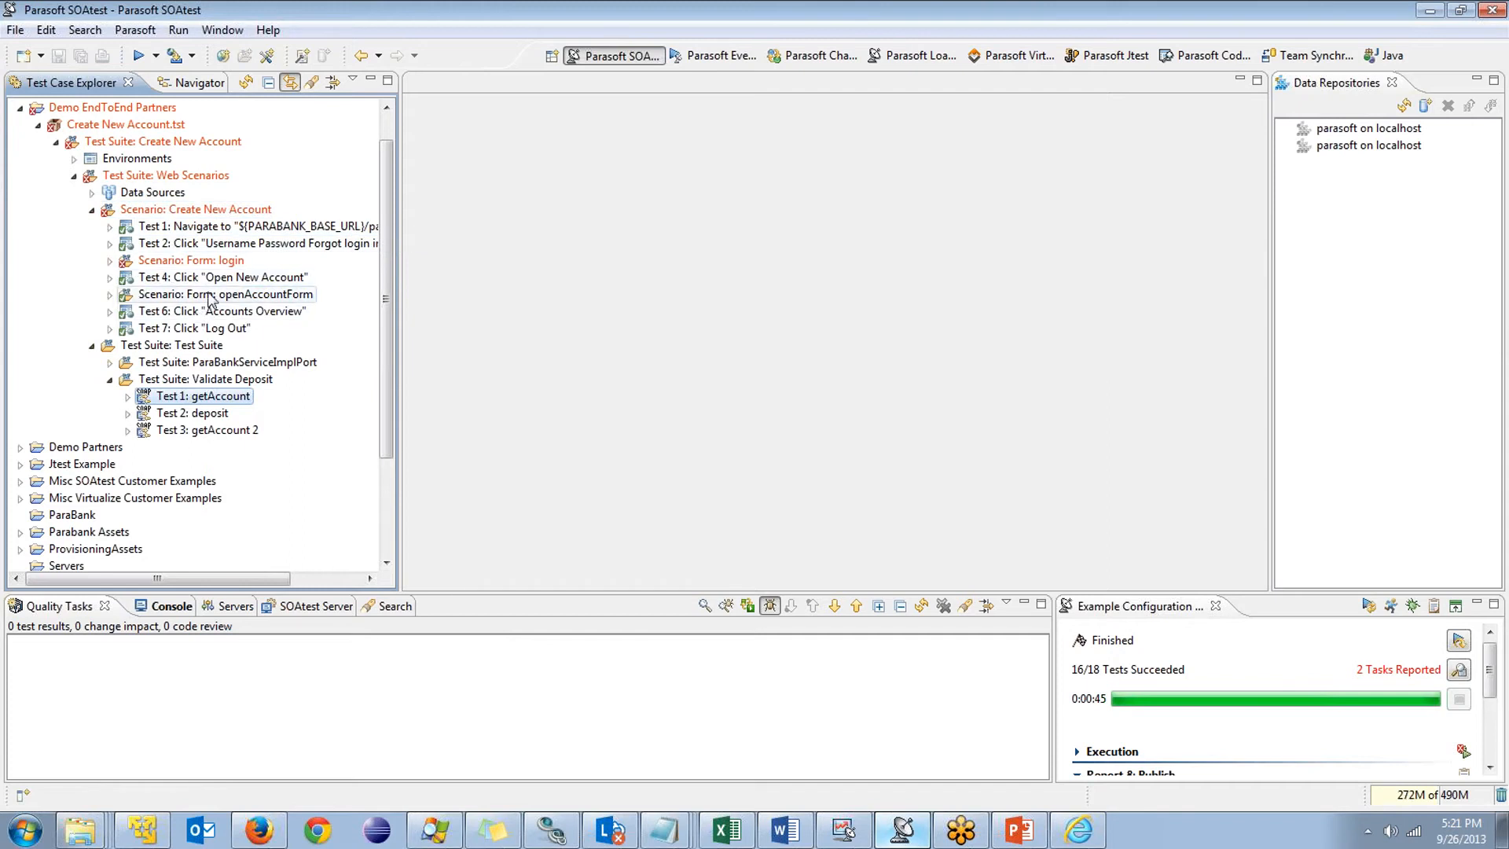
pyautogui.click(110, 294)
pyautogui.click(128, 311)
pyautogui.doubleClick(236, 345)
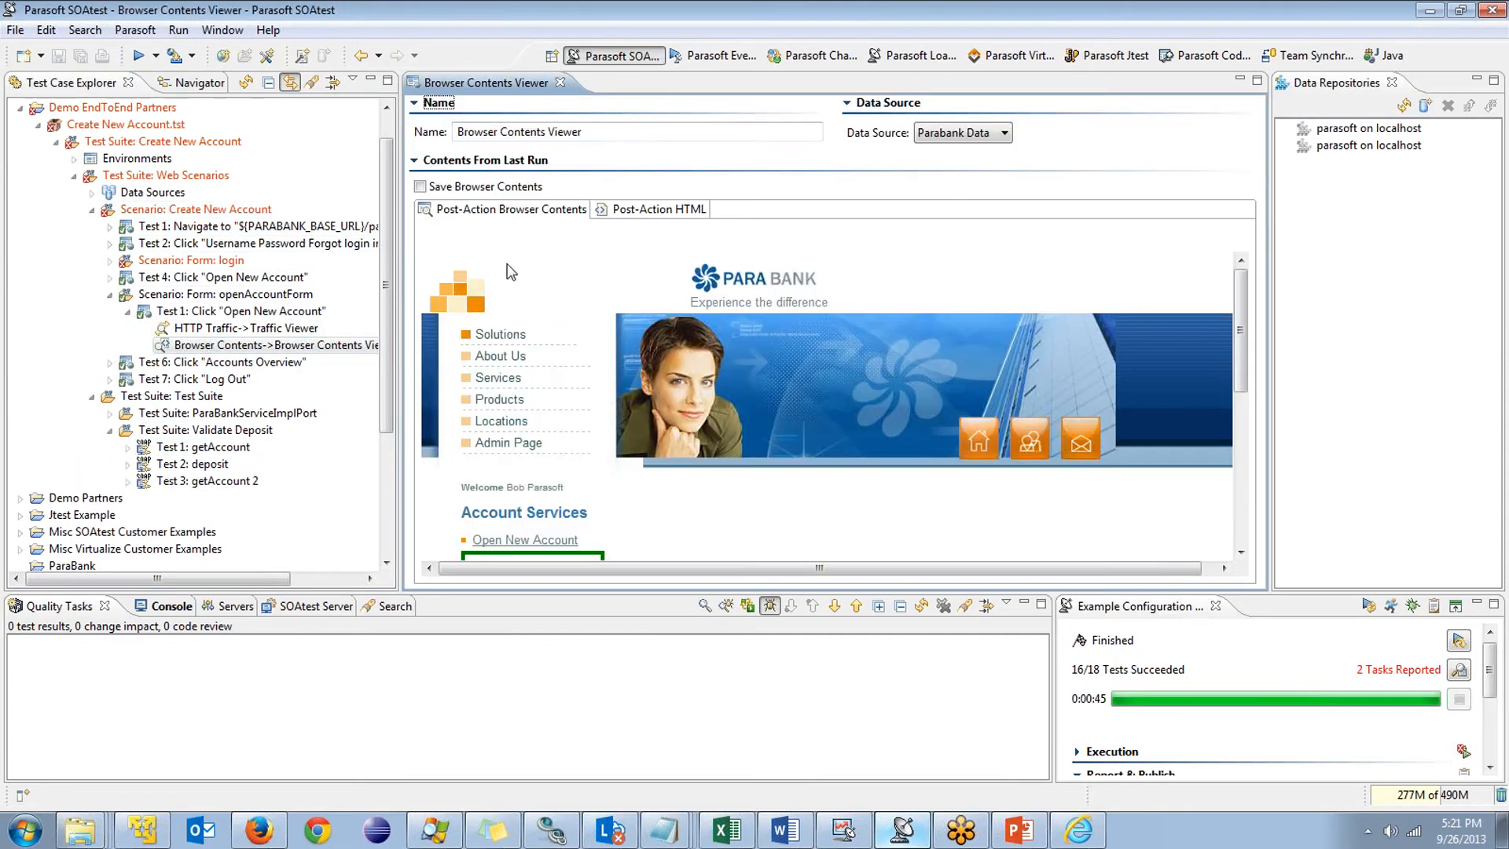
pyautogui.doubleClick(502, 90)
pyautogui.moveTo(1453, 327); pyautogui.dragTo(1453, 507)
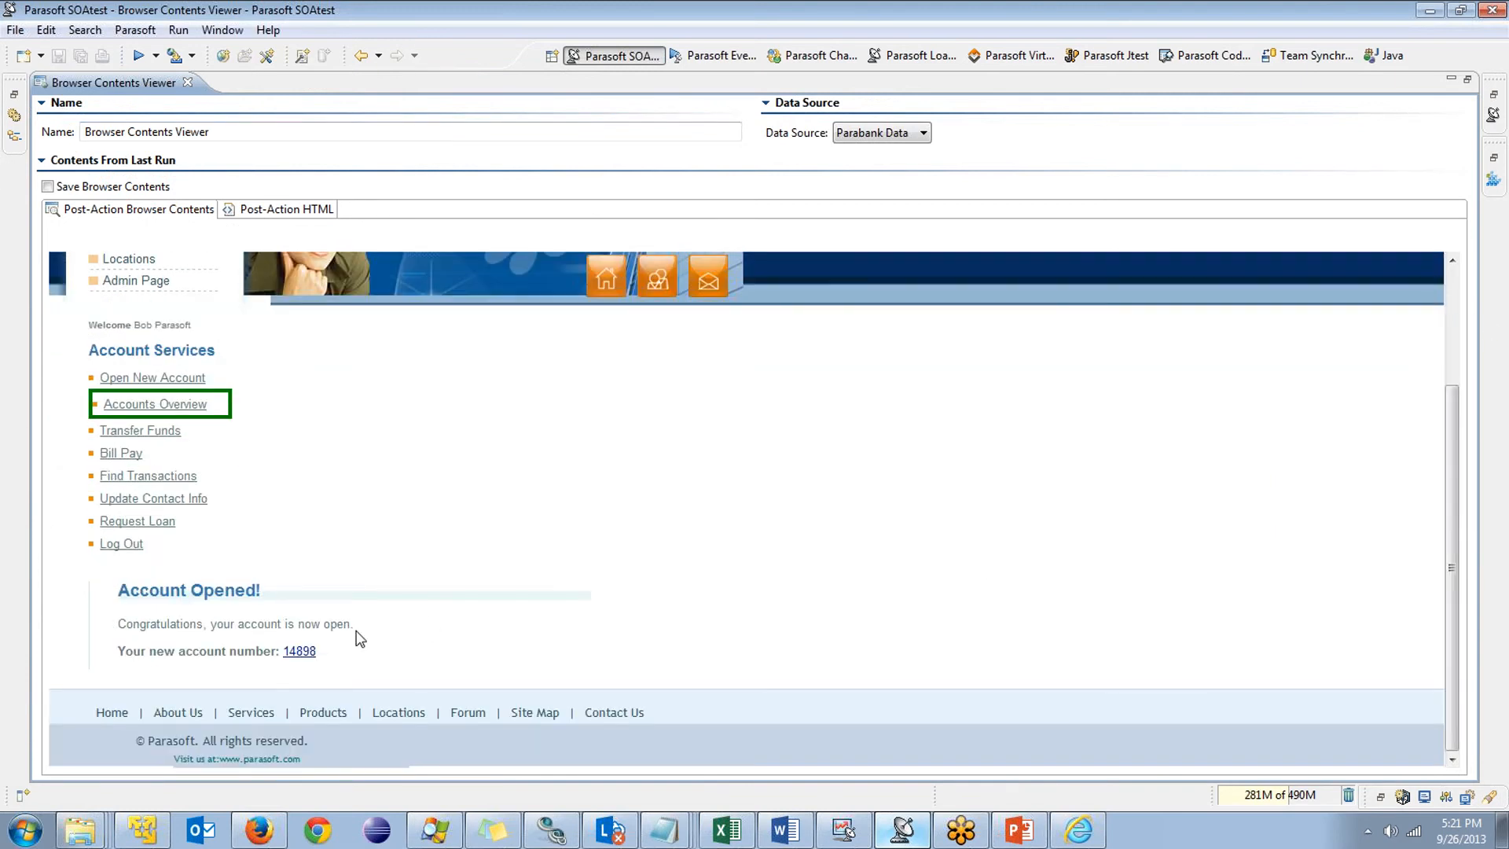
# Extract the new account number's text from the page to a data bank column named NewAccountNumber, and close the viewer
pyautogui.doubleClick(306, 653)
pyautogui.rightClick(302, 655)
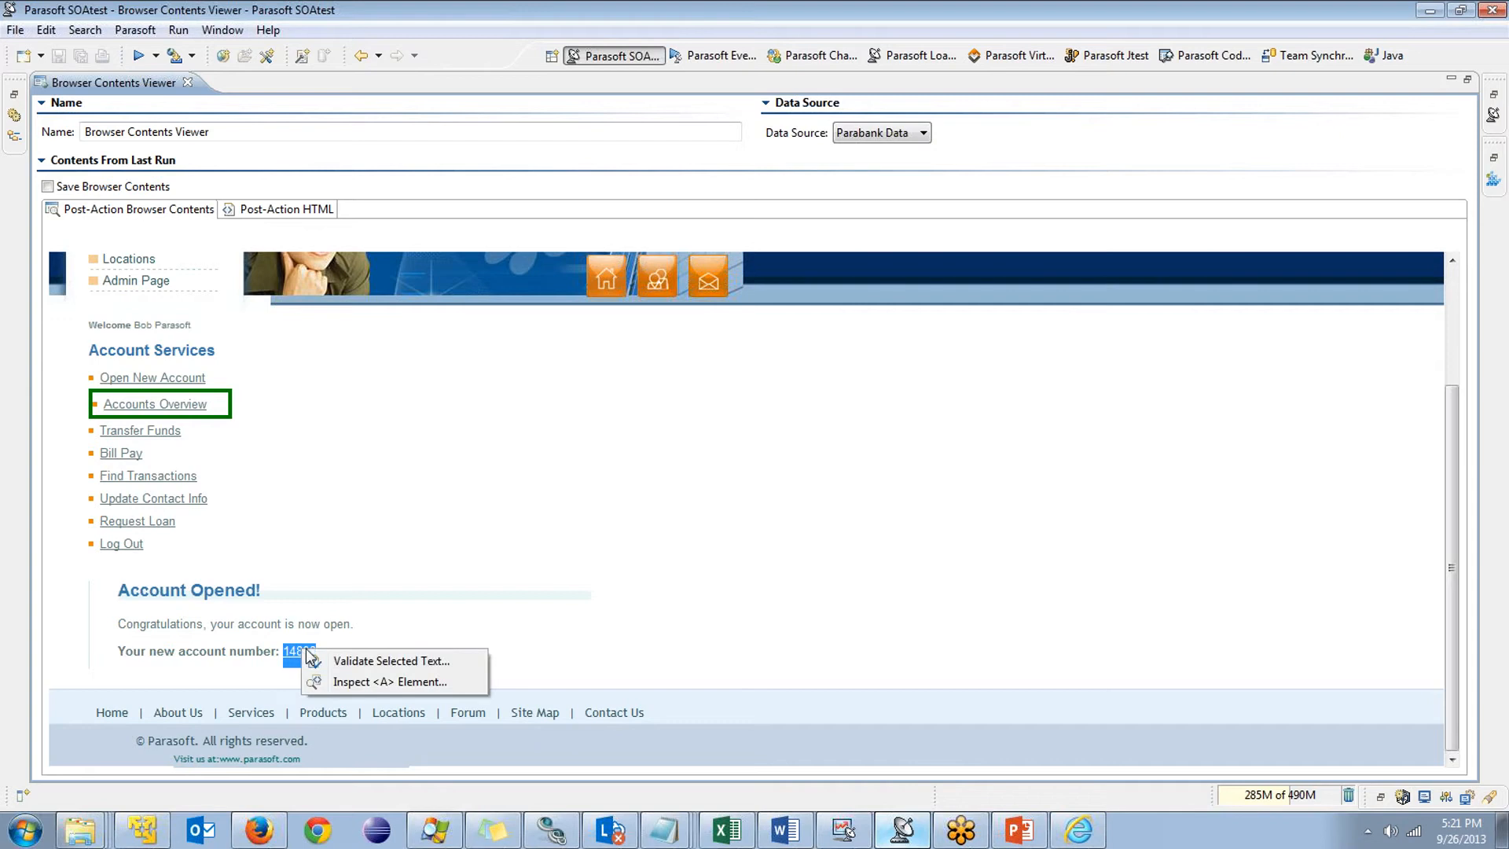
pyautogui.click(288, 639)
pyautogui.rightClick(302, 654)
pyautogui.click(369, 668)
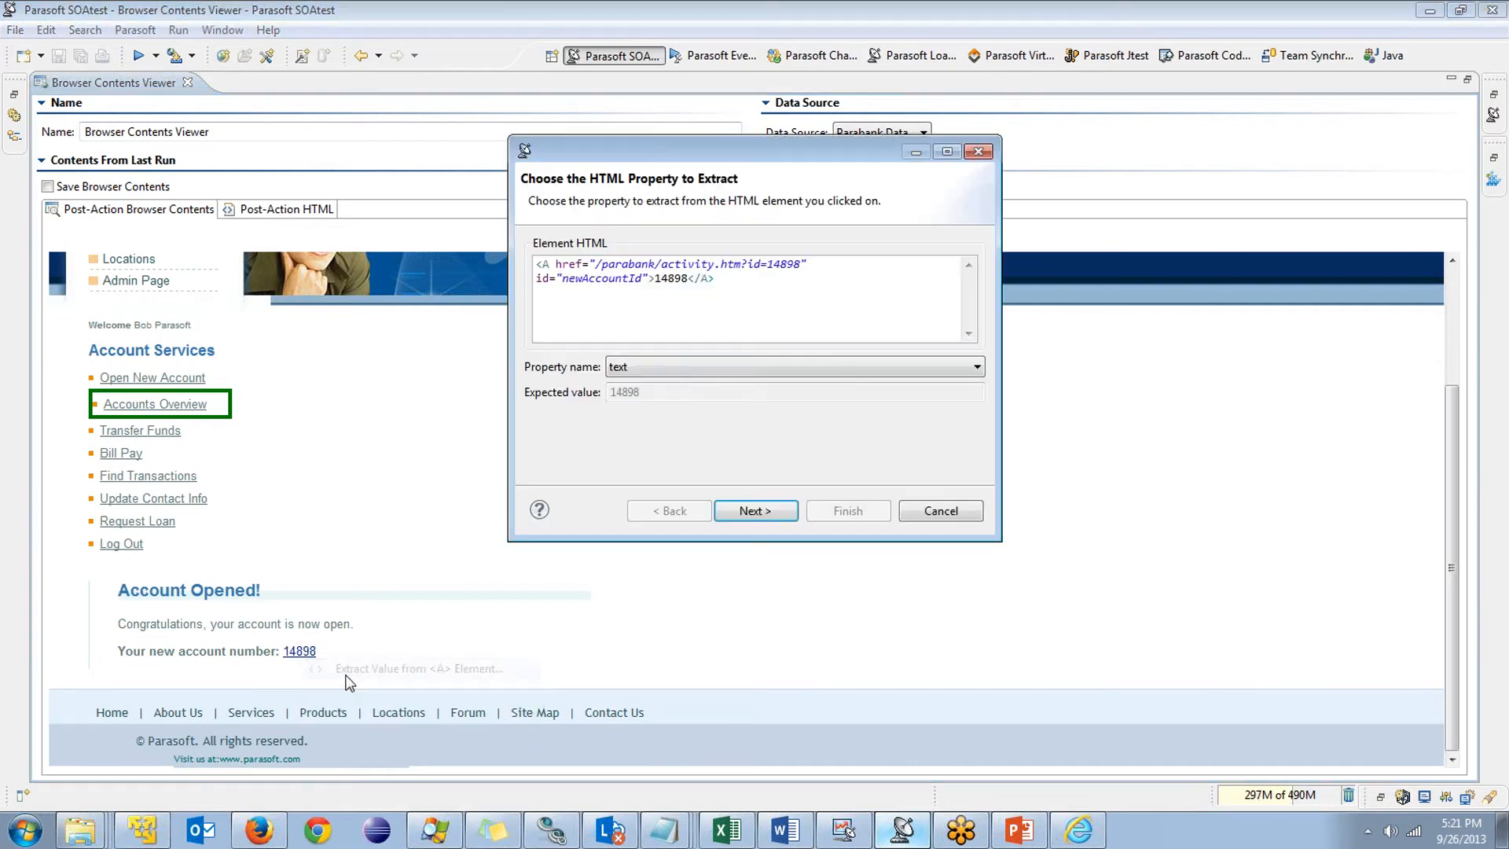
pyautogui.click(731, 511)
pyautogui.click(730, 517)
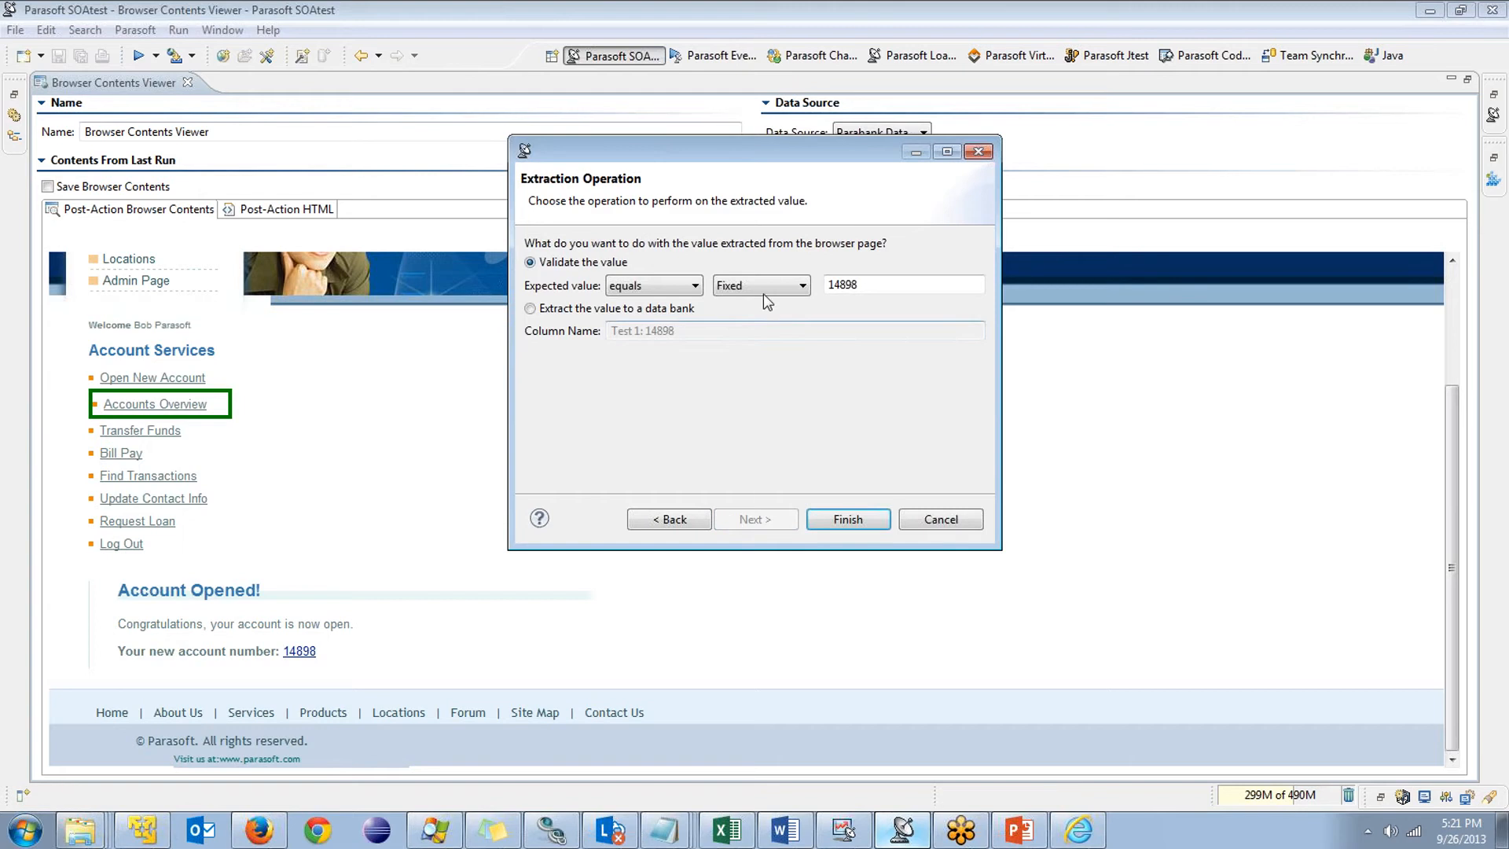
pyautogui.click(570, 311)
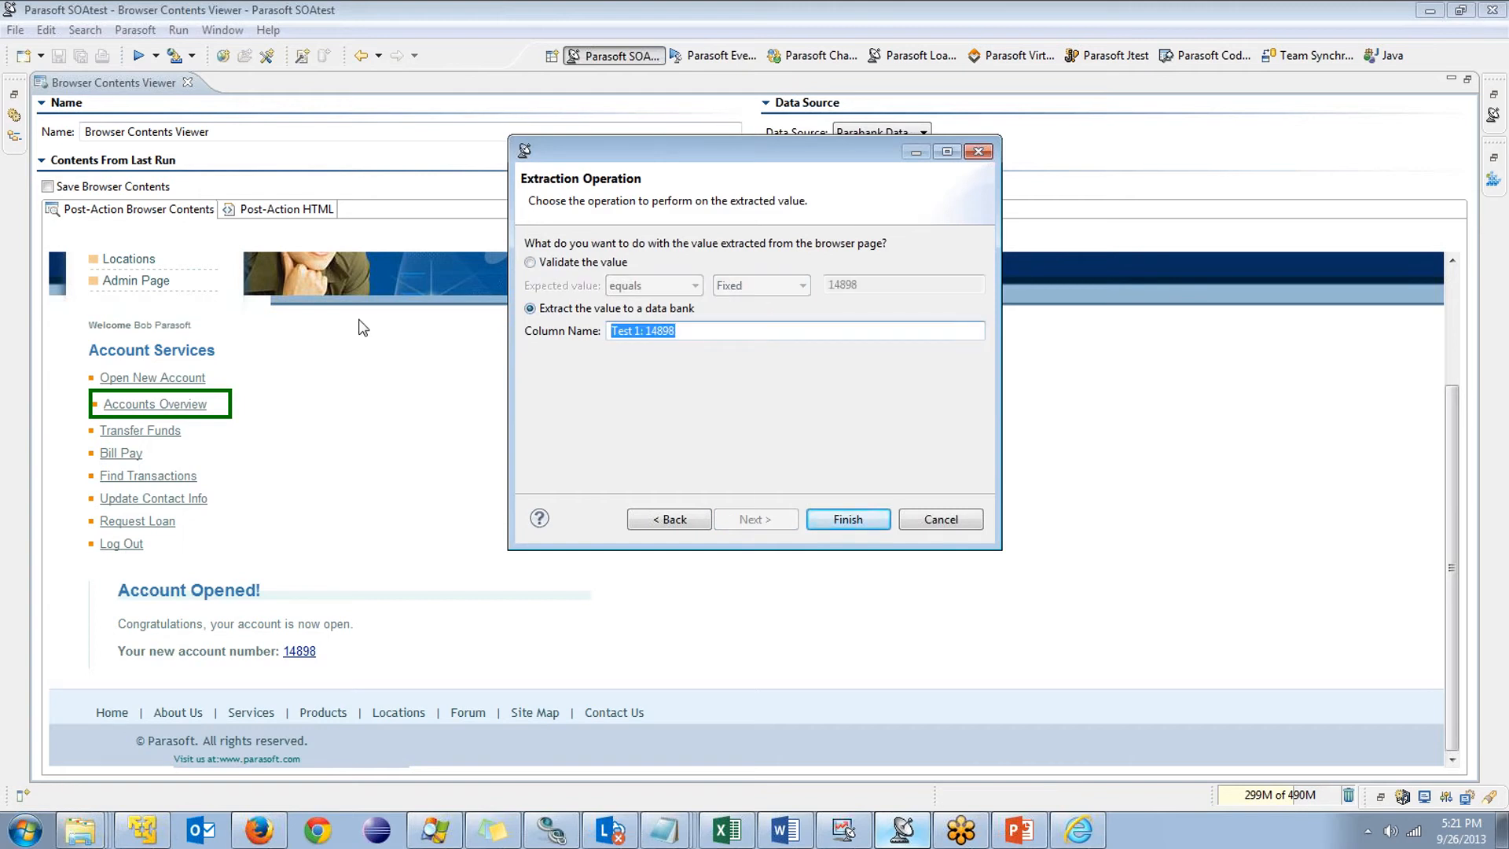
pyautogui.write('NewAccountNumber')
pyautogui.press('Return')
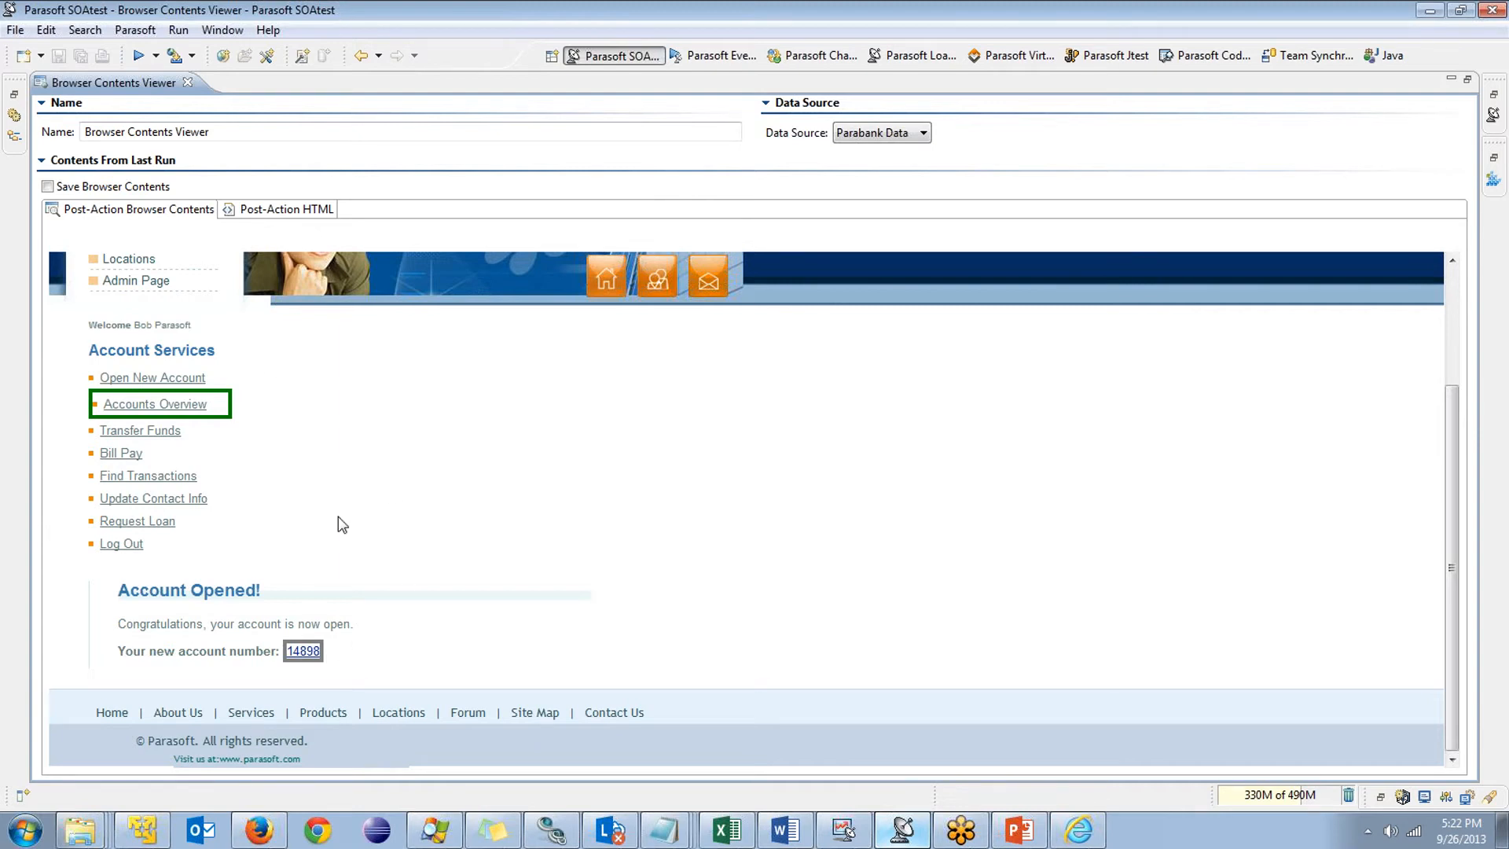
pyautogui.doubleClick(121, 82)
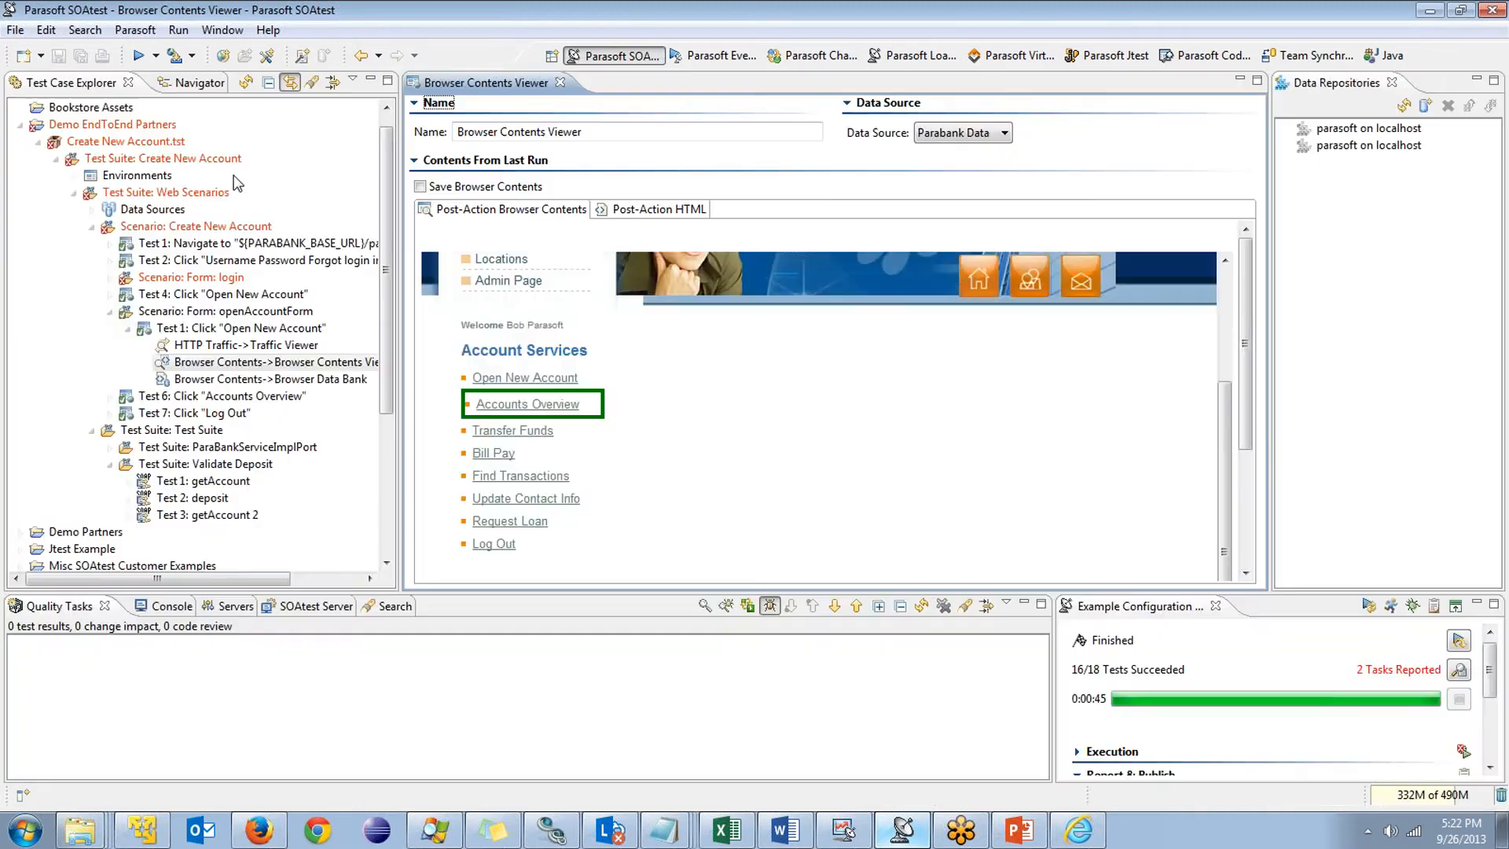
pyautogui.hotkey('ctrl', 'w')
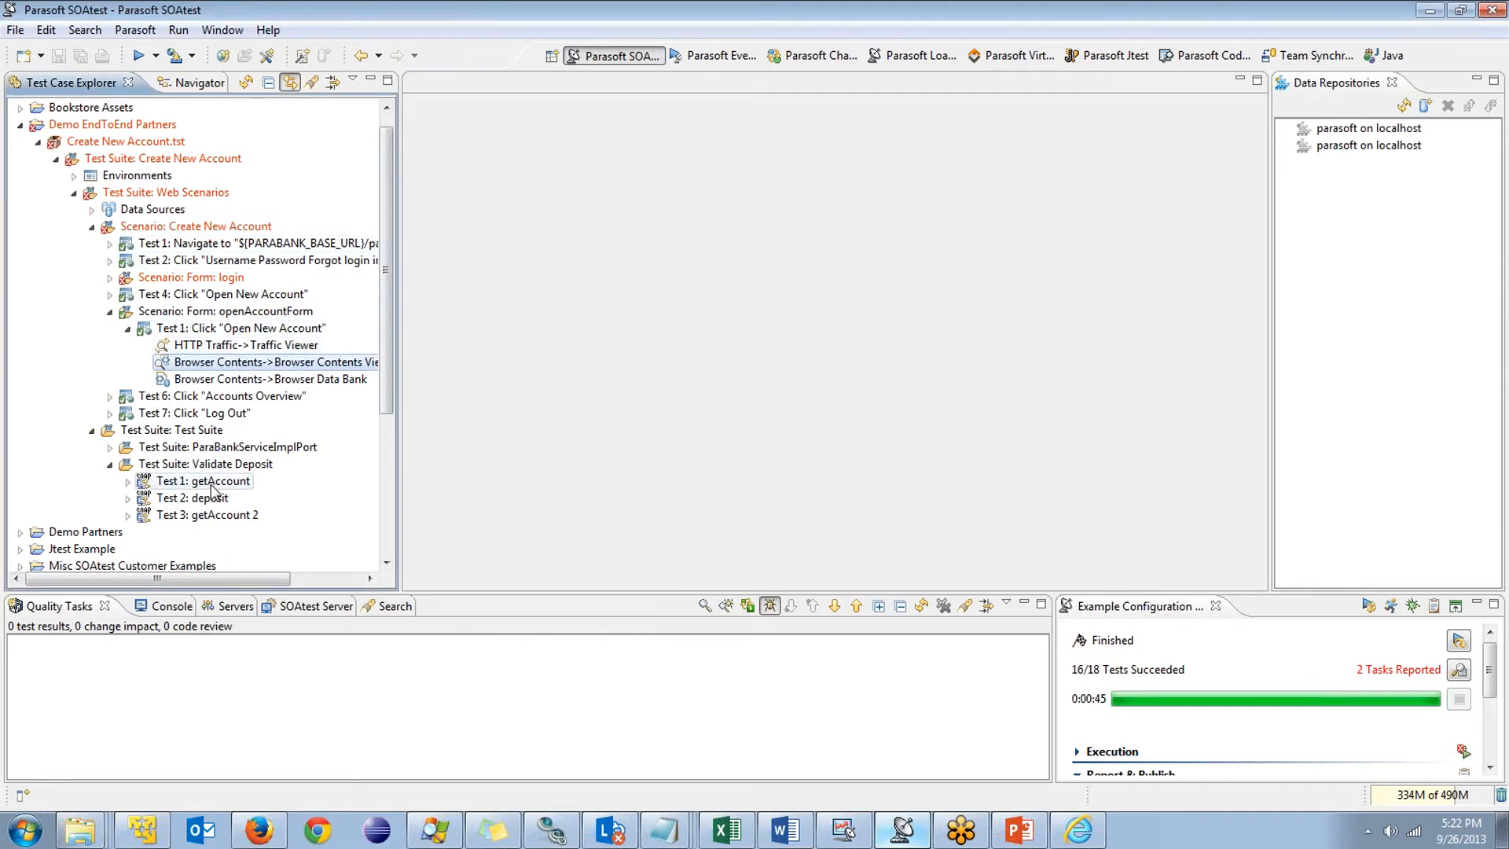
# Parameterize accountId in Test 1: getAccount with NewAccountNumber, save it, and delete the ParaBankServiceImplPort suite
pyautogui.doubleClick(210, 483)
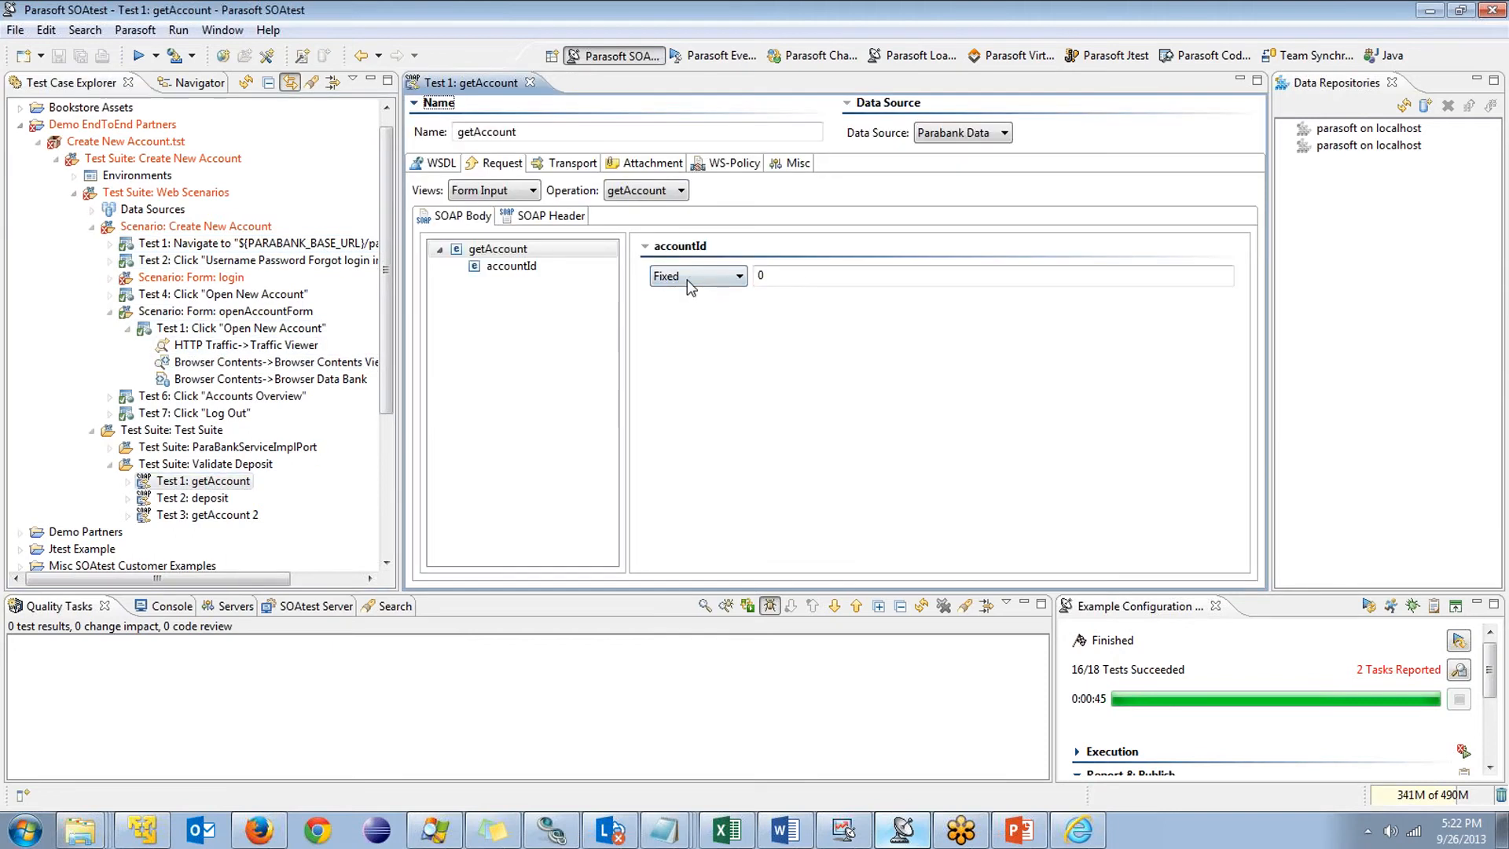
pyautogui.click(682, 276)
pyautogui.click(685, 314)
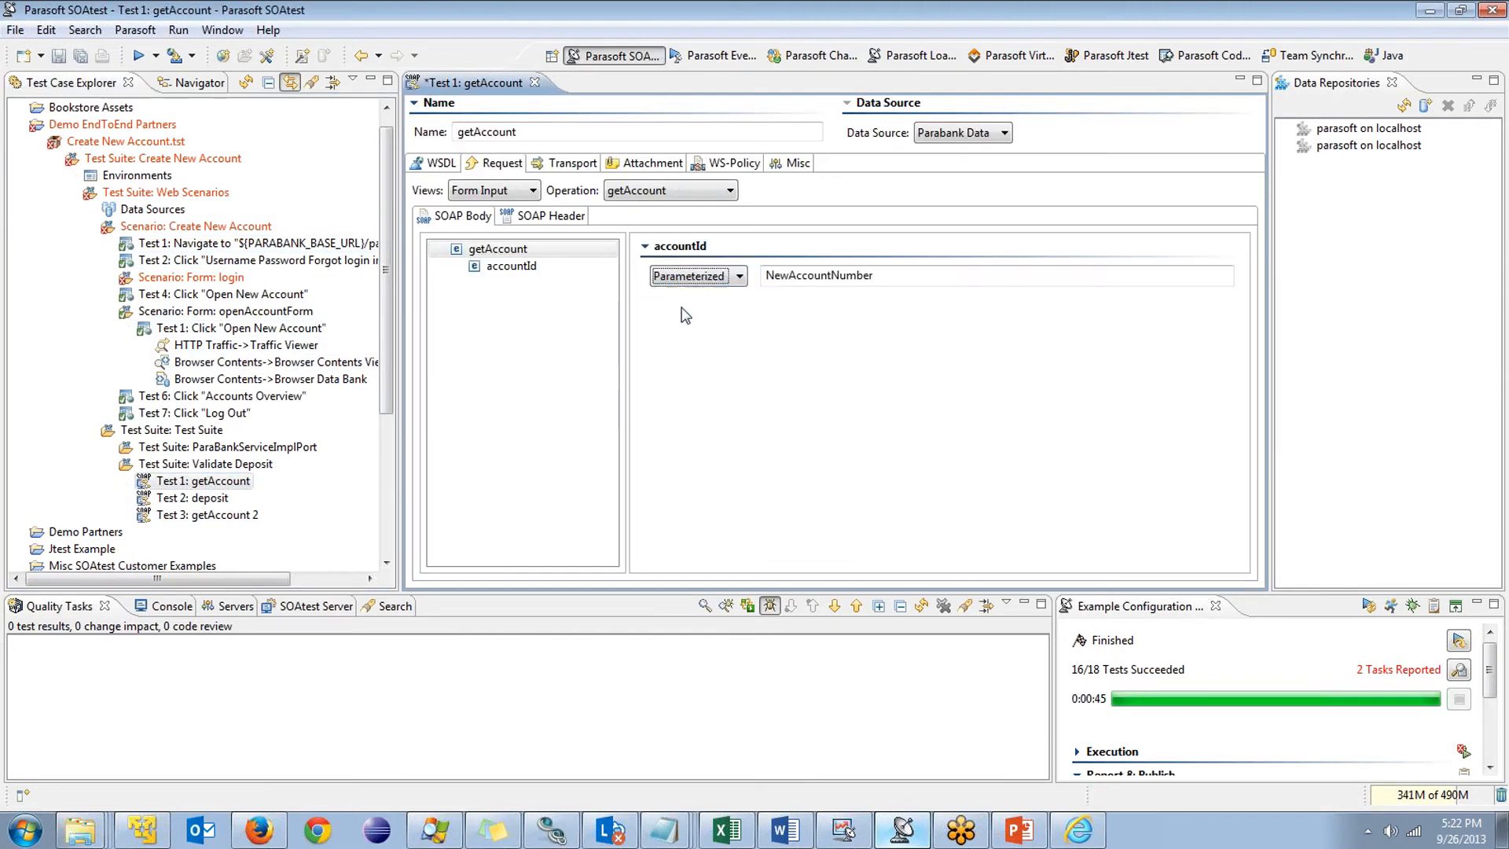
pyautogui.hotkey('ctrl', 's')
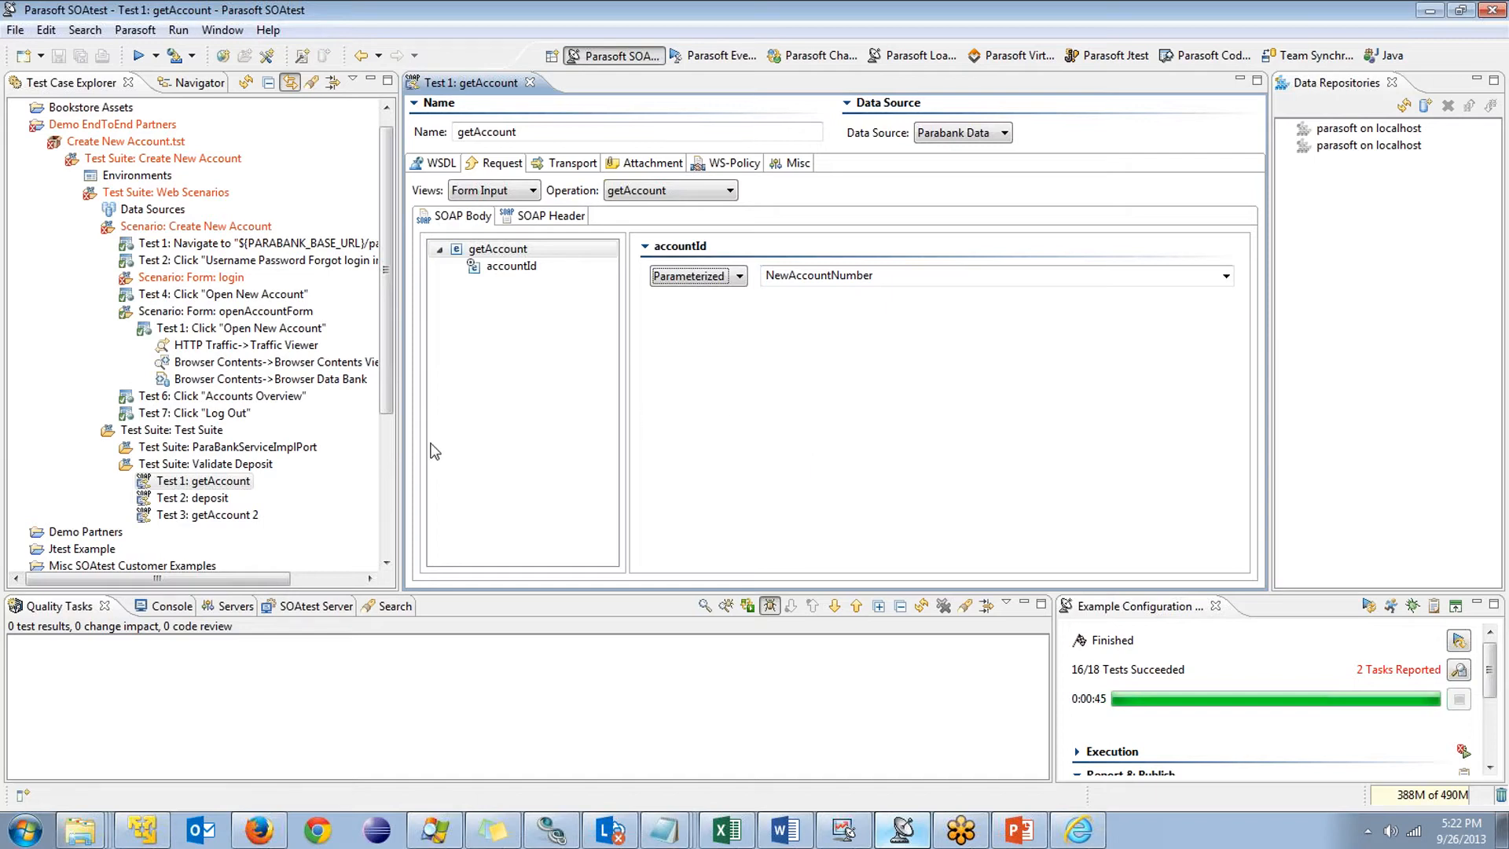
pyautogui.doubleClick(235, 445)
# In Test 2: deposit, parameterize accountId with NewAccountNumber, set the fixed amount to 100, and save the test
pyautogui.doubleClick(189, 481)
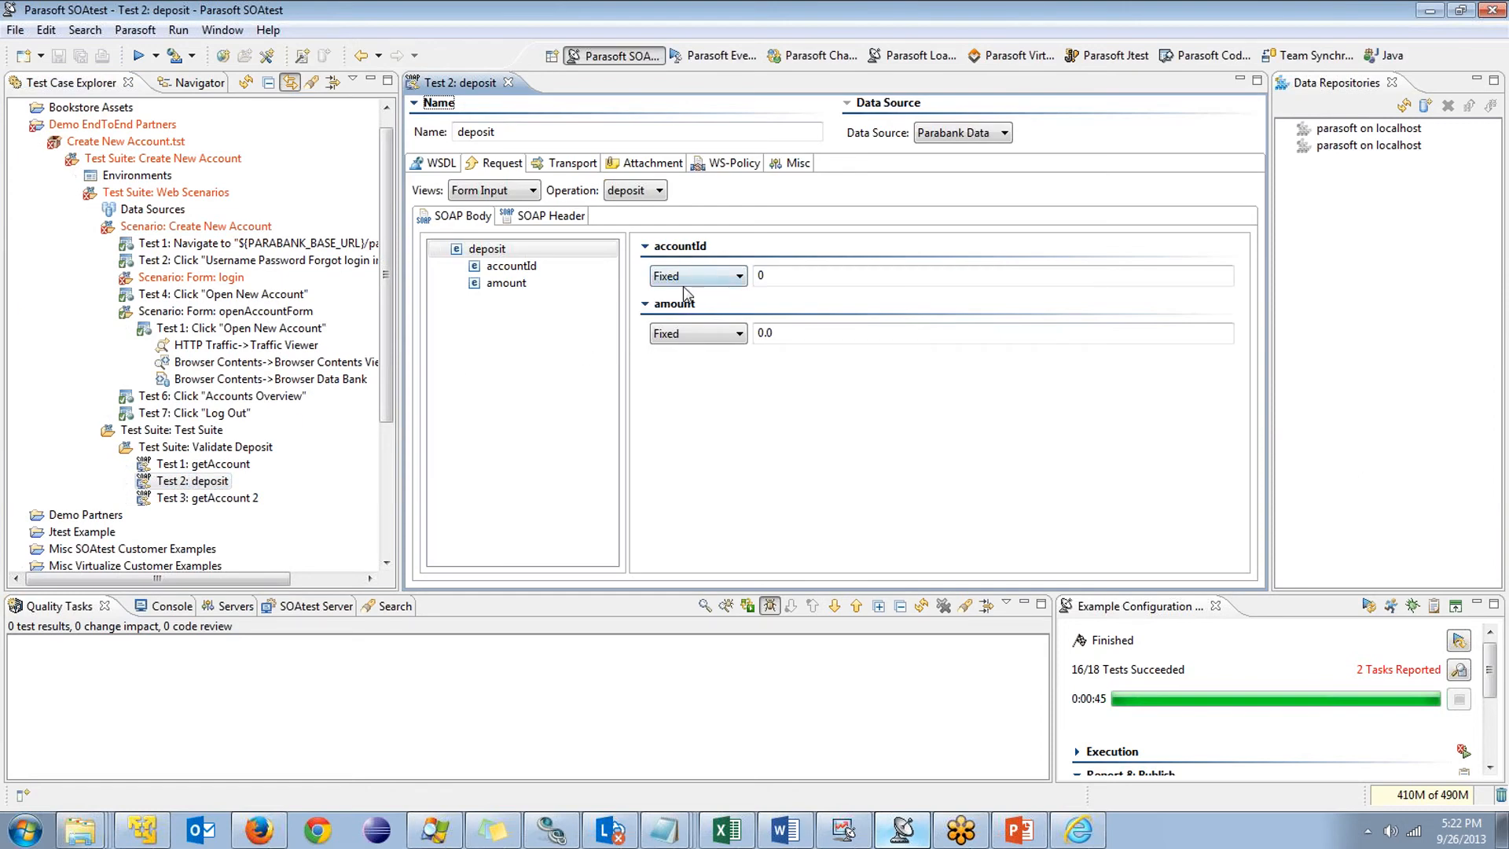
pyautogui.click(700, 277)
pyautogui.click(672, 295)
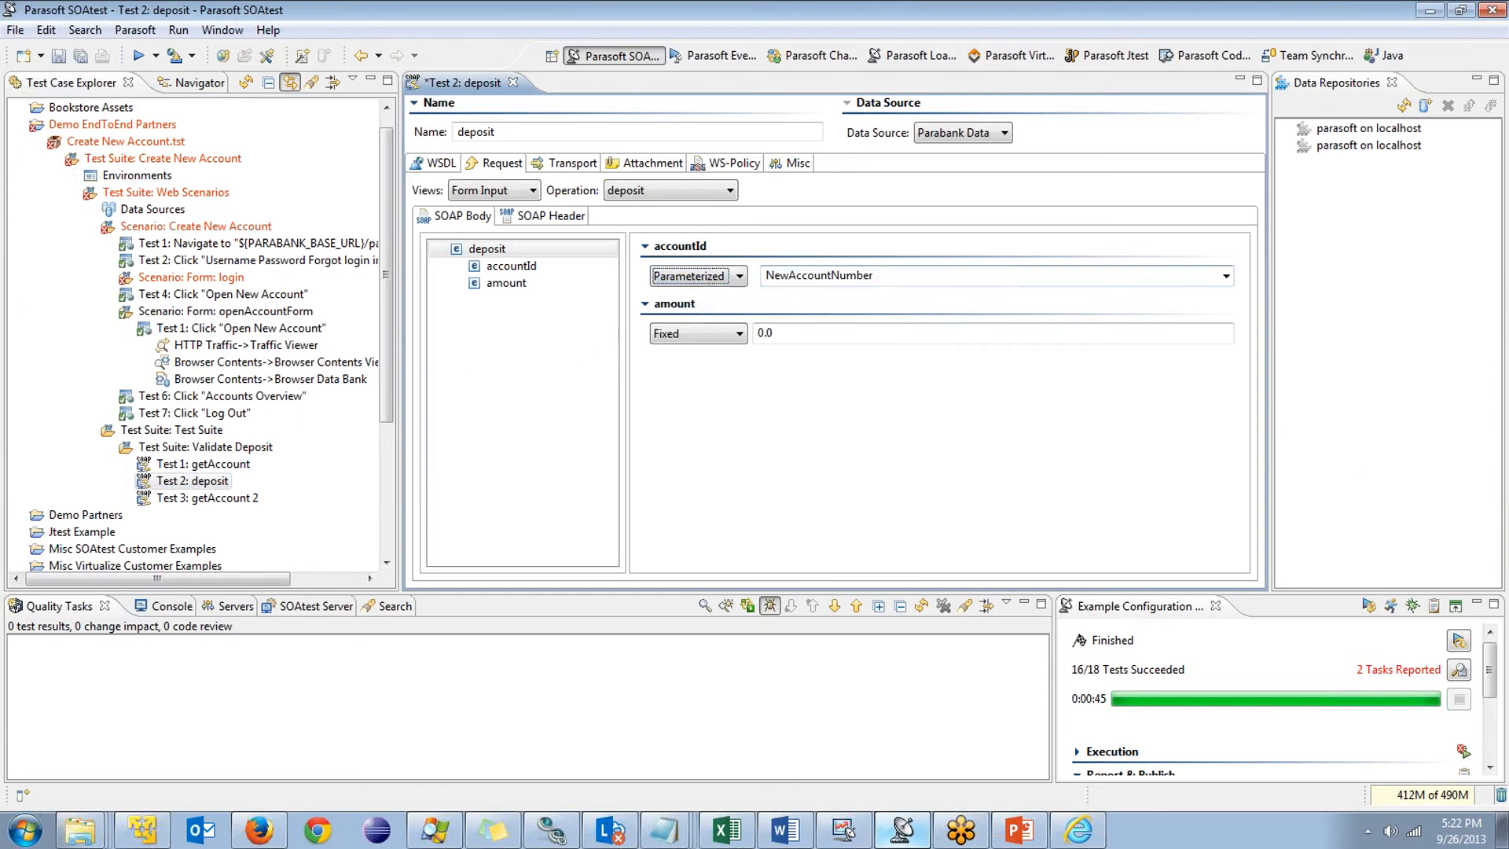
pyautogui.doubleClick(764, 333)
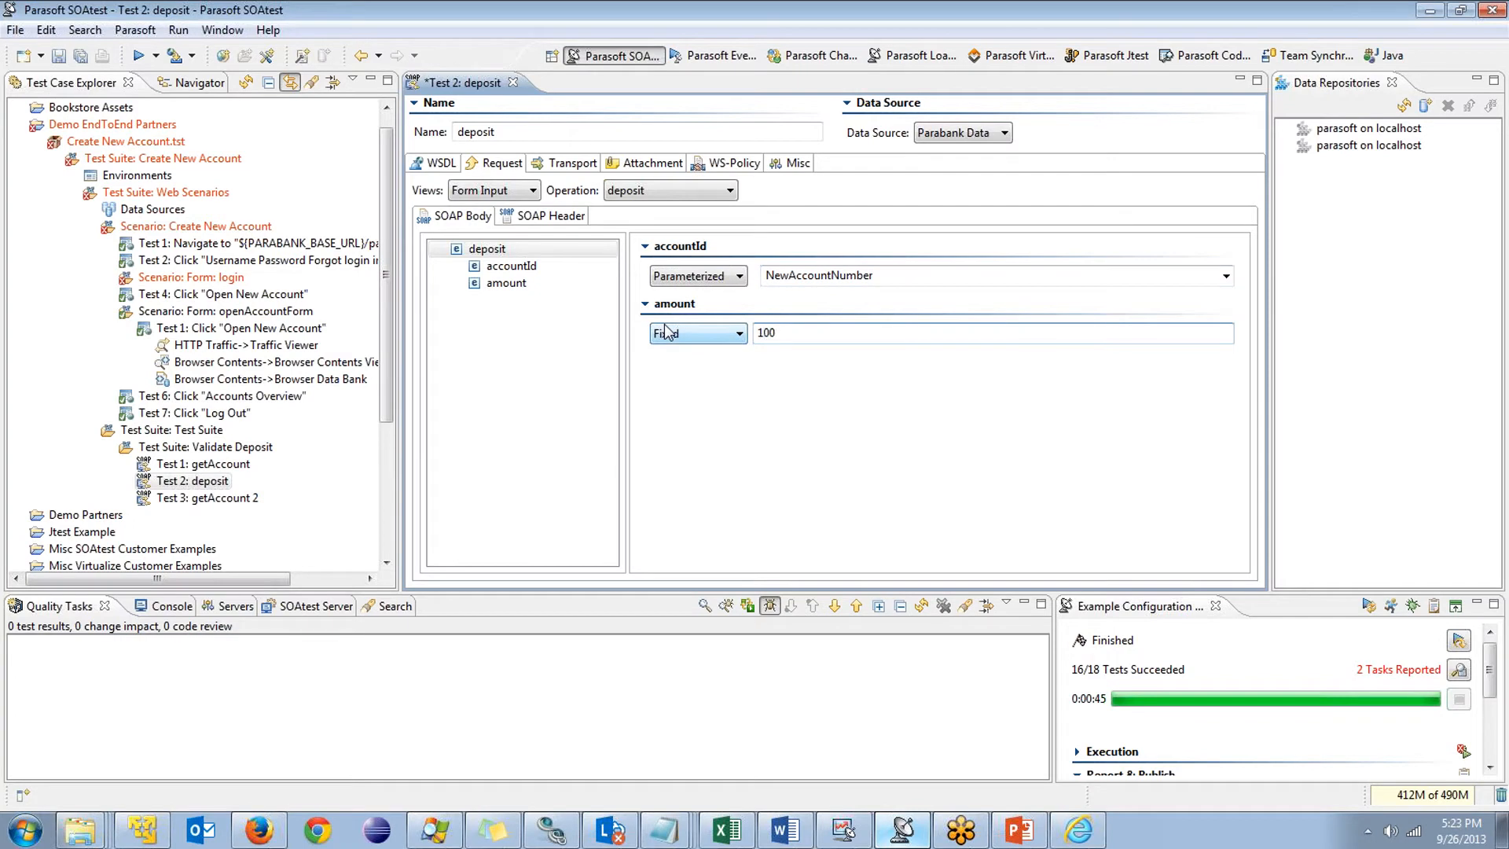
pyautogui.hotkey('ctrl', 's')
# Parameterize accountId in Test 3: getAccount 2 with NewAccountNumber, save it, and close all open editors
pyautogui.doubleClick(223, 497)
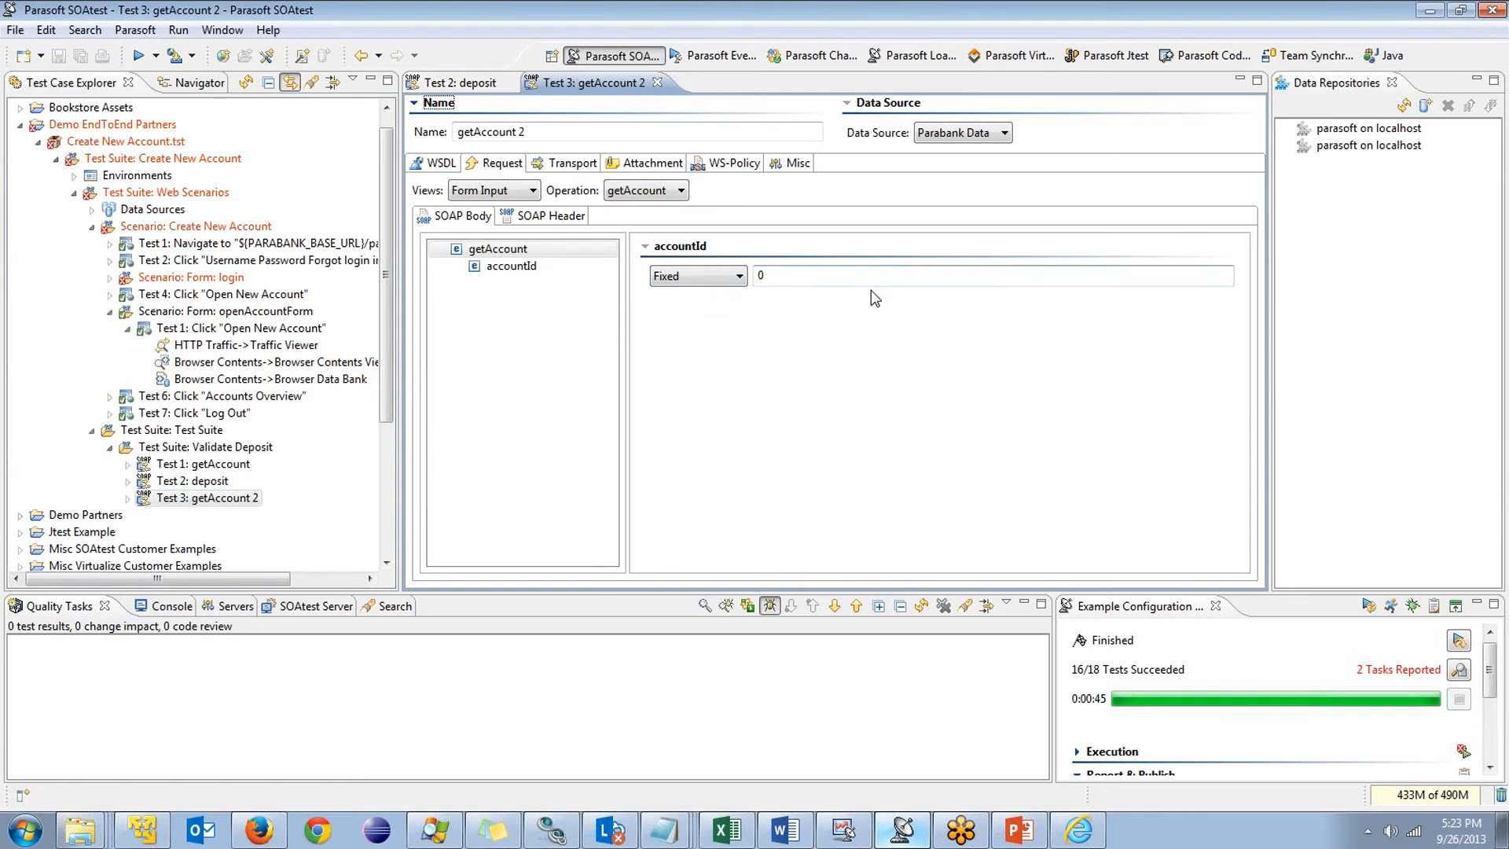
pyautogui.click(697, 275)
pyautogui.click(685, 308)
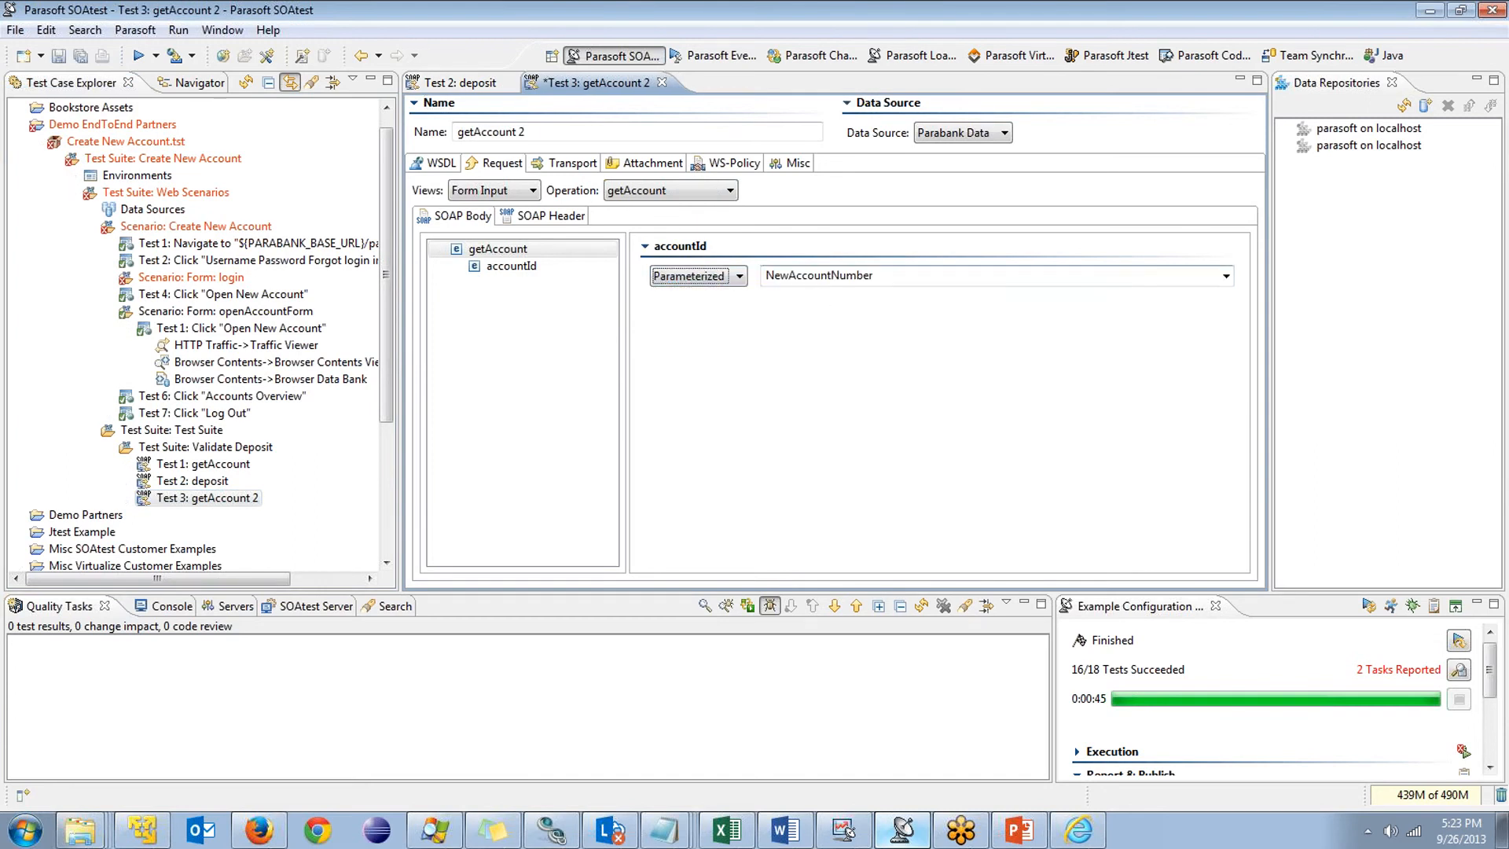
pyautogui.hotkey('ctrl', 's')
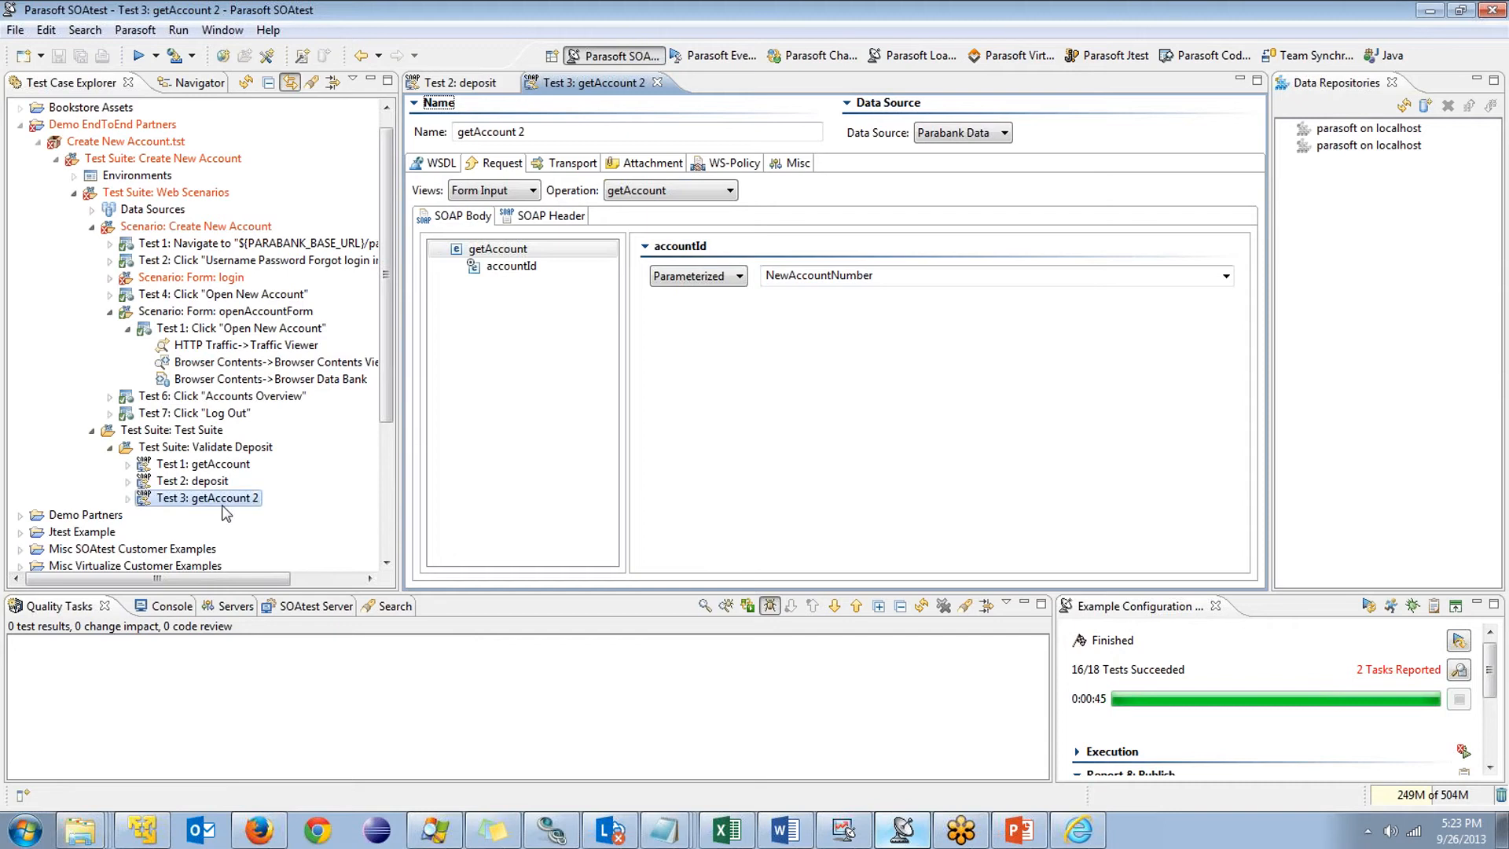
pyautogui.hotkey('ctrl', 'shift', 'w')
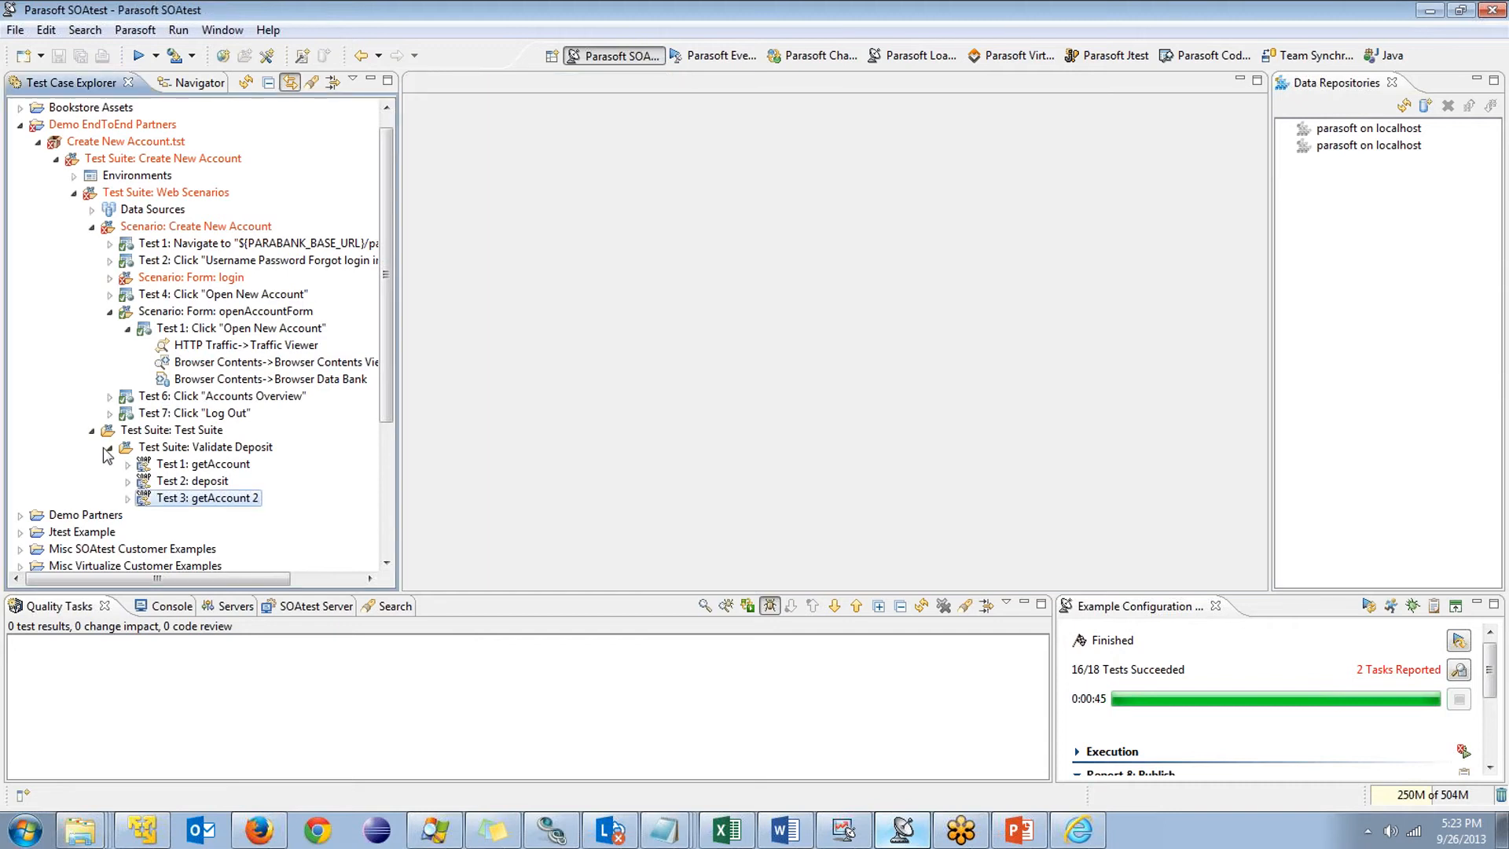
# Restrict the Parabank Data table to the row range 1 to 1, save it, and close its editor
pyautogui.click(91, 209)
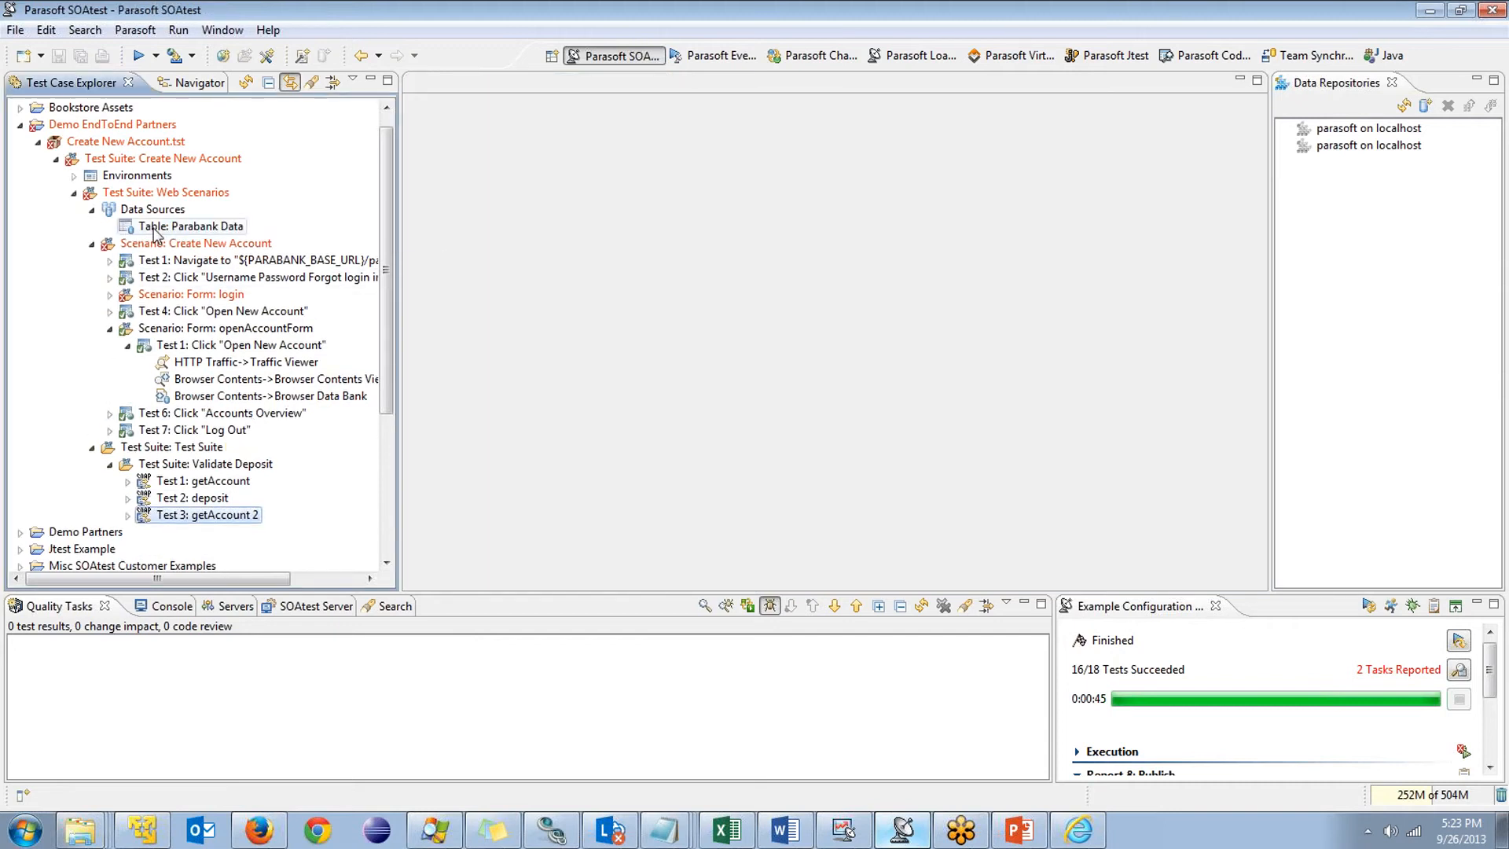
pyautogui.doubleClick(162, 226)
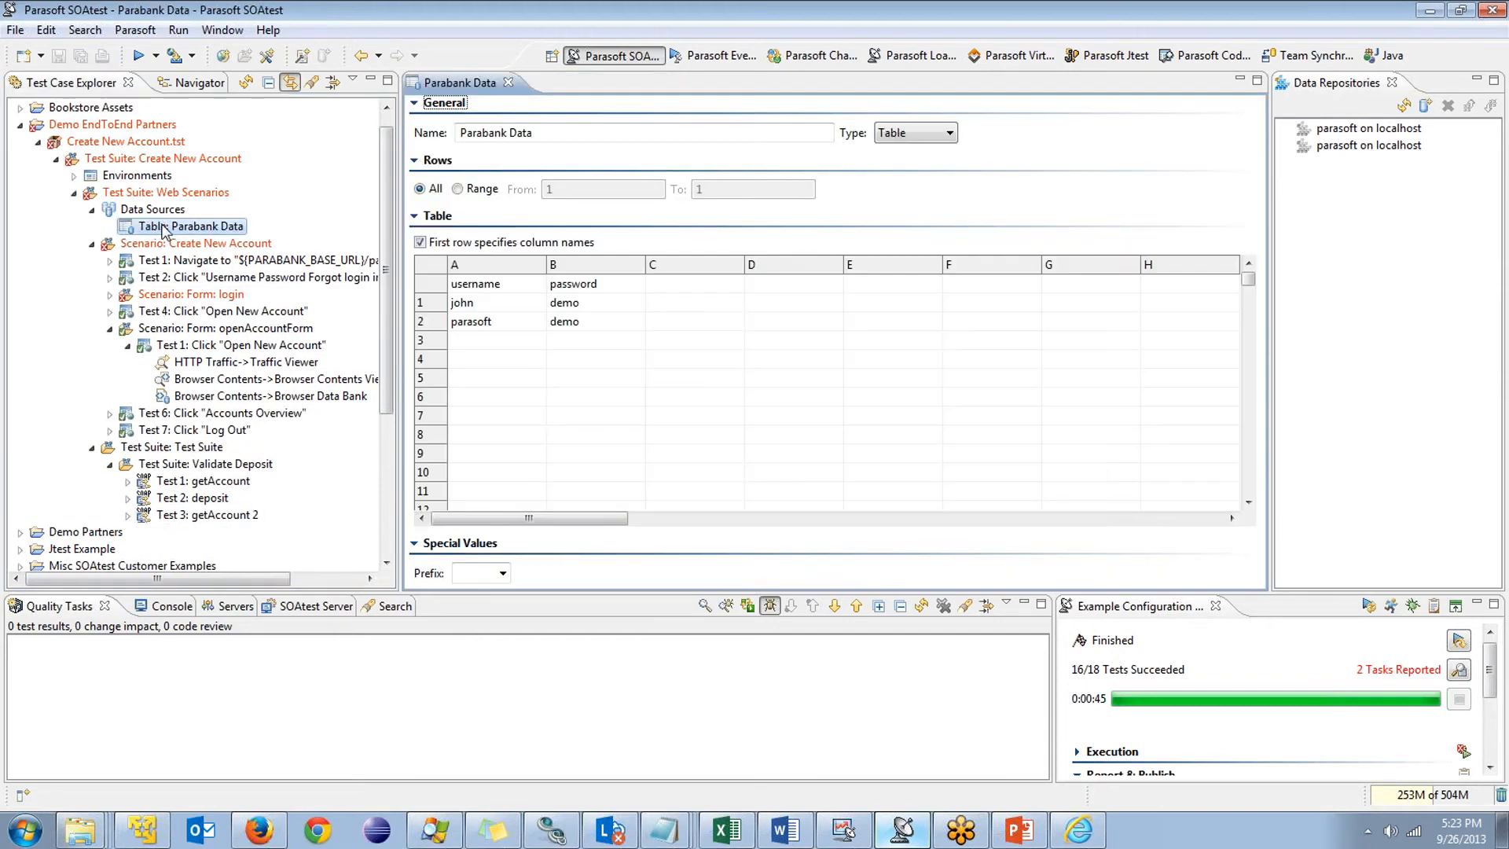
pyautogui.click(467, 190)
pyautogui.hotkey('ctrl', 's')
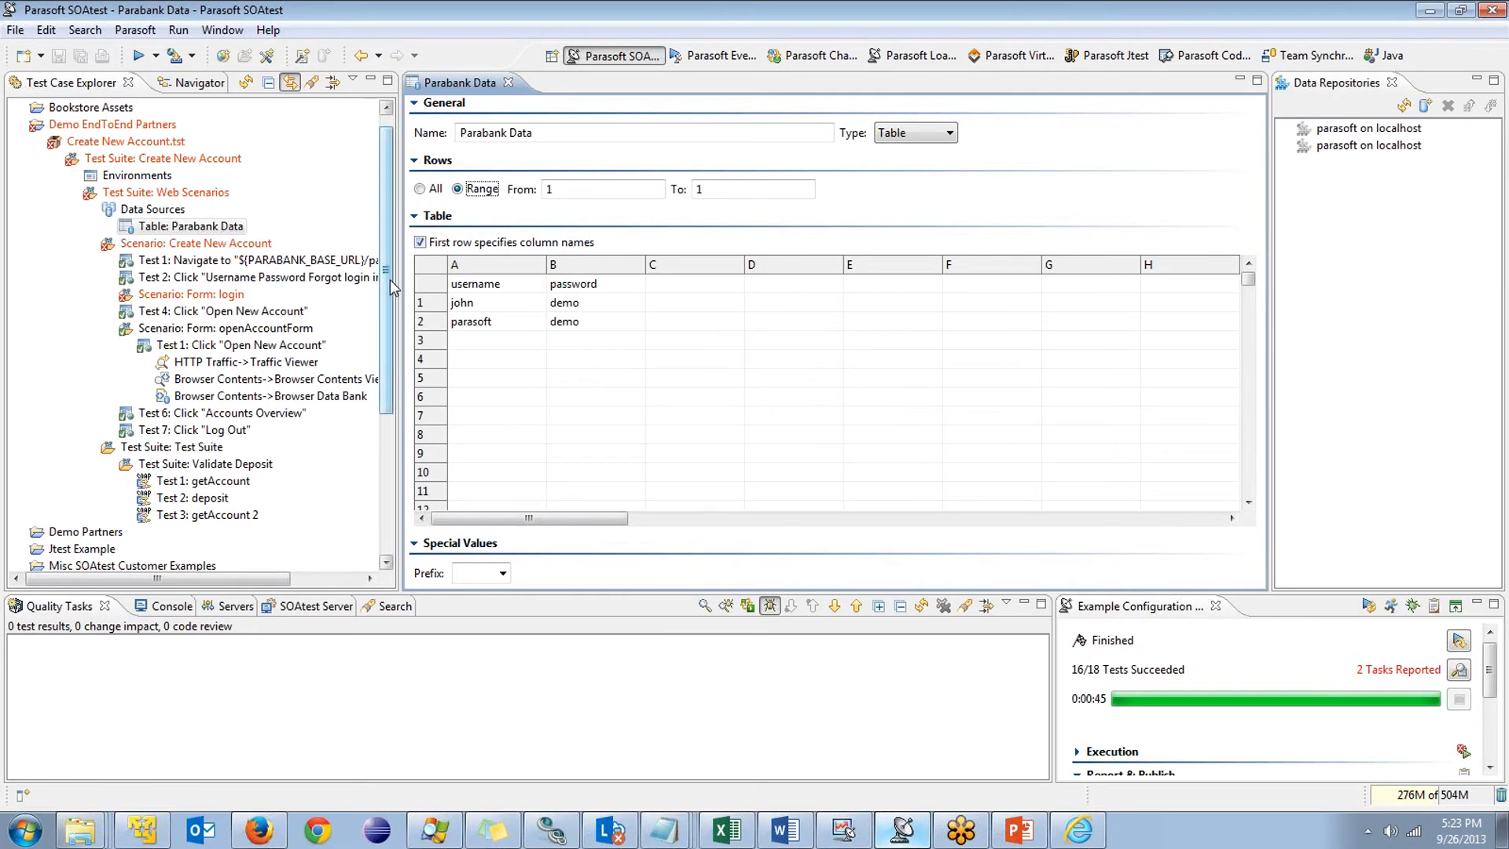
pyautogui.hotkey('ctrl', 'w')
pyautogui.click(92, 210)
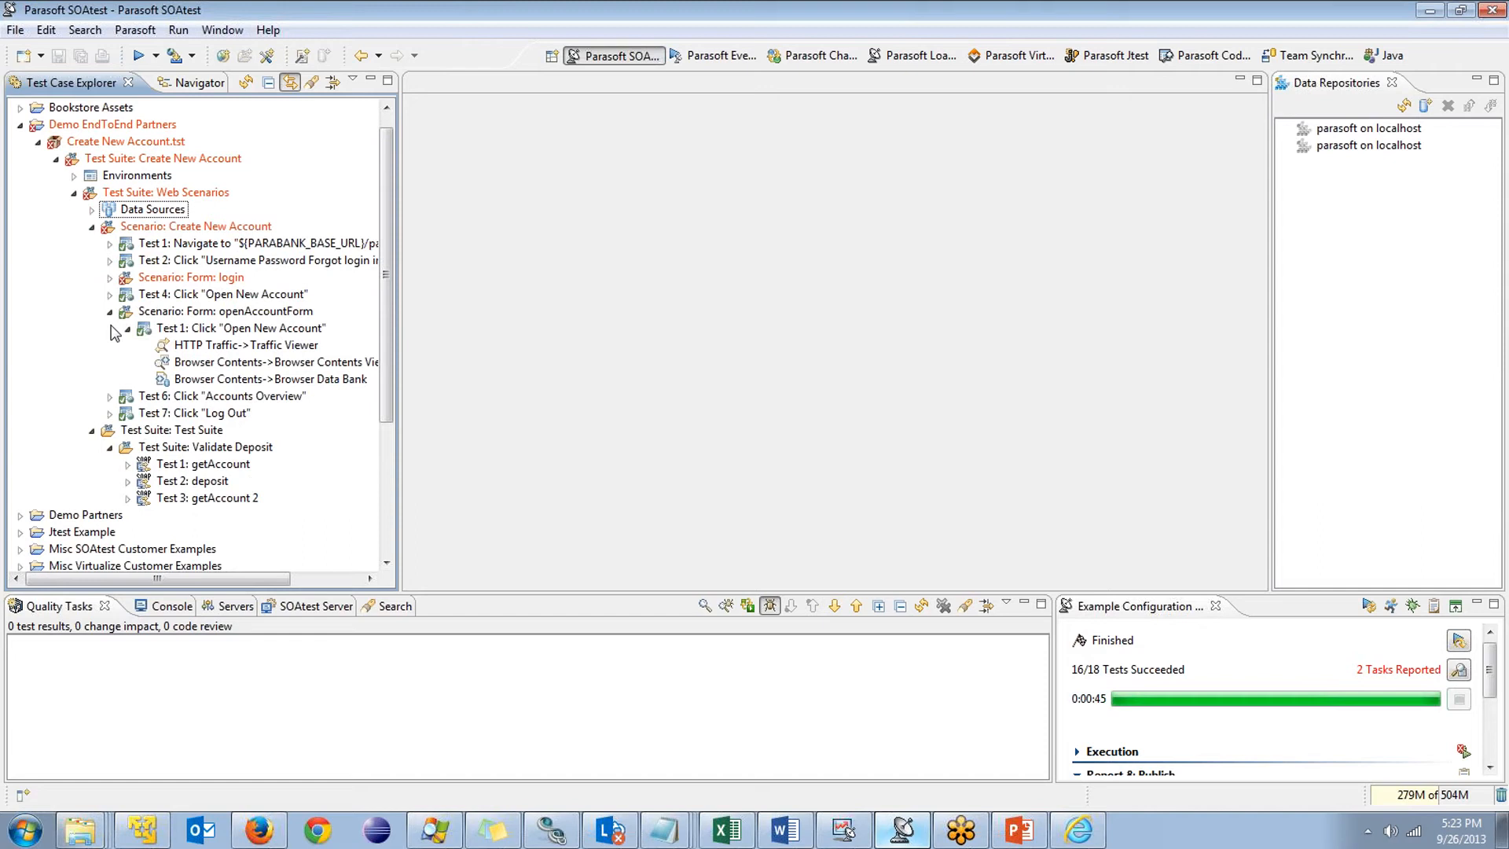
# Collapse the Create New Account scenario and the Test Suite, and run the whole Web Scenarios suite
pyautogui.click(110, 312)
pyautogui.click(92, 227)
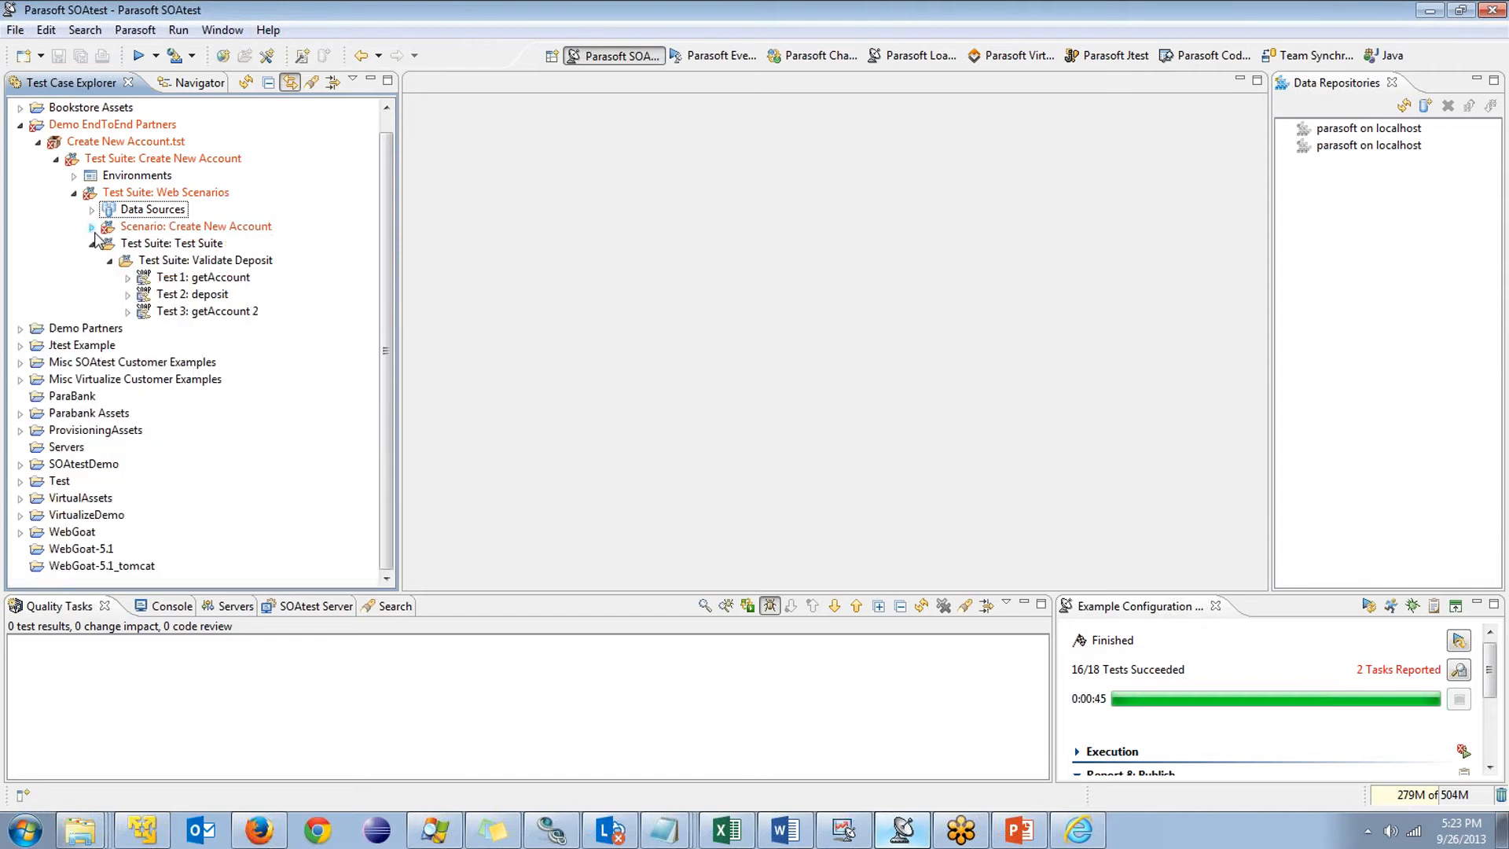
pyautogui.click(92, 244)
pyautogui.click(110, 209)
pyautogui.click(139, 57)
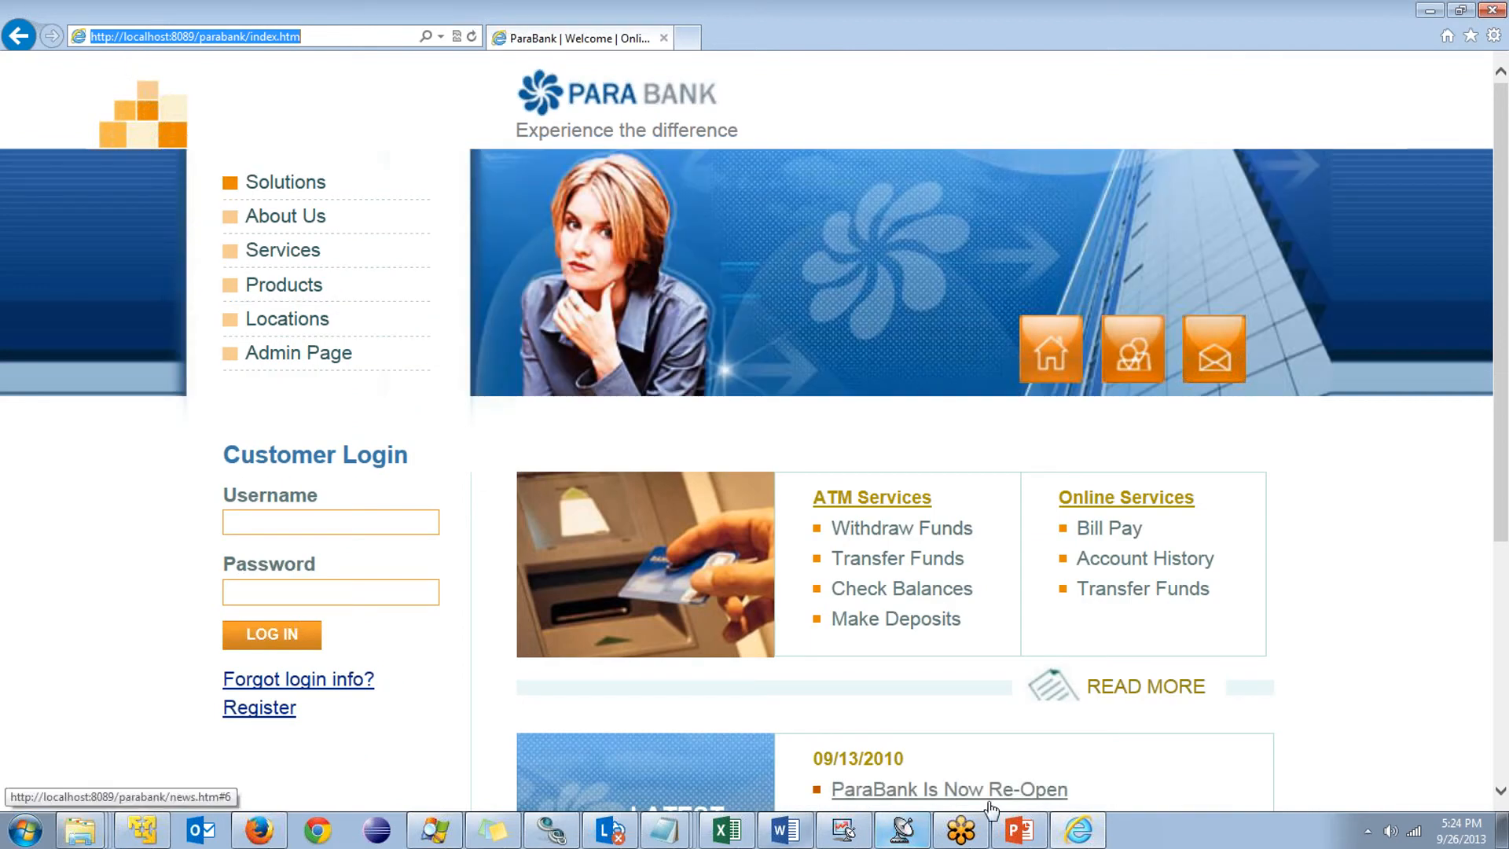
# Switch back to SOAtest from the browser and expand the reported quality task to examine the failed login validation
pyautogui.click(903, 833)
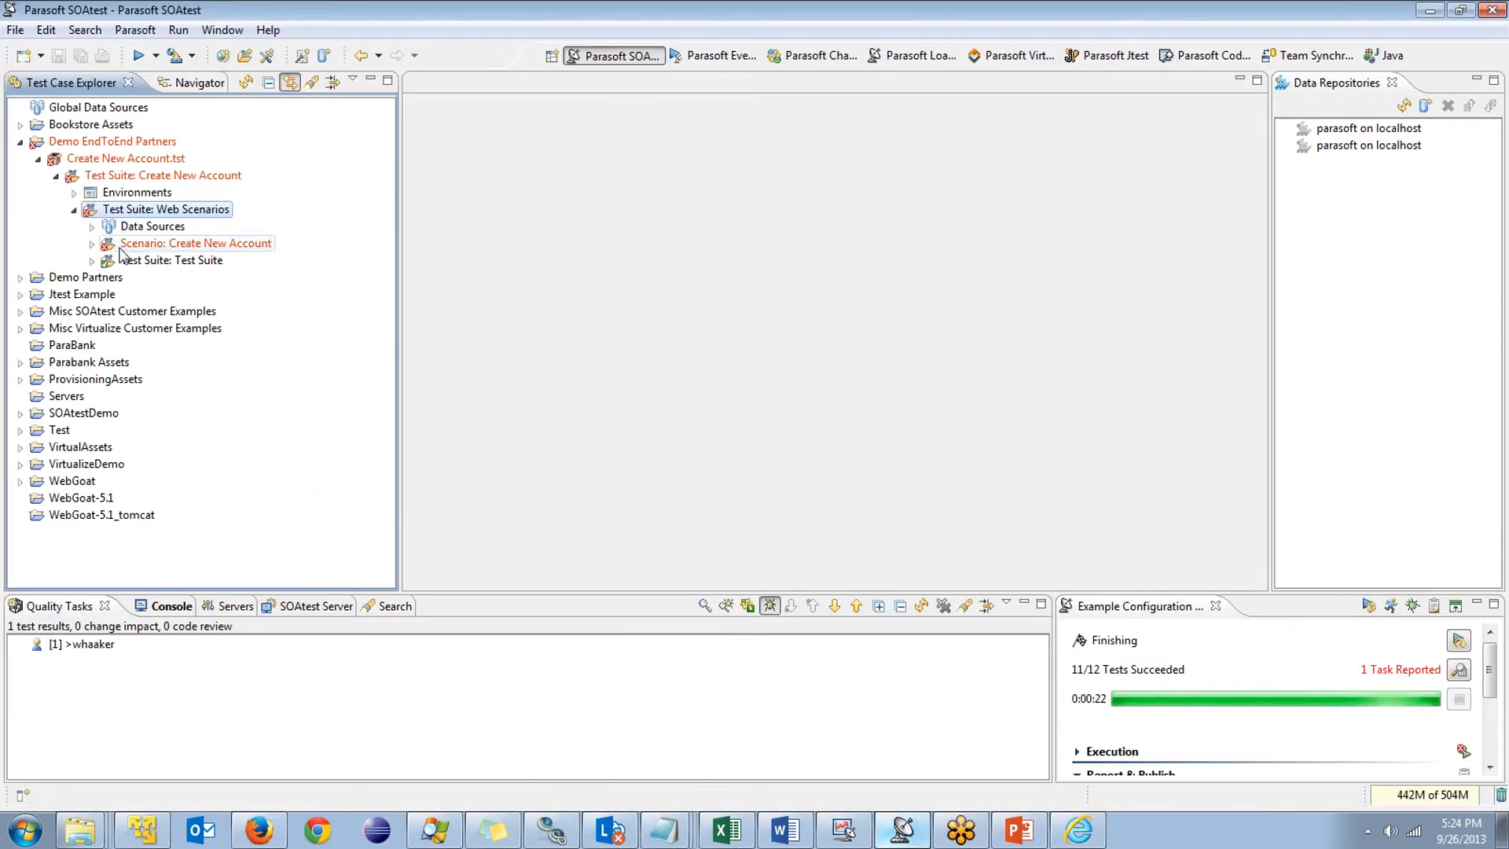
pyautogui.click(19, 645)
pyautogui.click(441, 698)
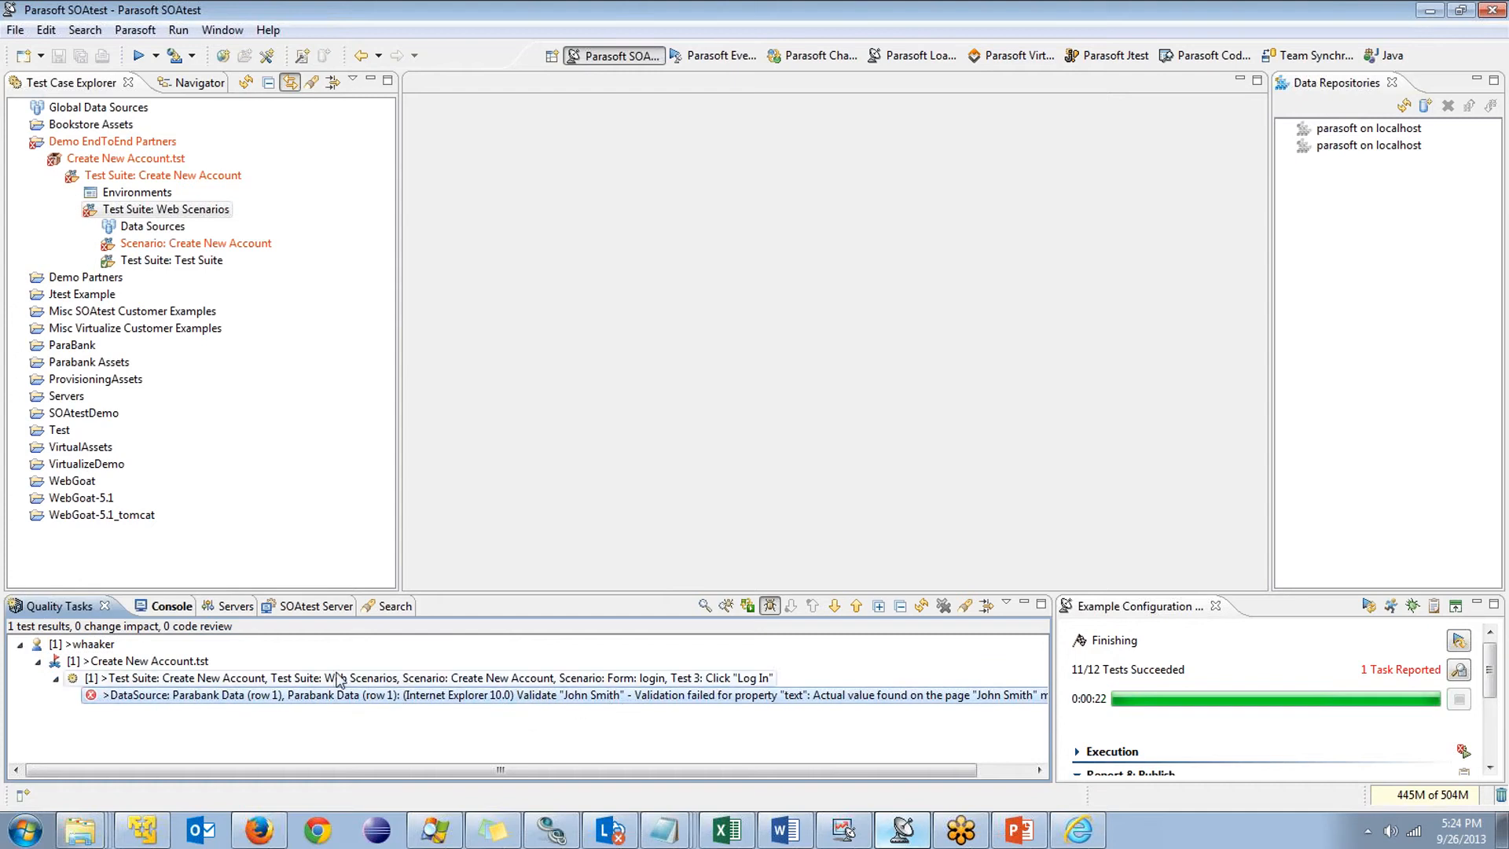
# In the login scenario's Test 3 Browser Validation Tool, correct the expected value to the customer's actual full name and save
pyautogui.click(93, 244)
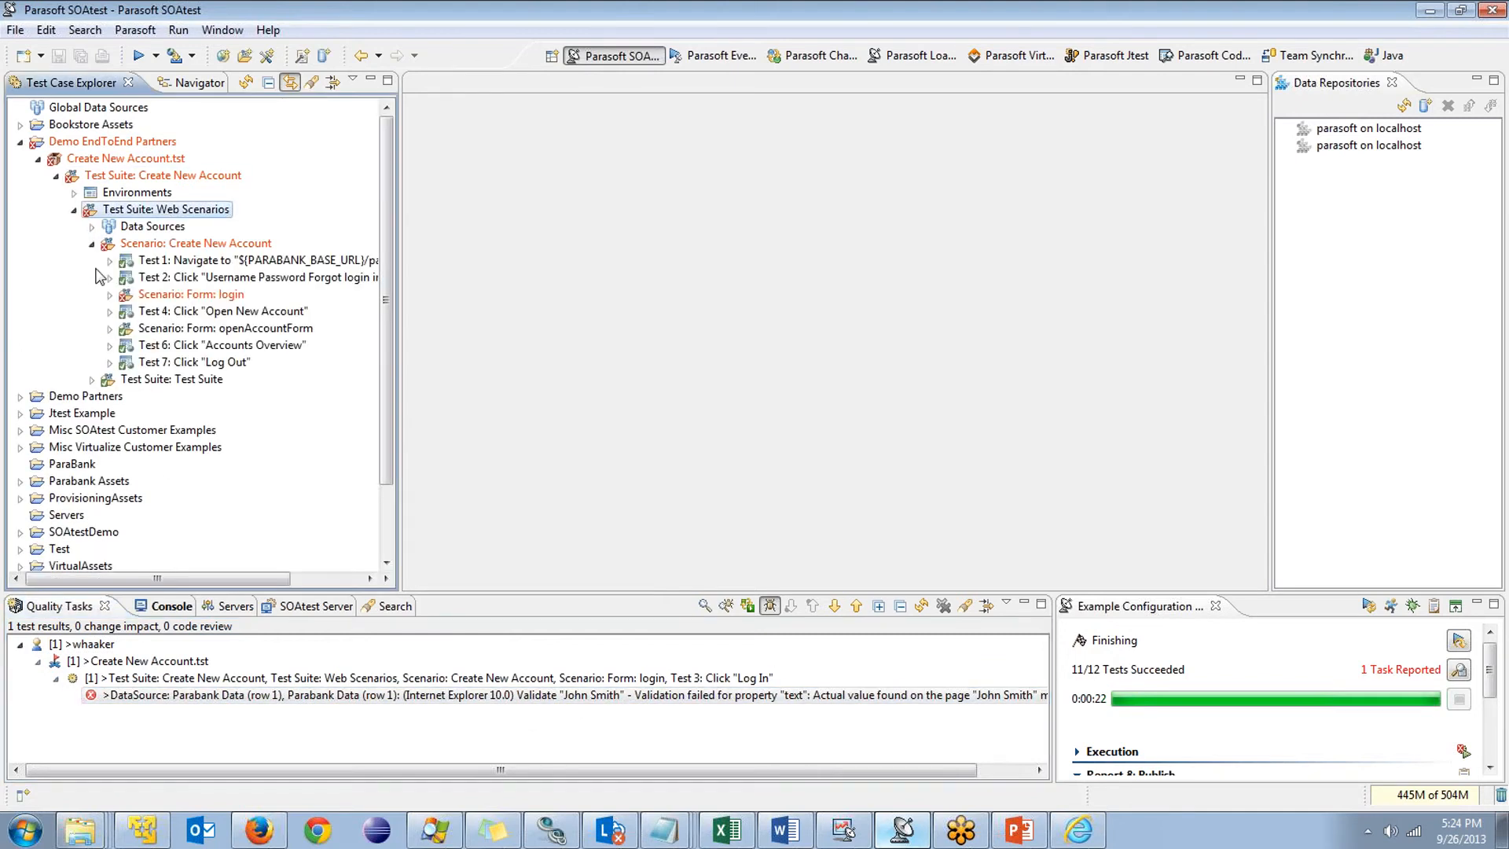
pyautogui.click(110, 295)
pyautogui.click(127, 346)
pyautogui.click(269, 397)
pyautogui.doubleClick(270, 397)
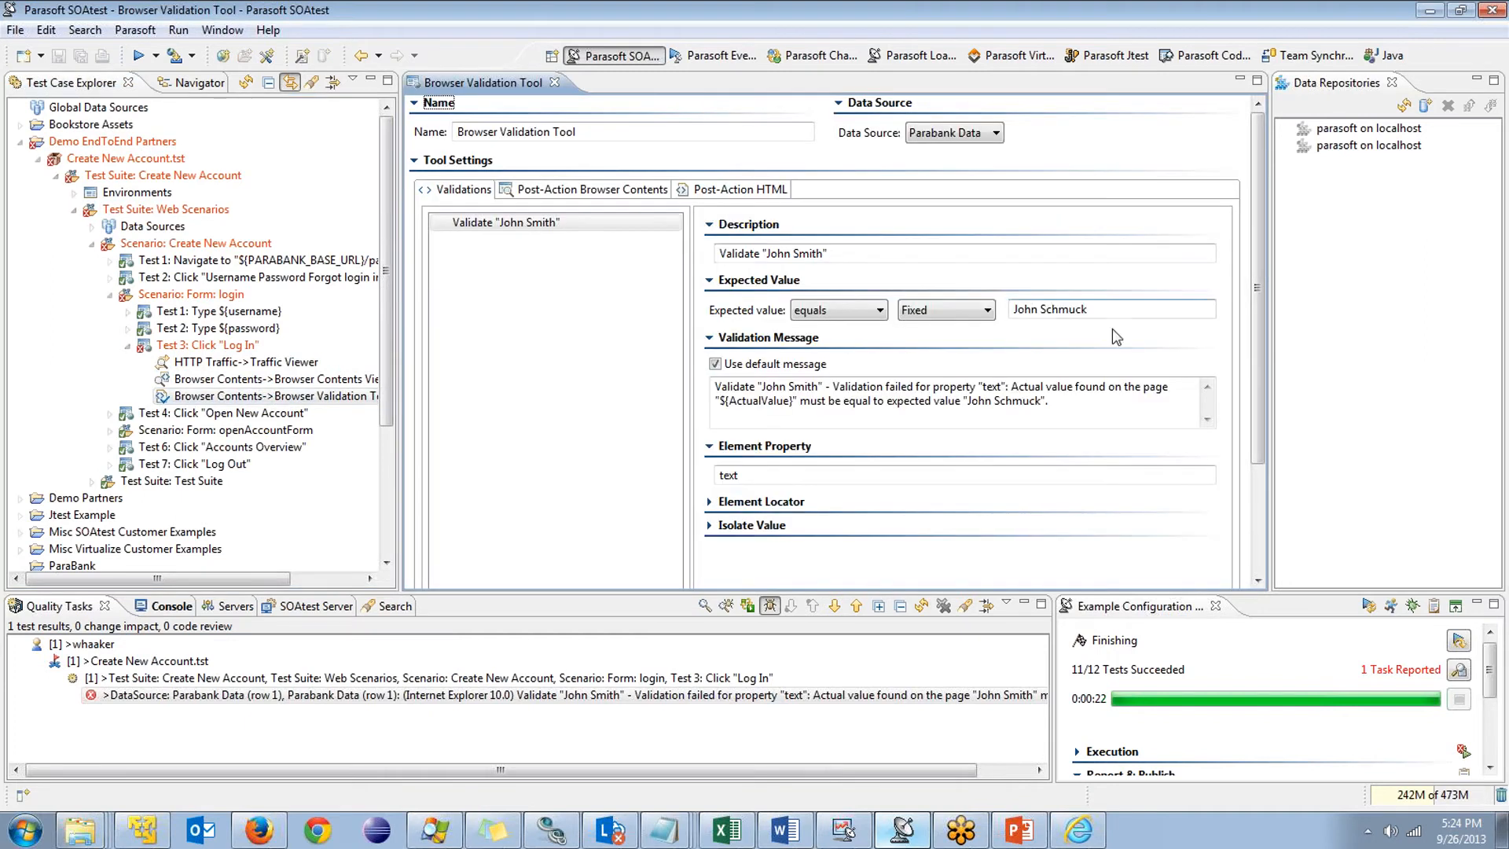
pyautogui.moveTo(1091, 309); pyautogui.dragTo(1046, 309)
pyautogui.write('mith')
pyautogui.hotkey('ctrl', 's')
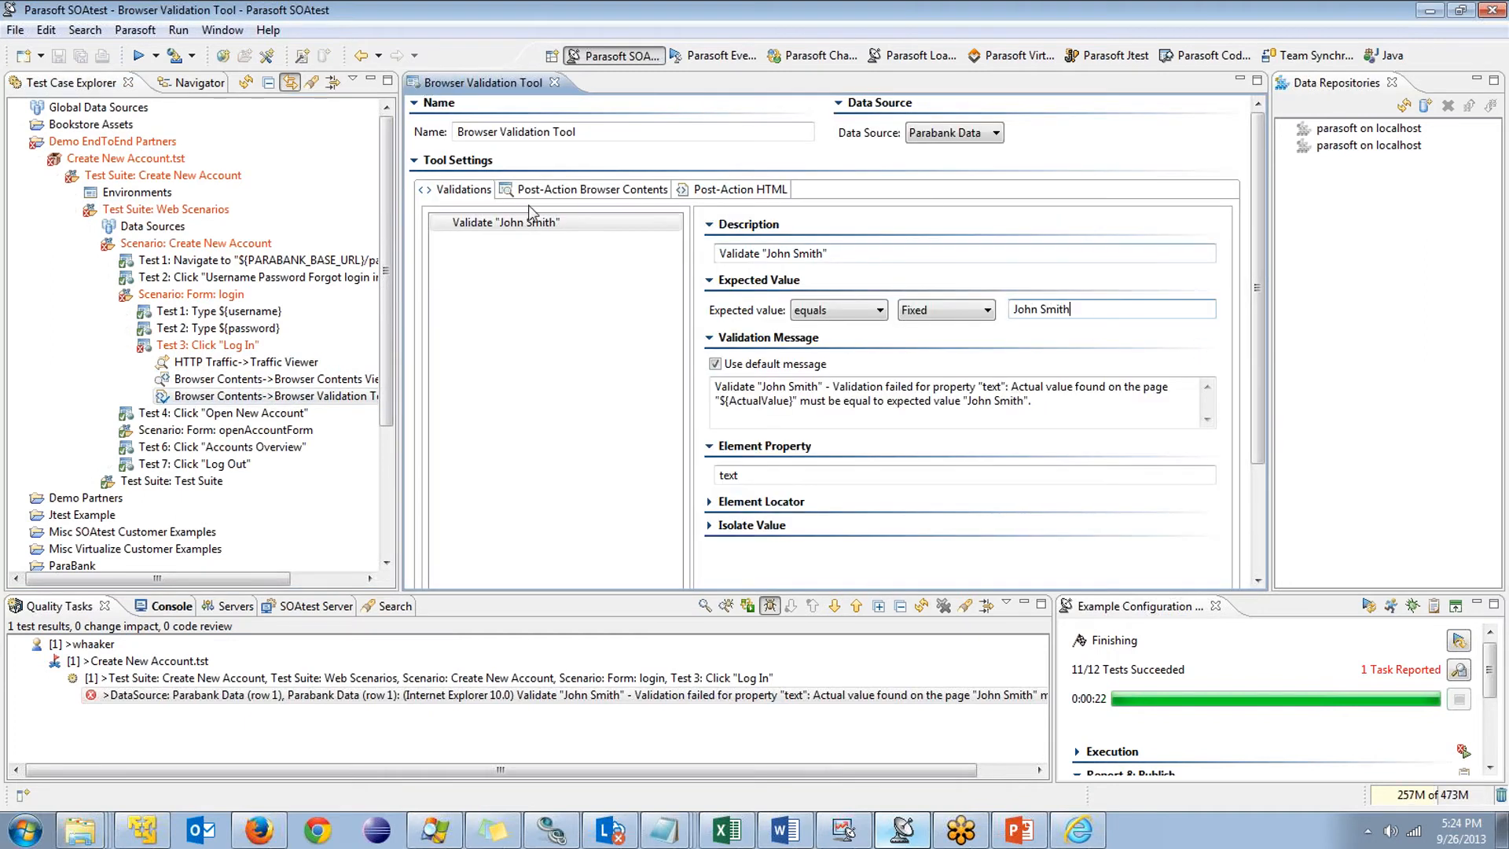
# Clear the reported quality tasks, close the validation editor, and collapse the login scenario
pyautogui.click(943, 605)
pyautogui.click(818, 424)
pyautogui.click(110, 294)
pyautogui.click(92, 243)
pyautogui.click(92, 245)
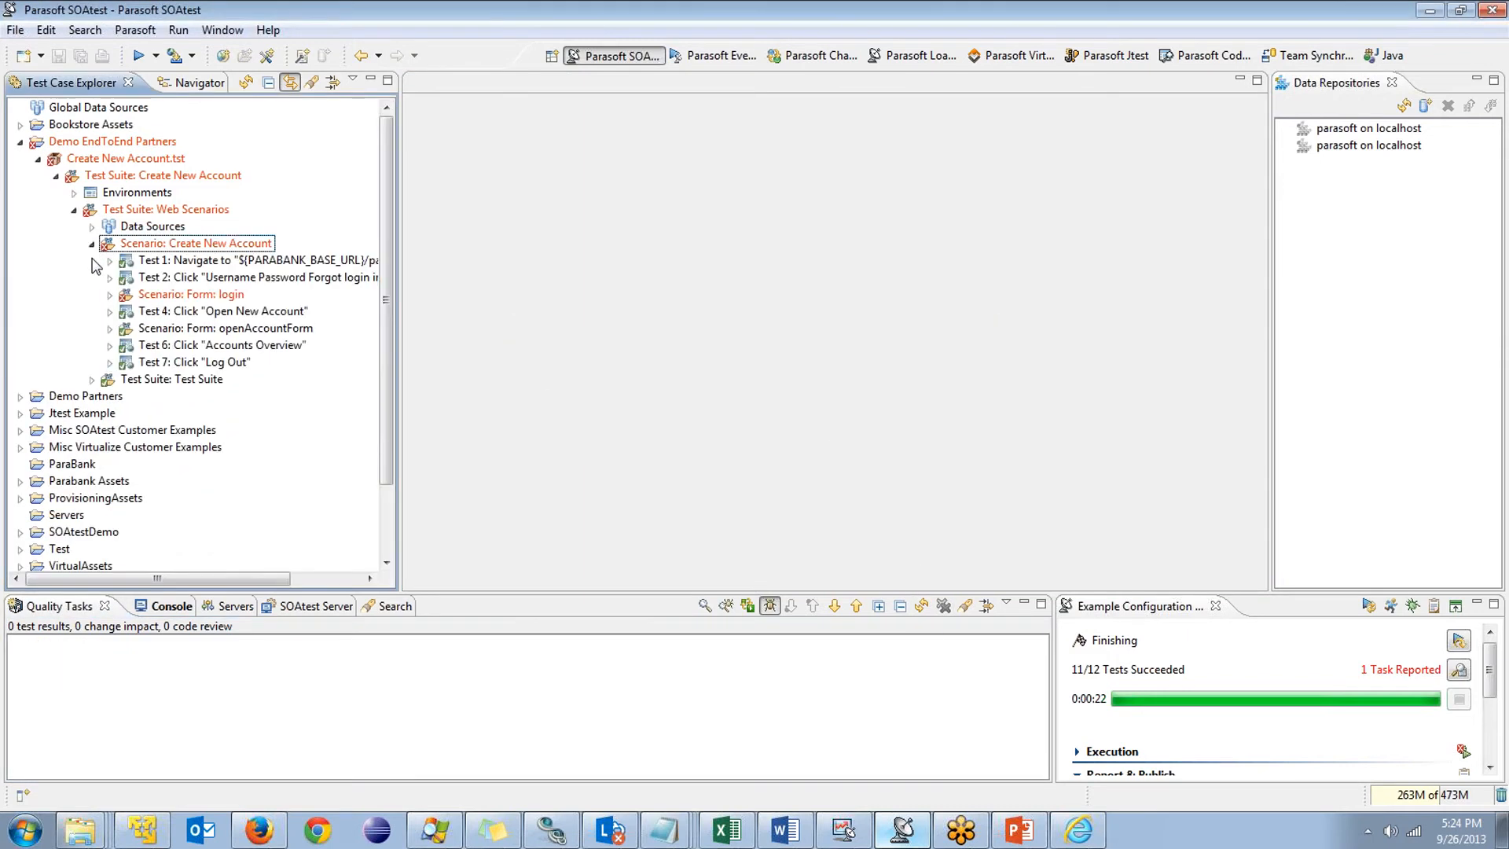
# Open the Browser Contents Viewer of Test 6: Click "Accounts Overview" and examine the accounts table from the last run
pyautogui.click(110, 346)
pyautogui.doubleClick(186, 380)
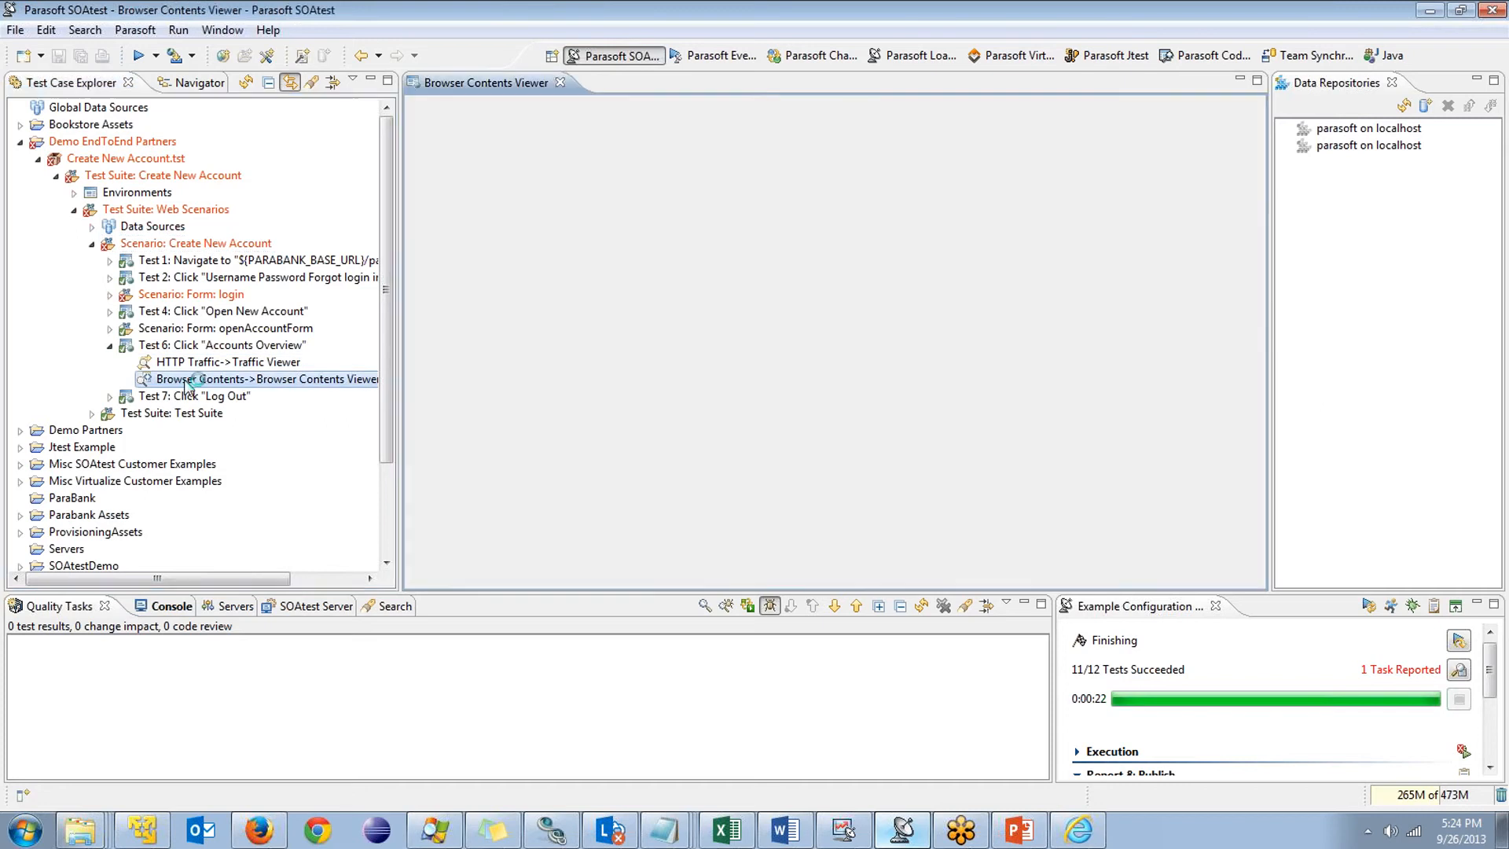
pyautogui.moveTo(1241, 306); pyautogui.dragTo(1240, 381)
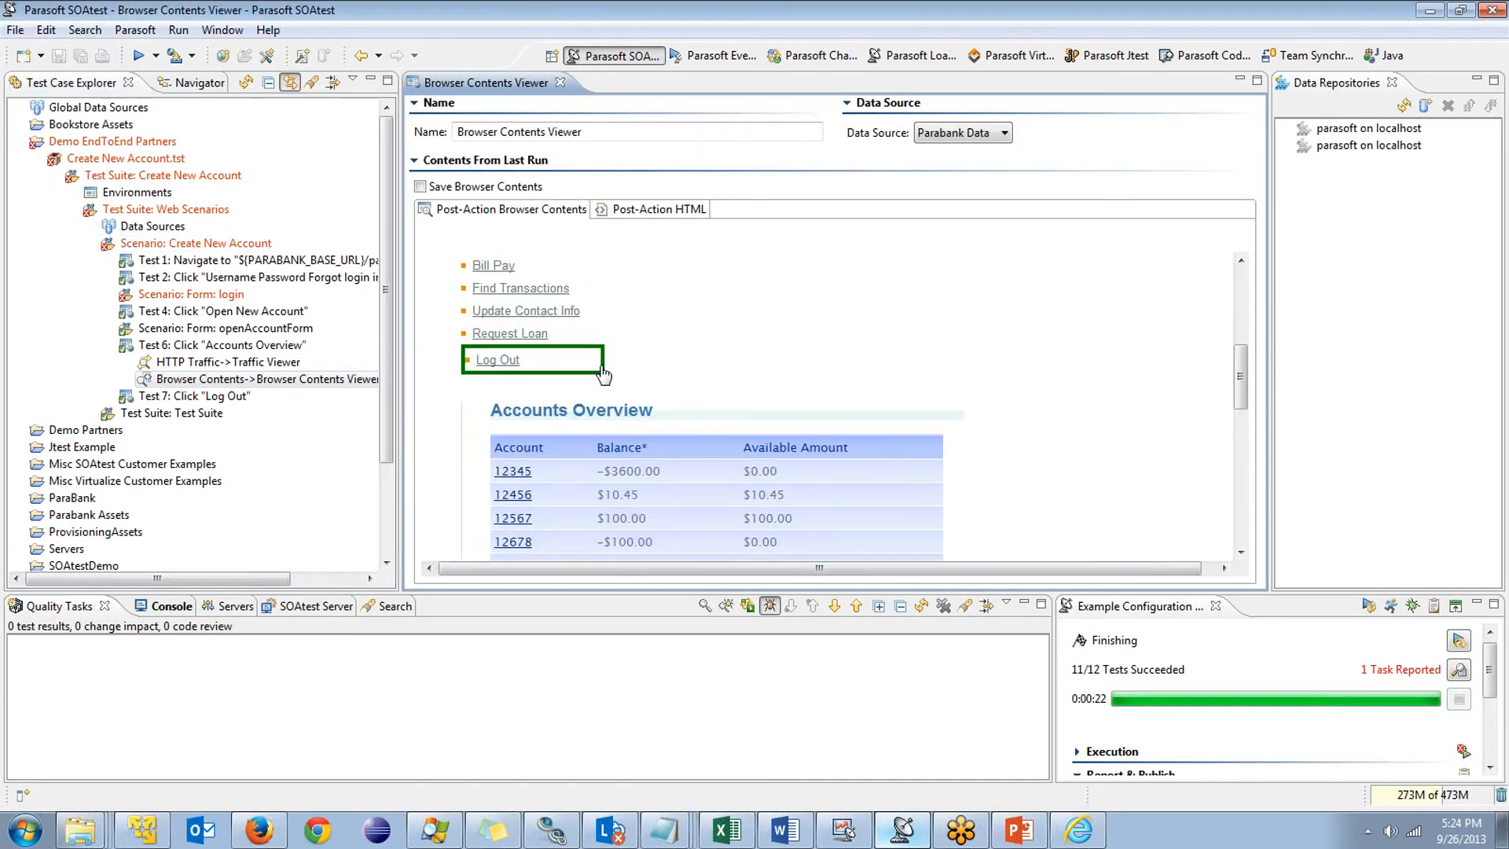
# Open the Browser Contents Viewer of the openAccountForm scenario's Test 1 and check the new account number from the last run
pyautogui.click(110, 346)
pyautogui.click(110, 329)
pyautogui.doubleClick(192, 380)
pyautogui.moveTo(1242, 320); pyautogui.dragTo(1240, 470)
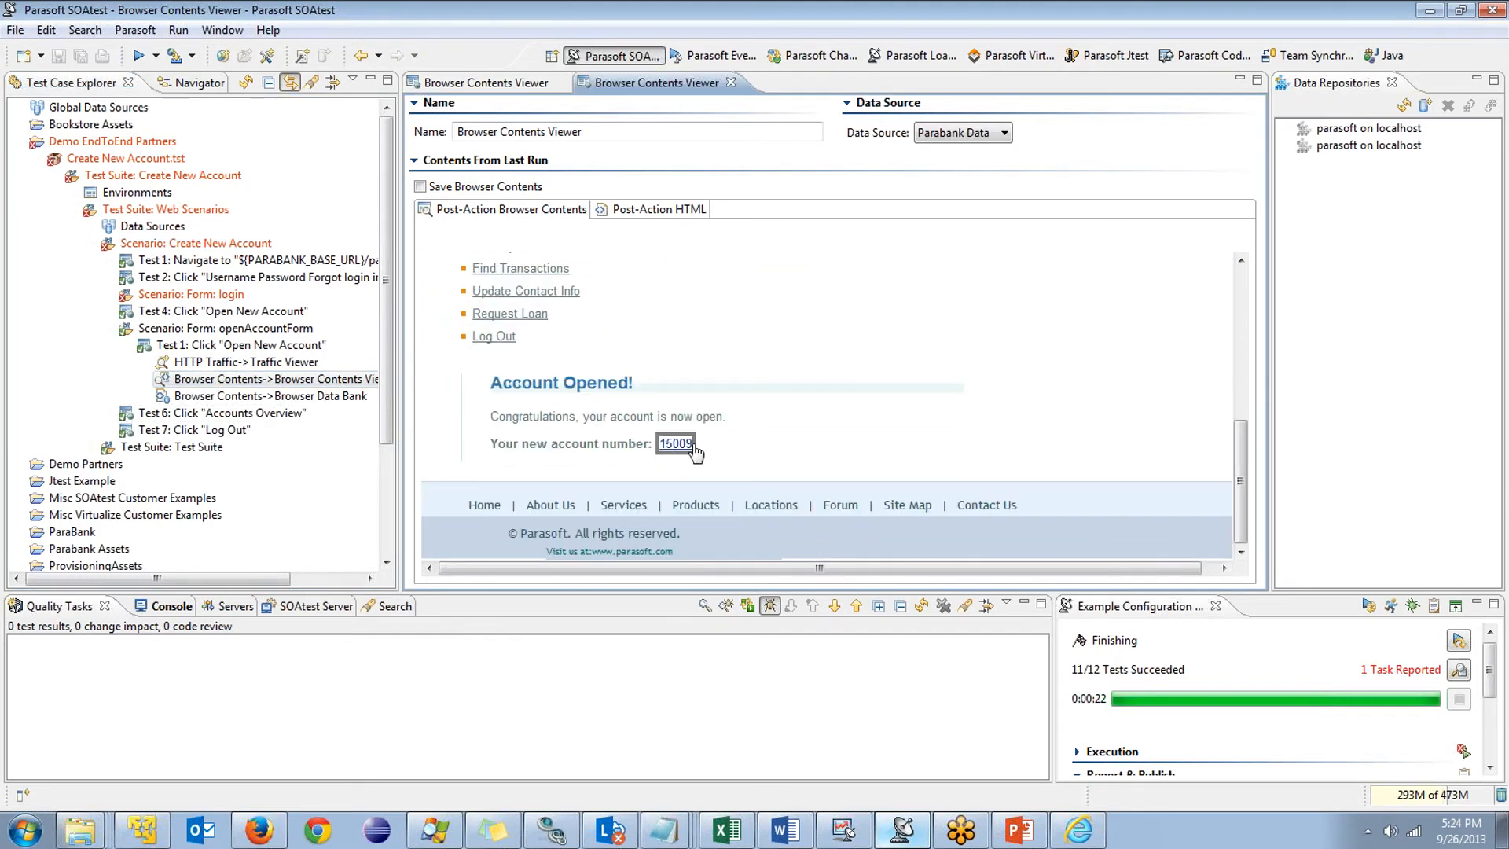
# Open the Traffic Viewer of Test 1: getAccount in Validate Deposit and examine the accountId sent in the request
pyautogui.click(92, 448)
pyautogui.click(141, 483)
pyautogui.click(128, 481)
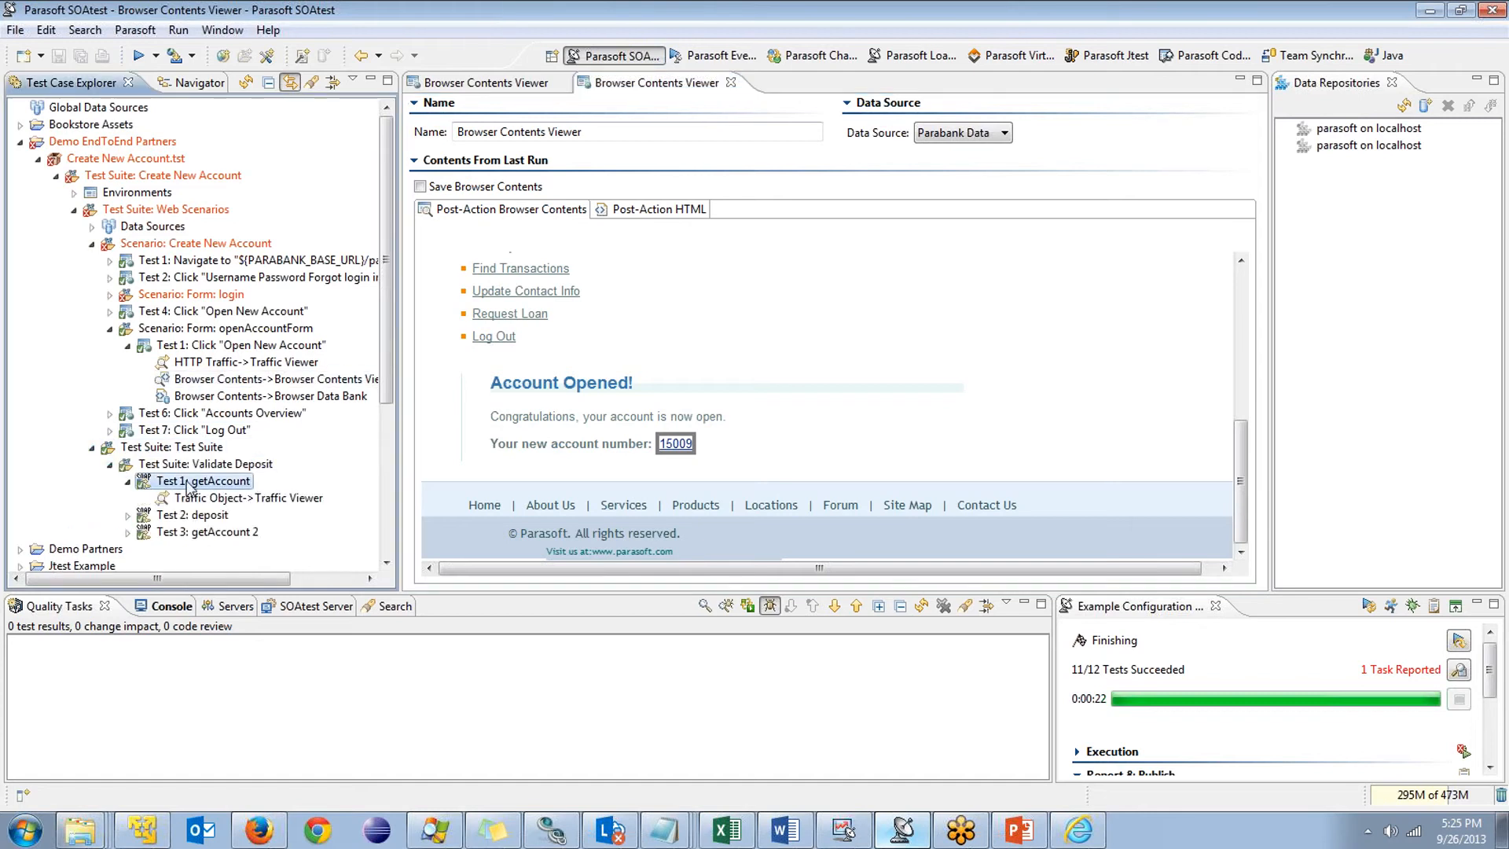
pyautogui.doubleClick(183, 498)
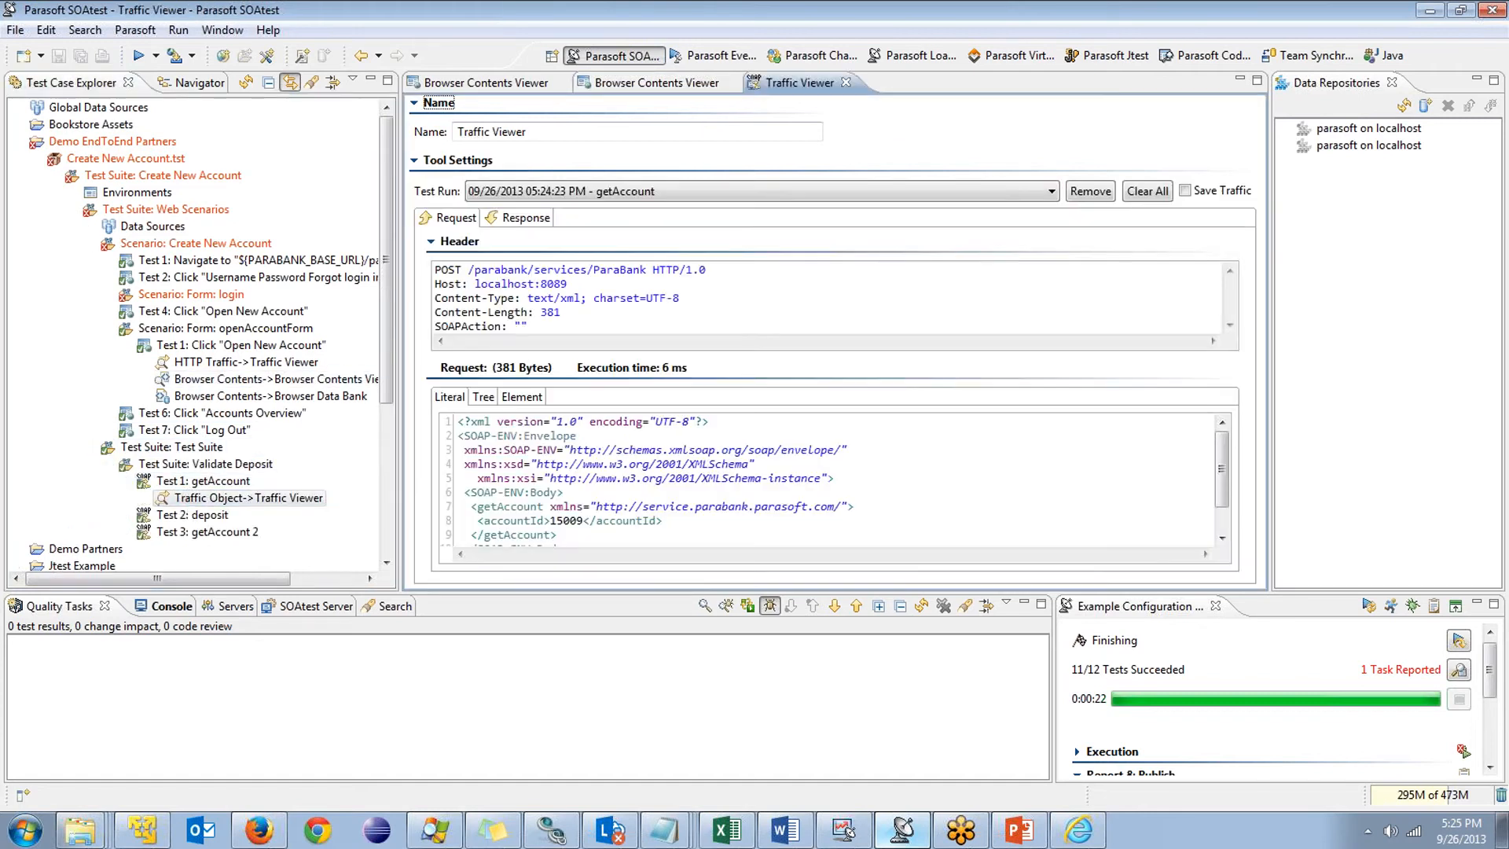
pyautogui.click(459, 242)
pyautogui.moveTo(550, 418); pyautogui.dragTo(597, 419)
pyautogui.click(629, 418)
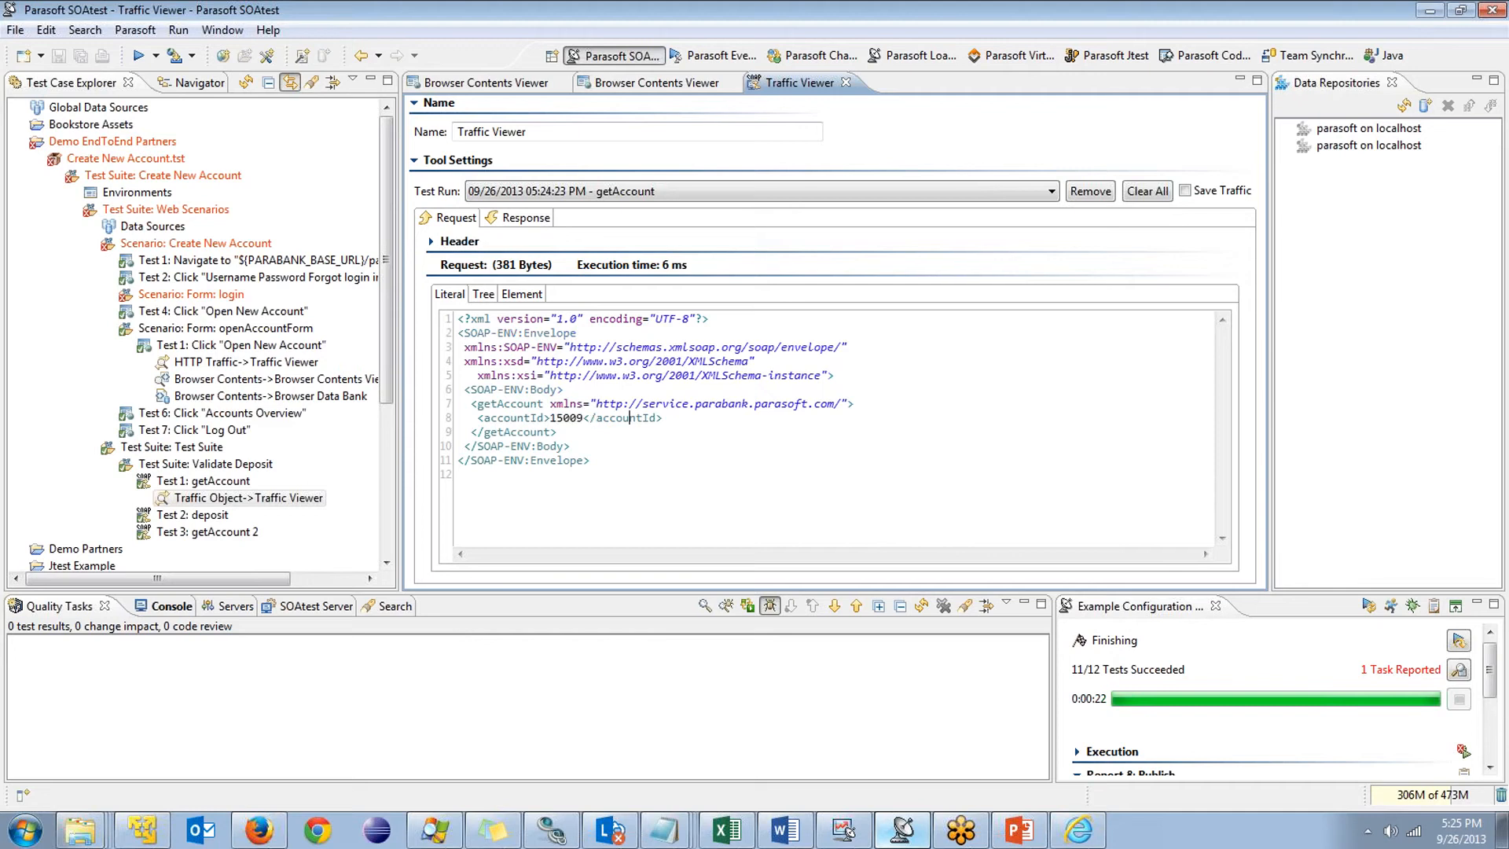
# Examine the response of Test 1: getAccount in element form, with the header section collapsed, to check the account balance
pyautogui.click(525, 220)
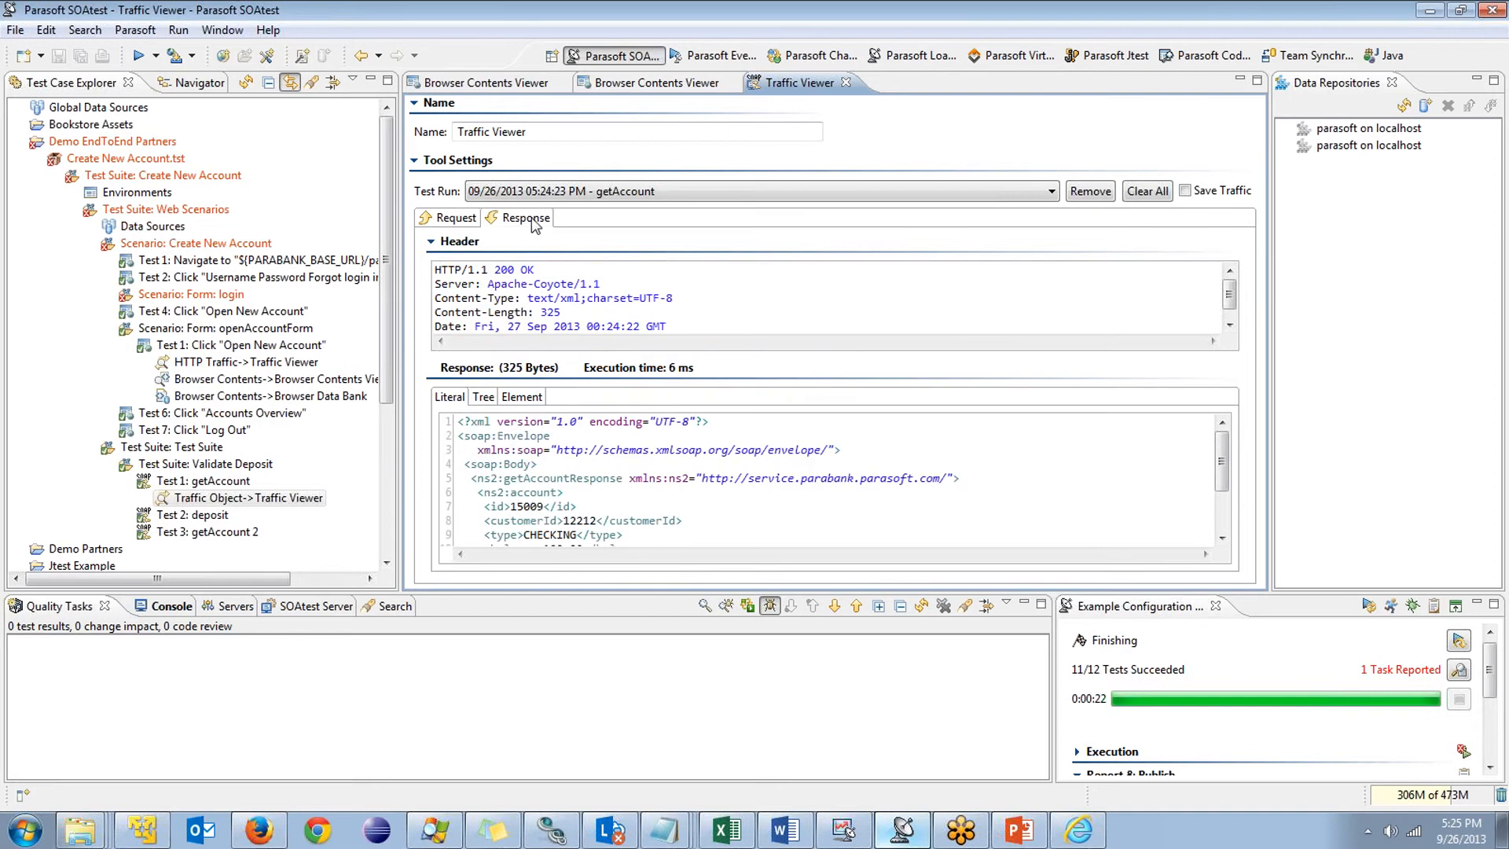
pyautogui.click(460, 242)
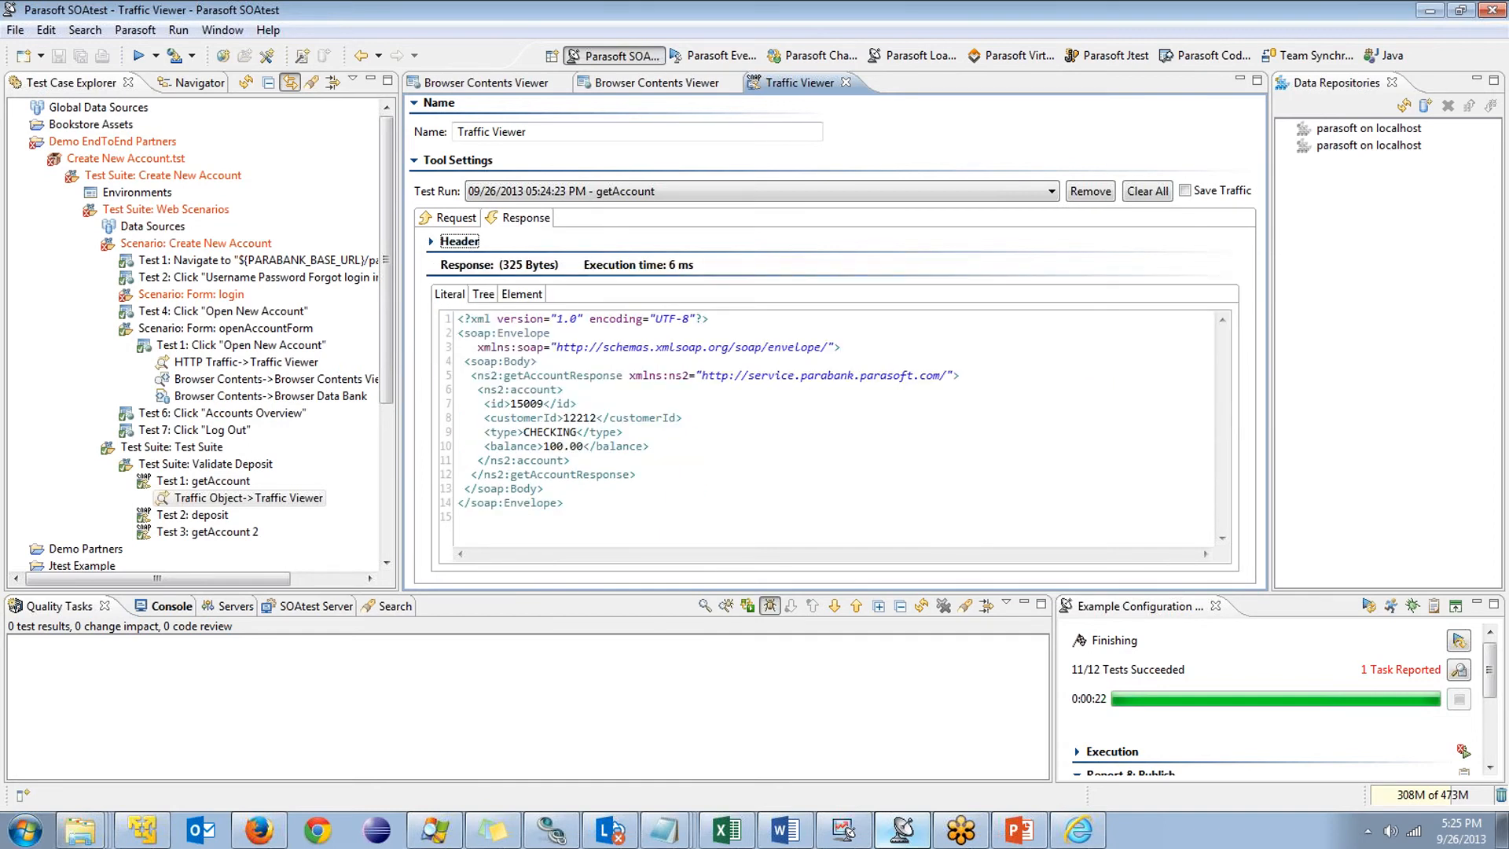
pyautogui.click(522, 295)
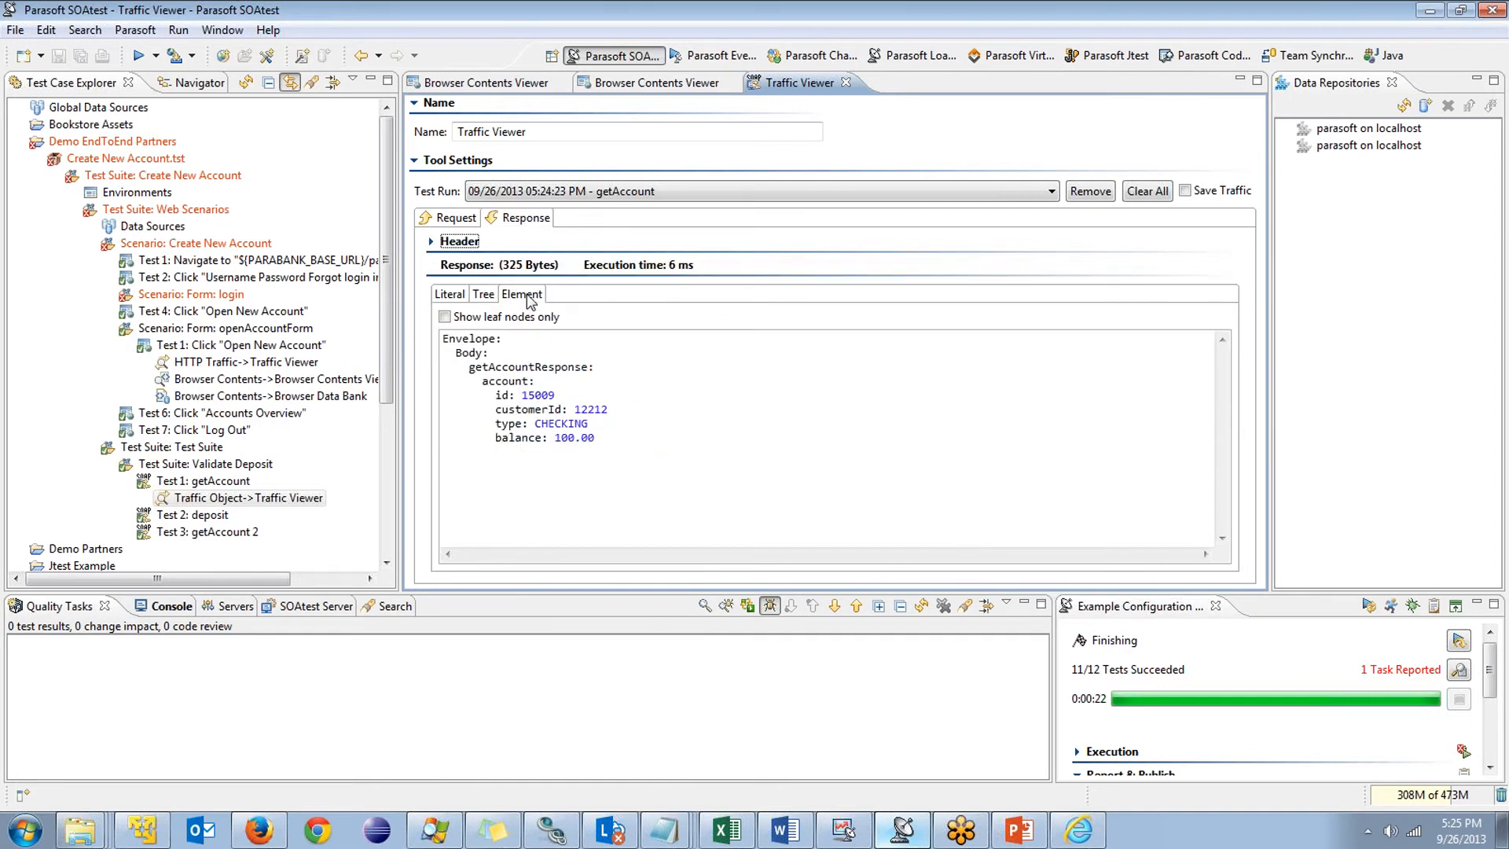
pyautogui.click(573, 438)
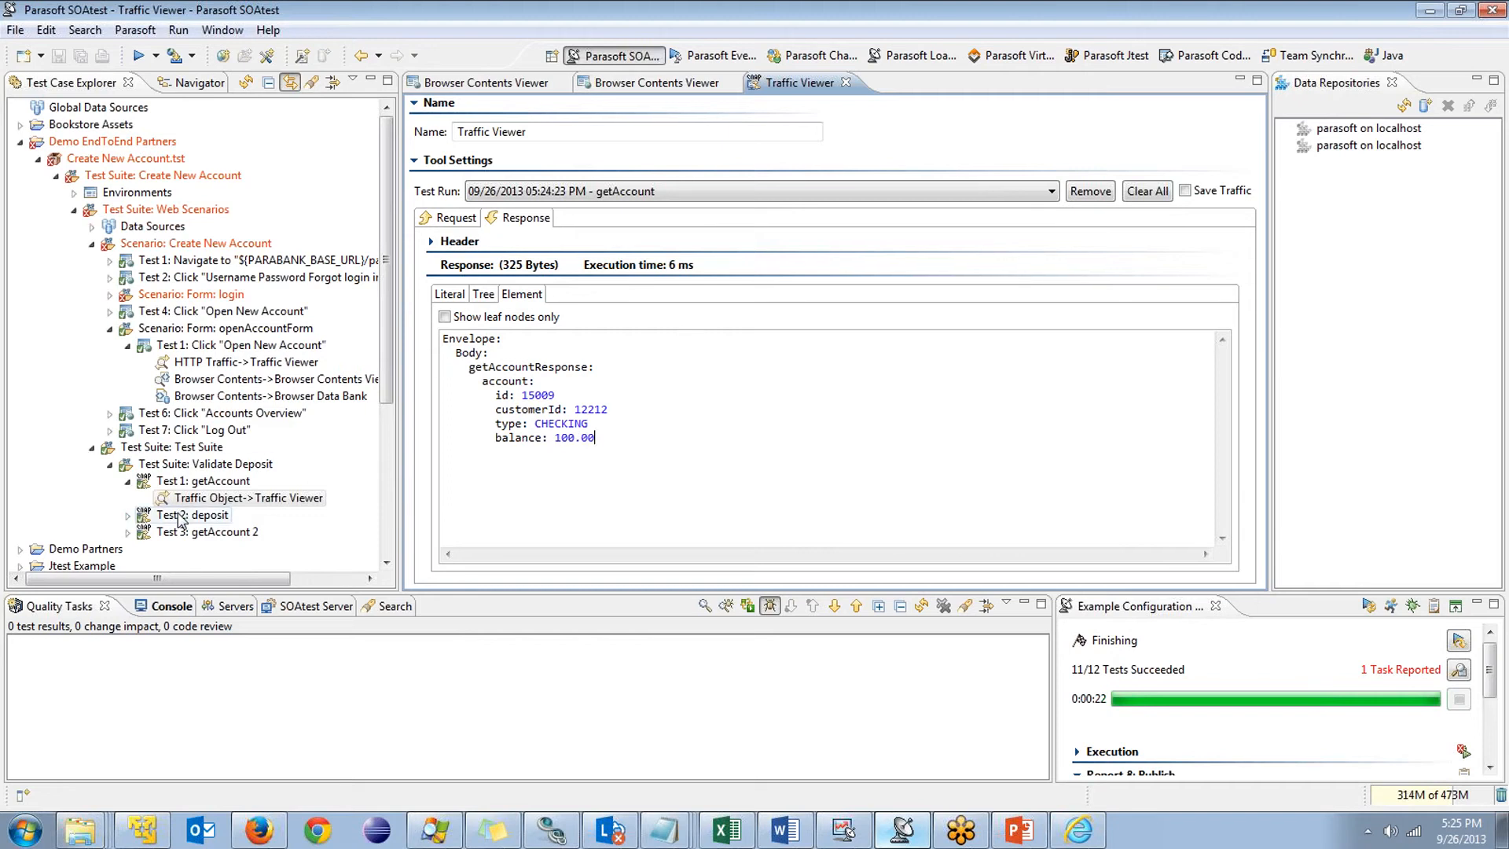
# Open the Traffic Viewer of Test 2: deposit, collapse the header section, and examine the deposit response
pyautogui.click(128, 516)
pyautogui.click(534, 295)
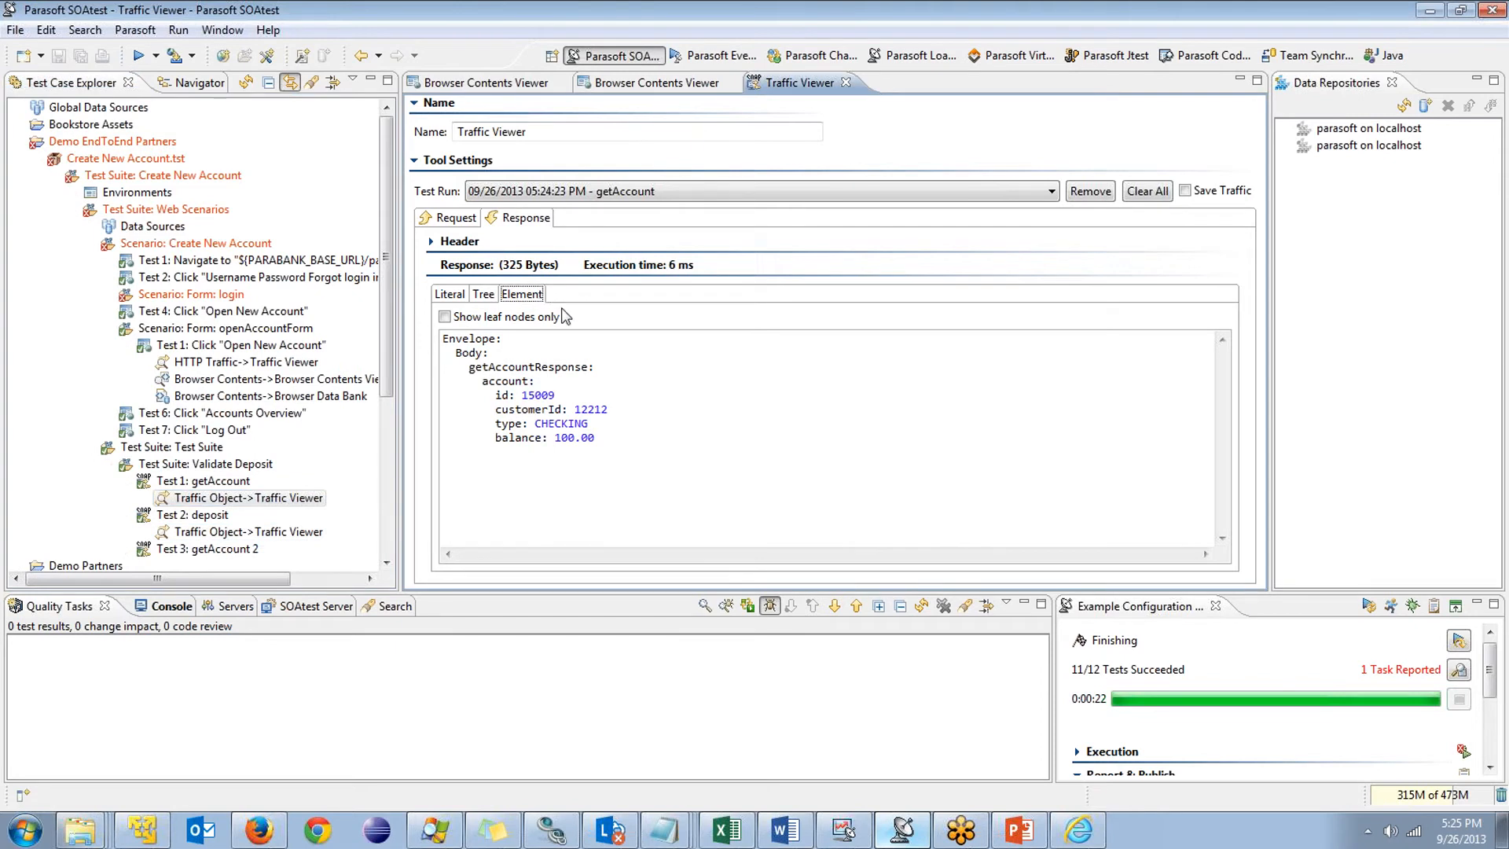
pyautogui.doubleClick(249, 531)
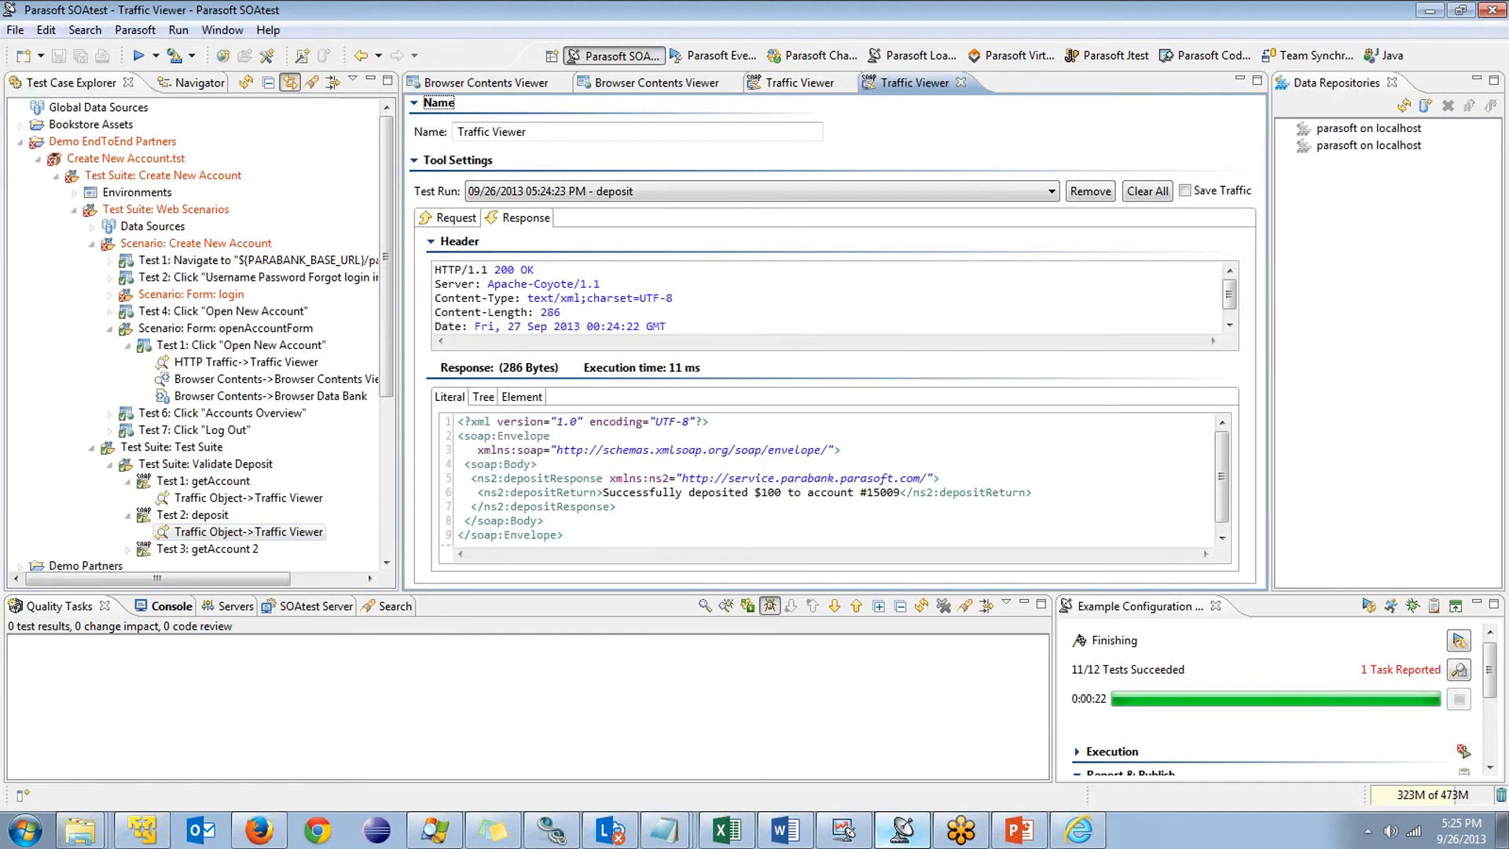
pyautogui.click(460, 242)
pyautogui.click(564, 432)
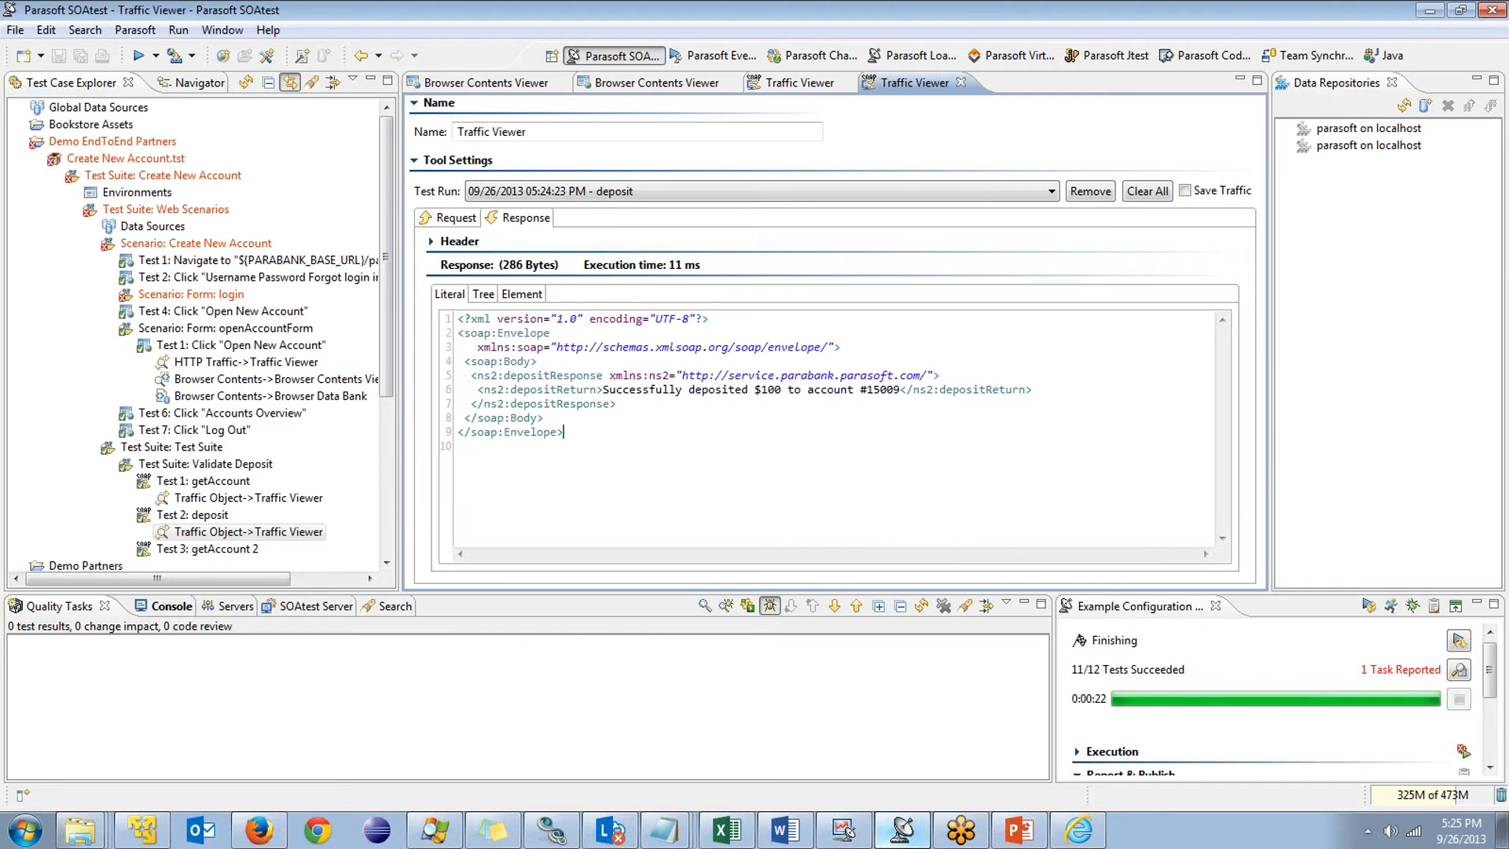
# Open the Traffic Viewer of Test 3: getAccount 2, collapse the header section, and check the balance in the response
pyautogui.click(128, 549)
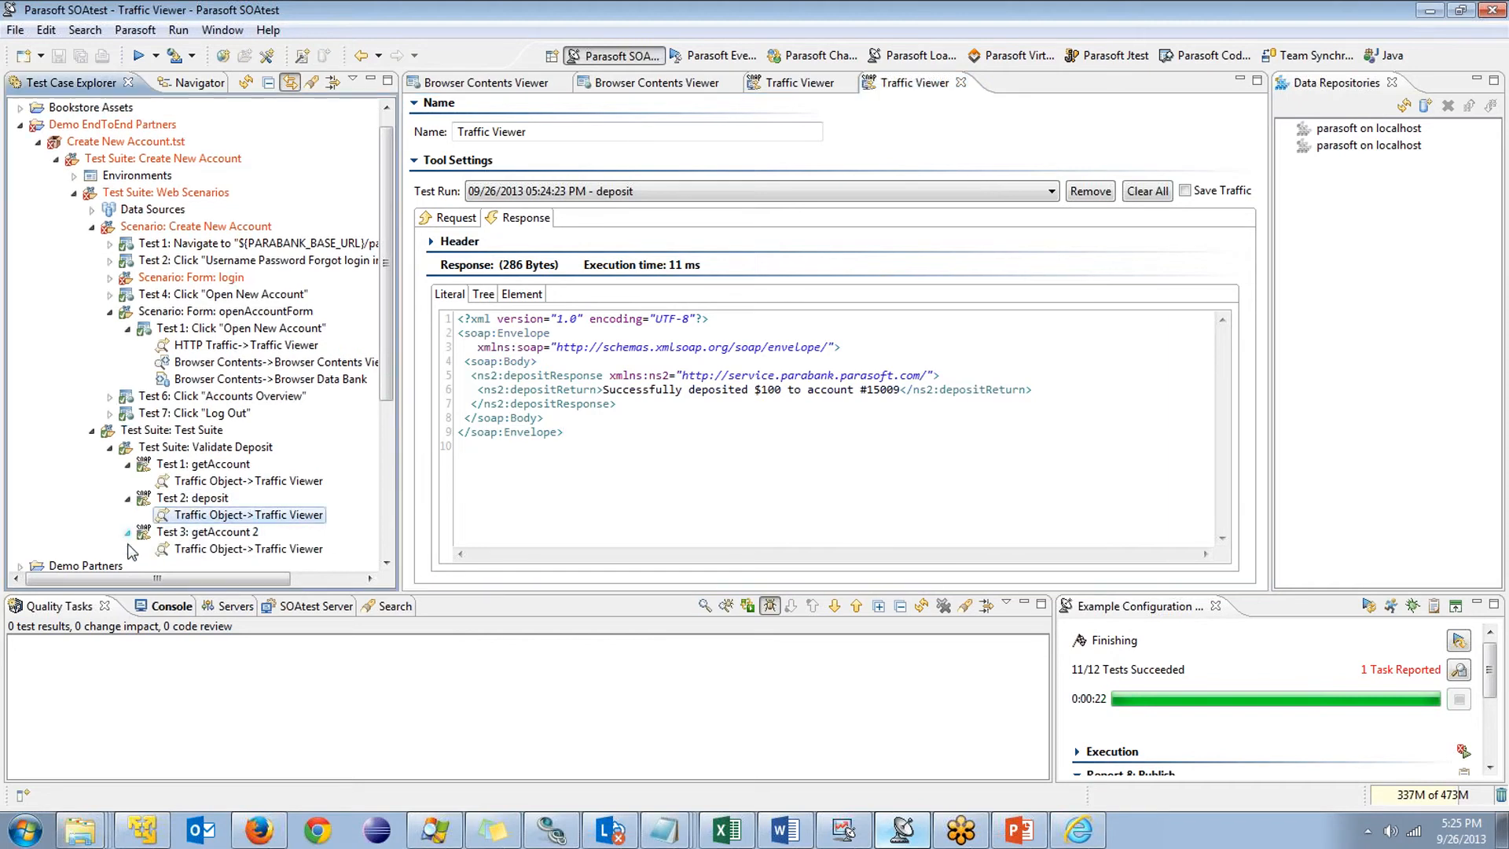
pyautogui.doubleClick(249, 550)
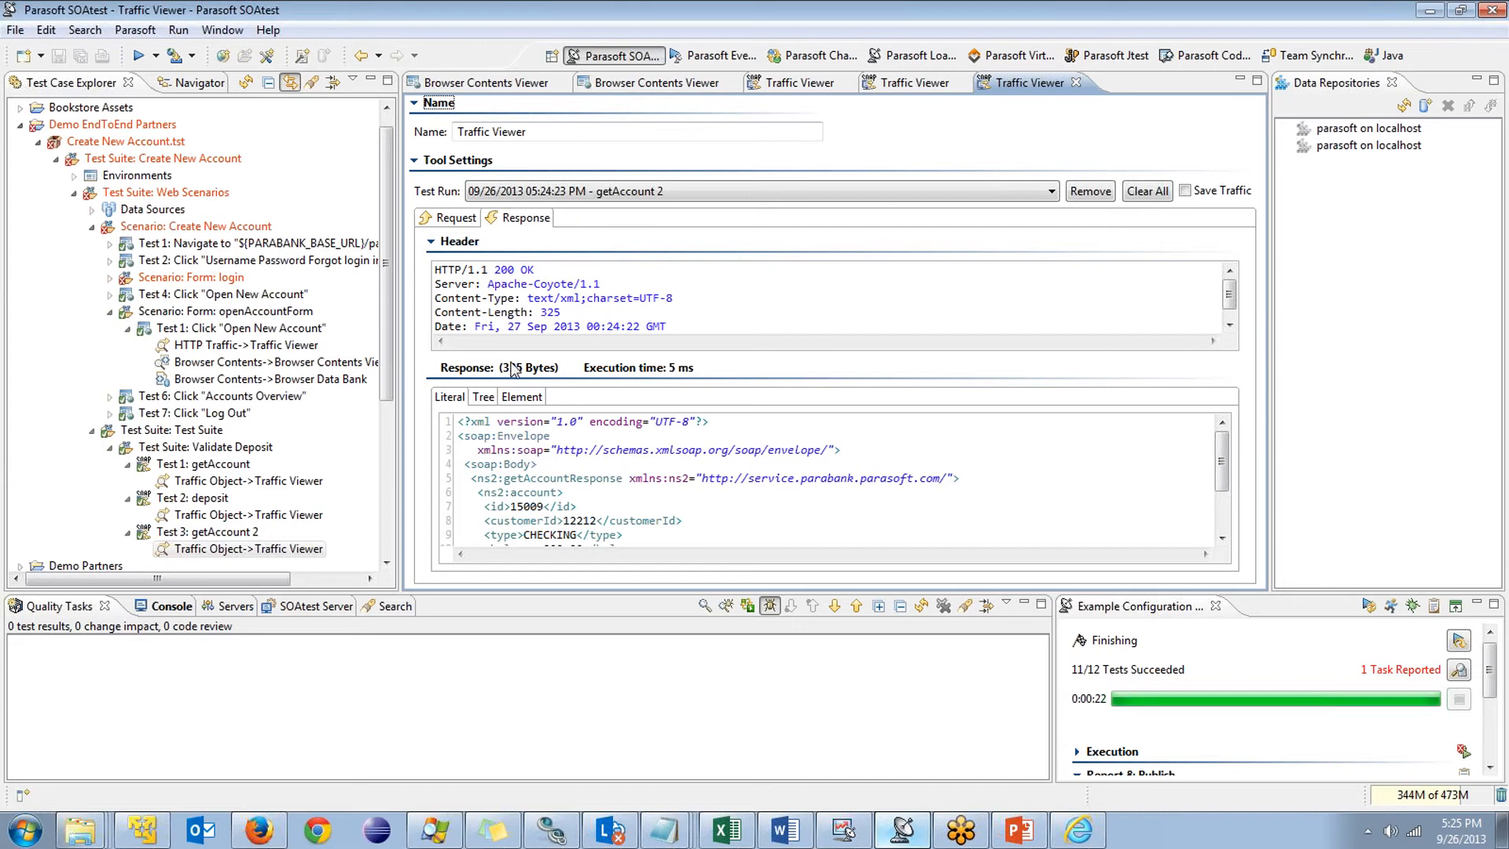
pyautogui.click(462, 242)
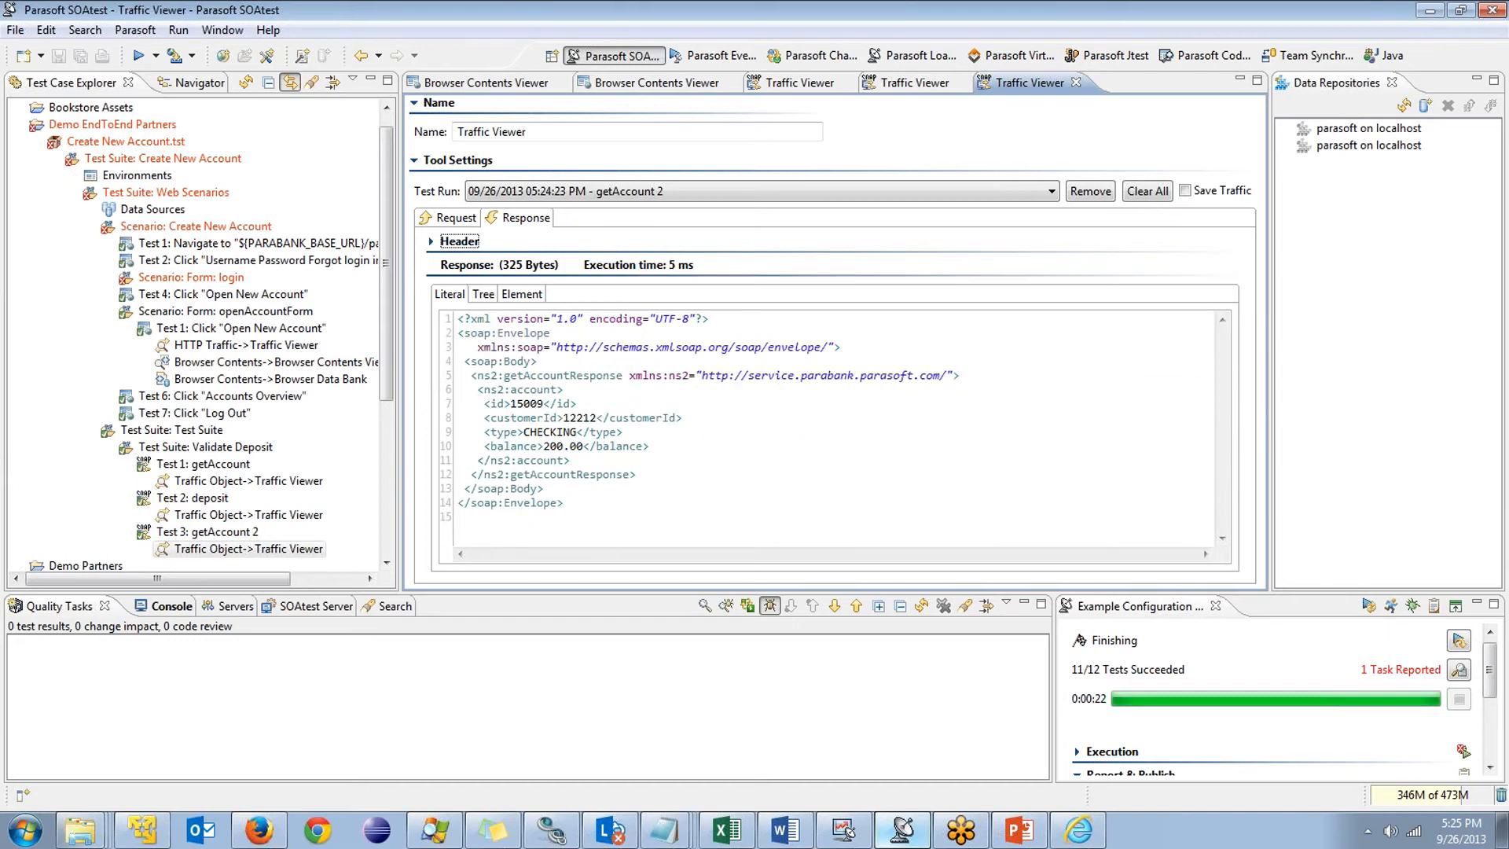
pyautogui.moveTo(544, 445); pyautogui.dragTo(579, 445)
pyautogui.click(584, 446)
# Close all open editors and collapse the Create New Account scenario in the test tree
pyautogui.hotkey('ctrl', 'shift', 'w')
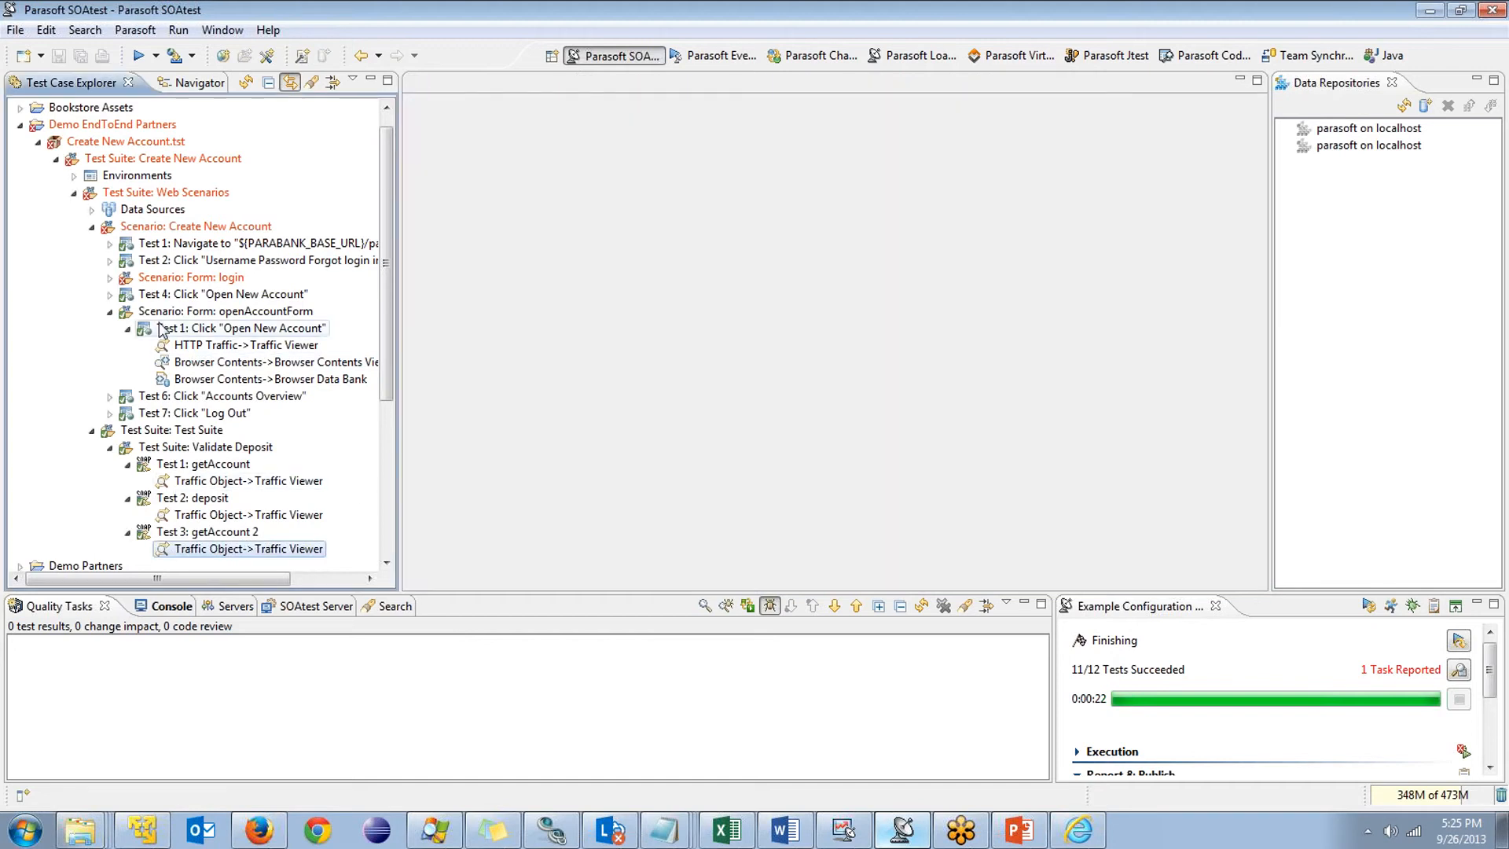
pyautogui.click(127, 329)
pyautogui.click(110, 311)
pyautogui.click(92, 226)
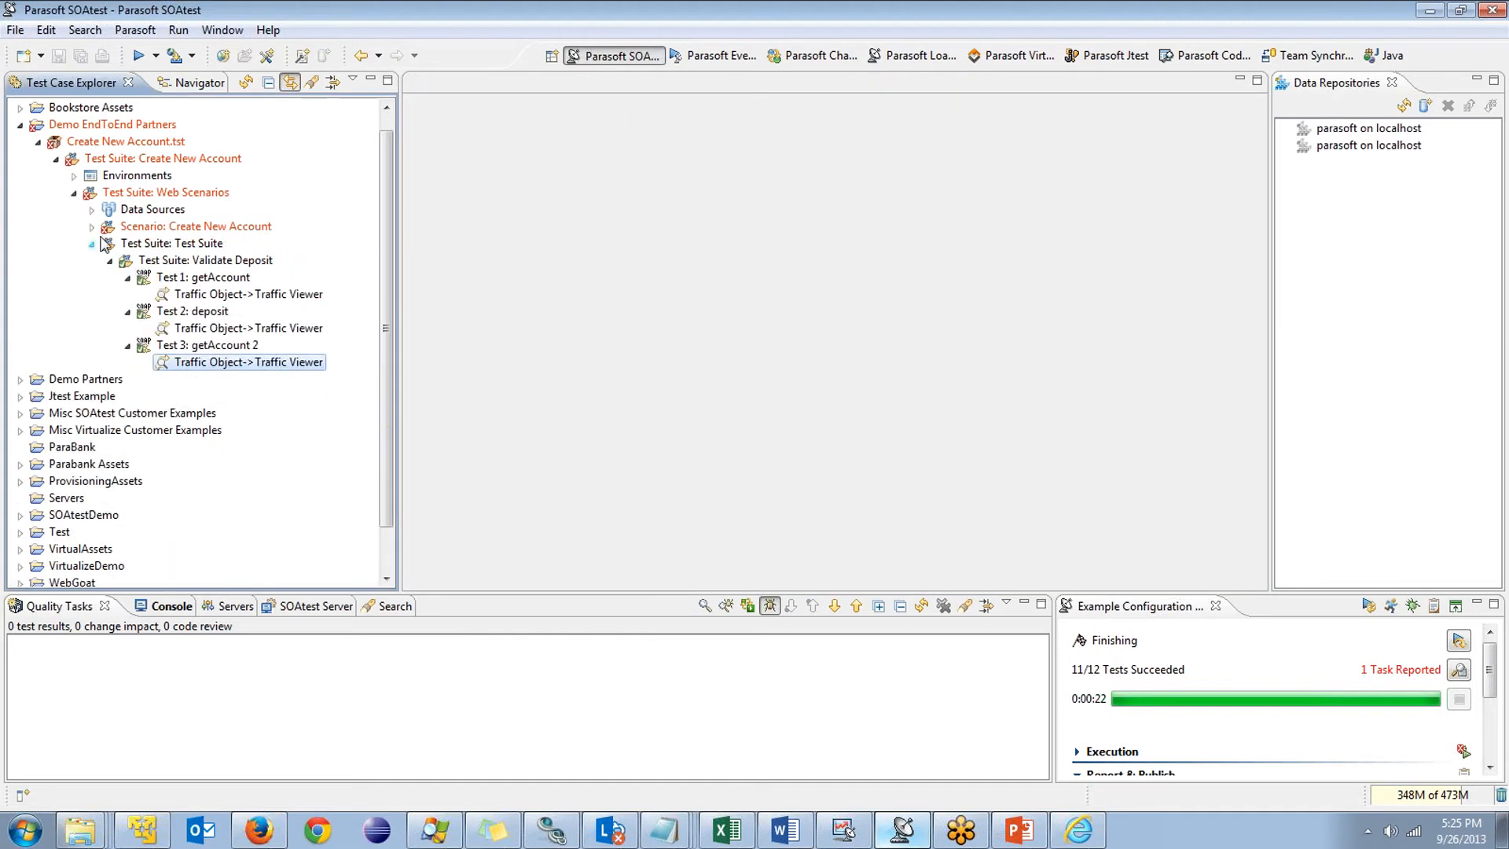
pyautogui.click(201, 277)
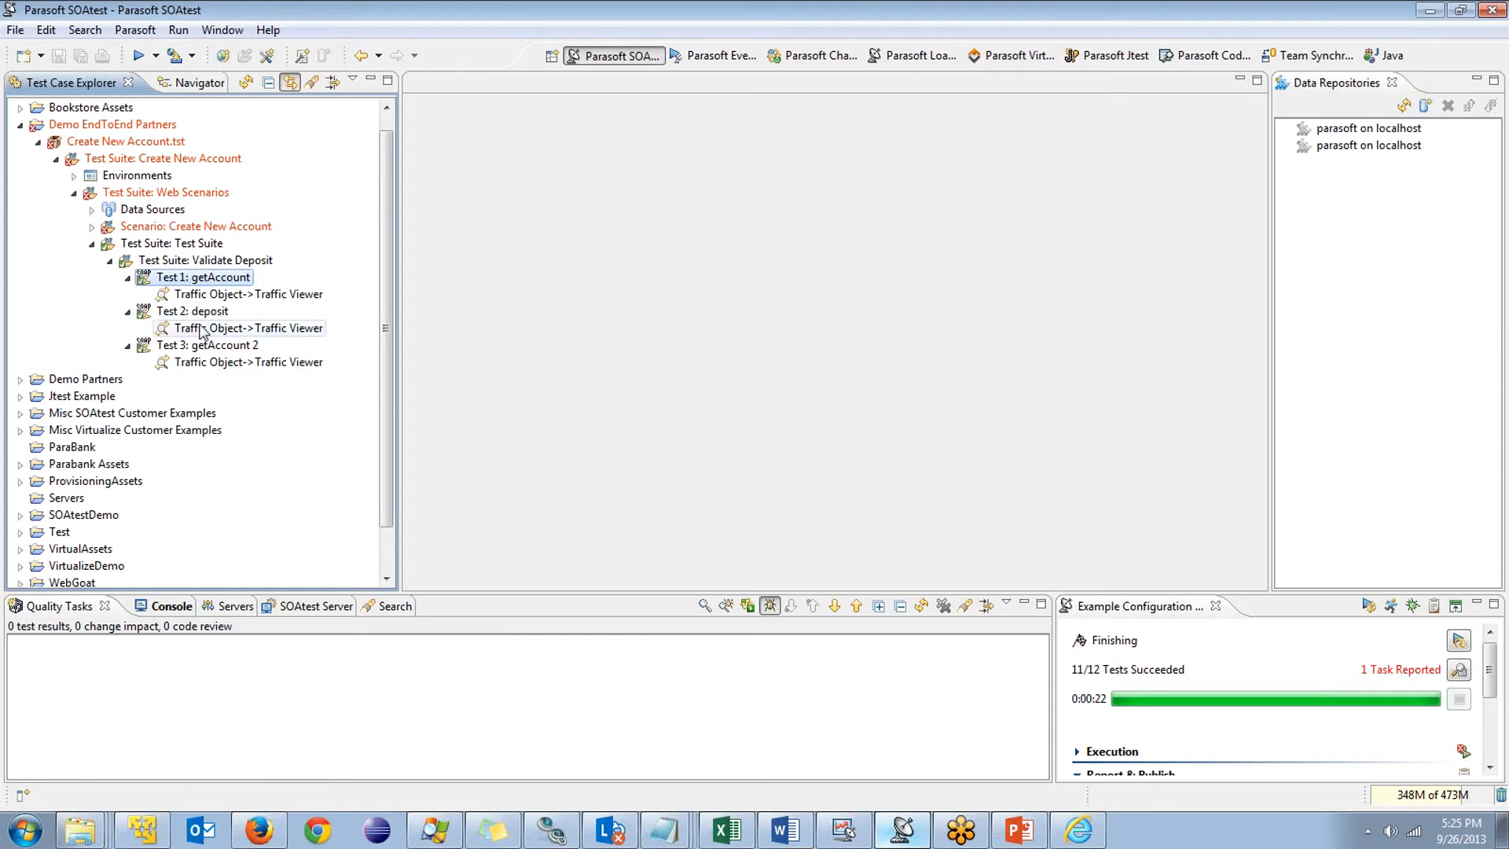
pyautogui.click(203, 312)
pyautogui.click(218, 348)
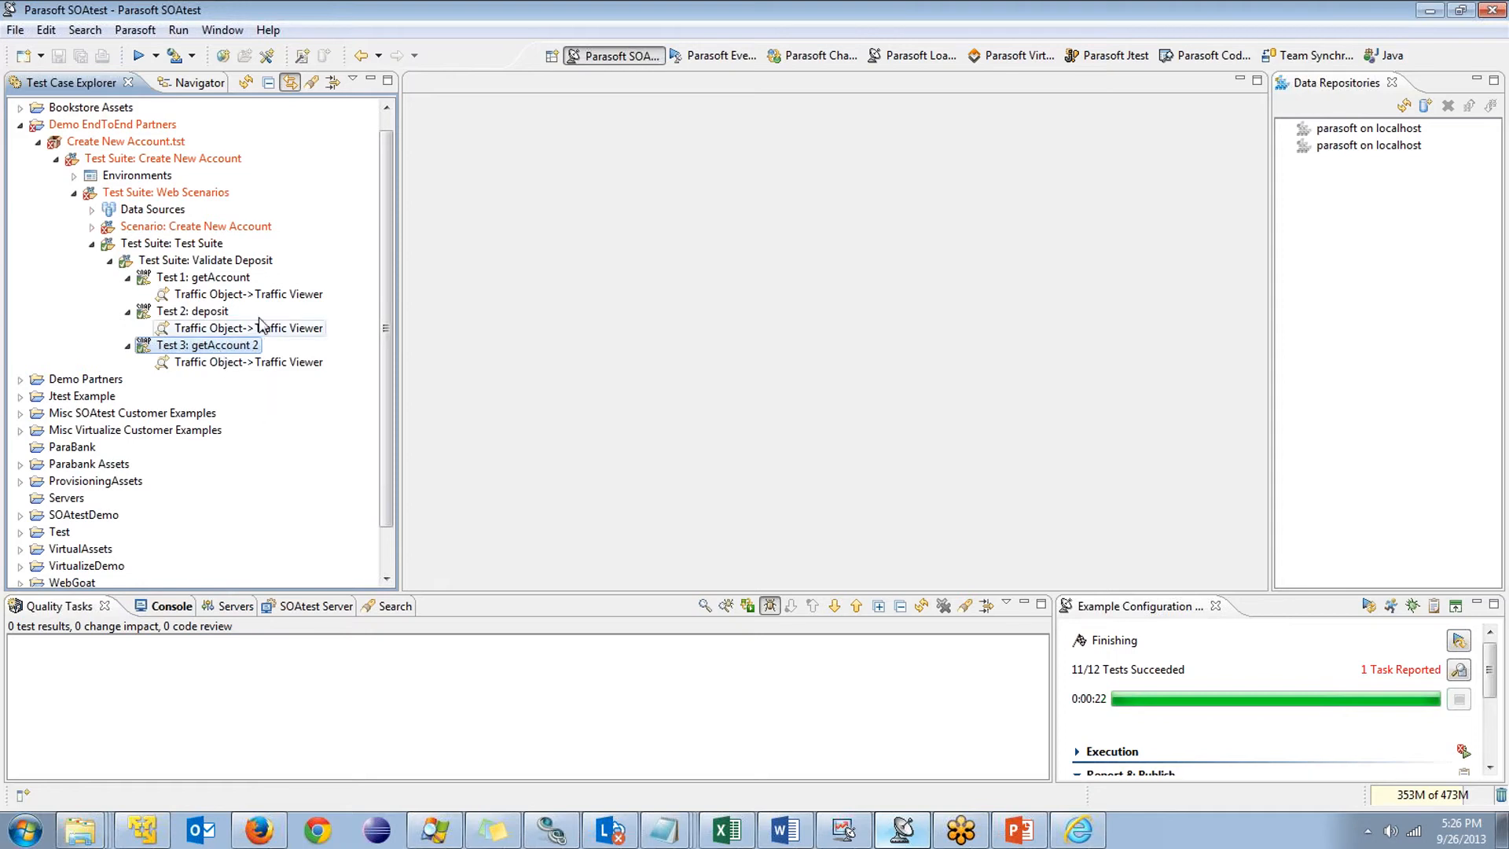
# Add an XML Data Bank output to the response SOAP Envelope of Test 1: getAccount
pyautogui.click(224, 278)
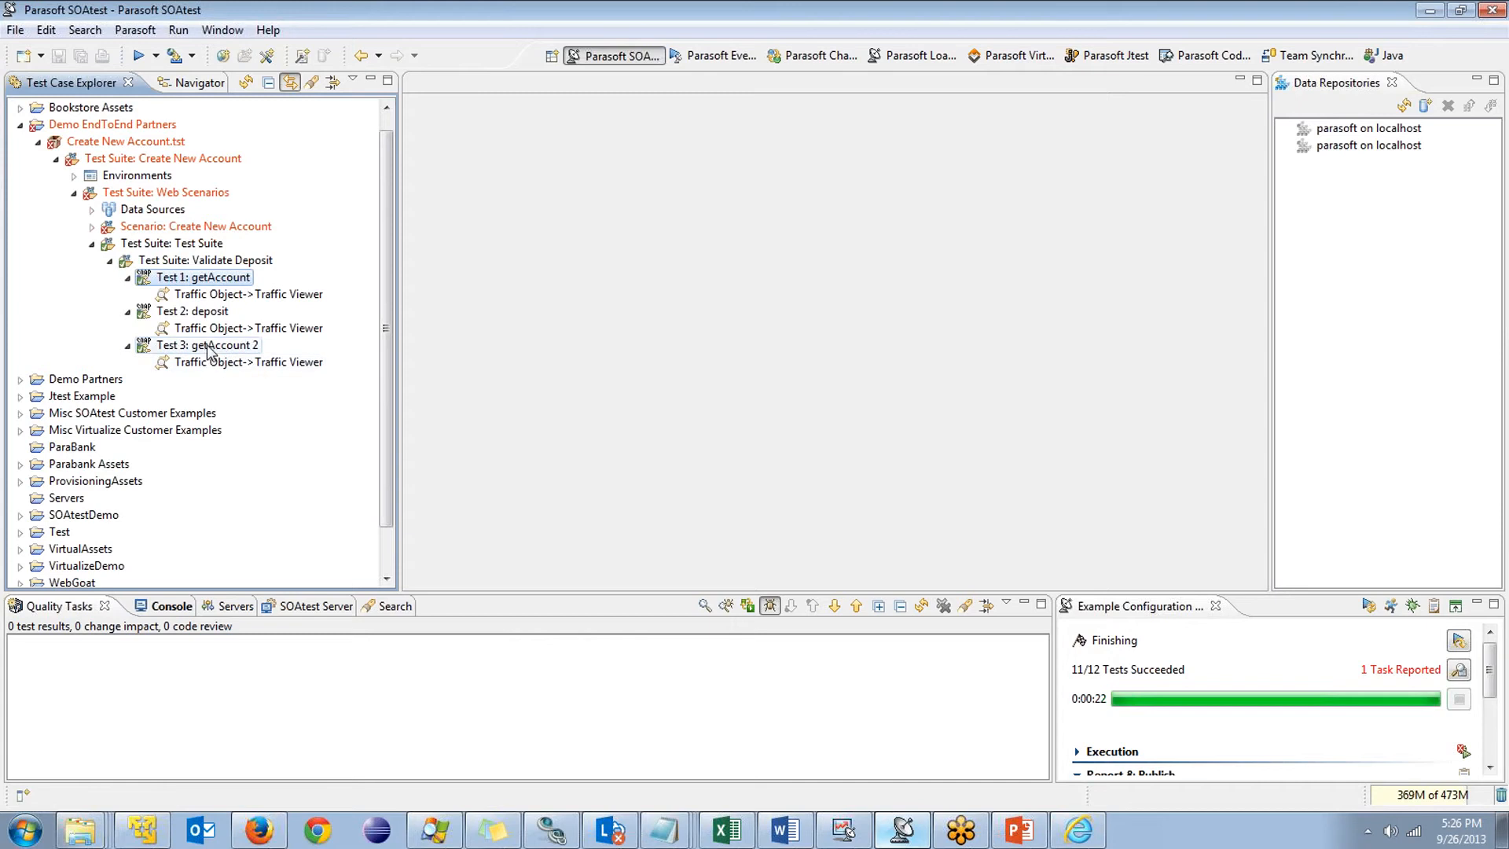
pyautogui.rightClick(205, 279)
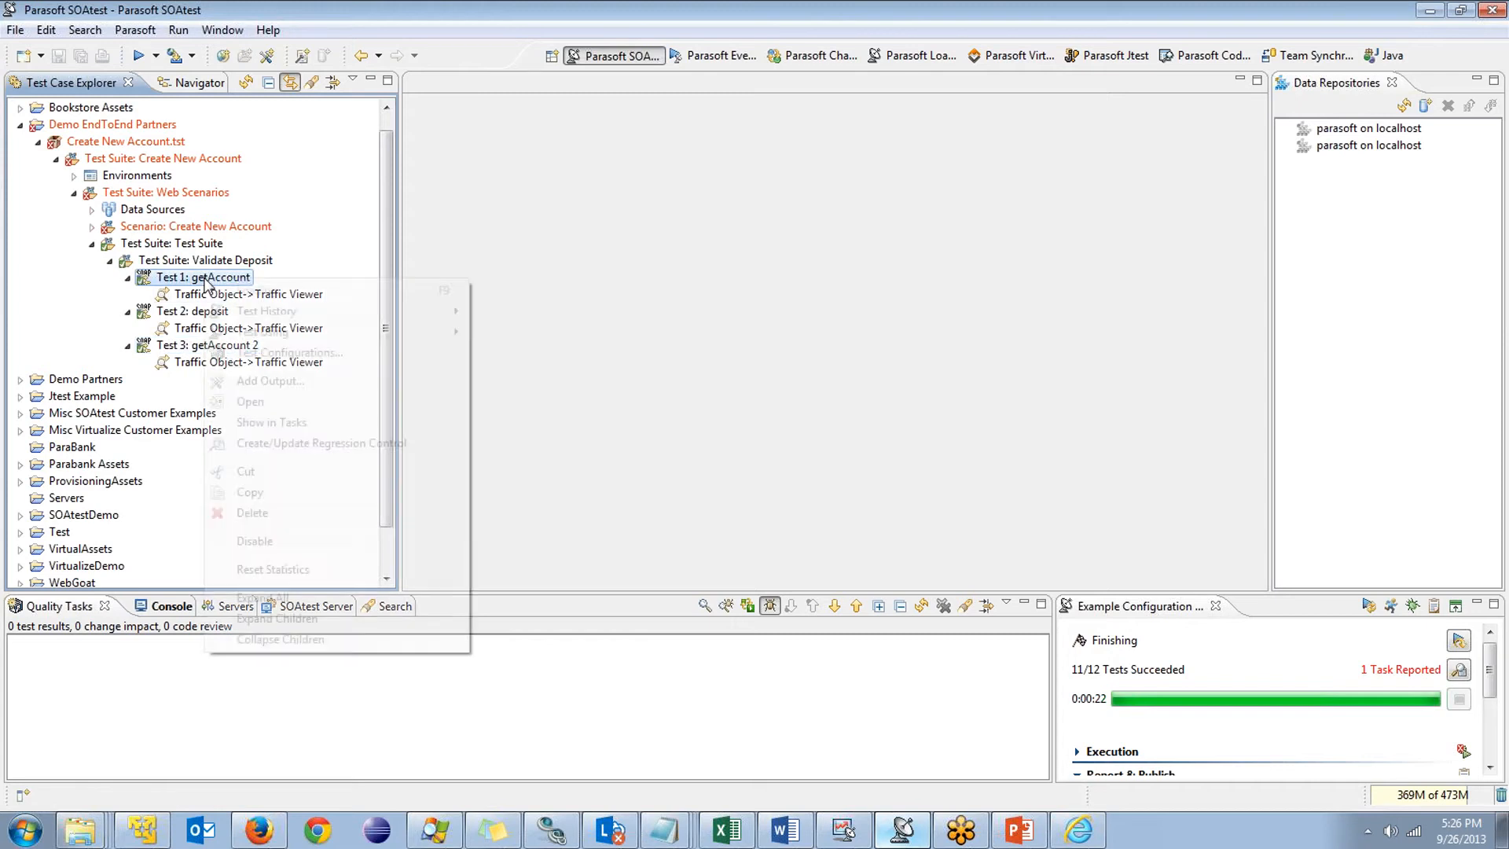
pyautogui.click(294, 388)
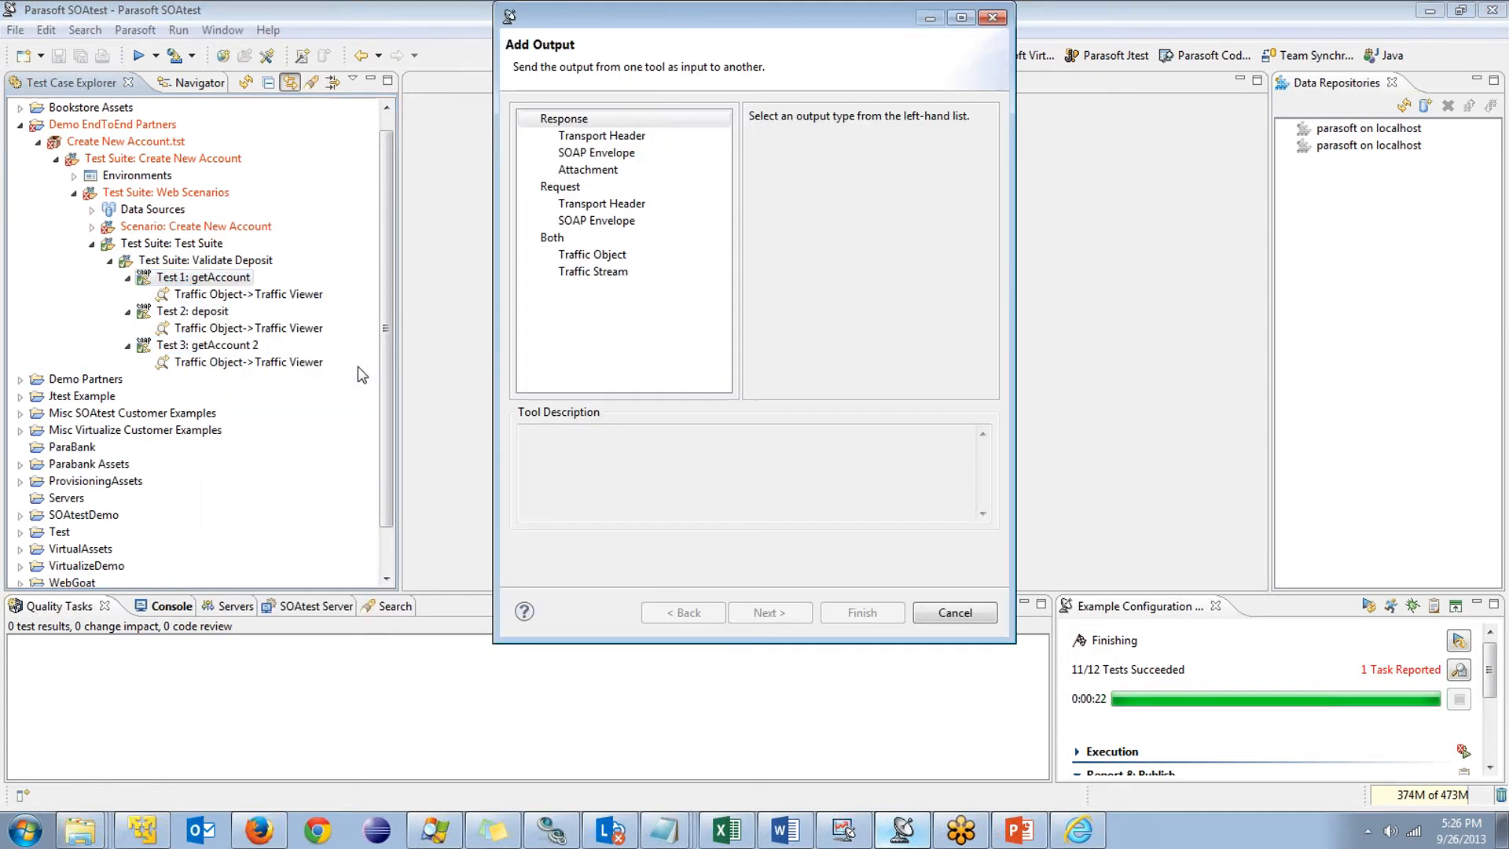
pyautogui.click(586, 154)
pyautogui.moveTo(975, 202); pyautogui.dragTo(975, 259)
pyautogui.click(855, 315)
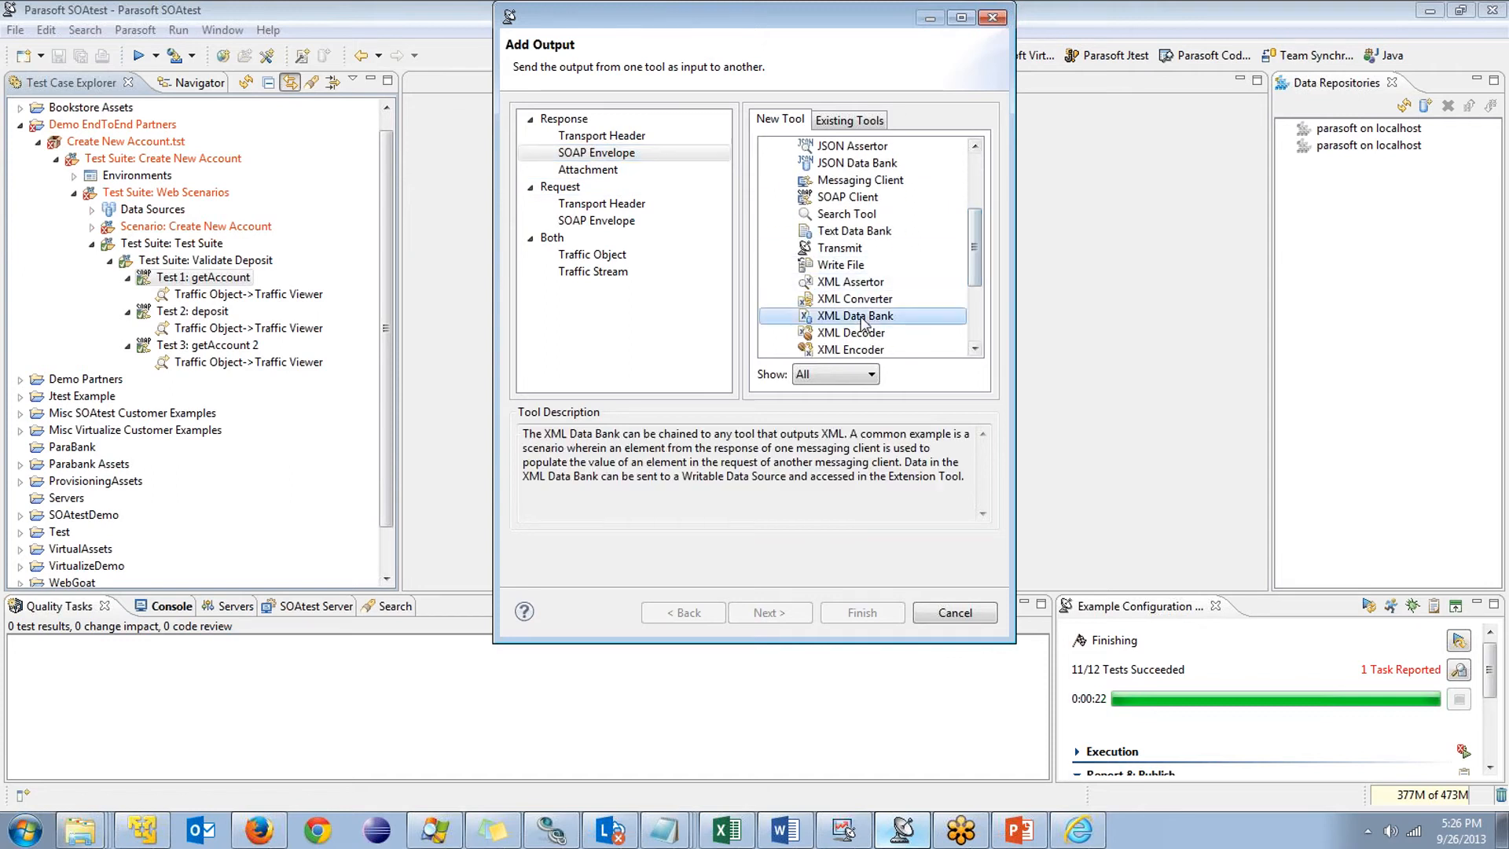
pyautogui.click(862, 612)
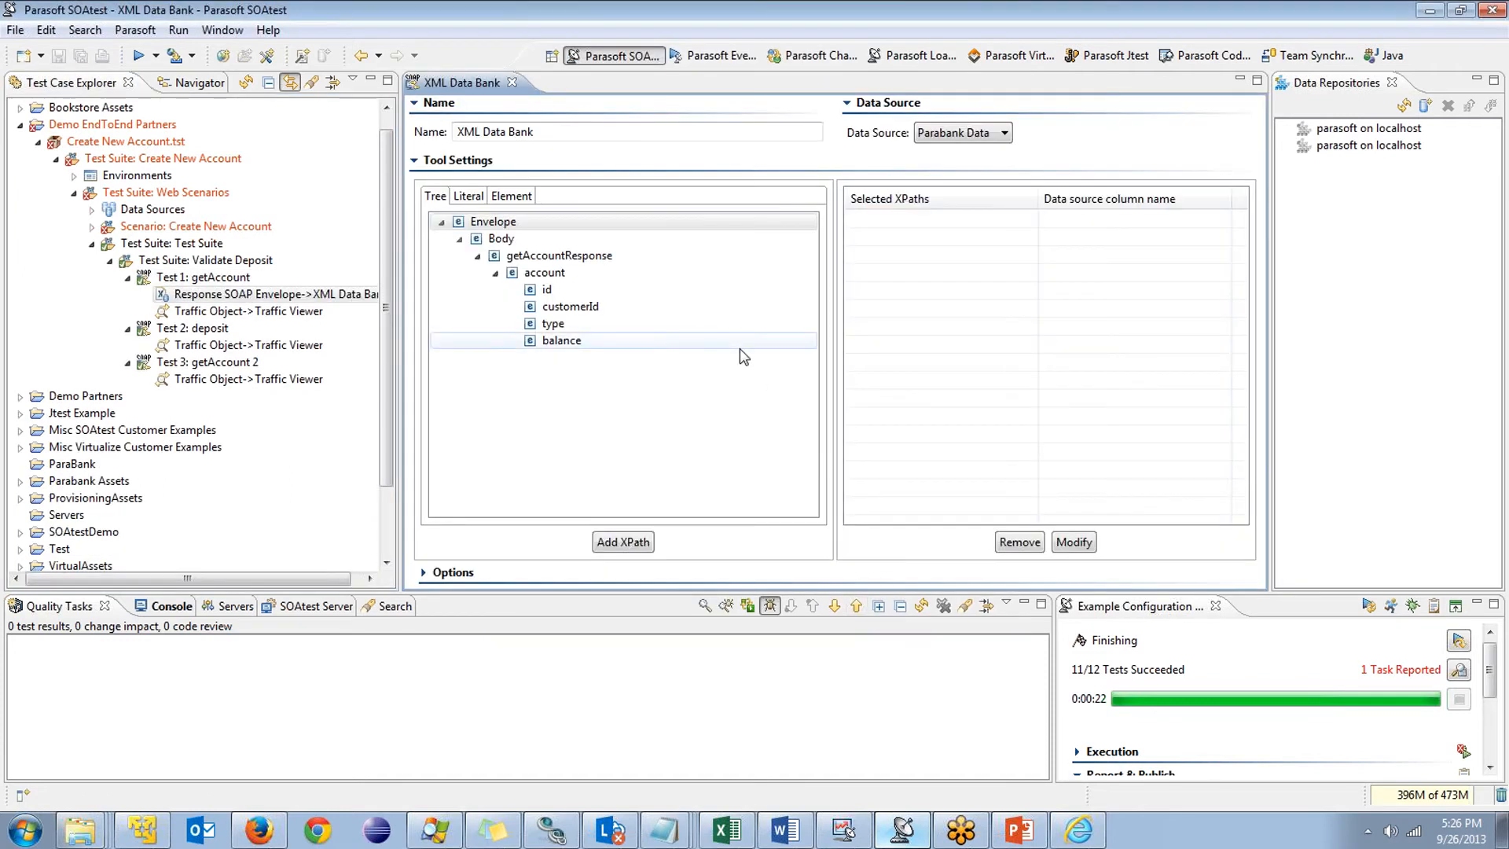
# Add an XPath for the account's balance element to the new XML Data Bank
pyautogui.click(201, 295)
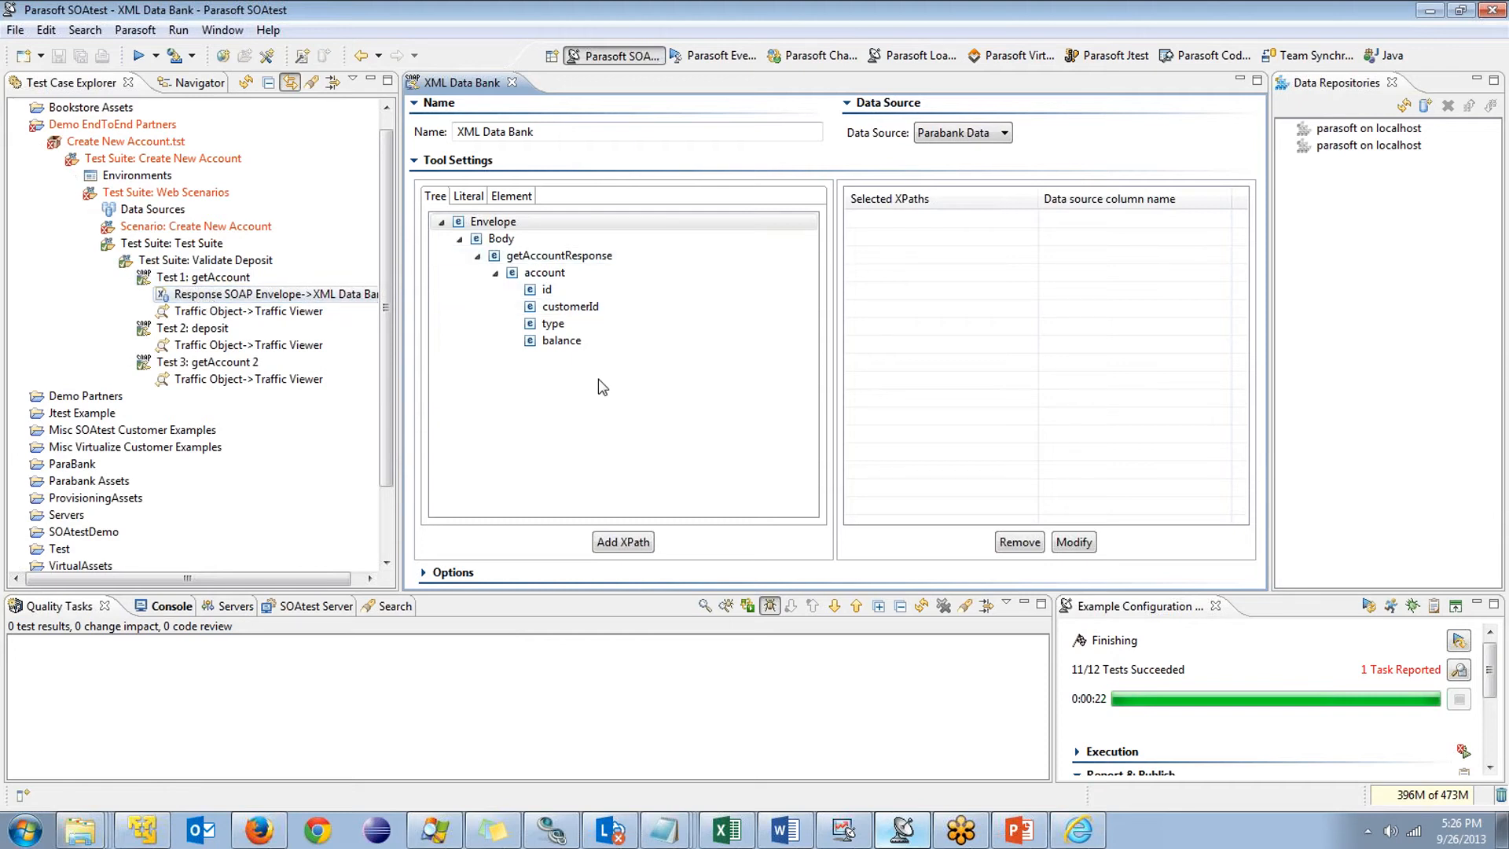
pyautogui.click(570, 342)
pyautogui.click(623, 542)
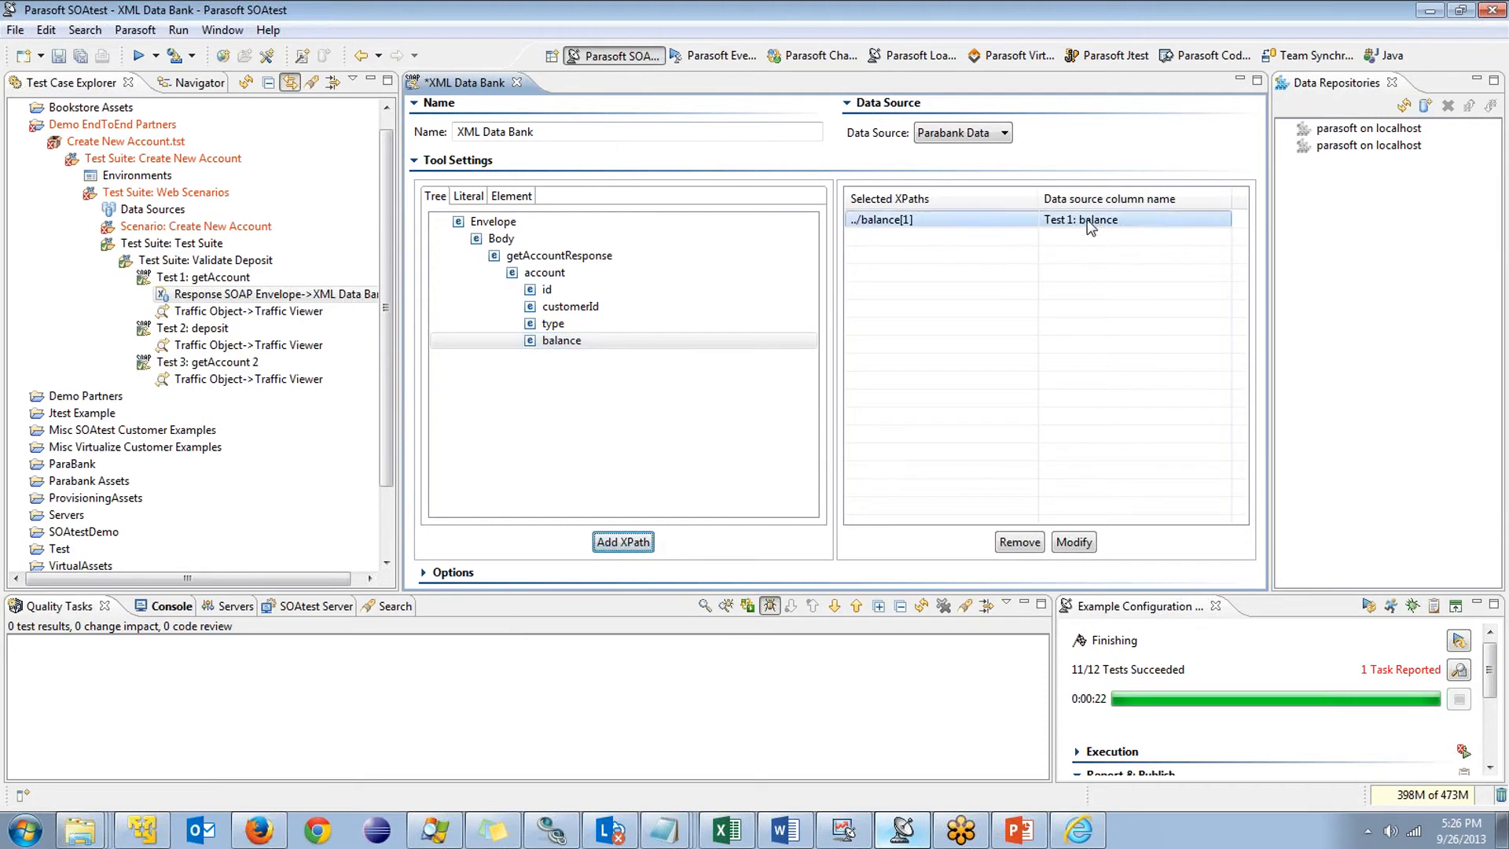
# Set the custom column name of the extracted balance to OriginalBalance
pyautogui.doubleClick(1090, 228)
pyautogui.click(471, 100)
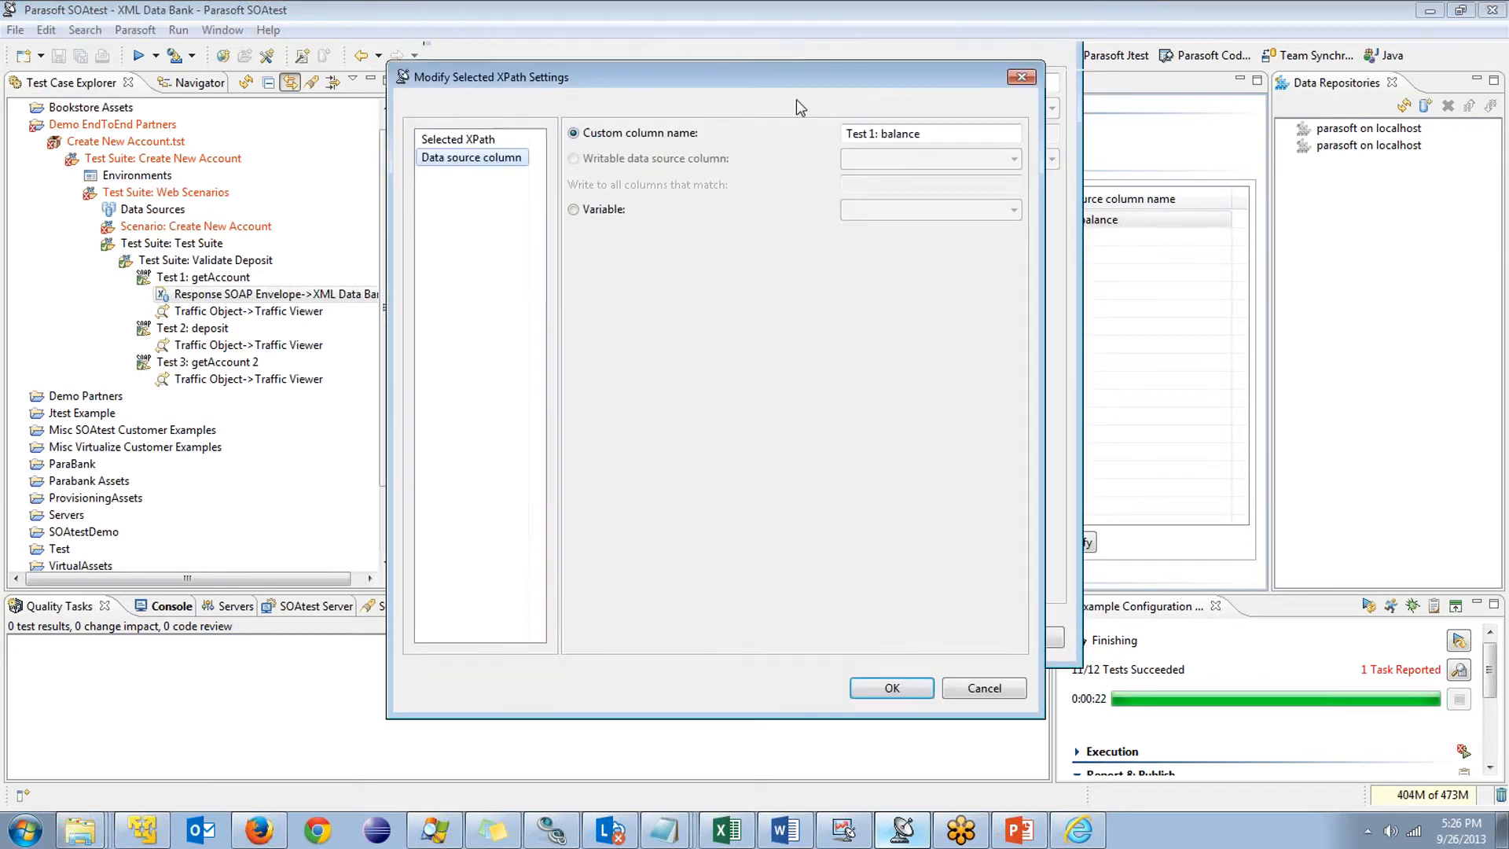
pyautogui.moveTo(795, 99); pyautogui.dragTo(724, 107)
pyautogui.press('Tab')
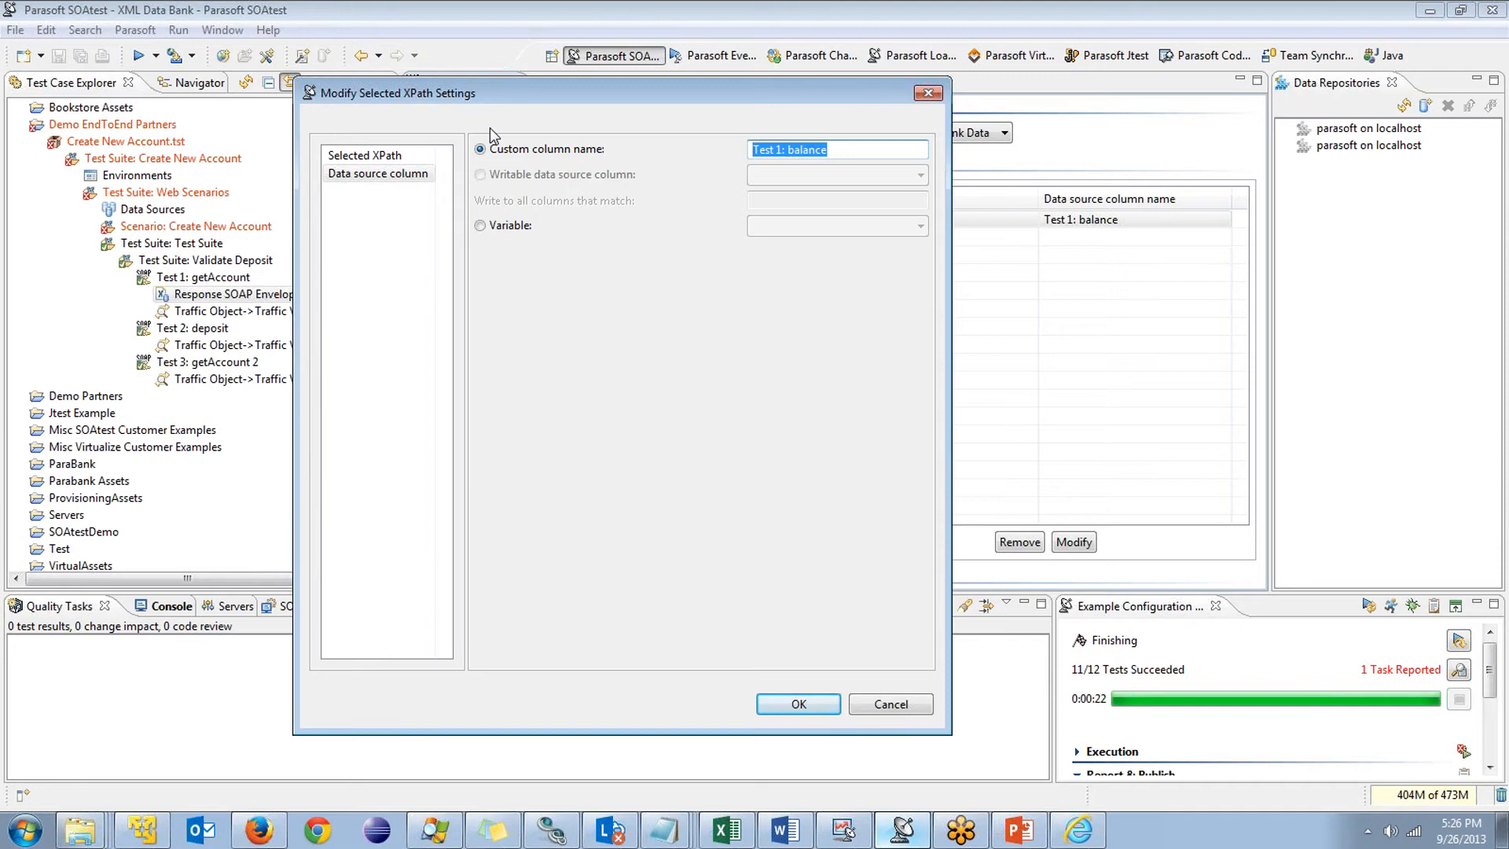
pyautogui.write('OriginalCalanc')
pyautogui.press('BackSpace')
pyautogui.press('BackSpace')
pyautogui.press('BackSpace')
pyautogui.press('BackSpace')
pyautogui.press('BackSpace')
pyautogui.write('alance')
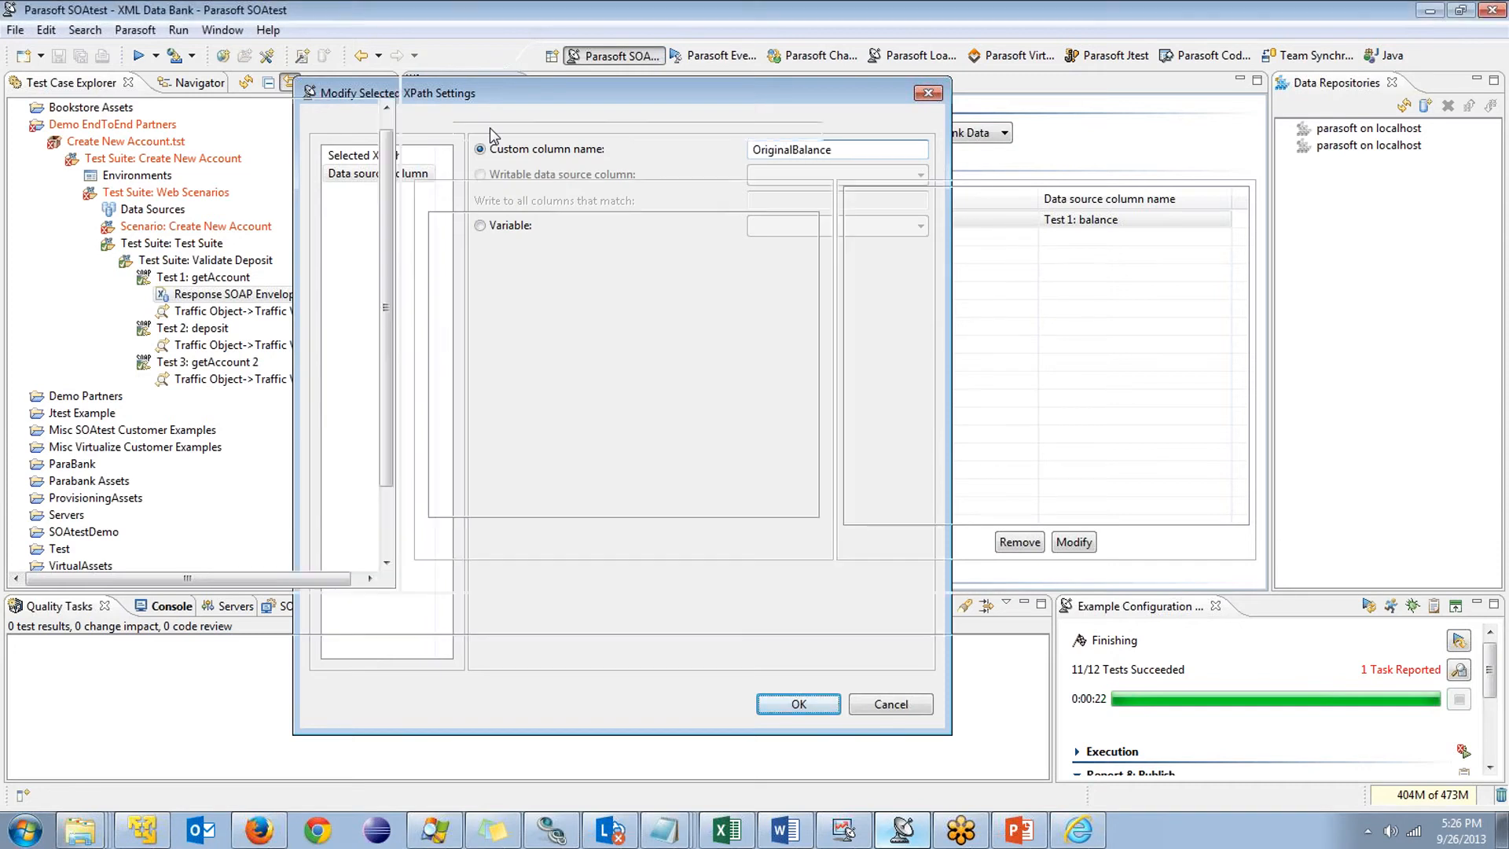
pyautogui.press('Return')
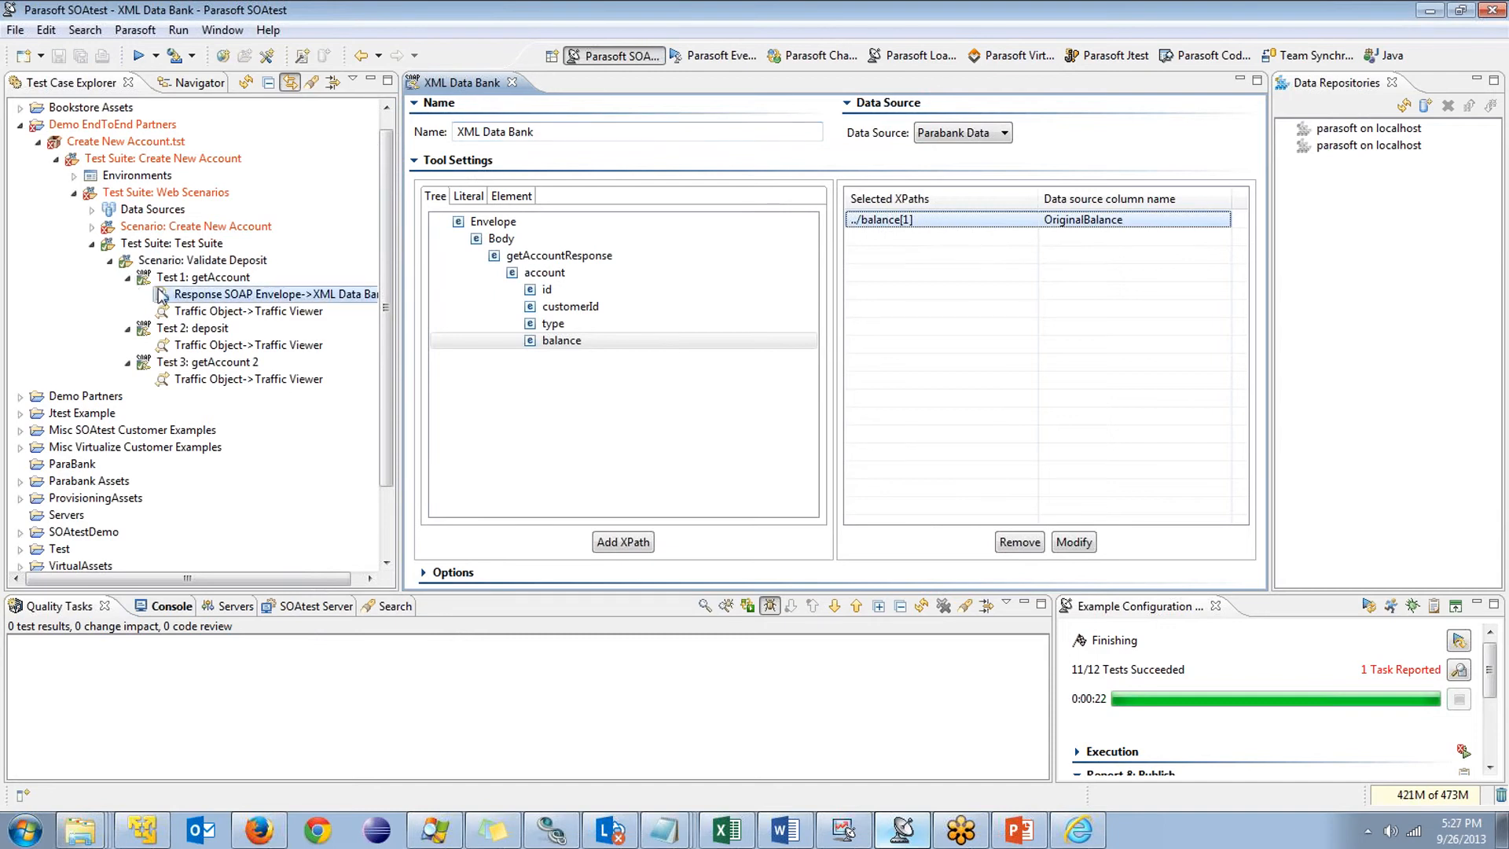
# Collapse Test 1: getAccount and Test 2: deposit in the test tree and close the XML Data Bank editor
pyautogui.click(127, 278)
pyautogui.click(128, 294)
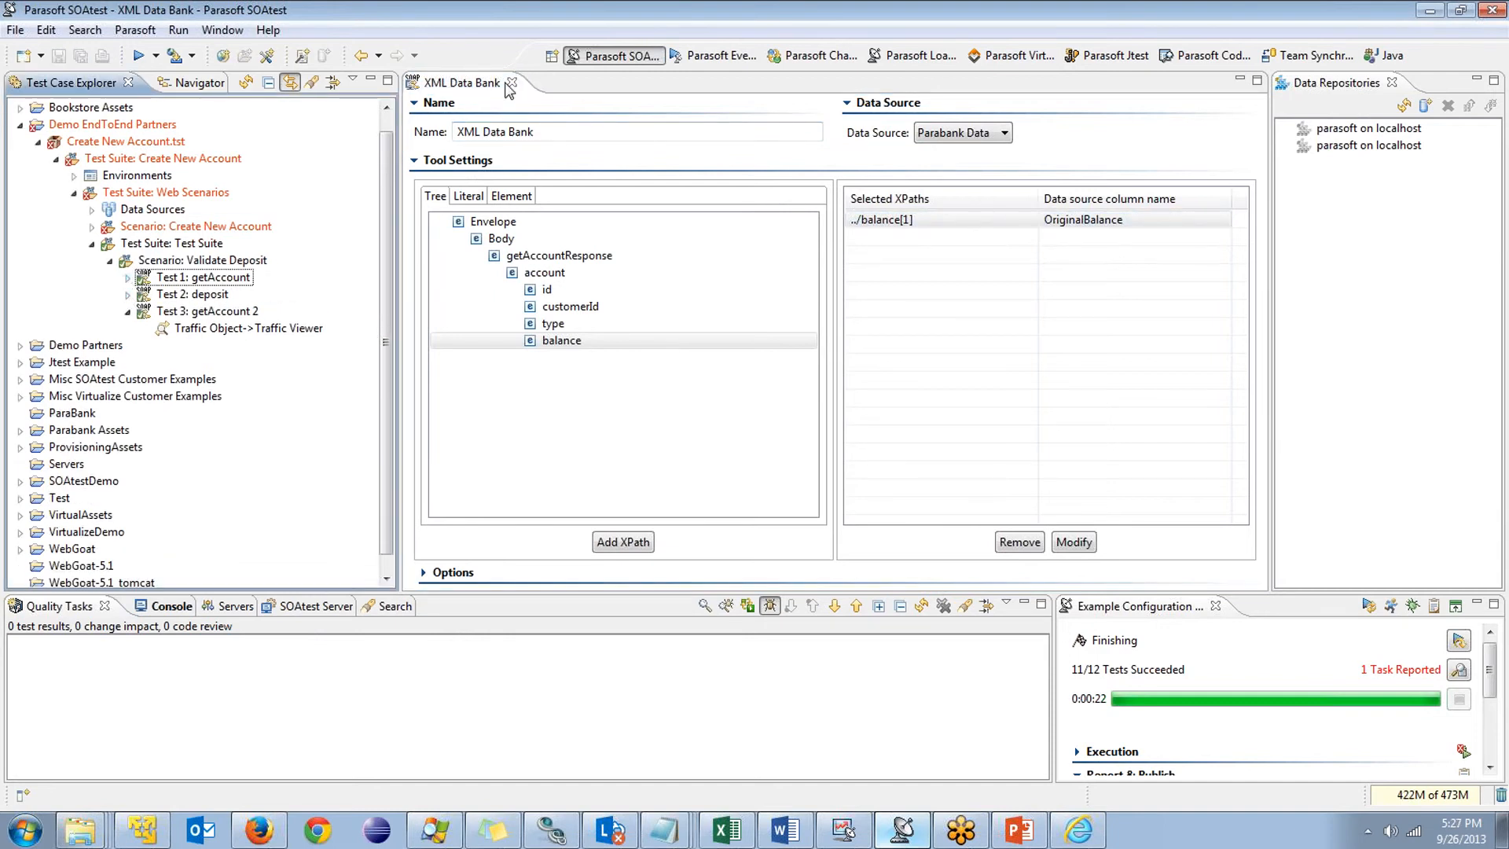
pyautogui.click(1104, 223)
pyautogui.click(513, 83)
# Add an XML Assertor output to the response SOAP Envelope of Test 3: getAccount 2
pyautogui.click(228, 312)
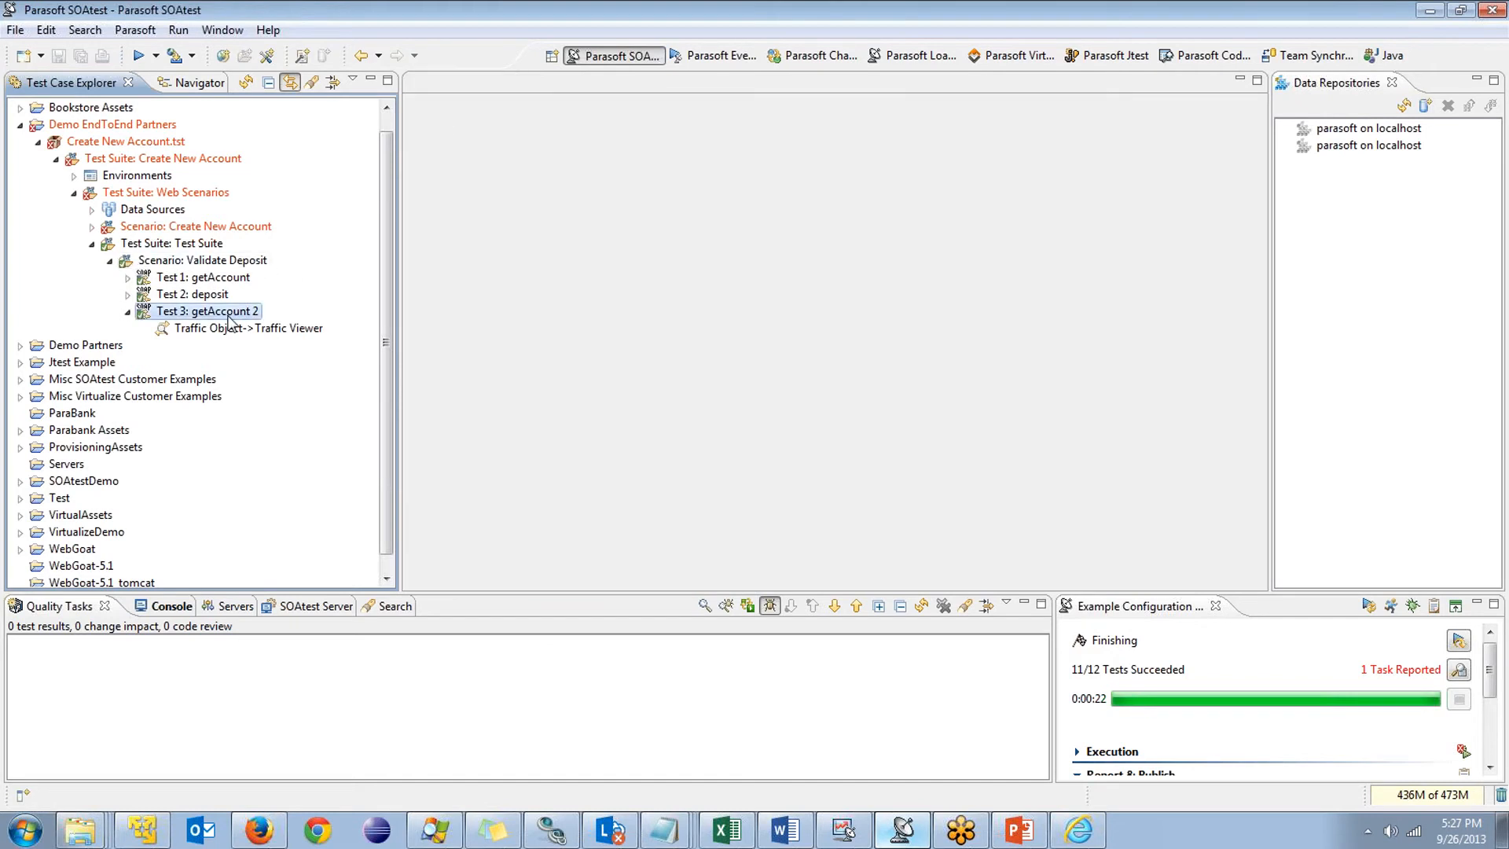
pyautogui.rightClick(220, 313)
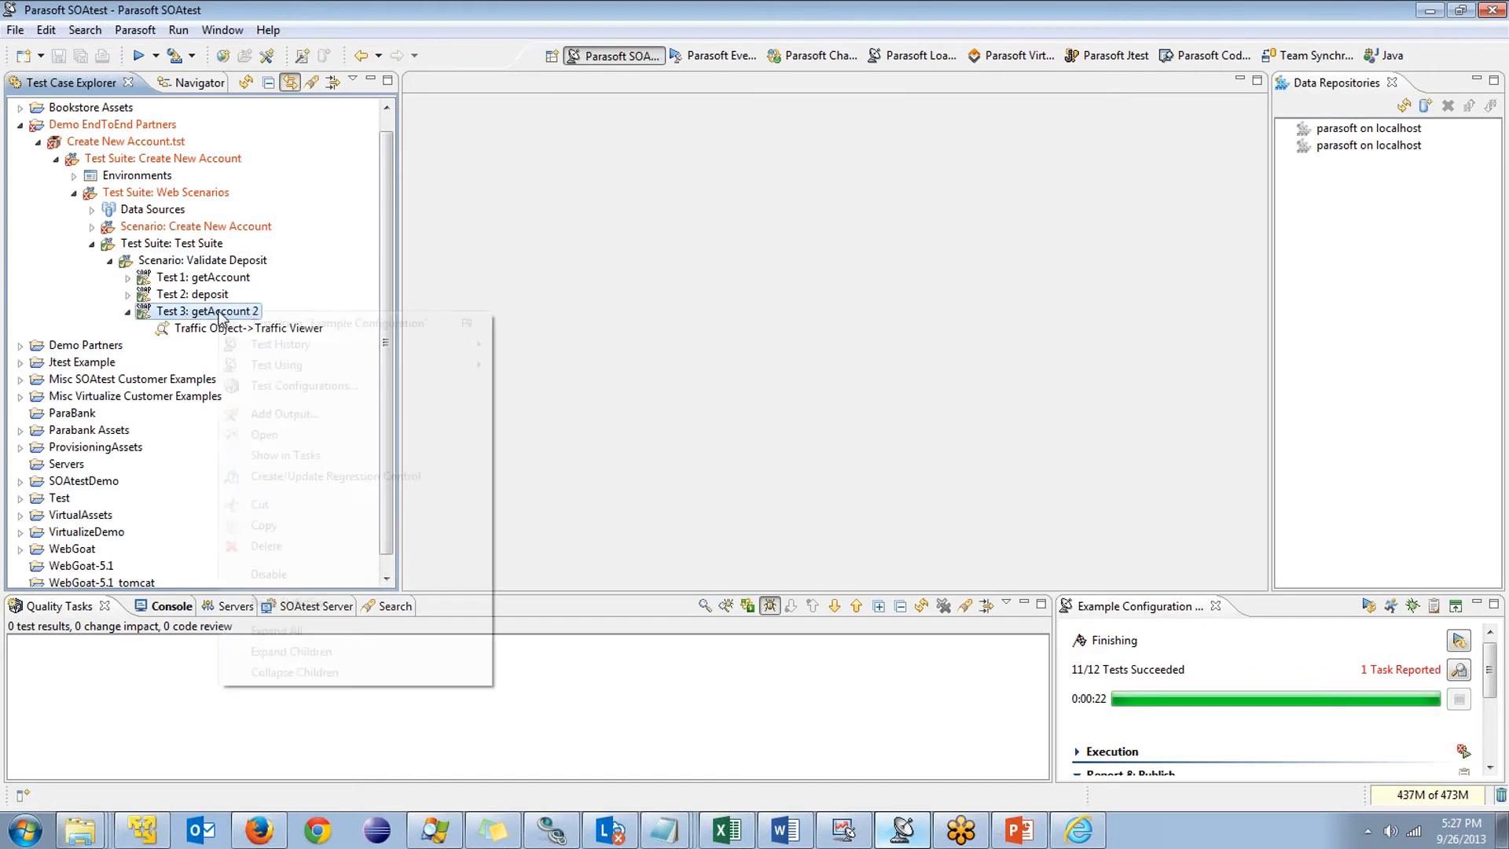
pyautogui.click(305, 415)
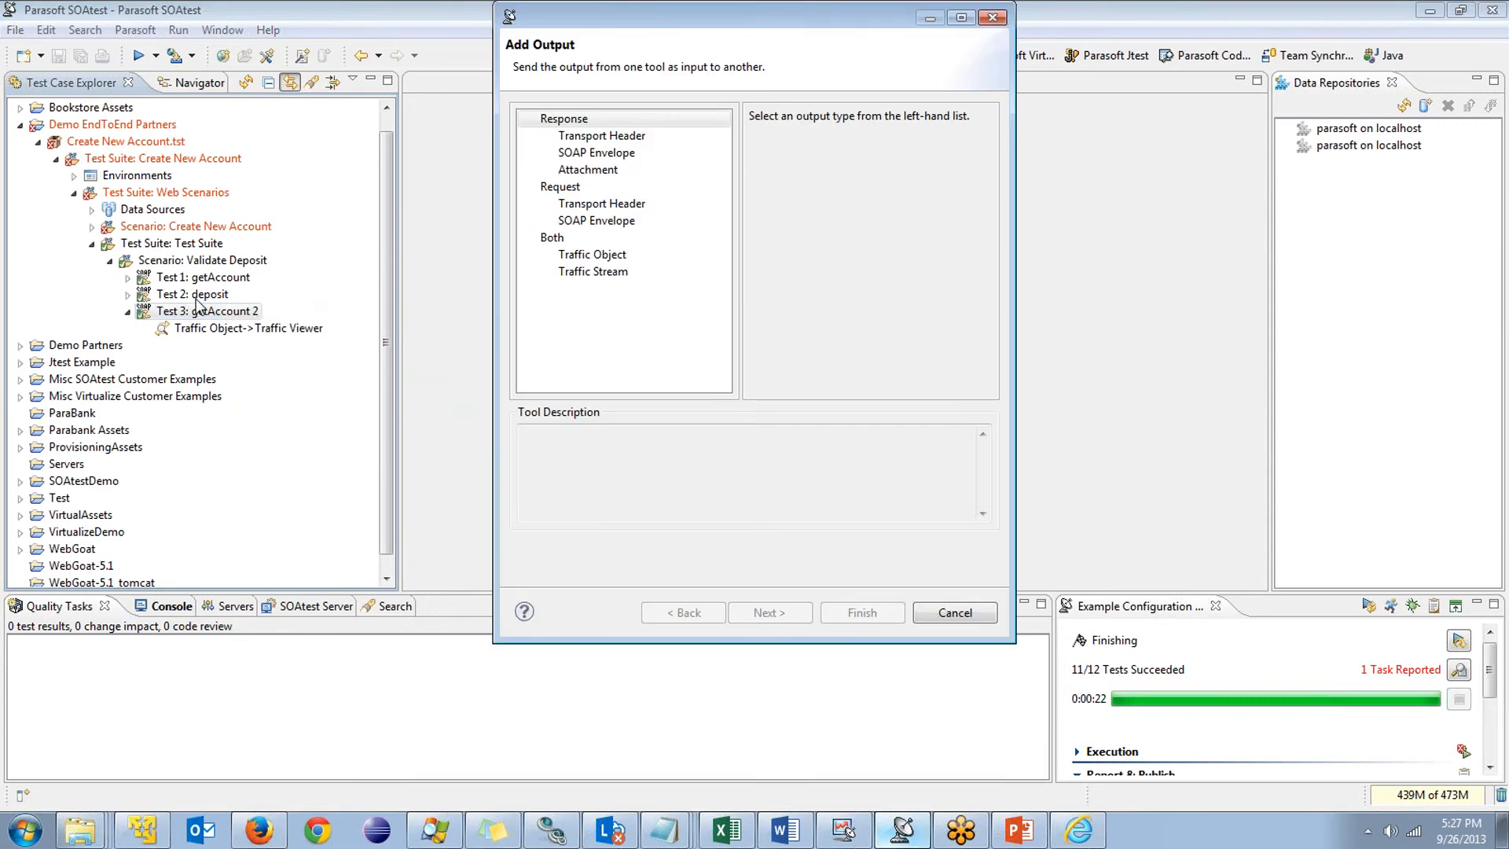
pyautogui.click(593, 156)
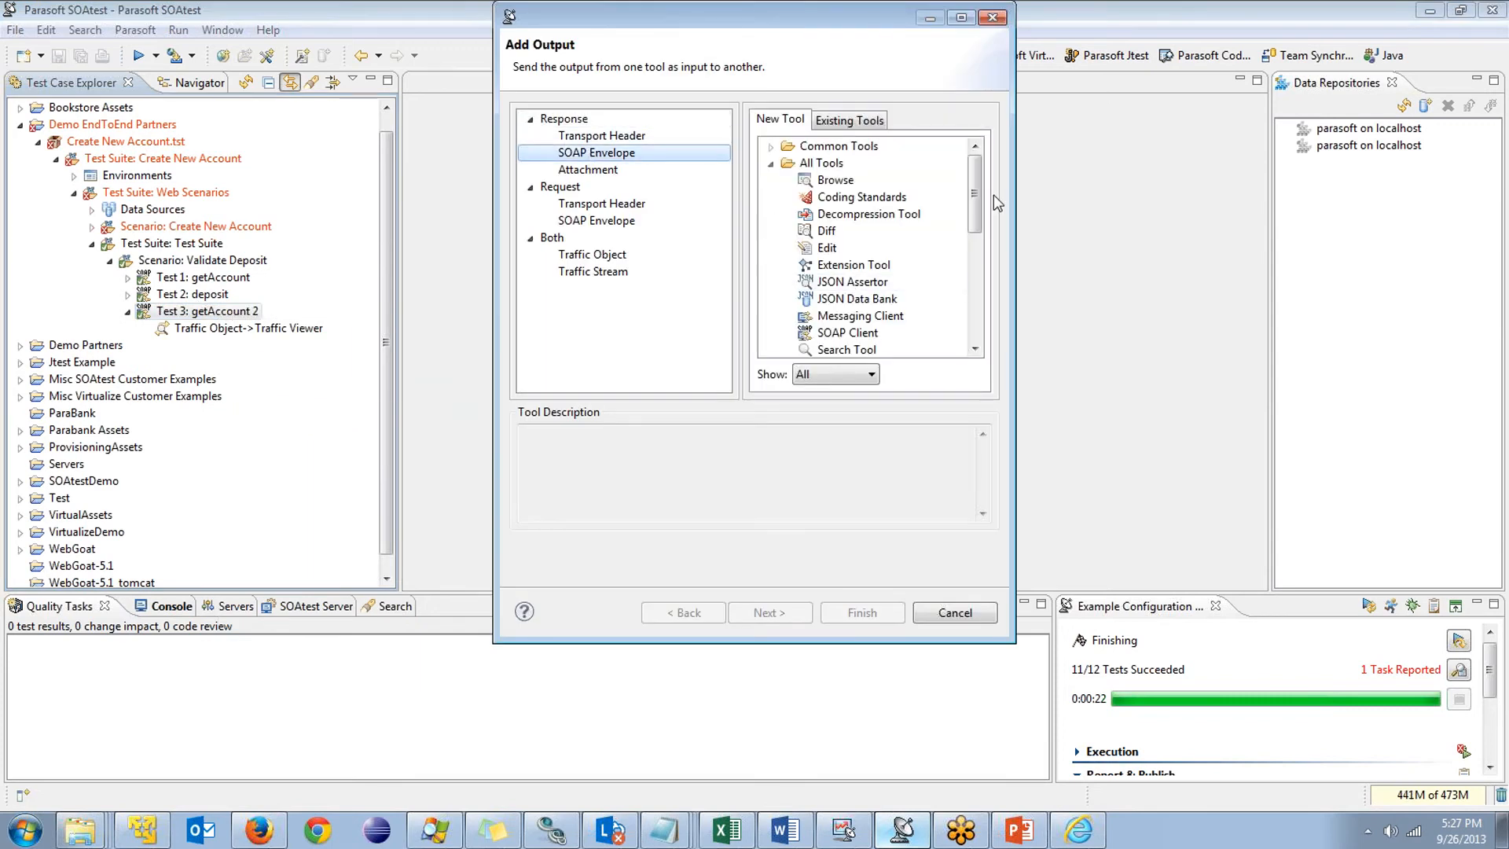
pyautogui.moveTo(979, 212); pyautogui.dragTo(975, 267)
pyautogui.click(864, 248)
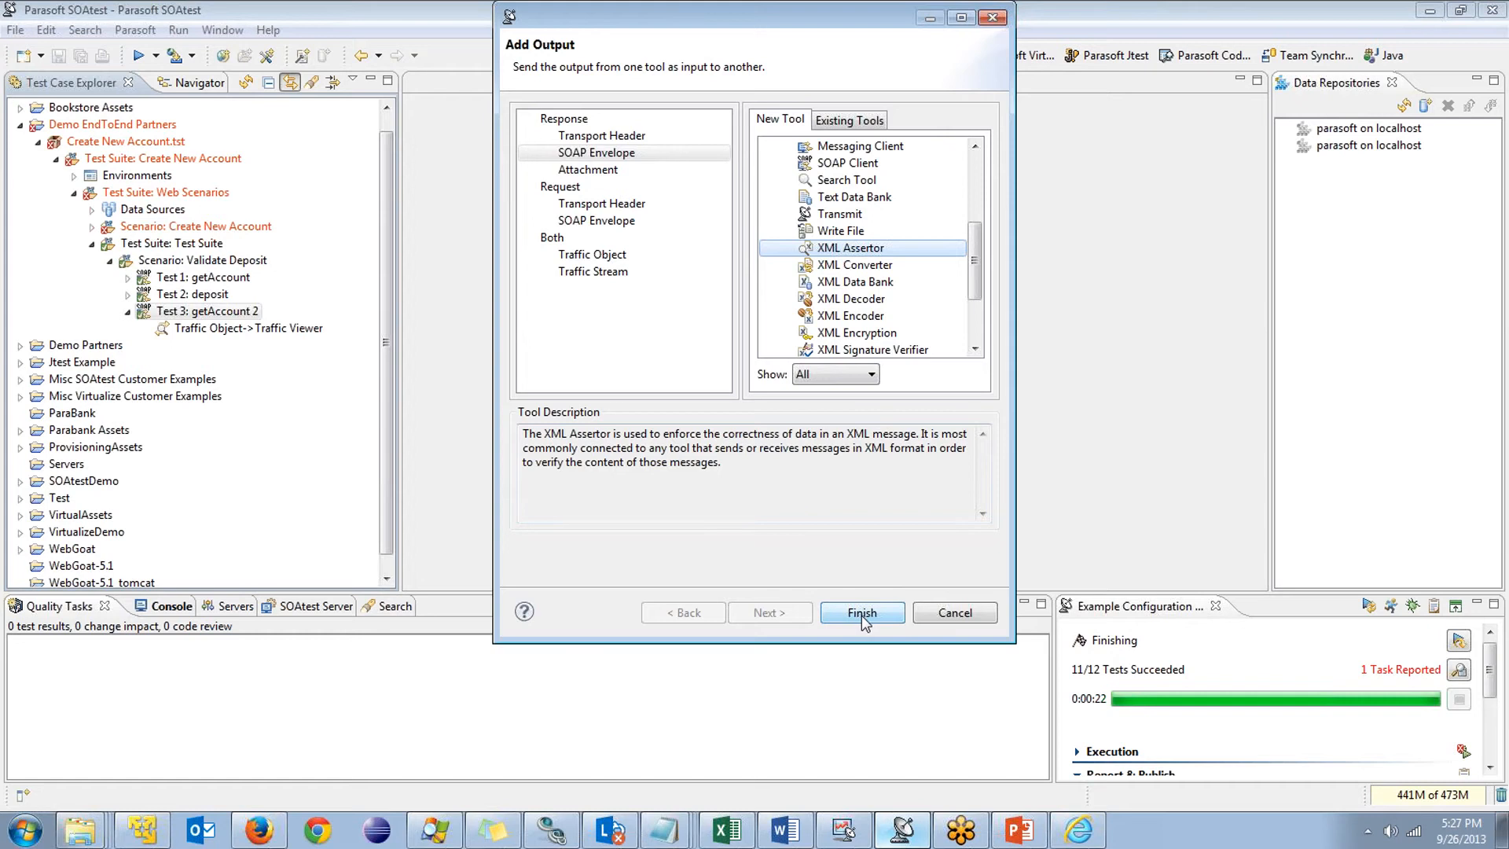
pyautogui.click(861, 611)
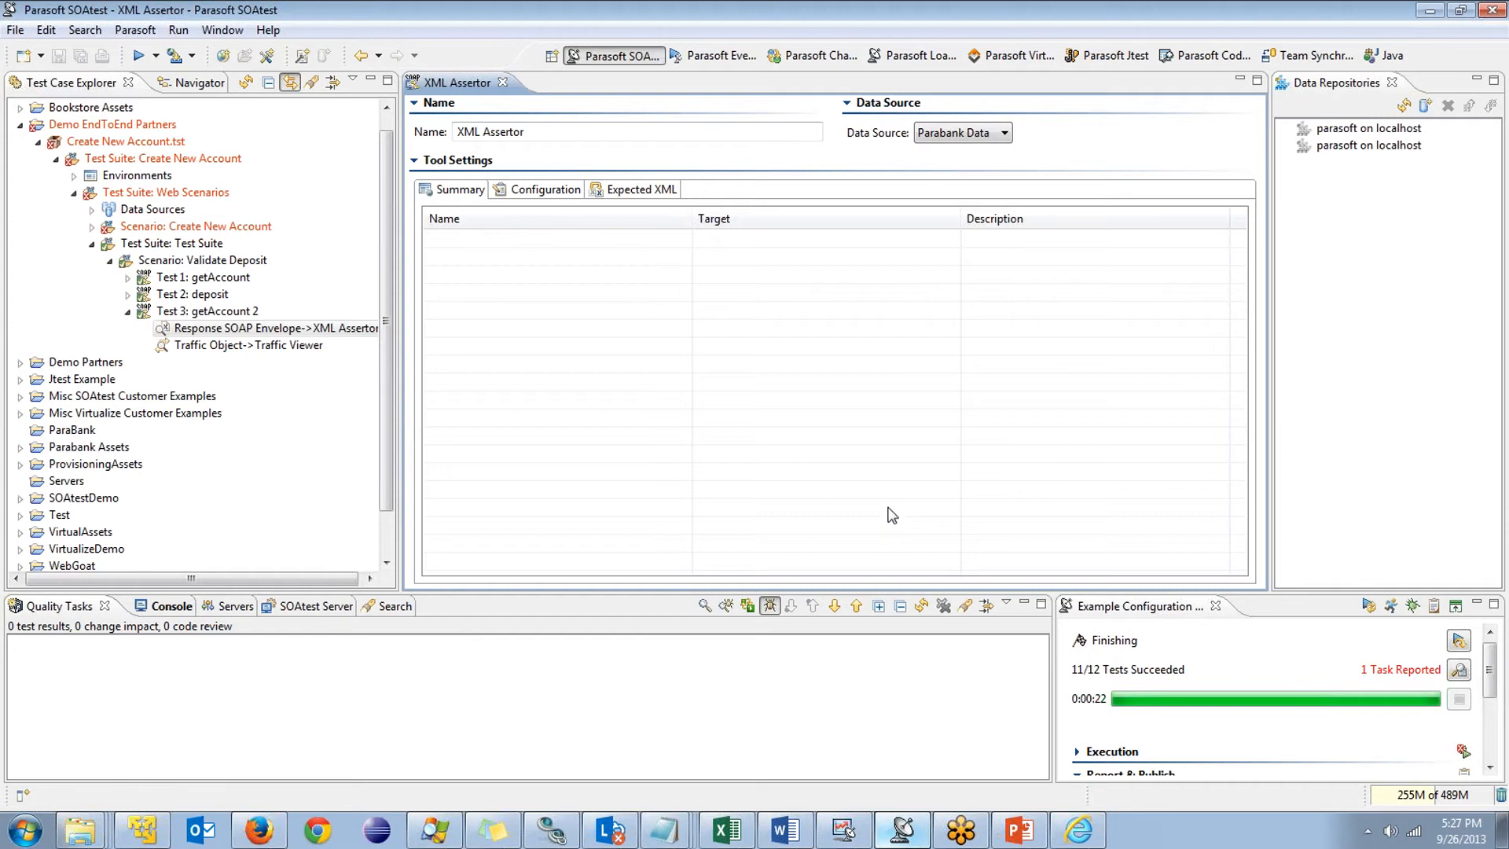
# Start adding an assertion in the XML Assertor configuration, enlarge the selection dialog and expand all assertion categories
pyautogui.click(550, 191)
pyautogui.click(495, 558)
pyautogui.moveTo(606, 157); pyautogui.dragTo(515, 61)
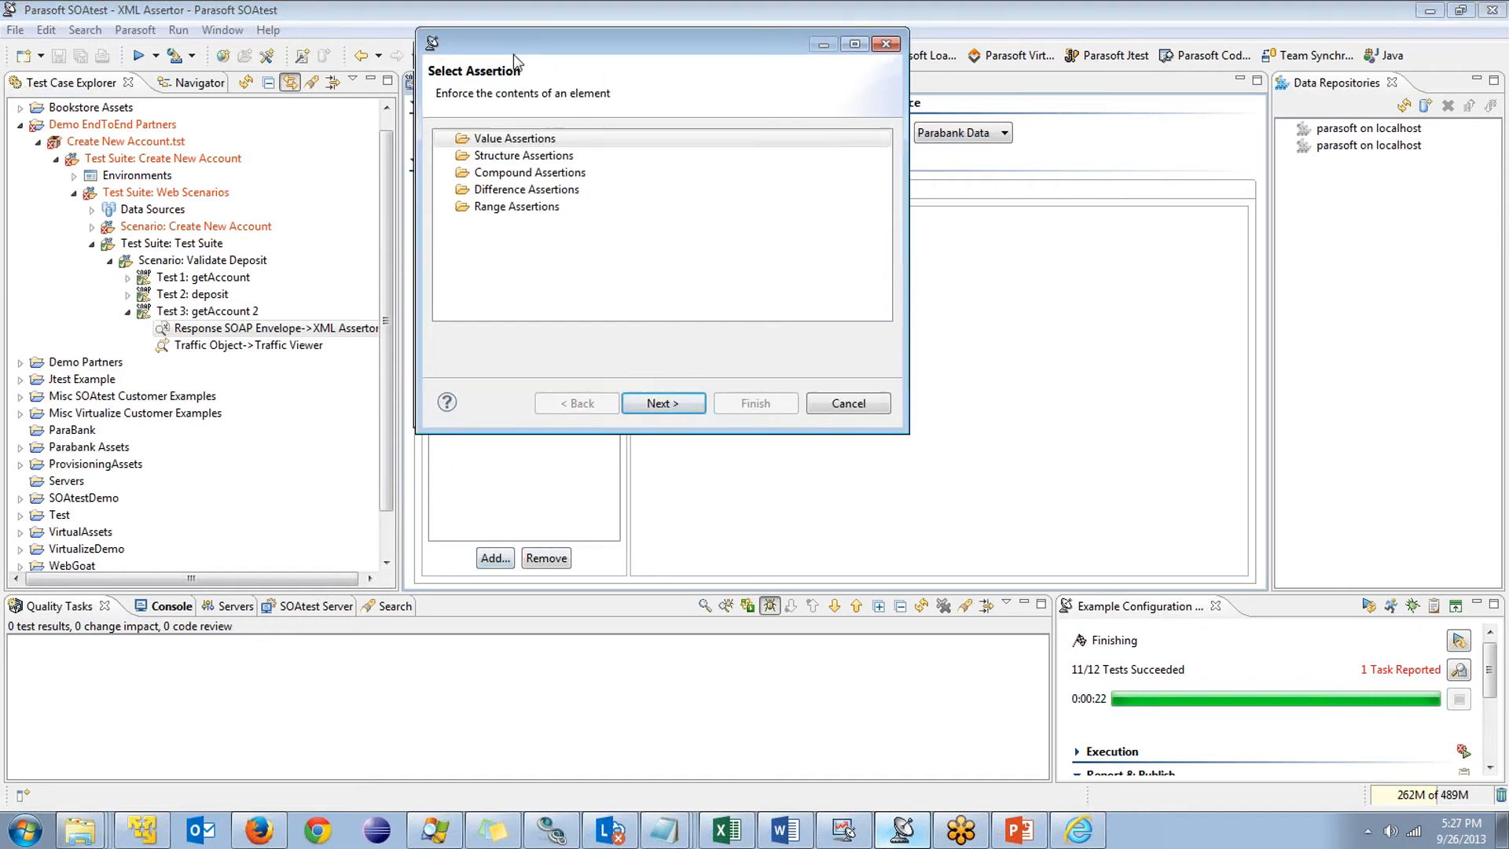
pyautogui.moveTo(909, 433); pyautogui.dragTo(1179, 764)
pyautogui.click(480, 138)
pyautogui.click(436, 138)
pyautogui.click(435, 274)
pyautogui.click(435, 342)
pyautogui.click(435, 410)
pyautogui.click(436, 478)
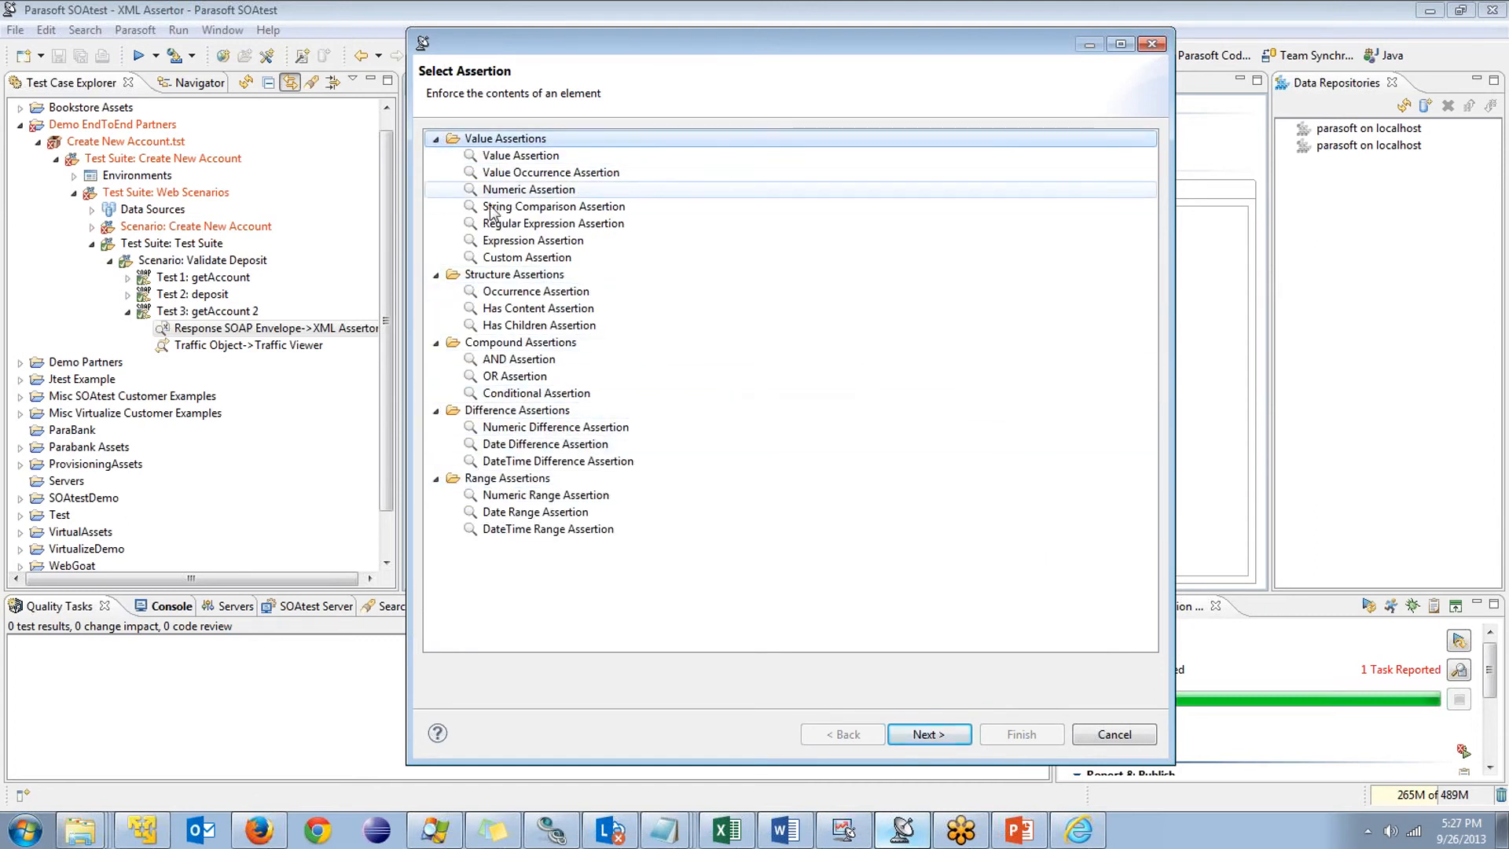
# Examine the descriptions of the Numeric, Regular Expression and Custom assertion types
pyautogui.click(523, 190)
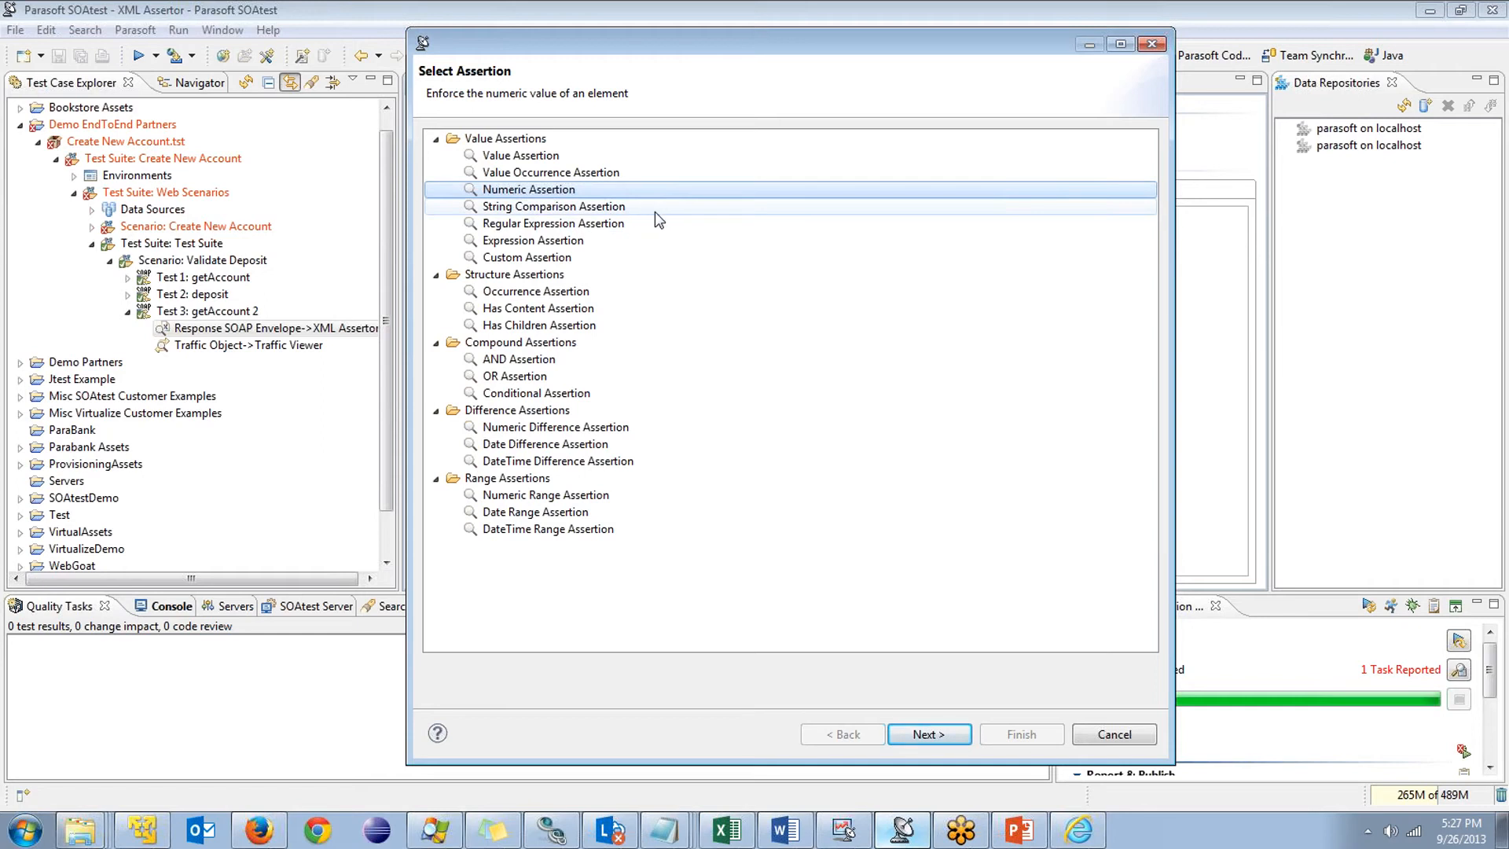
pyautogui.click(671, 227)
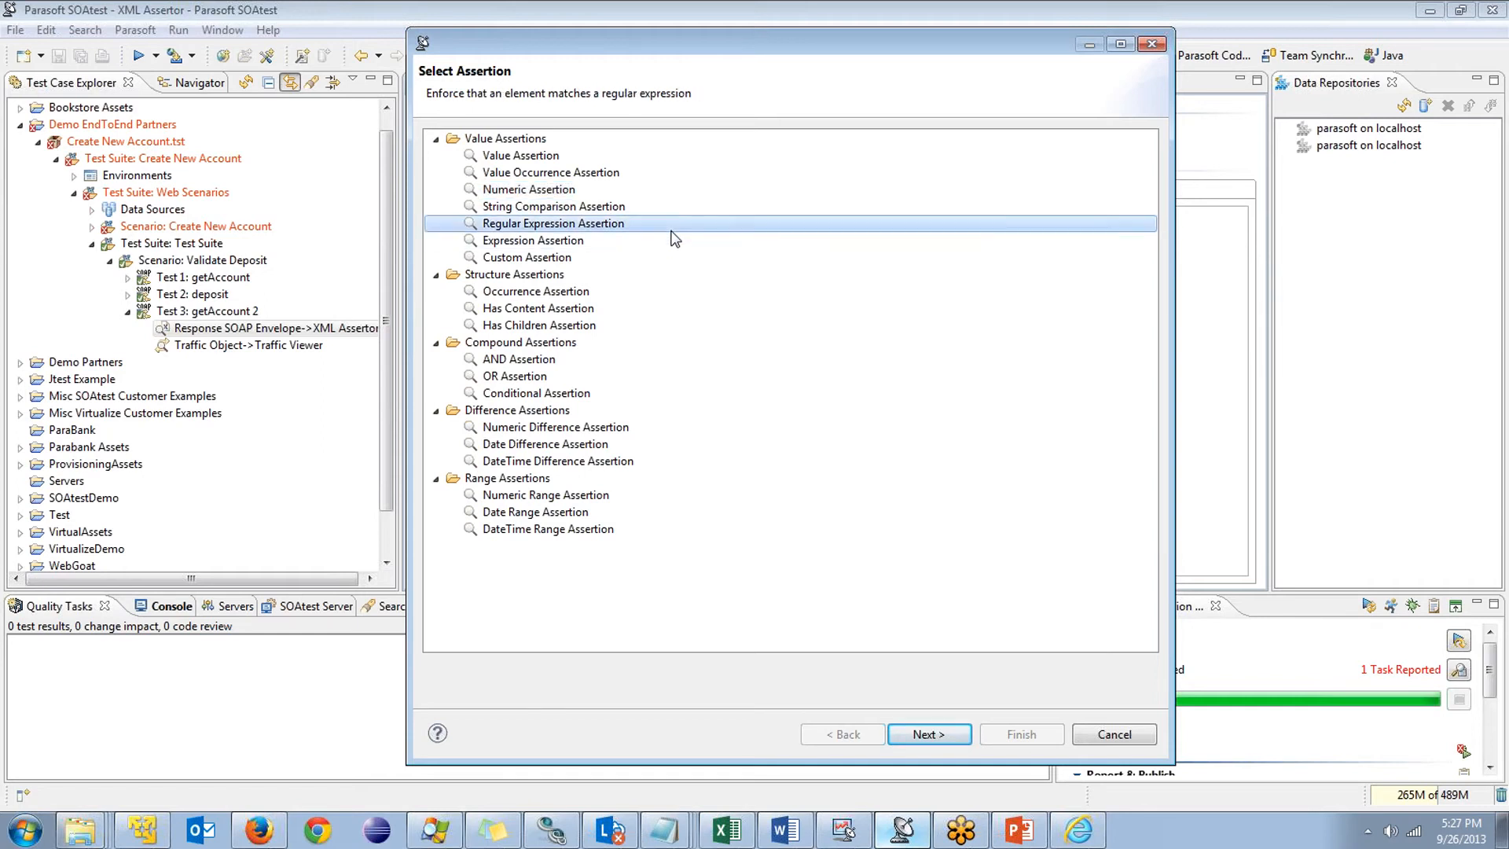
pyautogui.click(660, 257)
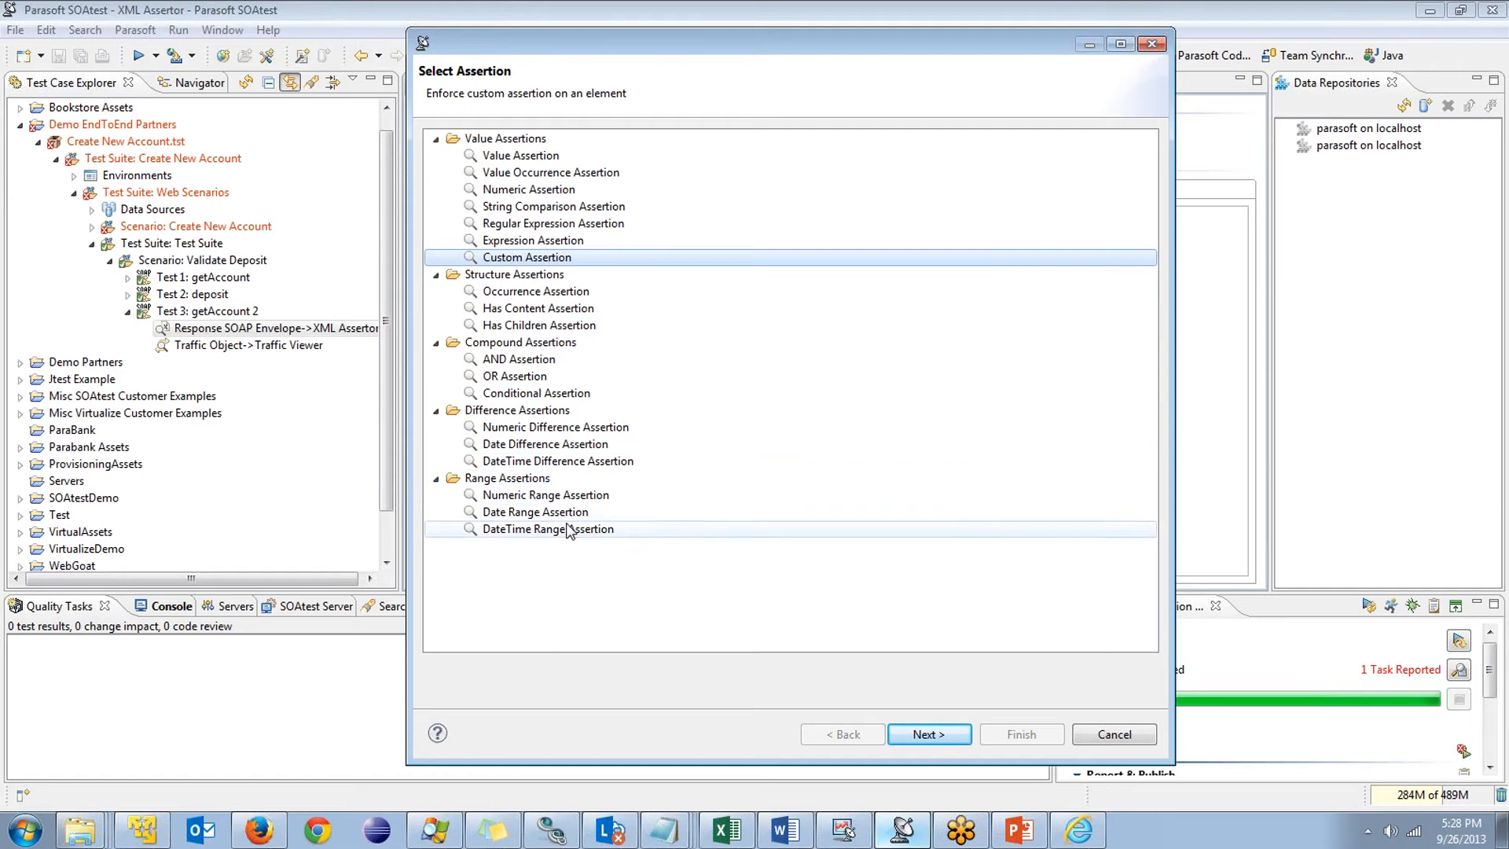
# Add a Numeric Difference Assertion on the balance element of the getAccountResponse account
pyautogui.click(585, 428)
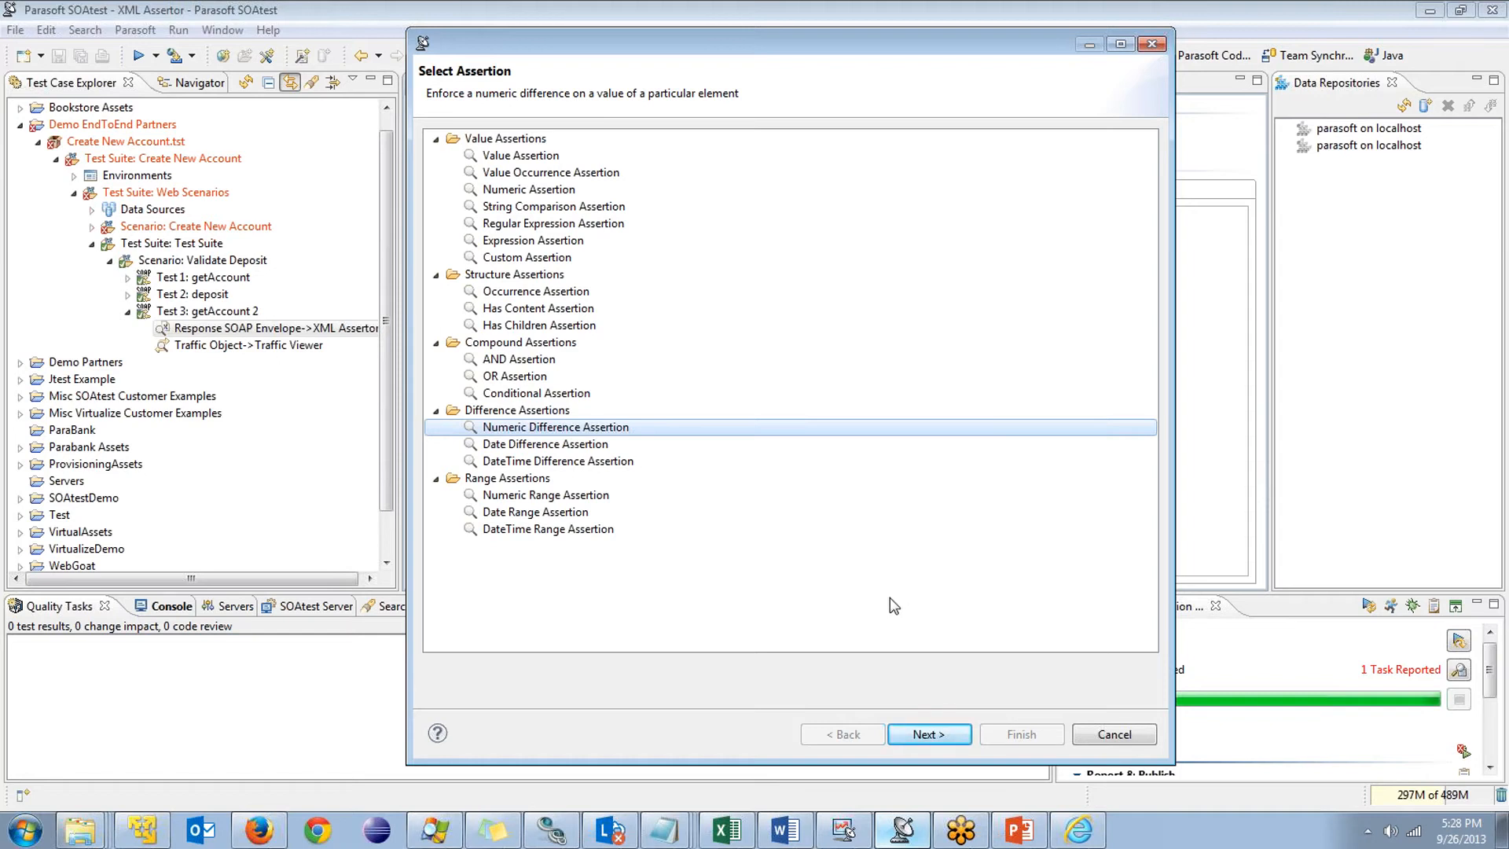
pyautogui.click(925, 734)
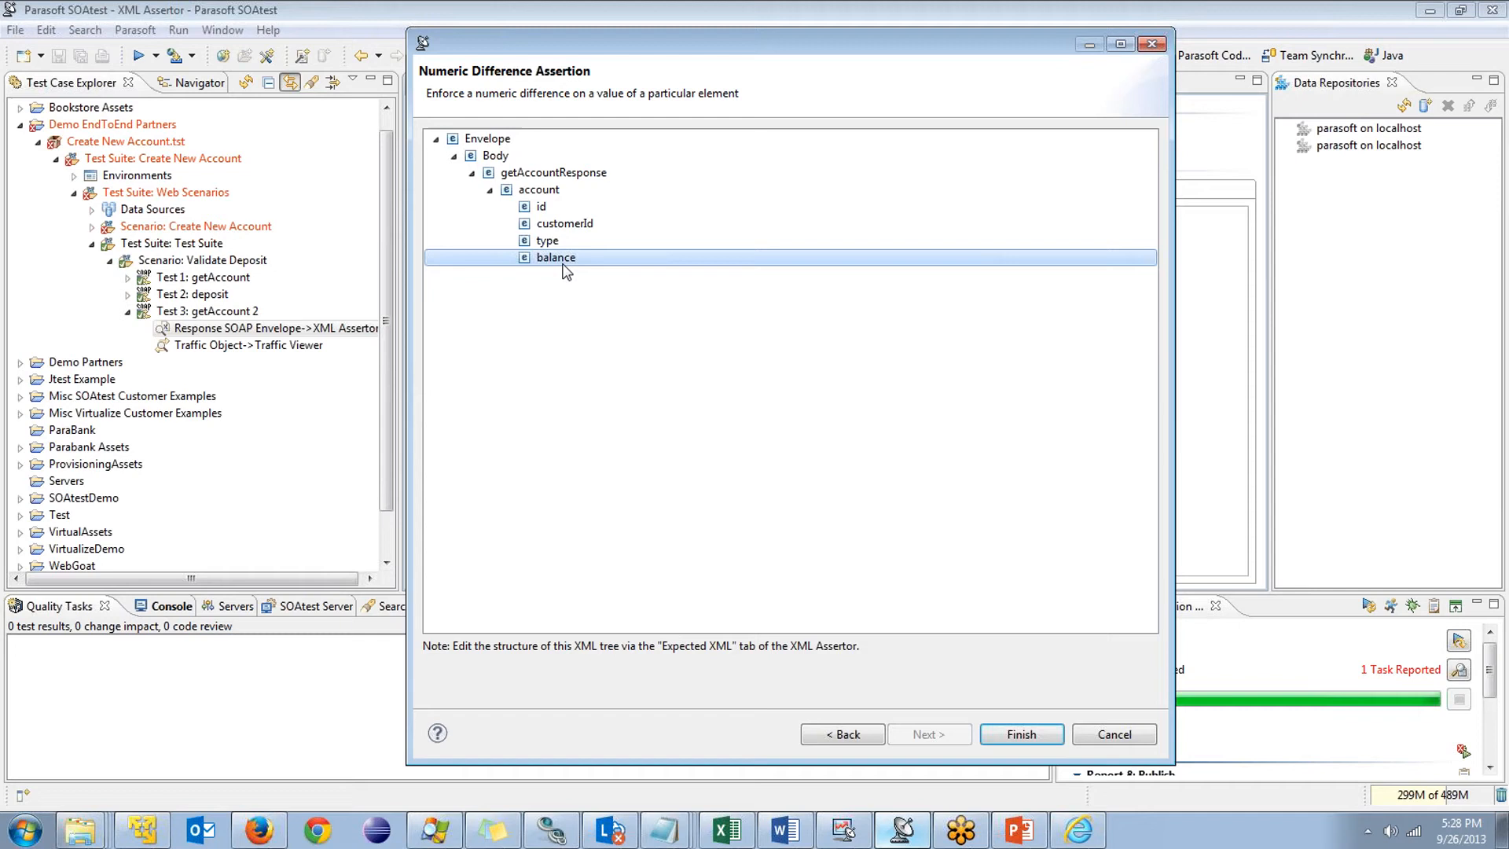
pyautogui.click(1019, 734)
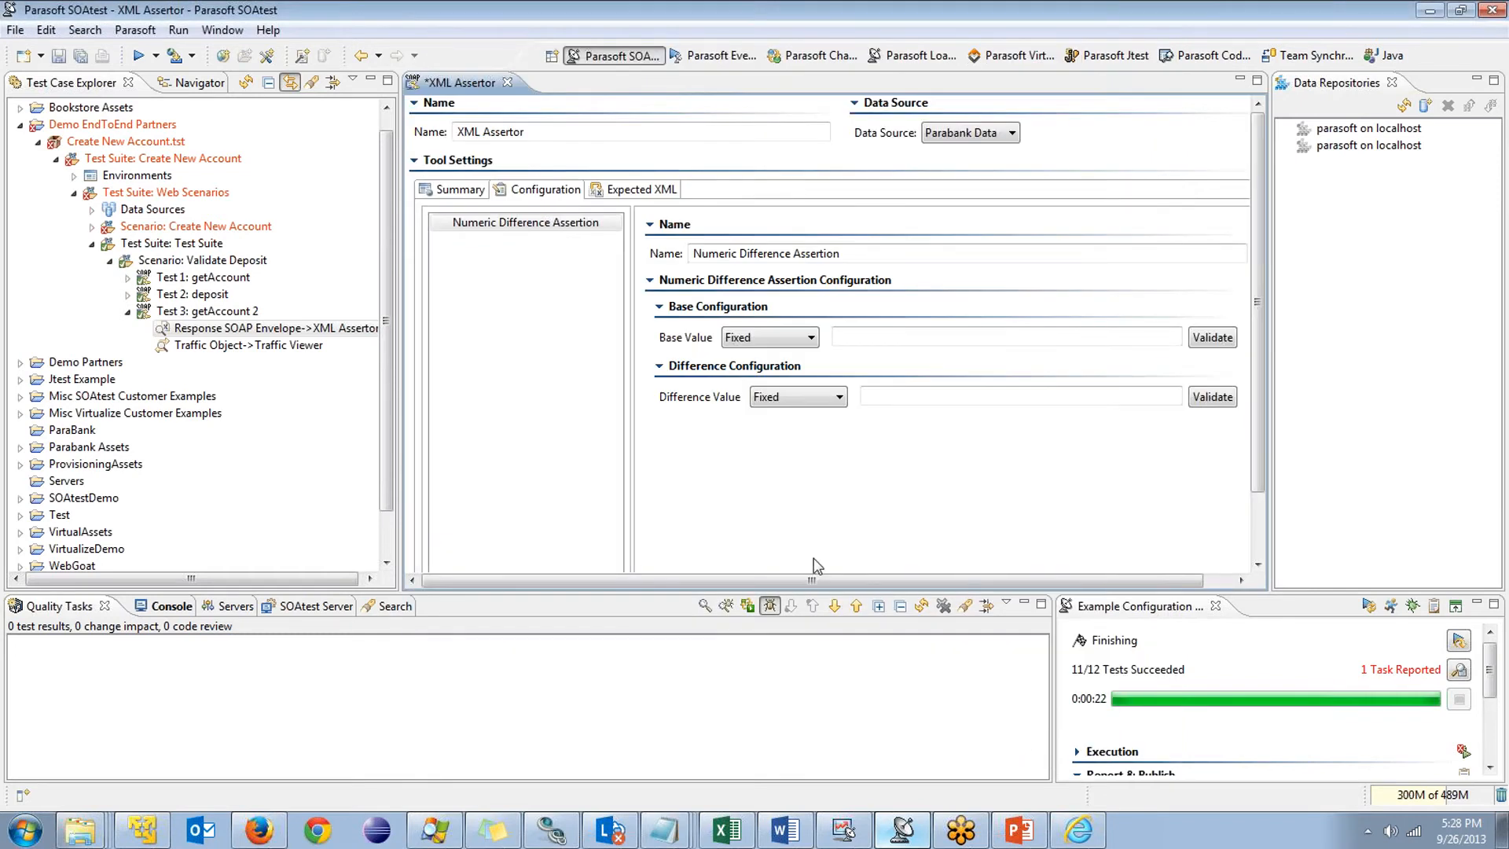
# Set the assertion's base value to Parameterized with the OriginalBalance column and save the XML Assertor
pyautogui.click(775, 340)
pyautogui.click(760, 354)
pyautogui.click(1174, 338)
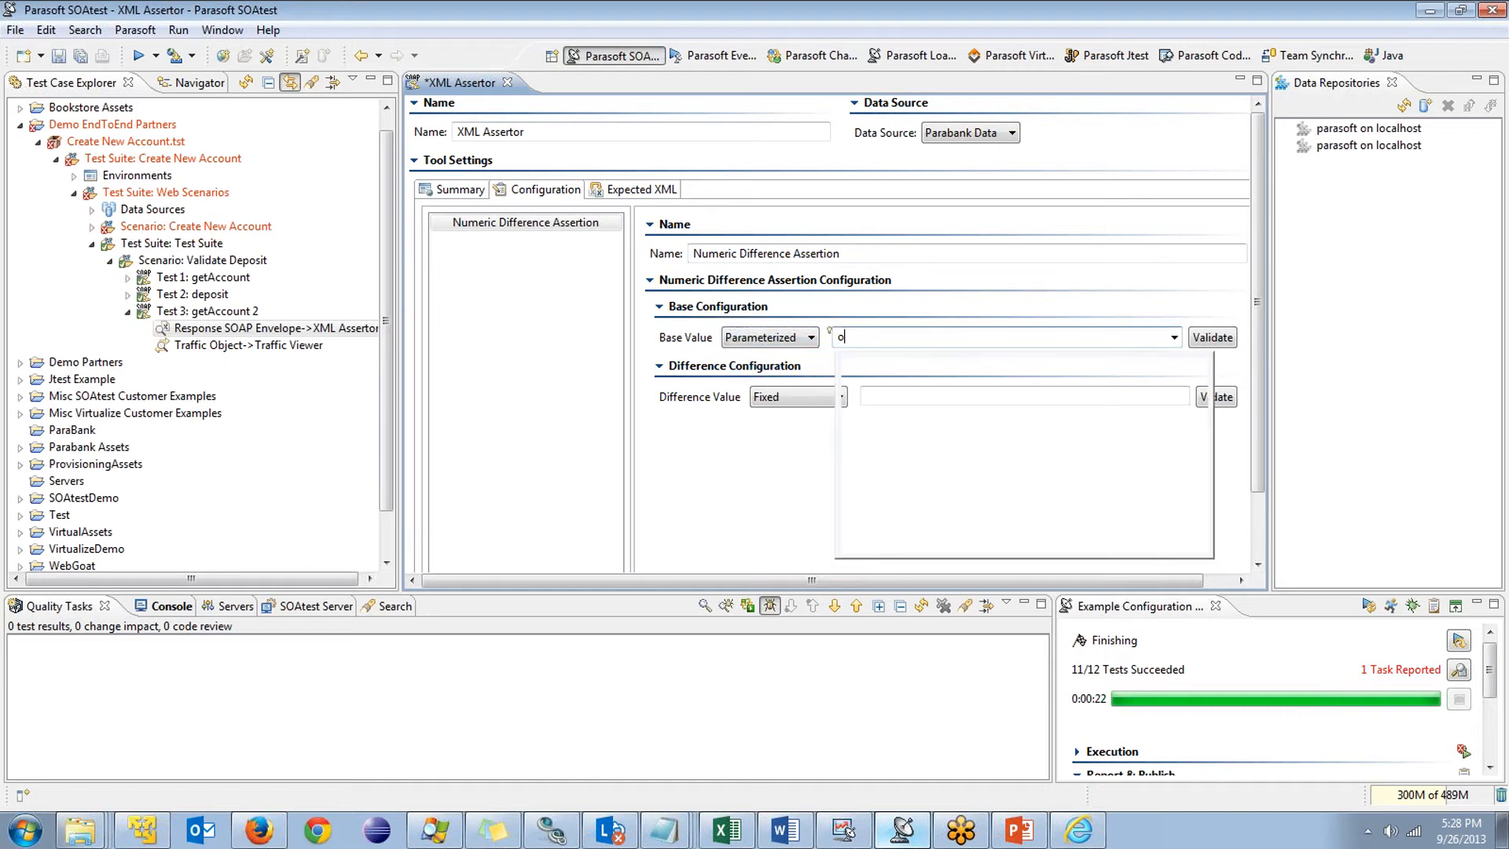
pyautogui.click(880, 367)
pyautogui.hotkey('ctrl', 's')
# Set the assertion's fixed difference value to 100 and save
pyautogui.click(867, 396)
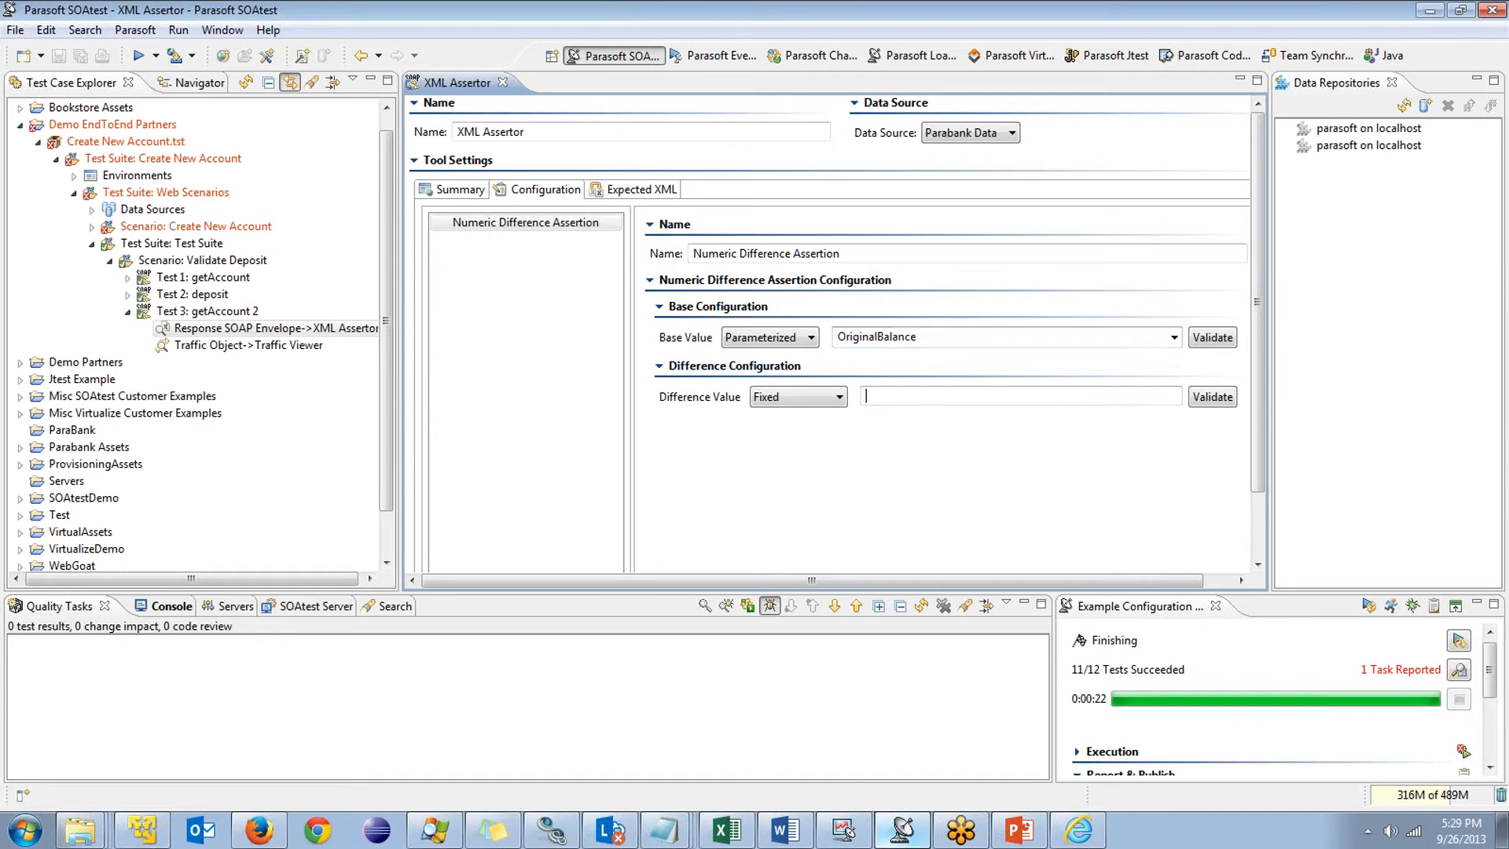
pyautogui.write('100')
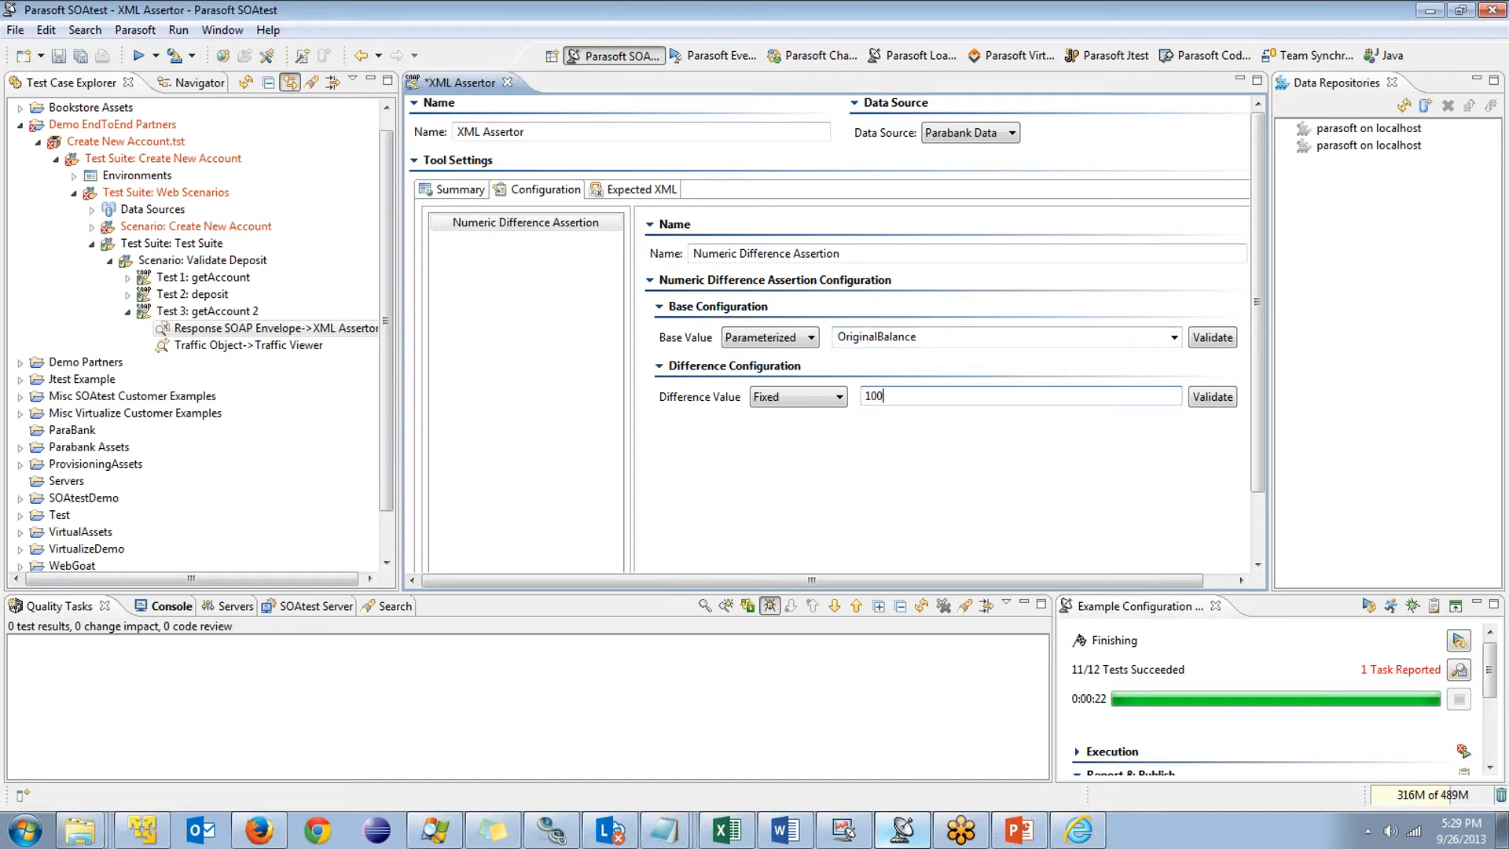
pyautogui.hotkey('ctrl', 's')
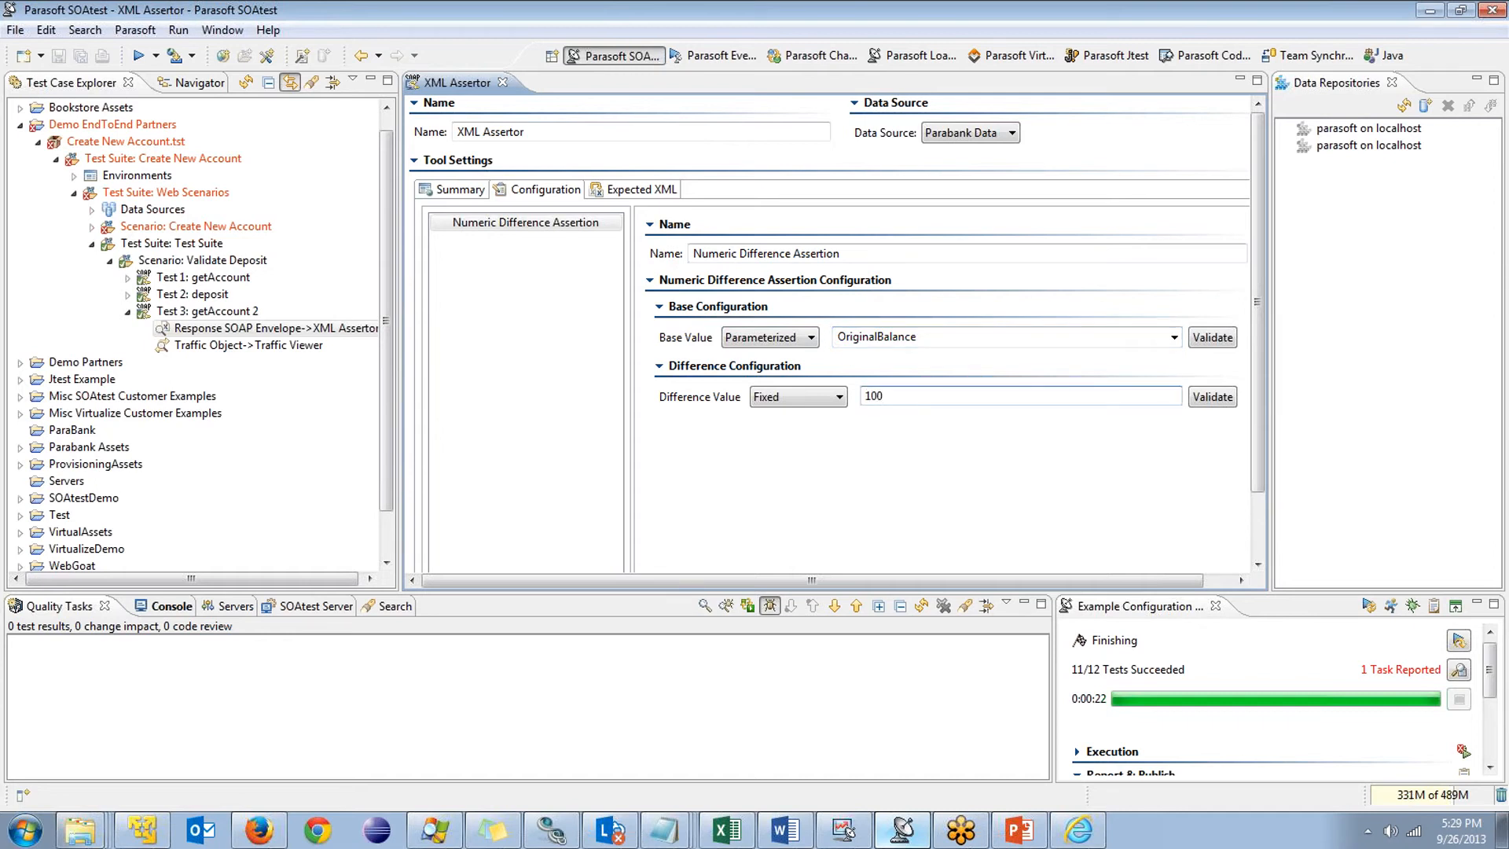
# Rename the assertion as Check Deposit Worked, then save and close the XML Assertor and collapse Test 3
pyautogui.click(591, 235)
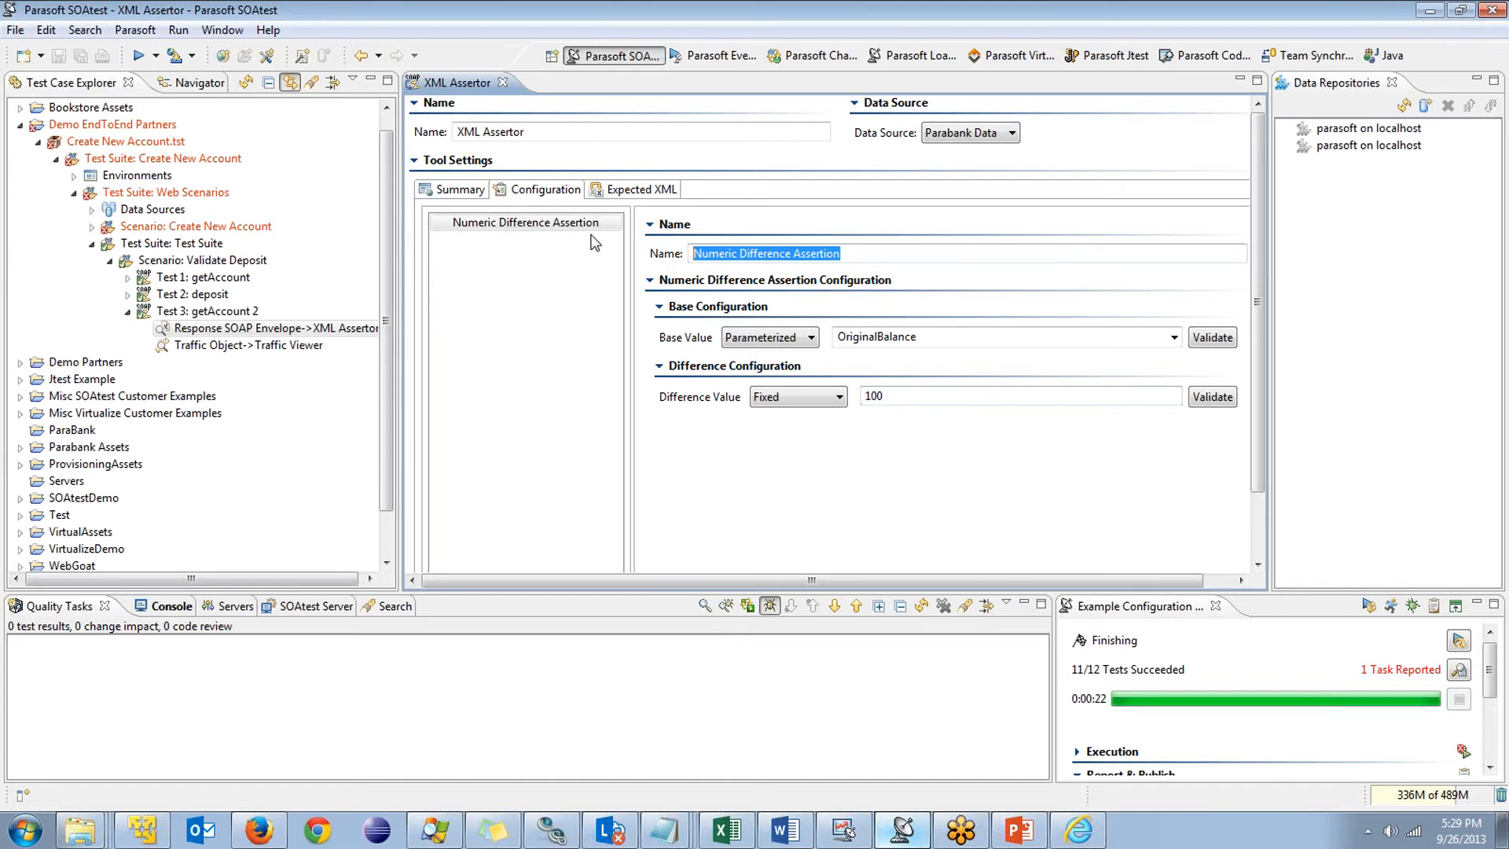
pyautogui.write('Ch')
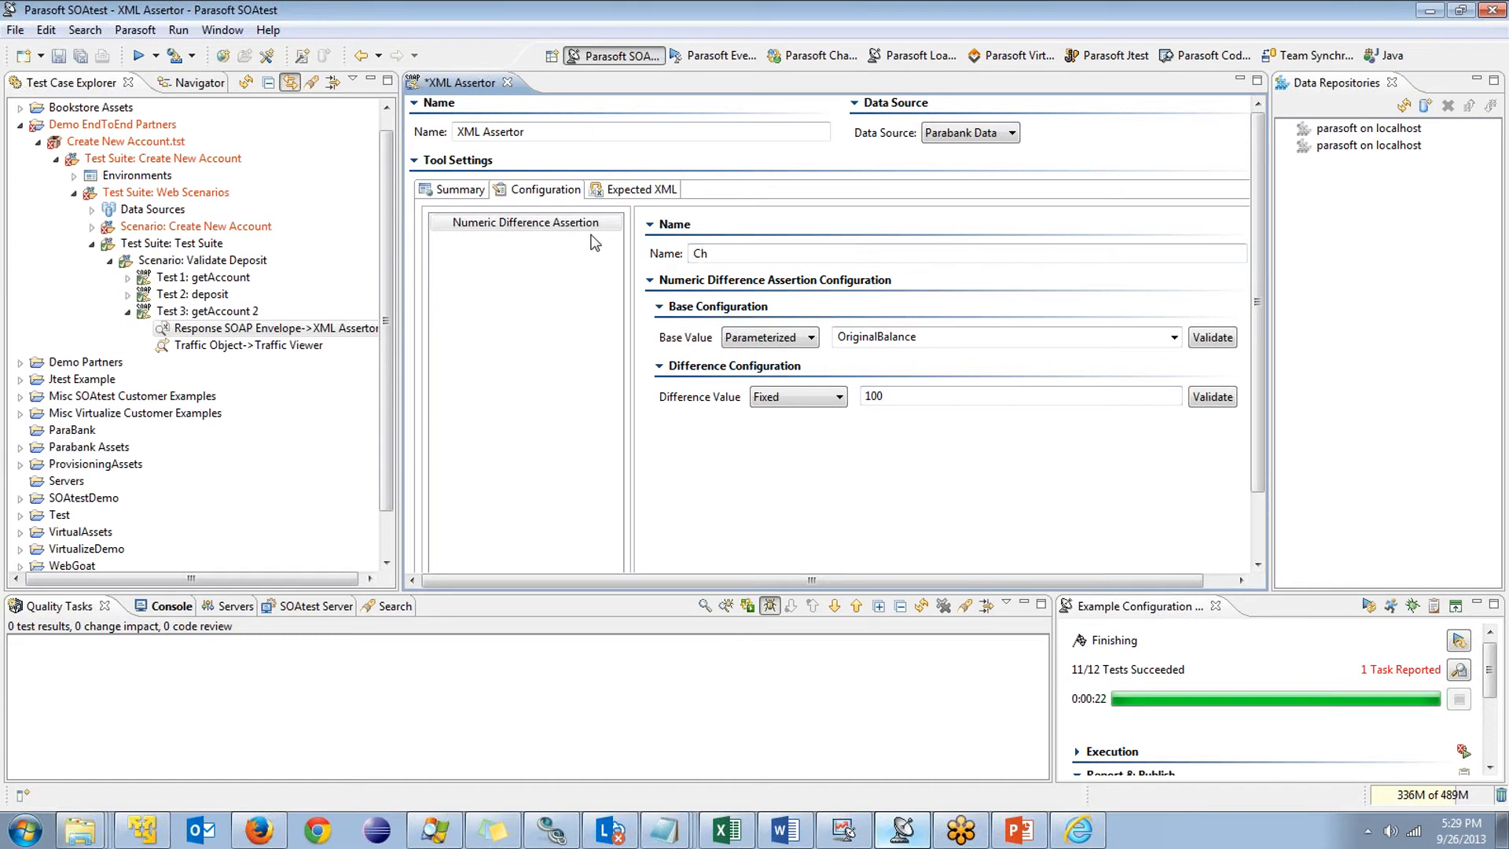
pyautogui.write('eck Deposit Worked')
pyautogui.hotkey('ctrl', 's')
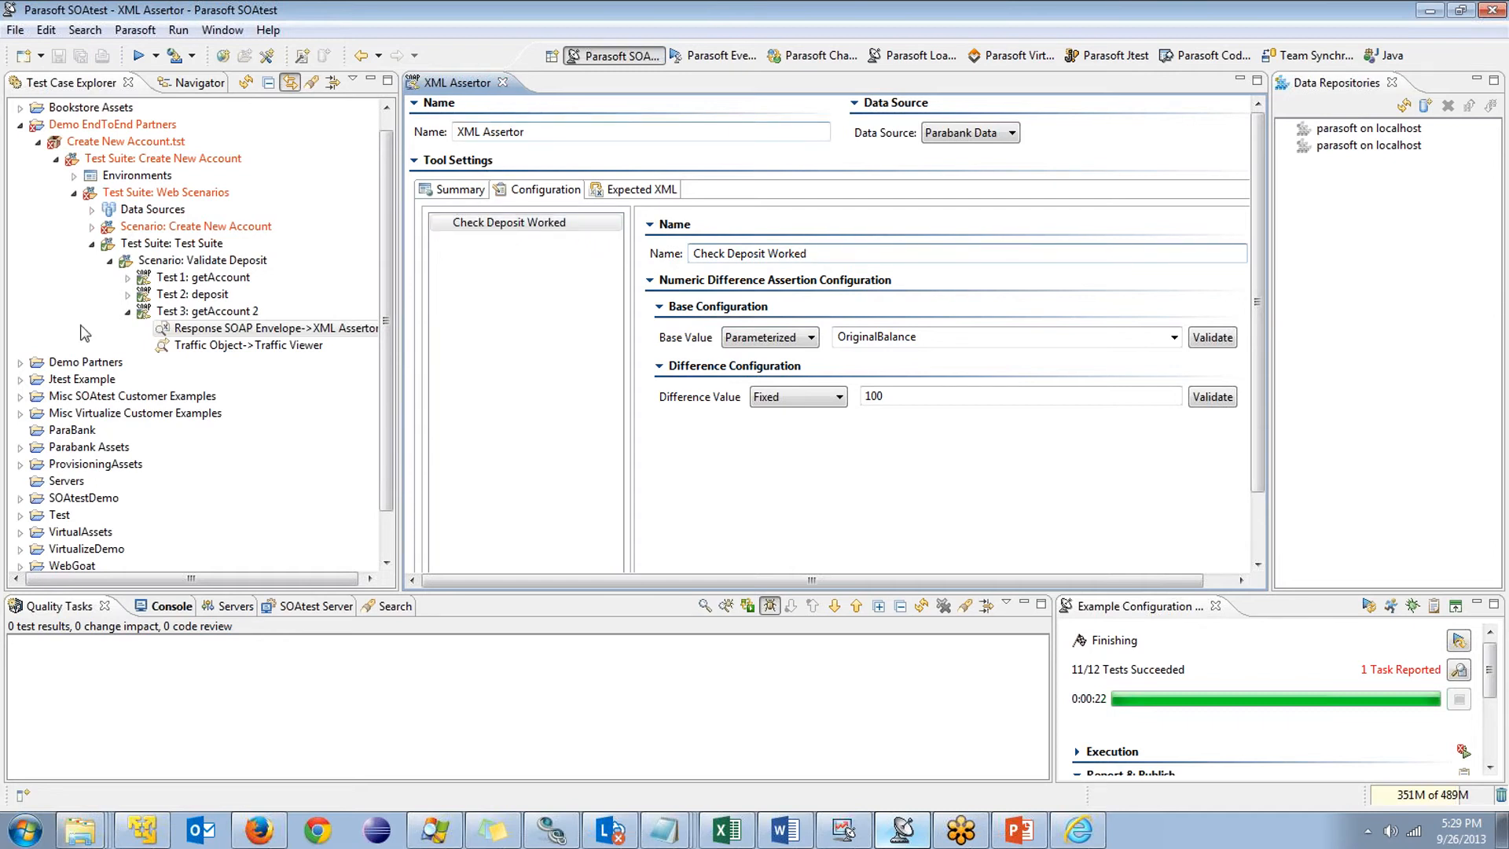
pyautogui.hotkey('ctrl', 'w')
pyautogui.click(127, 311)
# Run the whole Web Scenarios test suite and return to SOAtest from the browser playback
pyautogui.click(126, 192)
pyautogui.click(138, 55)
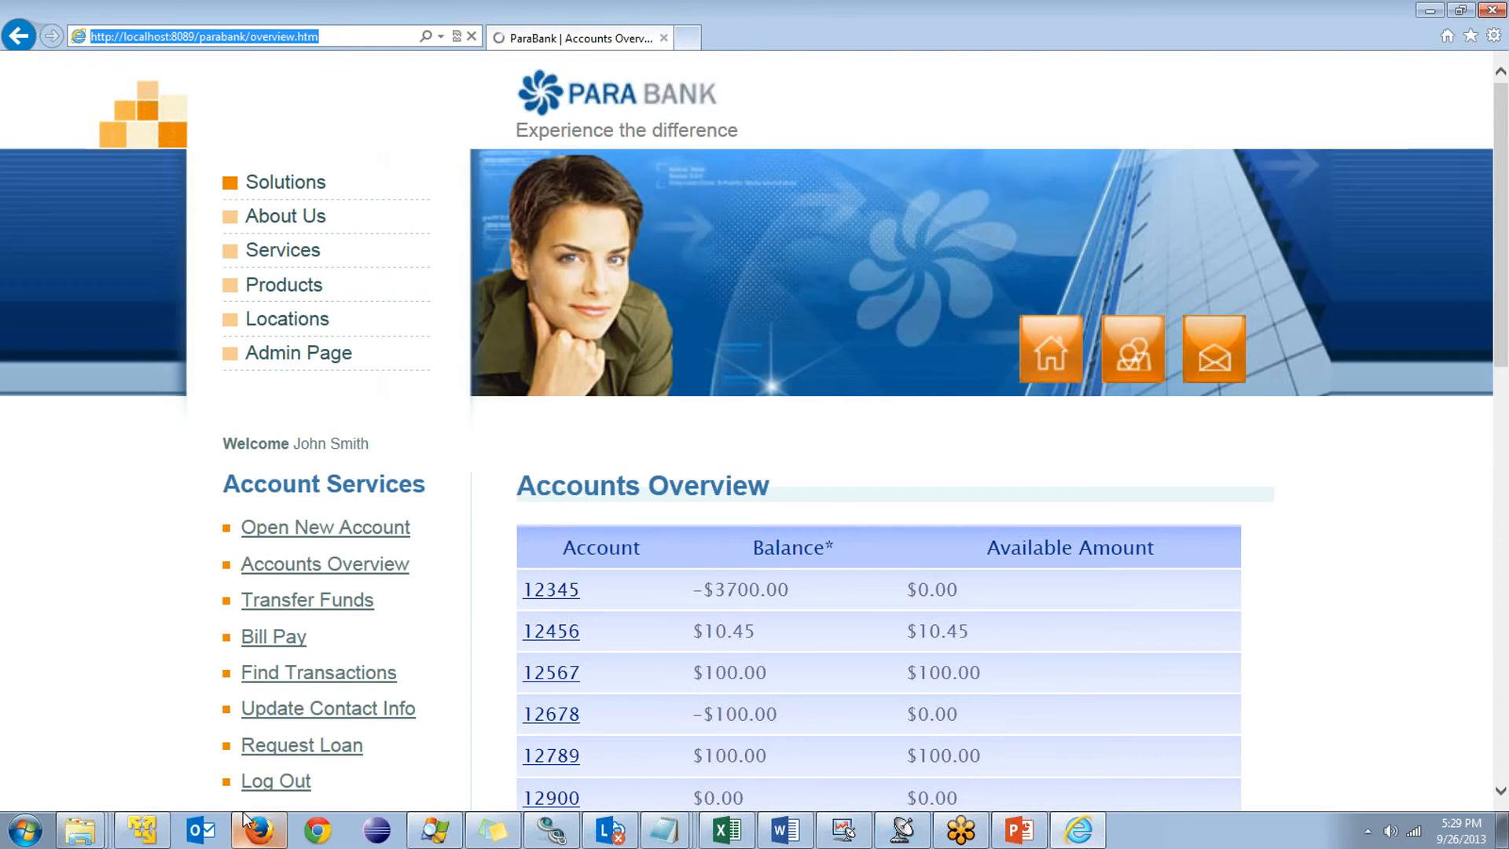
pyautogui.click(902, 830)
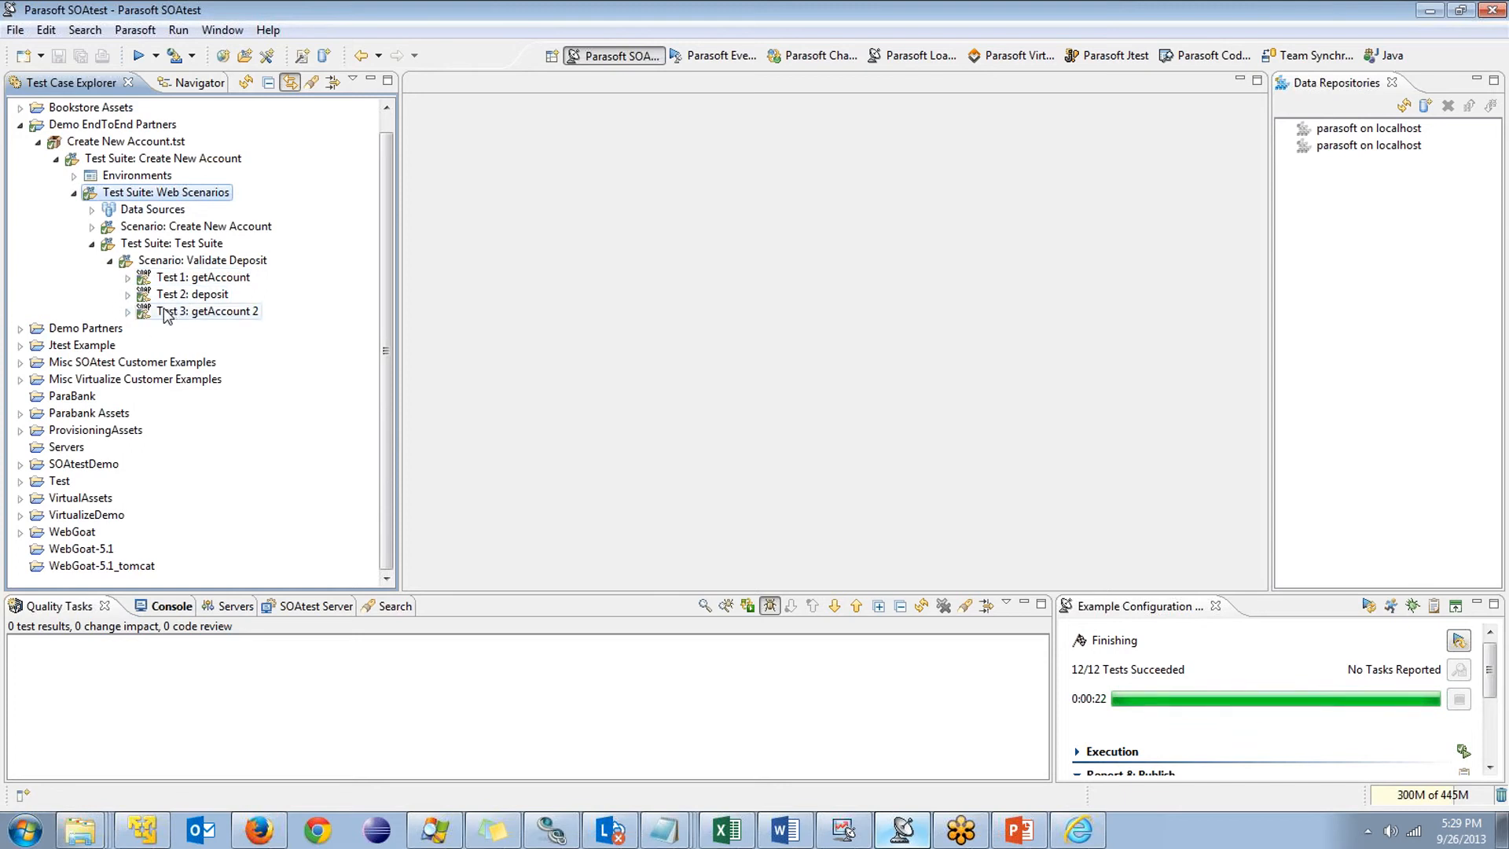
# Examine the account response in the Traffic Viewer of the getAccount 2 test under the Validate Deposit scenario
pyautogui.click(128, 312)
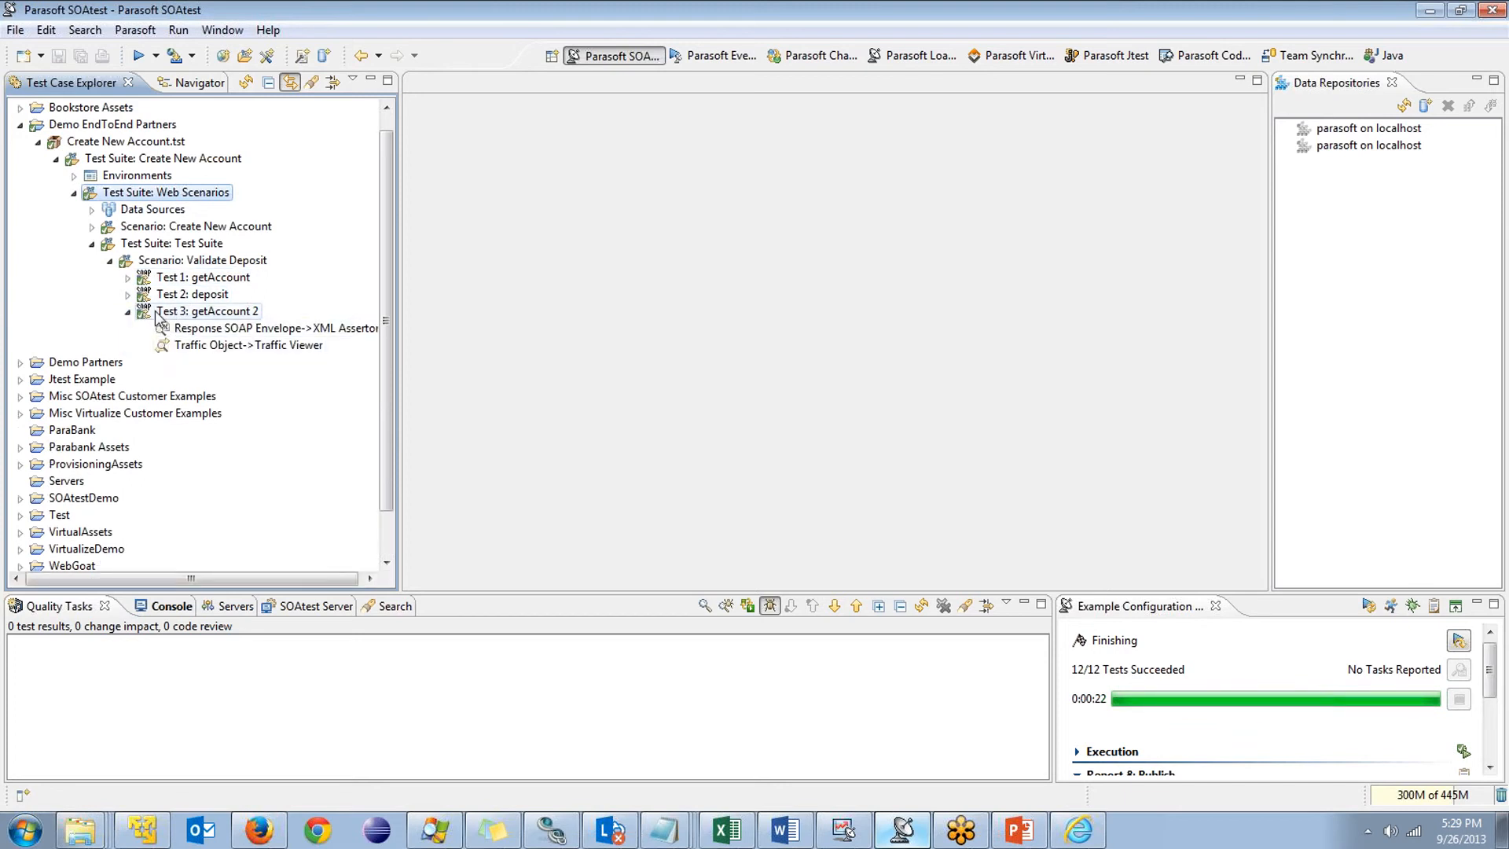
pyautogui.doubleClick(235, 345)
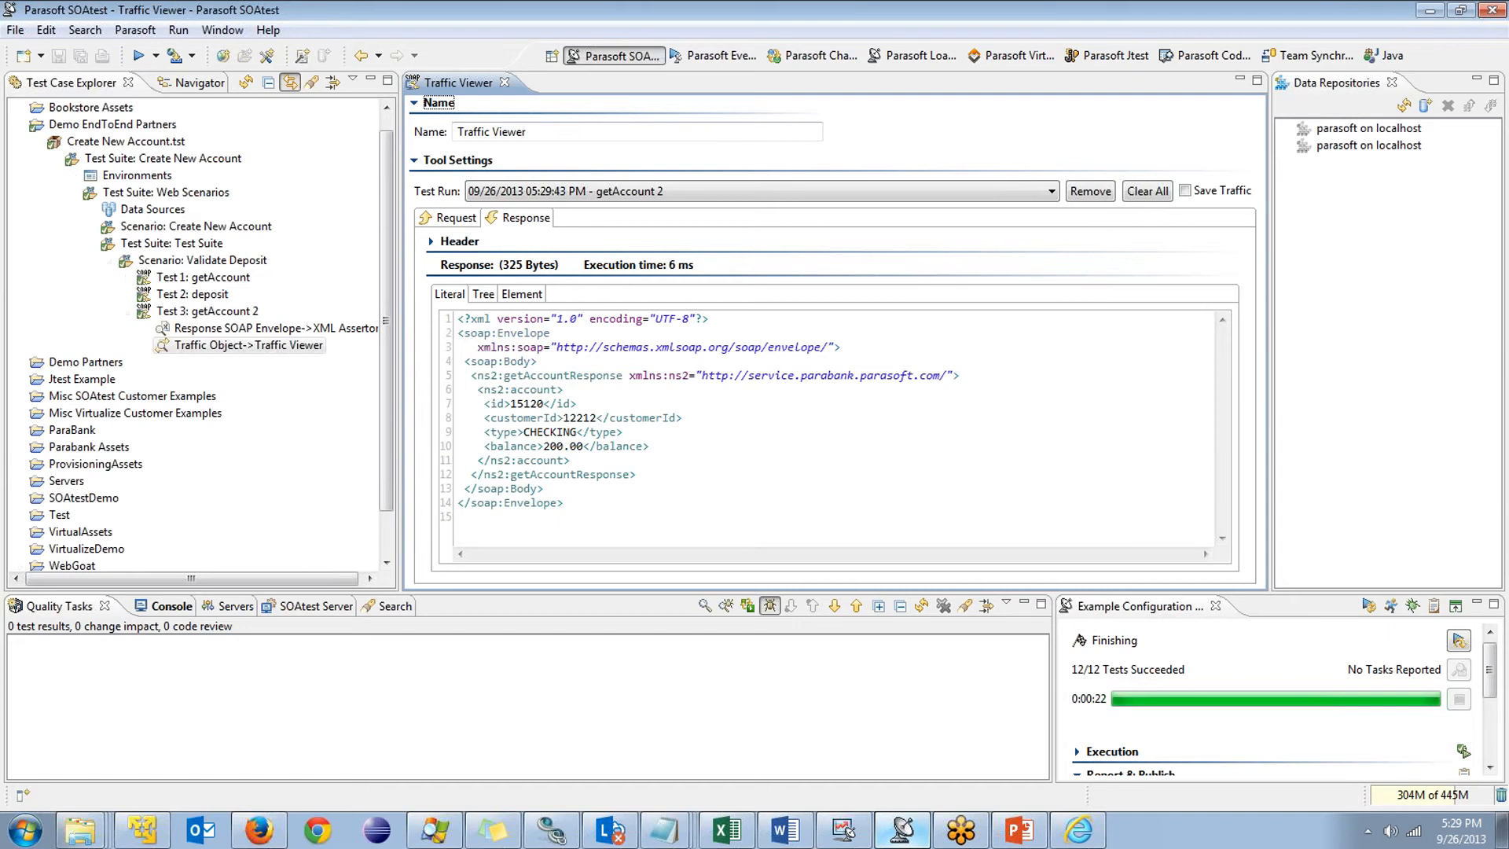
pyautogui.moveTo(510, 404); pyautogui.dragTo(544, 404)
pyautogui.click(544, 404)
pyautogui.click(341, 328)
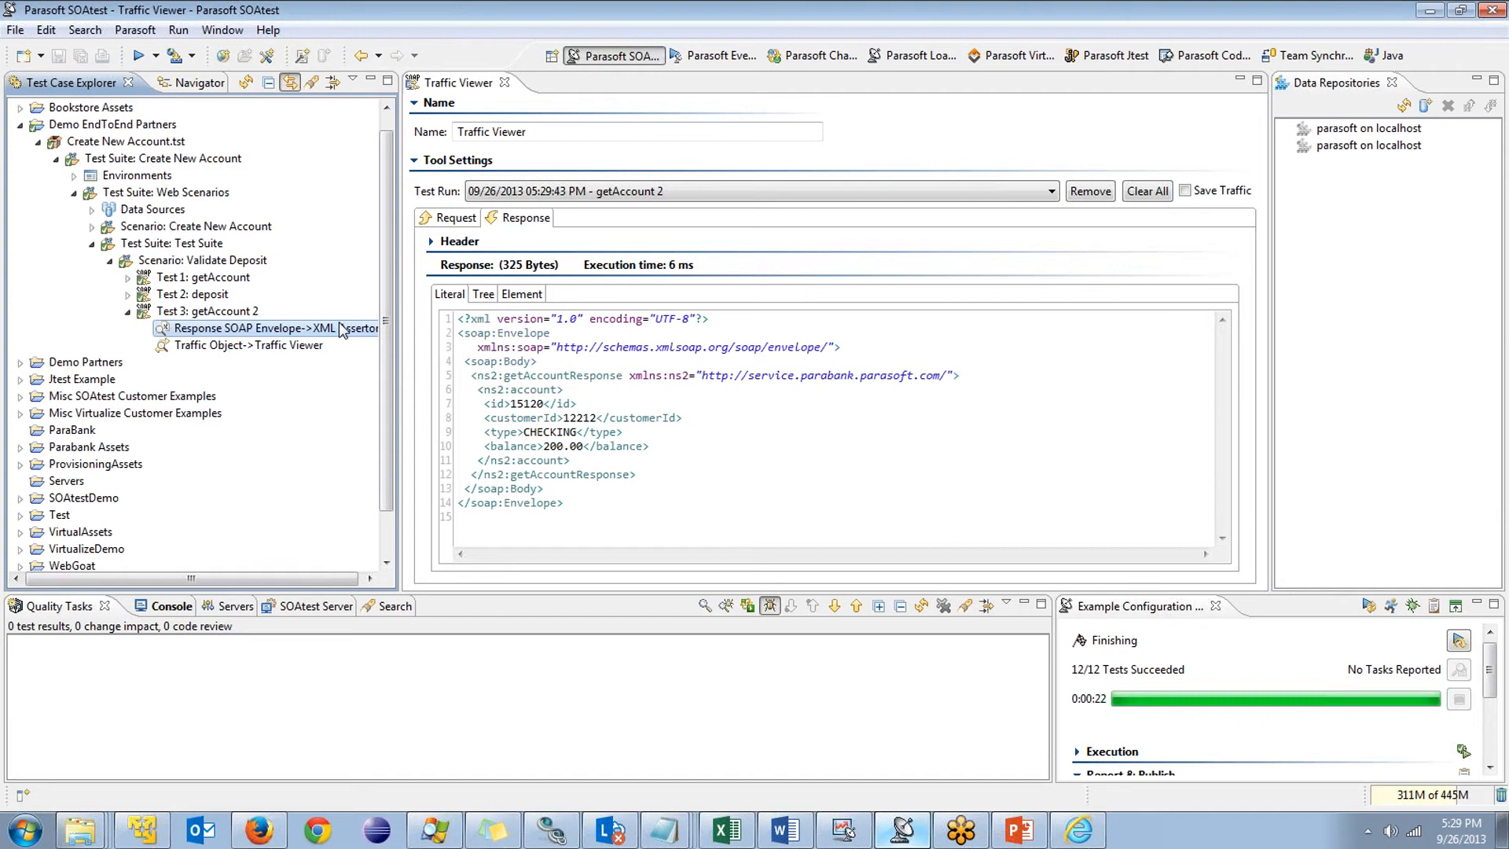
pyautogui.click(127, 312)
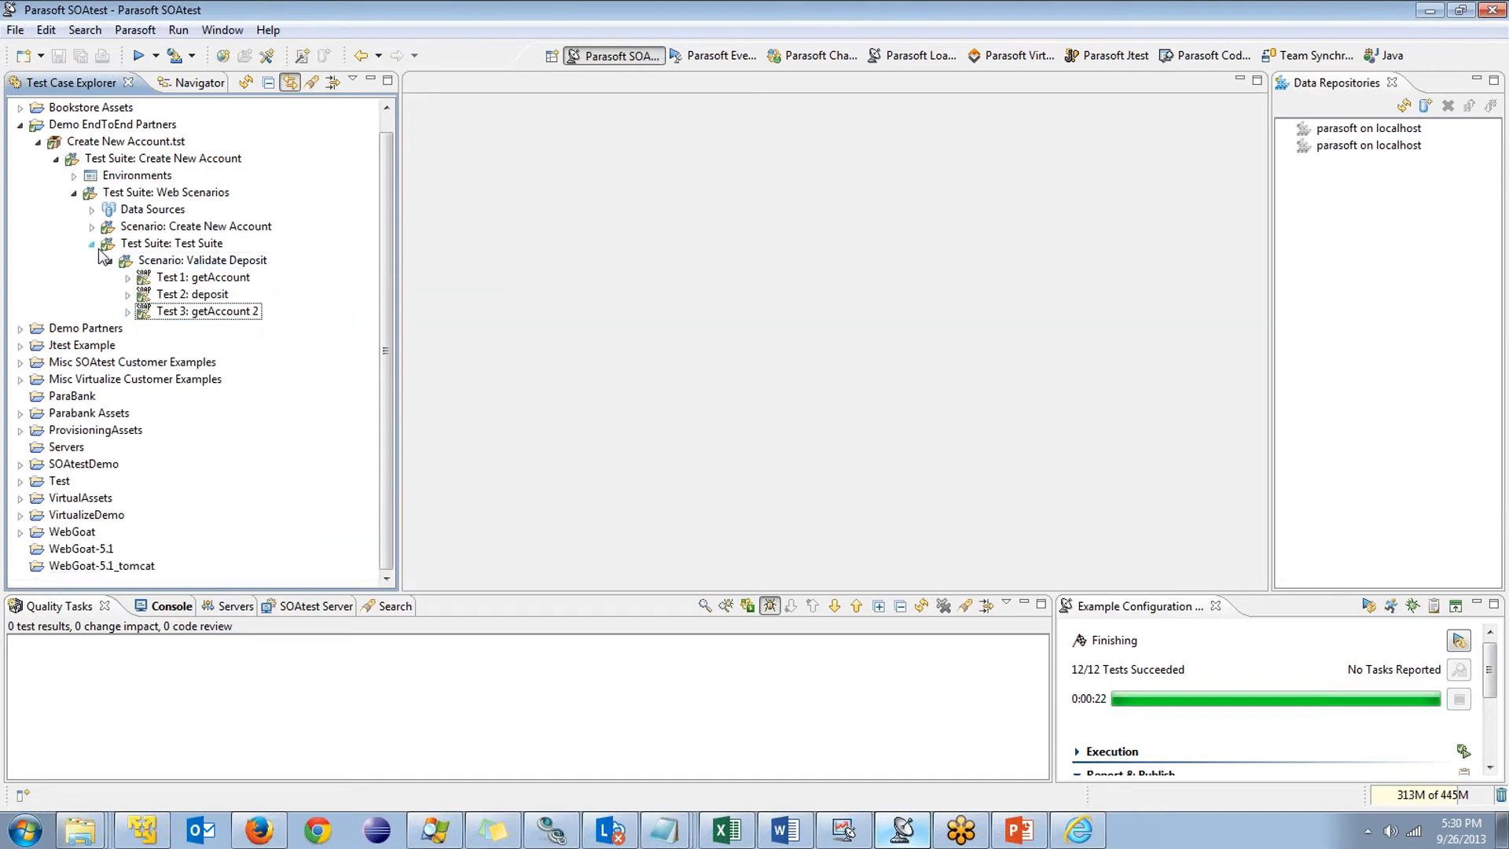
# Add an empty test suite named "Validate Database" under Test Suite: Test Suite, and add a DB Tool standard test to it
pyautogui.click(161, 242)
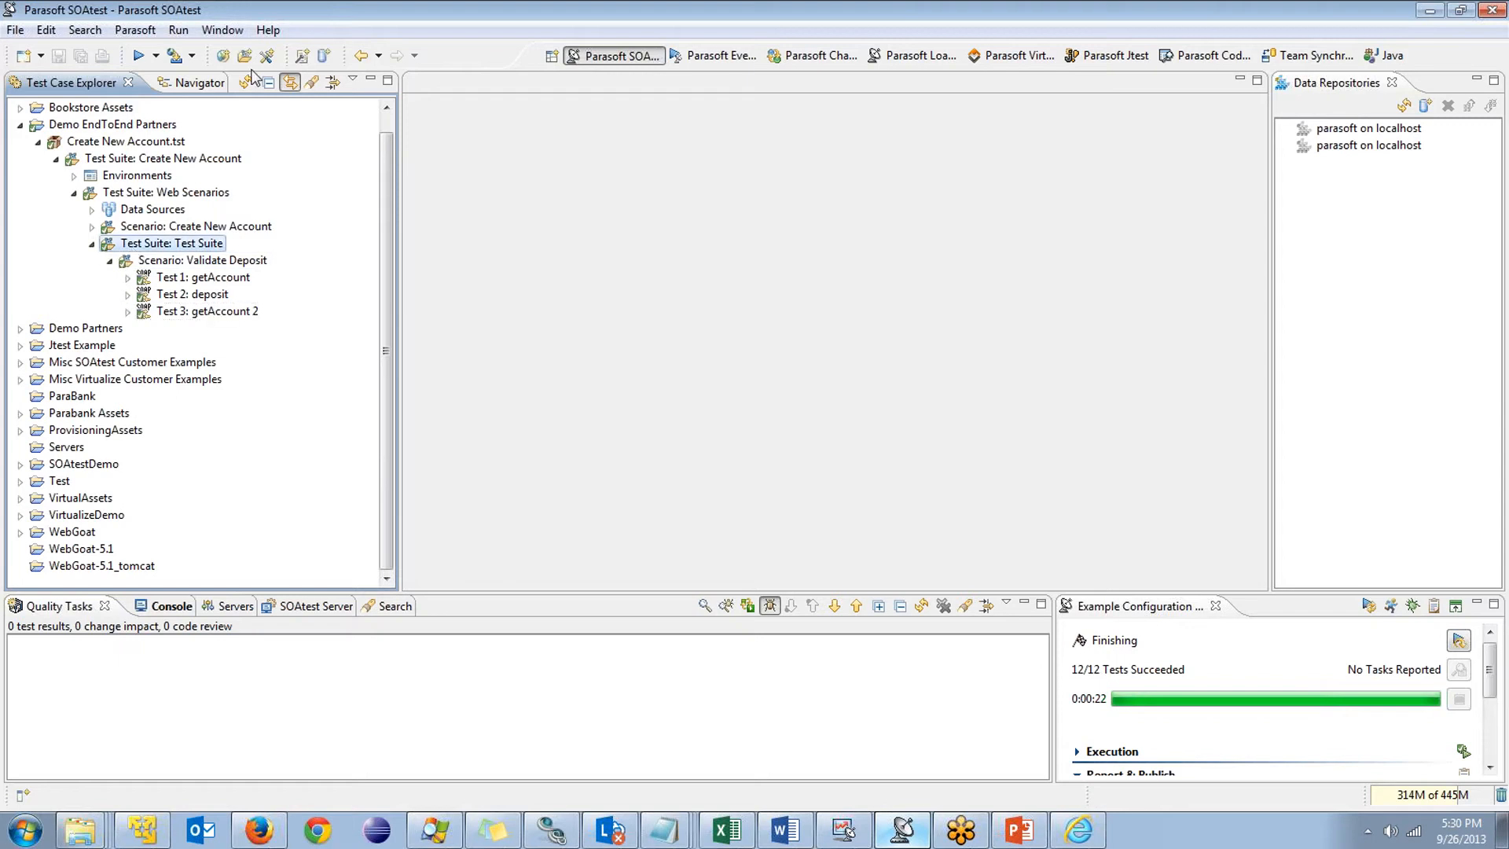
pyautogui.click(246, 56)
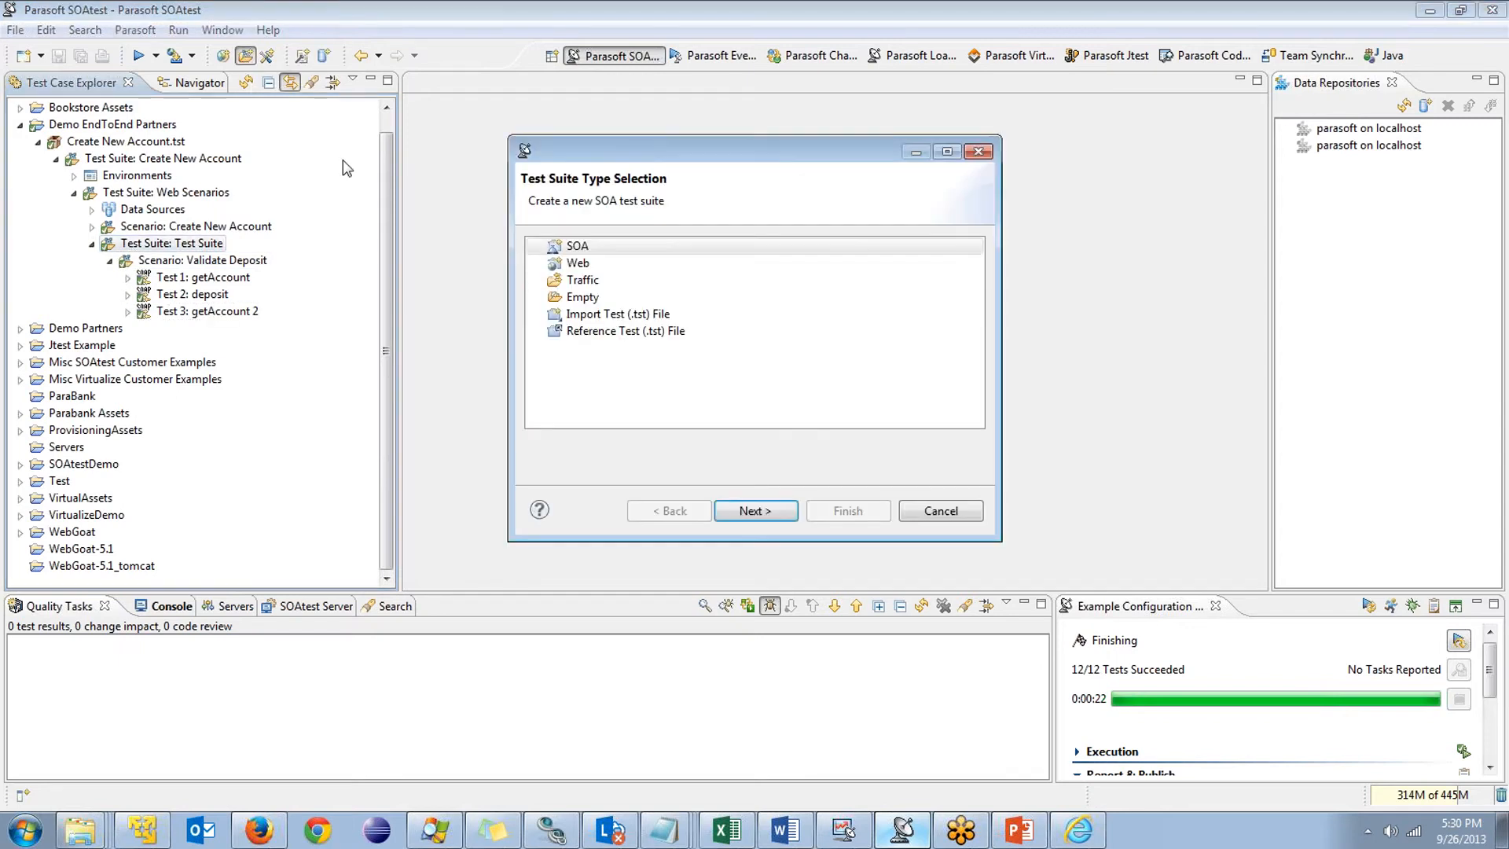
pyautogui.doubleClick(554, 297)
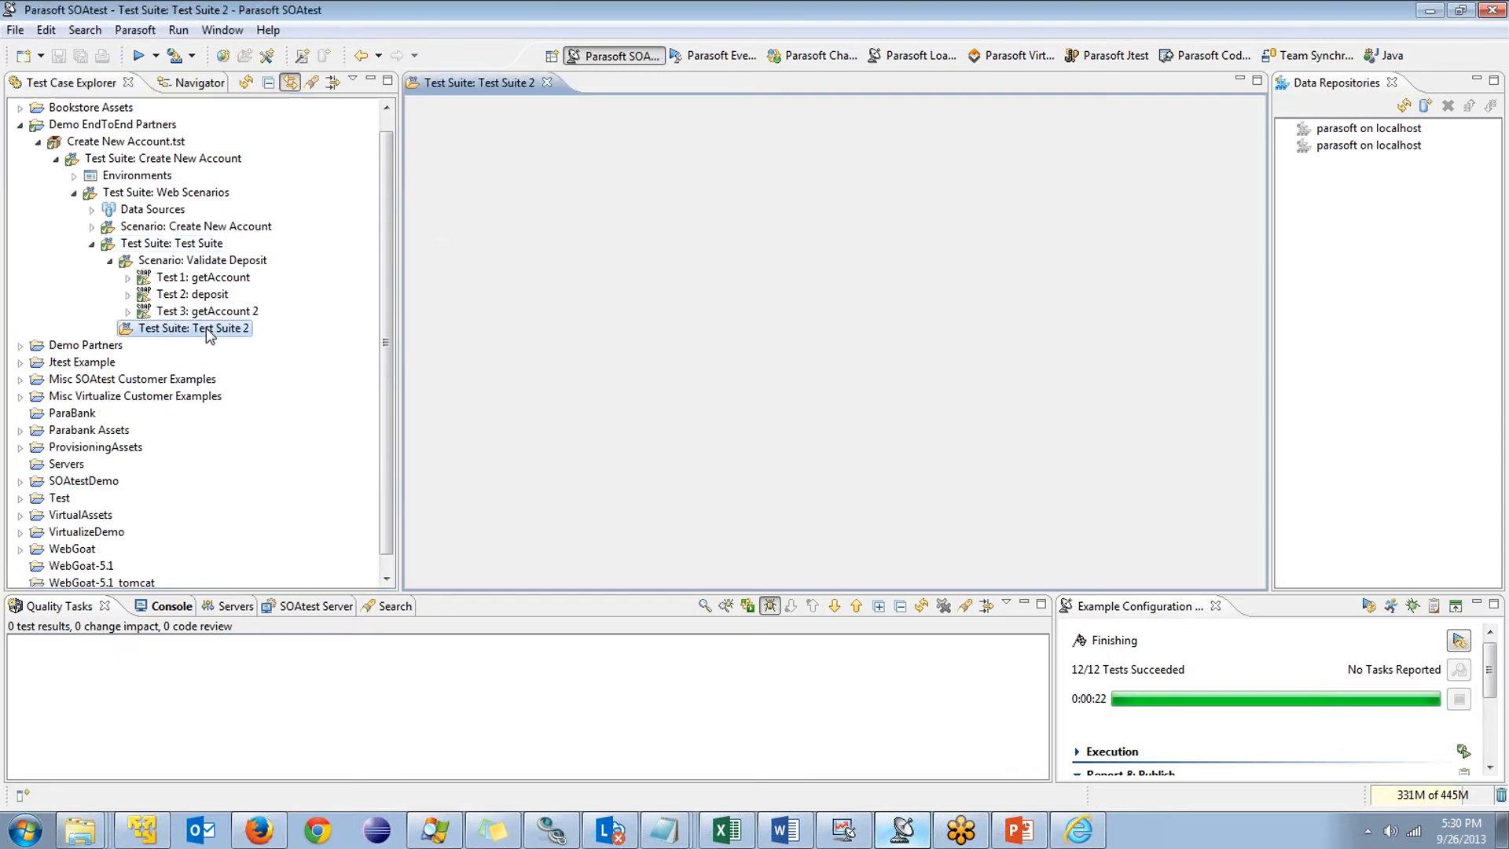
pyautogui.write('V')
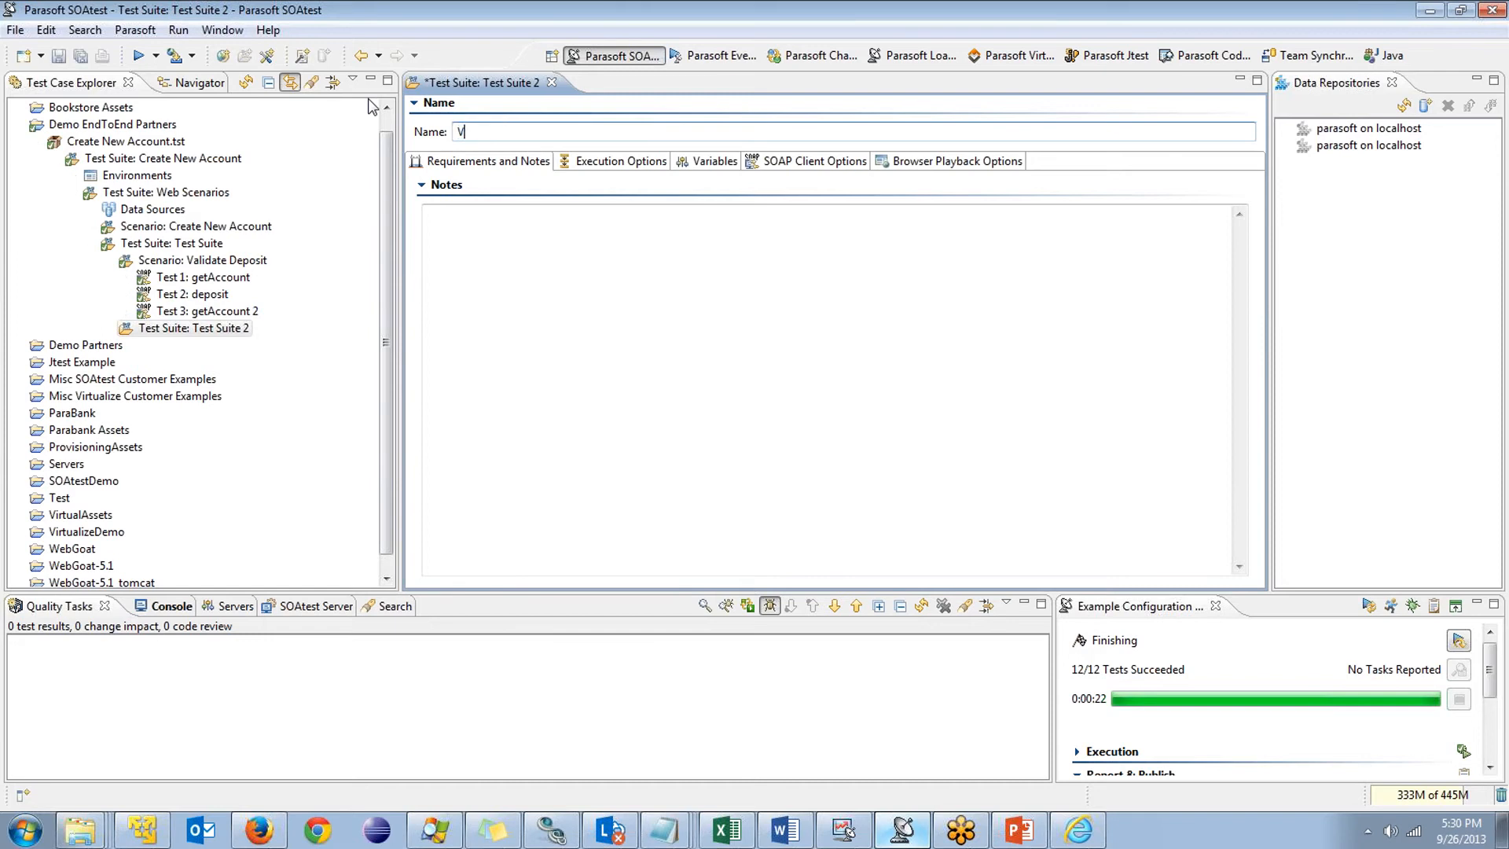
pyautogui.write('alidate Database')
pyautogui.hotkey('ctrl', 's')
pyautogui.hotkey('ctrl', 'w')
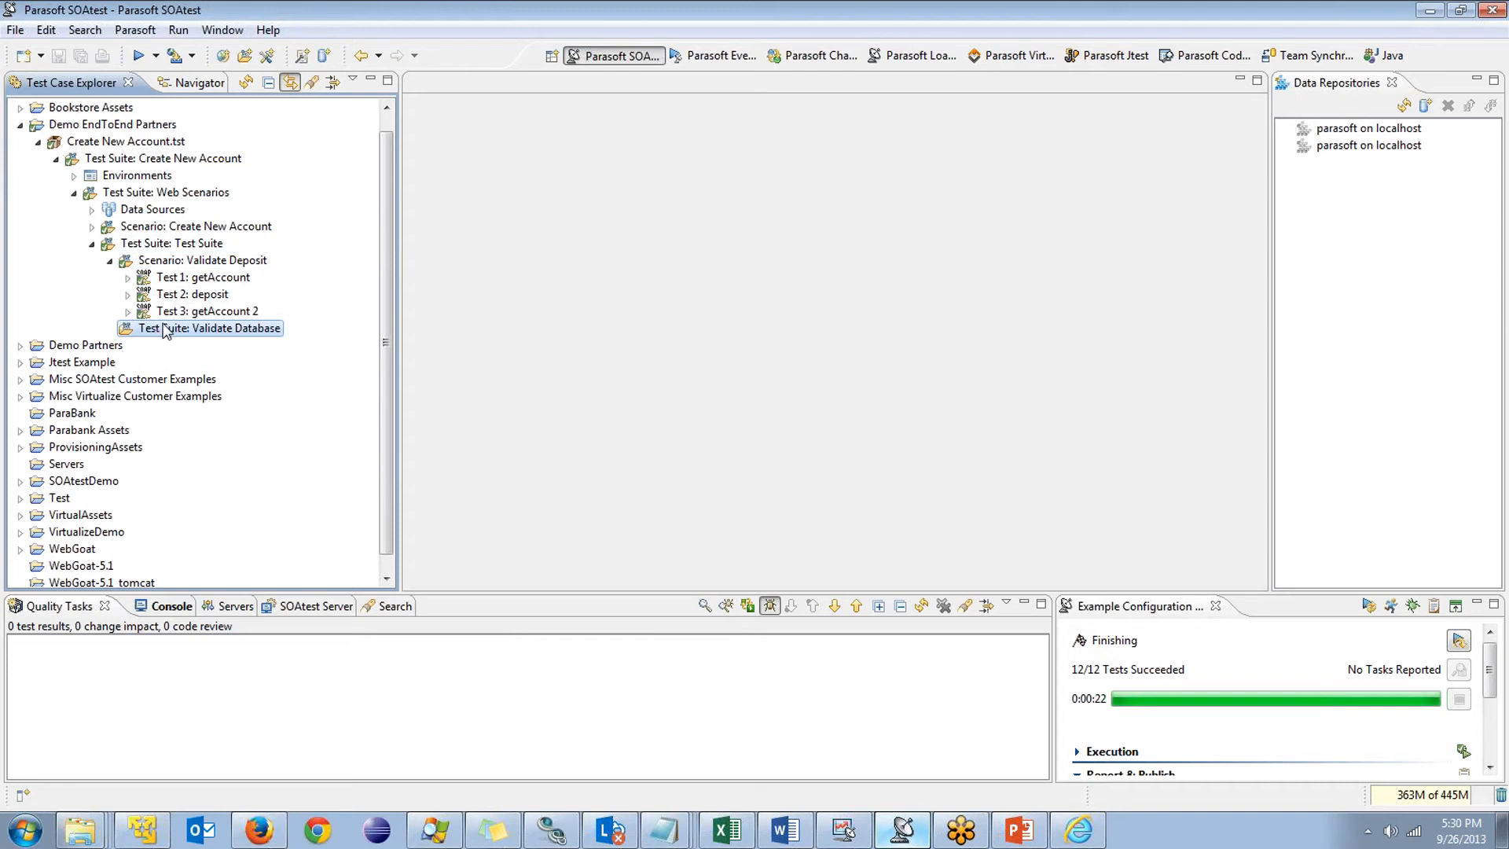
pyautogui.click(268, 57)
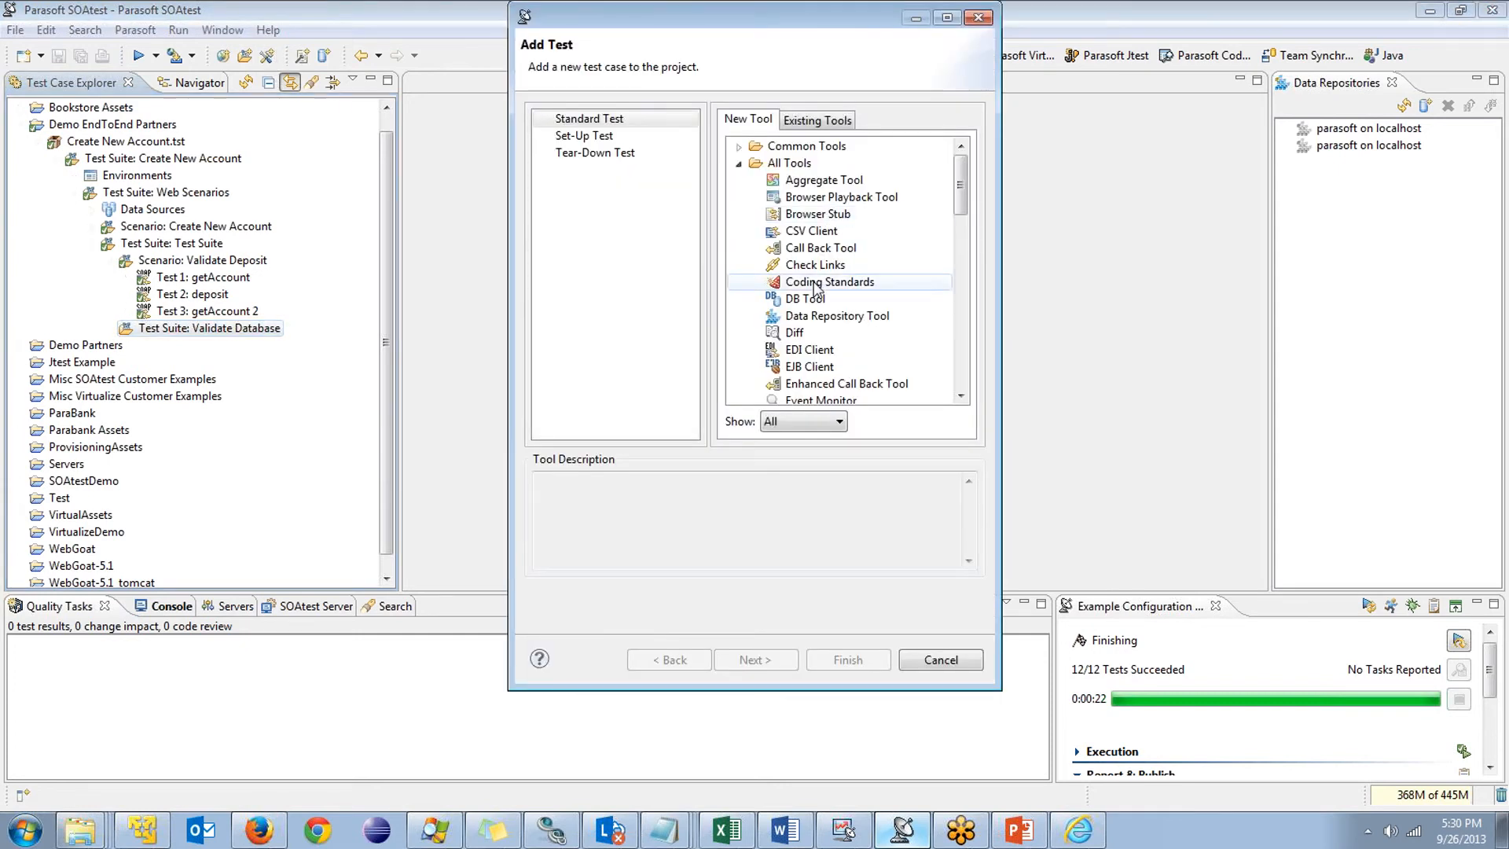
pyautogui.doubleClick(804, 299)
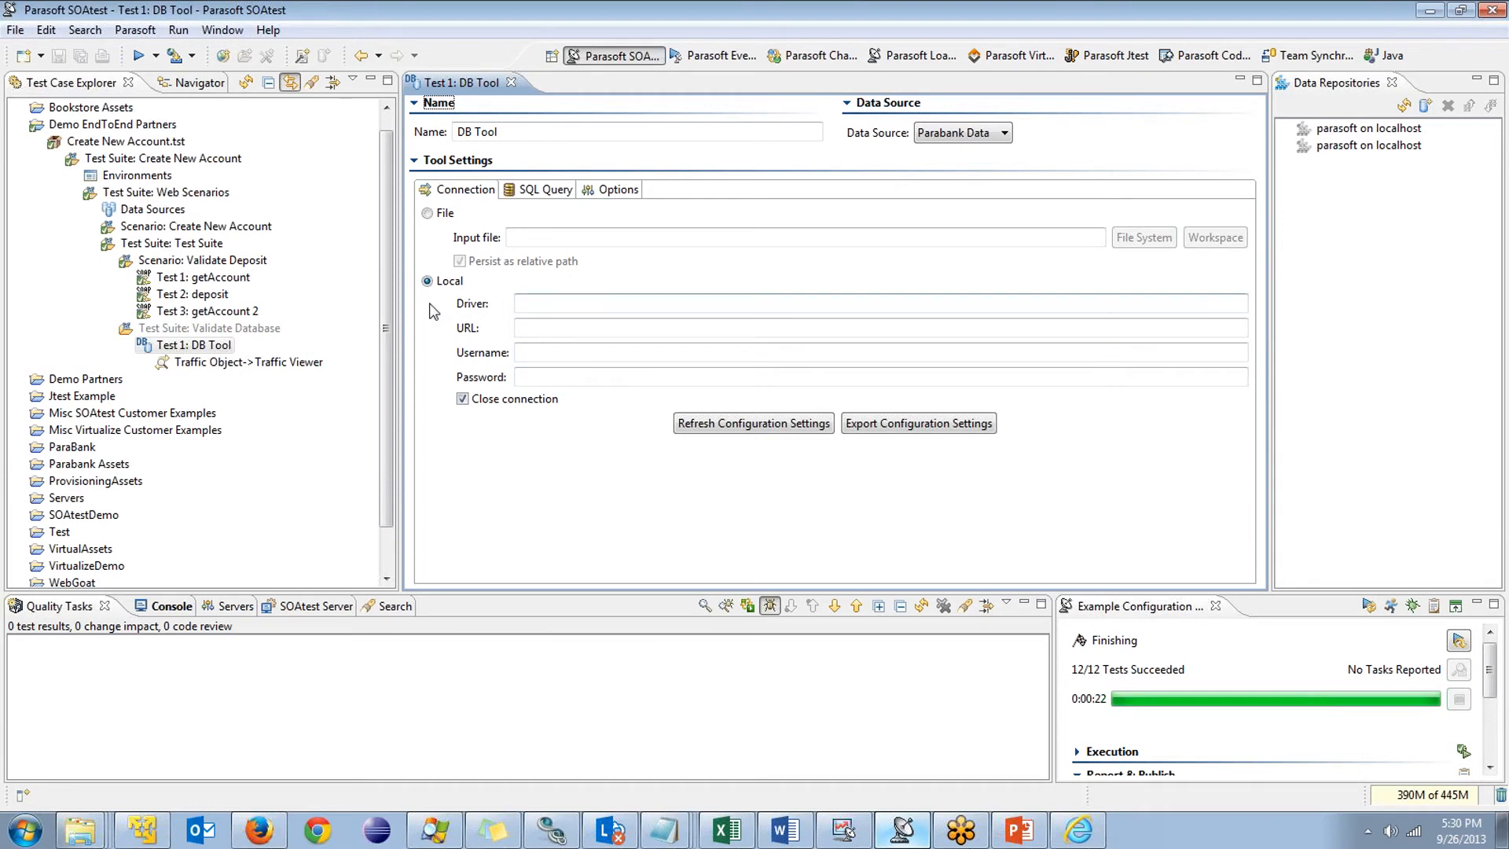
# Open the DB Tool test of the "(DB) Validate Deposit in DB" suite in SOAtestDemo's tst/EndToEnd ParabankE2E.tst
pyautogui.moveTo(384, 354); pyautogui.dragTo(381, 399)
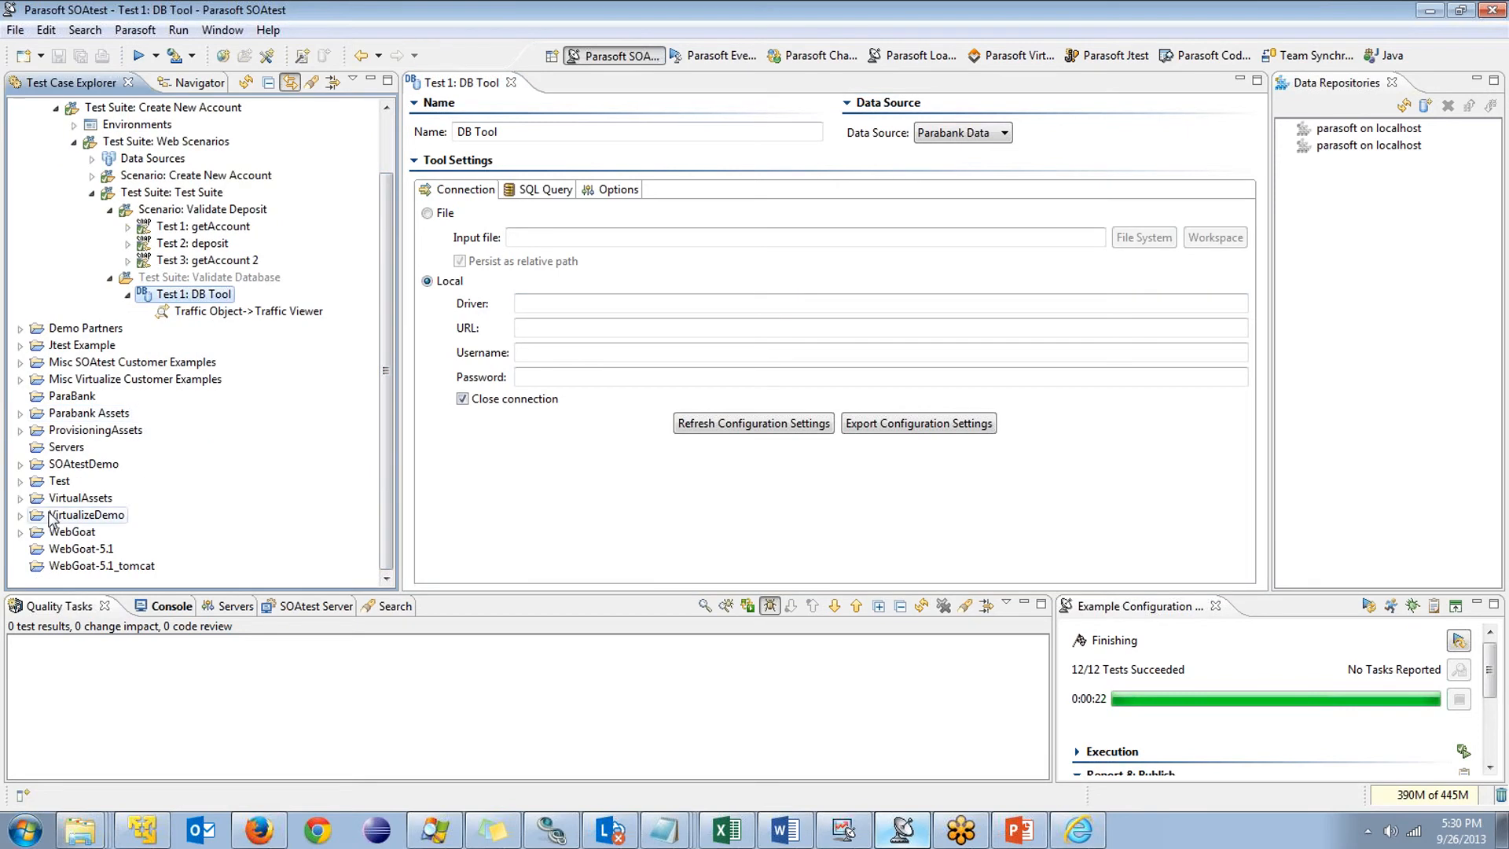
pyautogui.click(20, 464)
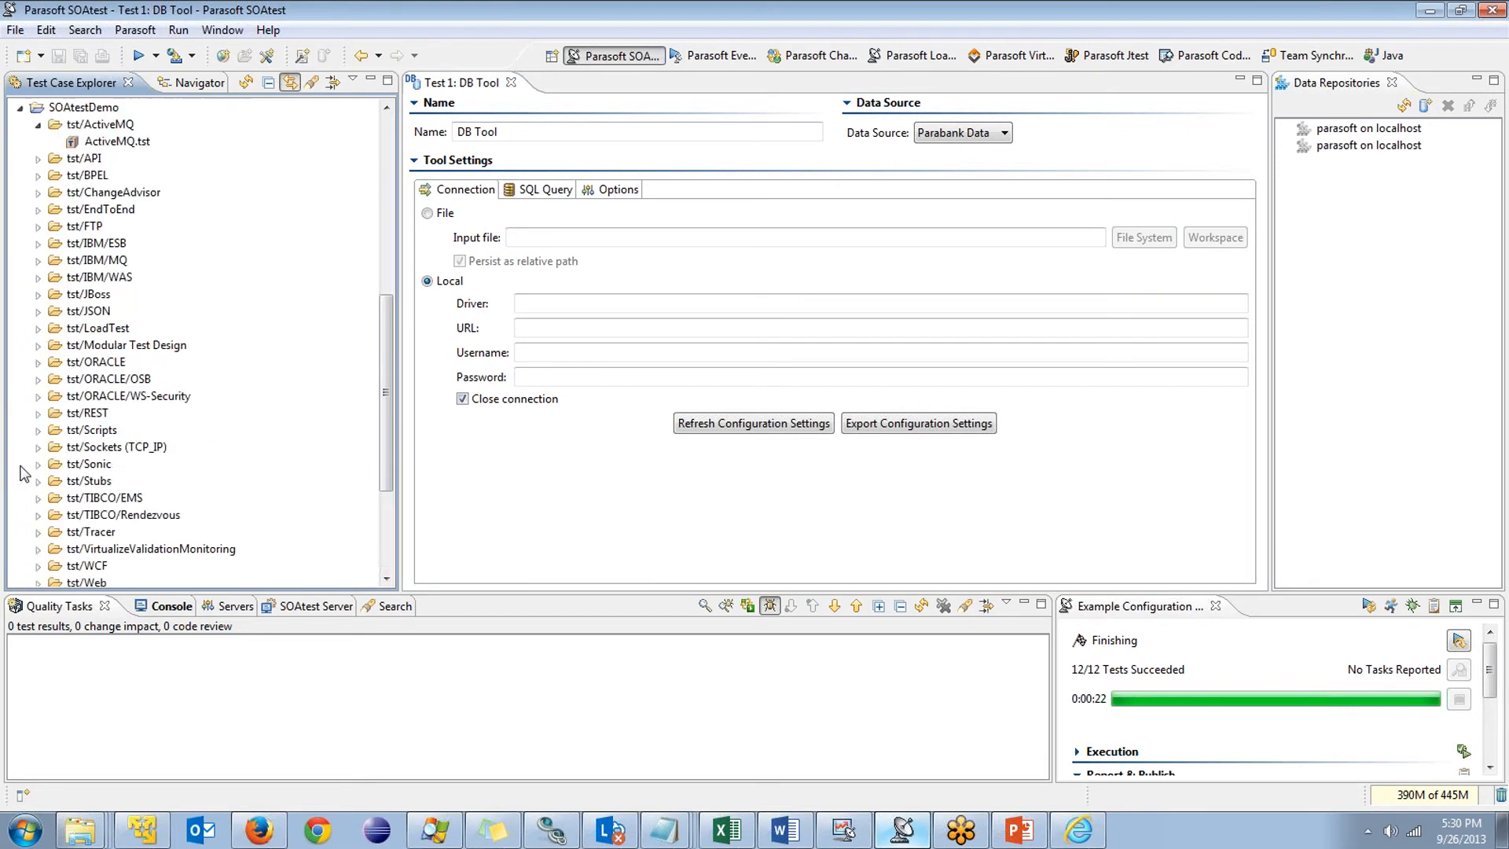
pyautogui.click(38, 209)
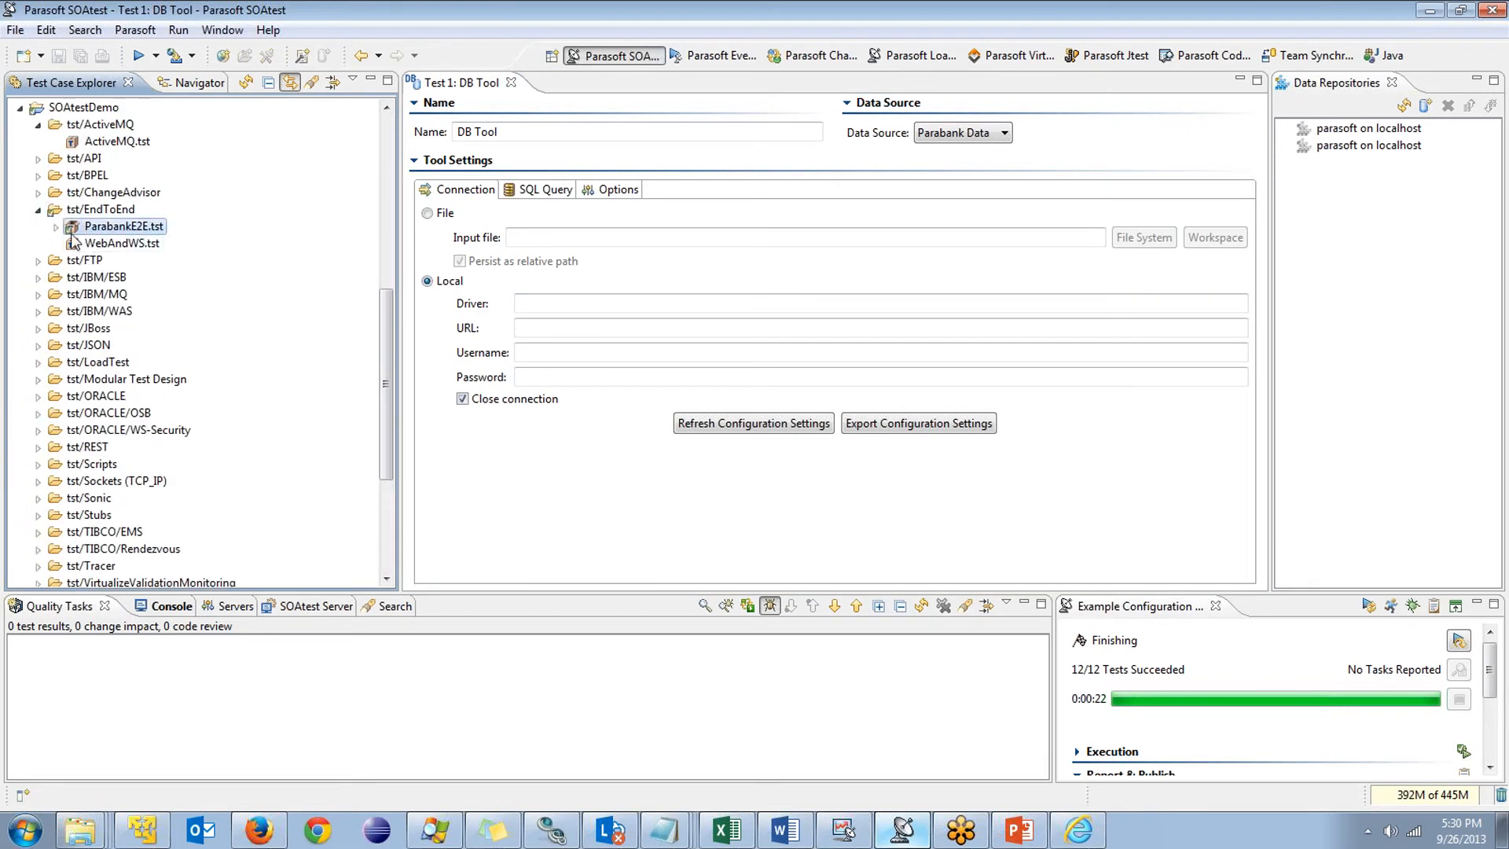
pyautogui.click(56, 226)
pyautogui.click(91, 295)
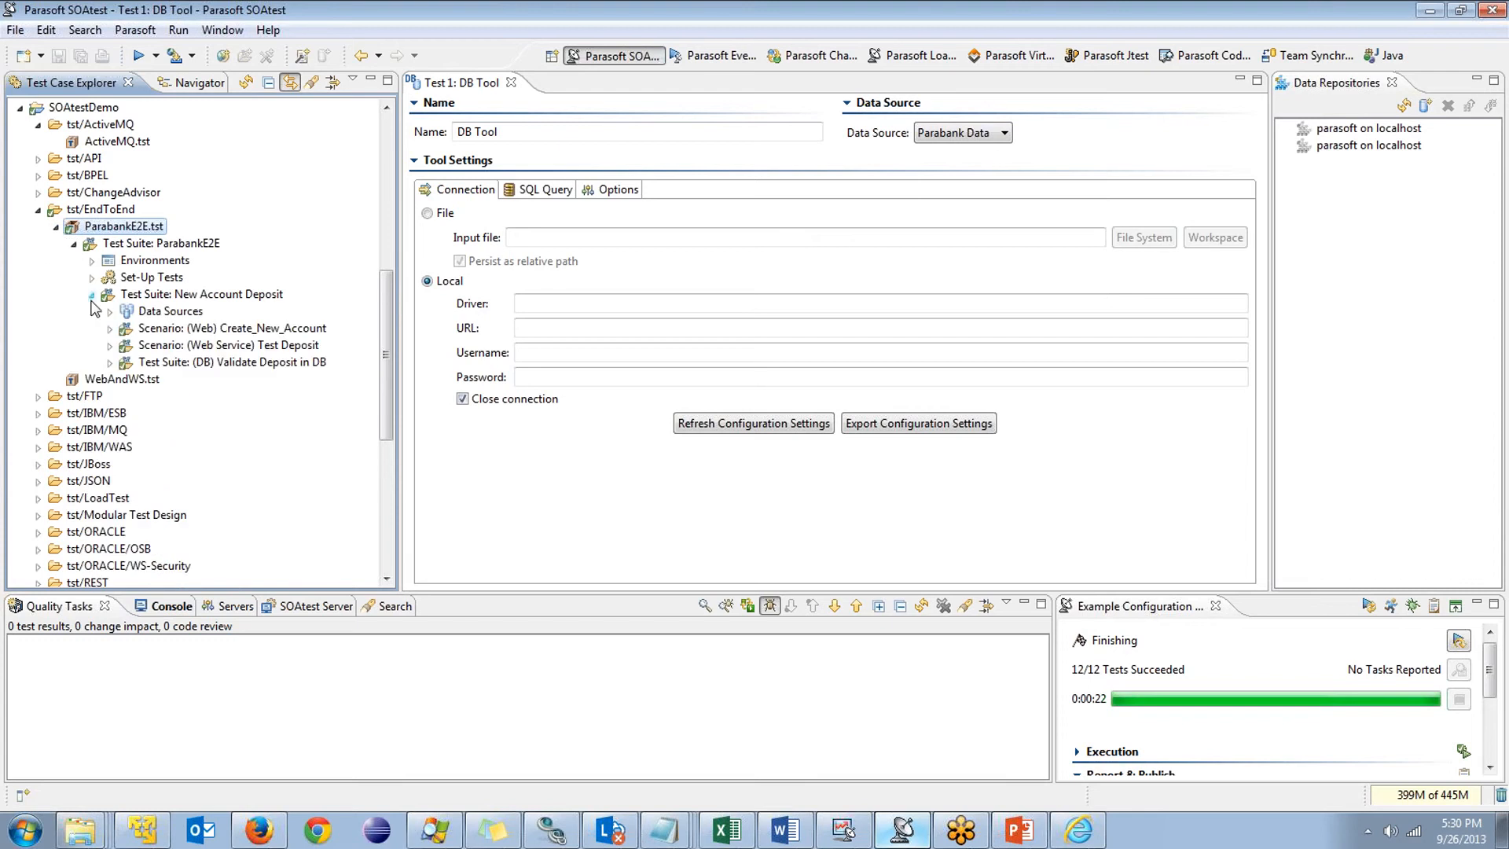
pyautogui.click(110, 363)
pyautogui.doubleClick(194, 379)
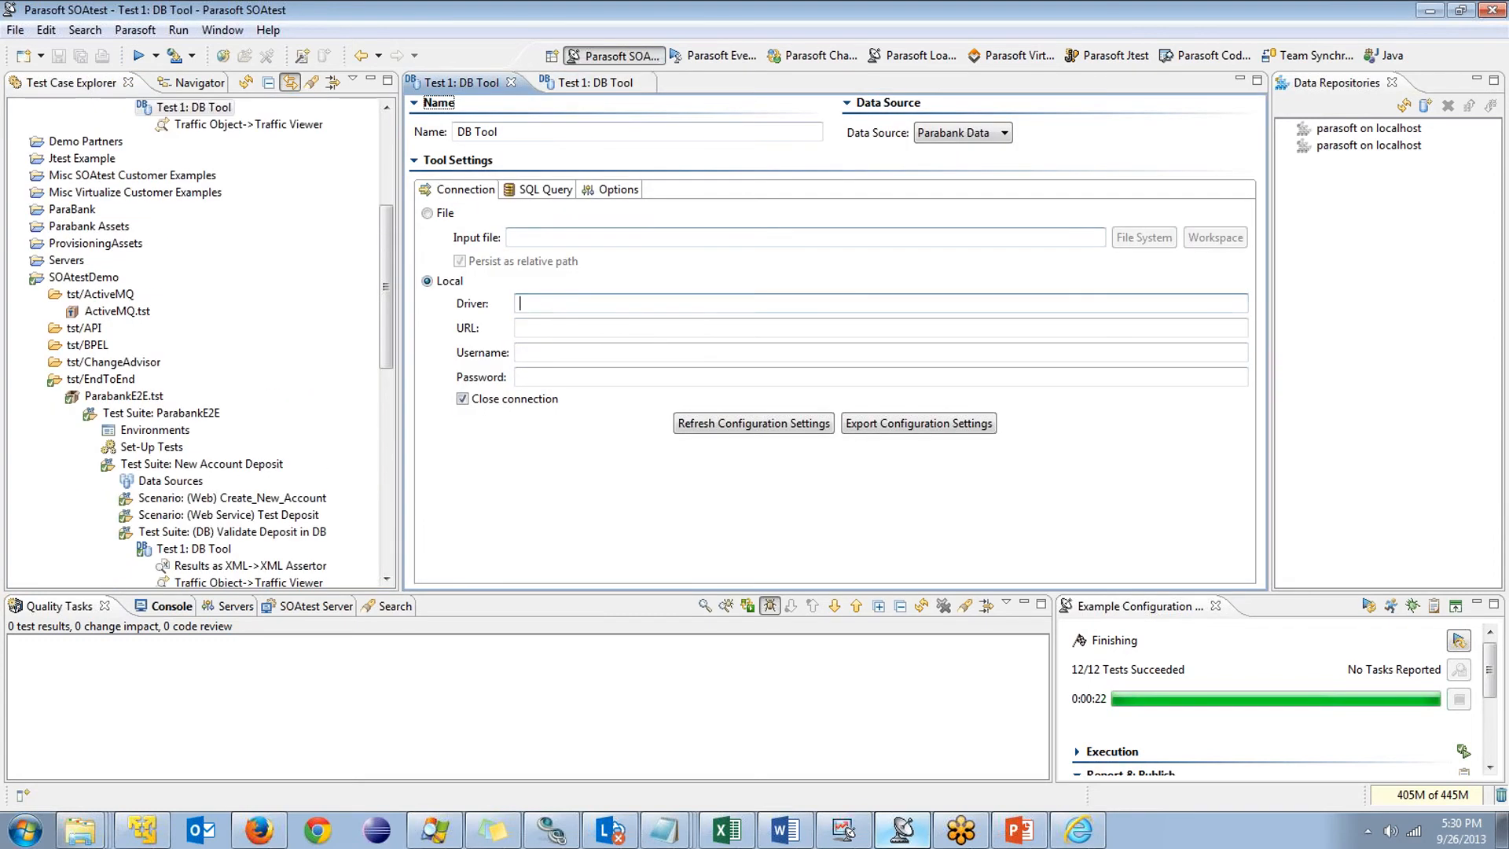
# Give the new DB Tool the driver org.hsqldb.jdbcDriver, URL jdbc:hsqldb:hsql://localhost/parabank and username sa, save it, and close the sample
pyautogui.tripleClick(562, 328)
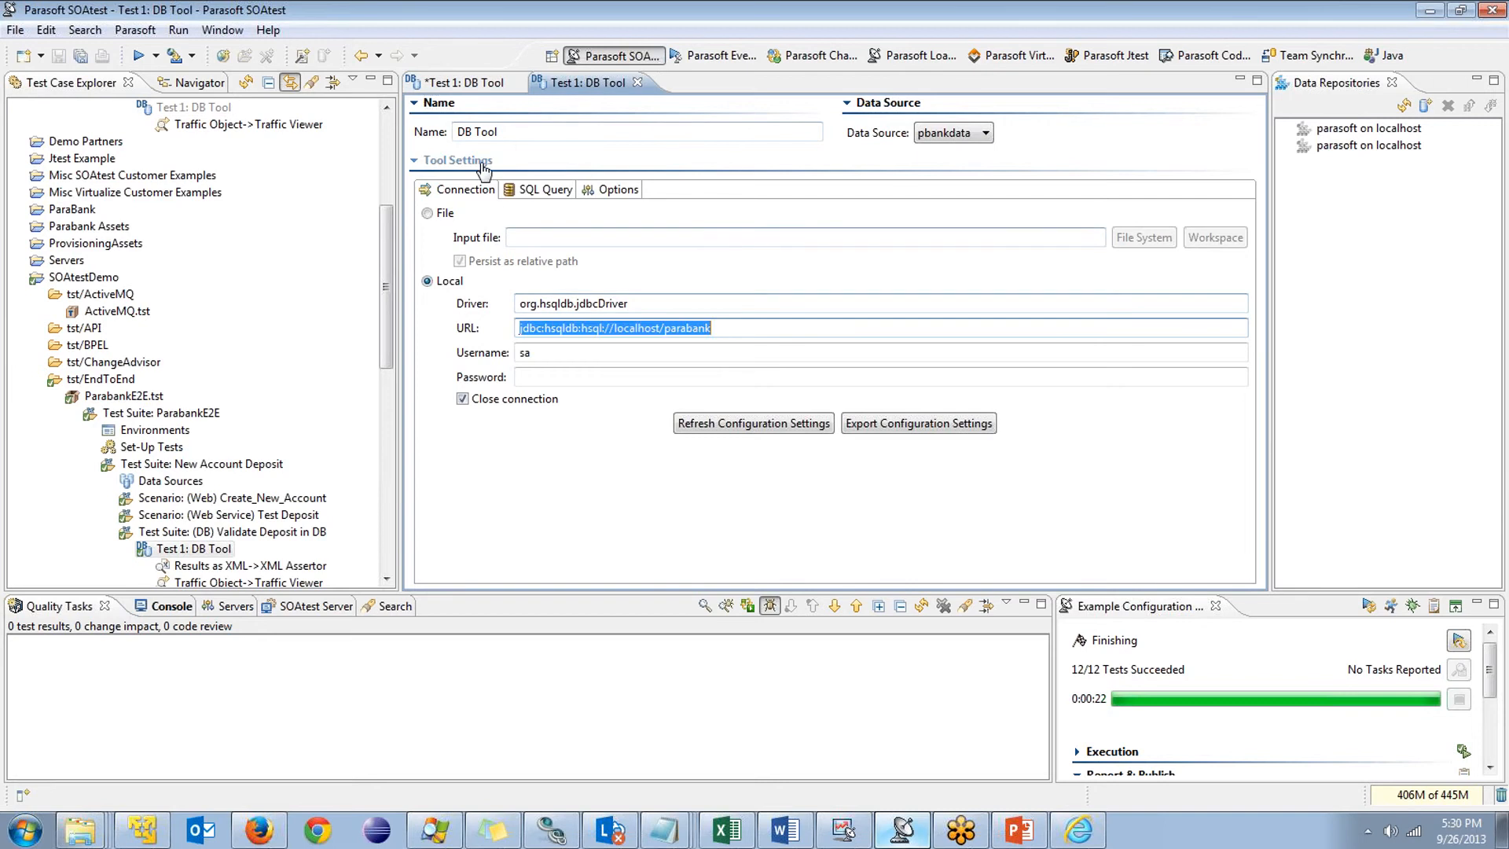
pyautogui.write('sa')
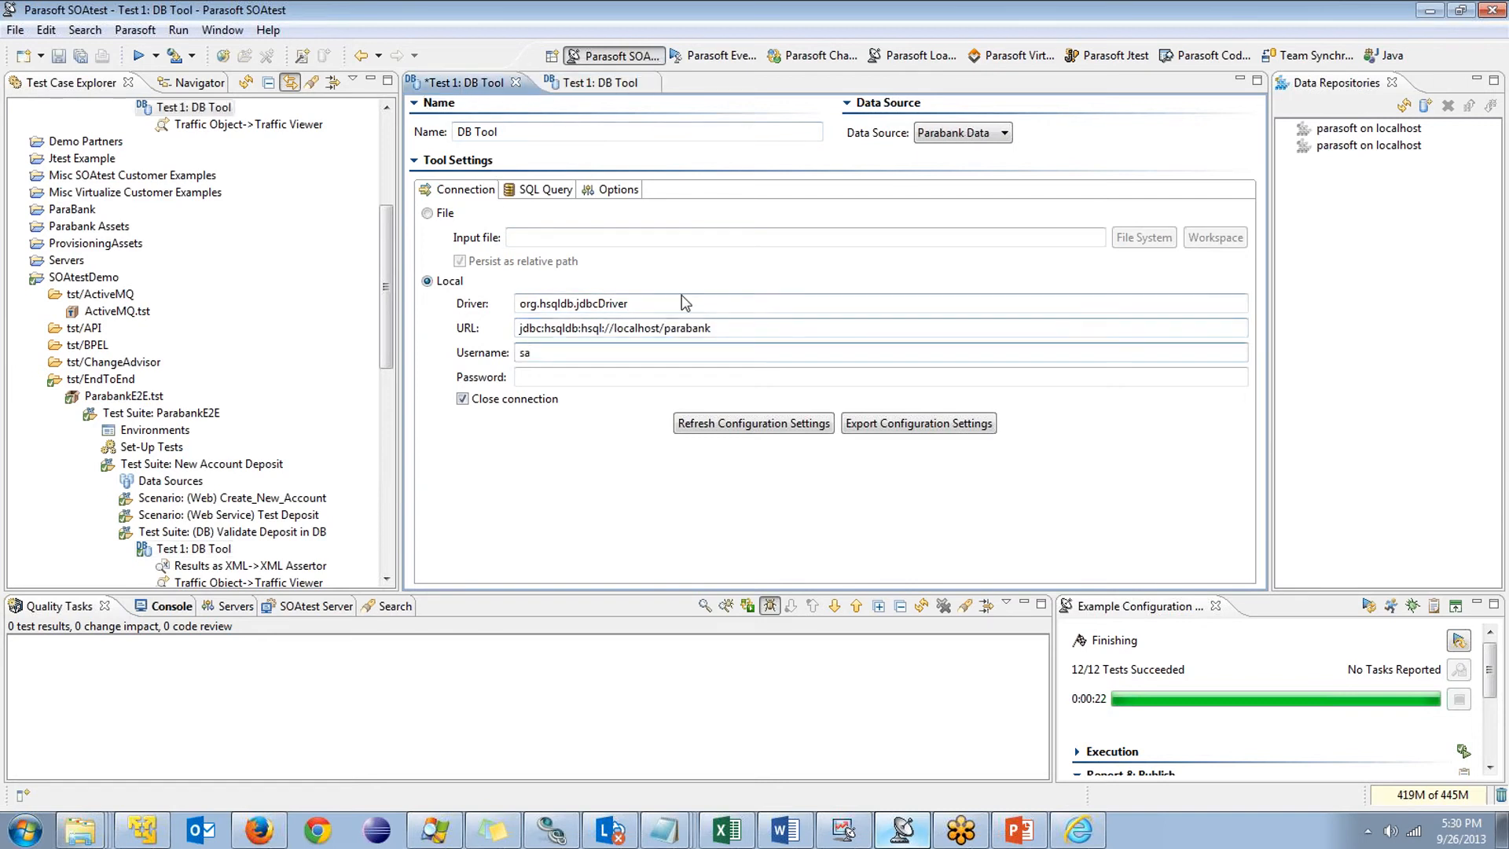
pyautogui.hotkey('ctrl', 's')
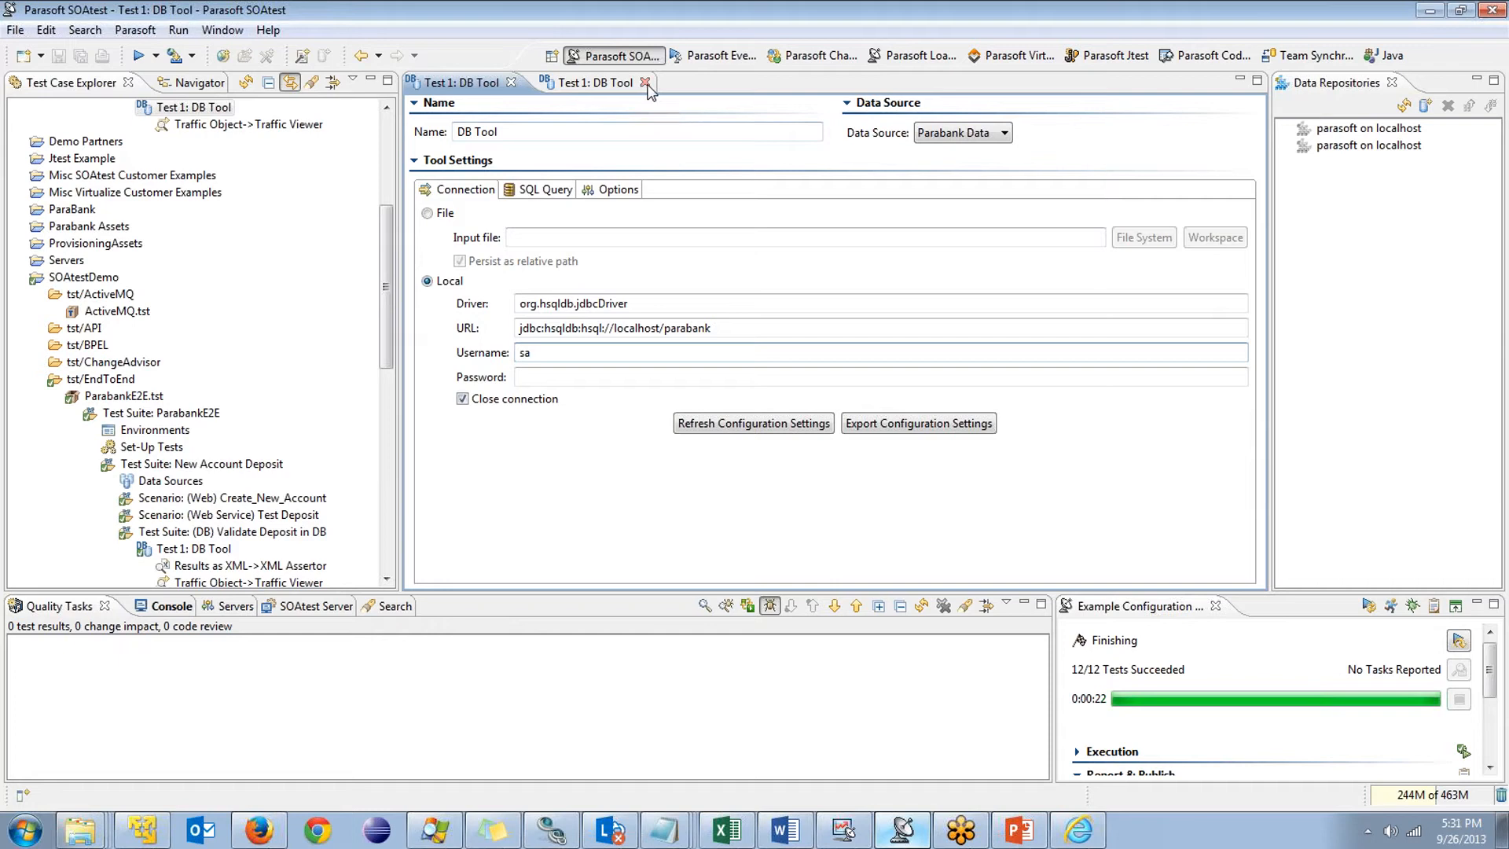
pyautogui.click(645, 82)
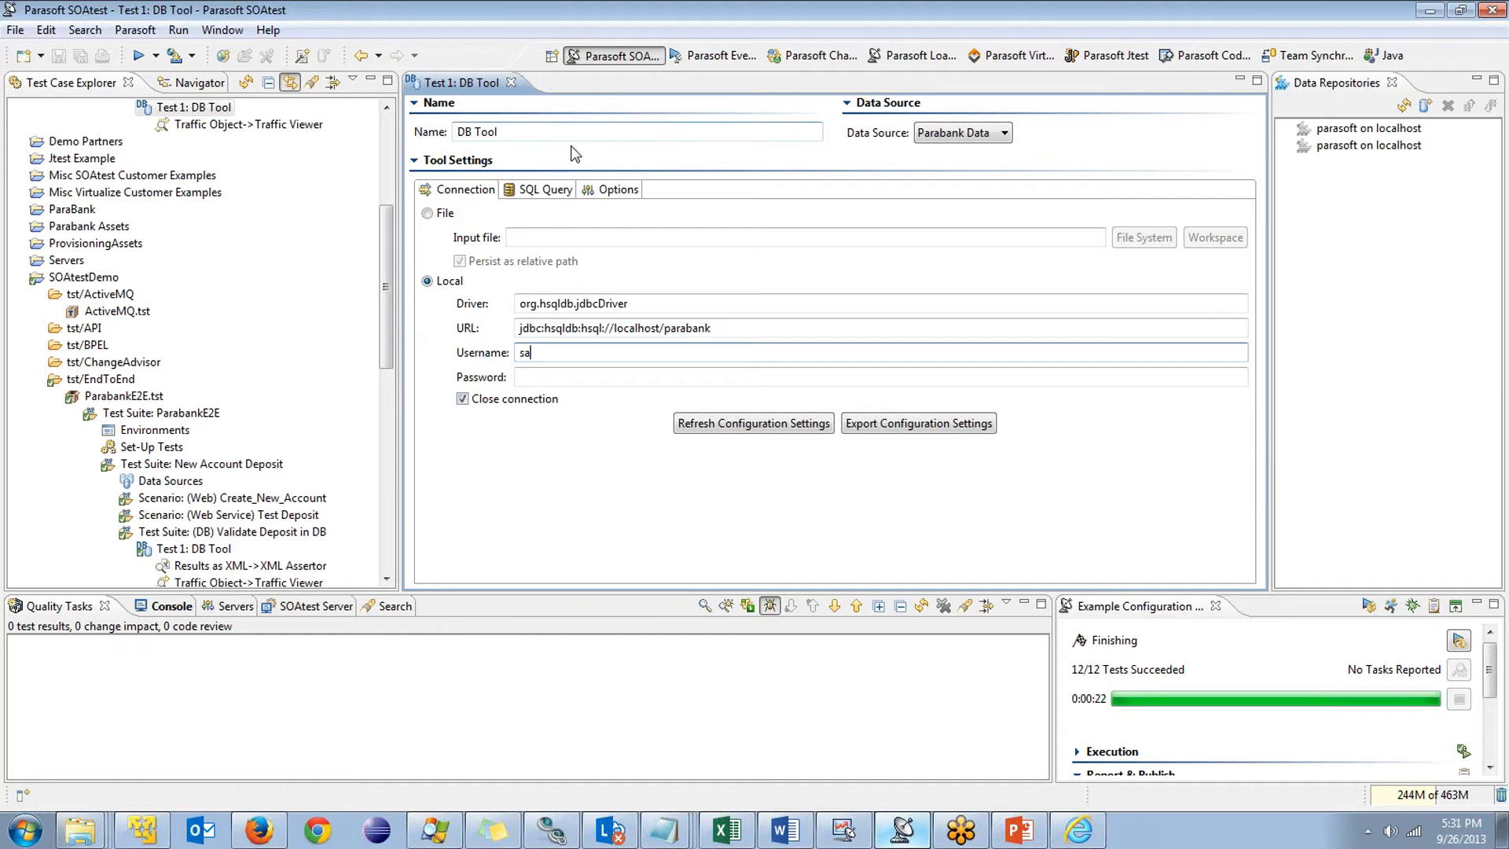
# Copy the SQL query "select balance from account where id='${NewAccountId}'" from the sample DB Tool into the new DB Tool
pyautogui.doubleClick(194, 549)
pyautogui.click(554, 189)
pyautogui.click(822, 215)
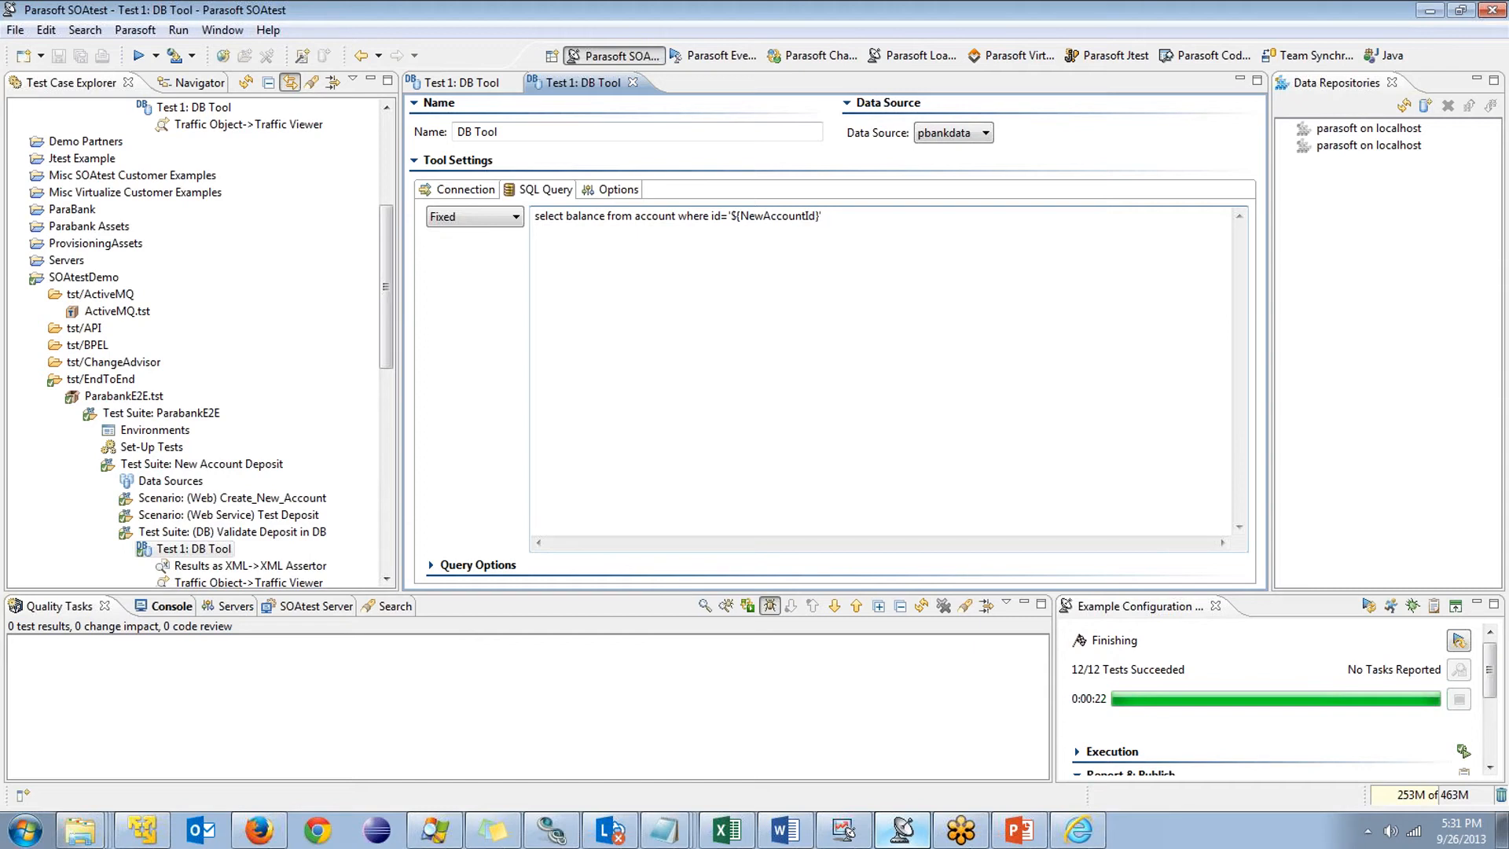
pyautogui.hotkey('ctrl', 'a')
pyautogui.hotkey('ctrl', 'c')
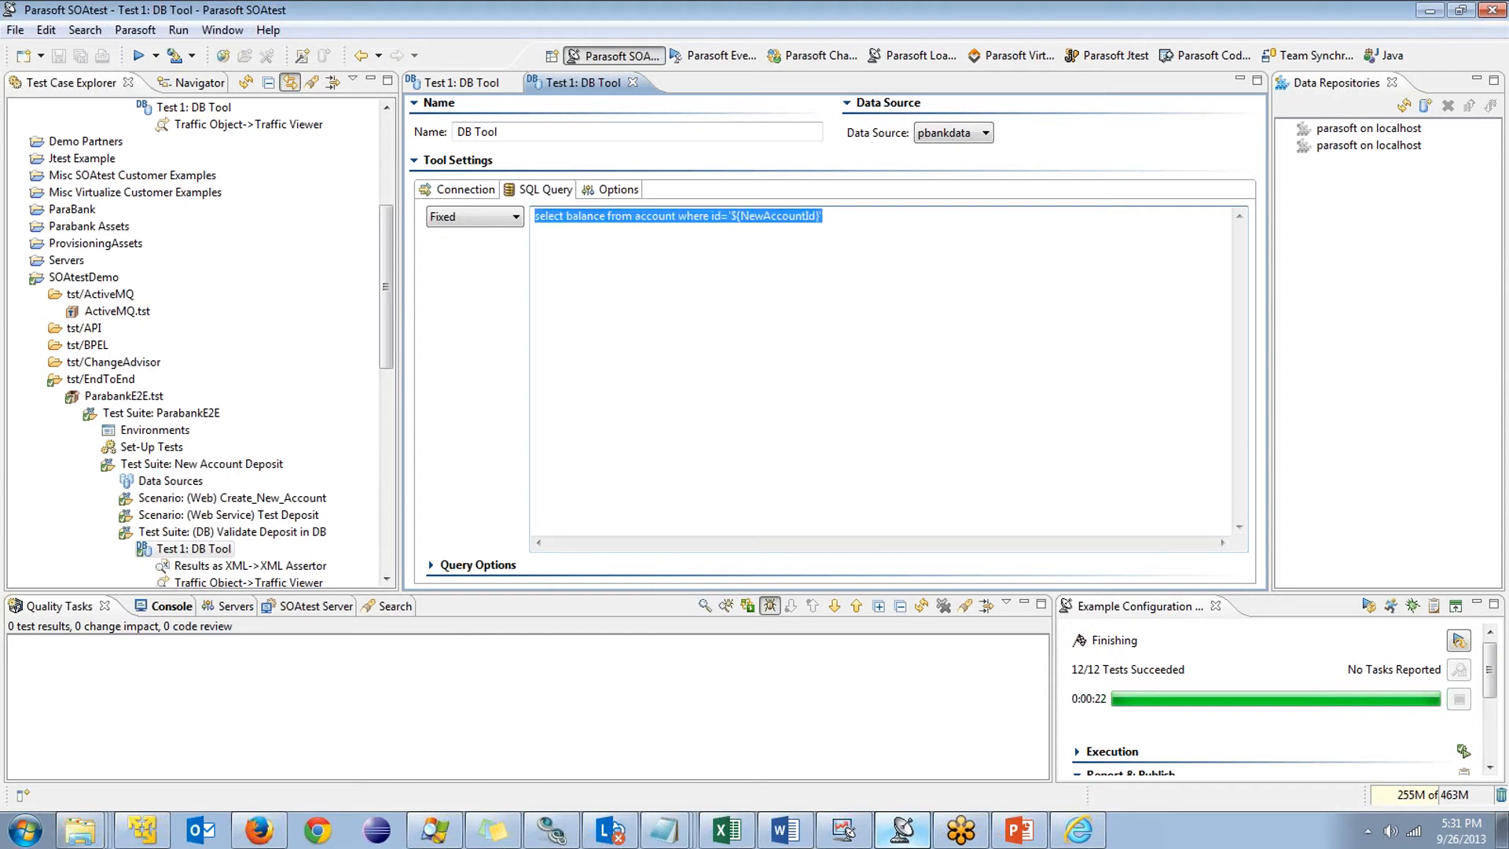
pyautogui.hotkey('ctrl', 'w')
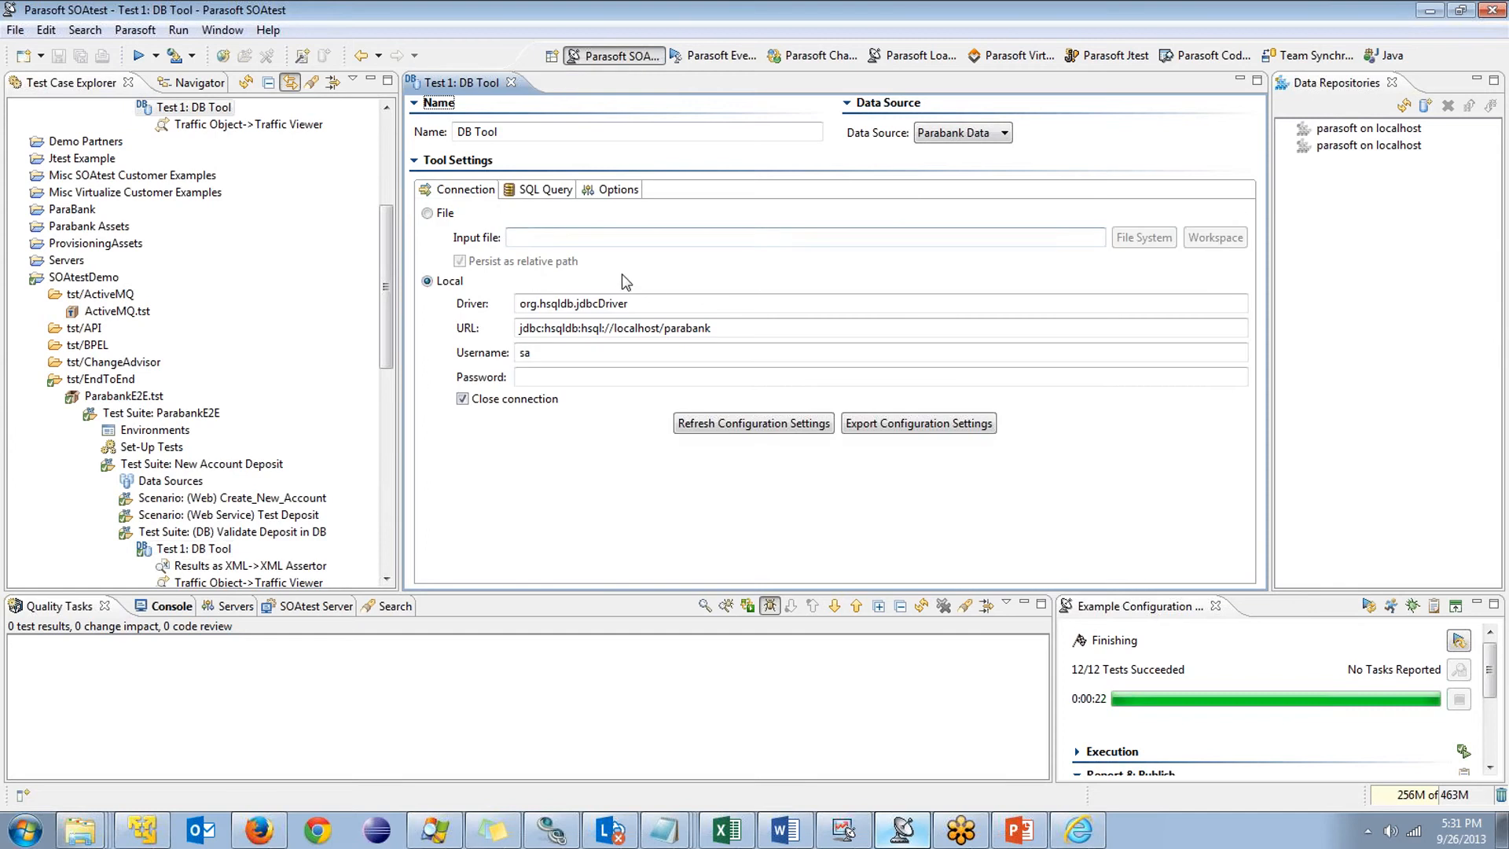
pyautogui.click(549, 193)
pyautogui.click(605, 251)
pyautogui.hotkey('ctrl', 'v')
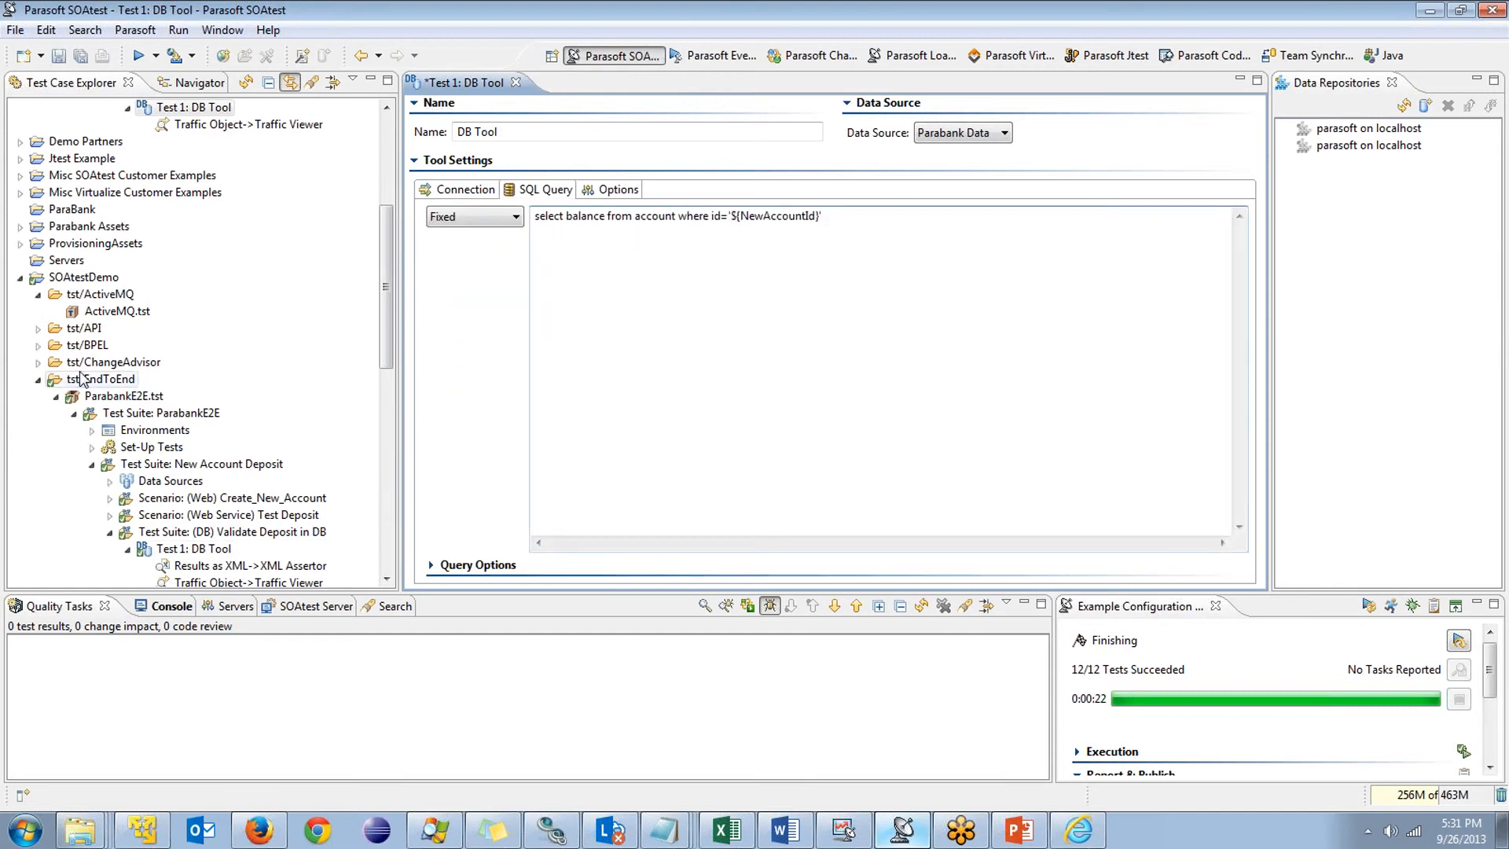
# Replace the query's variable with NewAccountNumber, matching the accountId parameter of the getAccount test, and save the DB Tool
pyautogui.click(21, 278)
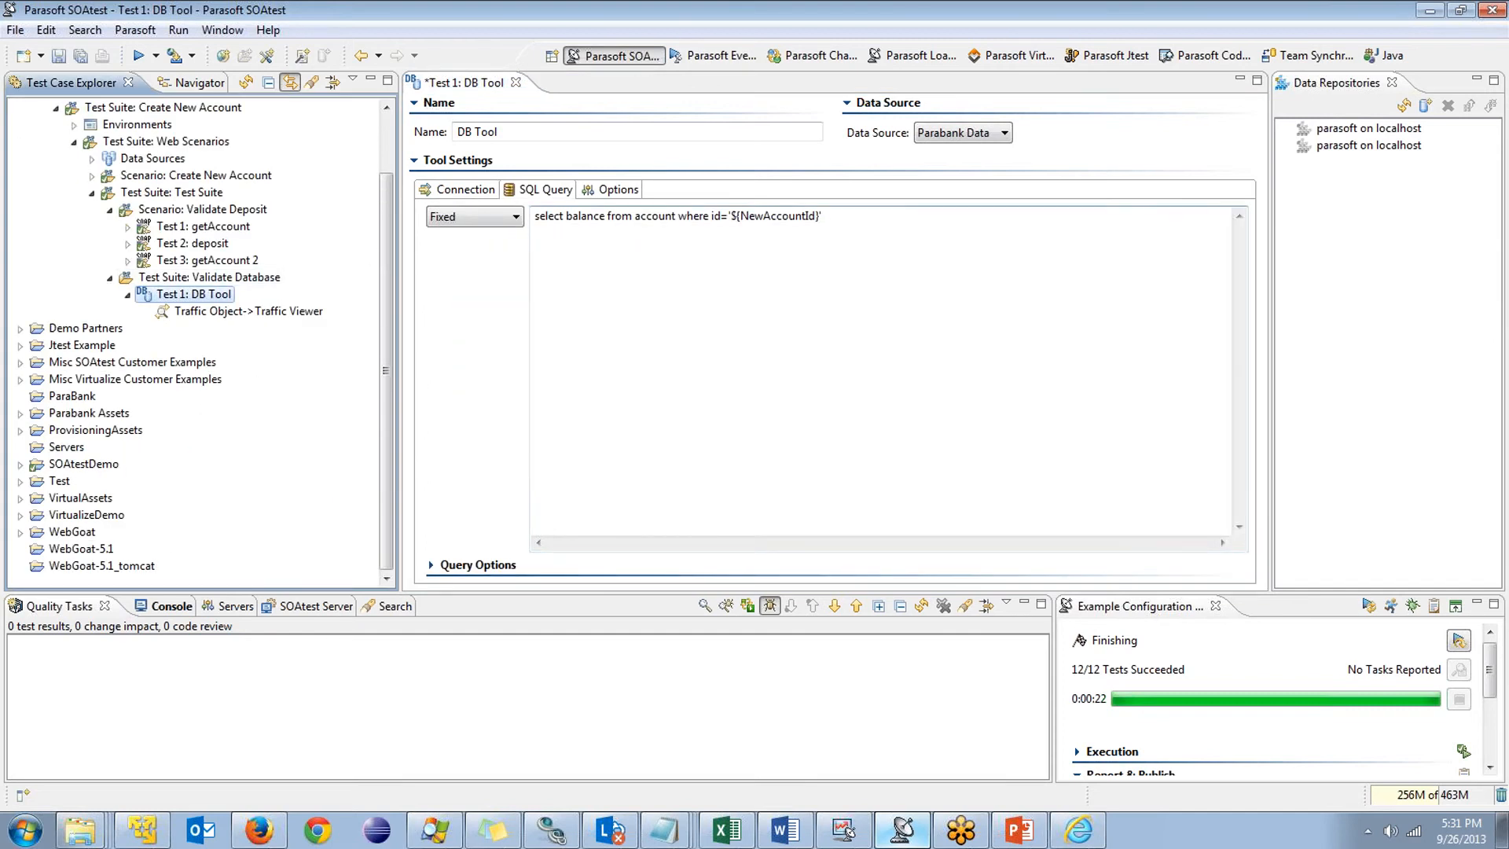
pyautogui.doubleClick(201, 226)
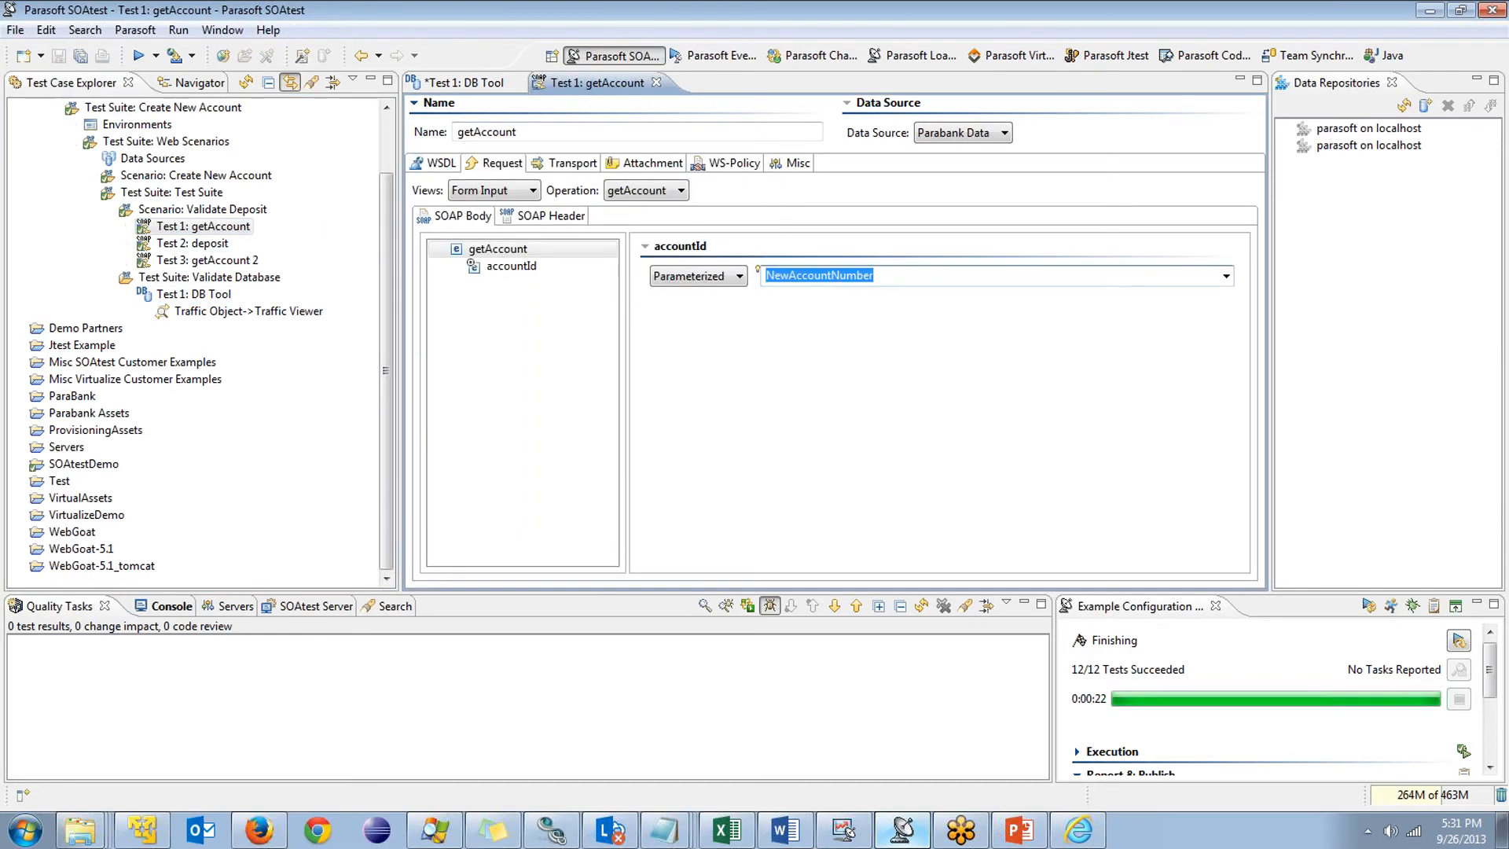
pyautogui.click(657, 83)
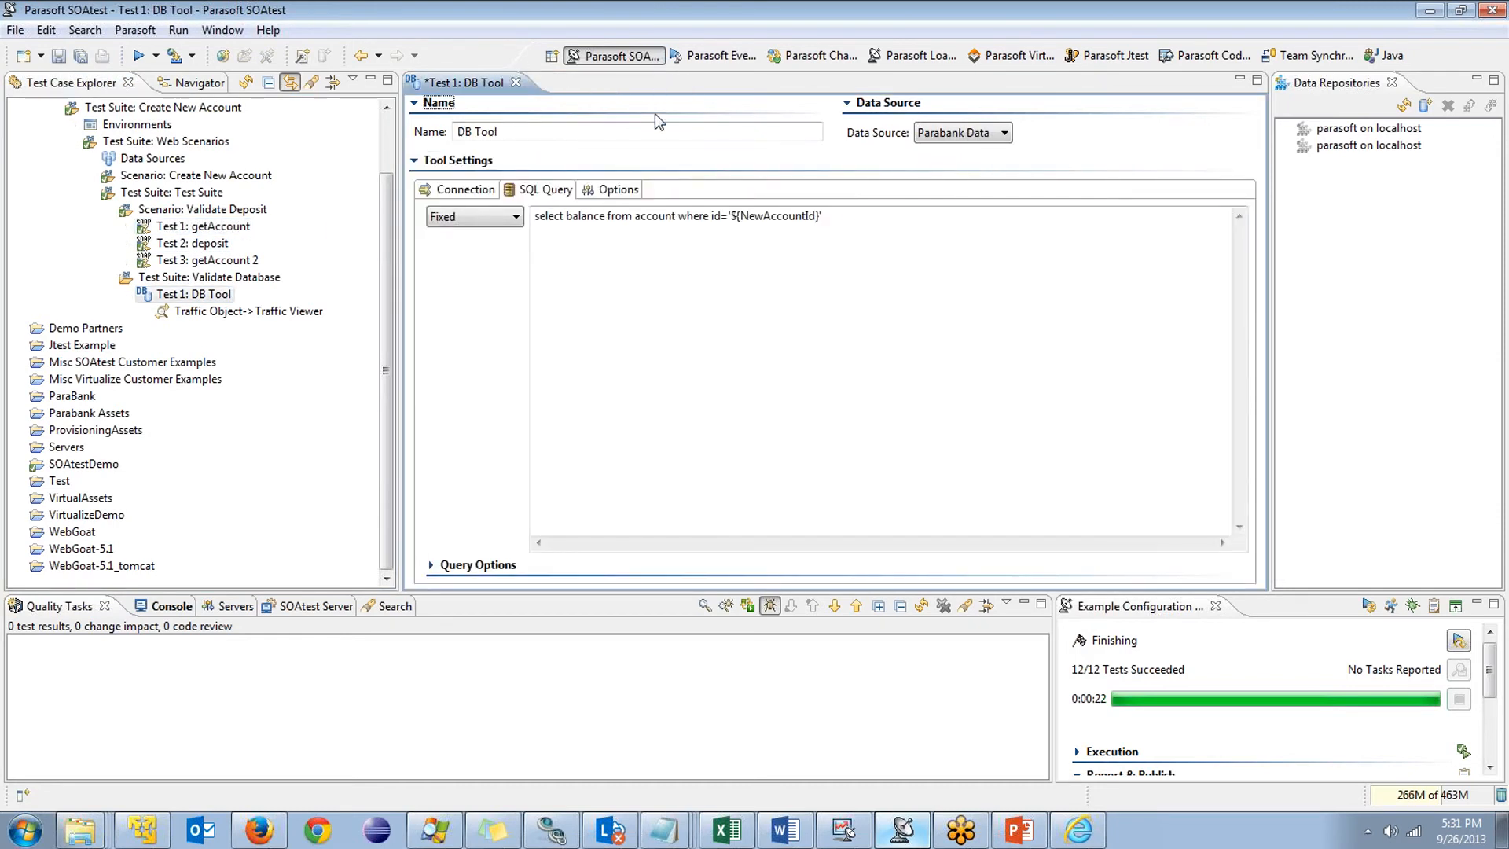
pyautogui.moveTo(739, 215); pyautogui.dragTo(816, 216)
pyautogui.write('NewAccountNumber')
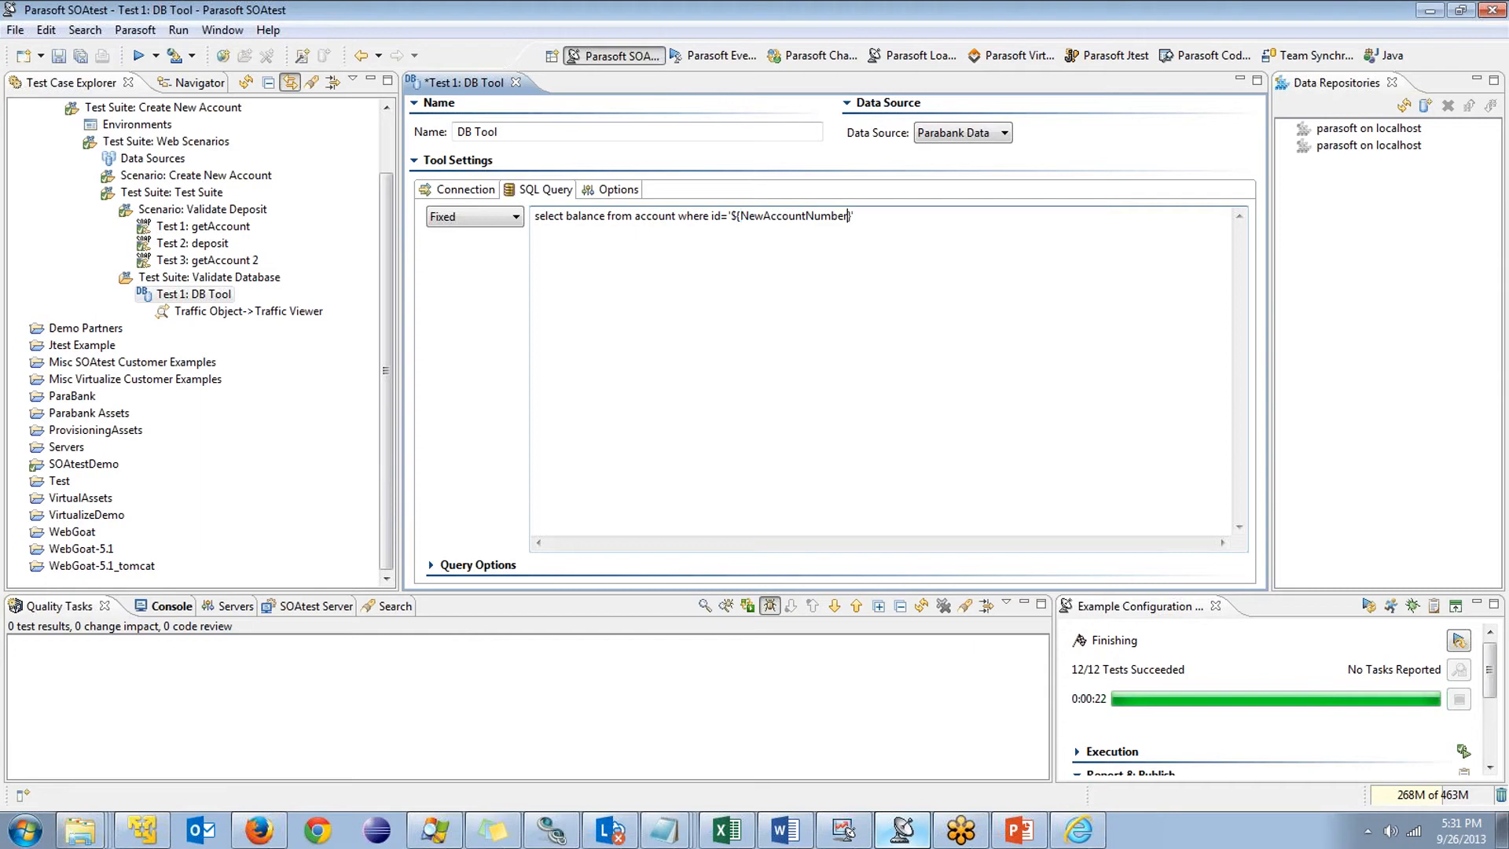
pyautogui.hotkey('ctrl', 's')
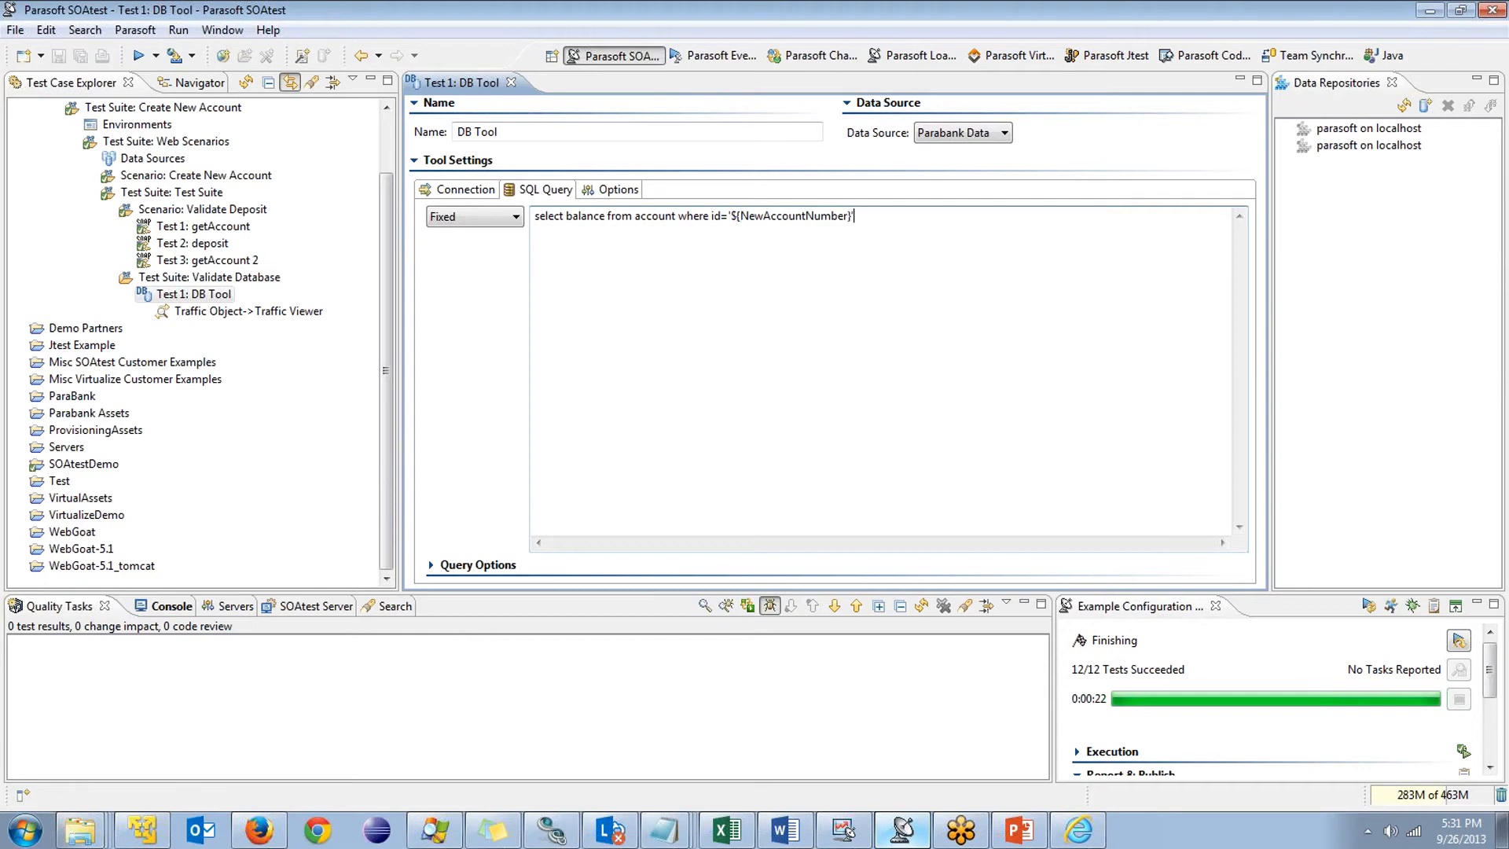
# Close the DB Tool editor and run the Web Scenarios test suite
pyautogui.click(165, 296)
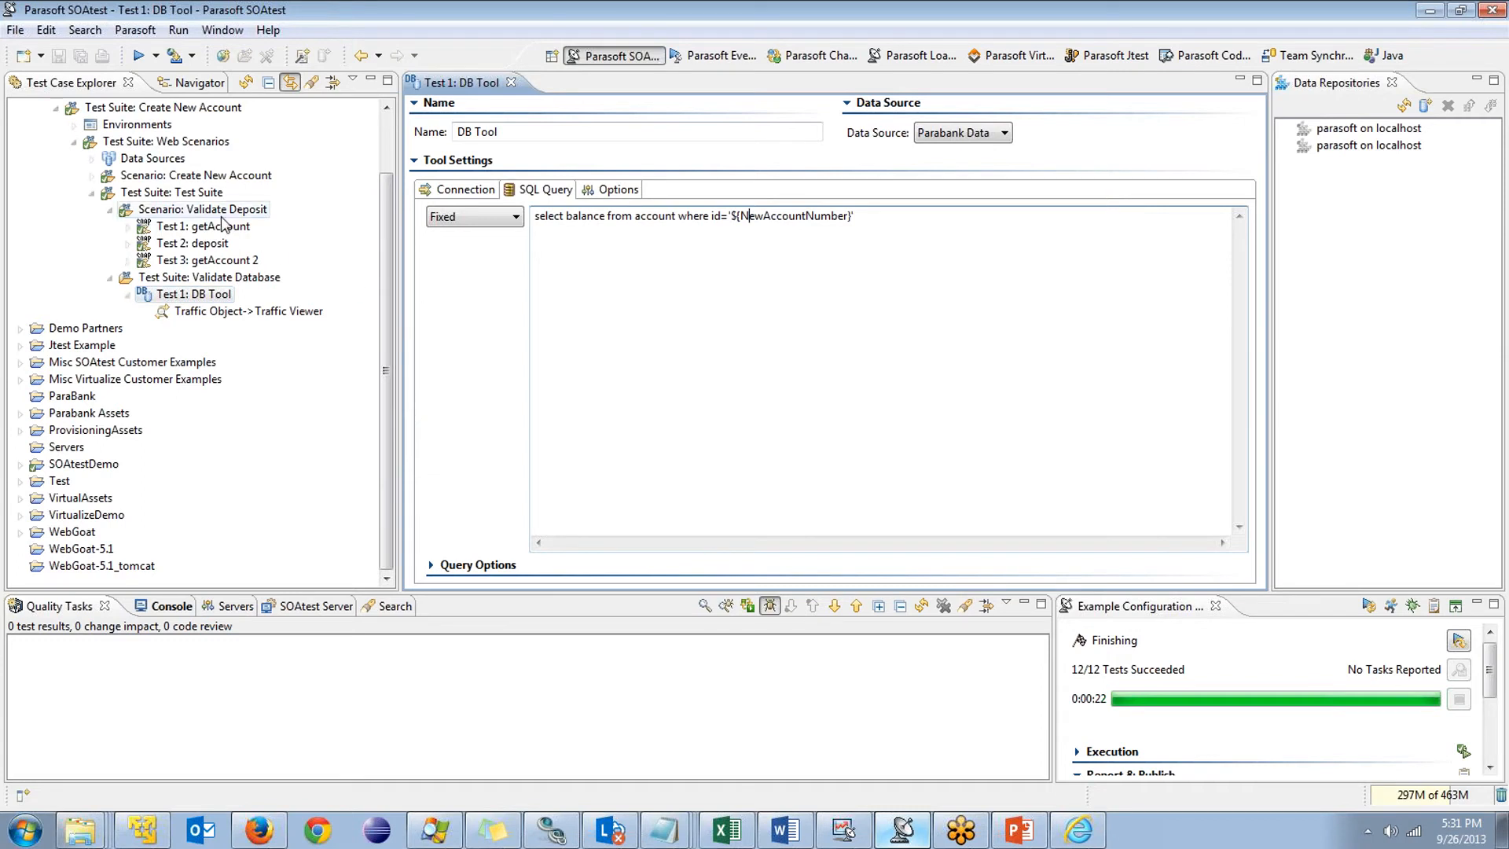
pyautogui.hotkey('ctrl', 'w')
pyautogui.click(141, 56)
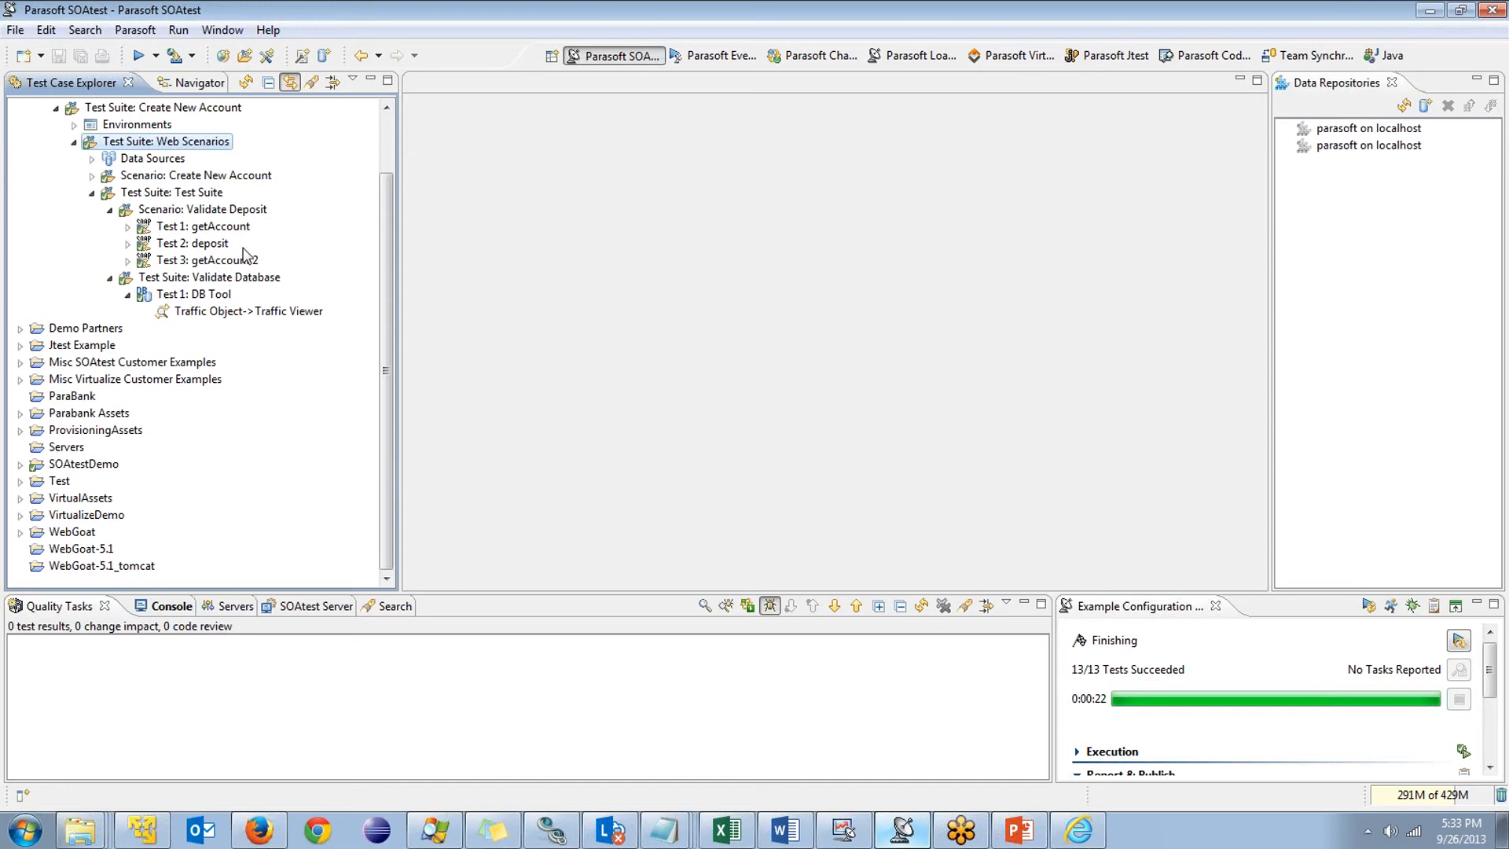
# Examine the SQL request and the returned balance in the DB Tool's Traffic Viewer
pyautogui.doubleClick(229, 312)
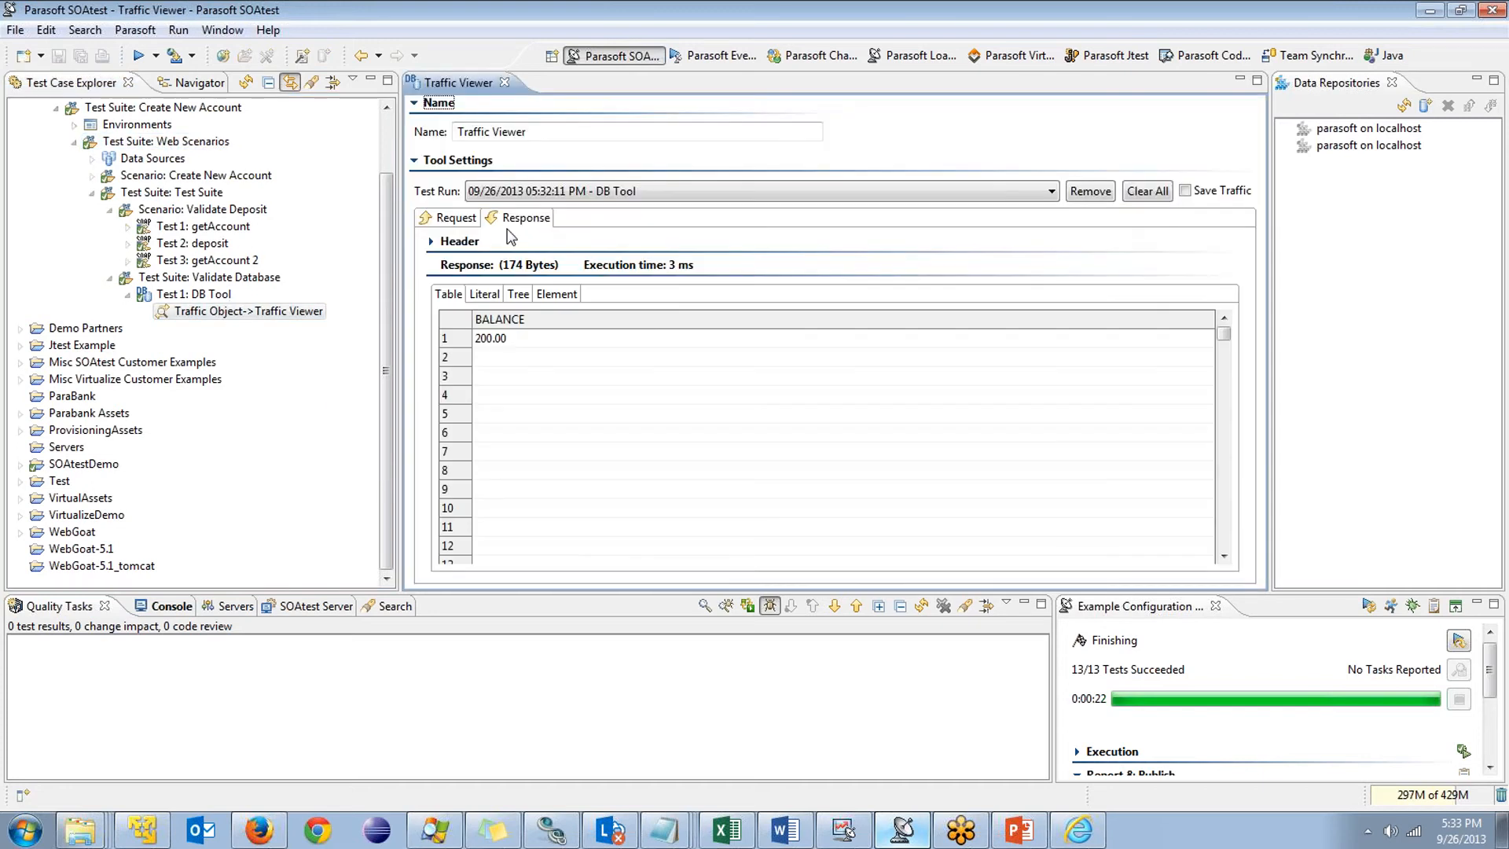
pyautogui.click(454, 222)
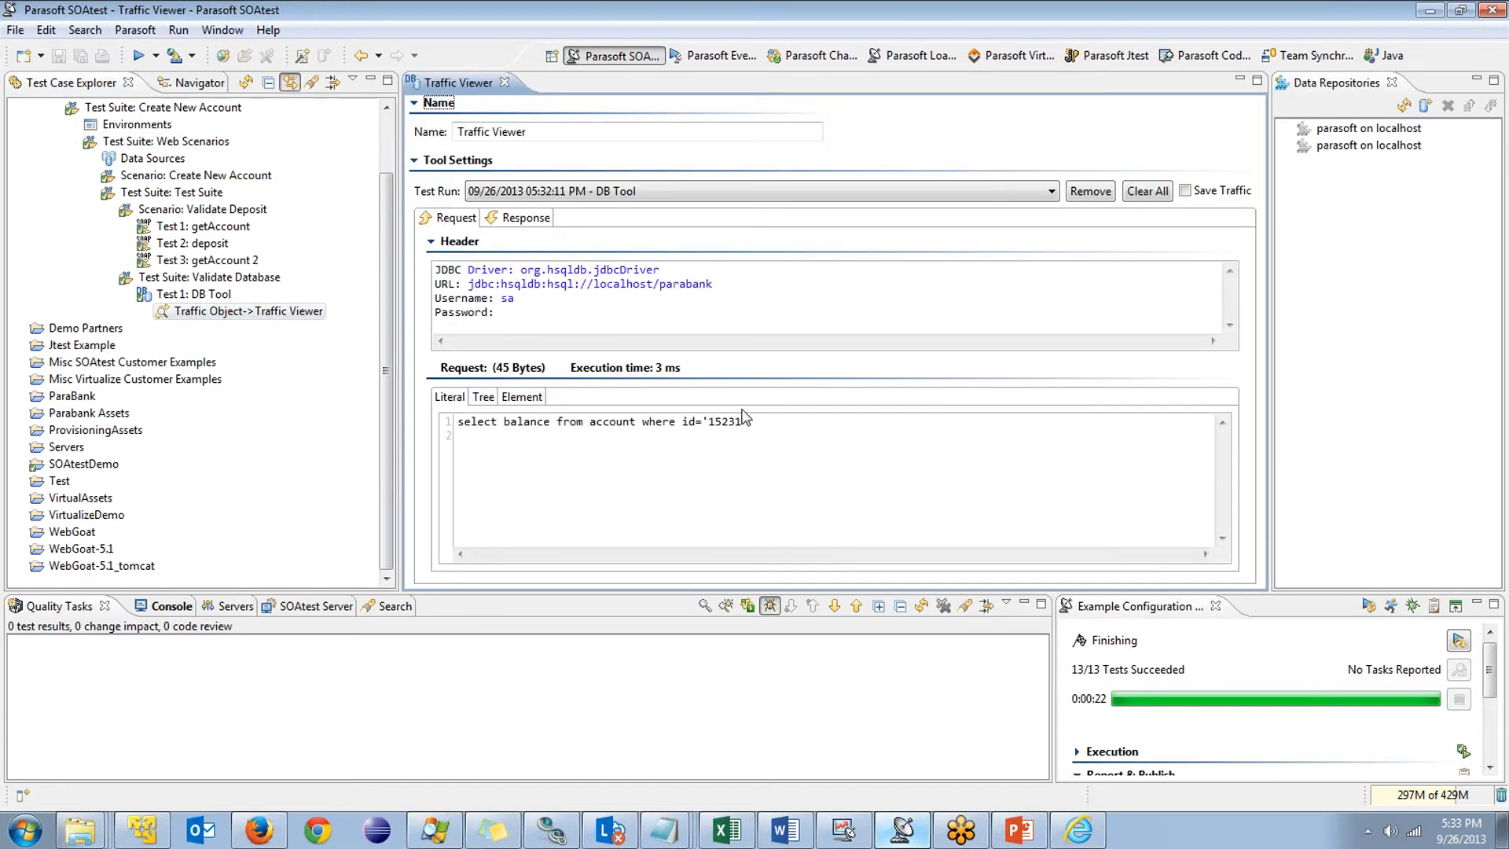
pyautogui.click(520, 218)
pyautogui.click(503, 338)
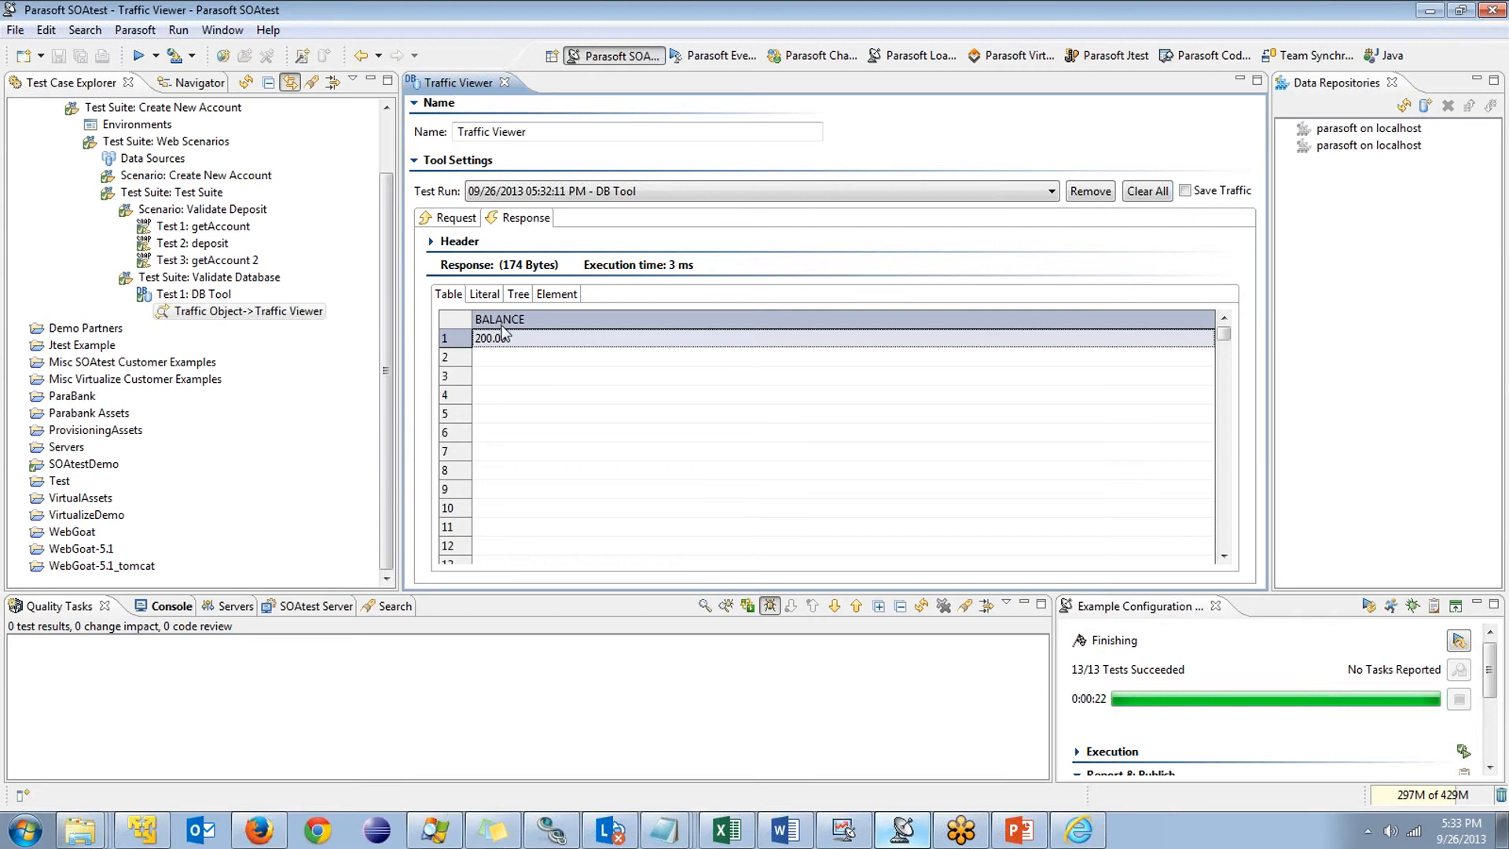
pyautogui.click(529, 357)
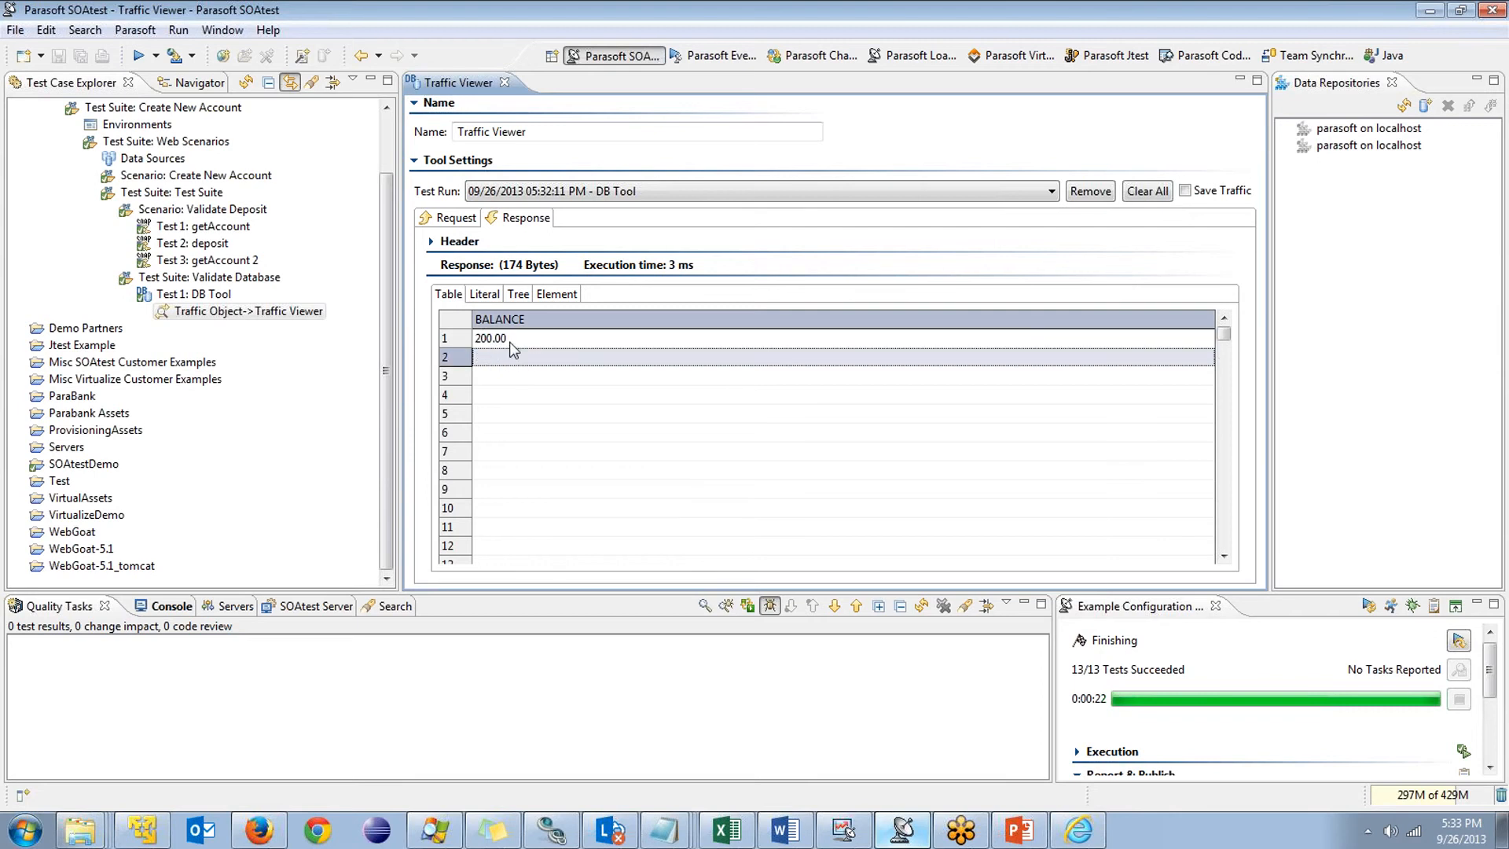
# Add an XML Assertor to the Results as XML output of the DB Tool test
pyautogui.click(218, 298)
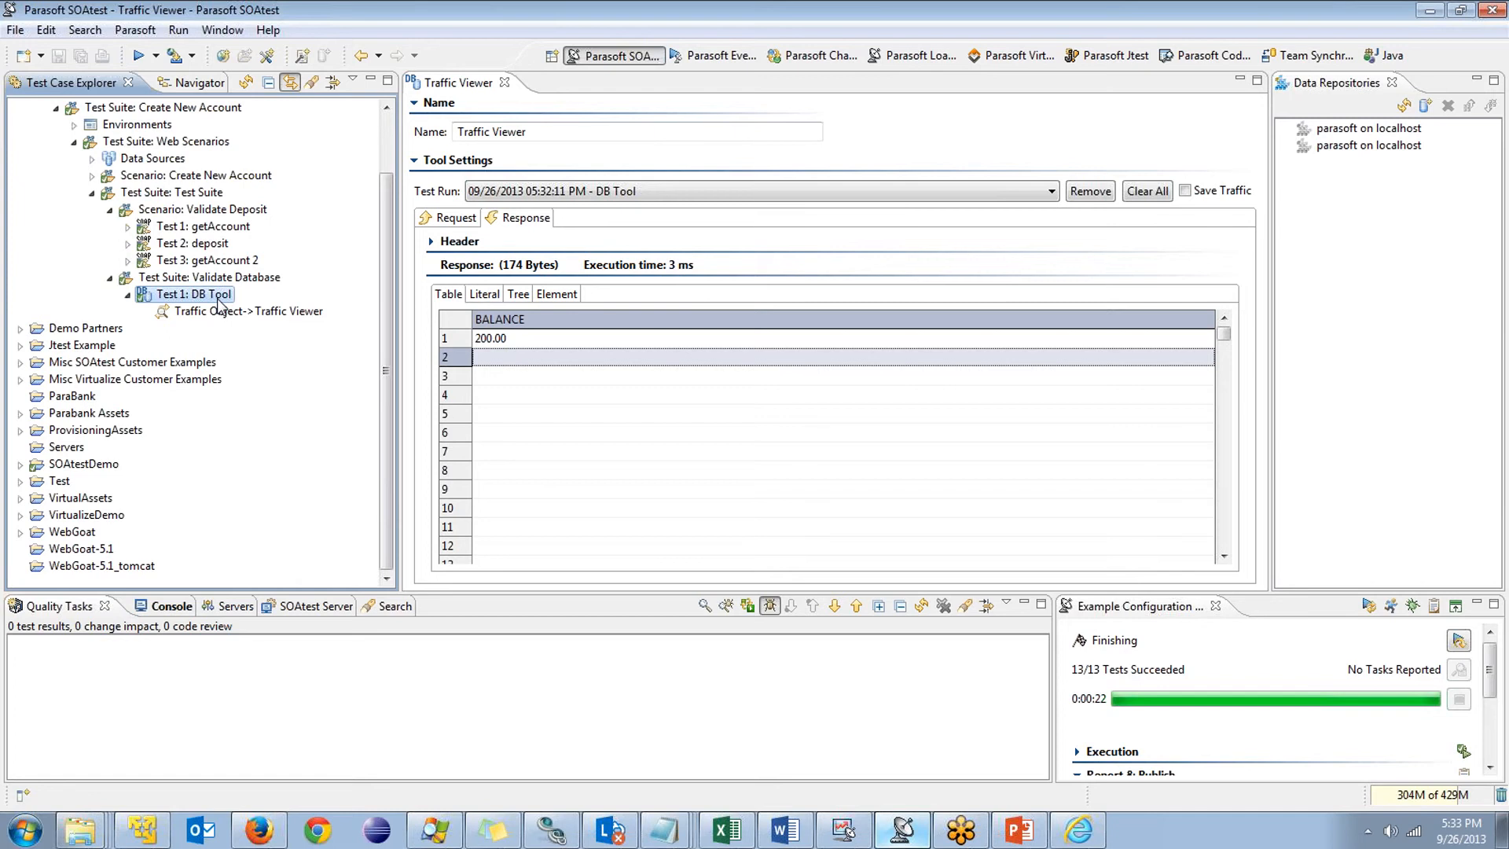
pyautogui.rightClick(210, 295)
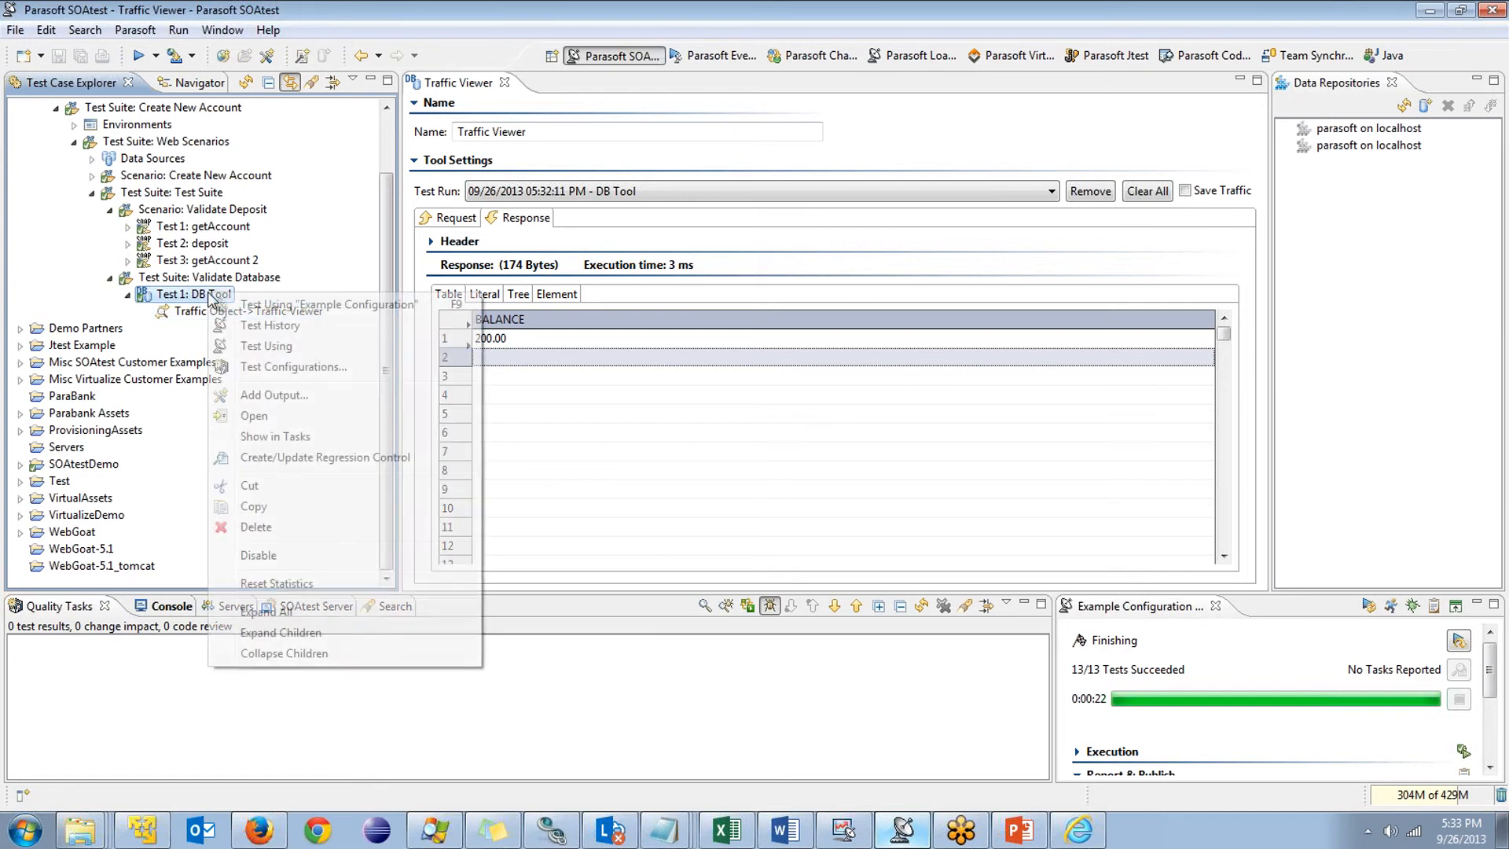
pyautogui.click(314, 396)
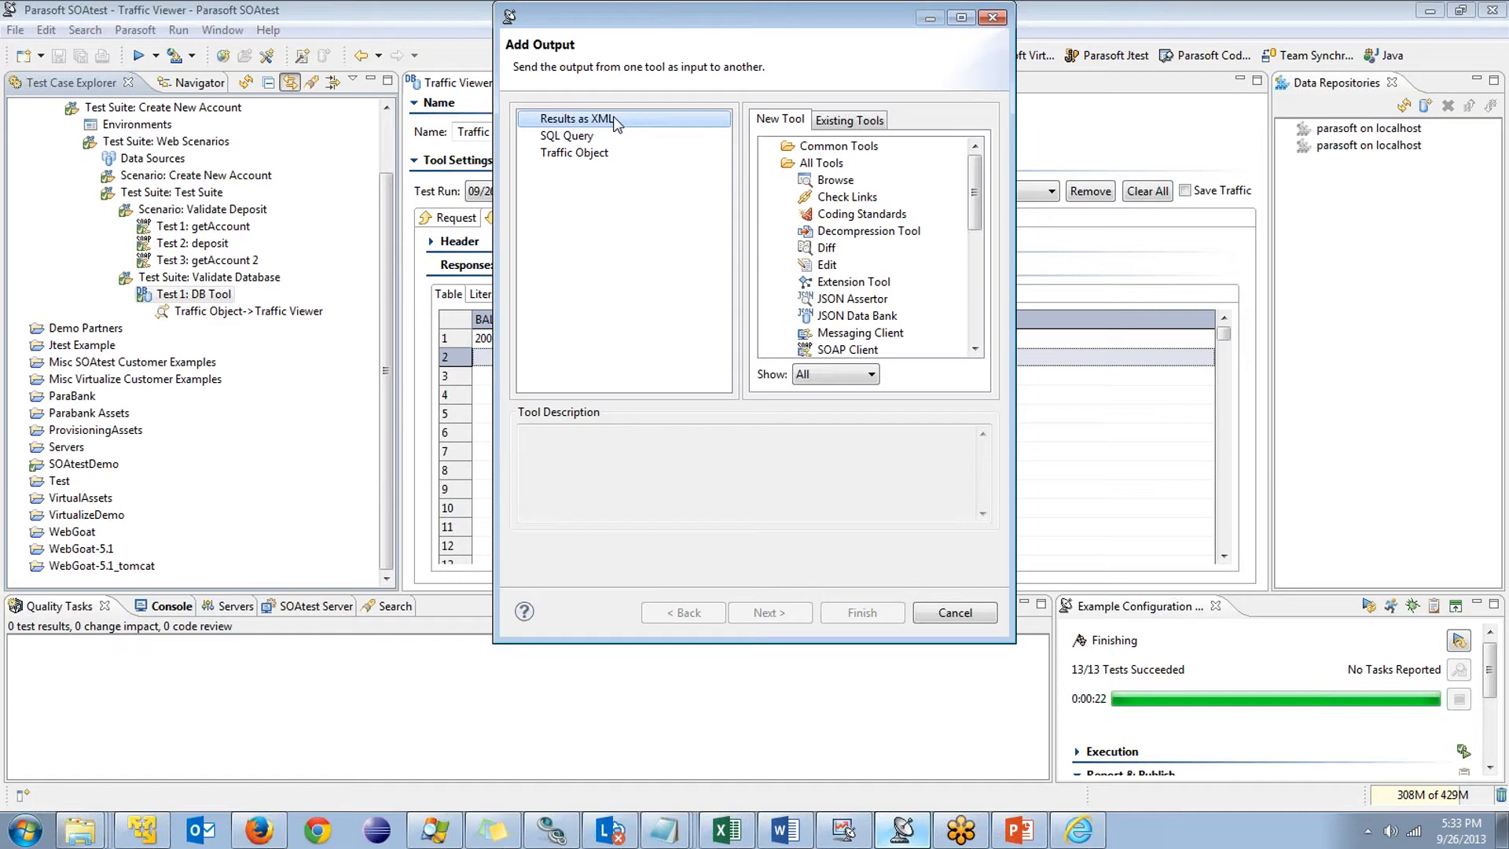
pyautogui.moveTo(975, 199); pyautogui.dragTo(980, 295)
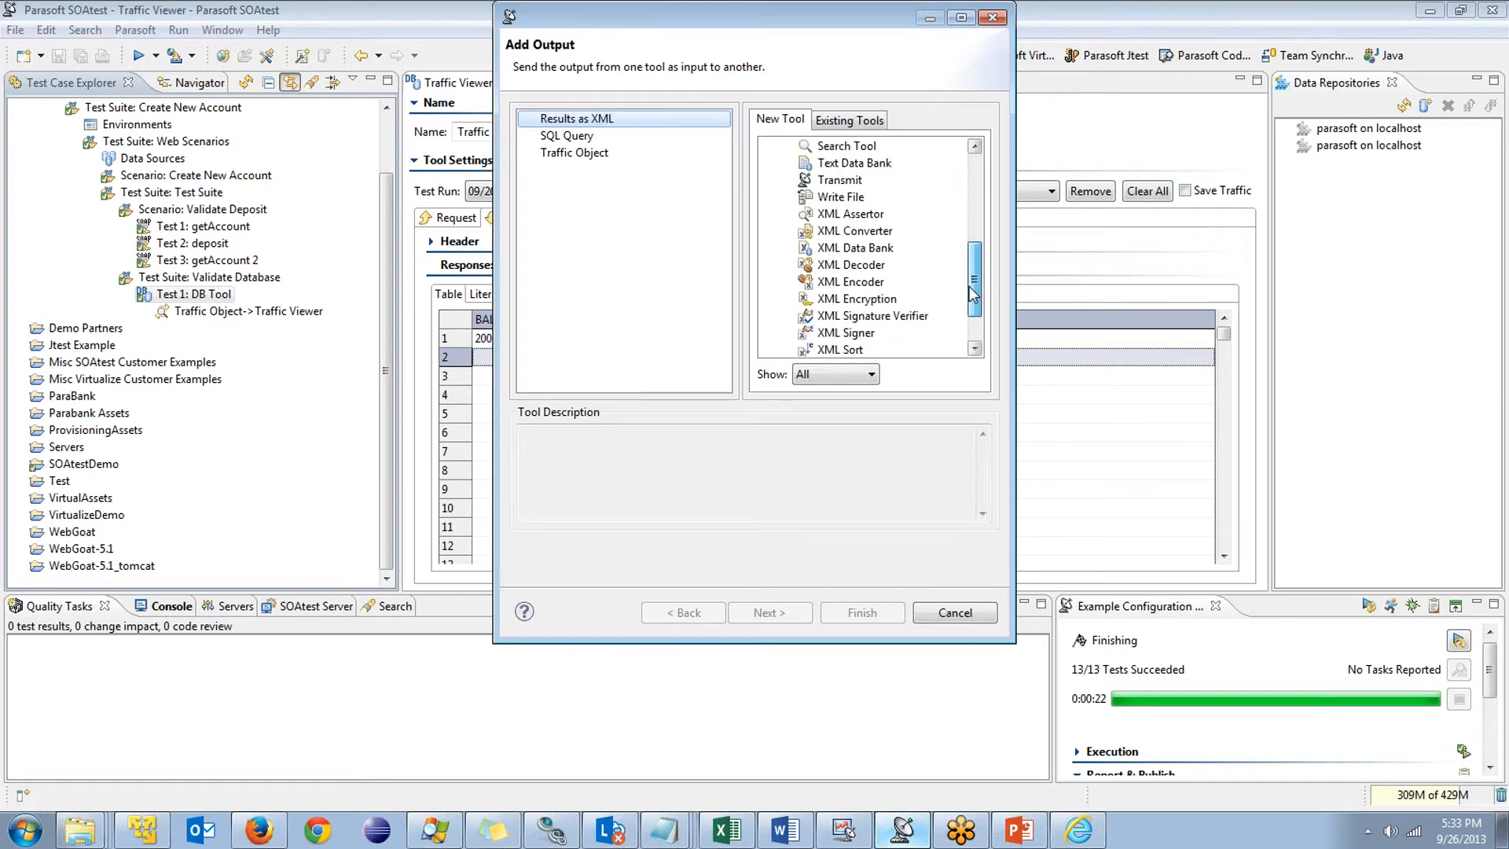
pyautogui.click(856, 217)
pyautogui.click(857, 617)
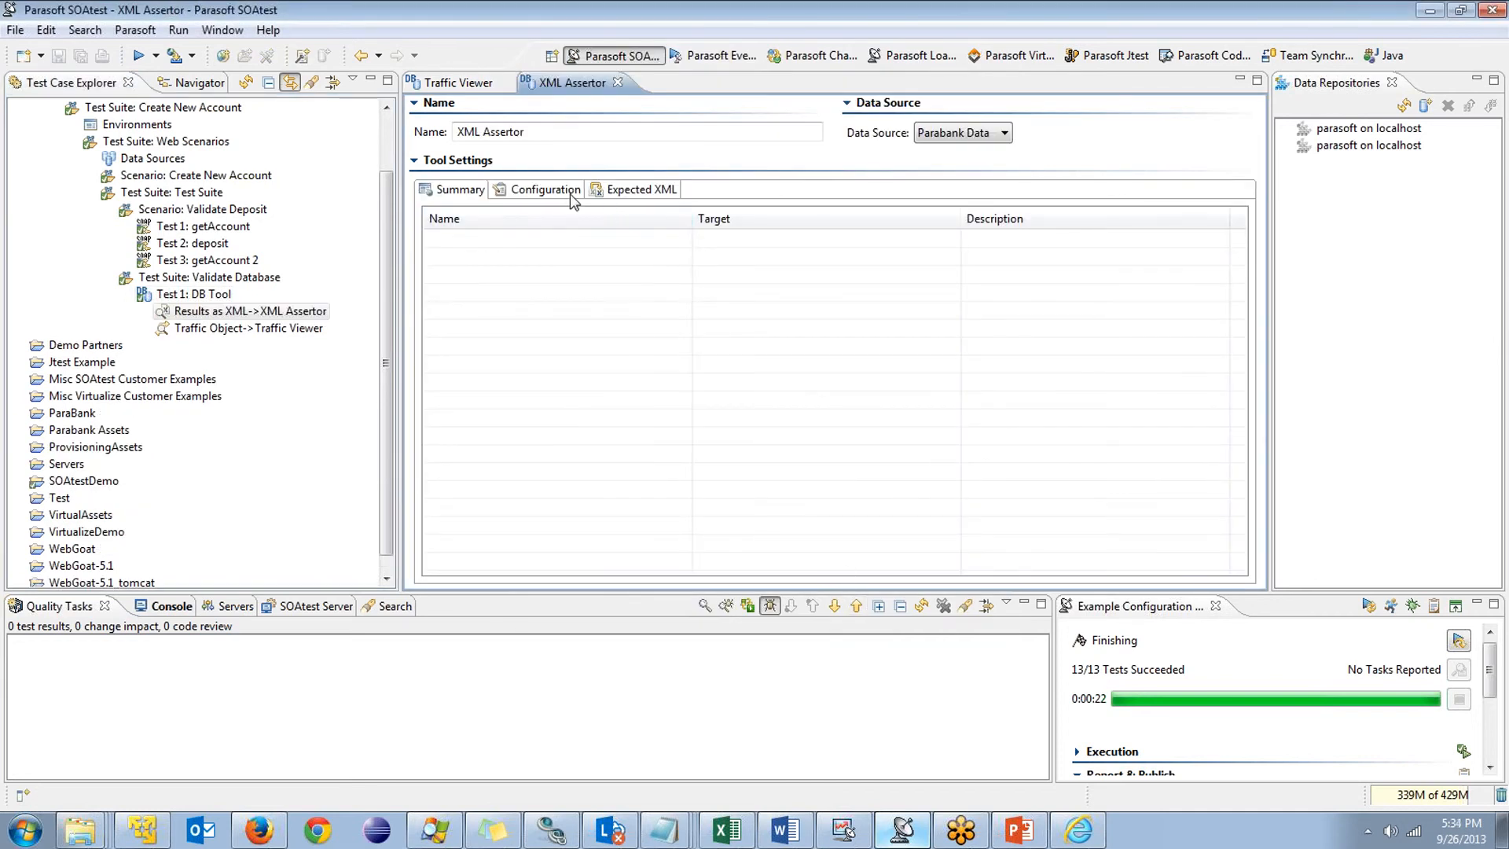
# Run the DB Tool test and add a Numeric Assertion on the BALANCE element to its XML Assertor
pyautogui.click(182, 297)
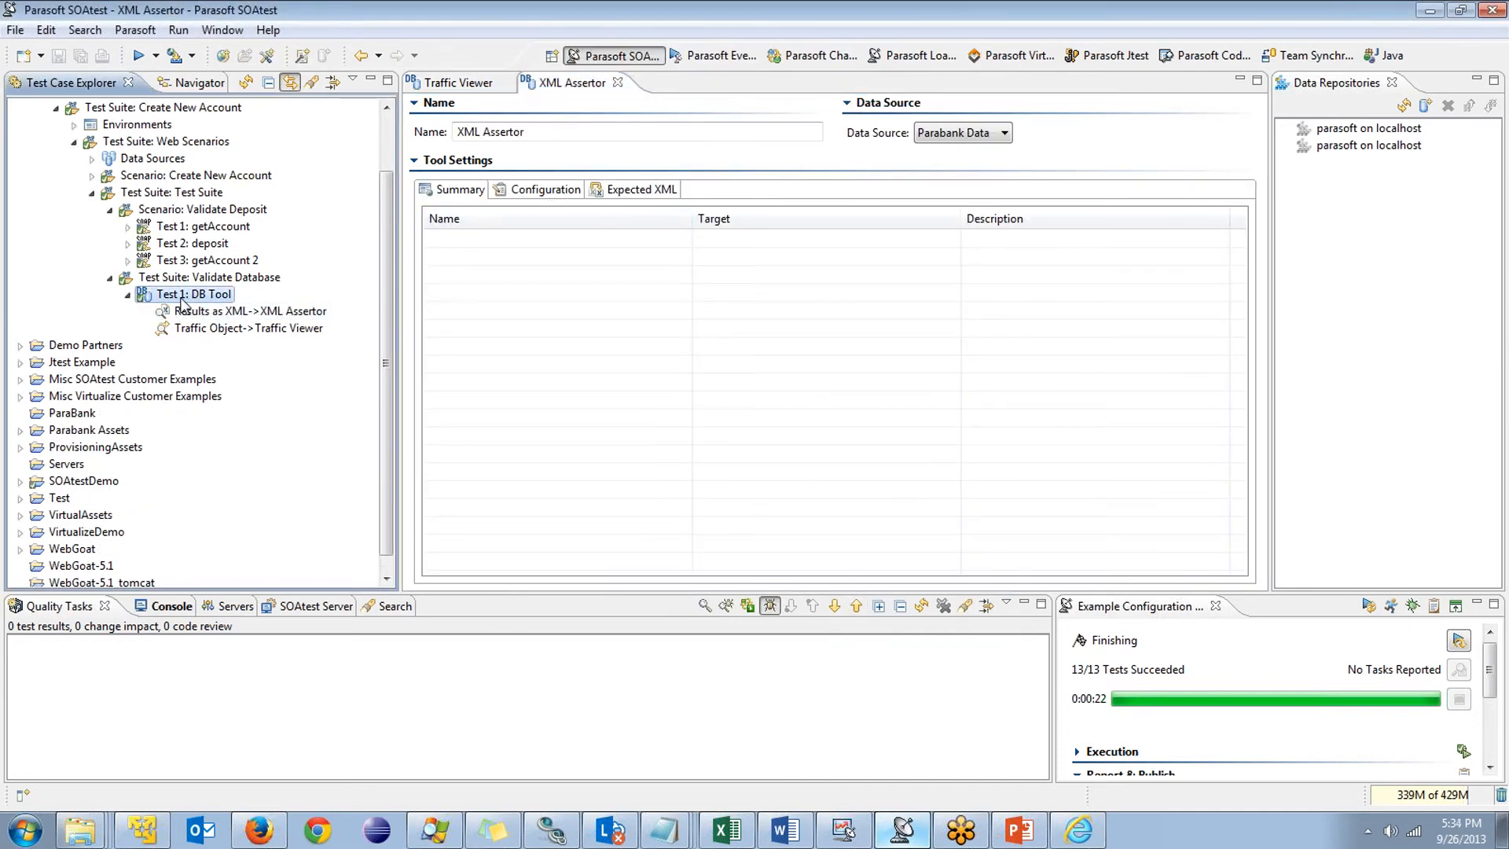
pyautogui.press('F9')
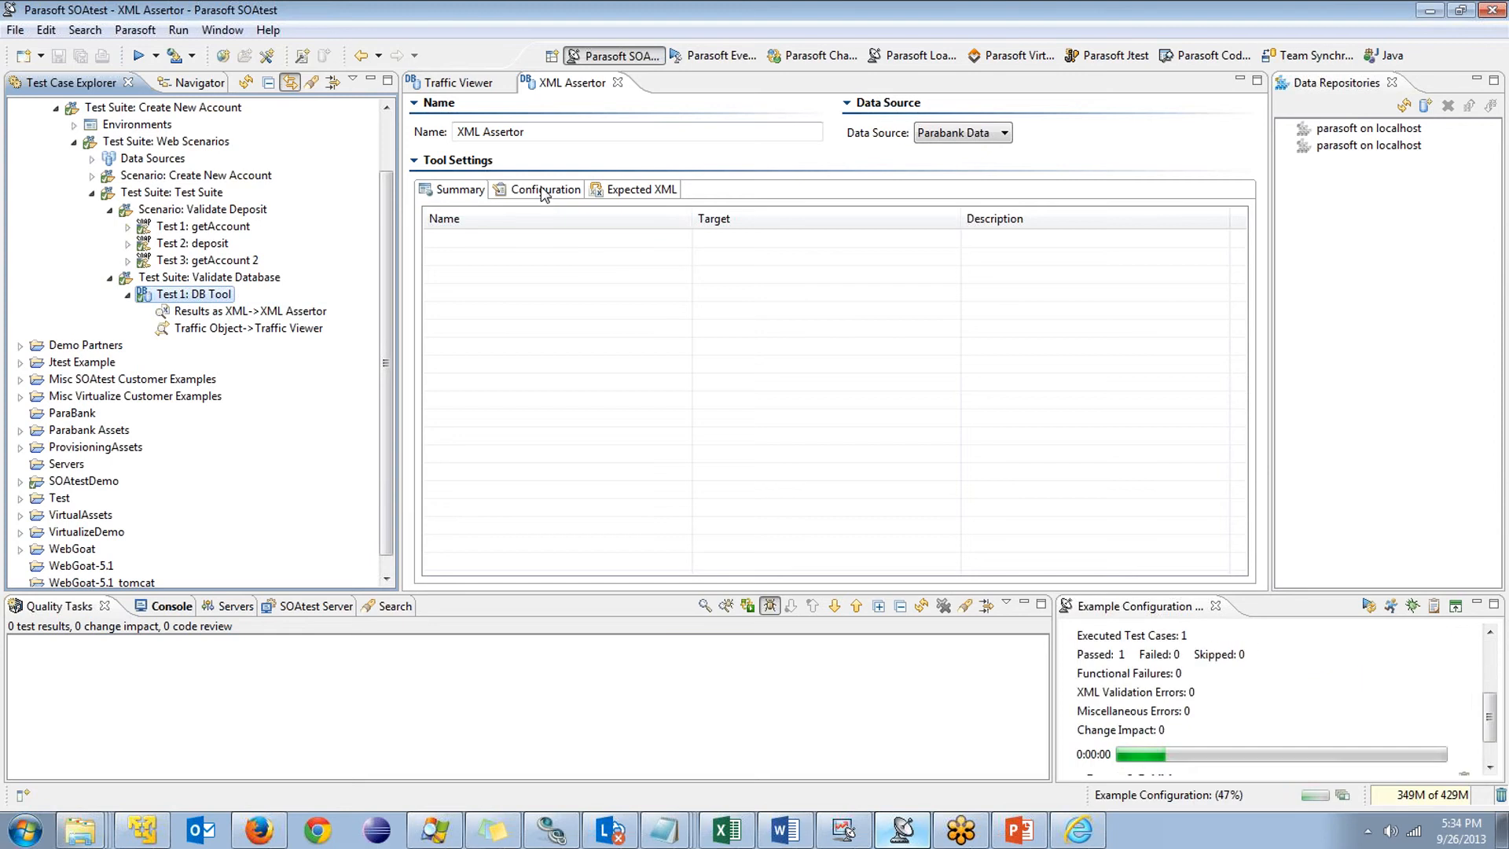
pyautogui.click(542, 195)
pyautogui.click(494, 558)
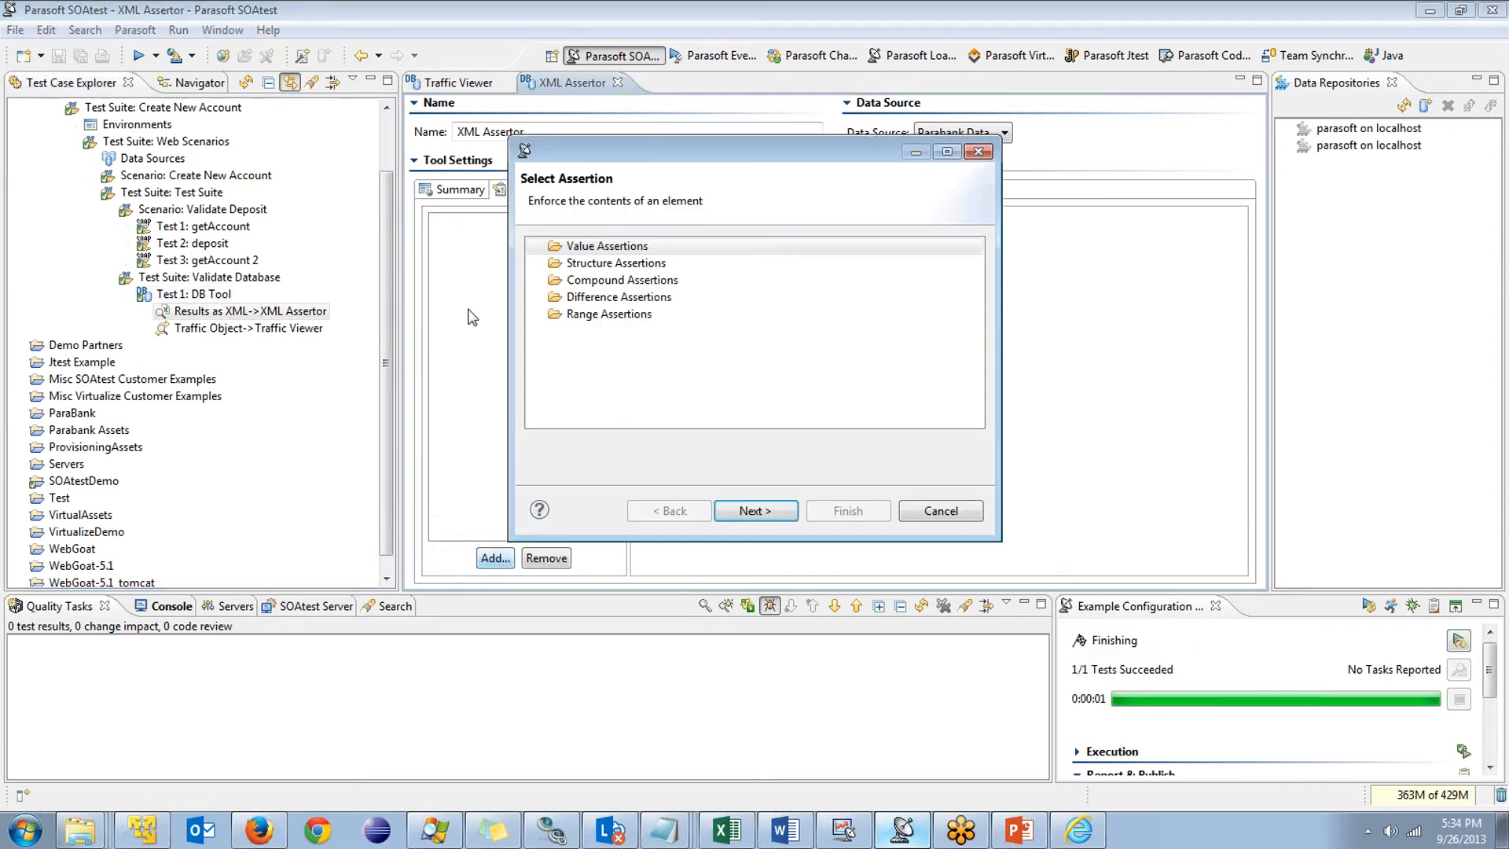
pyautogui.click(538, 247)
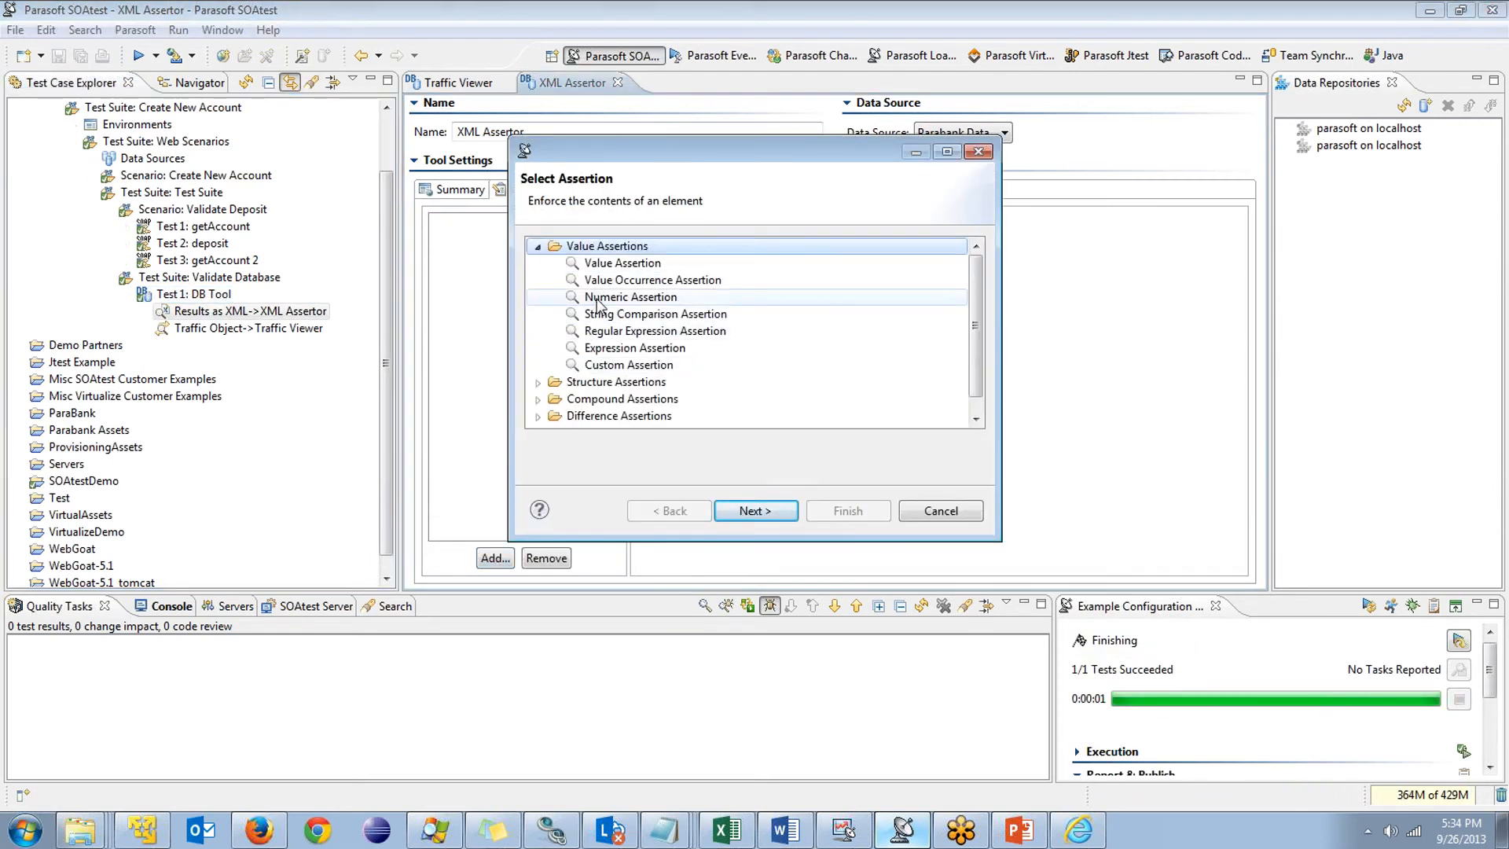
pyautogui.doubleClick(629, 297)
pyautogui.click(663, 331)
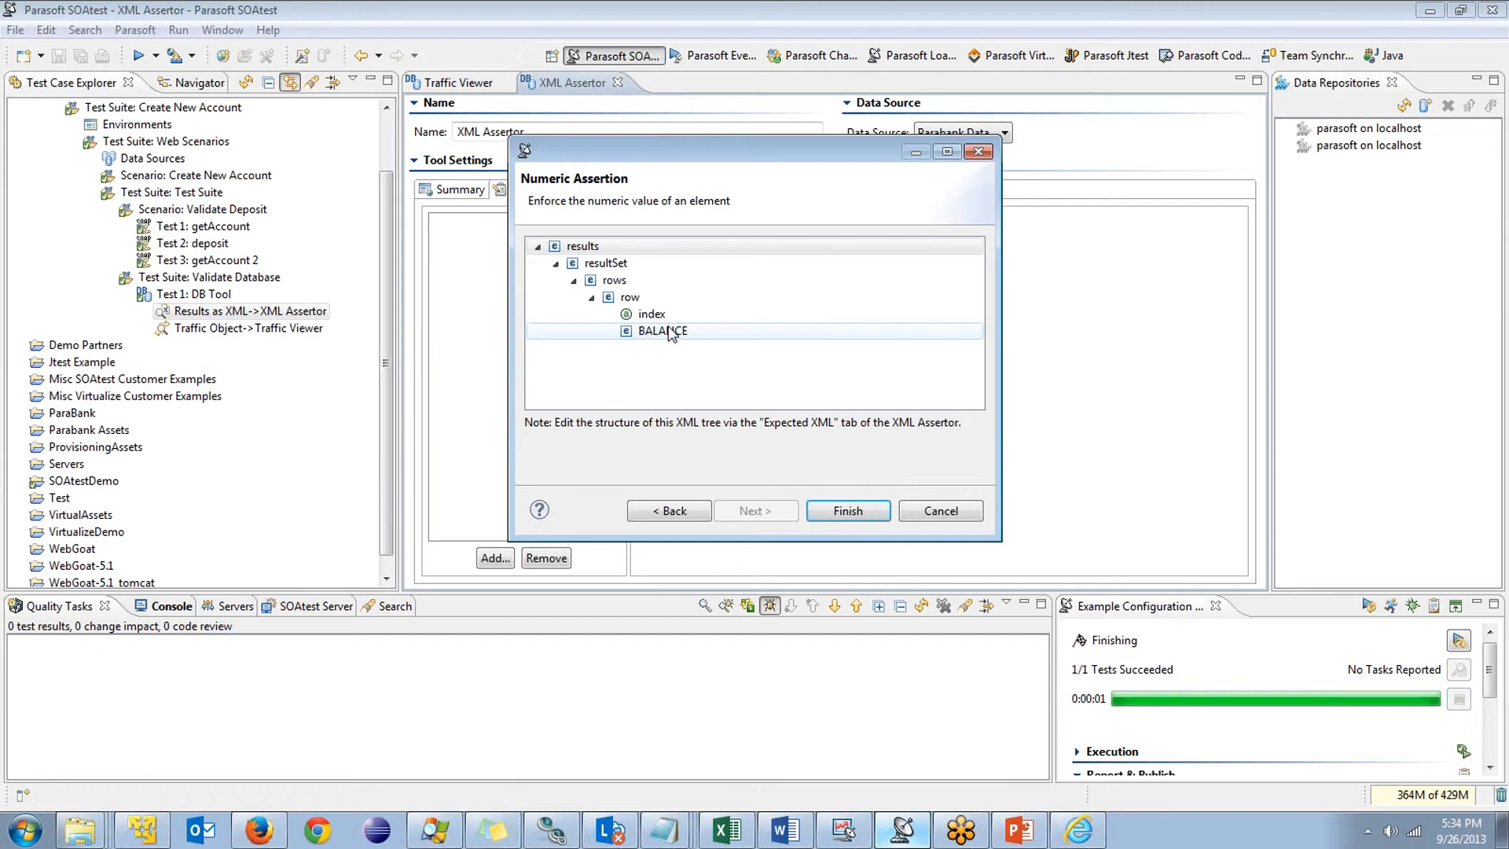
pyautogui.click(849, 511)
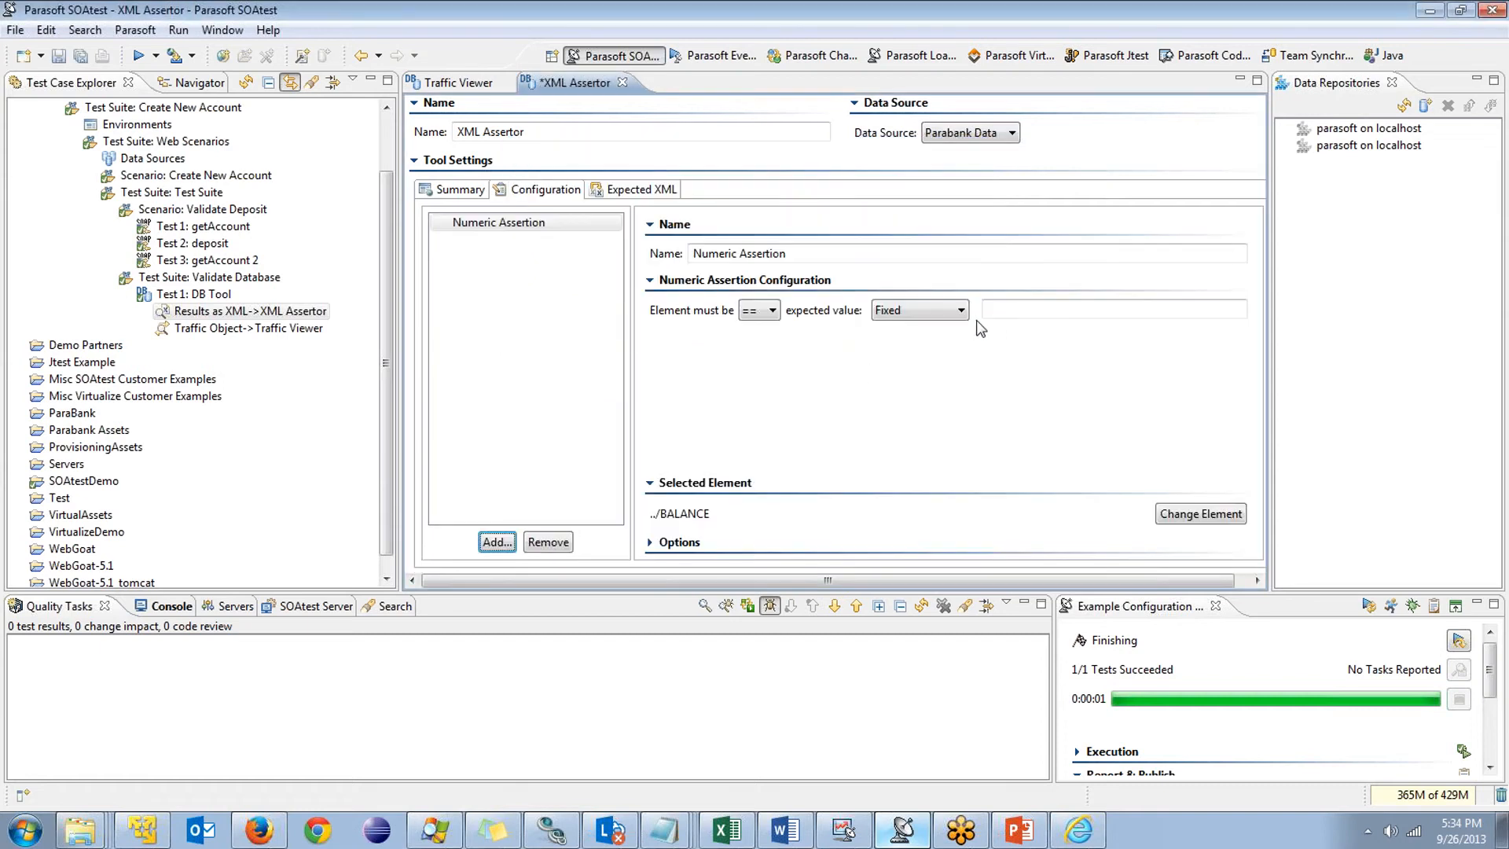
# Rename the numeric assertion "Validate Balance in Database" and save the XML Assertor
pyautogui.click(1014, 310)
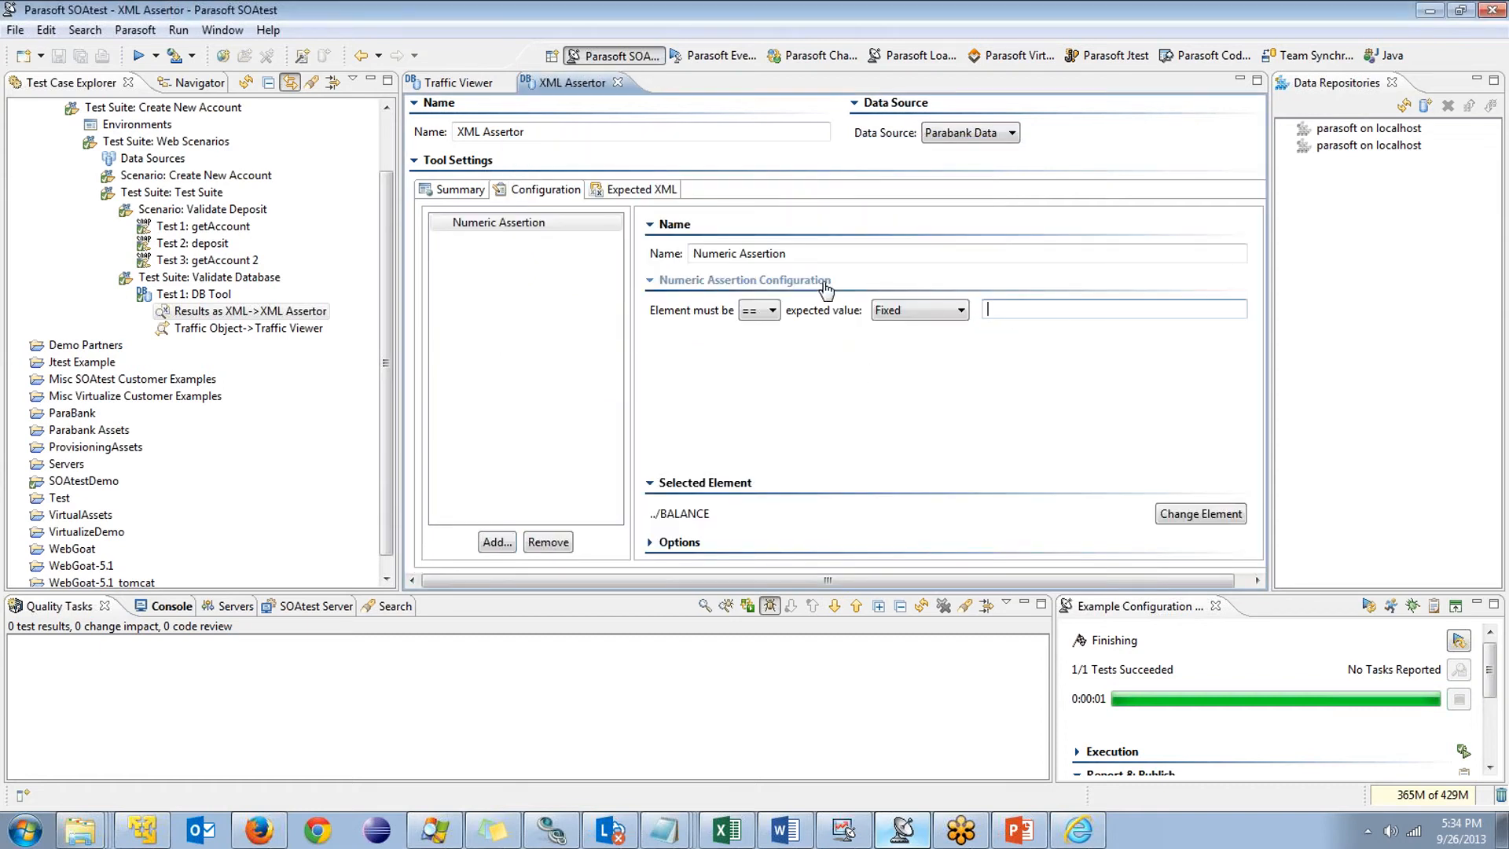
pyautogui.hotkey('ctrl', 's')
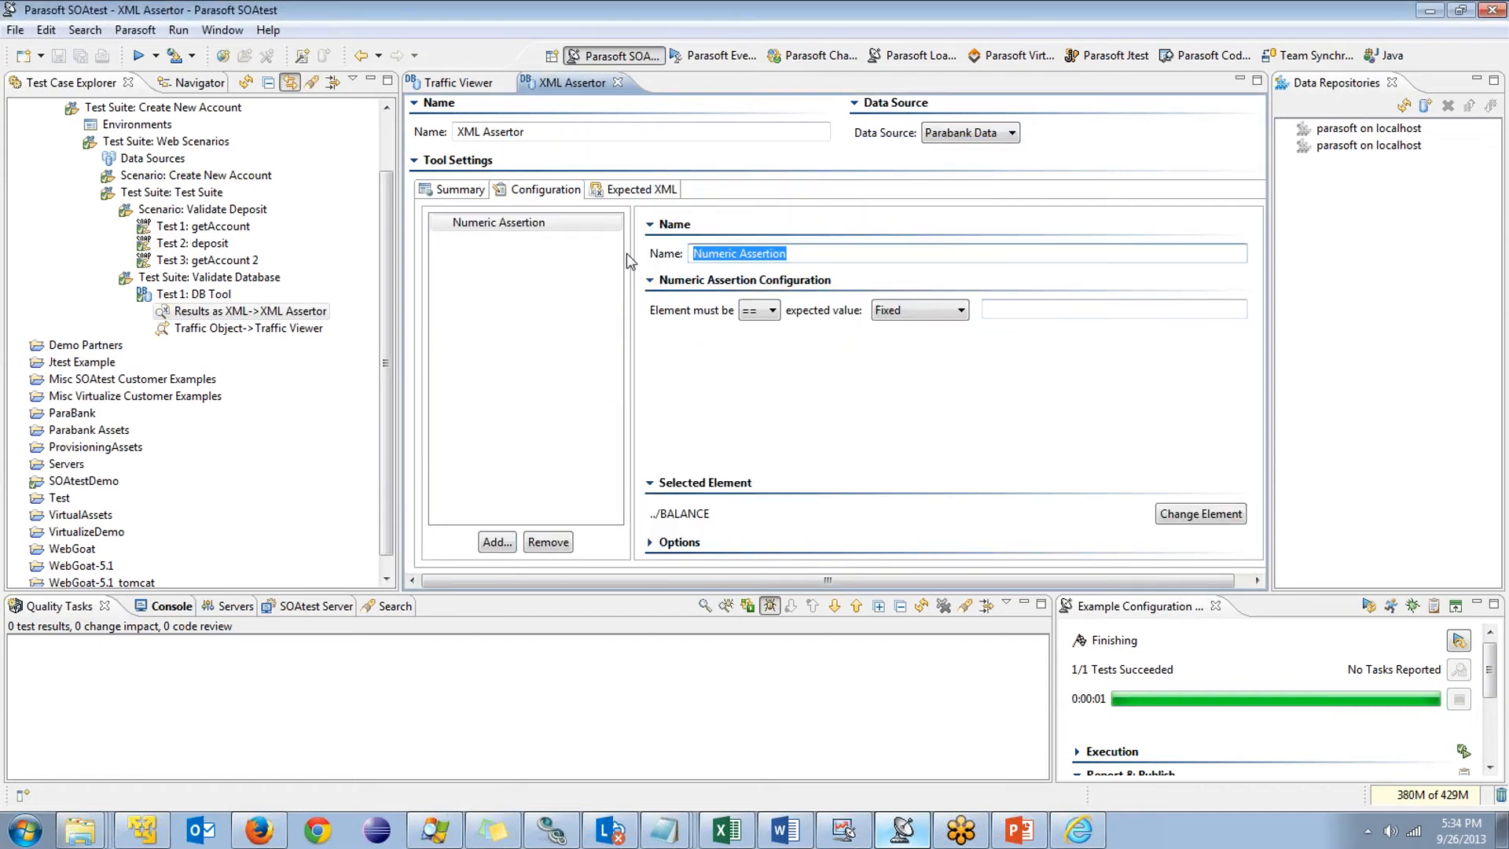
pyautogui.write('Validate Val')
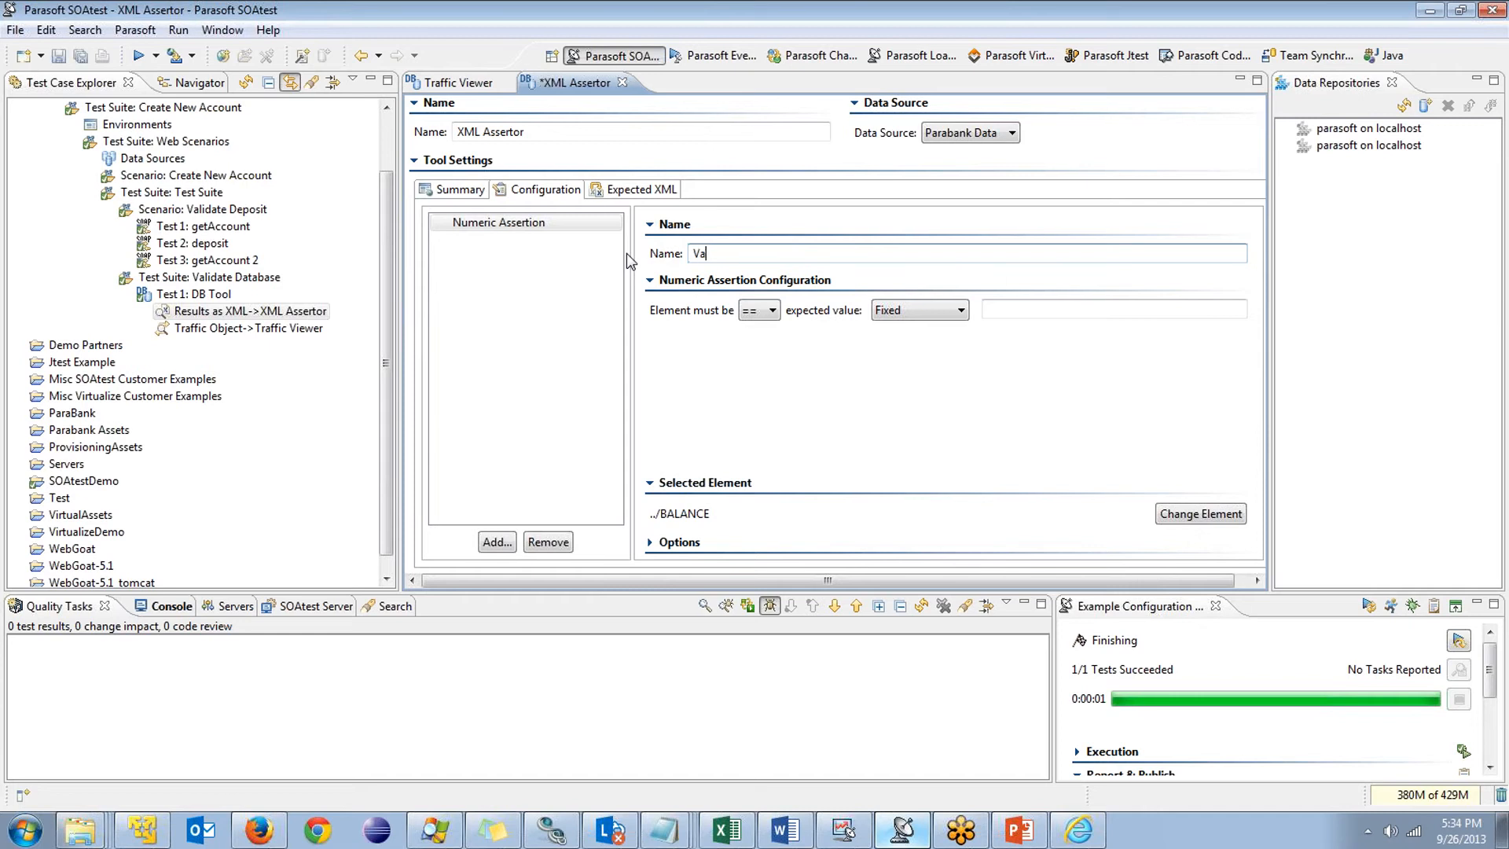
pyautogui.press('BackSpace')
pyautogui.press('BackSpace')
pyautogui.press('BackSpace')
pyautogui.write('Balance in Database')
pyautogui.hotkey('ctrl', 's')
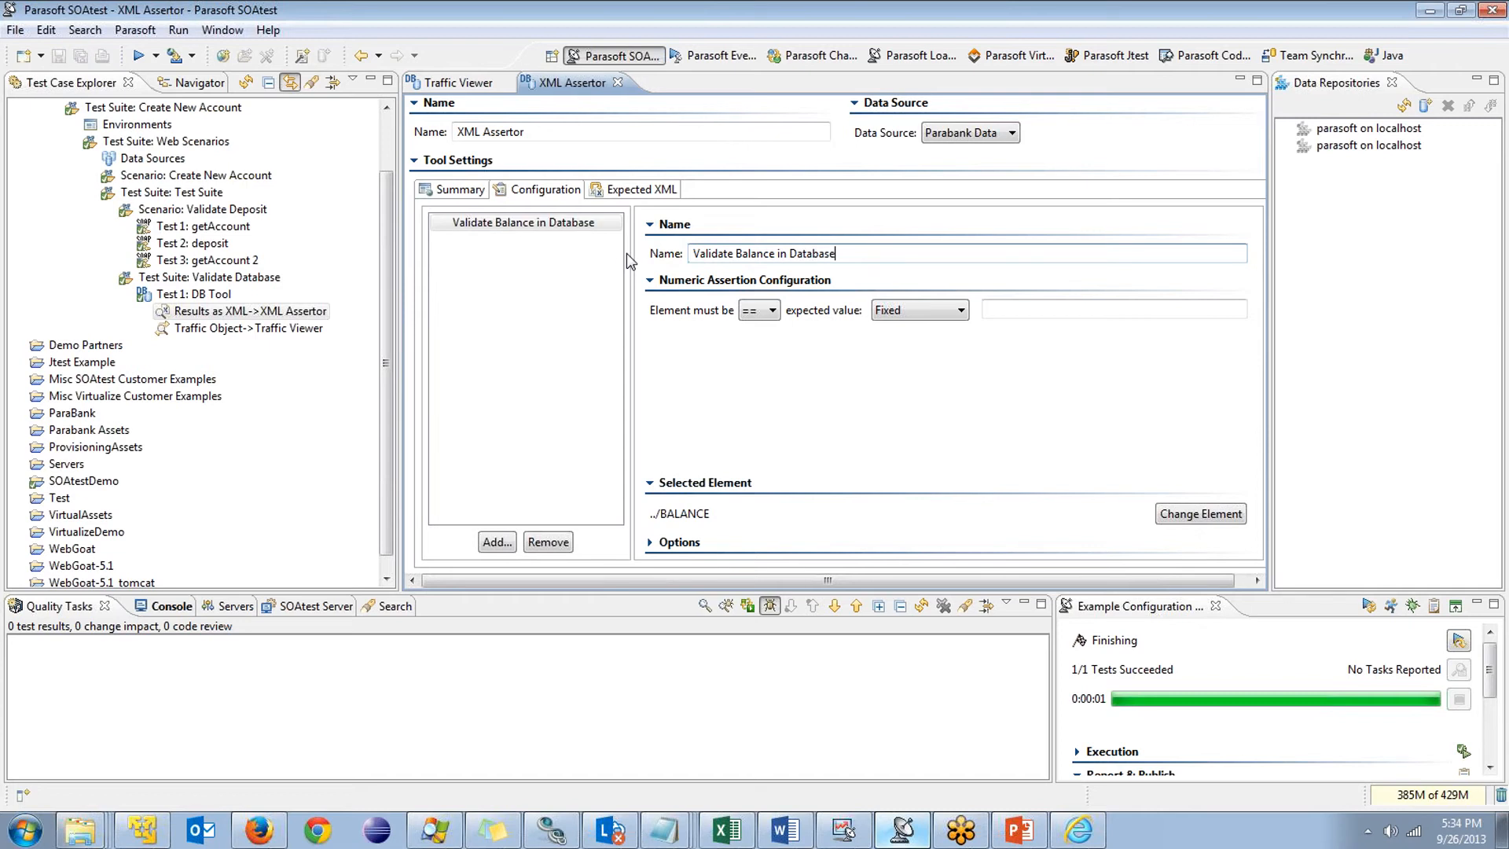
# Check the getAccount 2 response traffic and attach an XML Data Bank to that test's response SOAP Envelope
pyautogui.click(1031, 310)
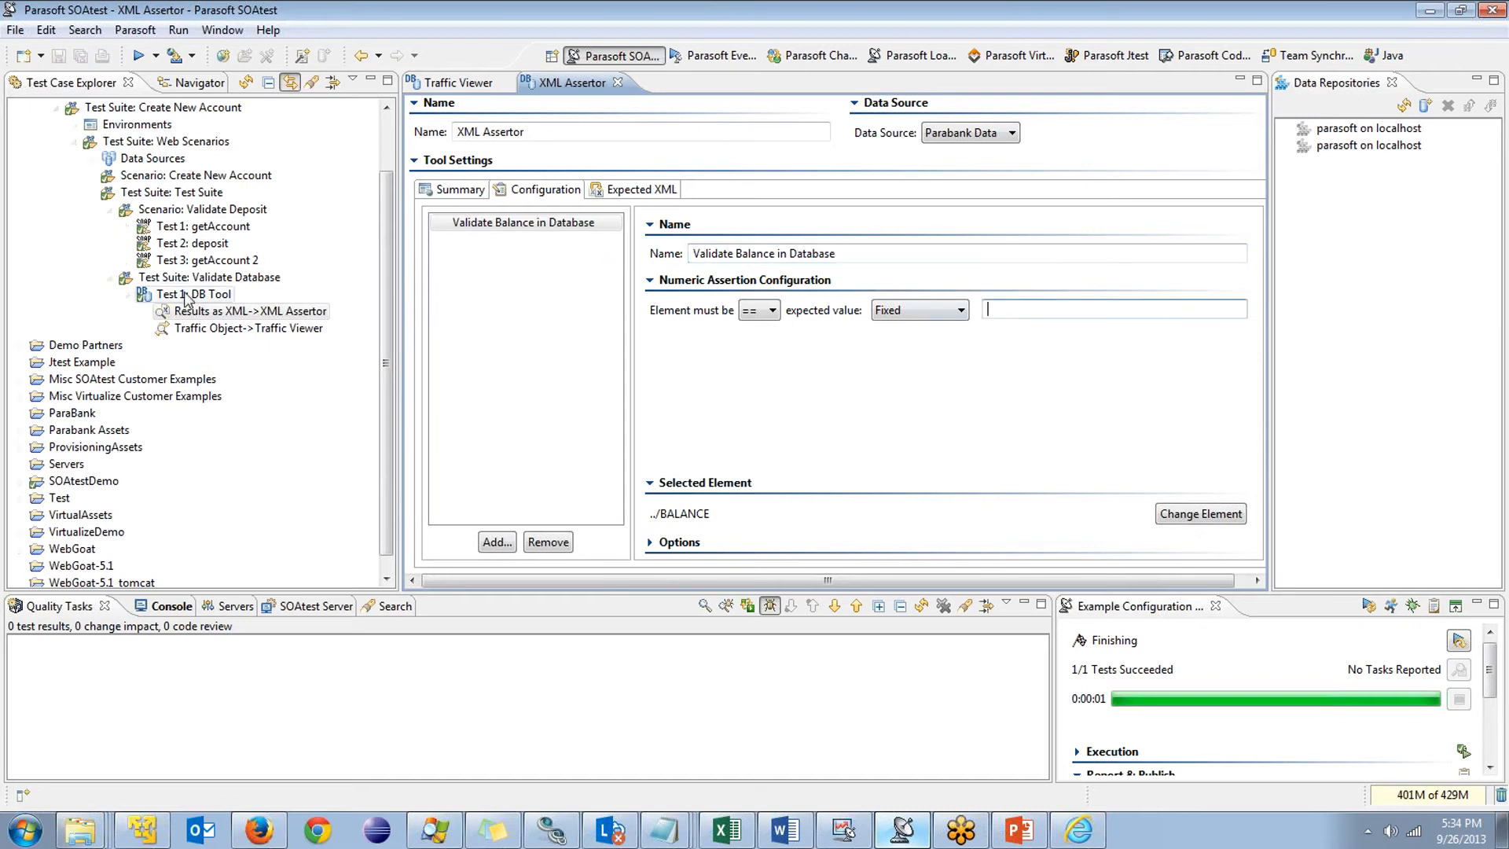
pyautogui.click(128, 261)
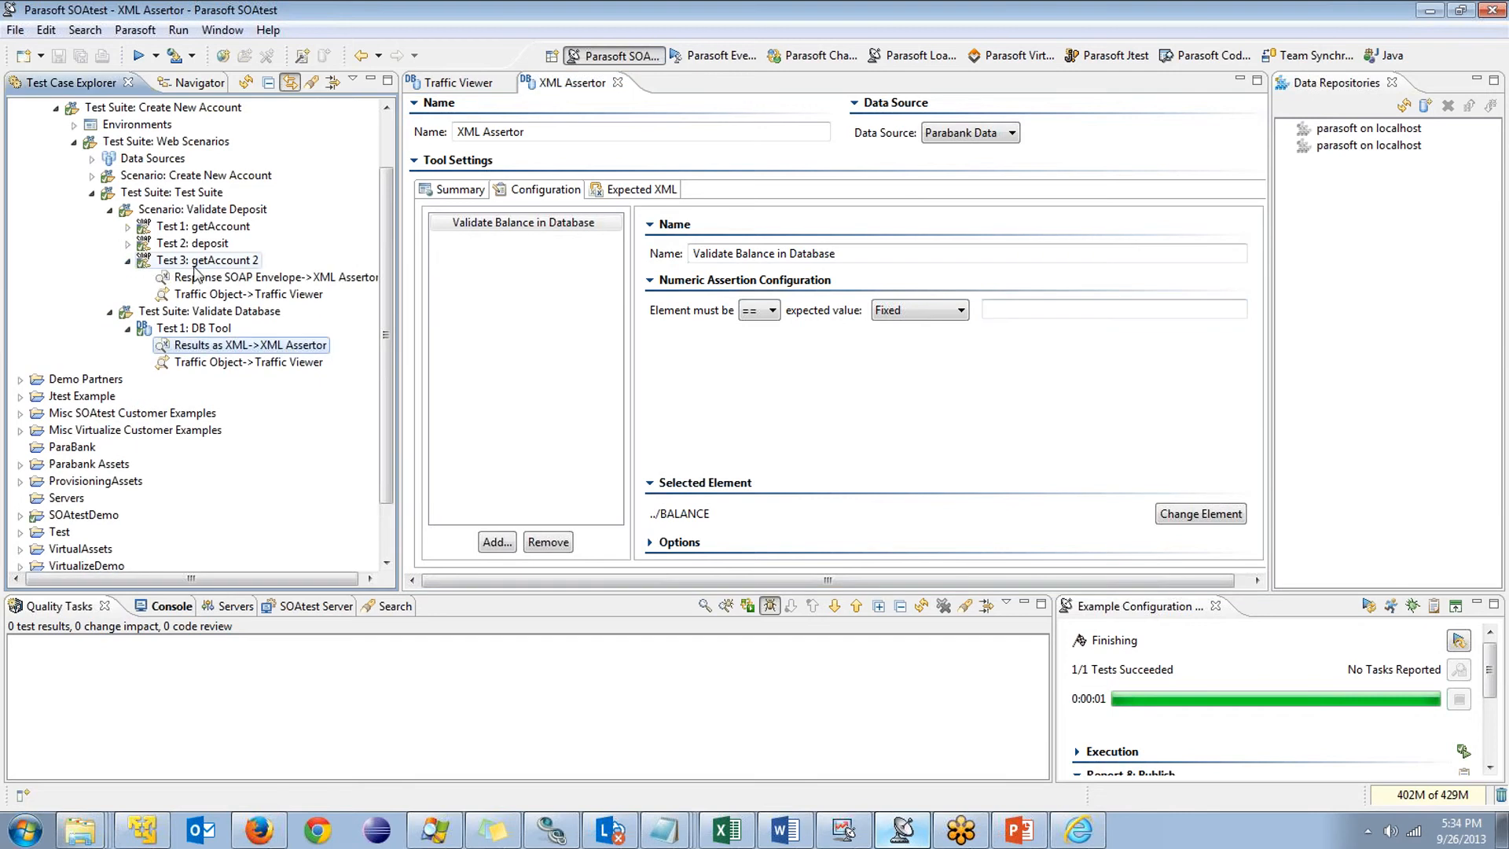
pyautogui.click(204, 293)
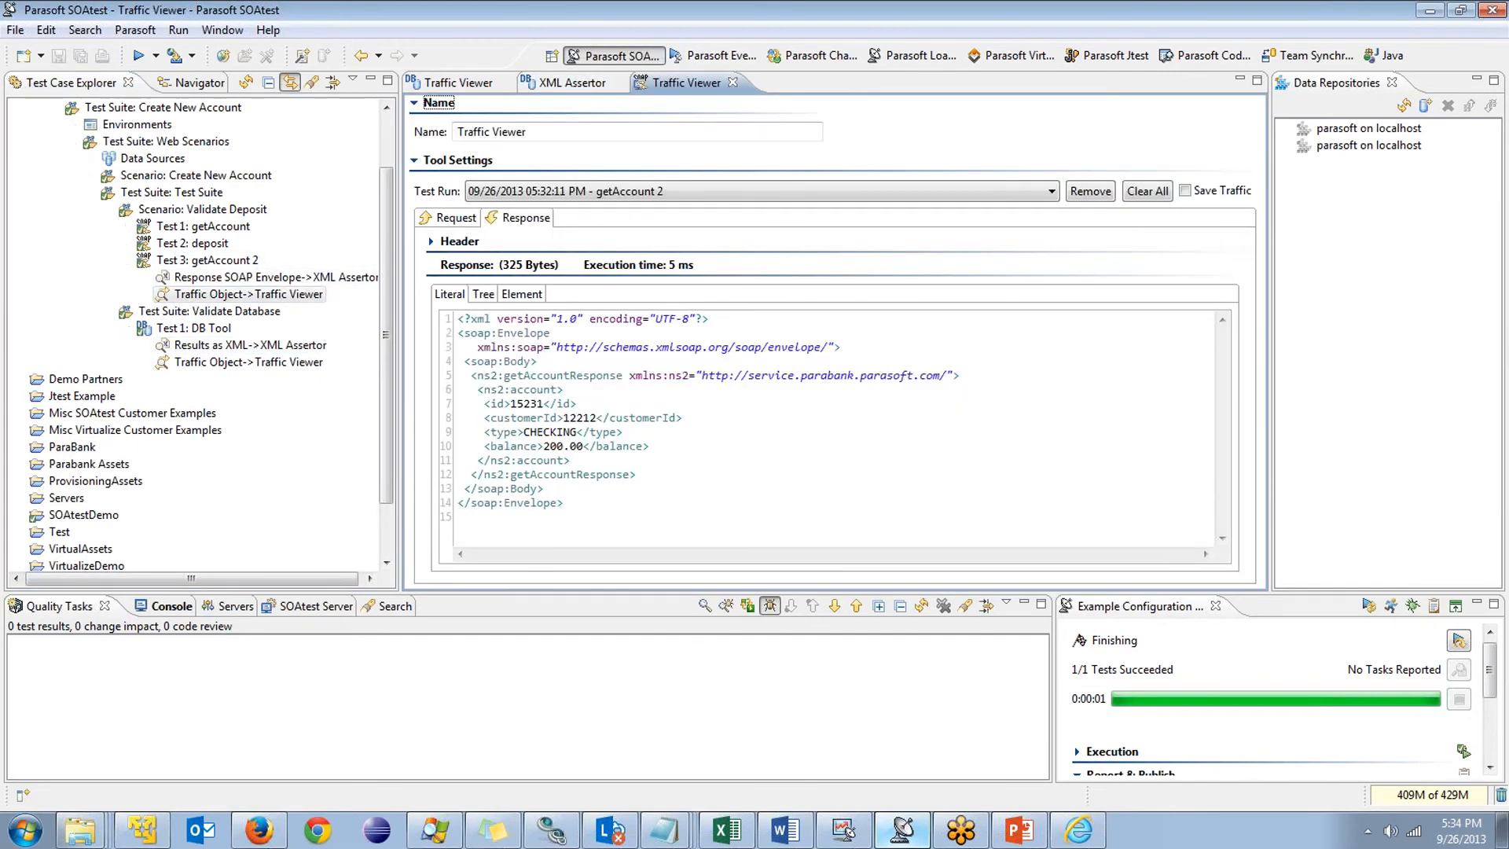
pyautogui.click(211, 263)
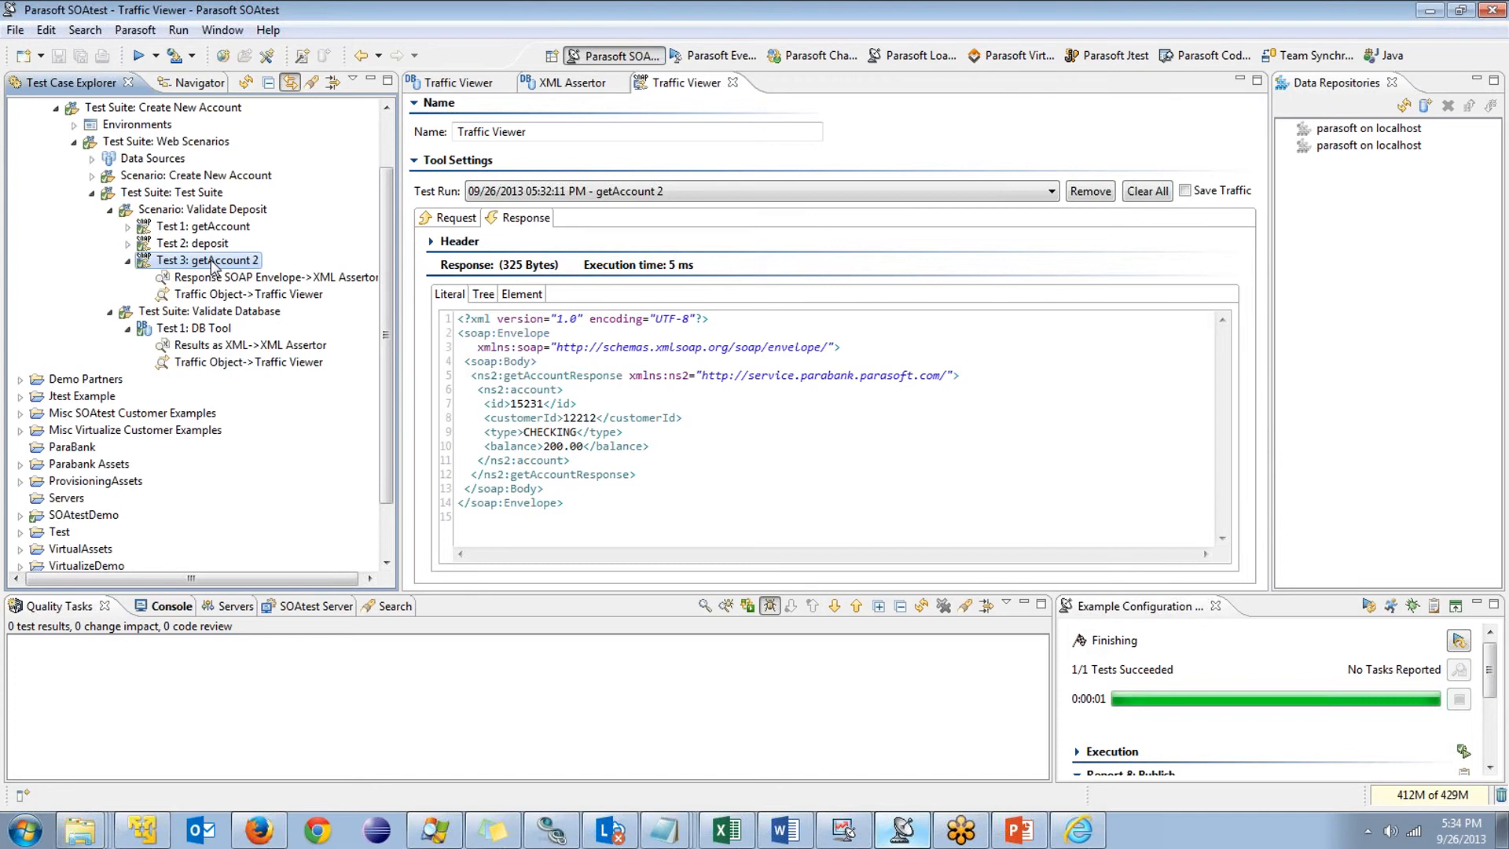
pyautogui.rightClick(212, 266)
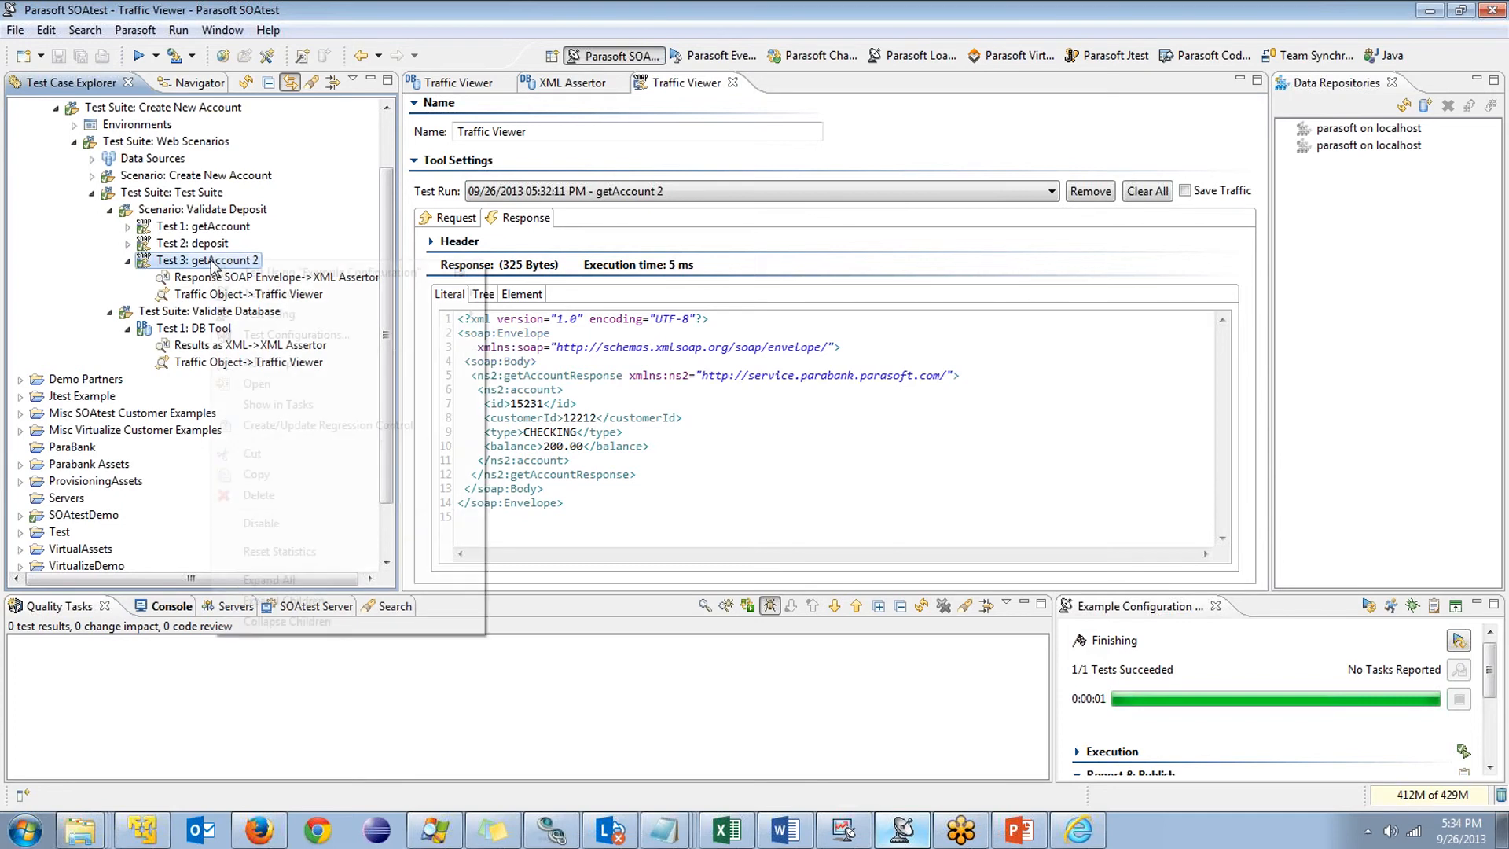
pyautogui.click(288, 363)
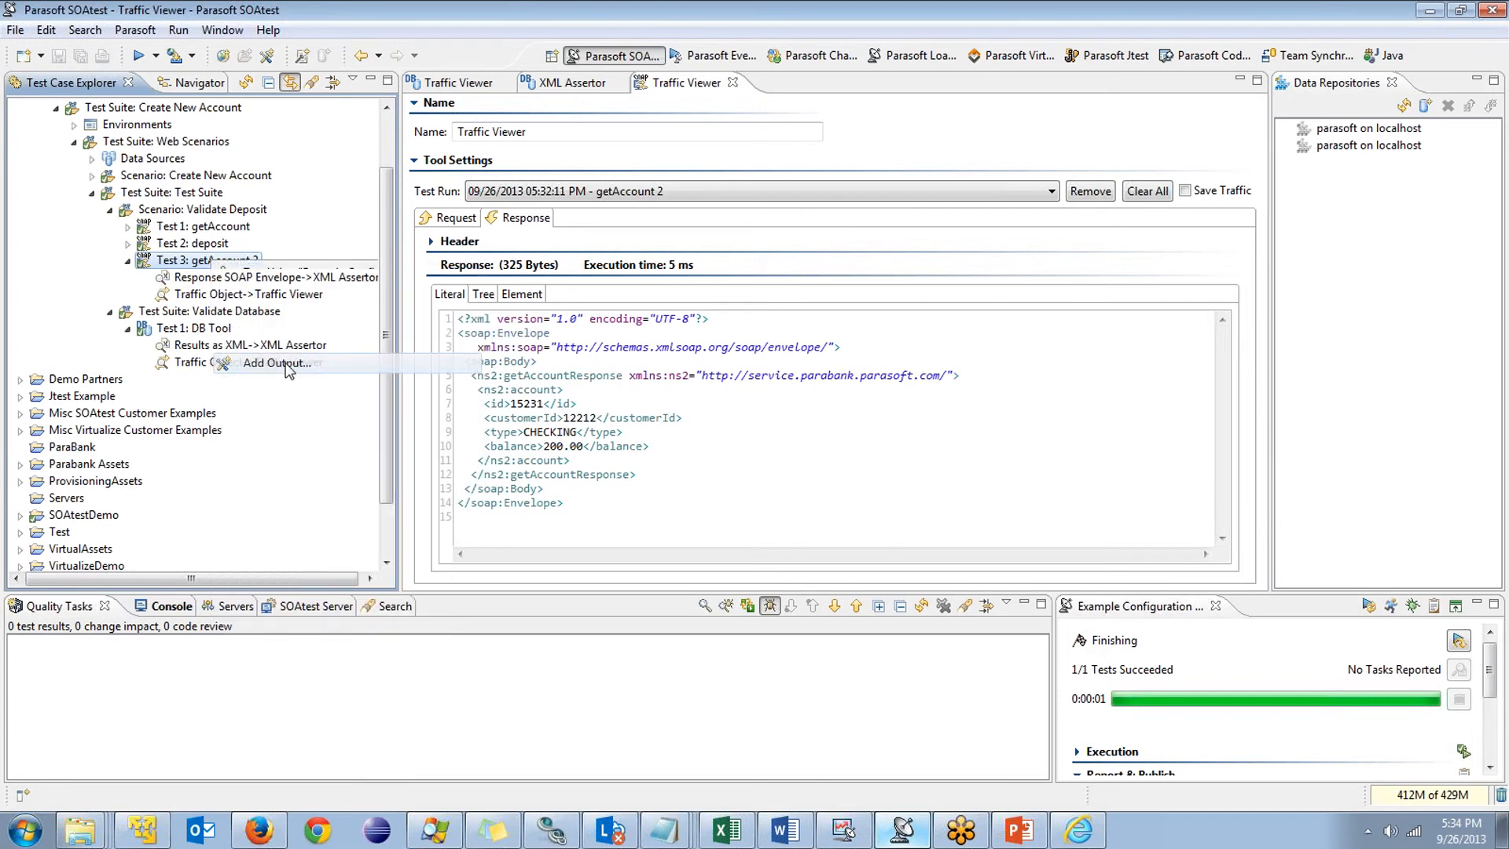
pyautogui.click(596, 152)
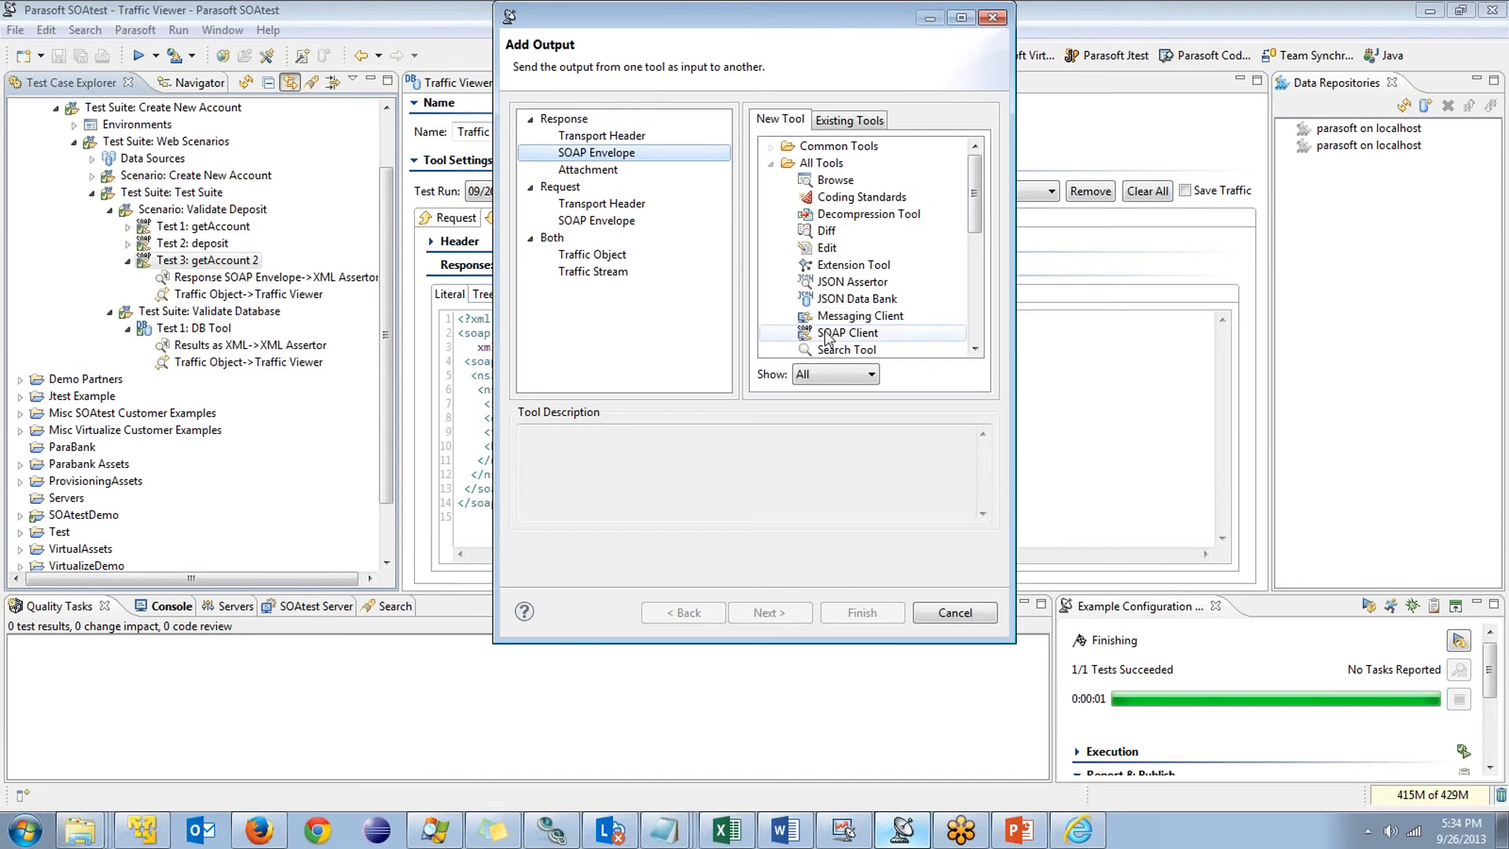
pyautogui.click(859, 316)
pyautogui.scroll(-5, 860, 325)
pyautogui.click(851, 231)
# Extract the balance element into a custom data source column named NewBalance, then save and close all editors
pyautogui.click(561, 341)
pyautogui.click(623, 541)
pyautogui.doubleClick(1108, 224)
pyautogui.click(510, 97)
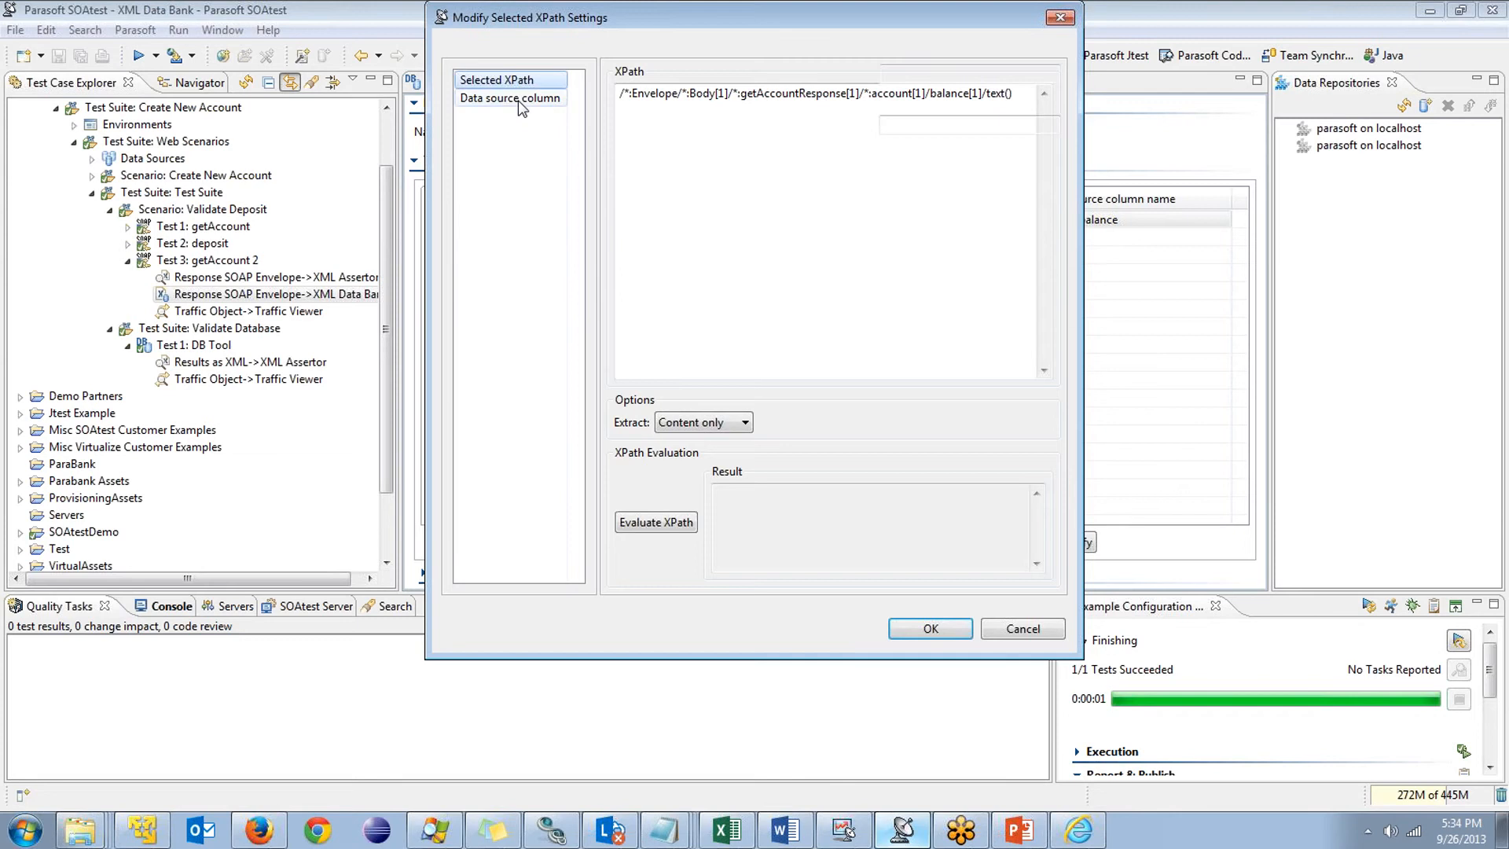
pyautogui.press('Tab')
pyautogui.write('NewB')
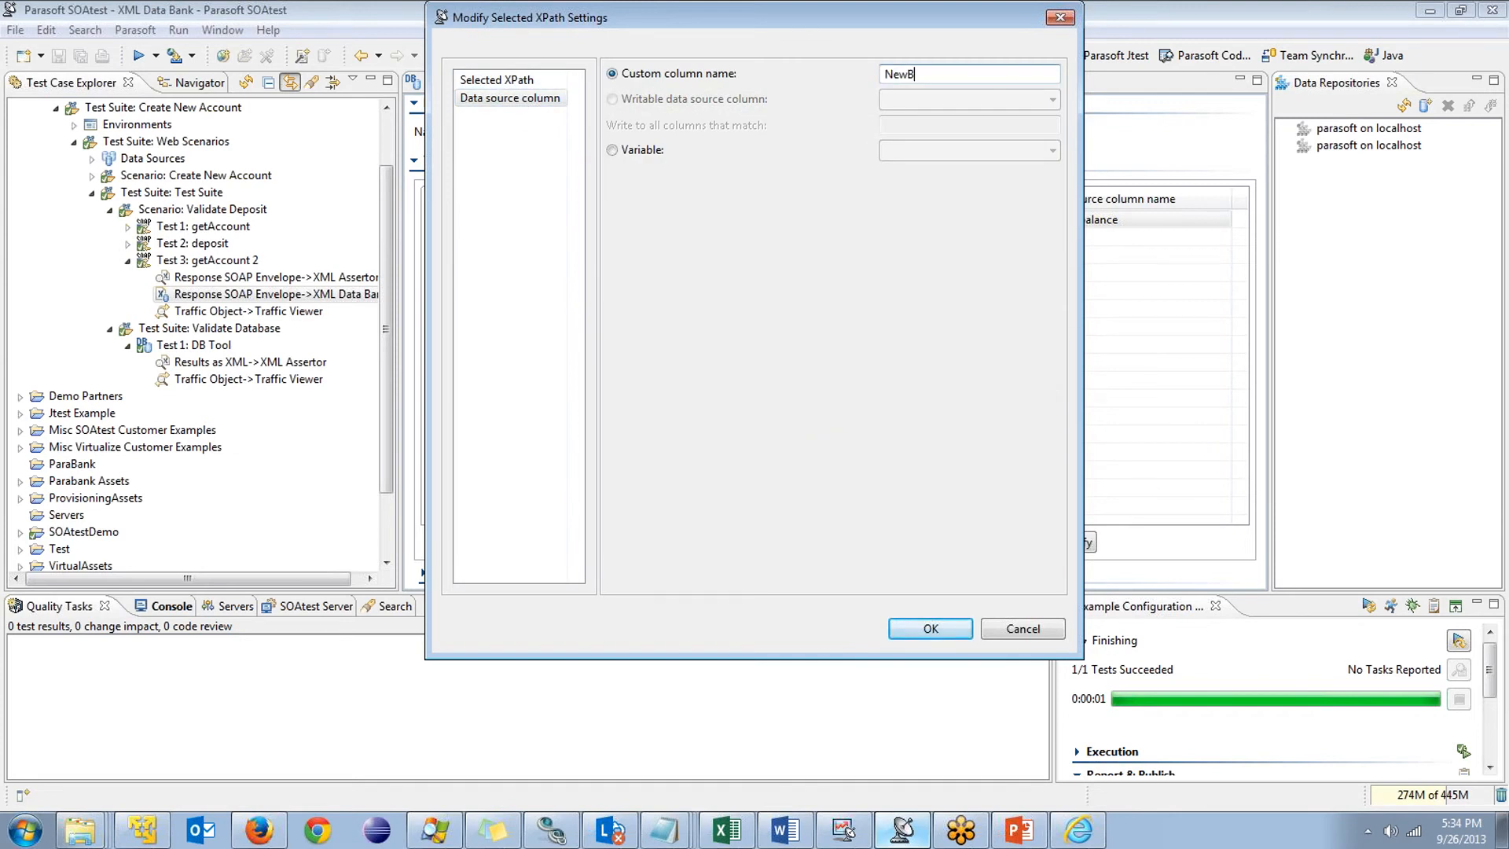
pyautogui.write('alance')
pyautogui.press('Return')
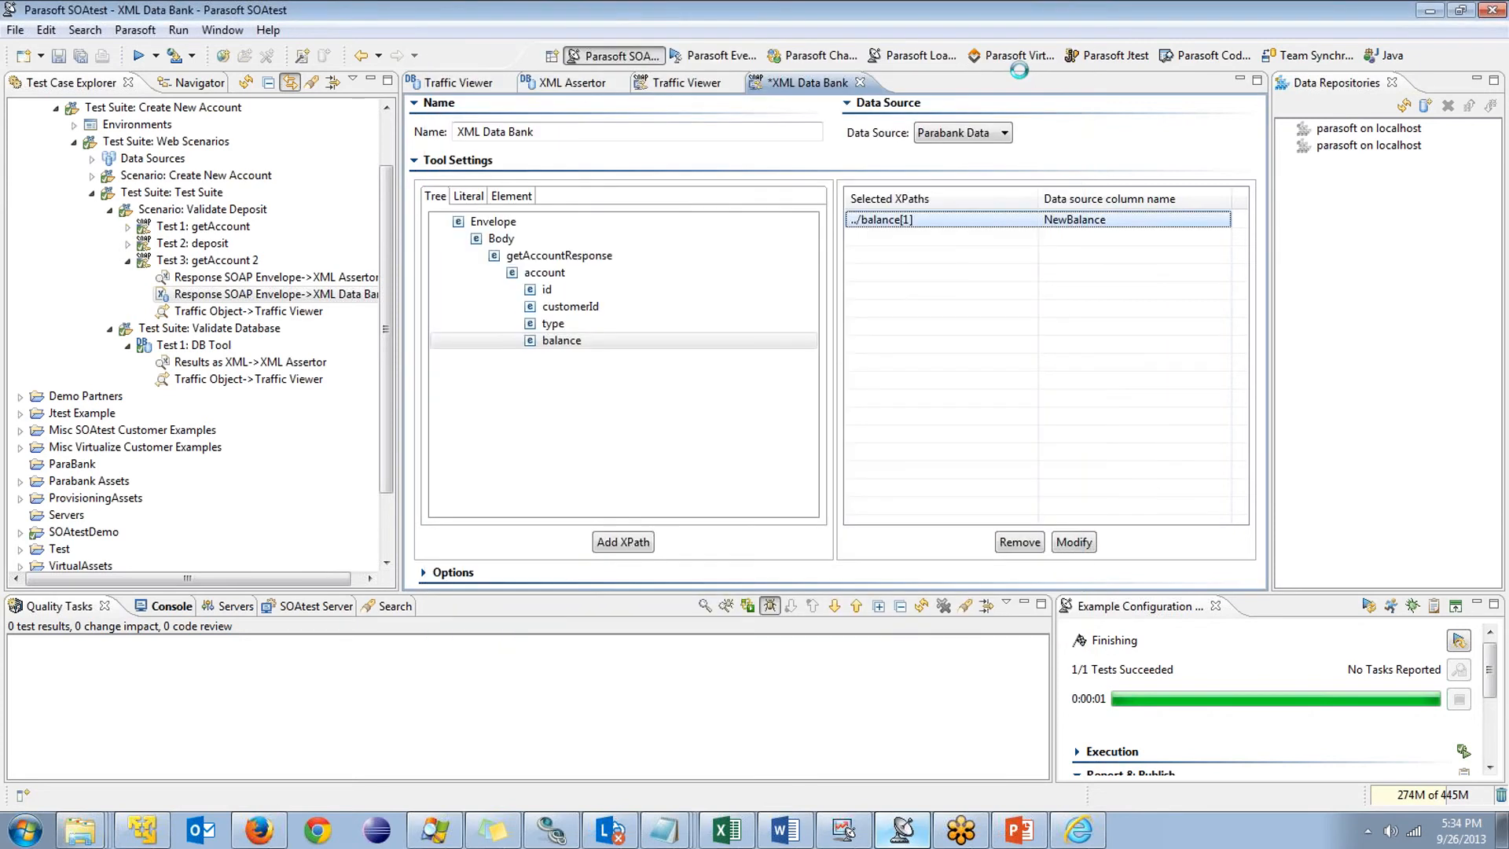
pyautogui.hotkey('ctrl', 's')
pyautogui.hotkey('ctrl', 'shift', 'w')
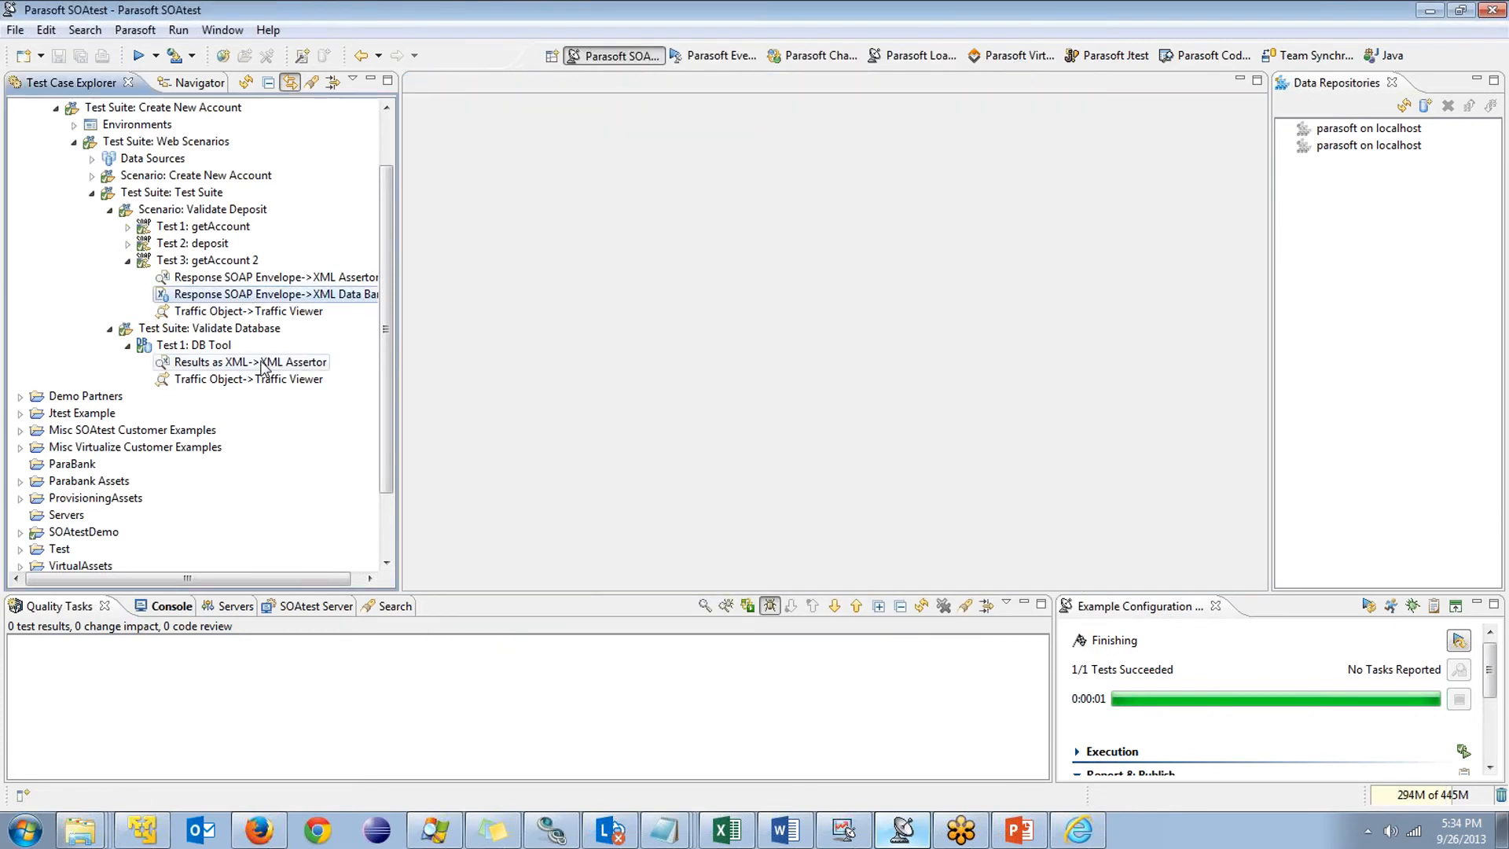
# Parameterize the expected value of the Validate Balance in Database assertion with NewBalance, then save and close the XML Assertor
pyautogui.click(258, 364)
pyautogui.doubleClick(261, 364)
pyautogui.click(520, 194)
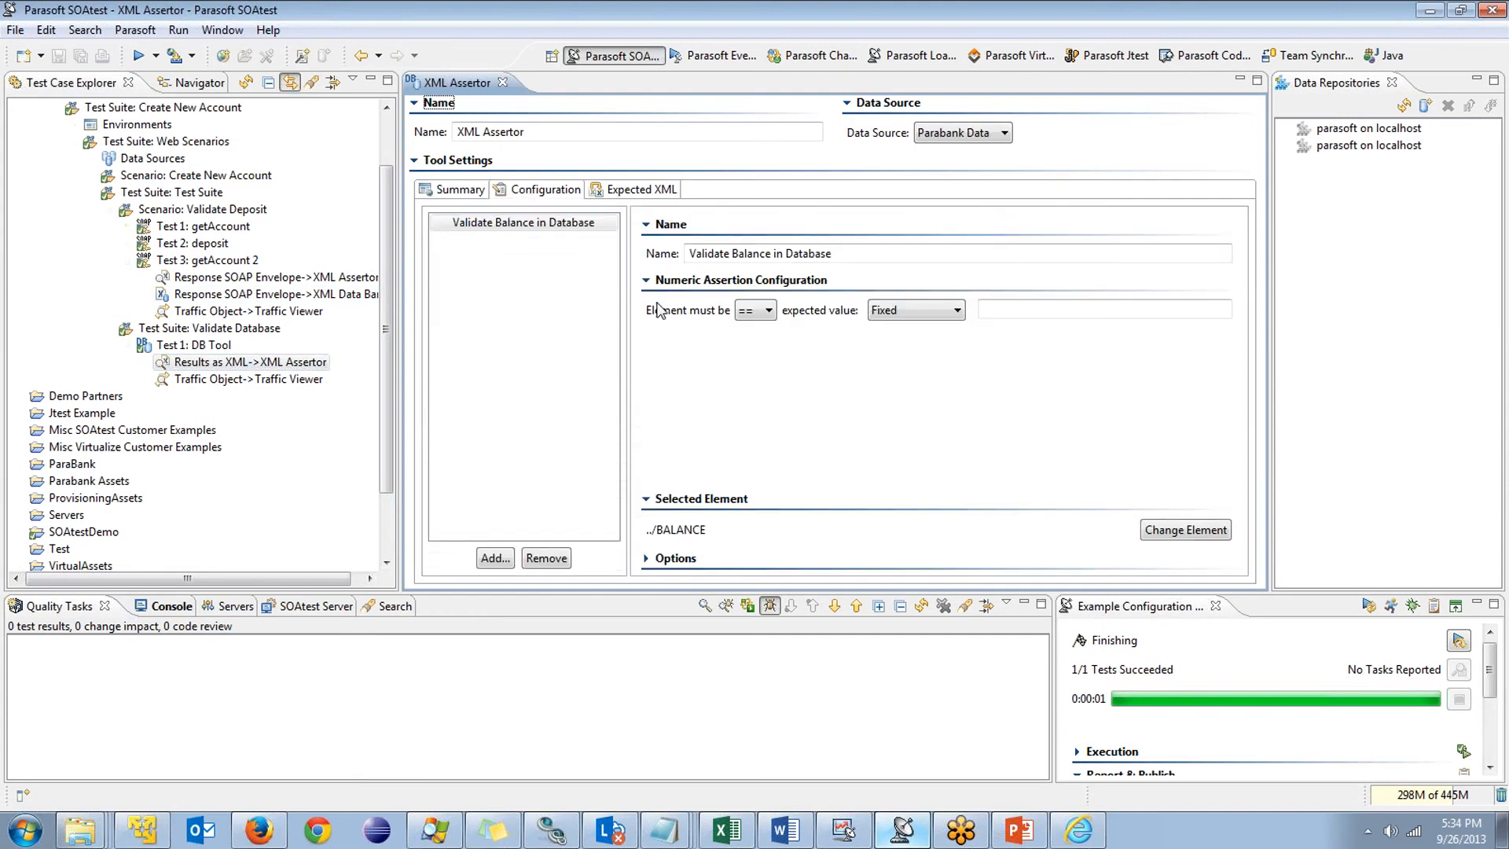
pyautogui.click(916, 310)
pyautogui.click(913, 342)
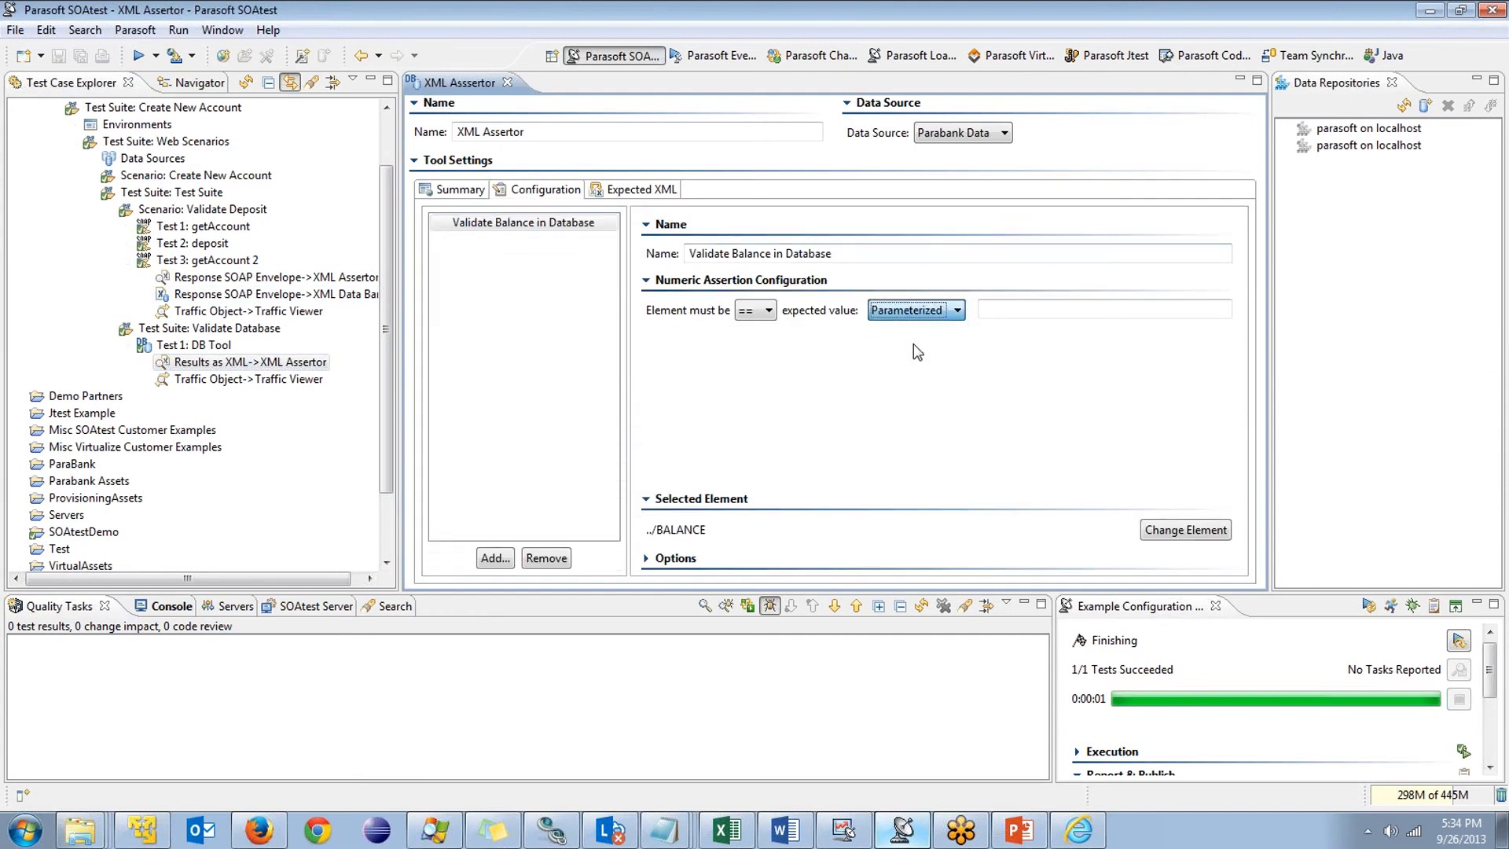
pyautogui.doubleClick(1037, 309)
pyautogui.write('new')
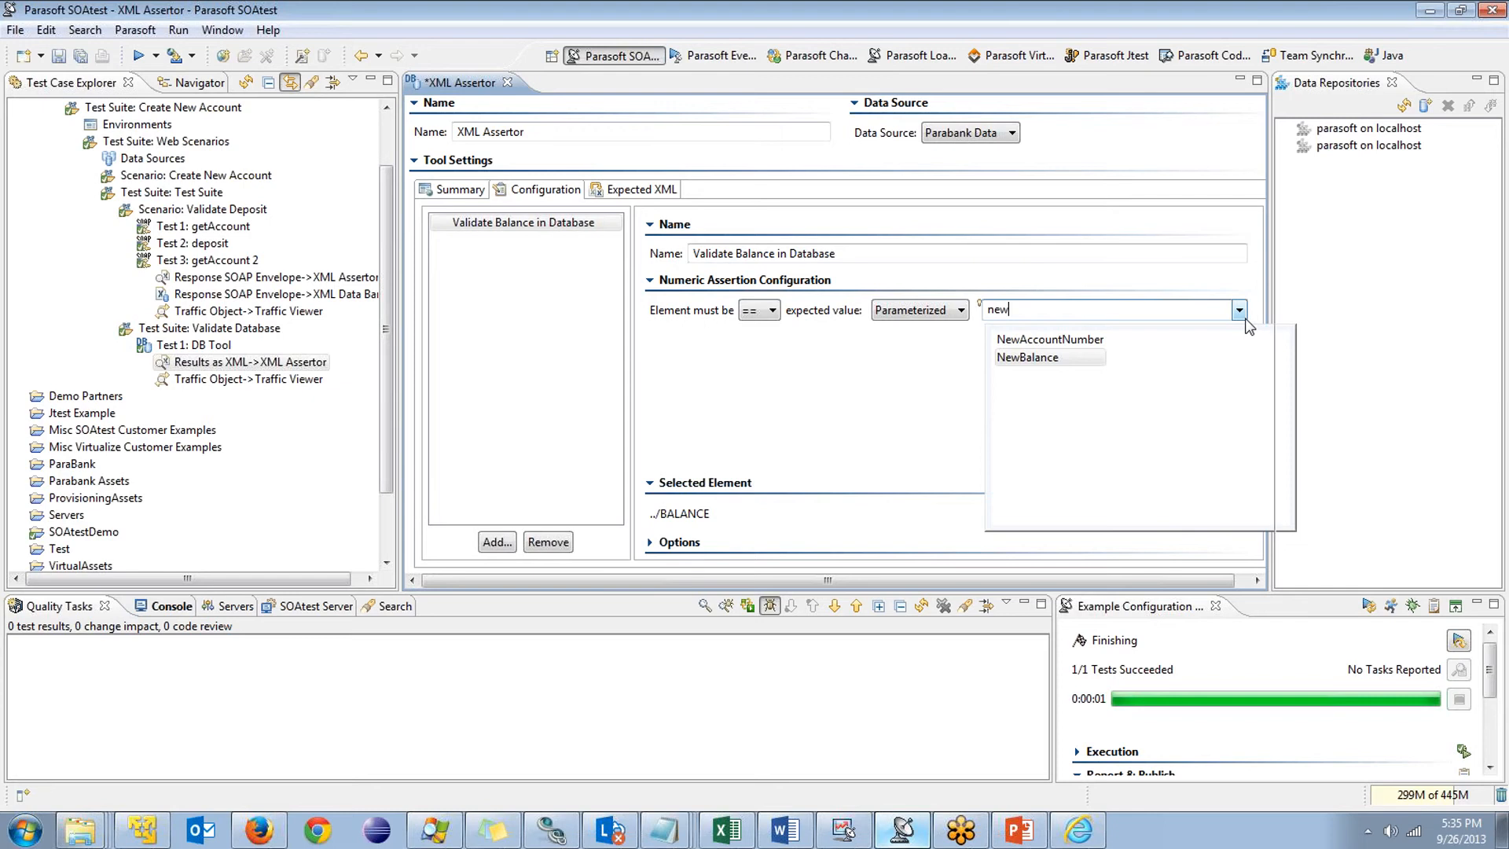
pyautogui.press('Return')
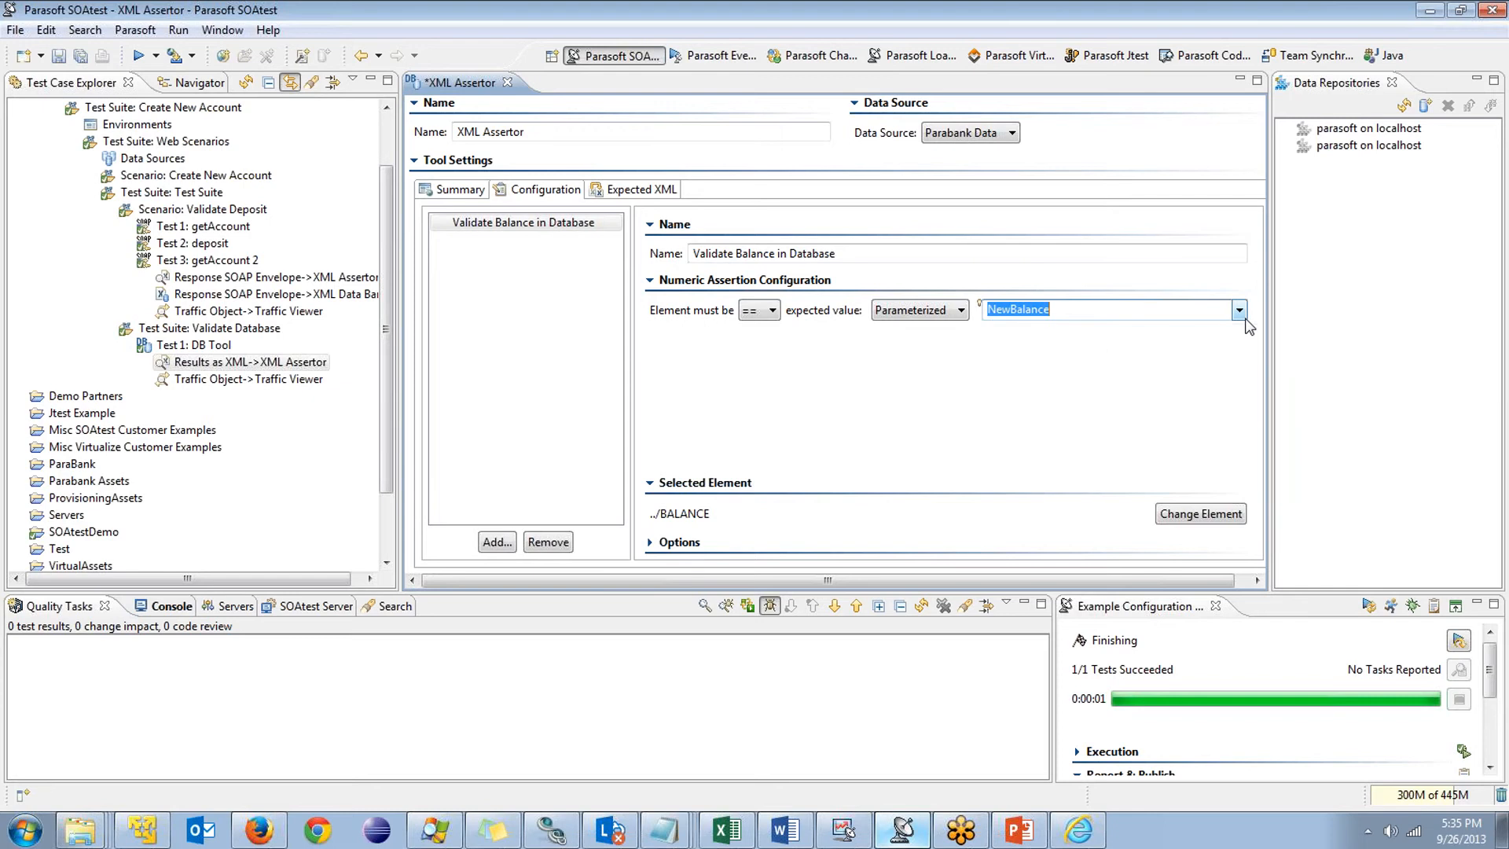
pyautogui.hotkey('ctrl', 's')
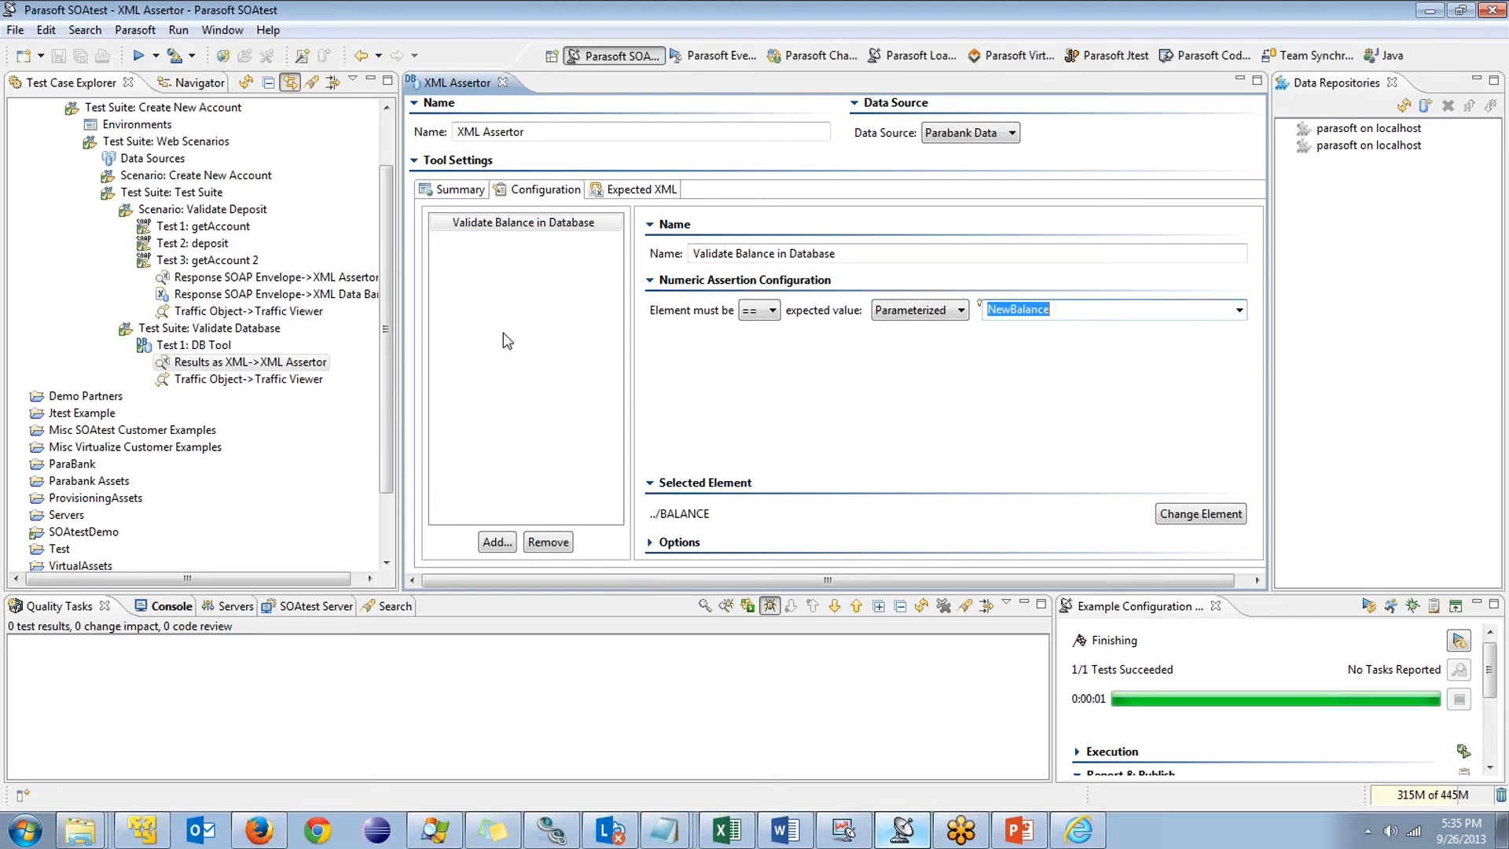
pyautogui.hotkey('ctrl', 'w')
# Collapse the validation tests and rerun the whole Web Scenarios test suite, returning from the browser to SOAtest
pyautogui.click(128, 261)
pyautogui.click(128, 295)
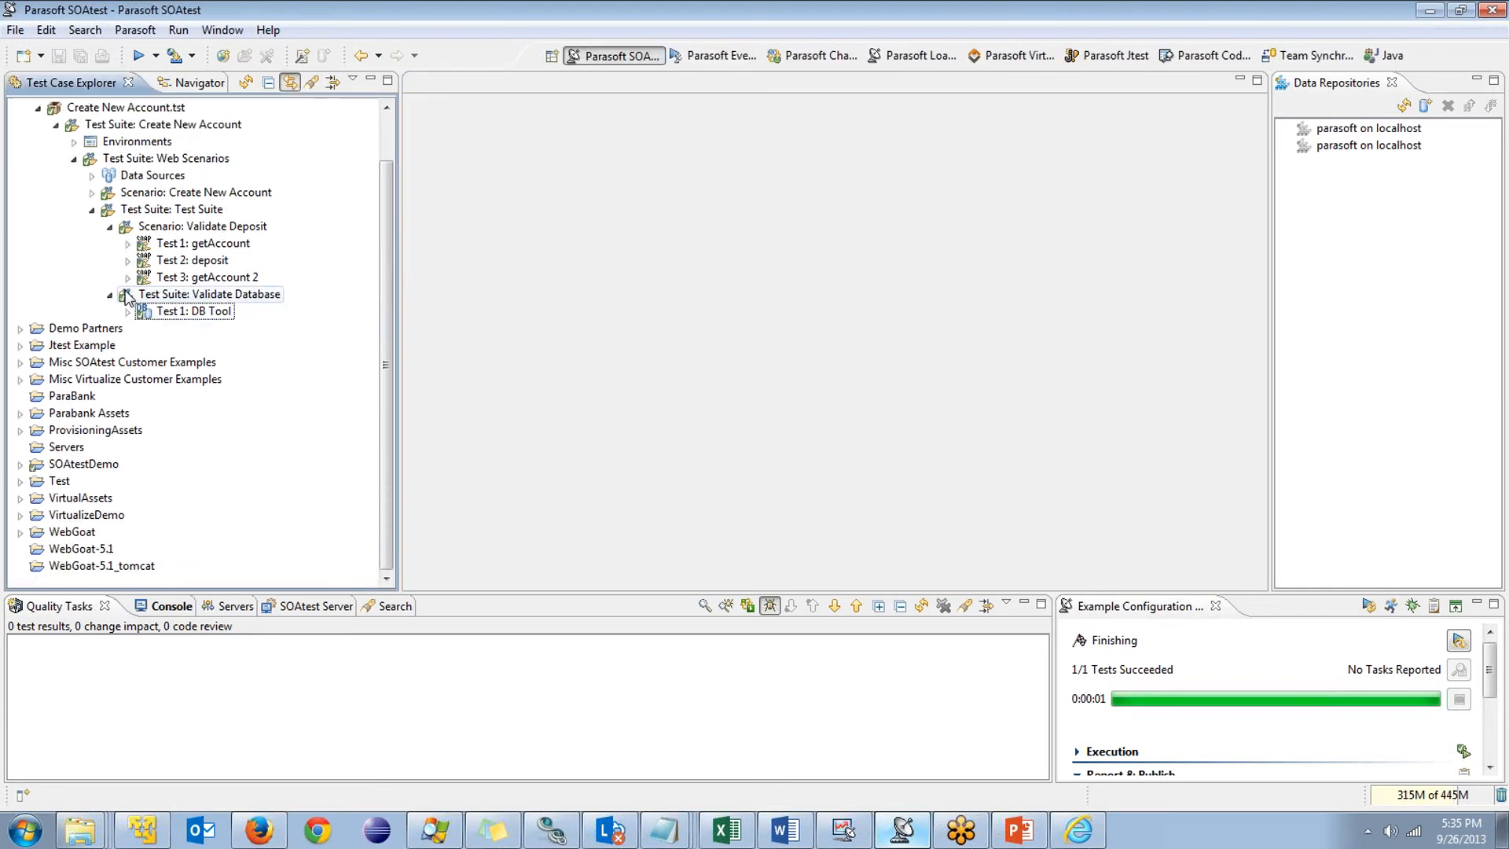
pyautogui.click(111, 228)
pyautogui.click(157, 210)
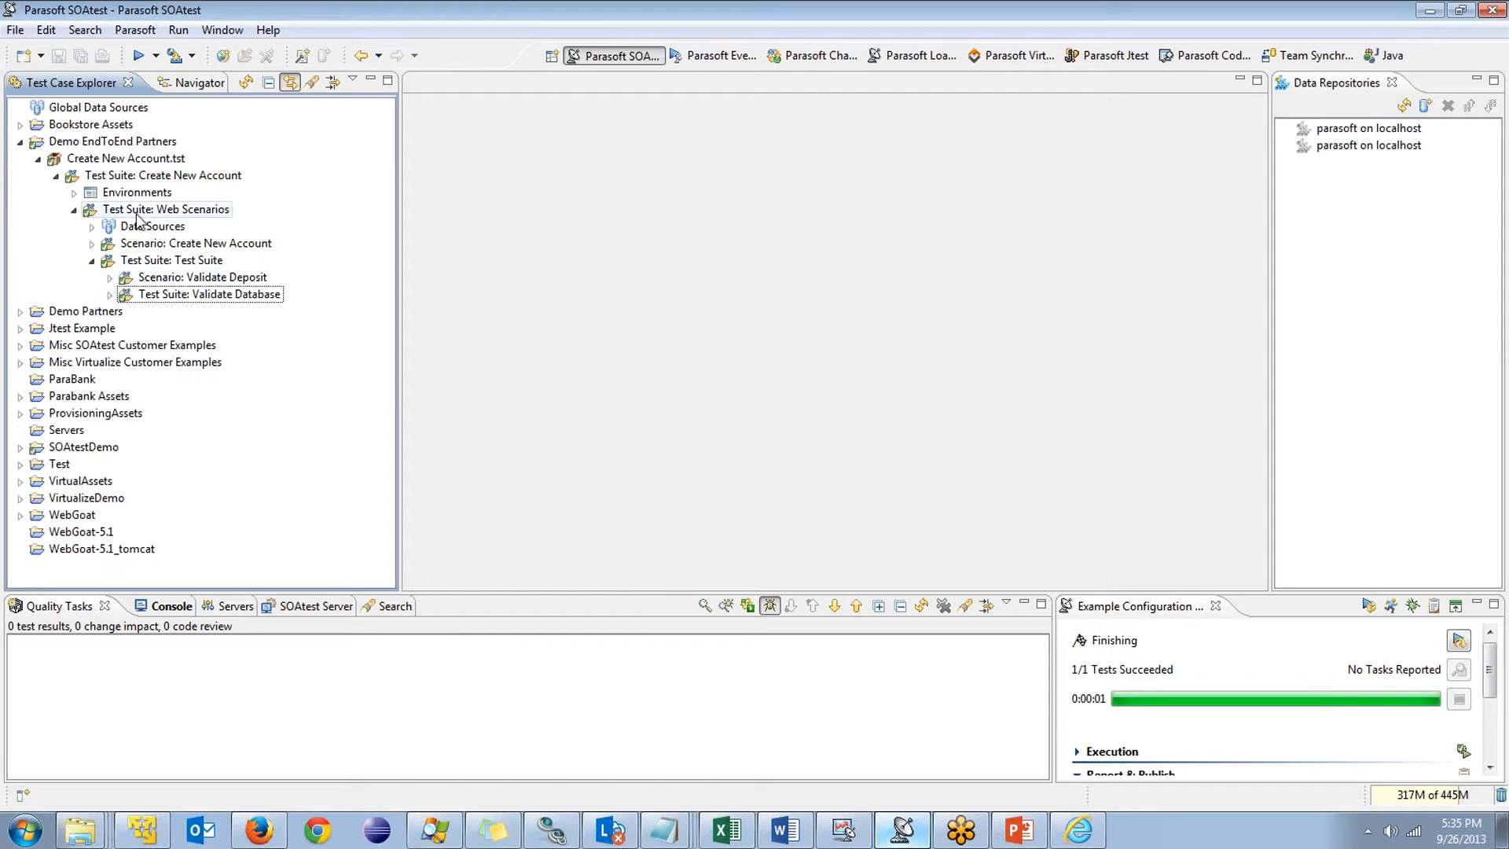
pyautogui.click(138, 55)
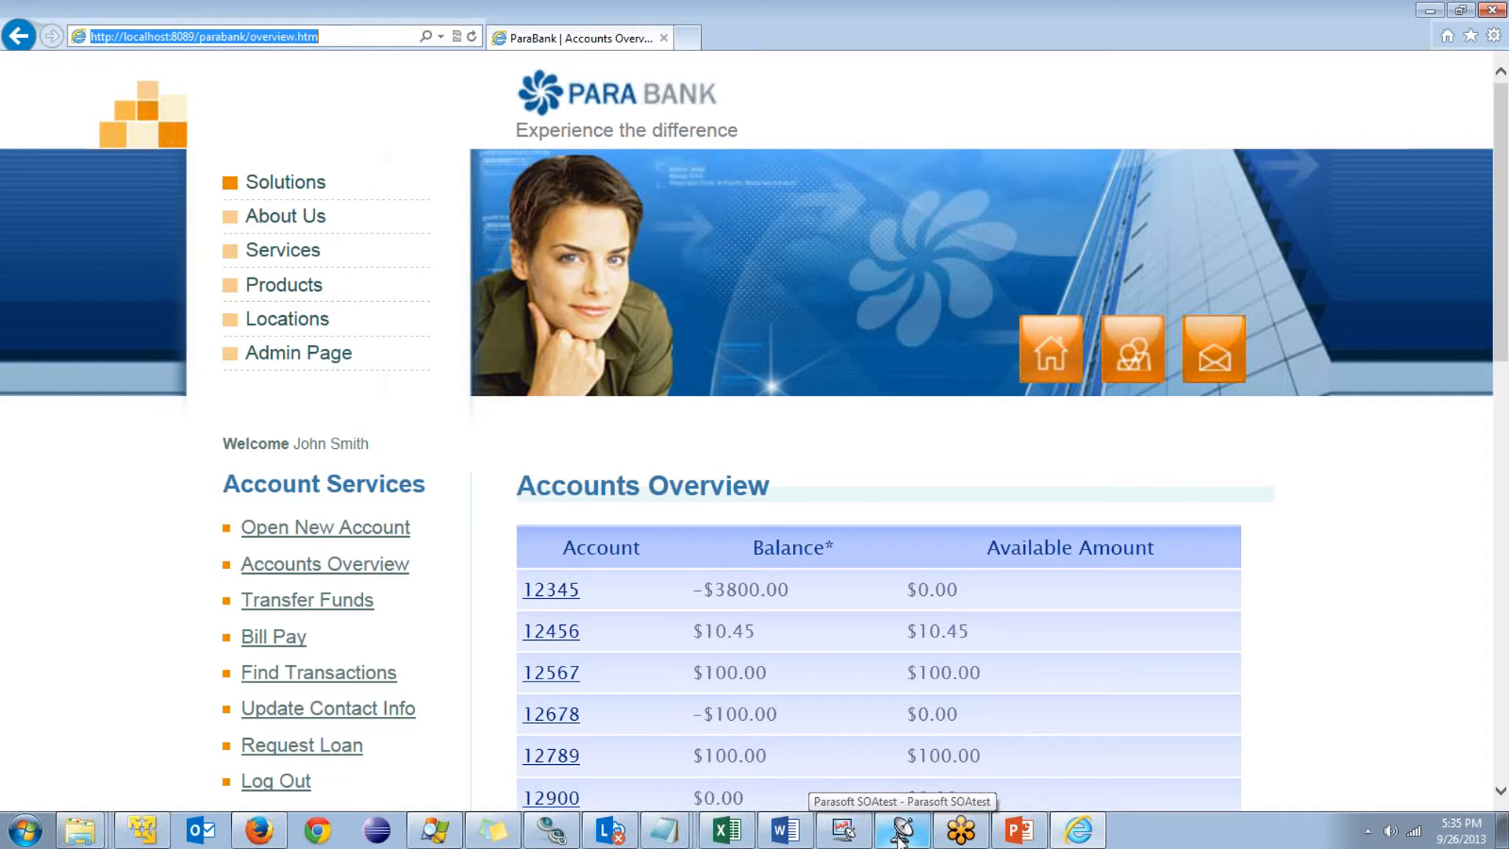
pyautogui.click(902, 838)
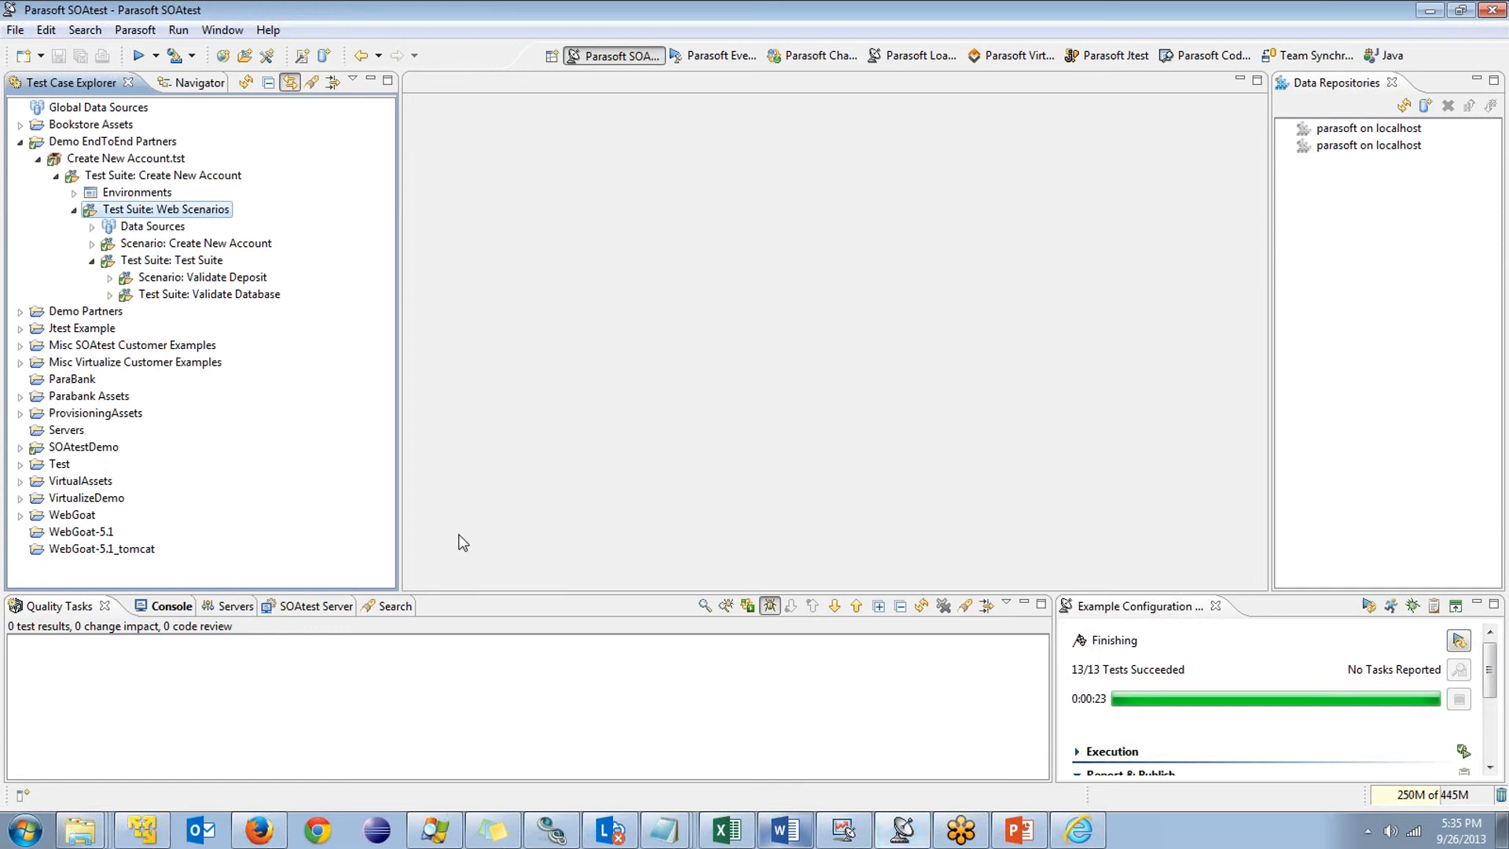
# Collapse the nested validation test suite and close the Create New Account.tst file
pyautogui.click(93, 261)
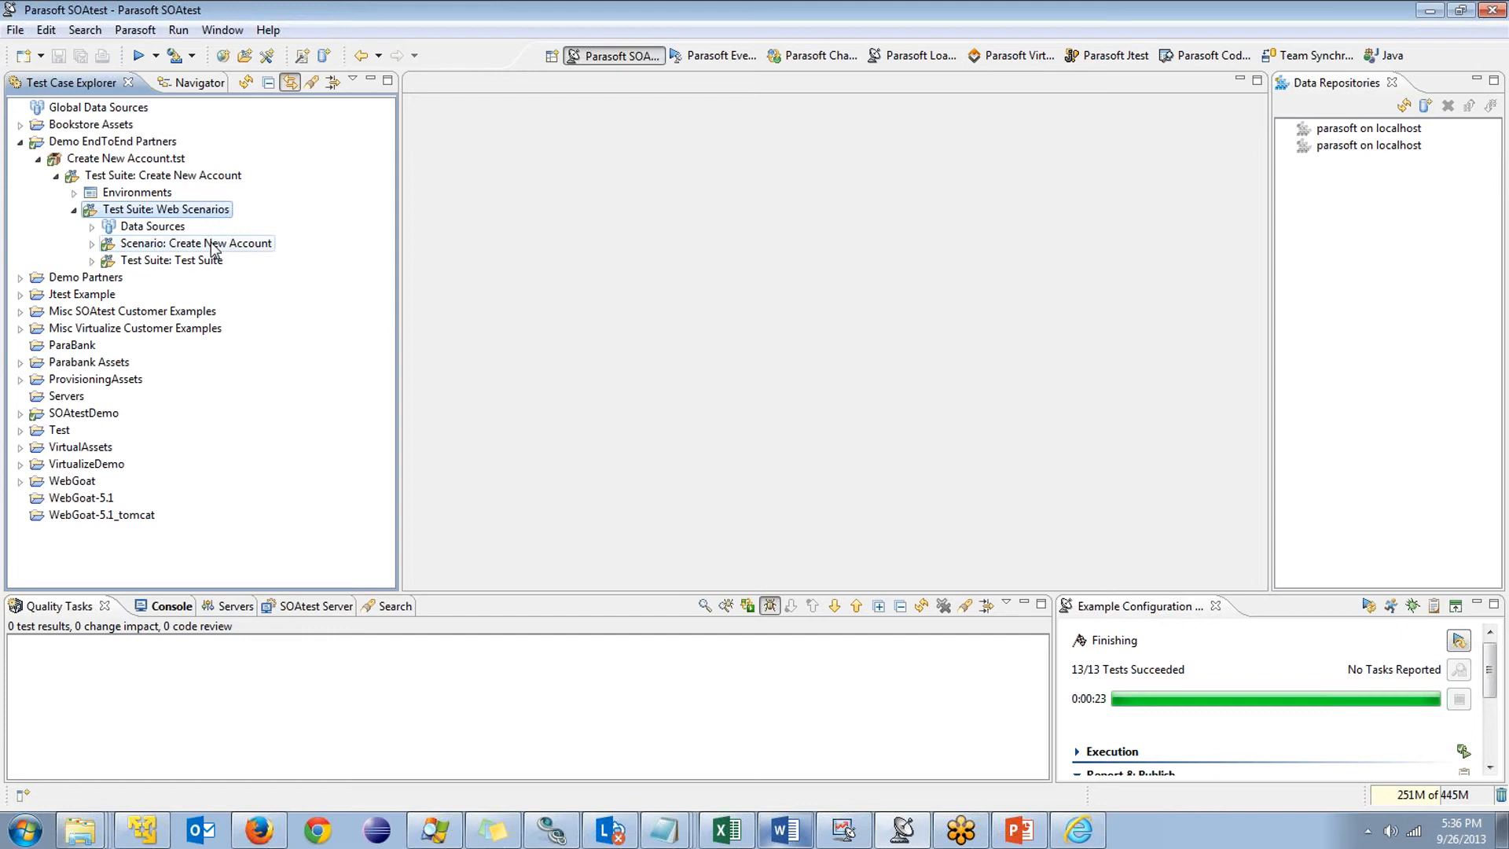
pyautogui.moveTo(214, 249)
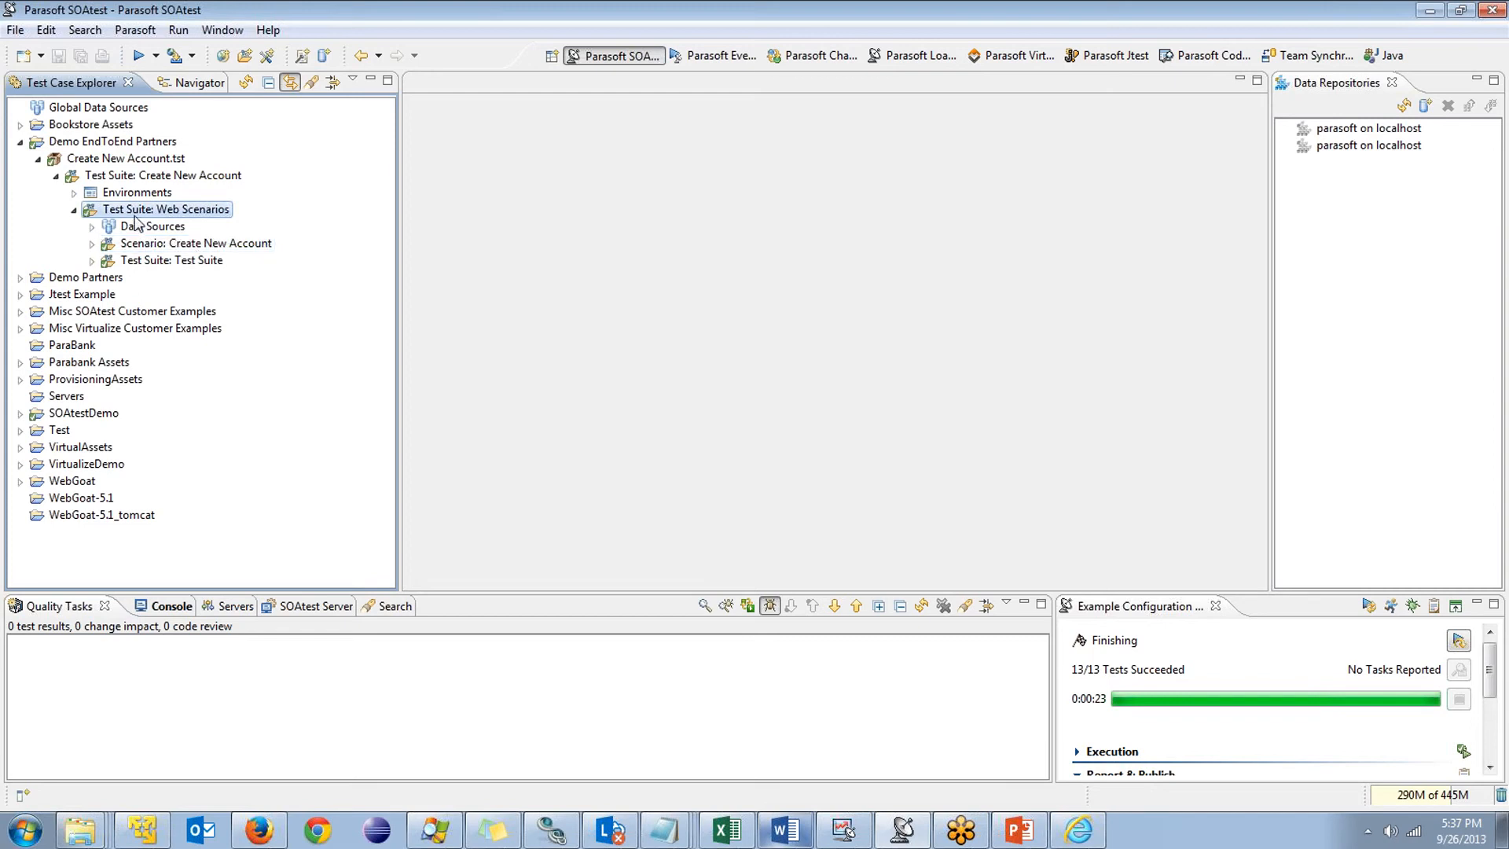
pyautogui.click(95, 160)
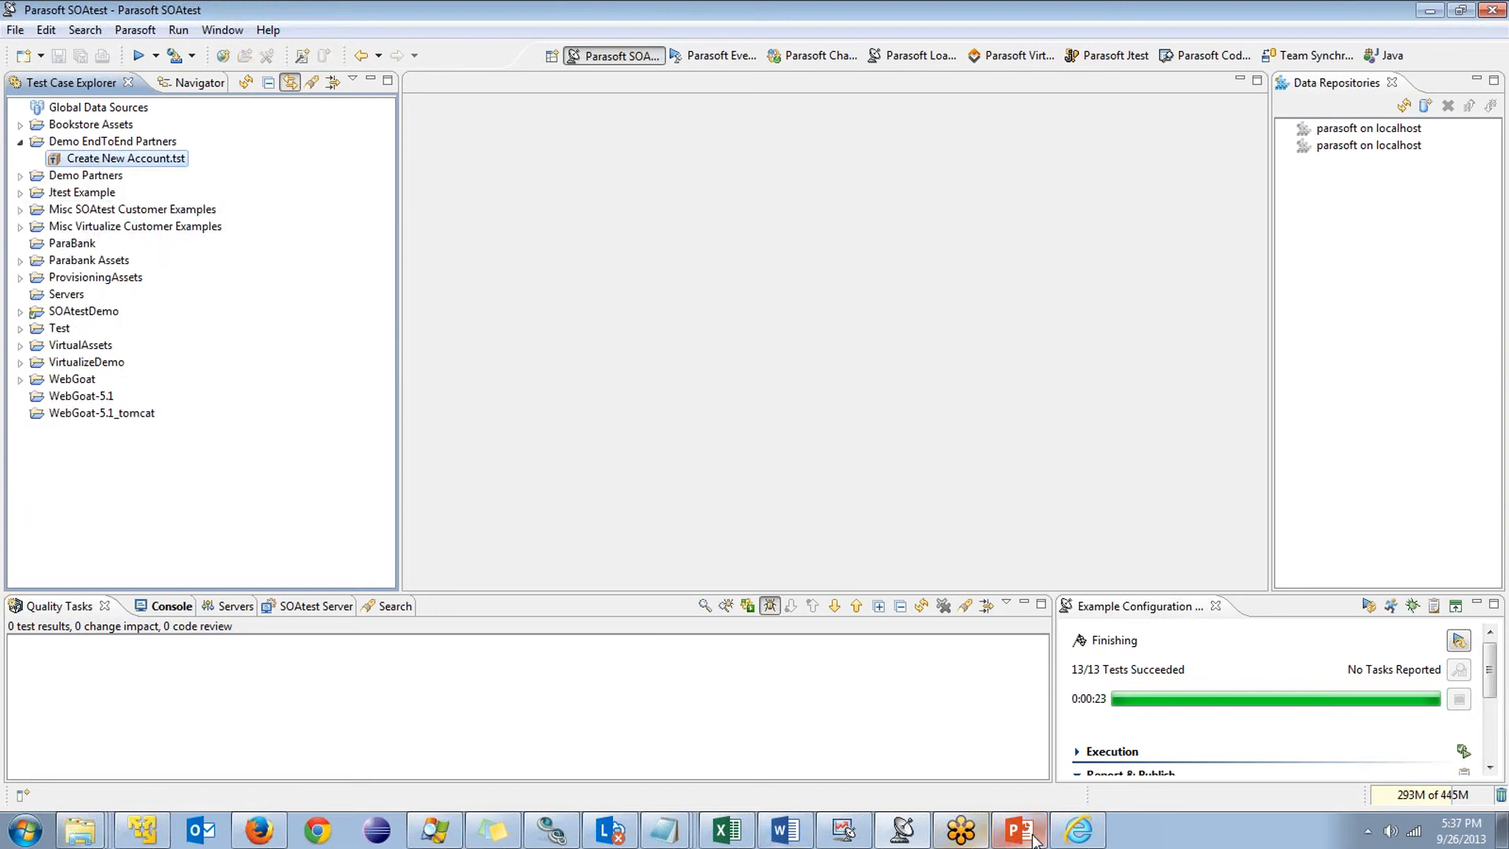
# Switch to Parasoft Load Test and start a new load test project driven by a SOAtest project
pyautogui.click(835, 830)
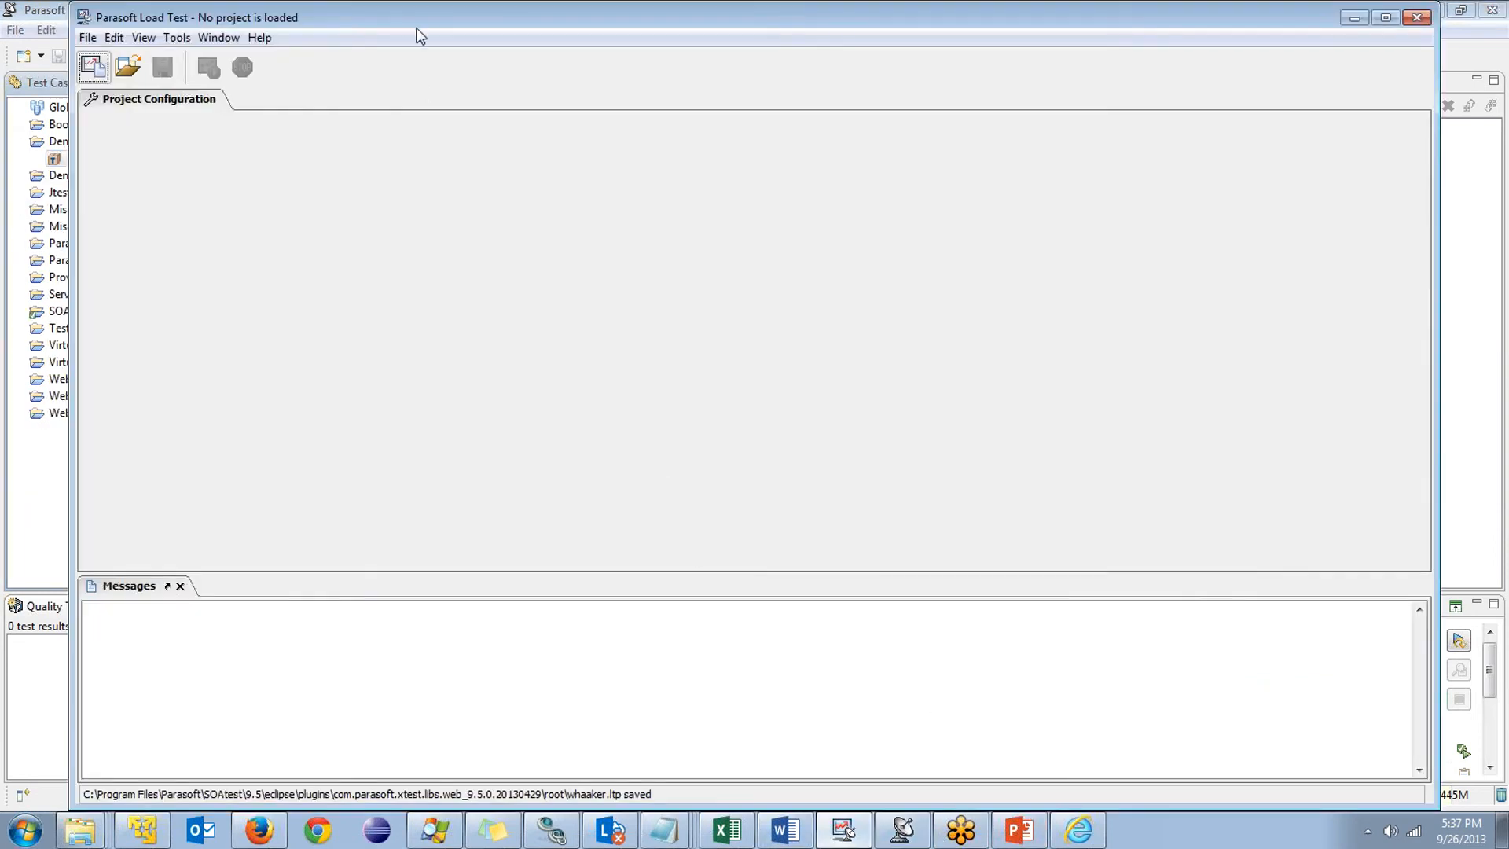
pyautogui.click(17, 59)
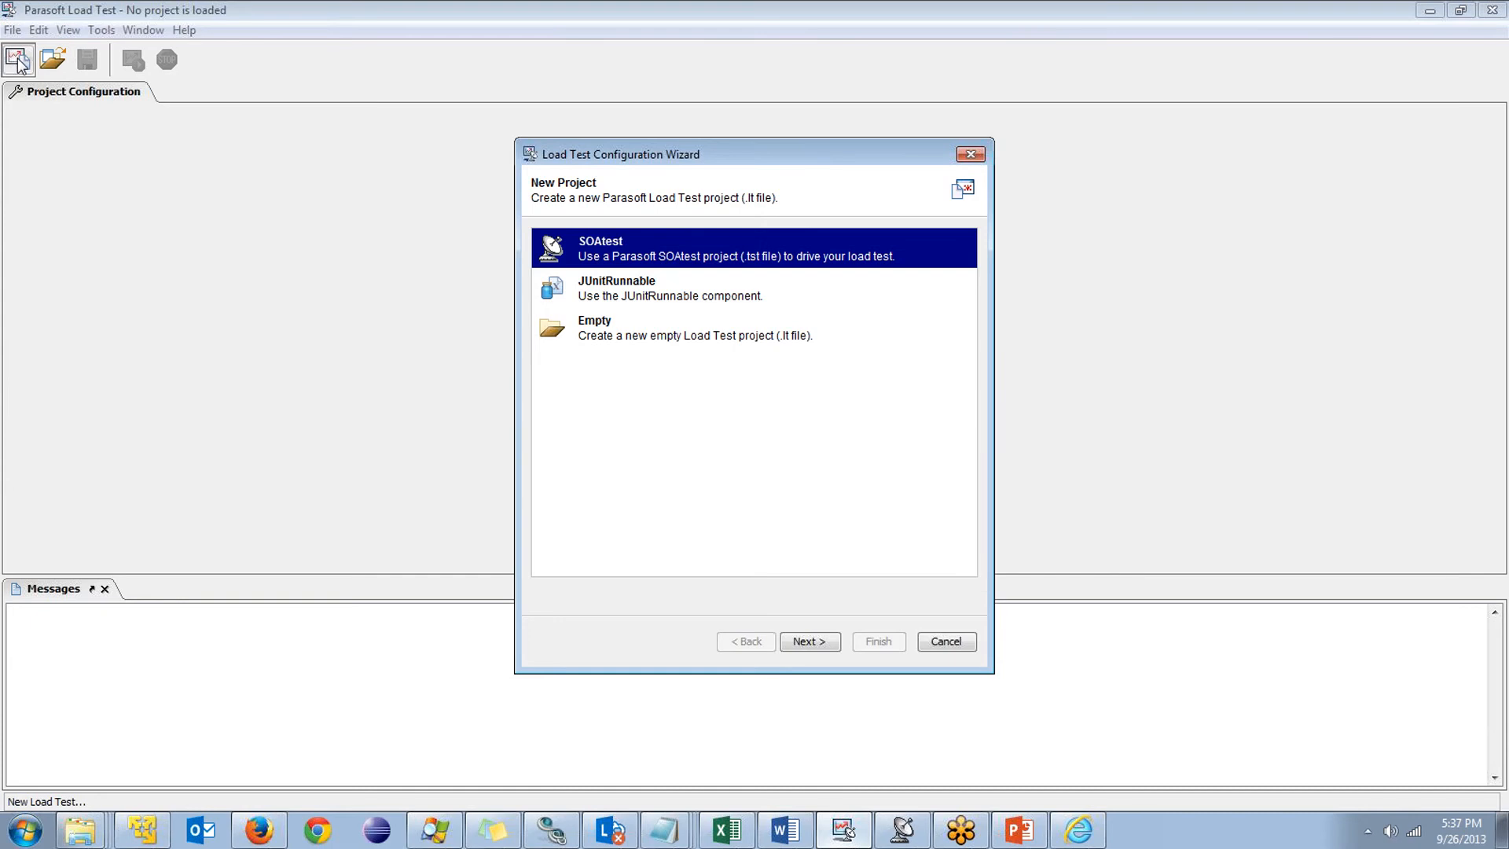
pyautogui.doubleClick(654, 244)
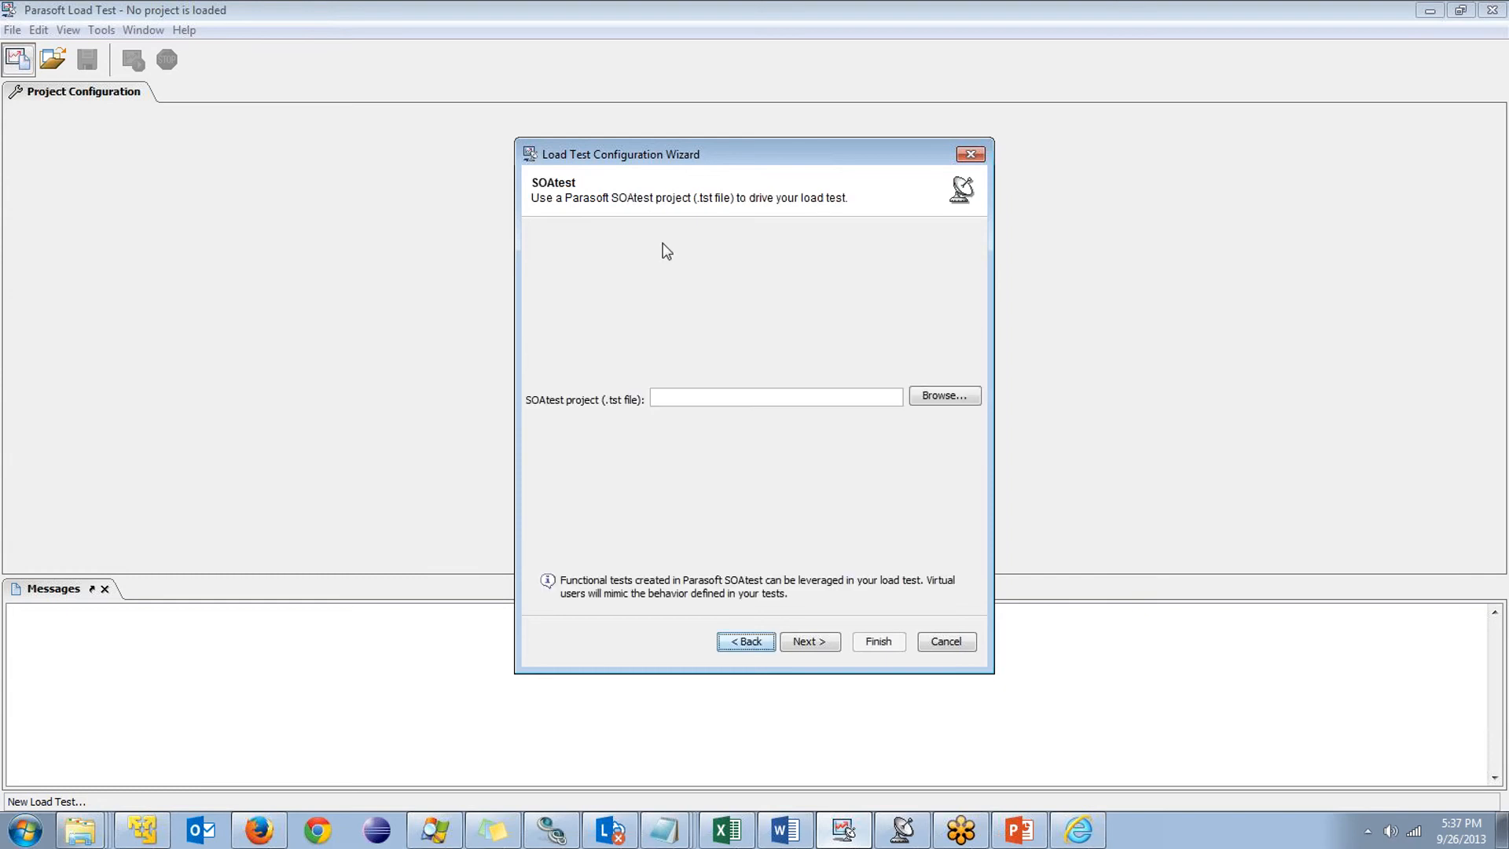
# Choose ParabankLT.tst from the LoadTest folder under SOAtestDemo/tst as the SOAtest project driving the load test
pyautogui.click(707, 397)
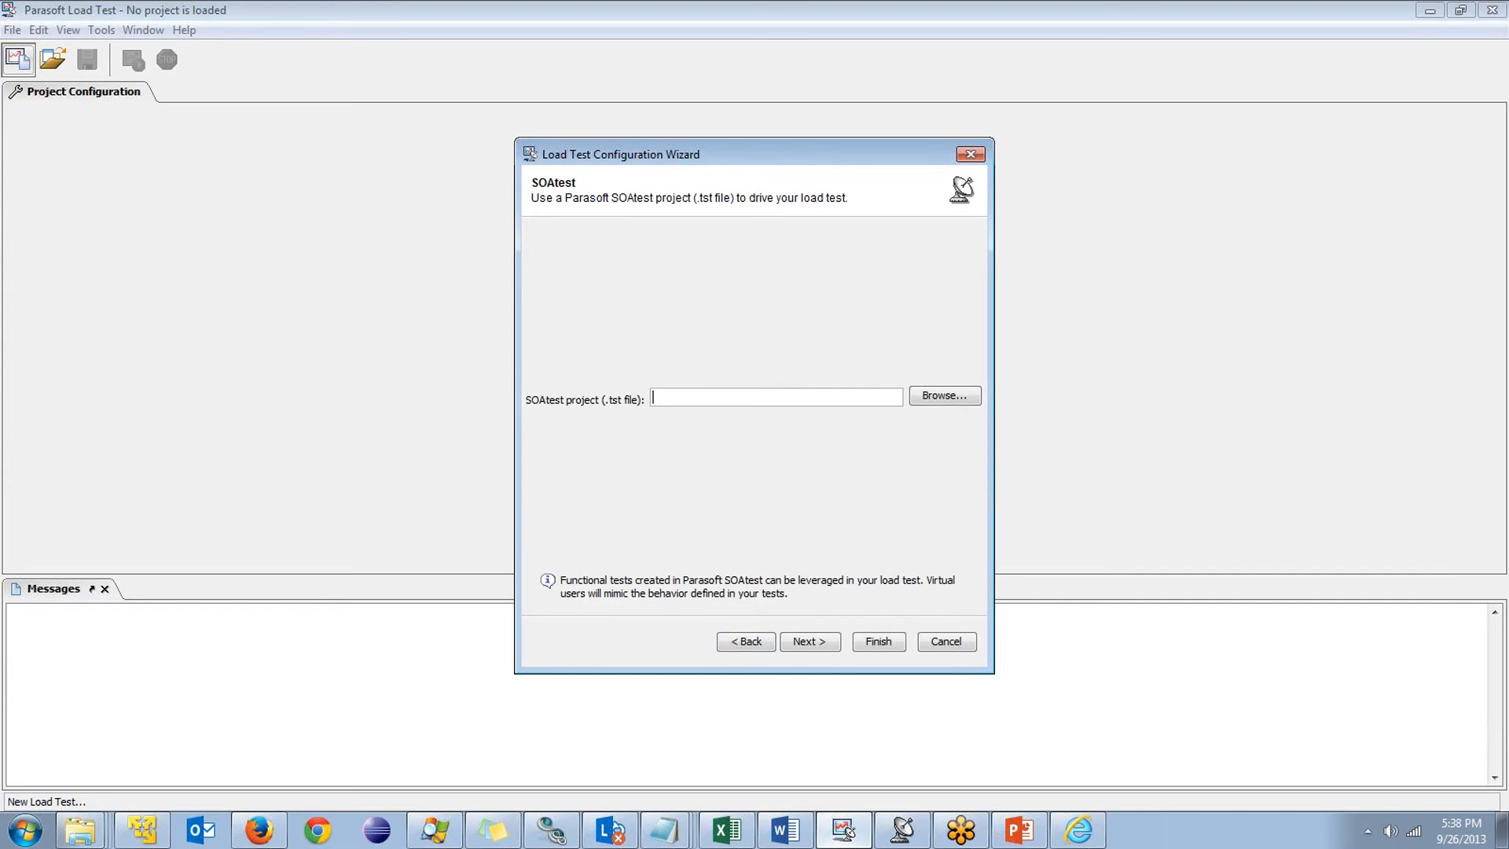
pyautogui.click(931, 399)
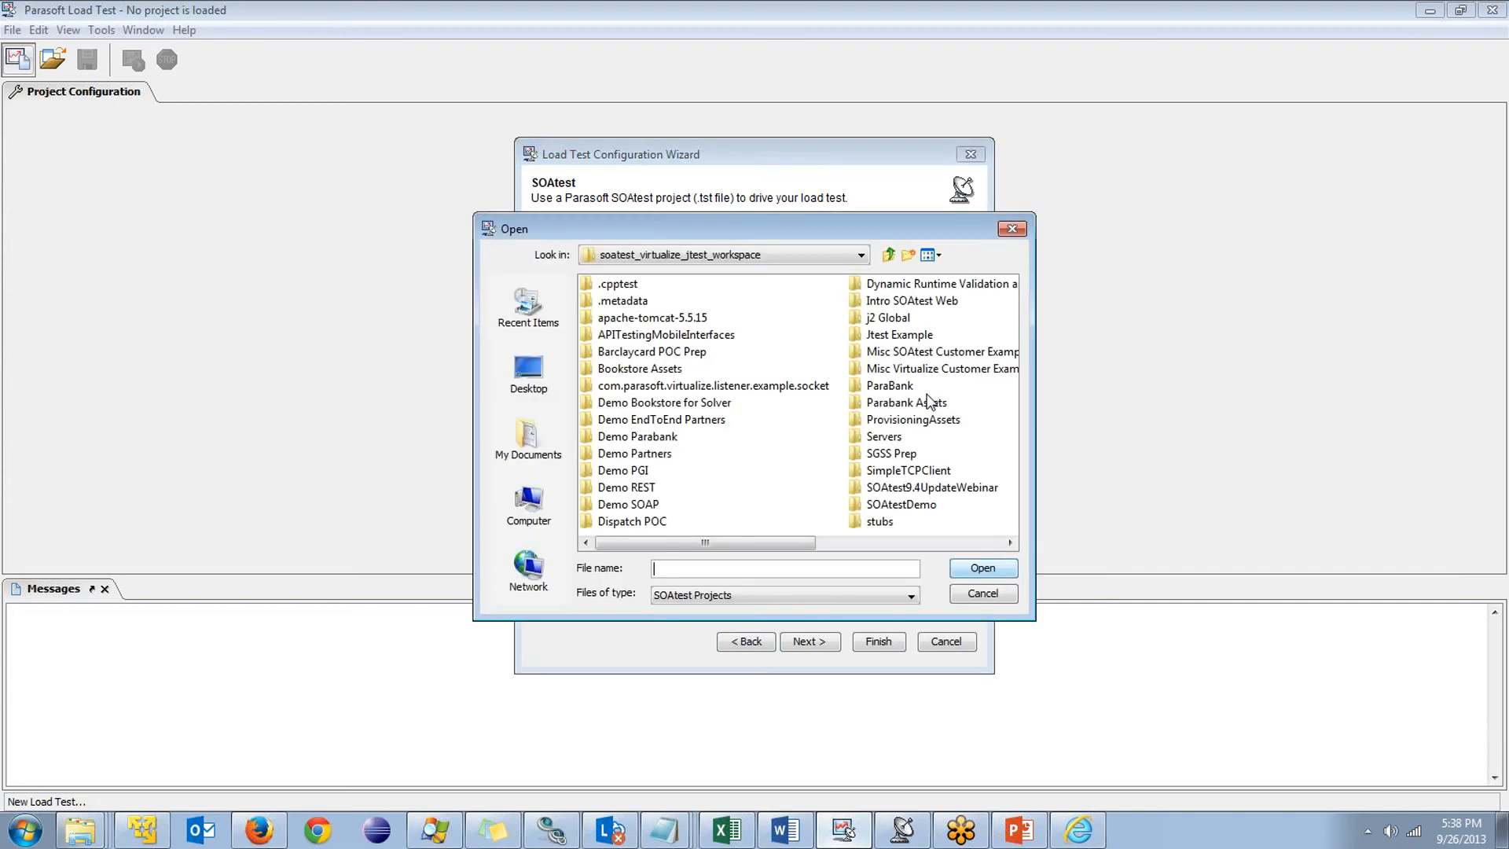
pyautogui.moveTo(738, 542); pyautogui.dragTo(909, 542)
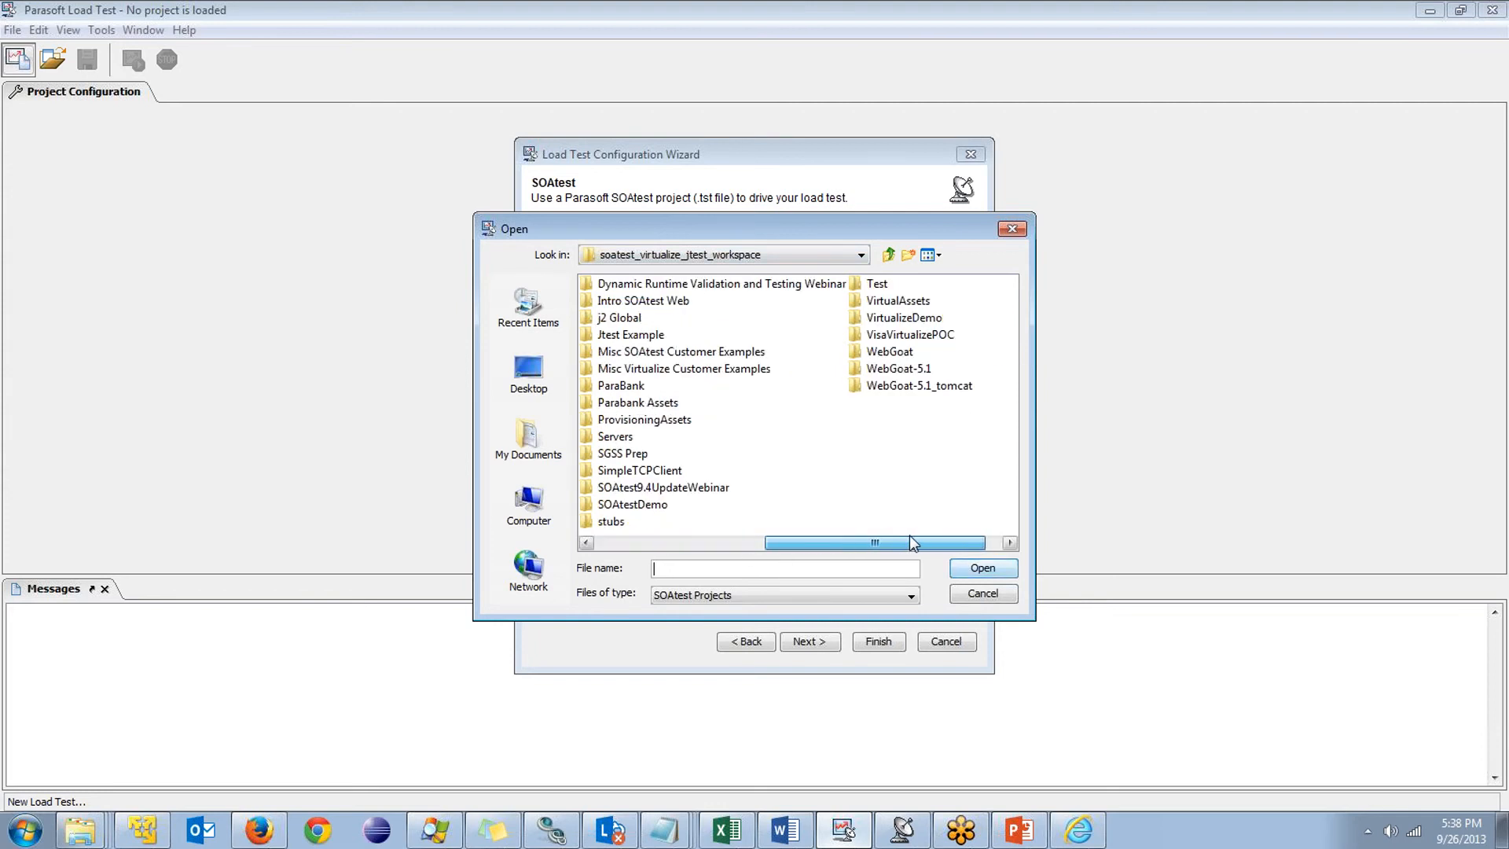
pyautogui.doubleClick(642, 507)
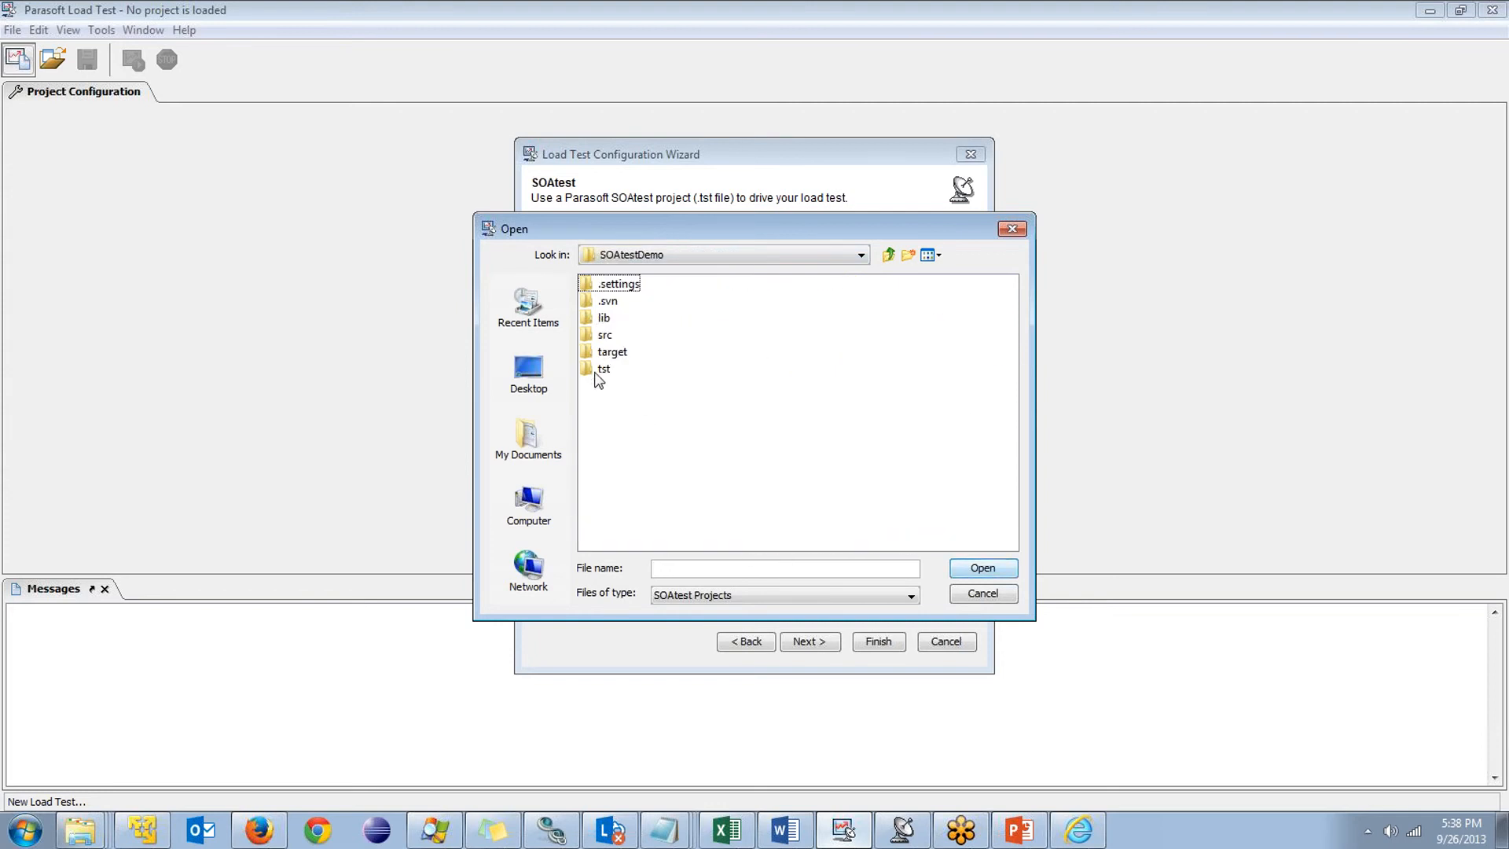
pyautogui.doubleClick(610, 367)
pyautogui.doubleClick(635, 522)
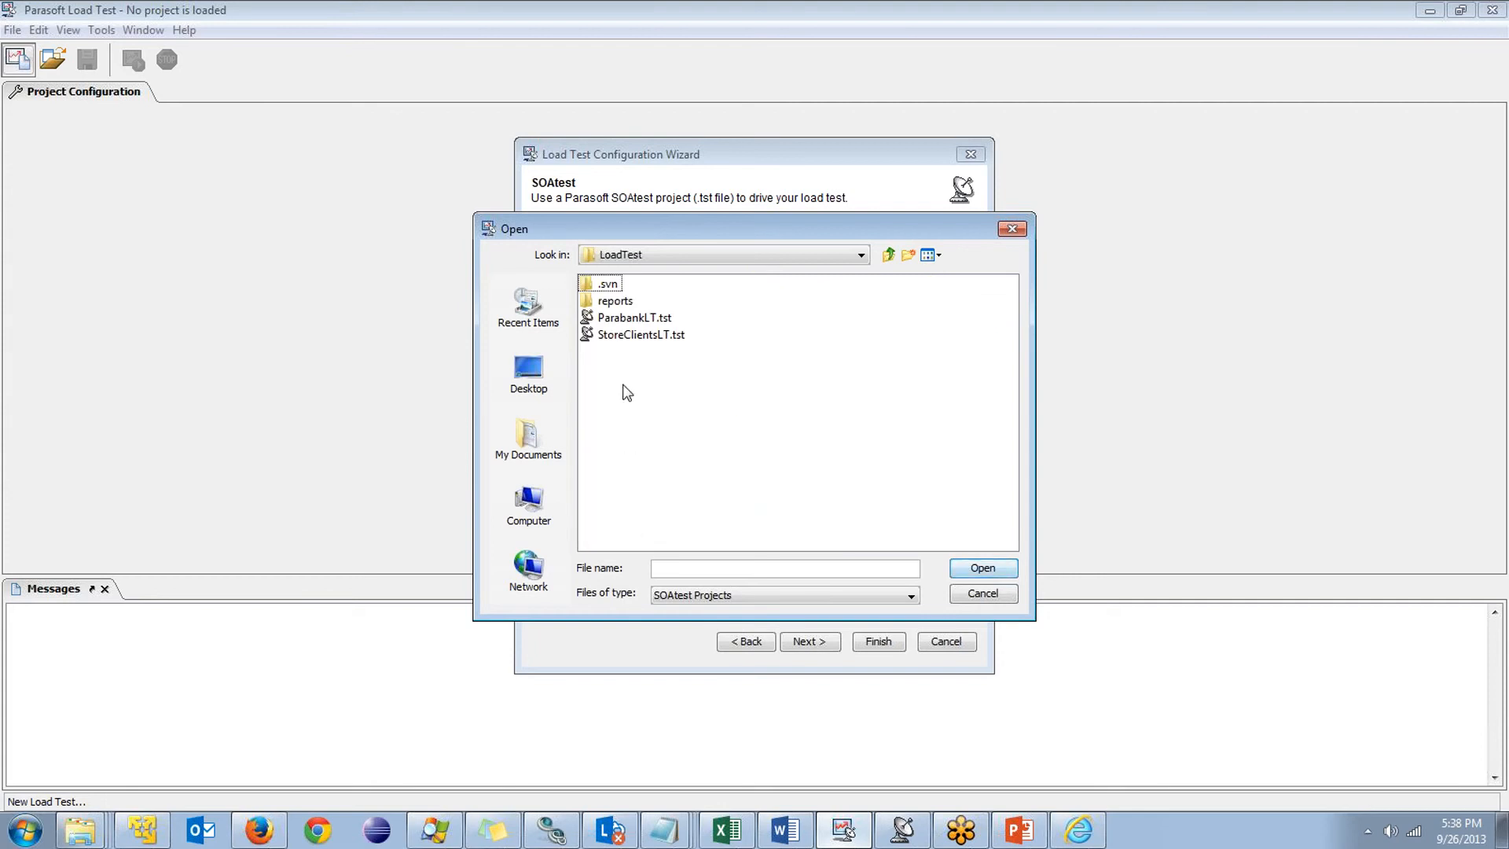
pyautogui.click(614, 322)
pyautogui.doubleClick(615, 321)
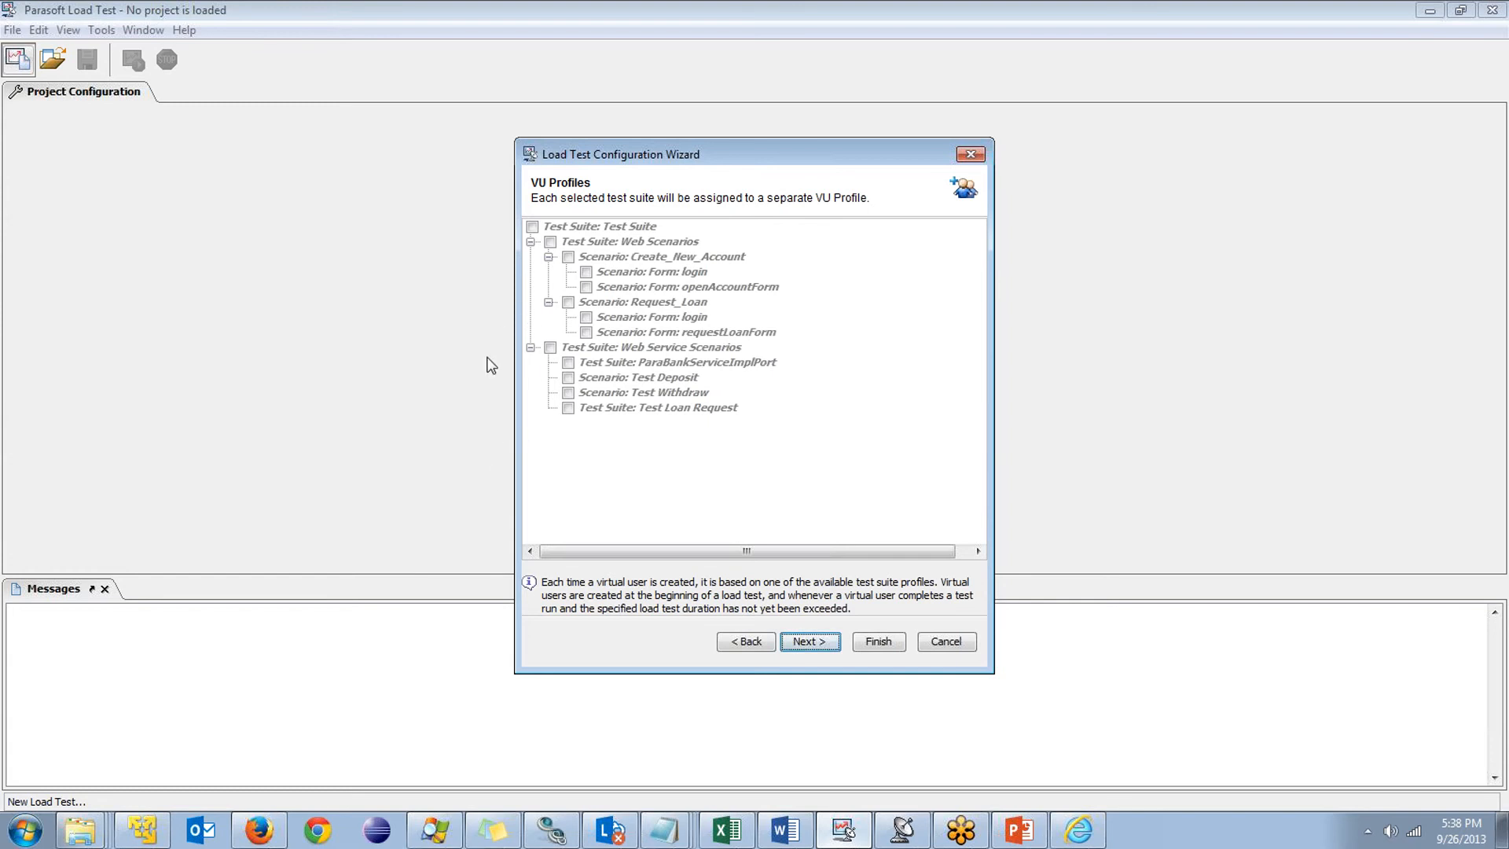
# Assign virtual user profiles to the Test Deposit, Test Withdraw and Test Loan Request suites and continue to scheduling
pyautogui.click(567, 378)
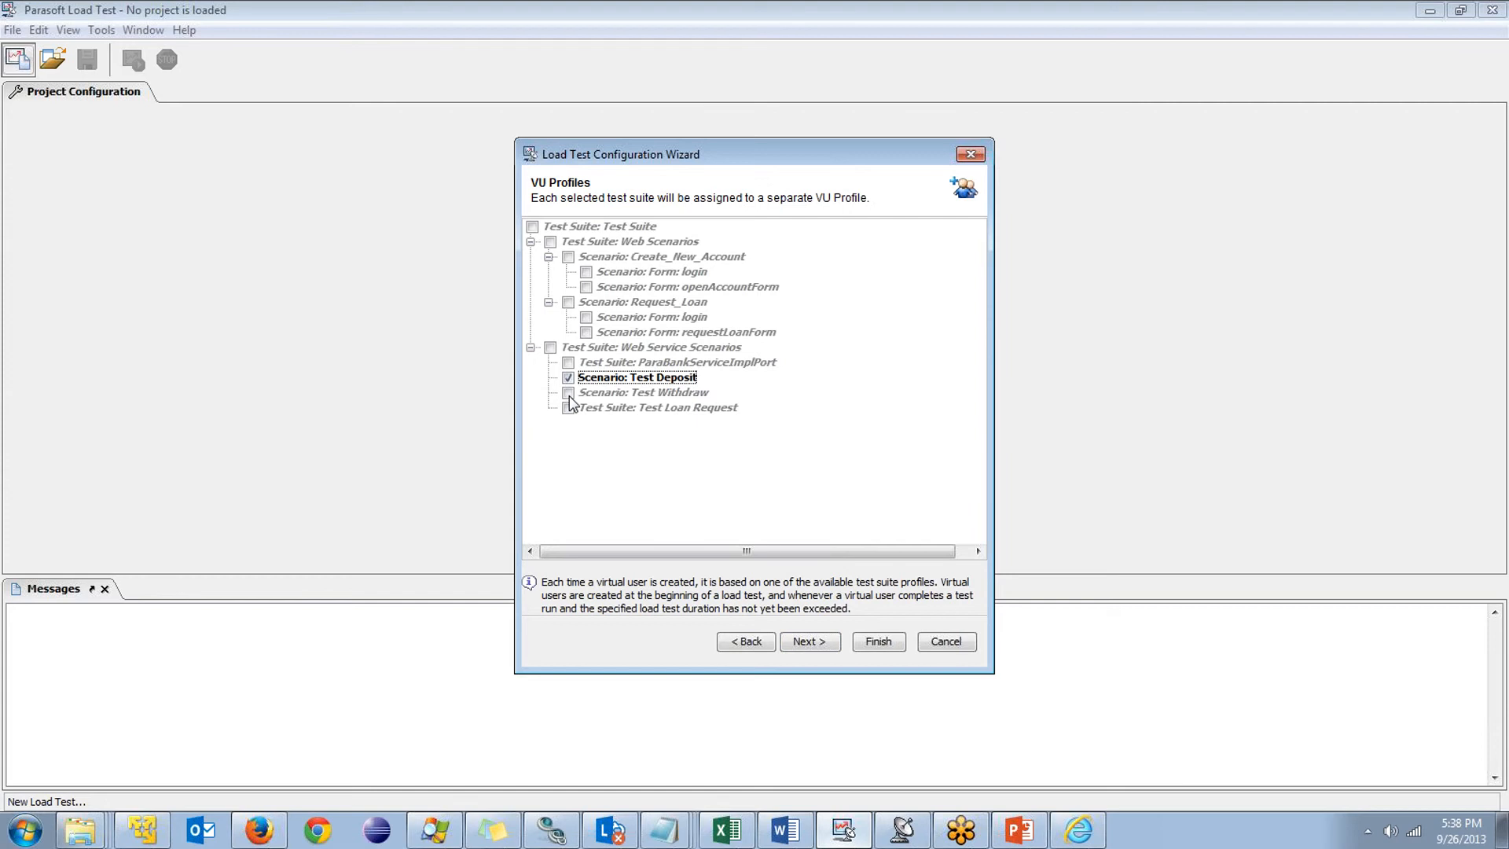
pyautogui.click(569, 394)
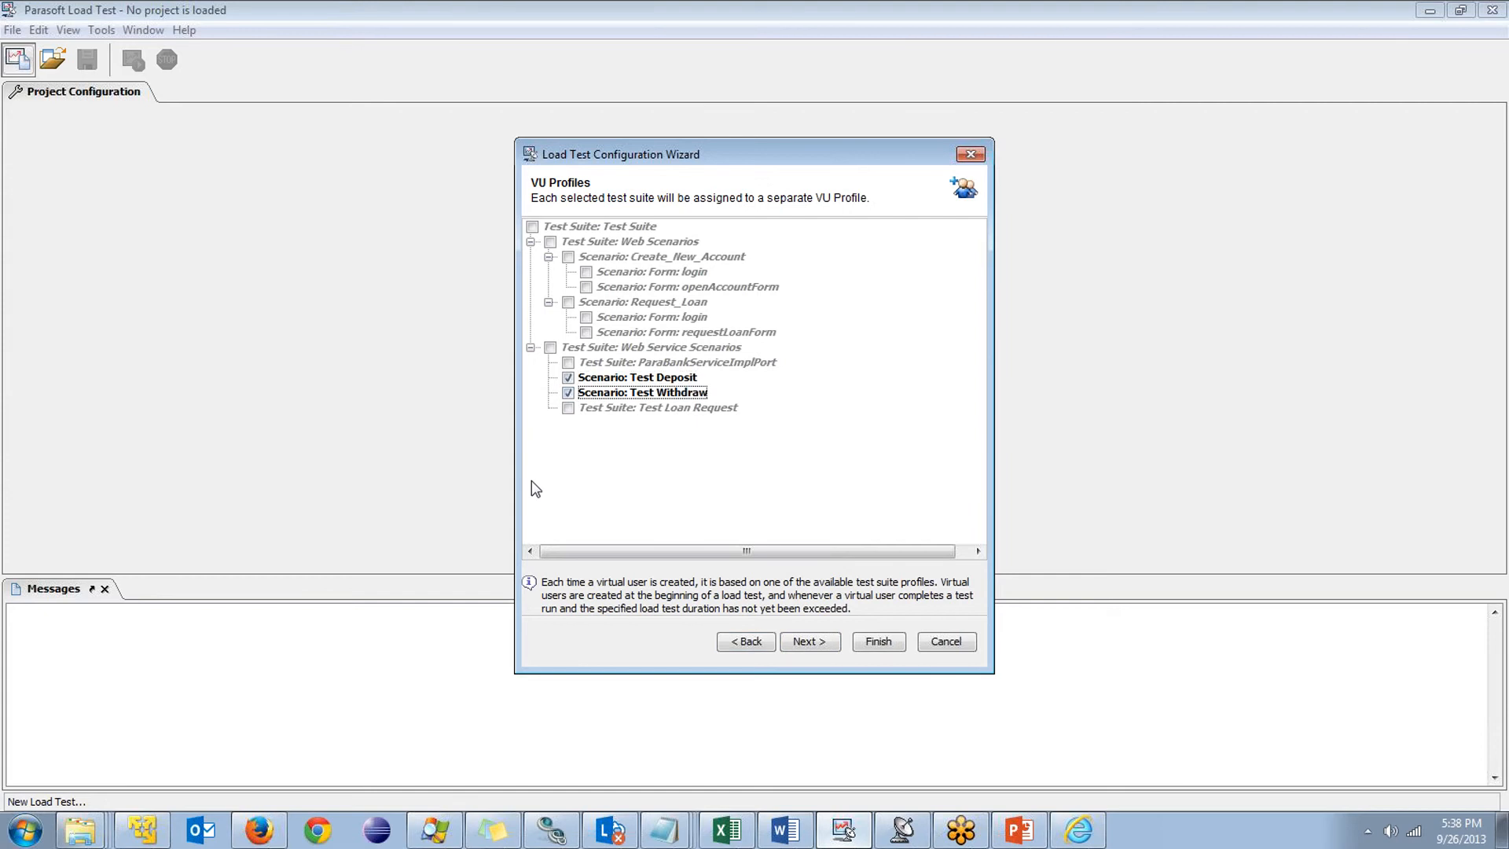
pyautogui.click(568, 408)
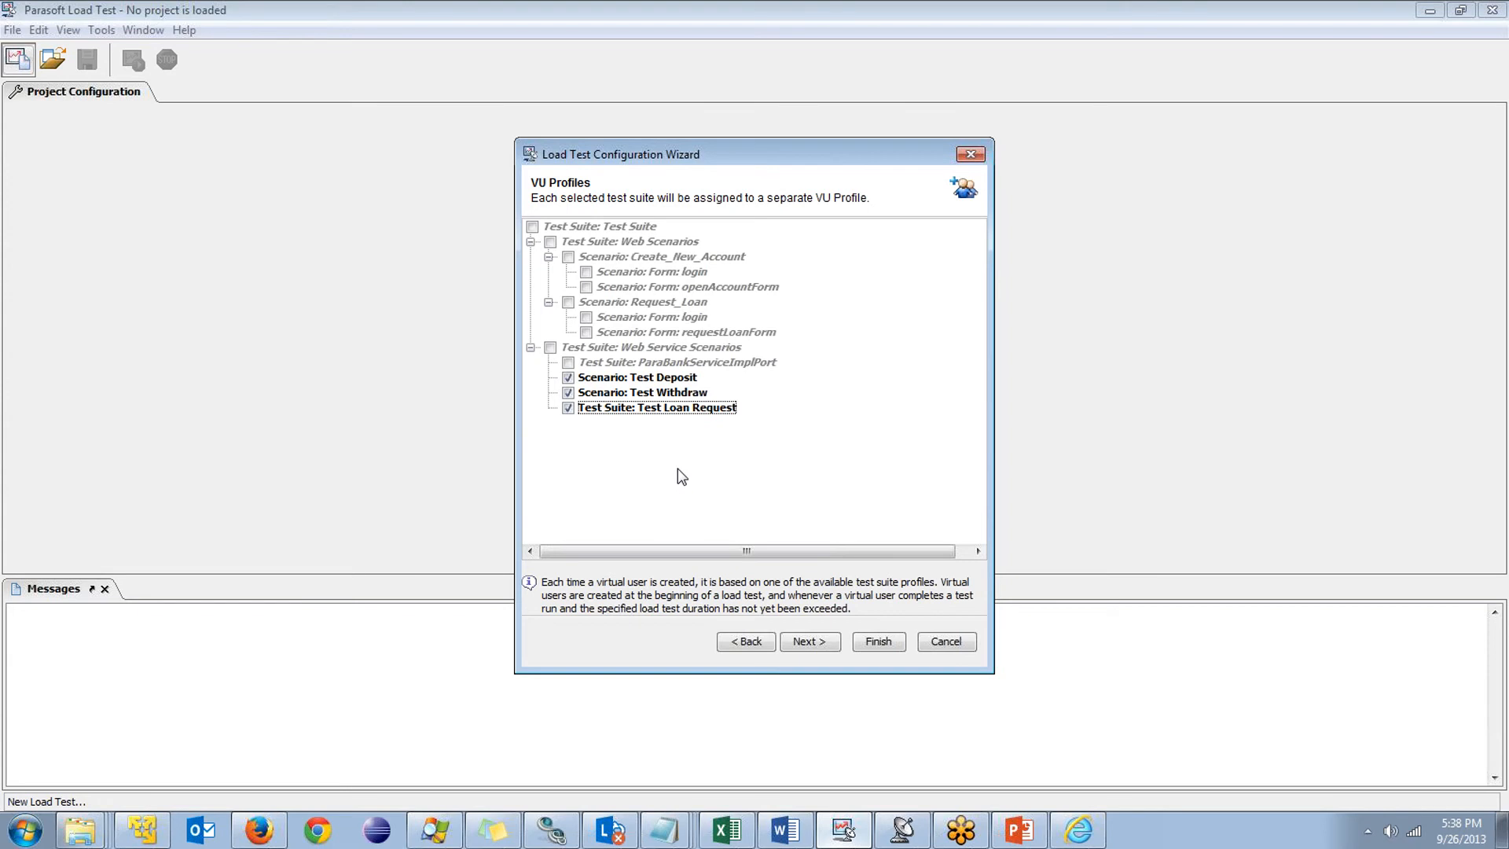
pyautogui.click(809, 643)
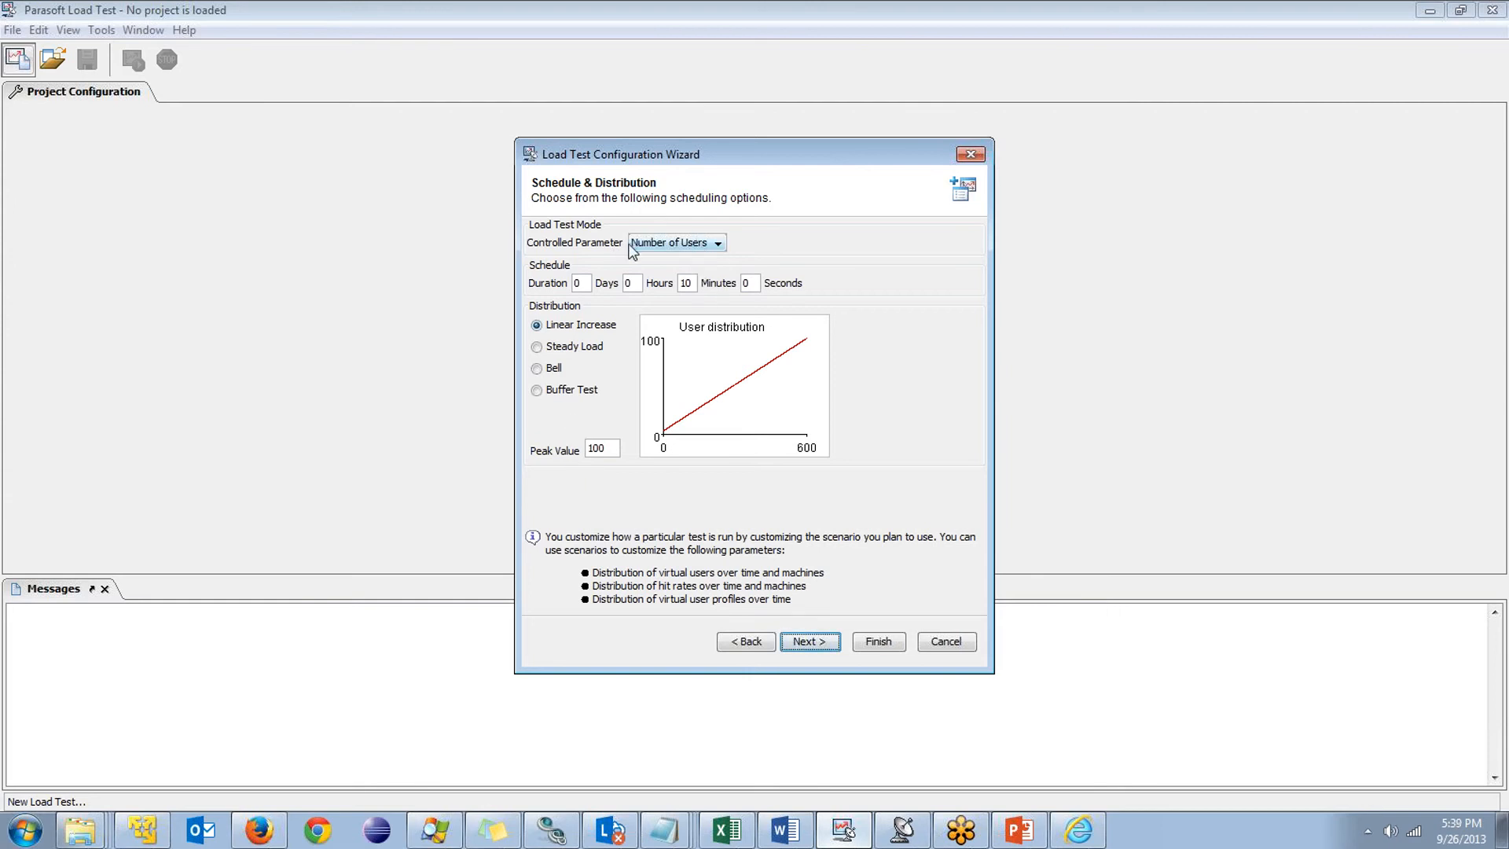
# Keep Number of Users as the controlled parameter and set a 1-minute duration with a peak value of 10
pyautogui.click(704, 246)
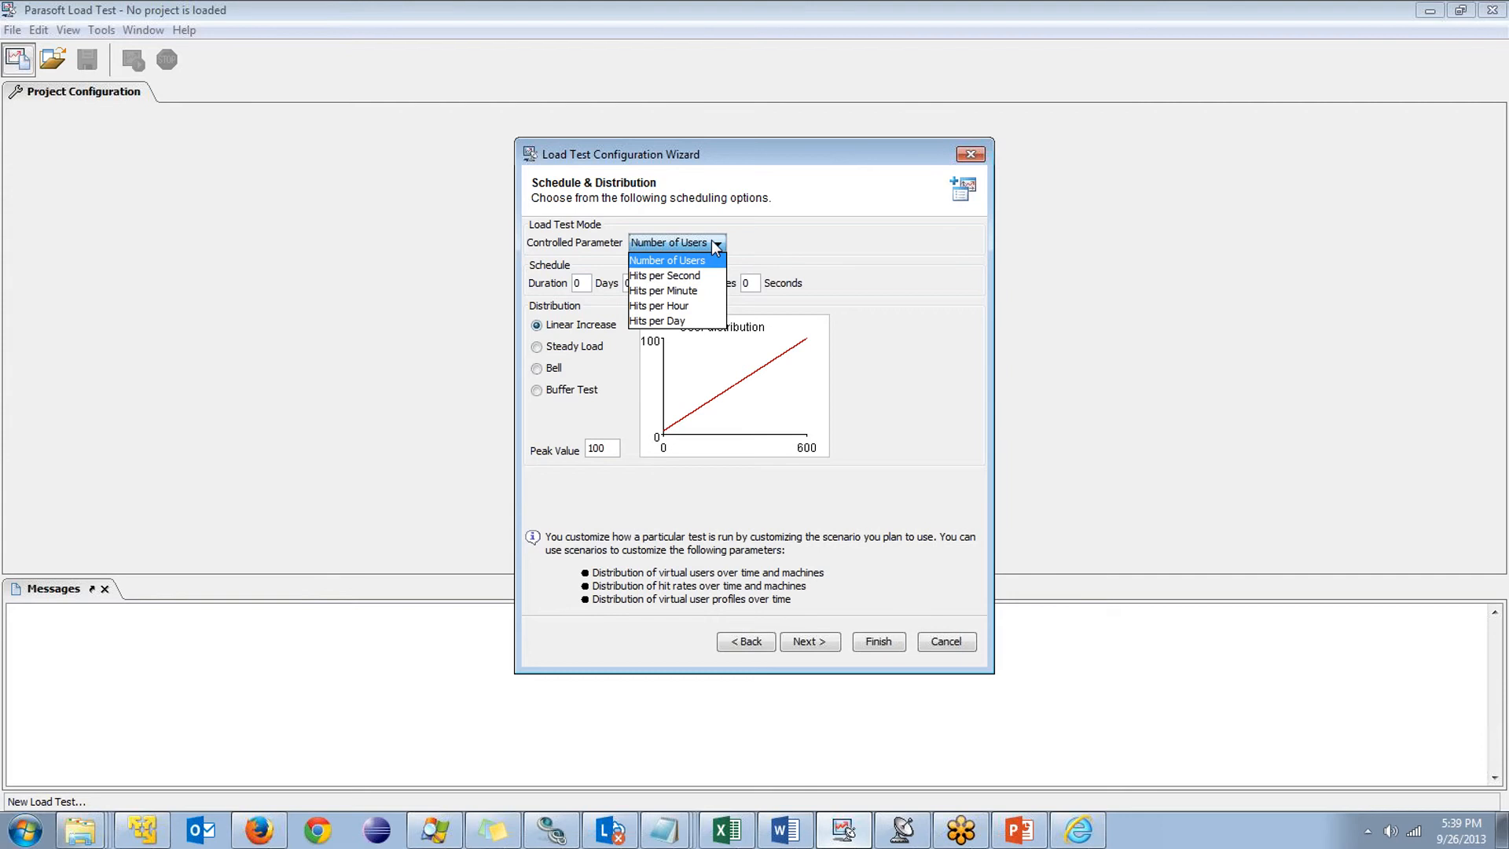
pyautogui.click(715, 248)
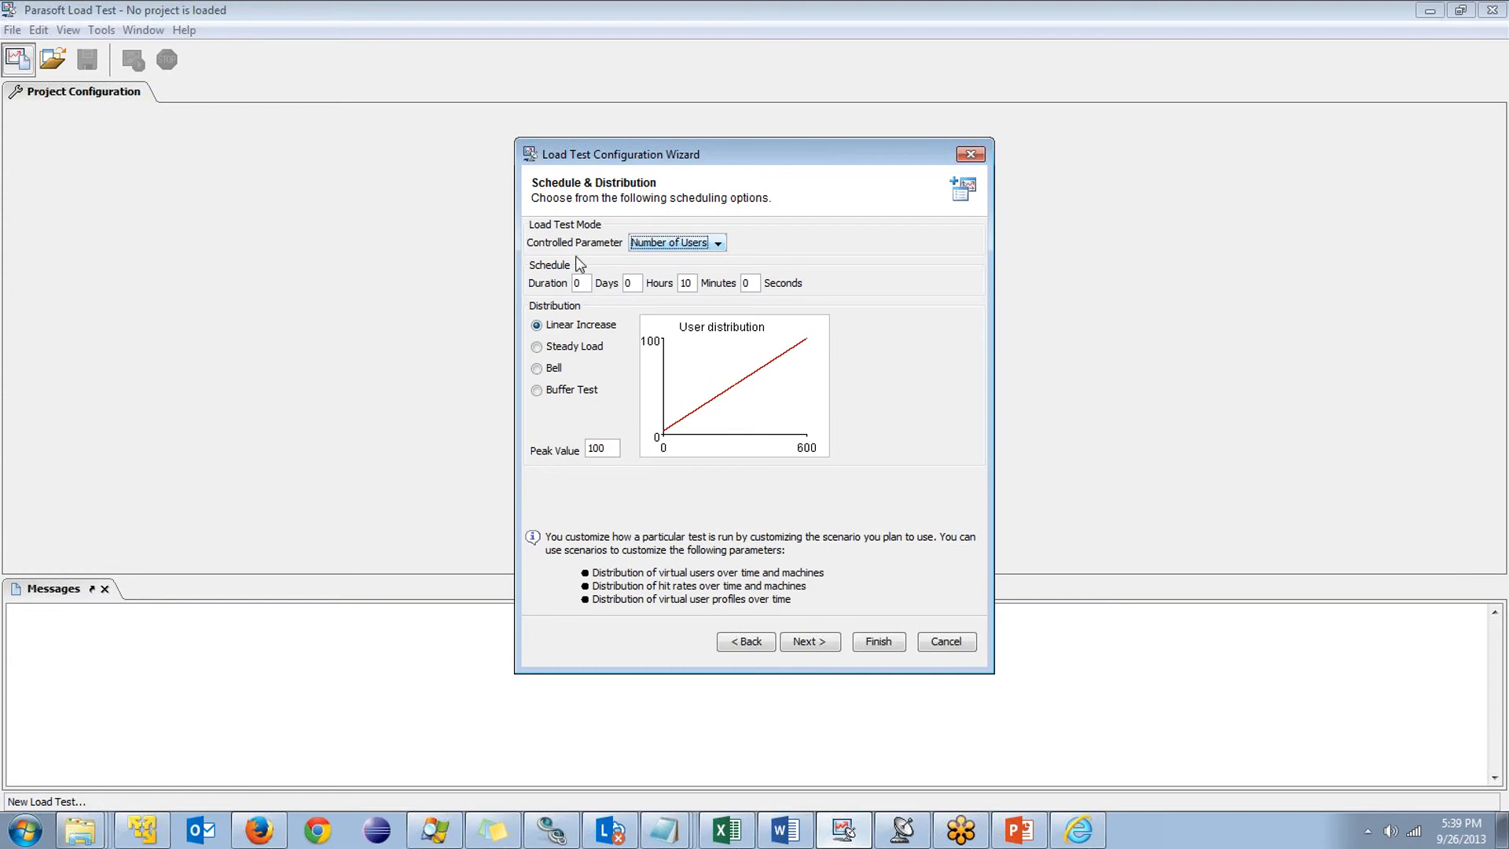
pyautogui.moveTo(692, 283); pyautogui.dragTo(659, 282)
pyautogui.write('1')
pyautogui.moveTo(615, 449); pyautogui.dragTo(588, 449)
pyautogui.write('10')
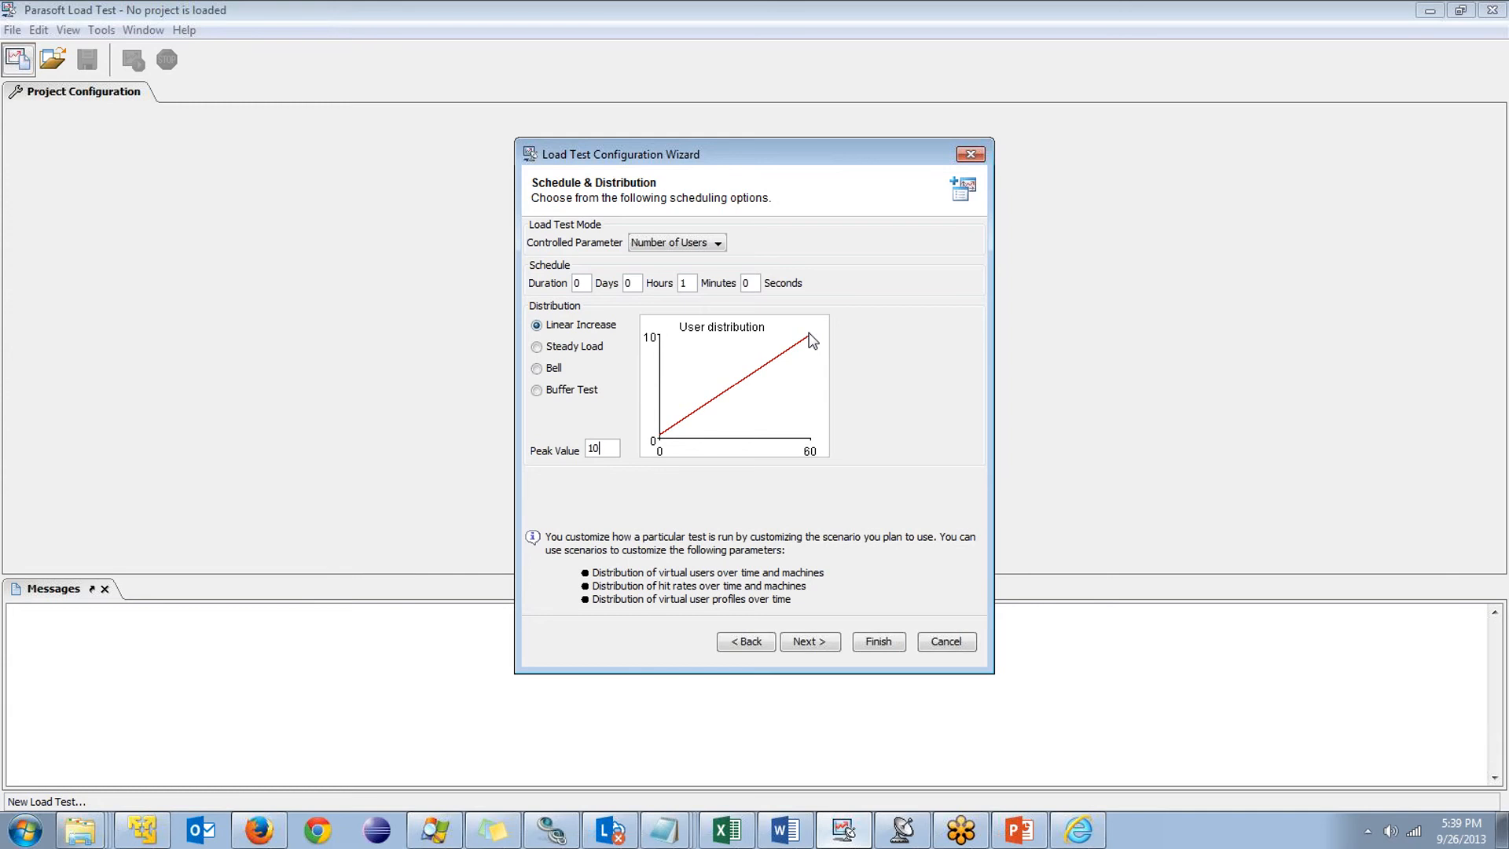
# Preview the Steady Load, Bell and Buffer Test user distributions and return to Linear Increase
pyautogui.click(574, 346)
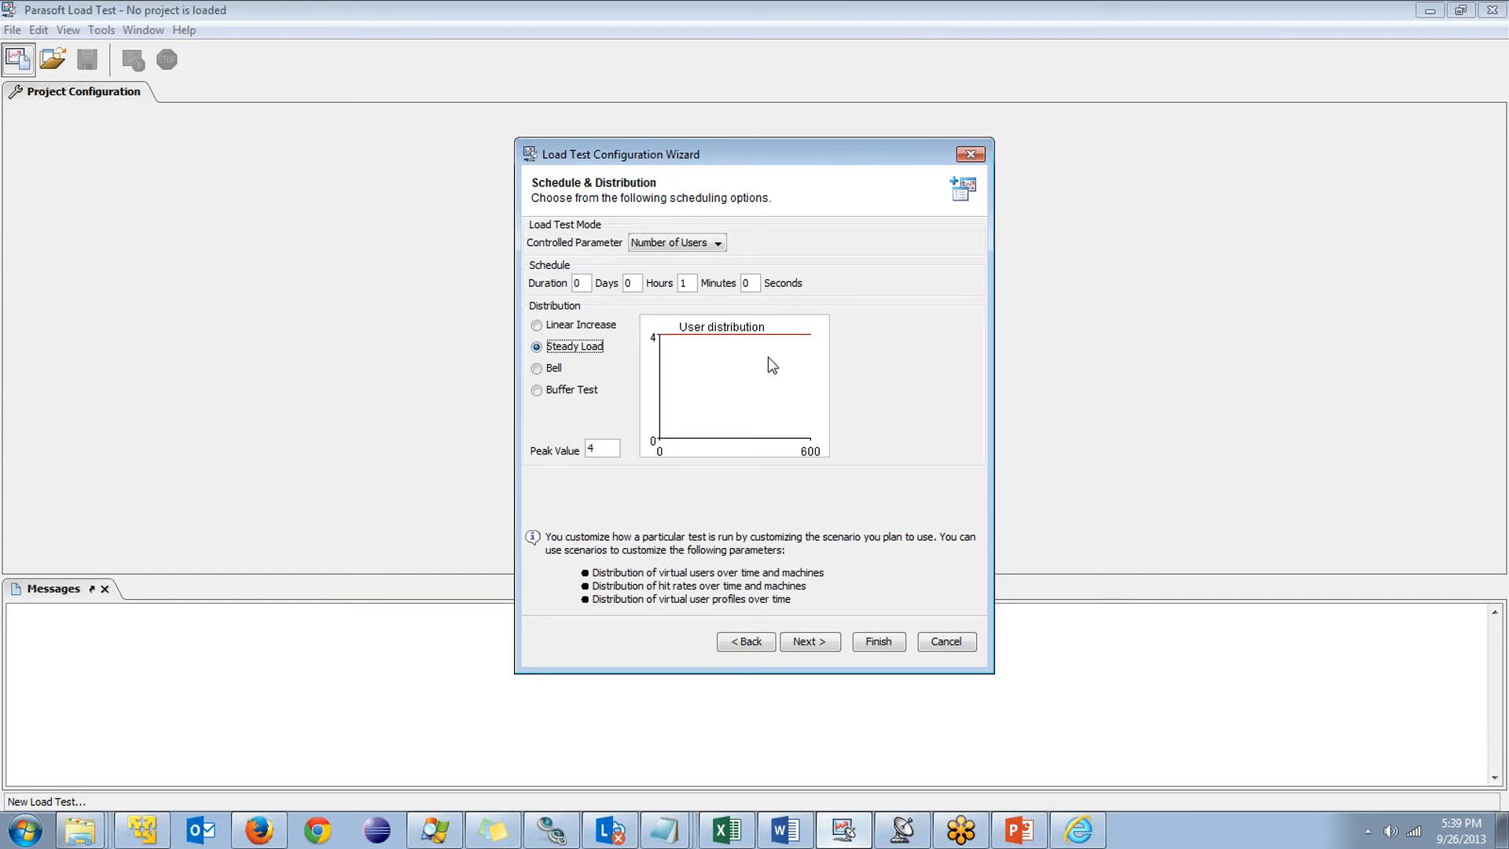
pyautogui.click(553, 370)
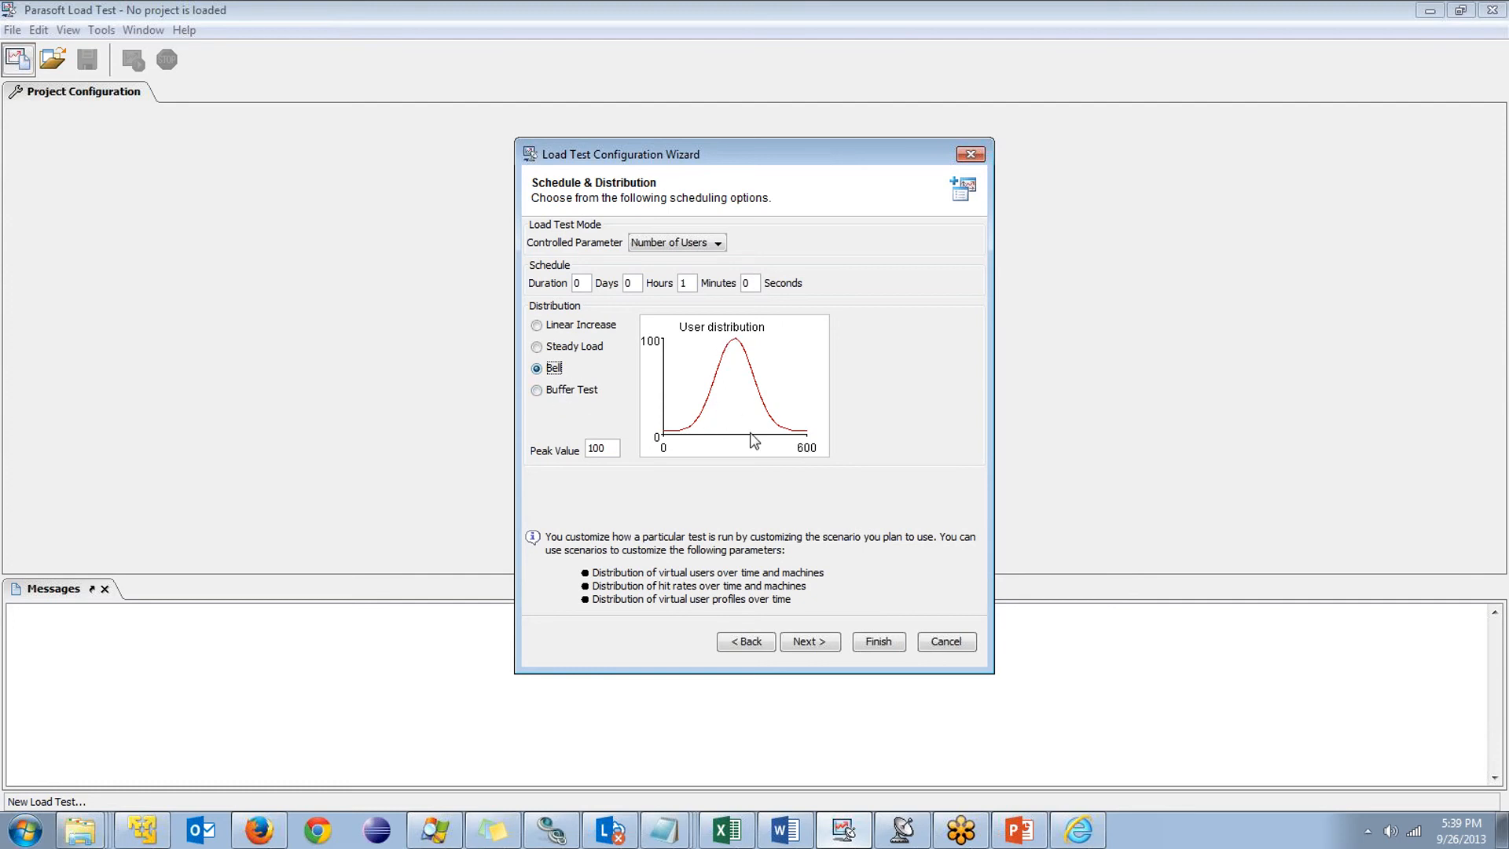
pyautogui.click(564, 394)
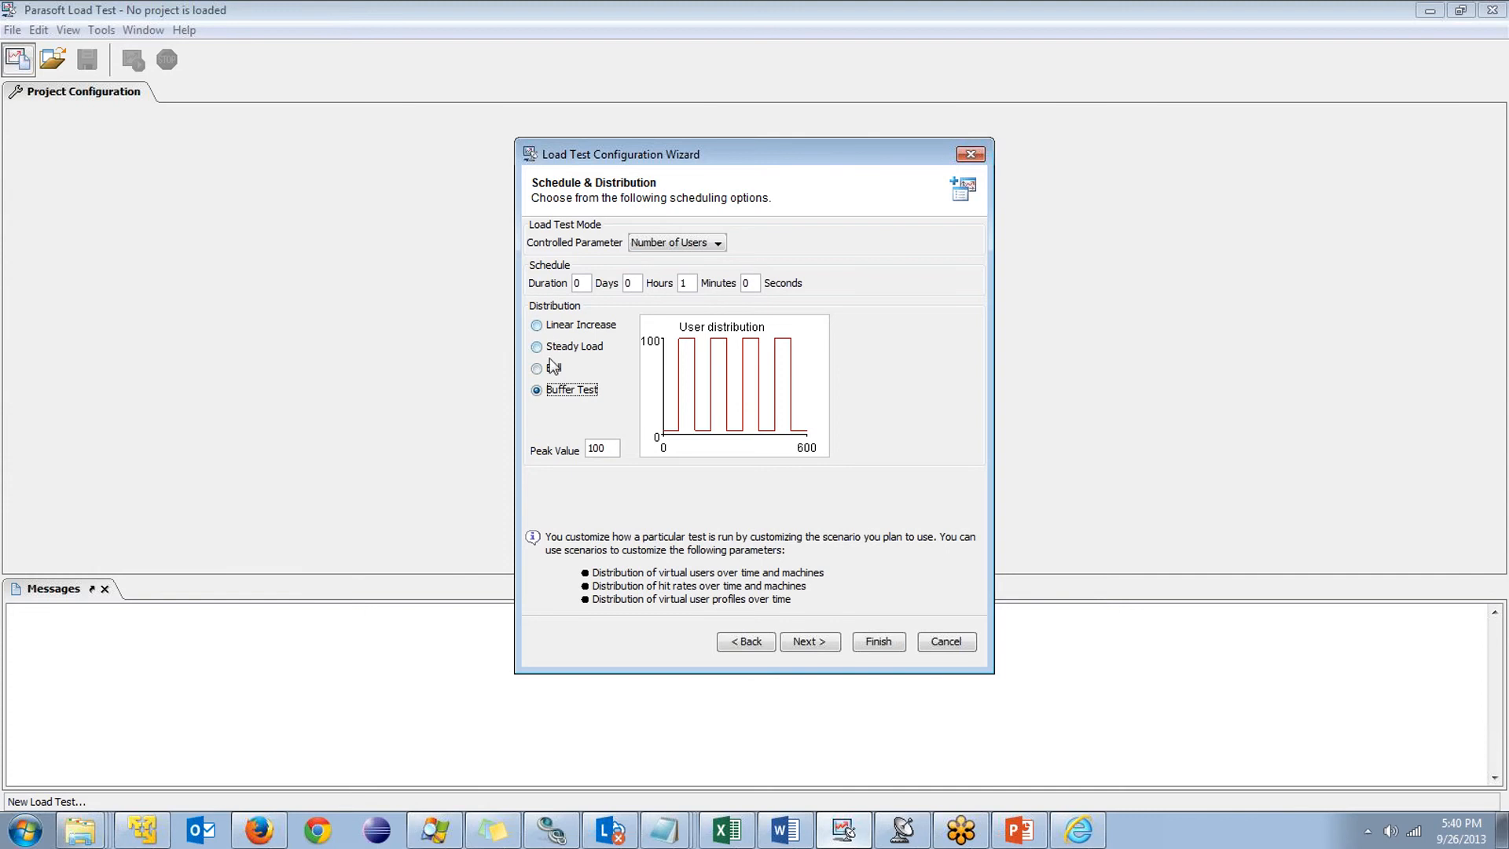
pyautogui.click(550, 330)
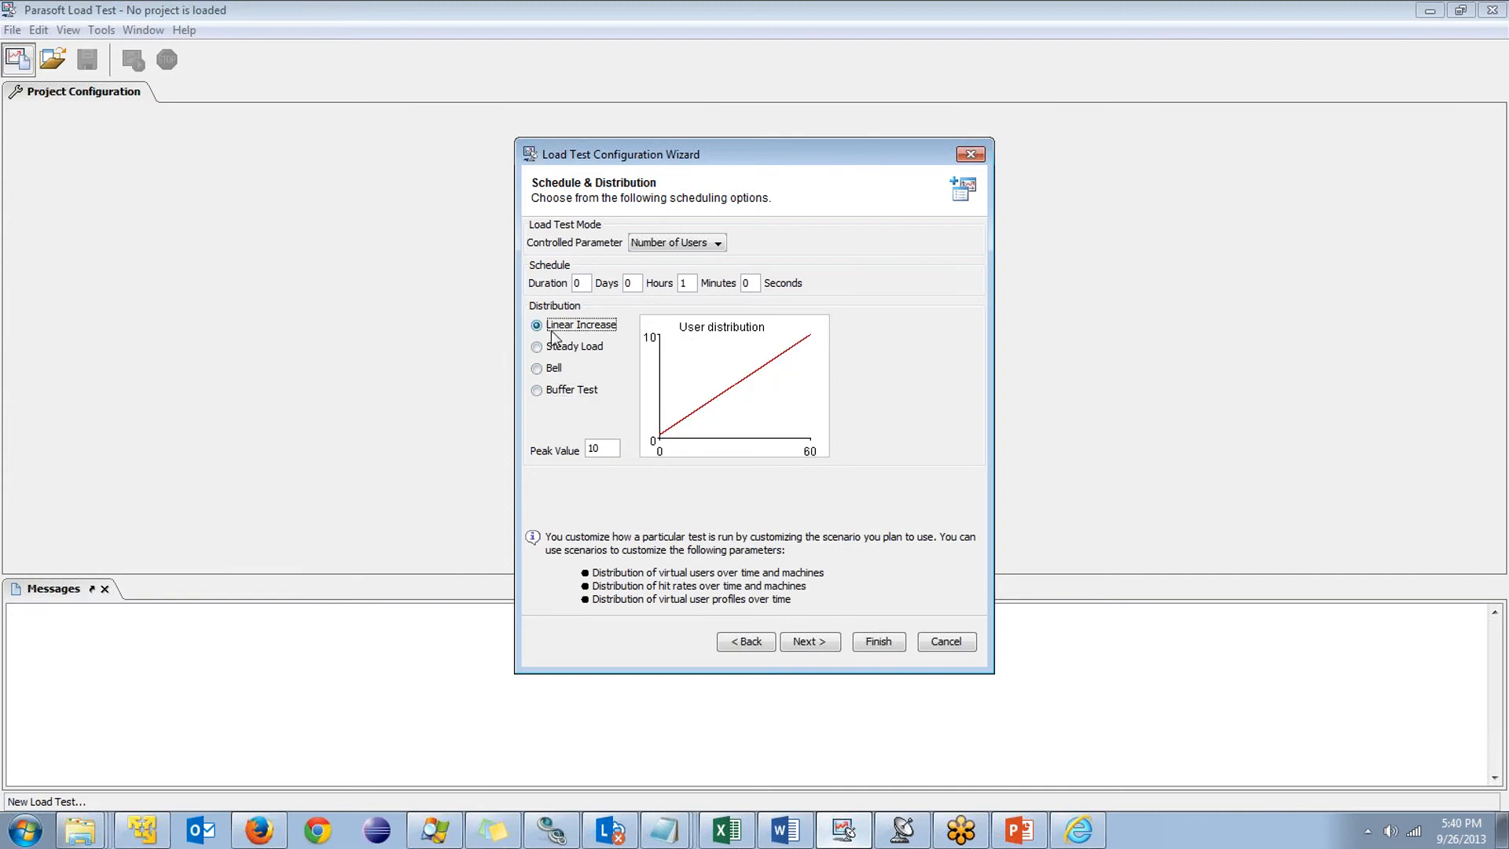
# Add a Windows performance monitor and accept all default Quality of Service metrics
pyautogui.click(809, 642)
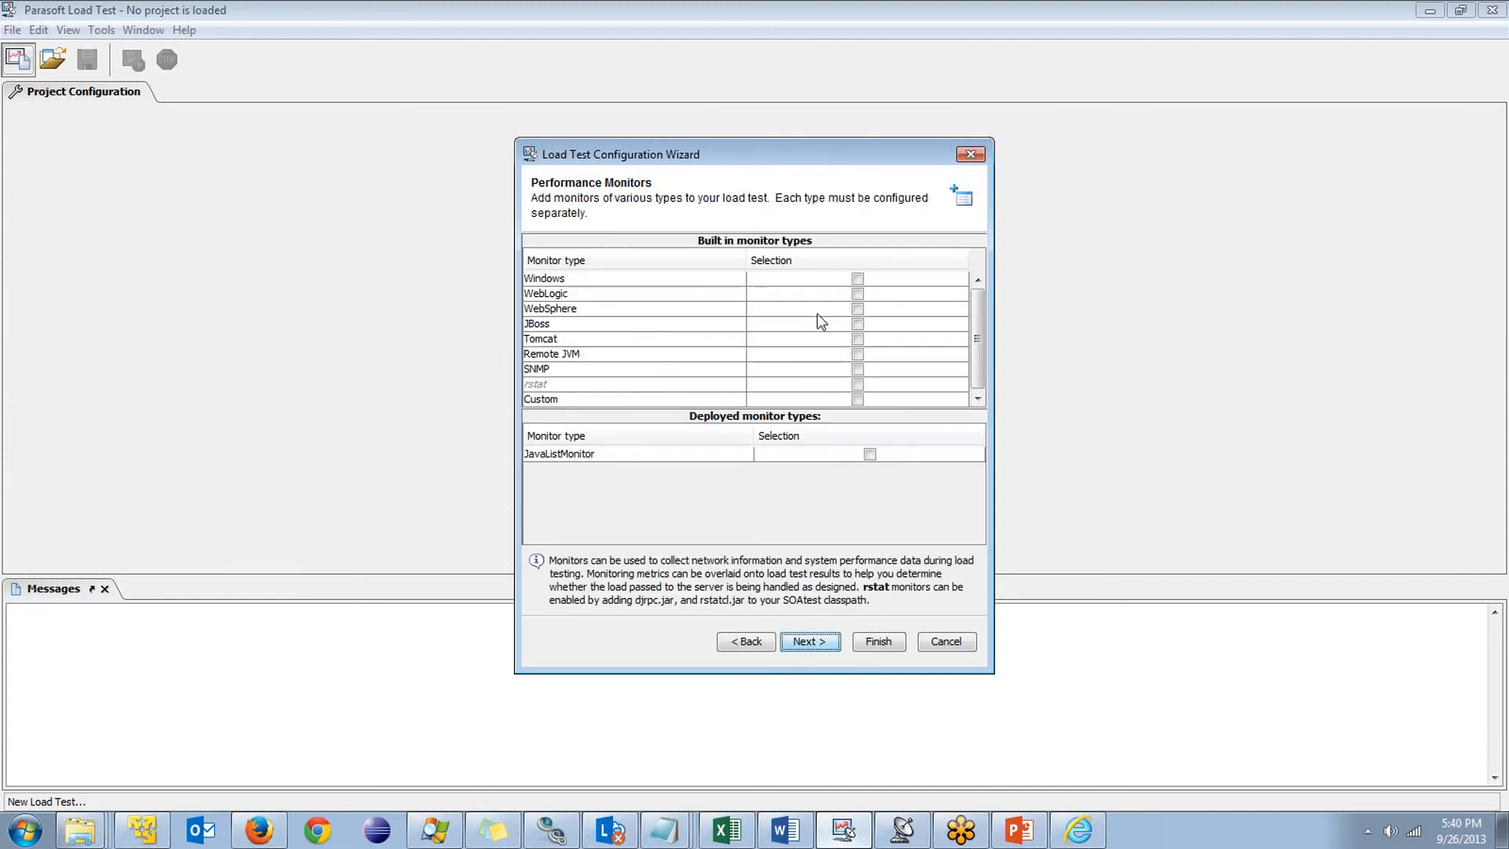
pyautogui.click(857, 279)
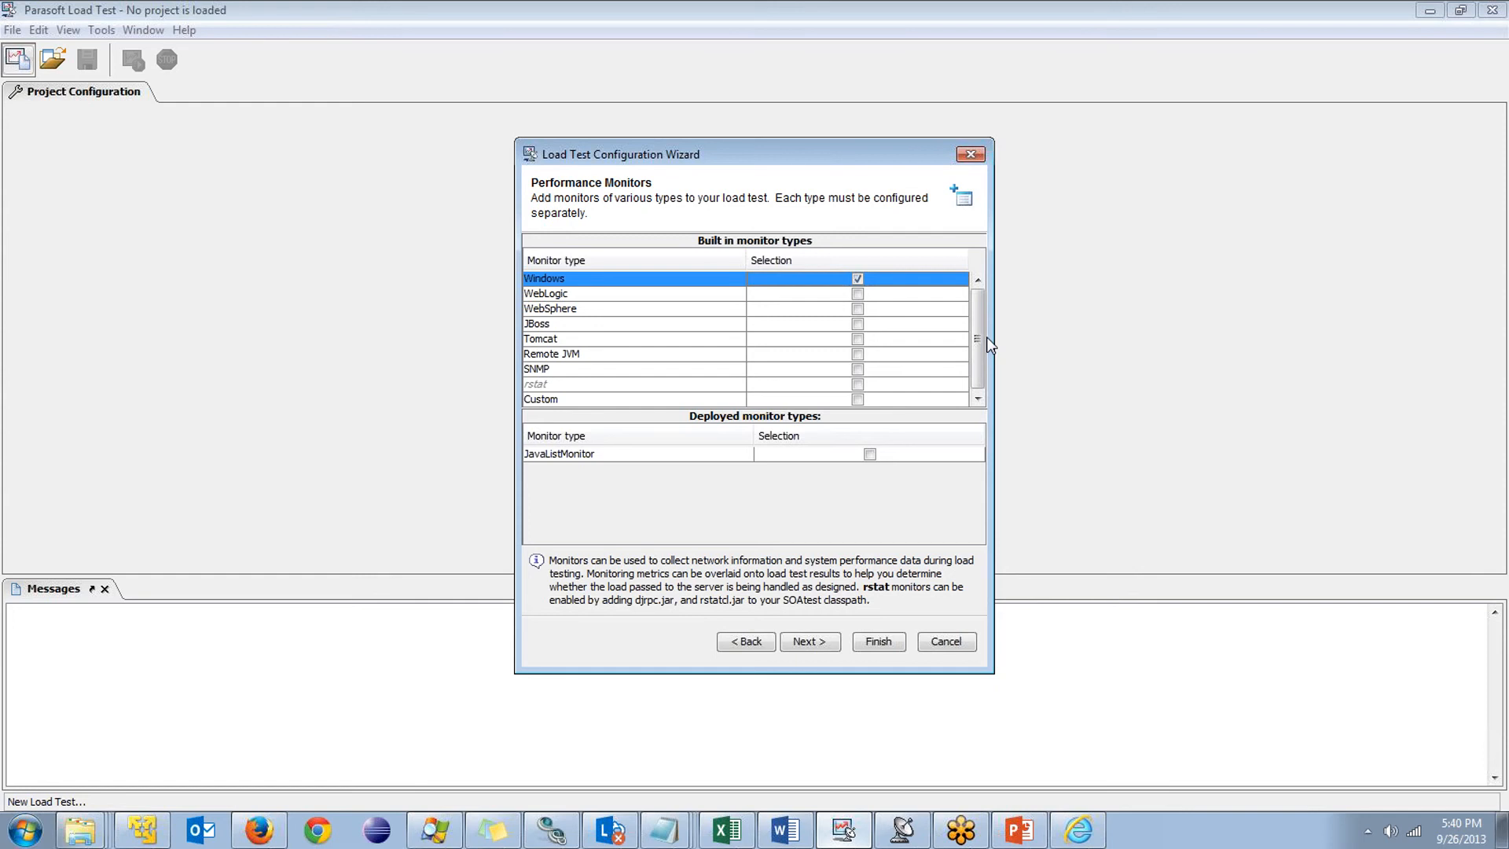
pyautogui.click(803, 643)
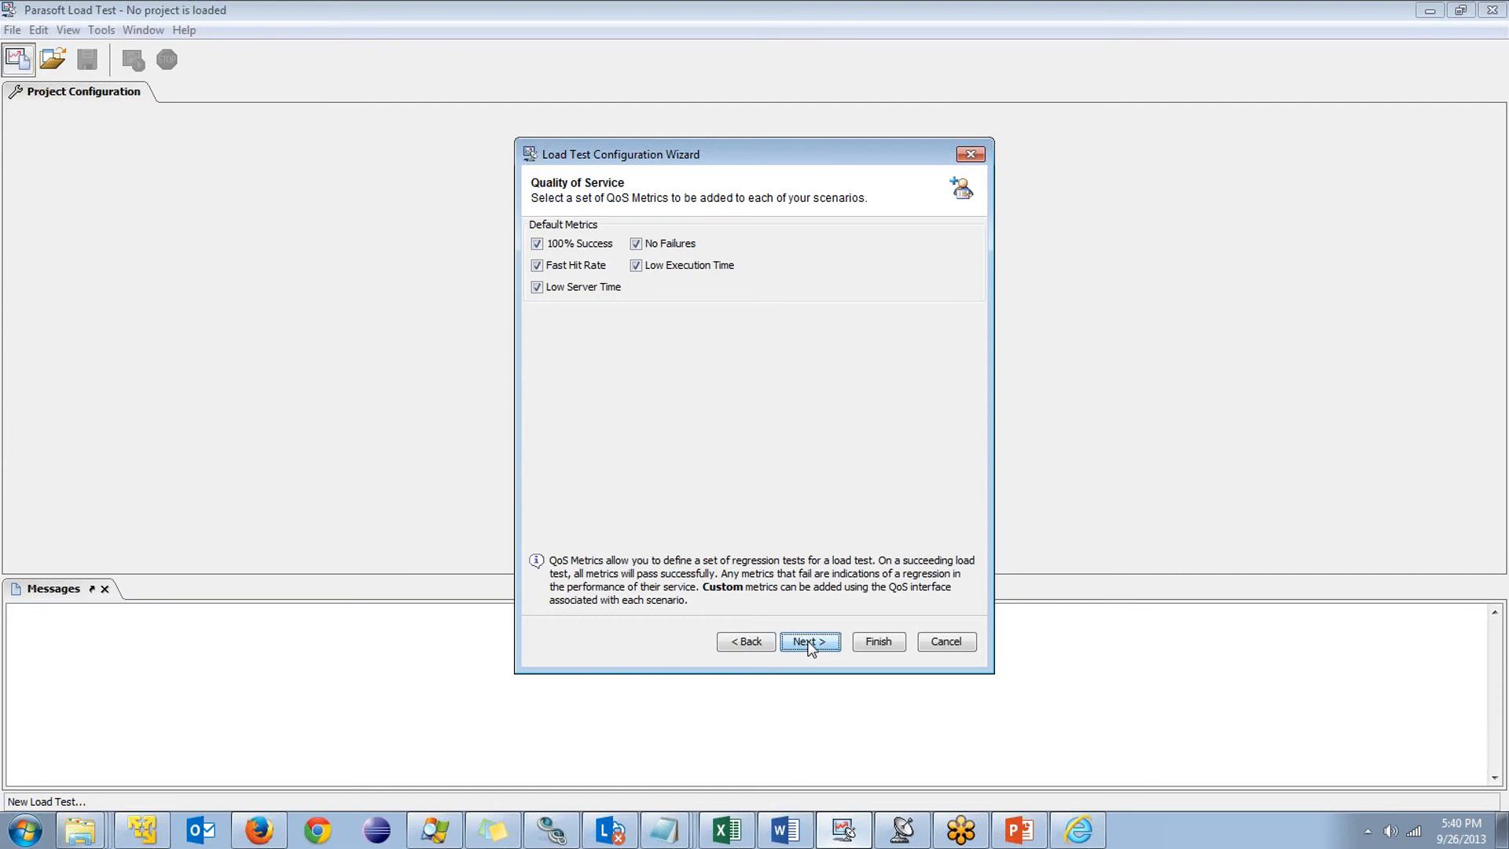
pyautogui.click(810, 643)
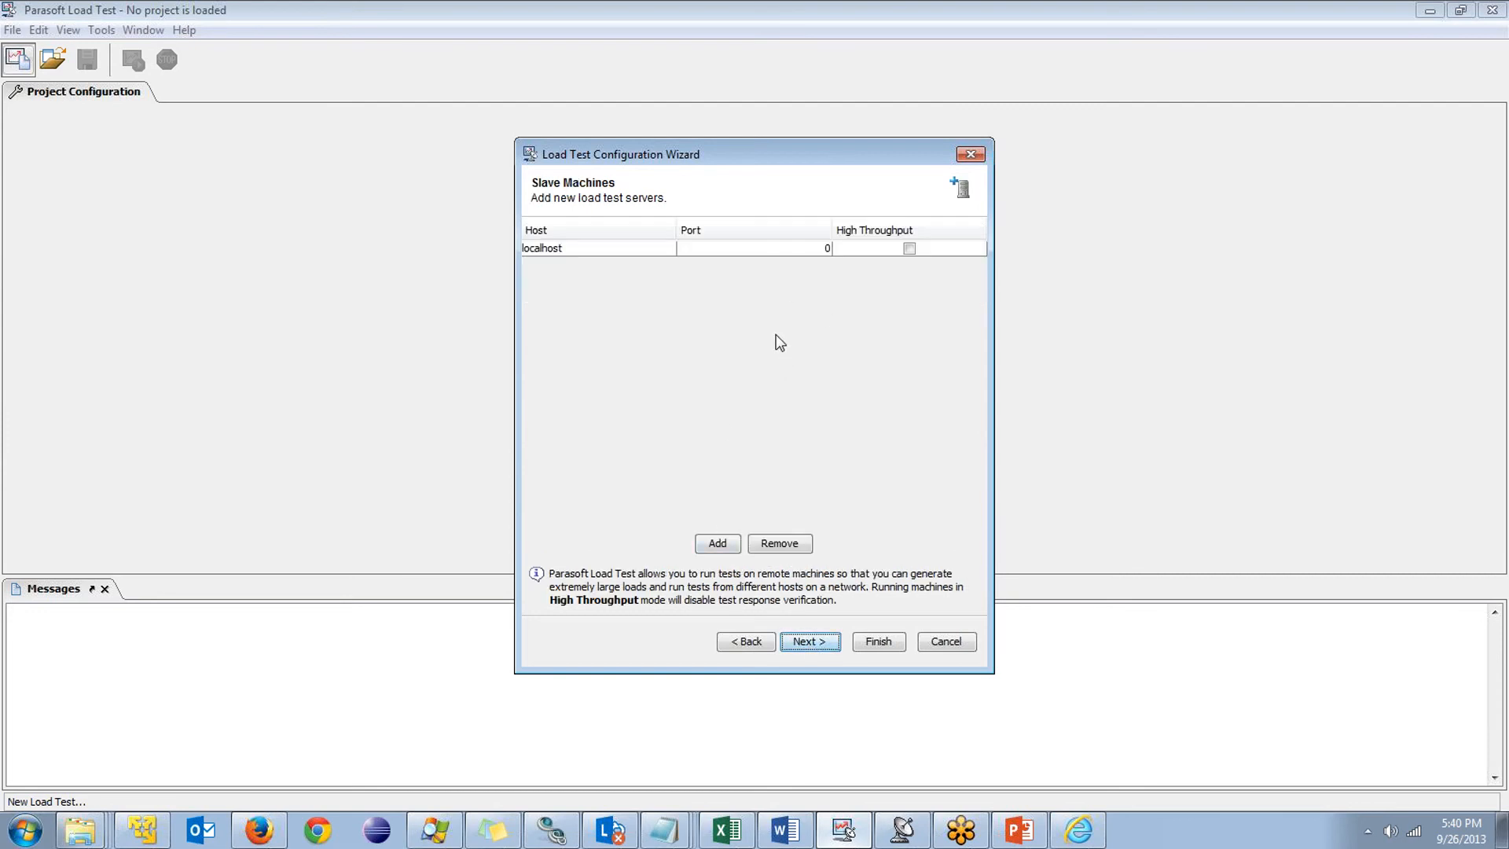
# Keep localhost as the load test machine, turn on Record Individual Hits and finish the project configuration
pyautogui.moveTo(722, 154); pyautogui.dragTo(793, 178)
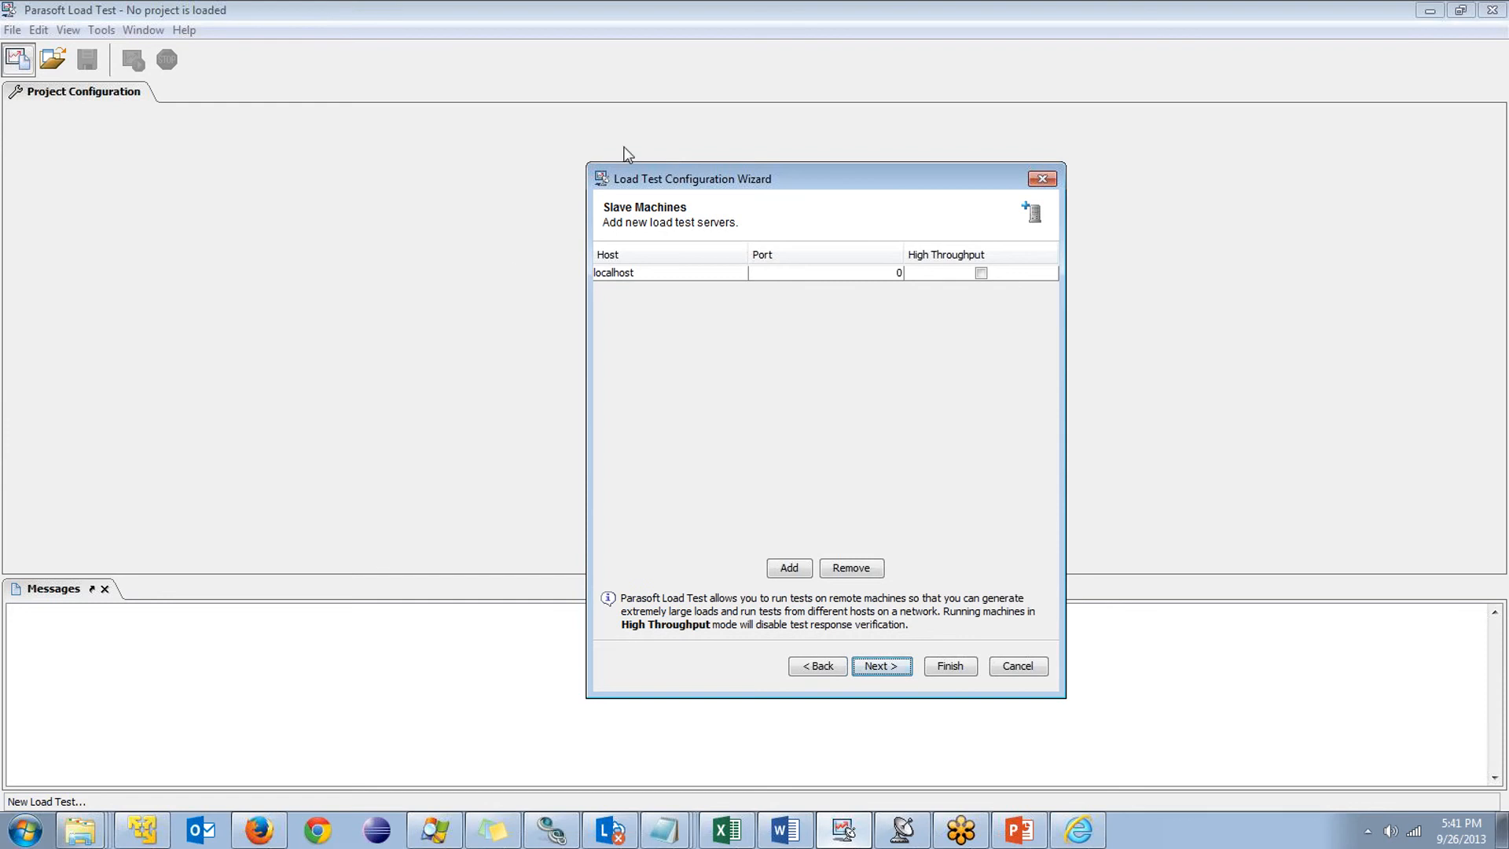
pyautogui.click(880, 667)
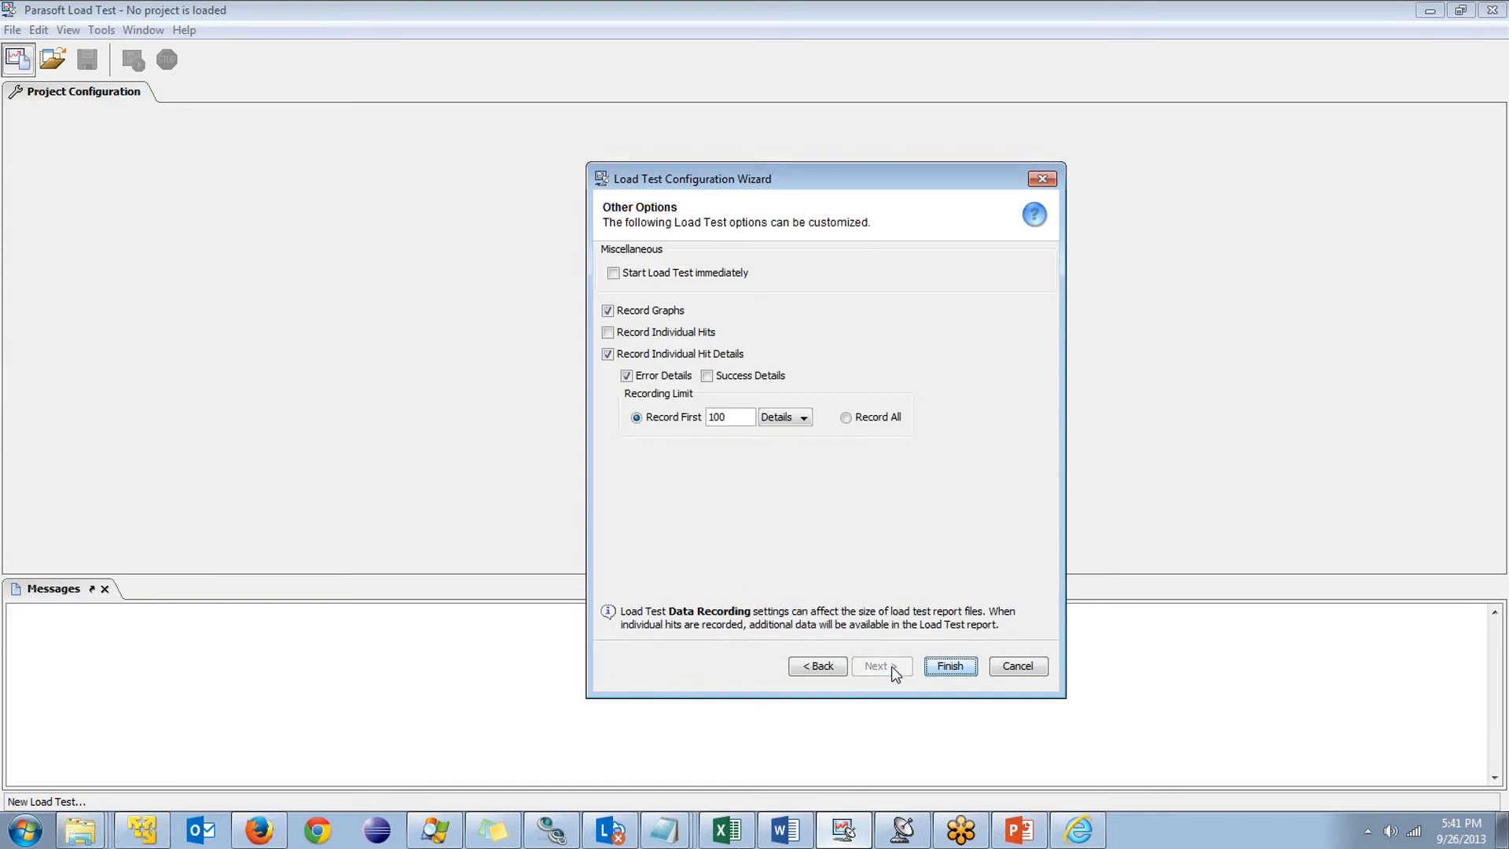
pyautogui.click(657, 333)
pyautogui.click(949, 667)
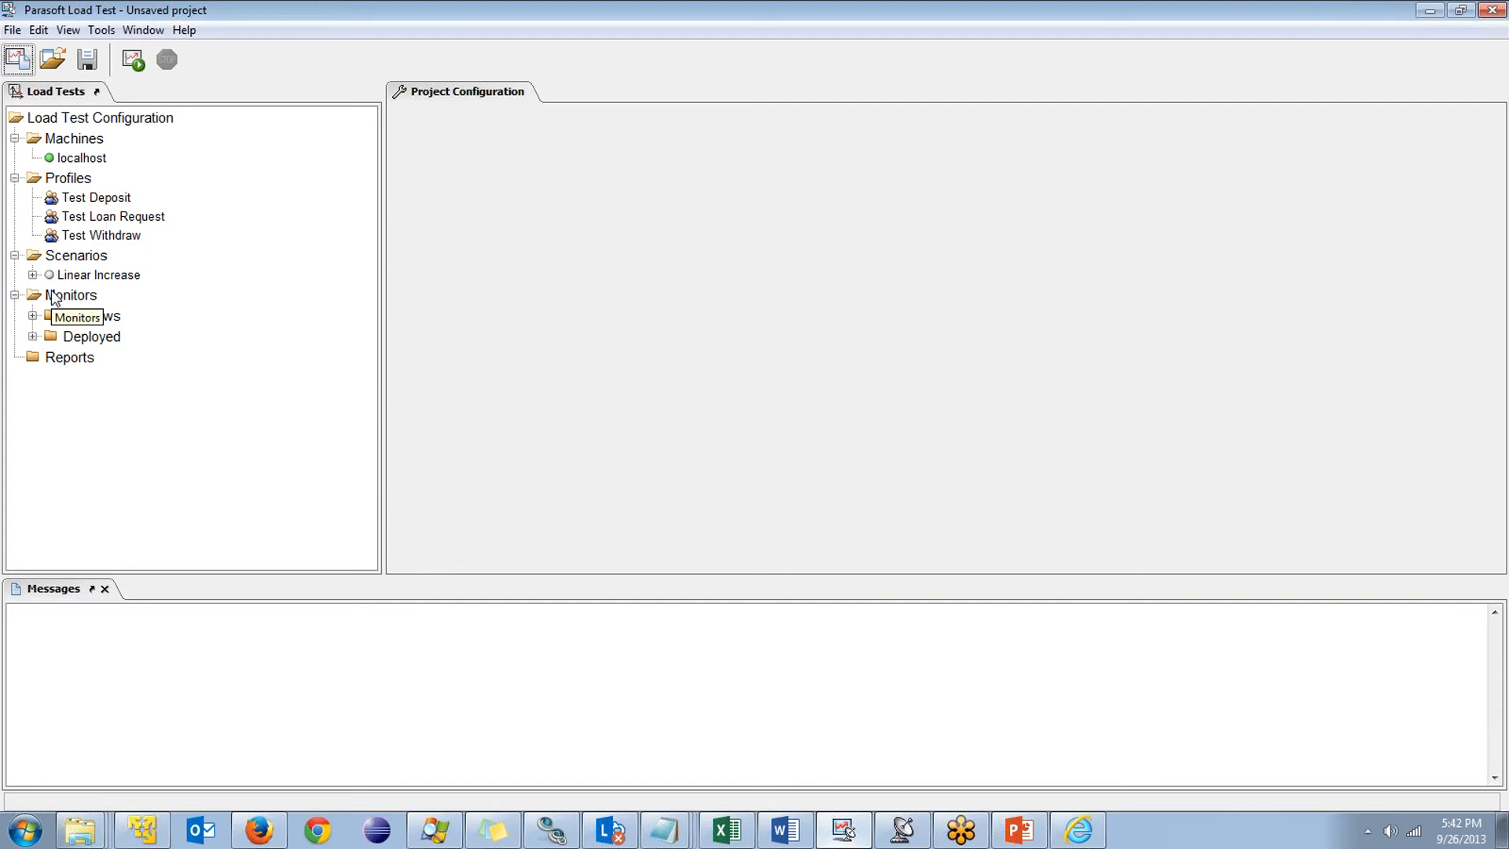
# Review the Test Deposit, Test Loan Request and Test Withdraw profiles, checking the selected suites and delay settings
pyautogui.click(88, 197)
pyautogui.click(99, 220)
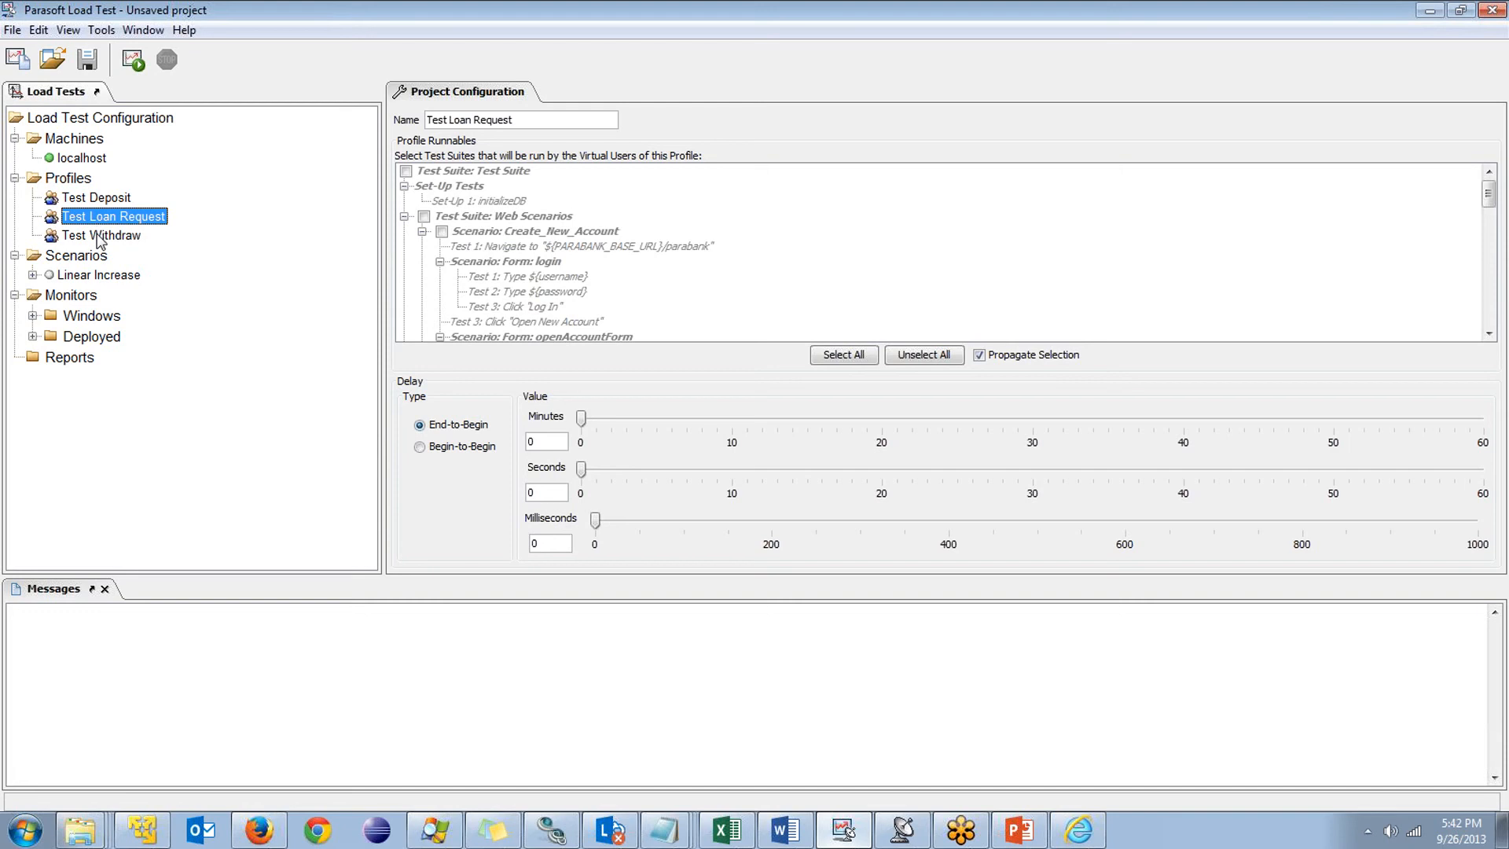
pyautogui.click(97, 238)
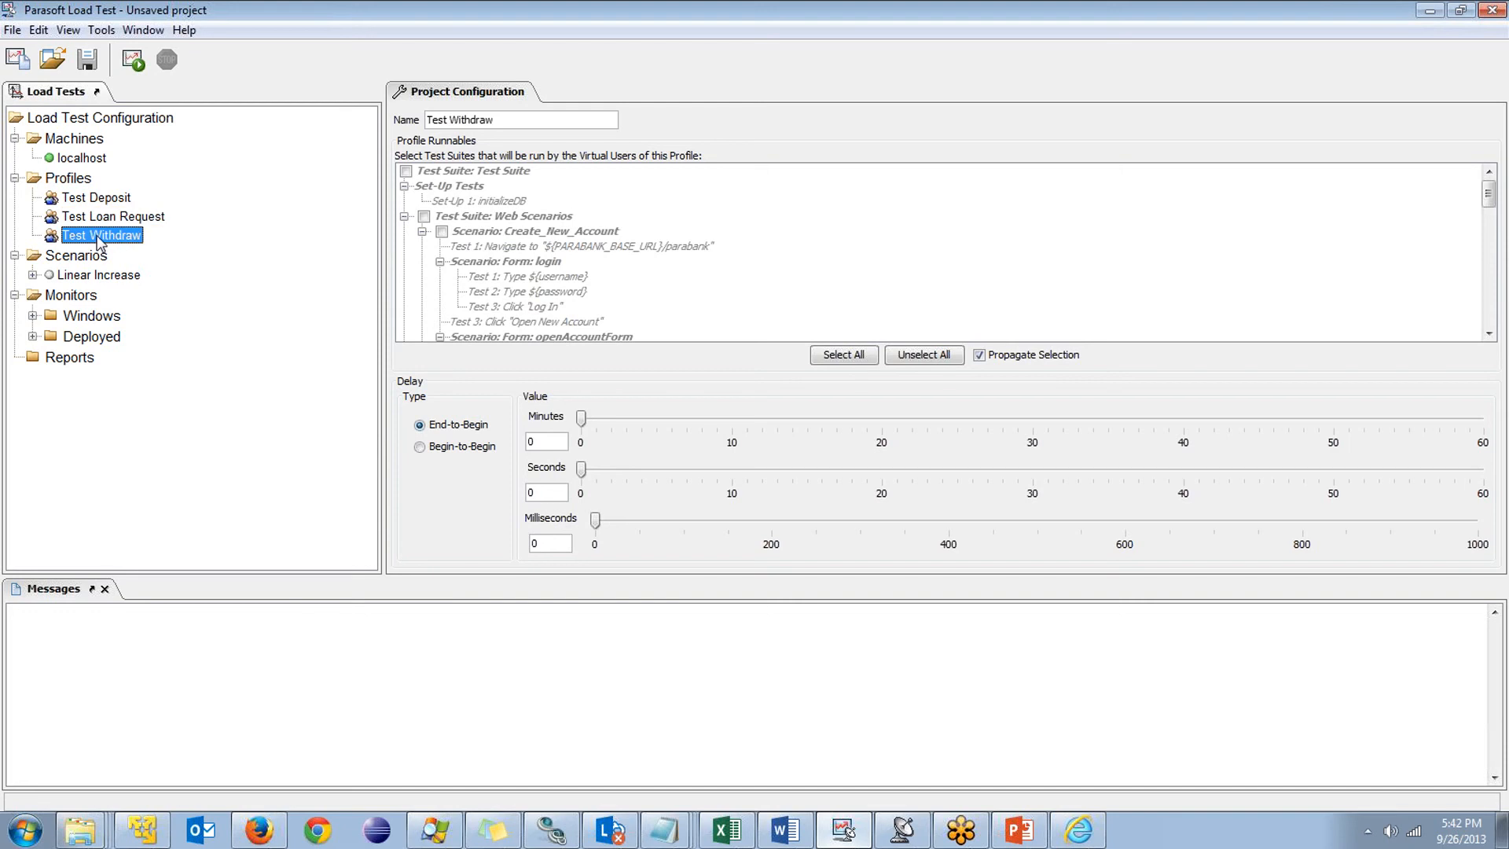
pyautogui.moveTo(1489, 202); pyautogui.dragTo(1489, 311)
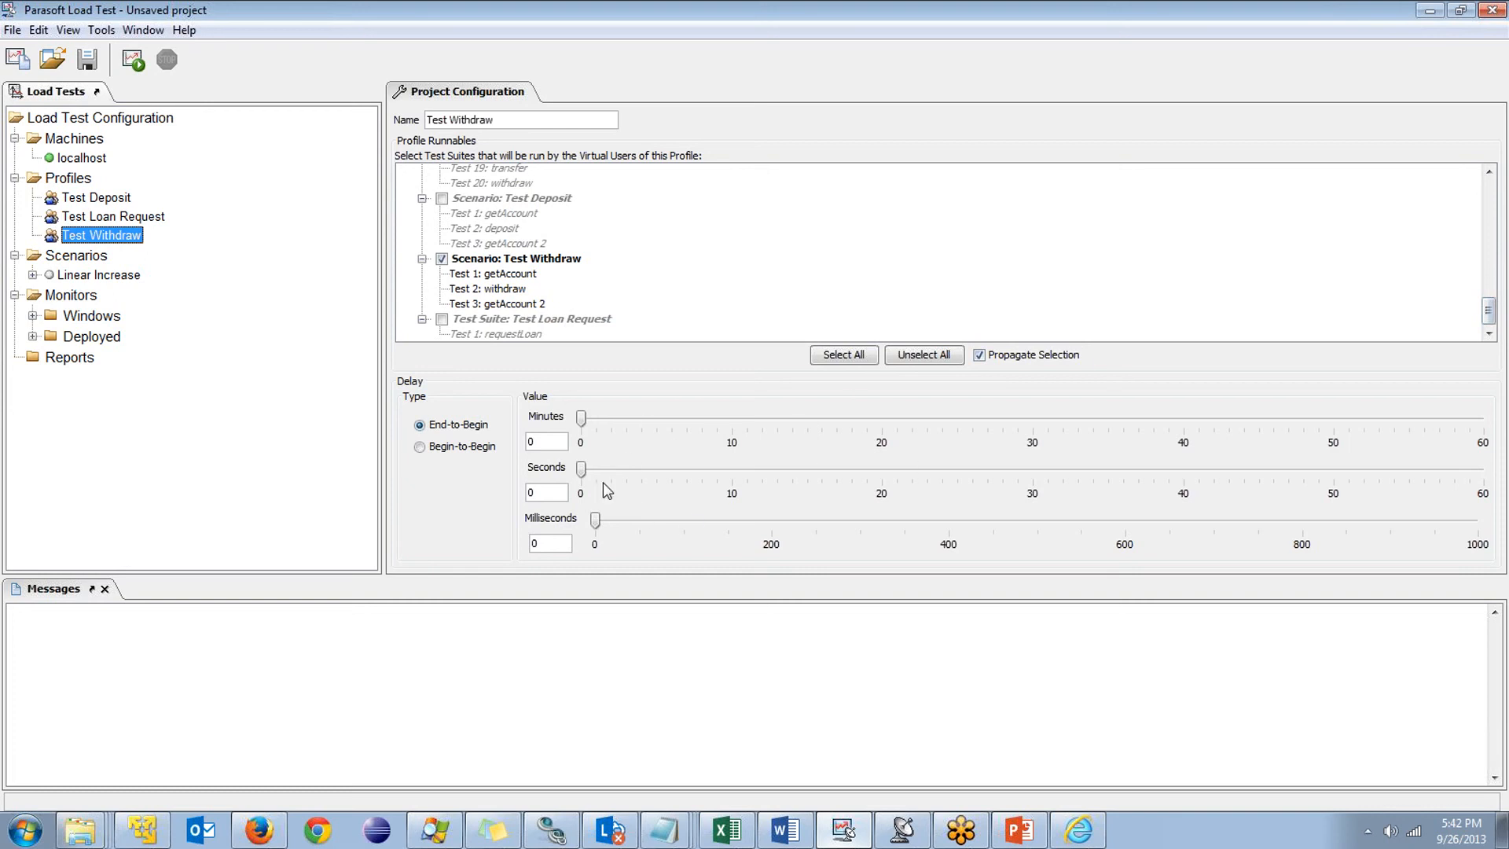
# Raise the starting point of the Linear Increase scenario's user graph to about 2 users
pyautogui.click(79, 276)
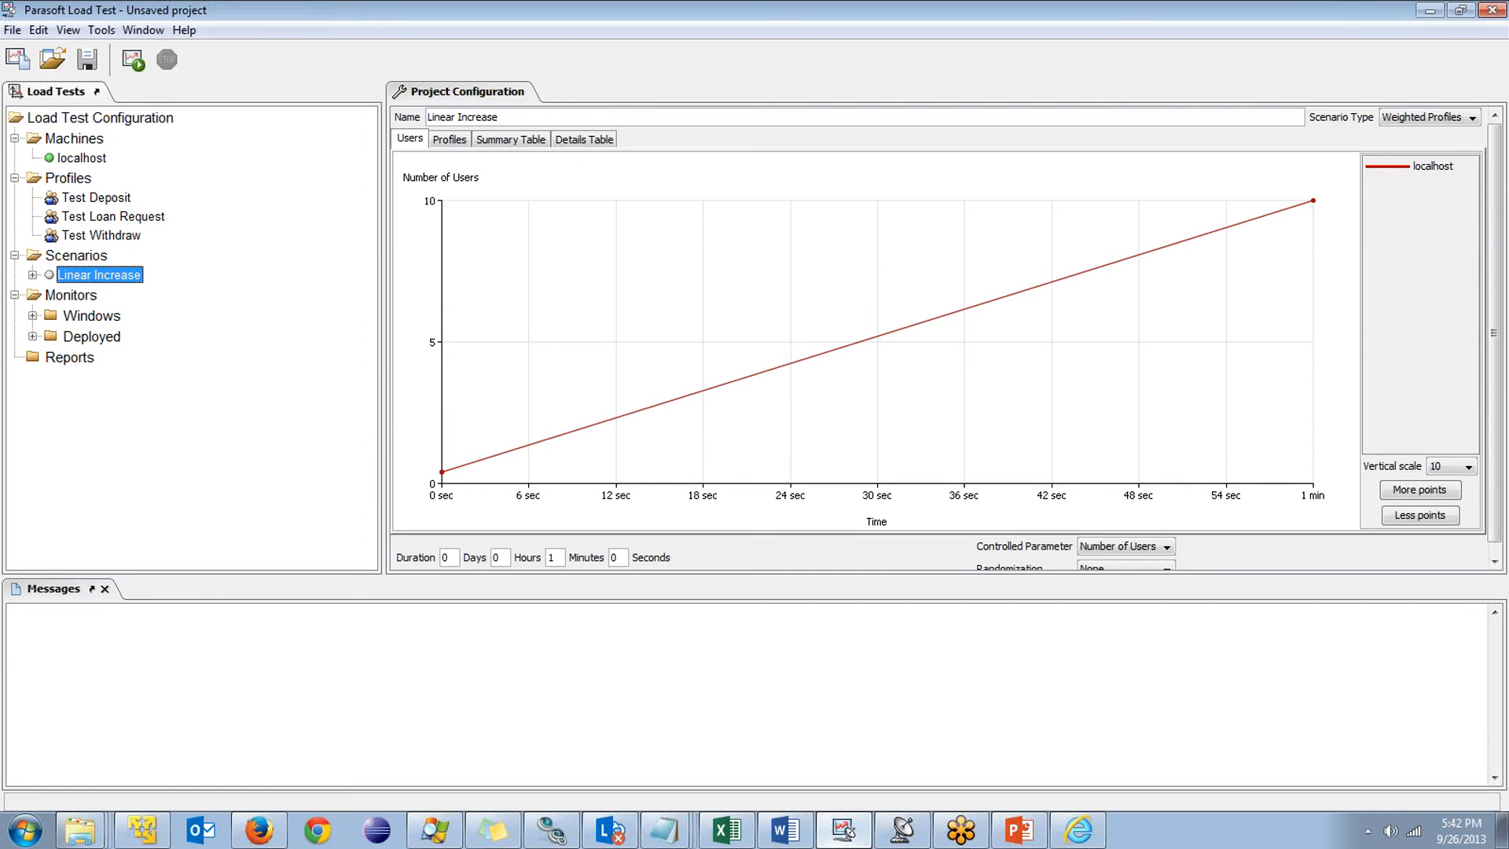
pyautogui.moveTo(442, 472); pyautogui.dragTo(441, 433)
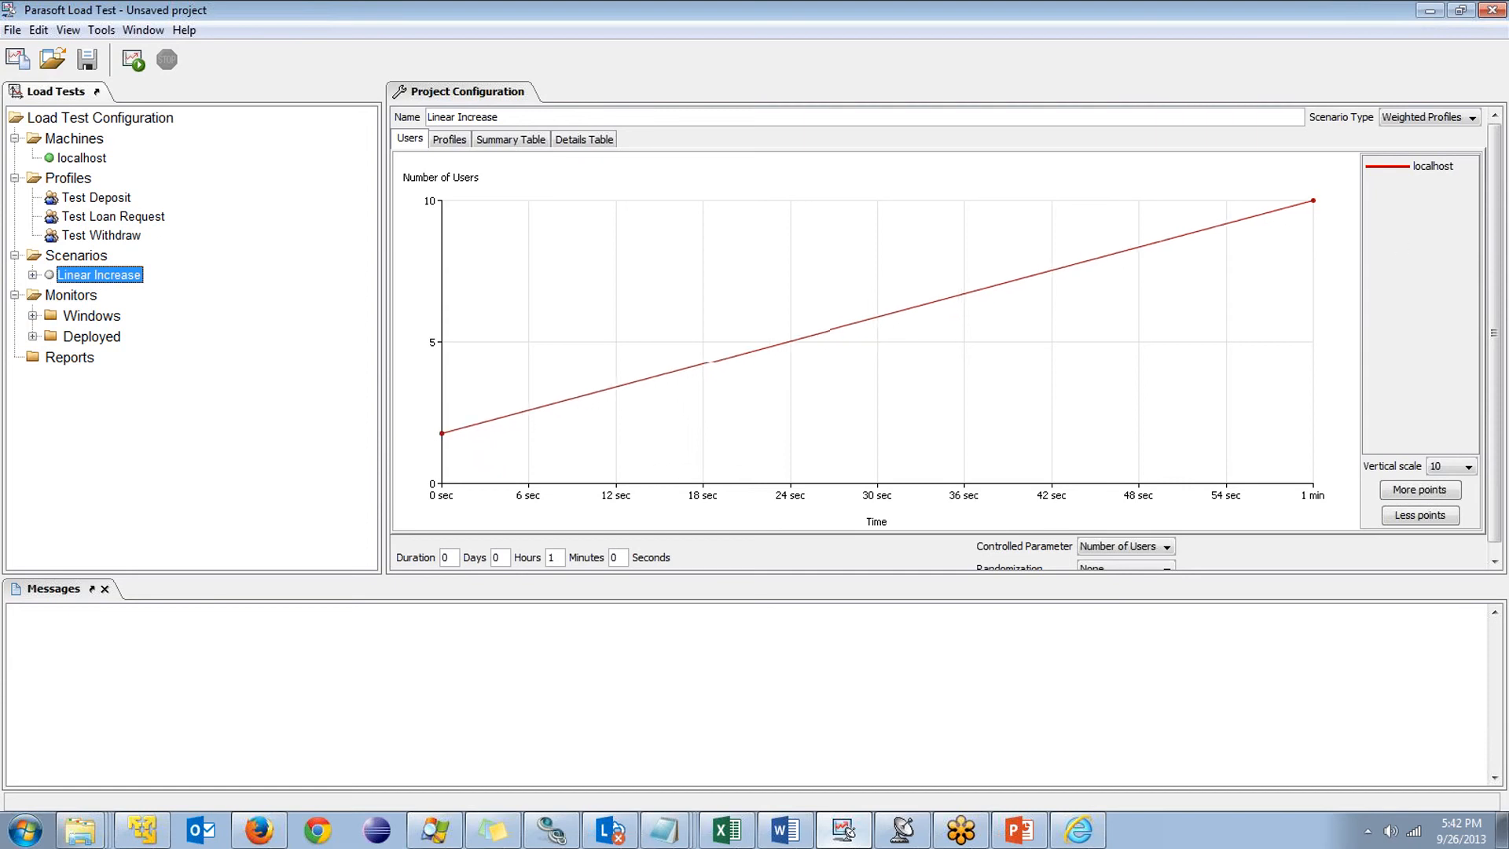
# Add a point to the Linear Increase user graph and place it at about 9 seconds and 6 users
pyautogui.rightClick(686, 371)
pyautogui.click(710, 386)
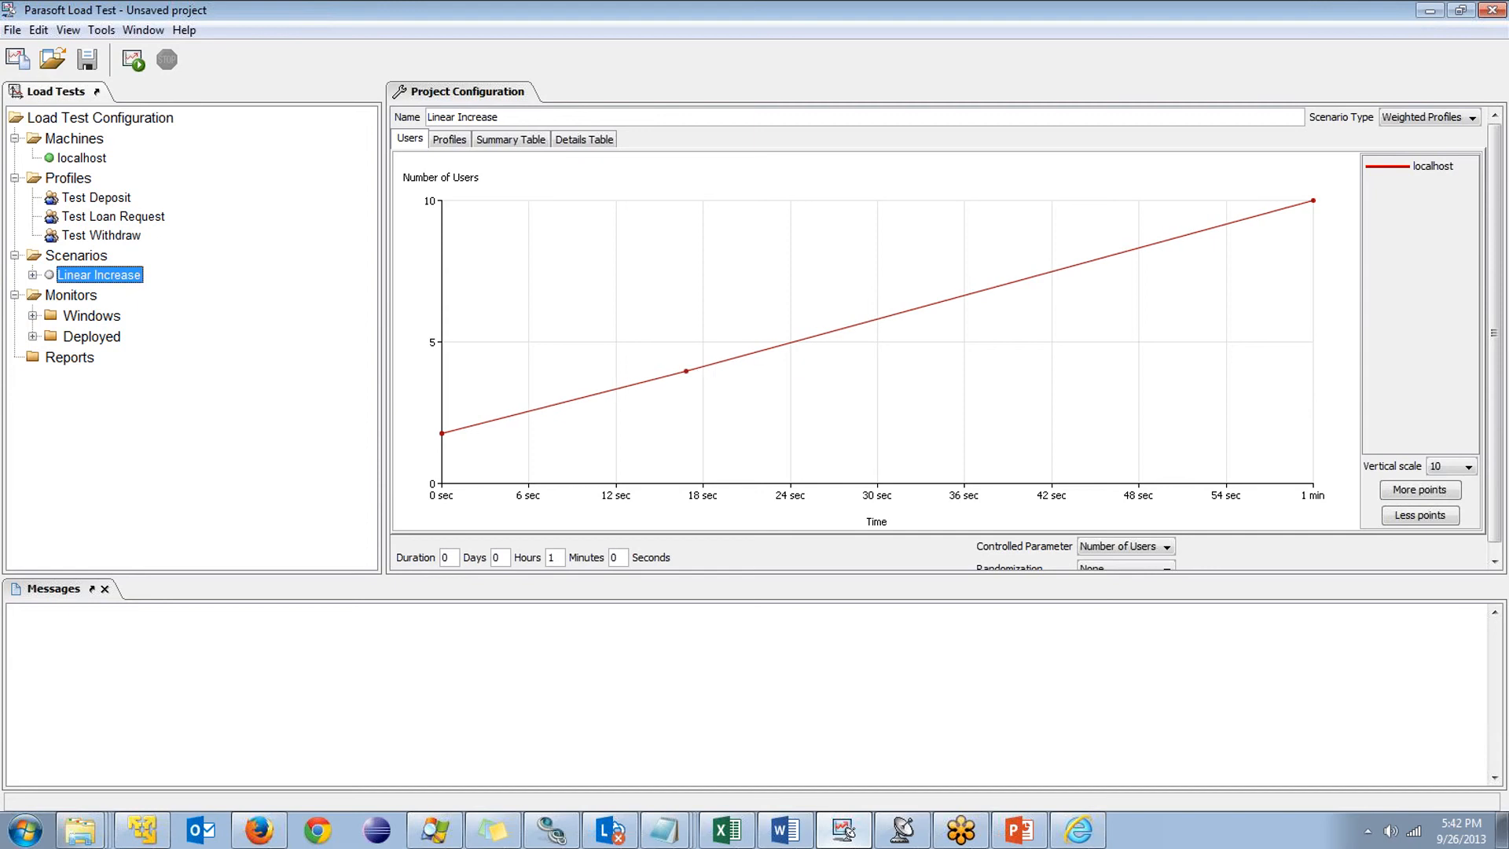
pyautogui.moveTo(686, 371); pyautogui.dragTo(568, 320)
pyautogui.rightClick(832, 283)
pyautogui.click(840, 288)
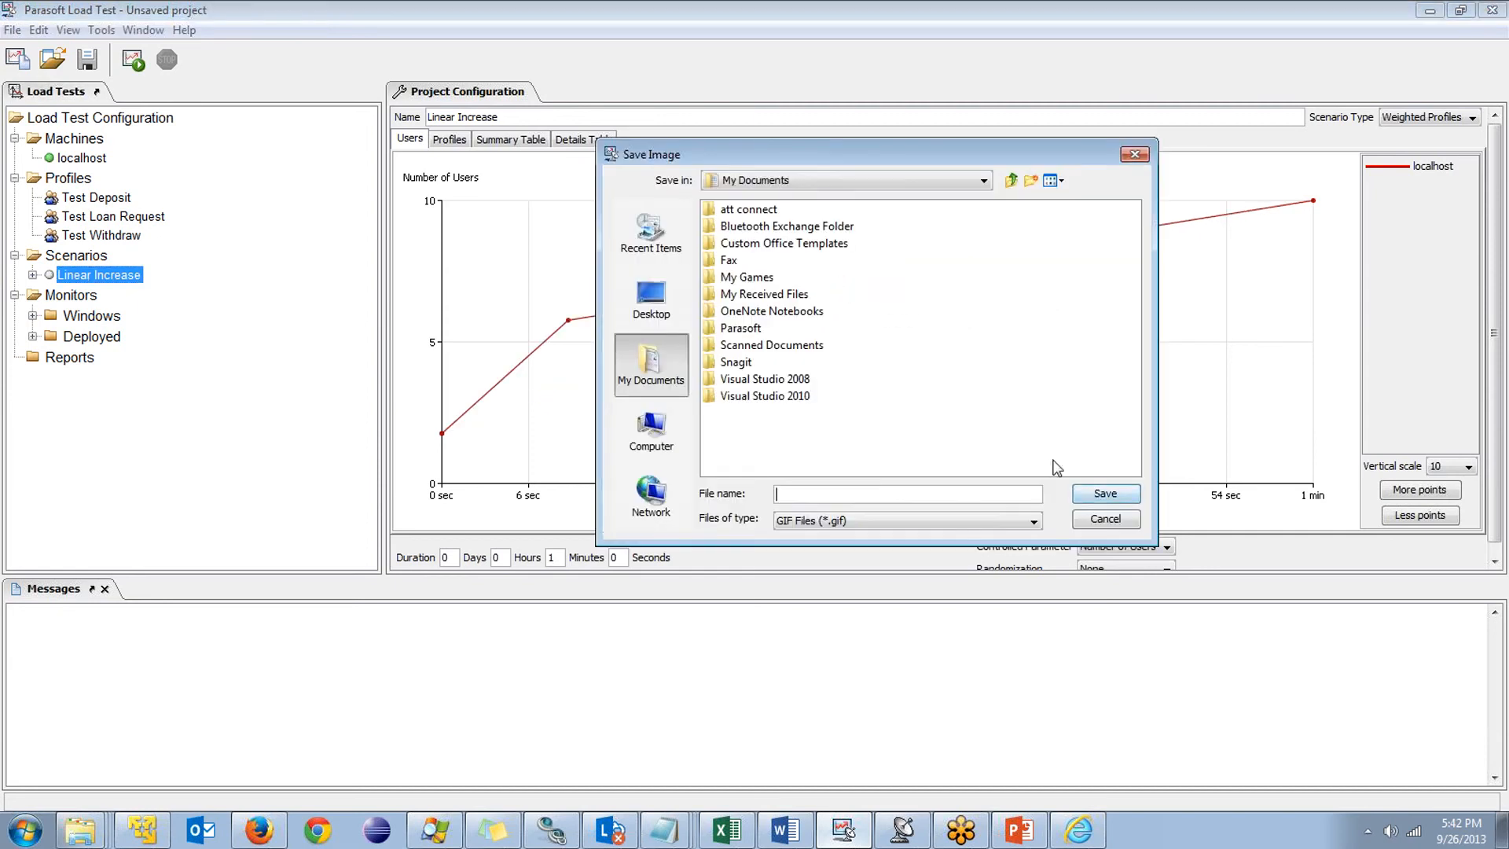
pyautogui.click(1124, 533)
# Add another point to the user graph and place it at about 29 seconds and 7 users
pyautogui.rightClick(834, 279)
pyautogui.click(880, 292)
pyautogui.moveTo(834, 279); pyautogui.dragTo(862, 357)
# Add a user graph point at about 42 seconds and 9 users, and lower the end point to about 2 users
pyautogui.rightClick(1049, 299)
pyautogui.rightClick(1049, 293)
pyautogui.click(1077, 305)
pyautogui.moveTo(1048, 293); pyautogui.dragTo(1048, 220)
pyautogui.moveTo(1313, 201); pyautogui.dragTo(1312, 420)
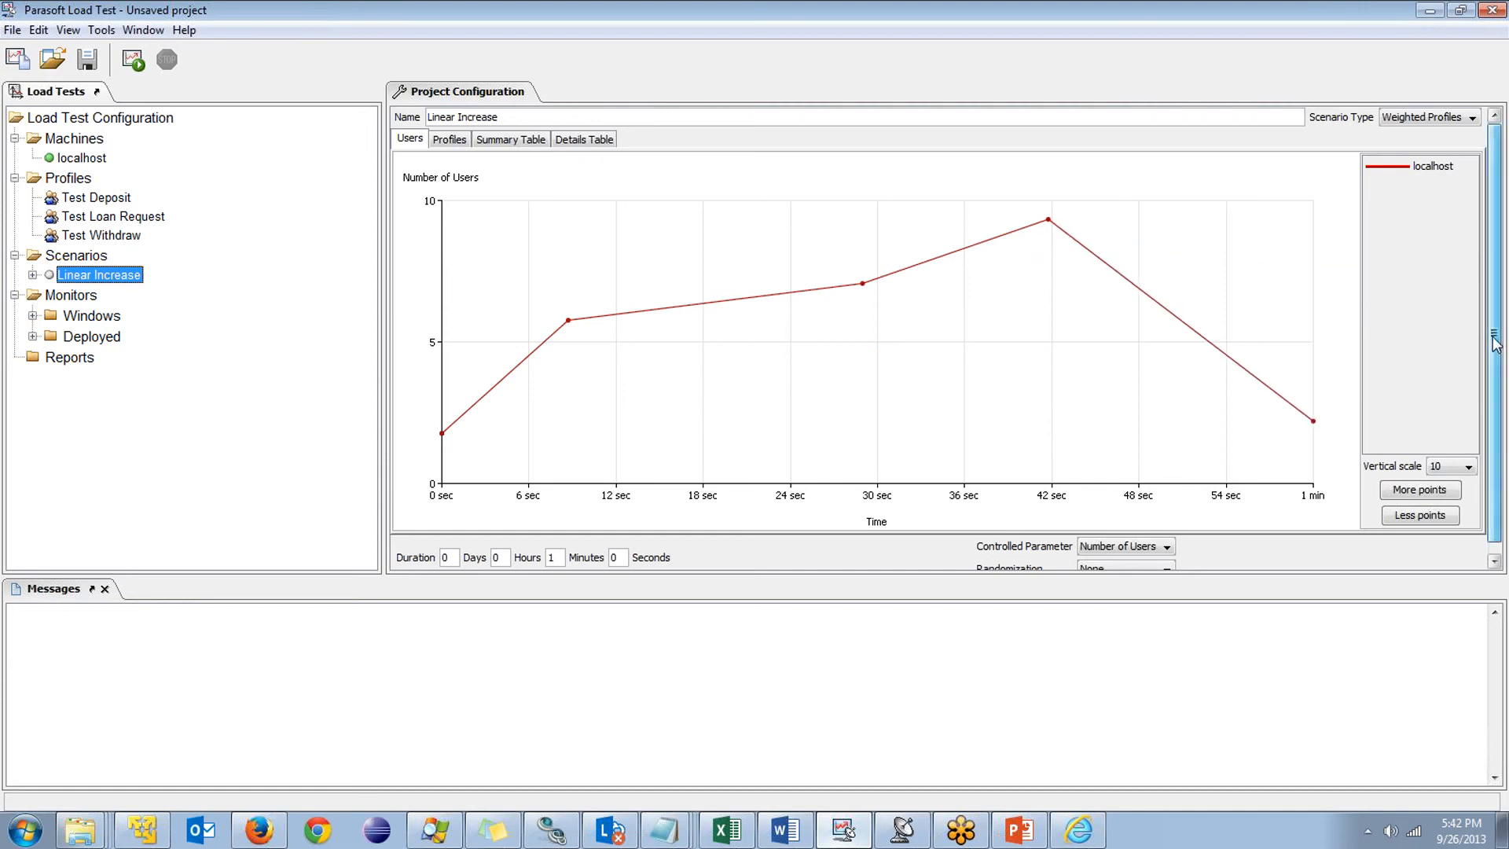
# Raise the scenario's profile ratios to about 2.2 for Test Deposit and about 3.3 for Test Withdraw
pyautogui.click(450, 140)
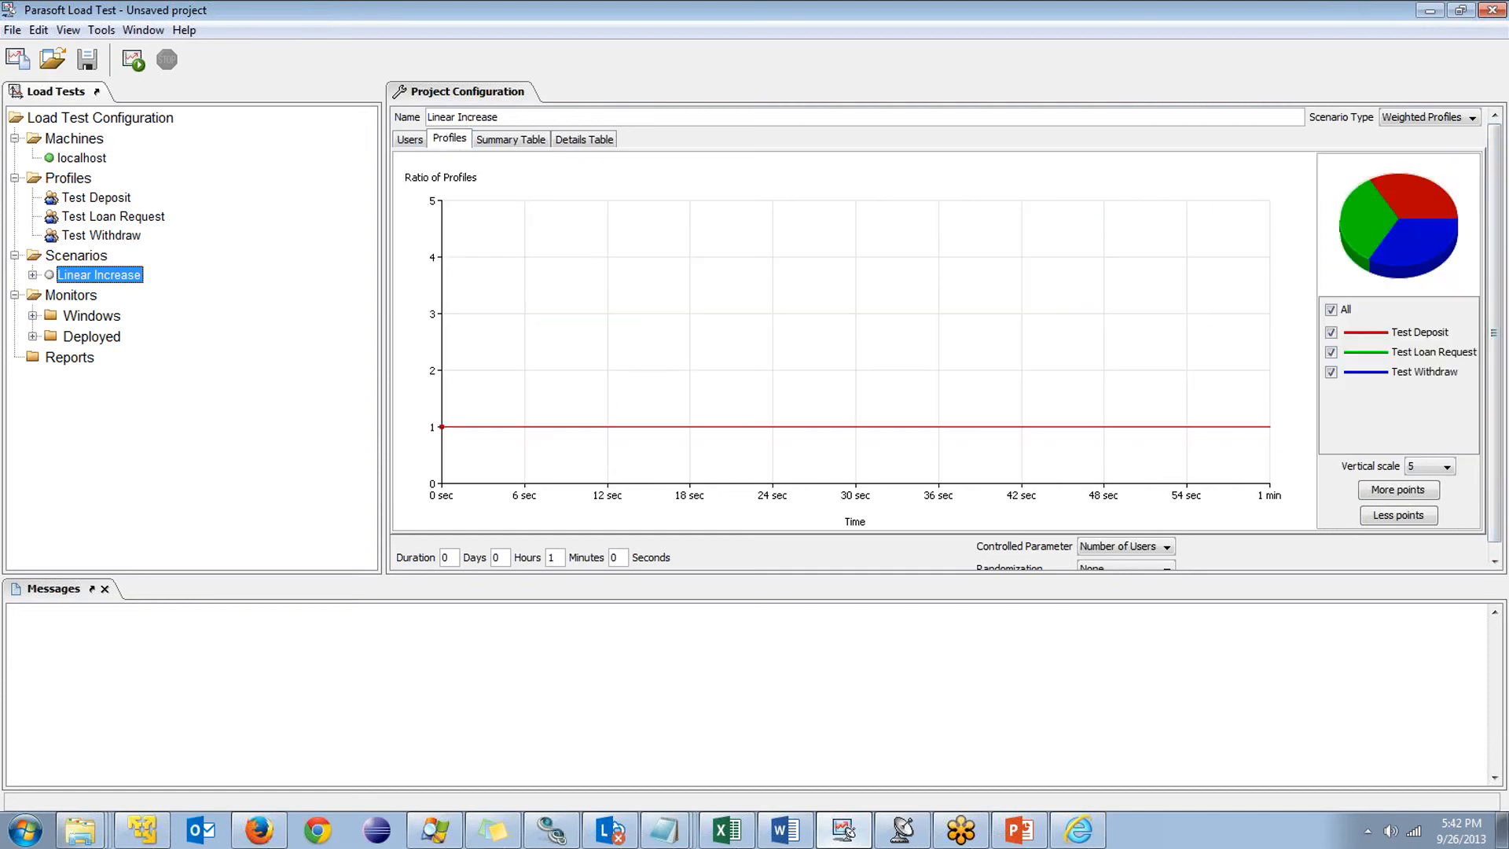
pyautogui.moveTo(442, 427); pyautogui.dragTo(442, 361)
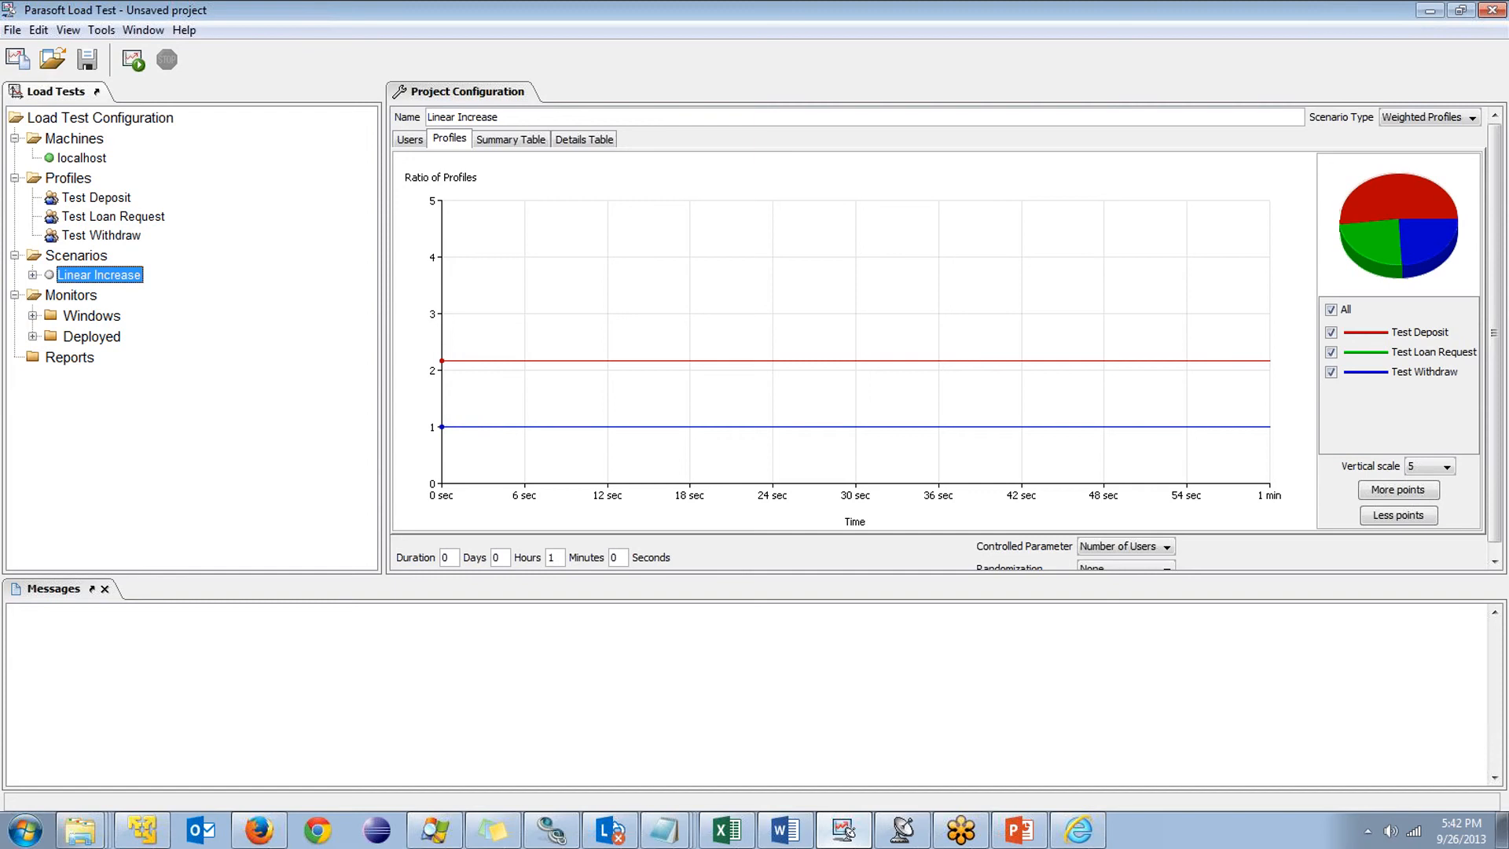
pyautogui.moveTo(442, 427); pyautogui.dragTo(442, 299)
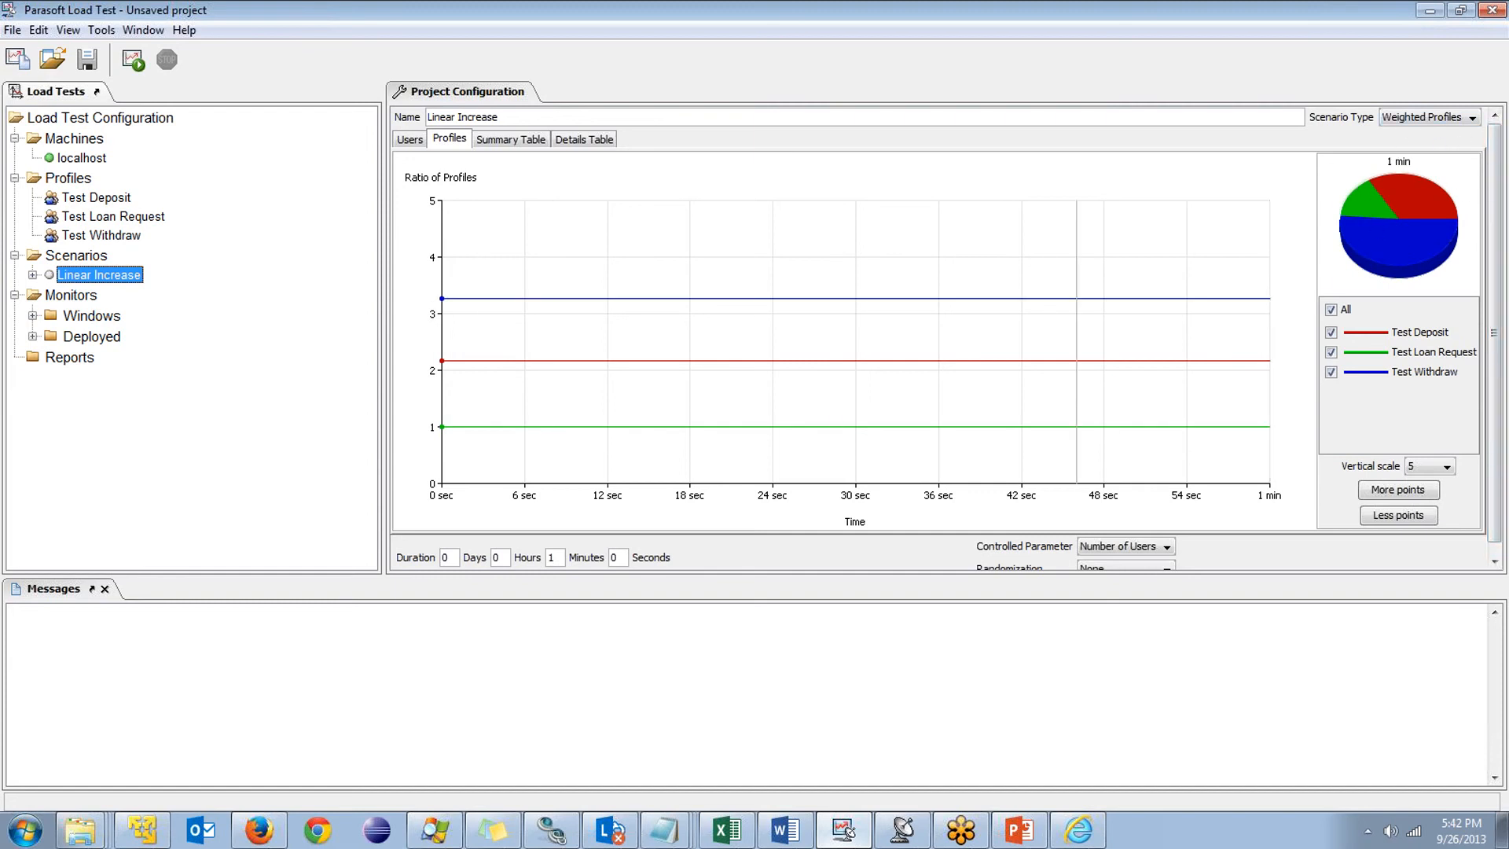
# Set the Test Withdraw profile ratio to about 3.1 and add a point on its line at about 33 seconds
pyautogui.click(411, 140)
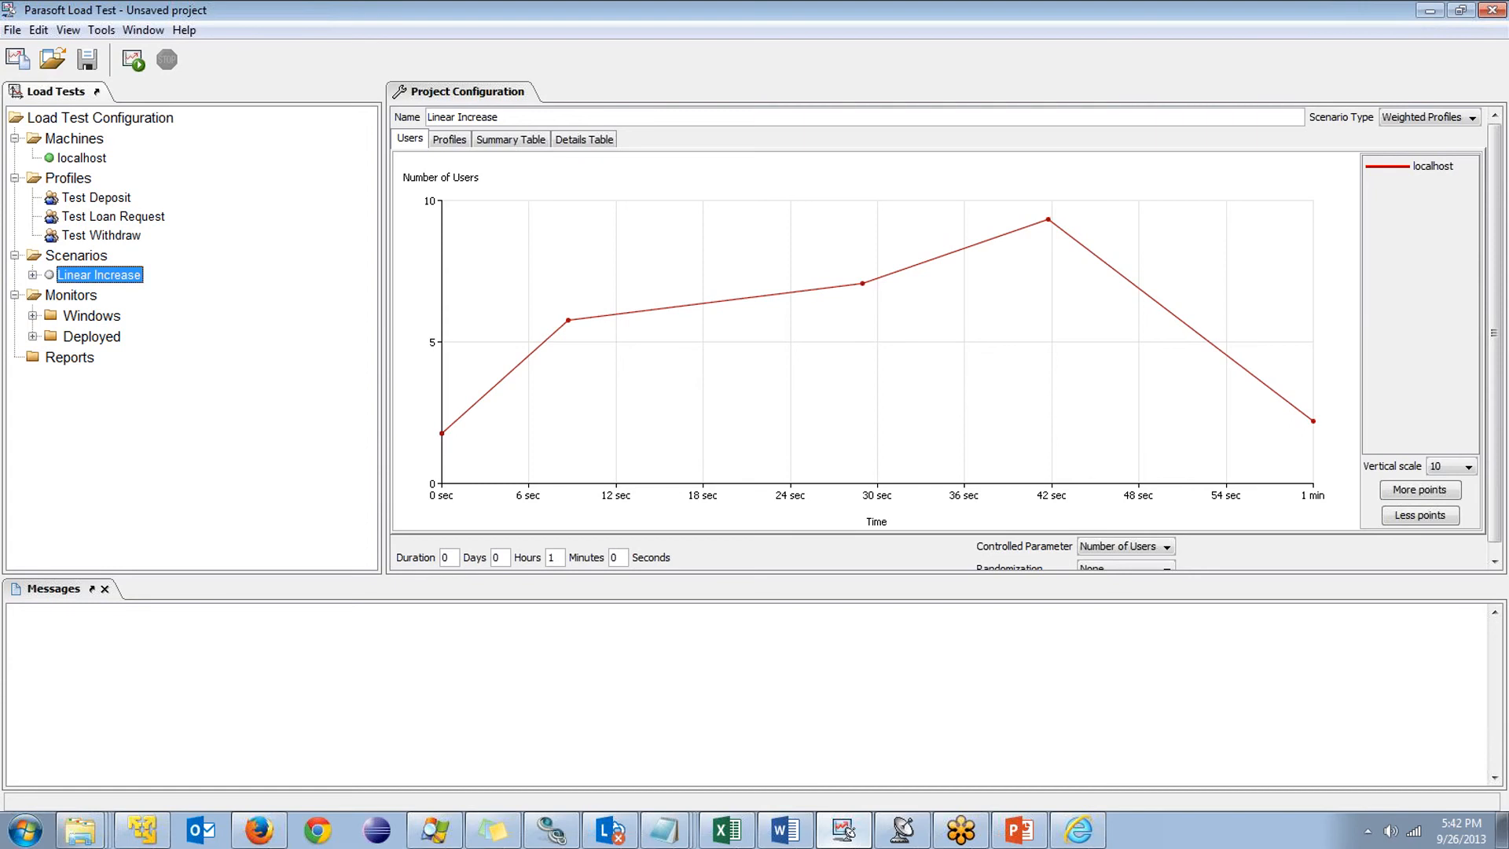
pyautogui.click(450, 139)
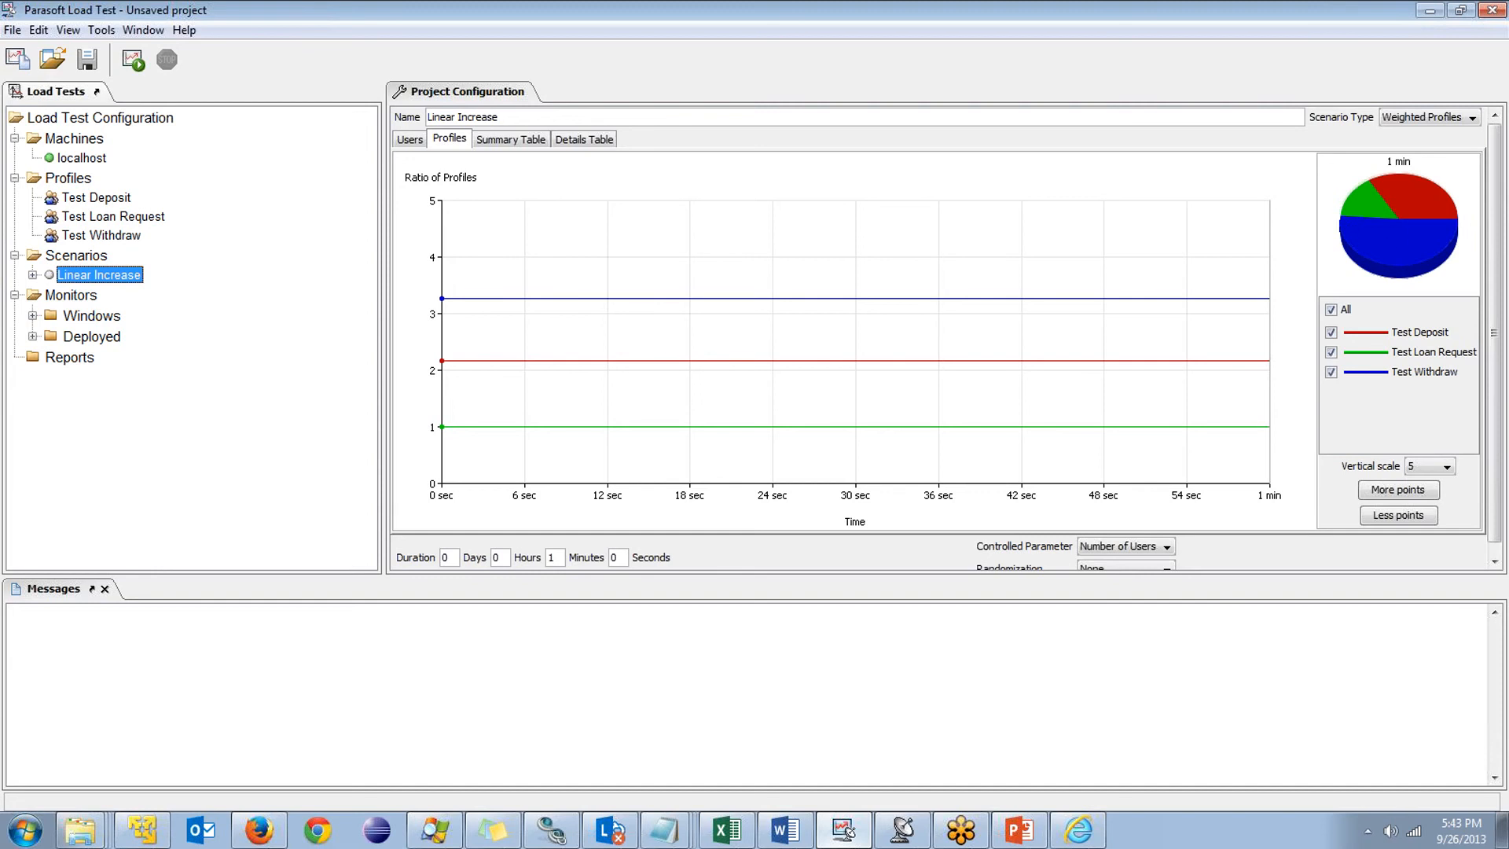
pyautogui.moveTo(442, 299); pyautogui.dragTo(441, 306)
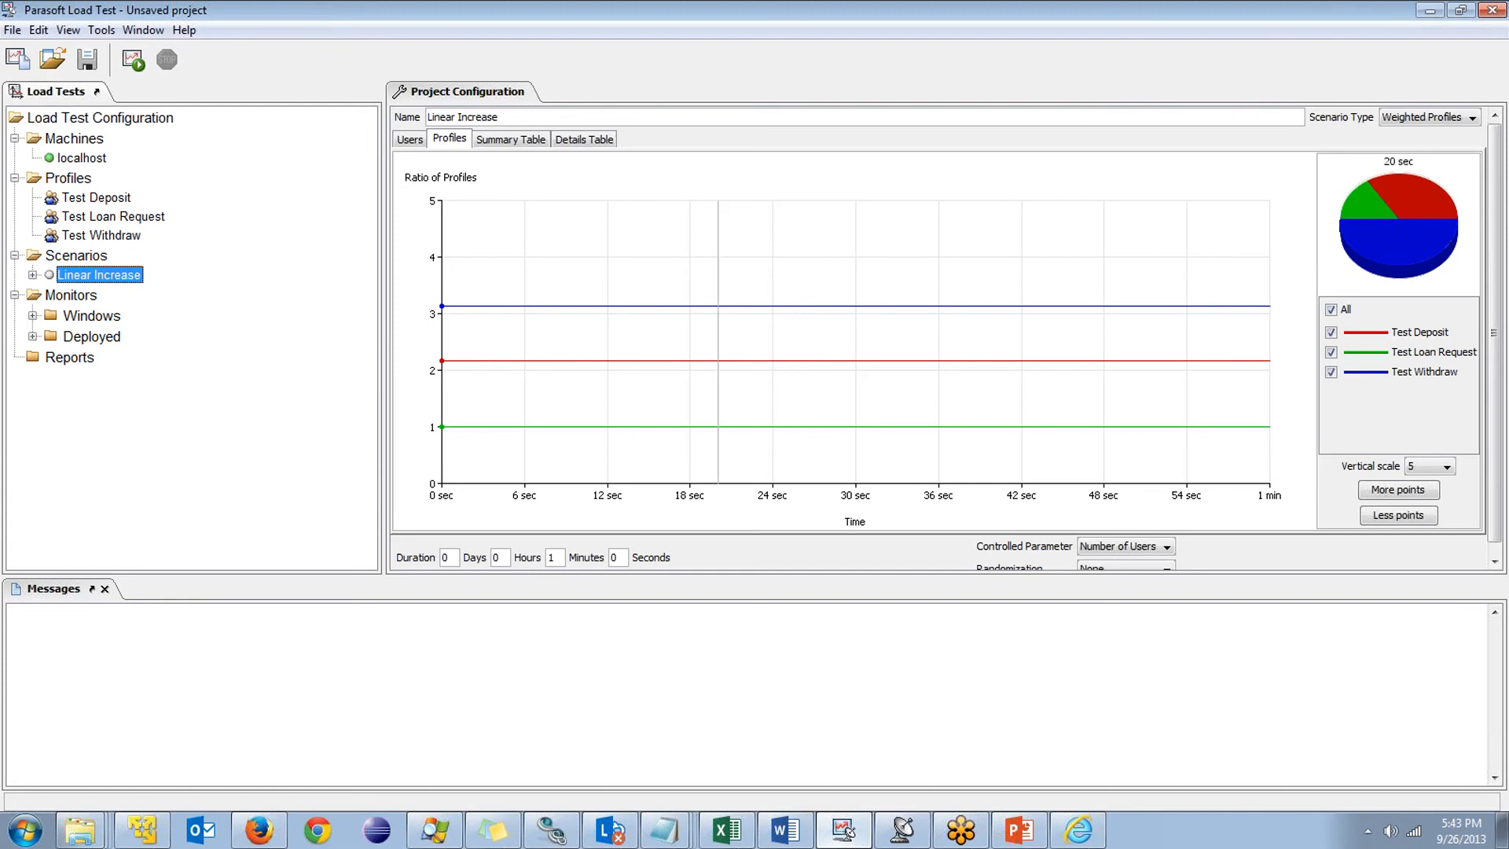
pyautogui.rightClick(893, 306)
pyautogui.click(936, 320)
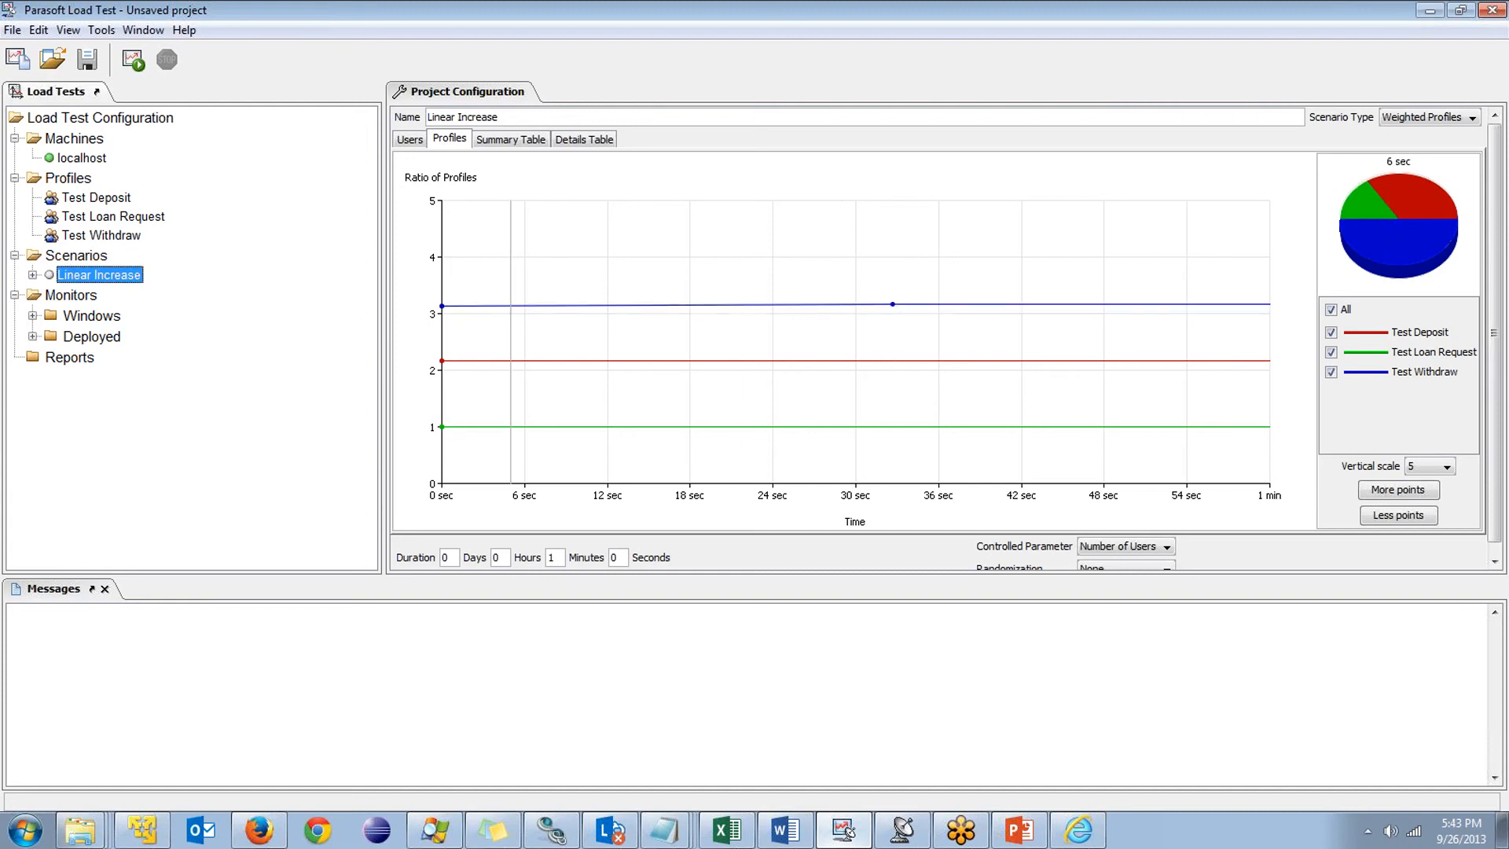
# Set the Test Deposit profile ratio to about 4 and check the available scenario types, keeping Weighted Profiles
pyautogui.moveTo(442, 361); pyautogui.dragTo(441, 254)
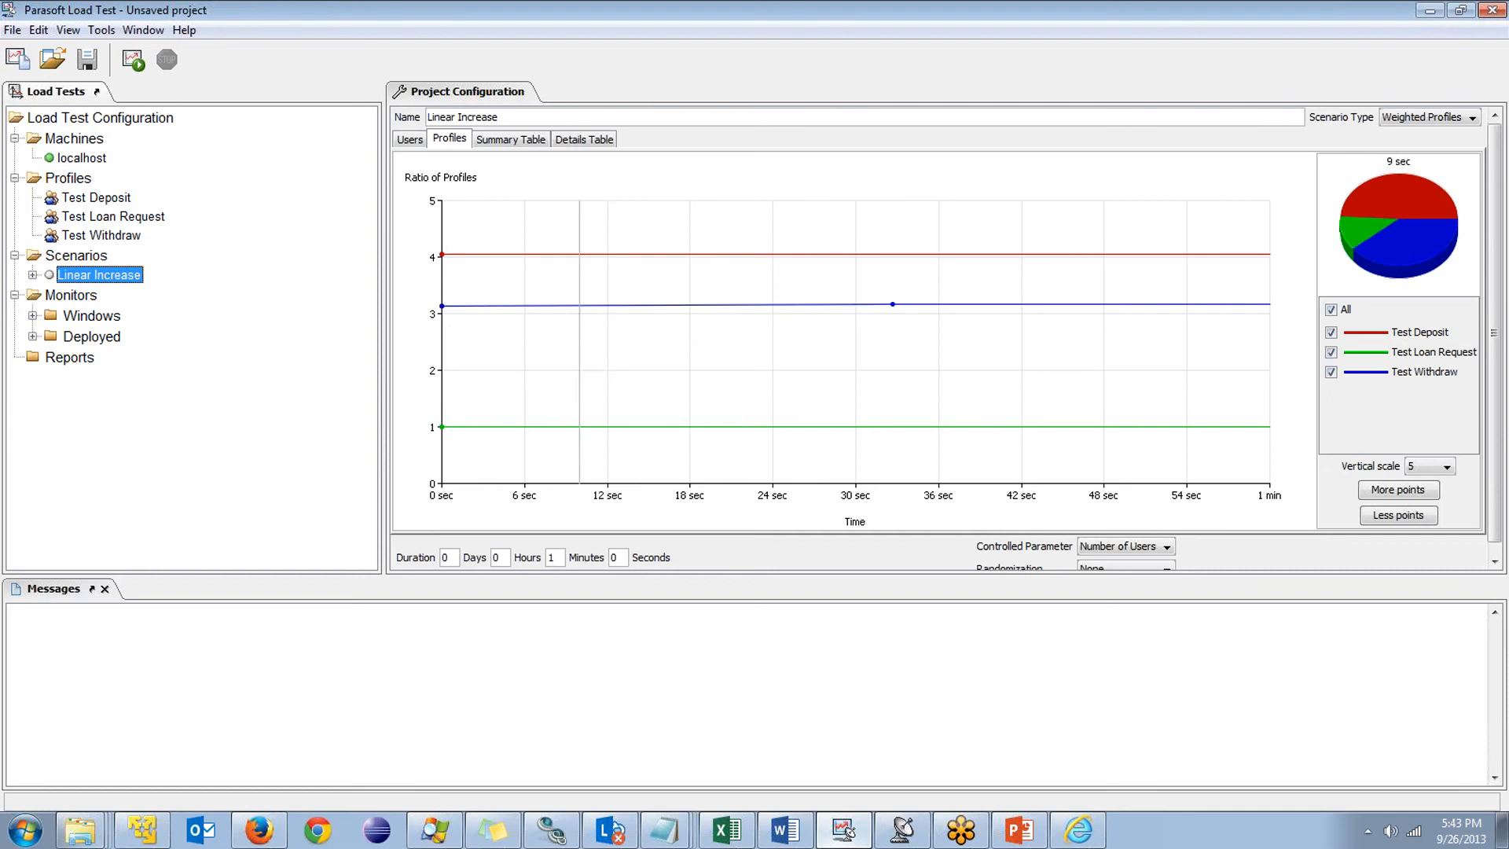
pyautogui.click(1429, 118)
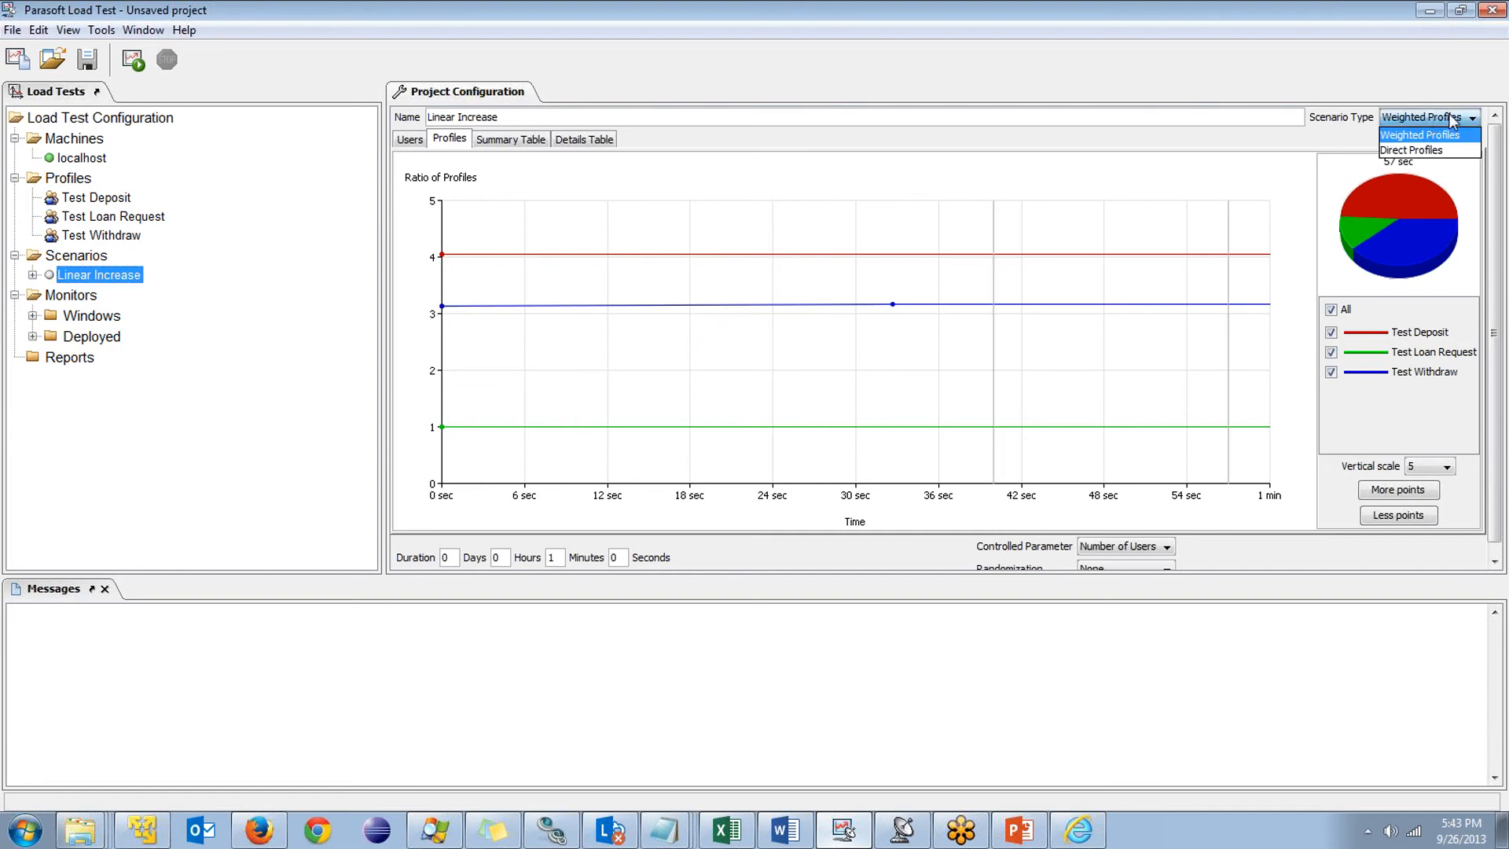
pyautogui.click(1452, 119)
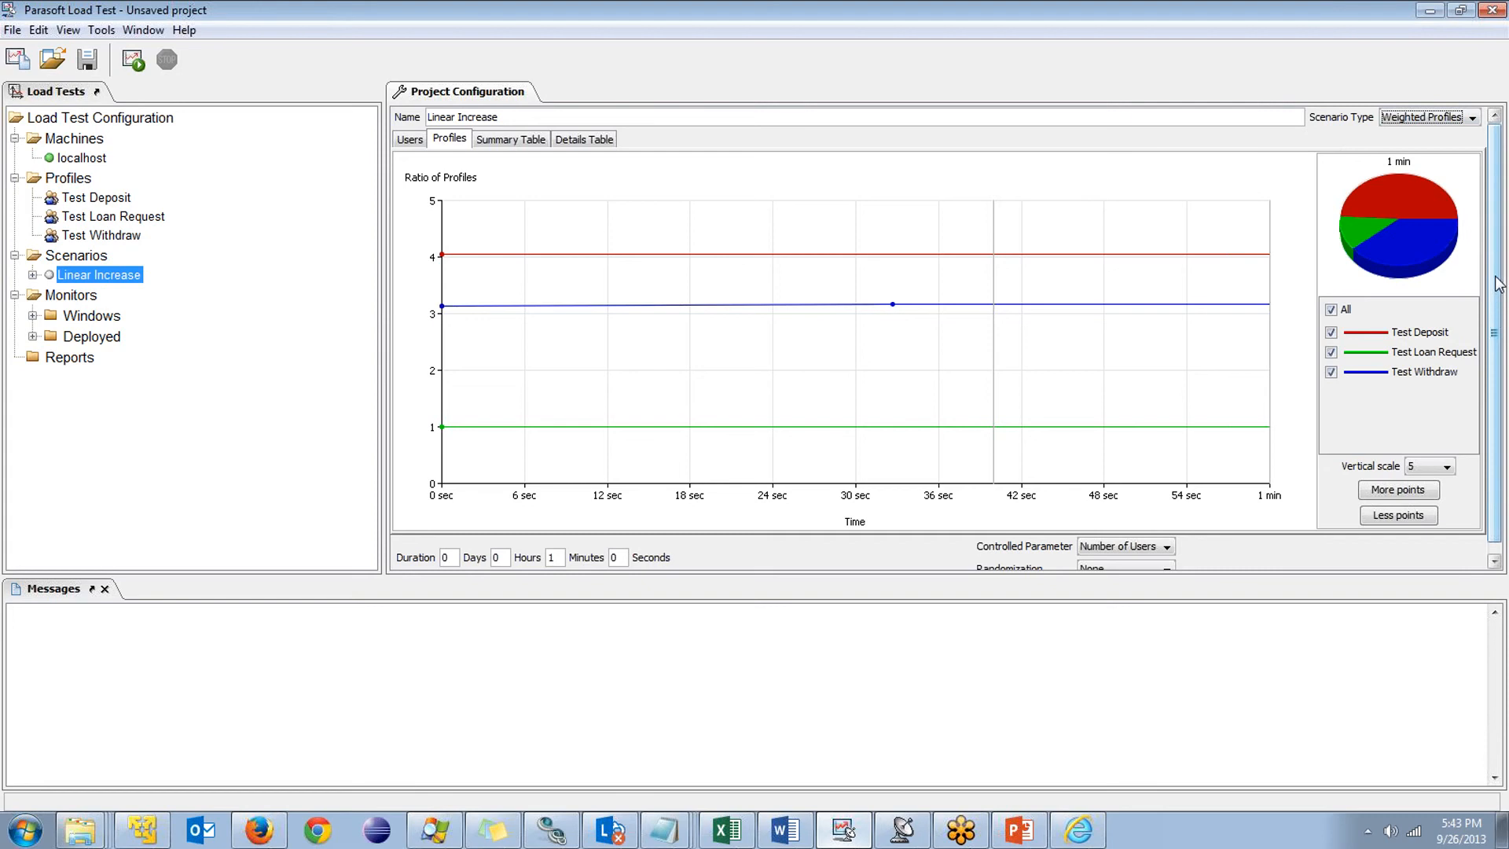
# Set the host of the Windows monitor to localhost
pyautogui.doubleClick(48, 316)
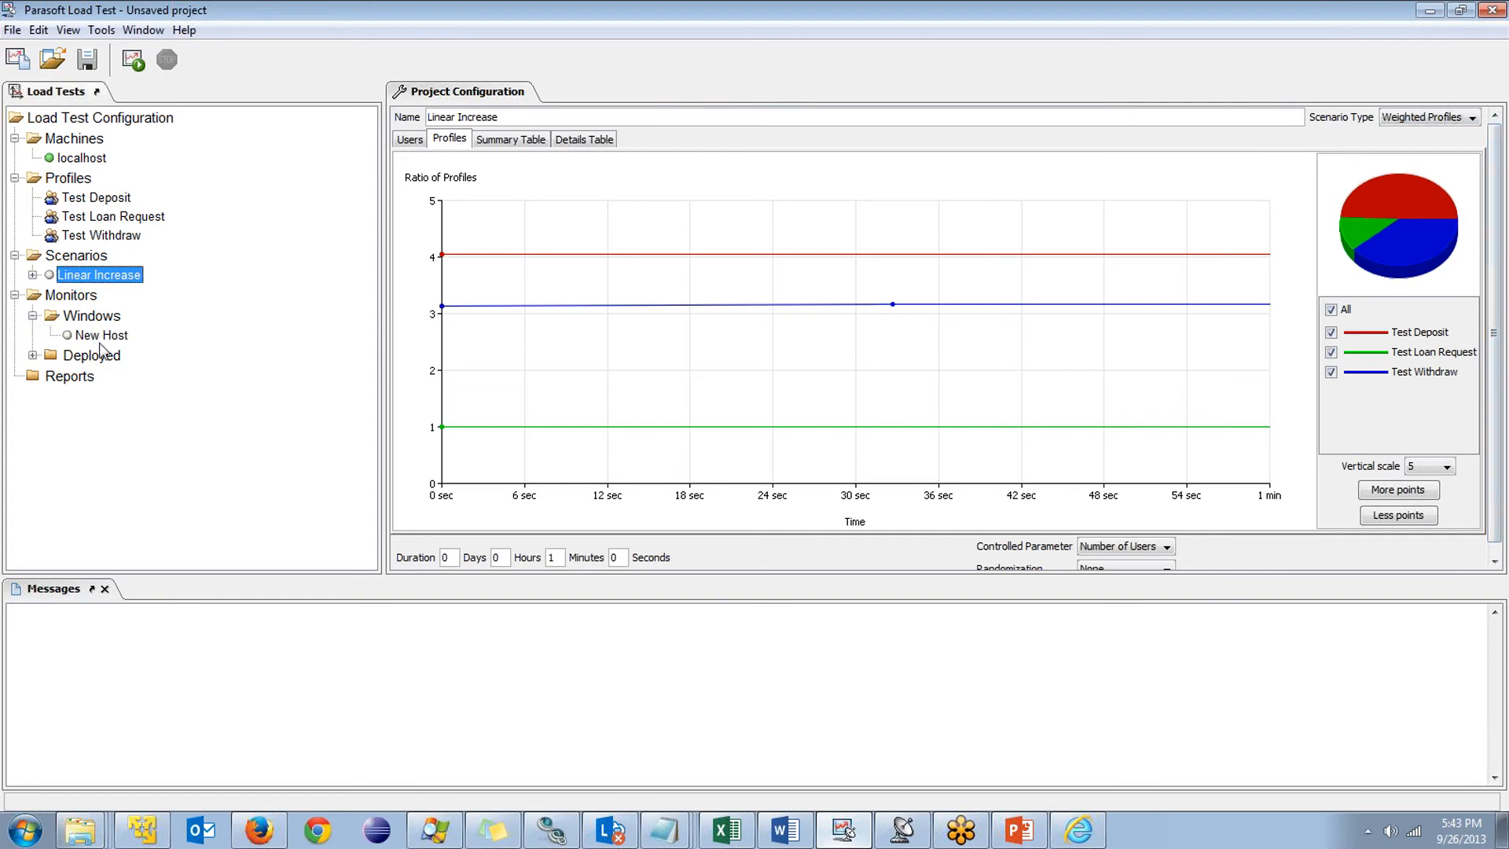
pyautogui.click(95, 335)
pyautogui.tripleClick(448, 132)
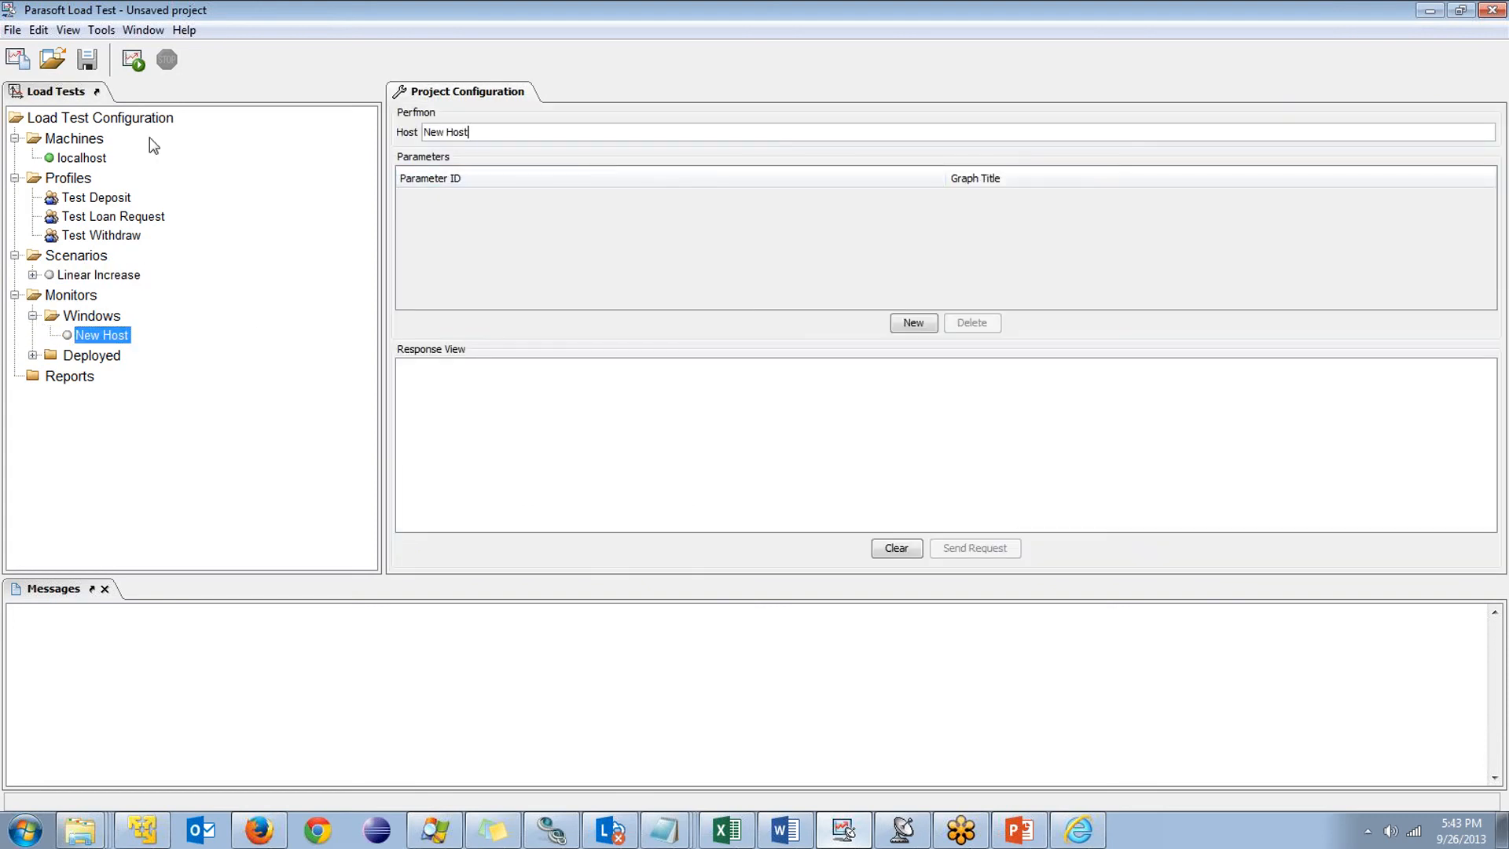
pyautogui.write('localhost')
# Start a new performance counter for the Windows monitor with the Process parameter and the javaw instance
pyautogui.click(912, 323)
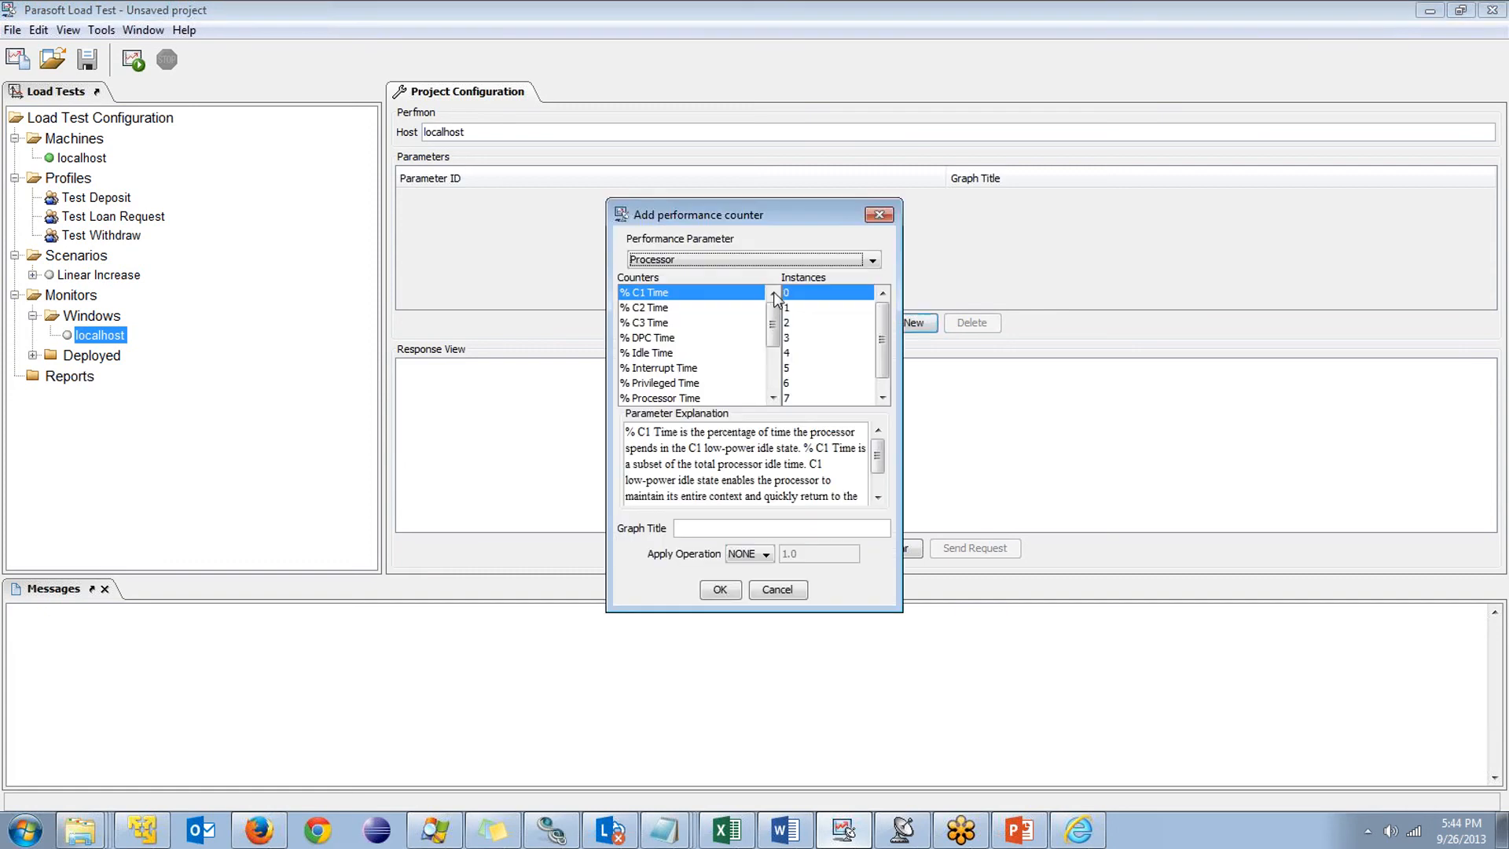
pyautogui.click(707, 260)
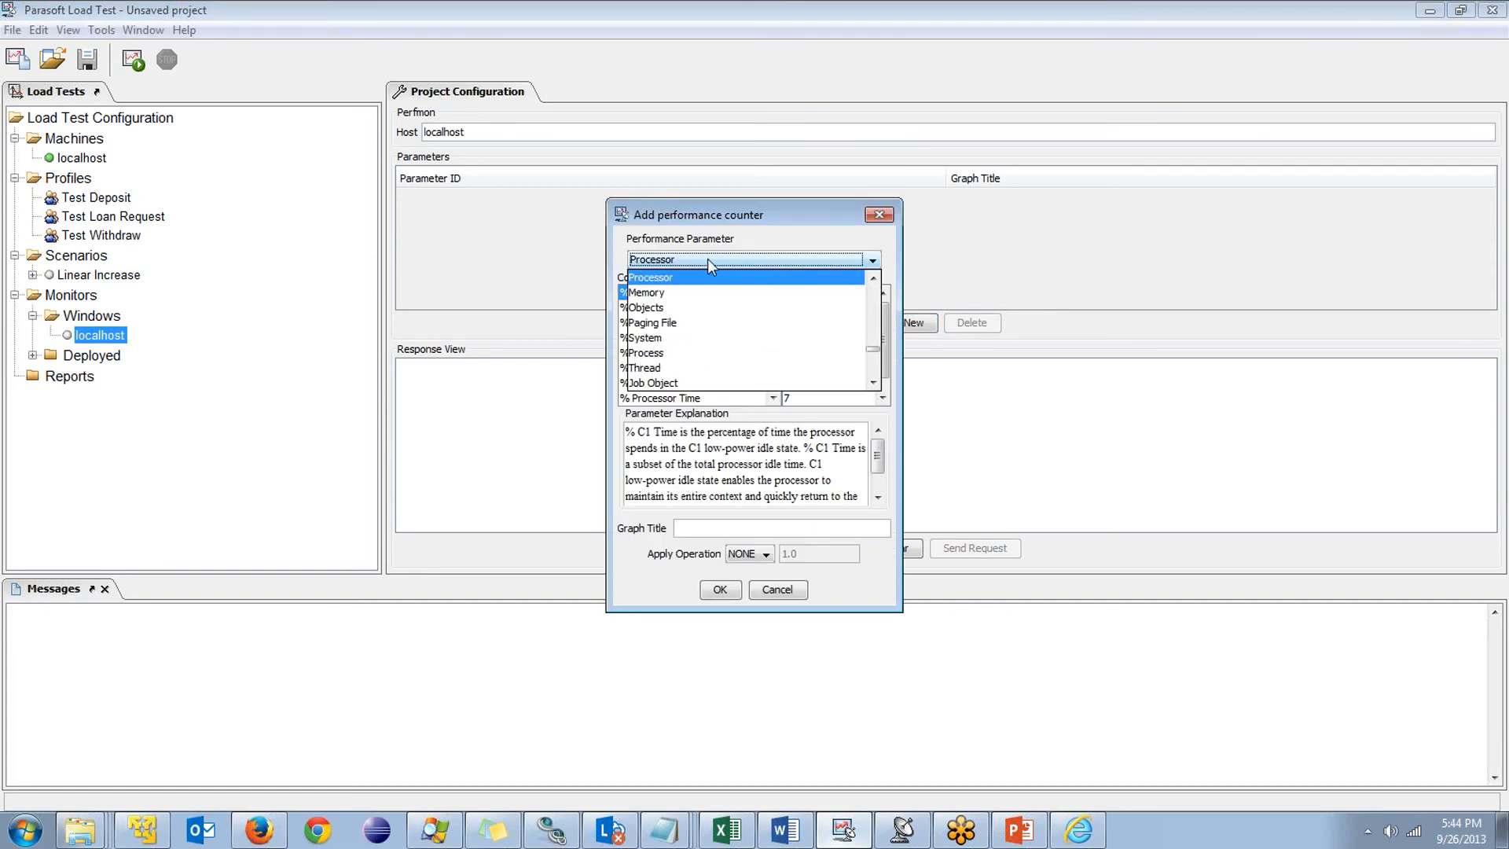
pyautogui.click(657, 353)
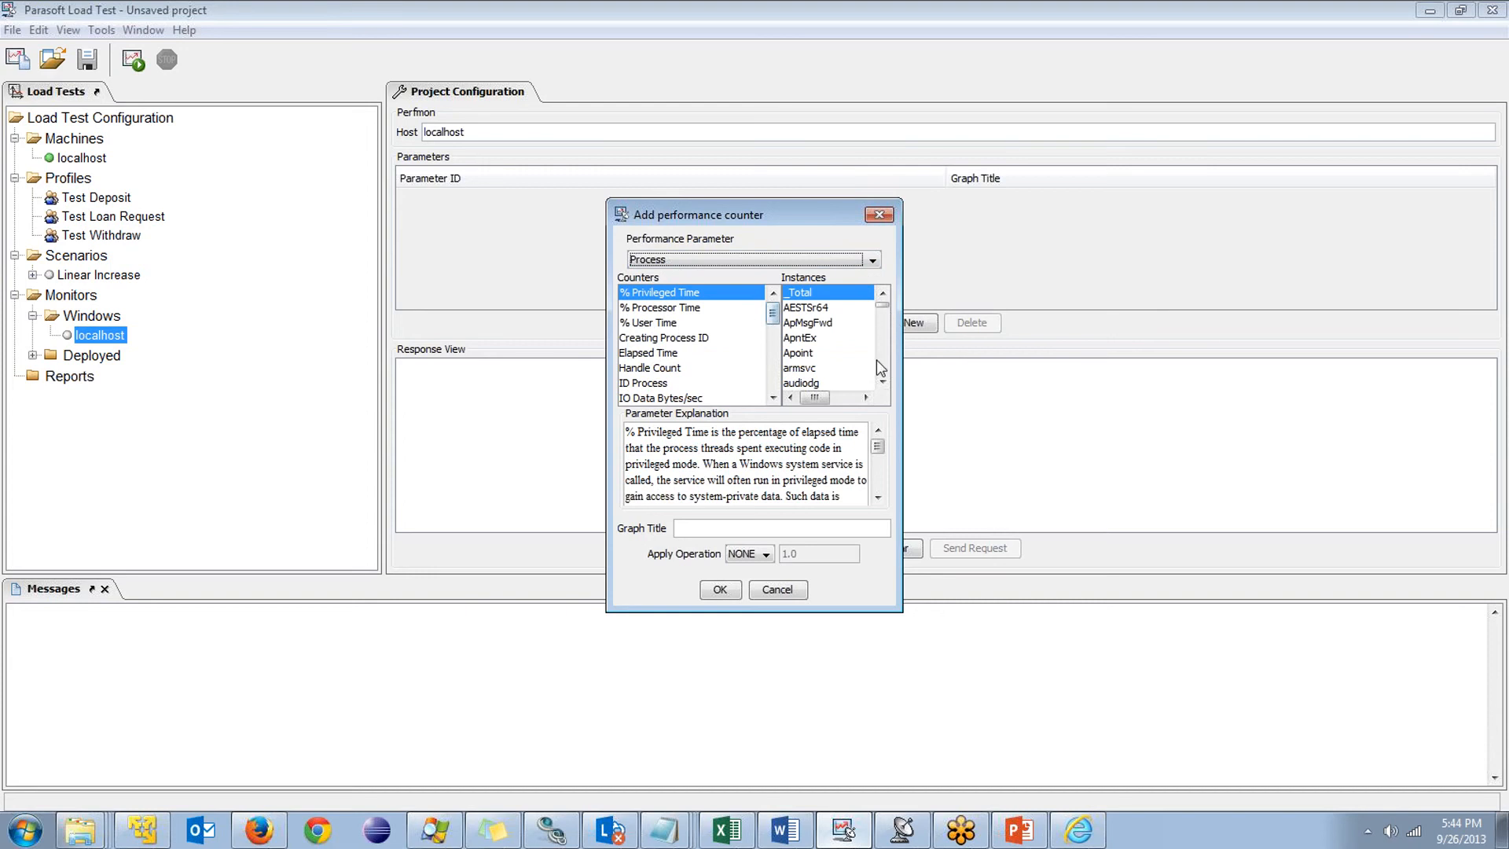
pyautogui.scroll(-3, 885, 361)
pyautogui.scroll(-3, 886, 361)
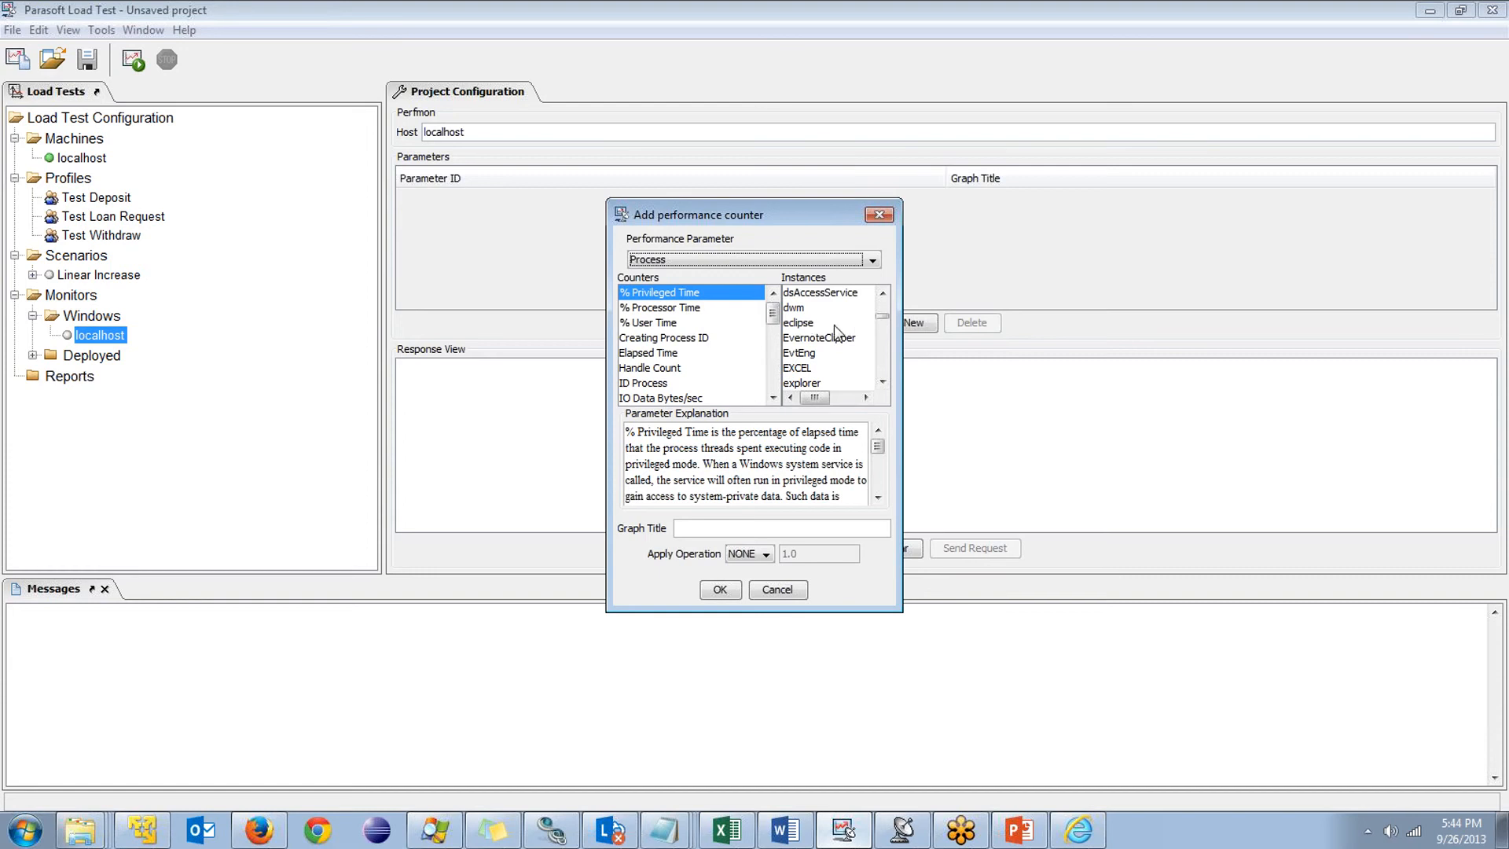
pyautogui.scroll(-4, 882, 363)
pyautogui.scroll(-2, 881, 363)
pyautogui.click(883, 293)
pyautogui.click(883, 293)
pyautogui.click(811, 322)
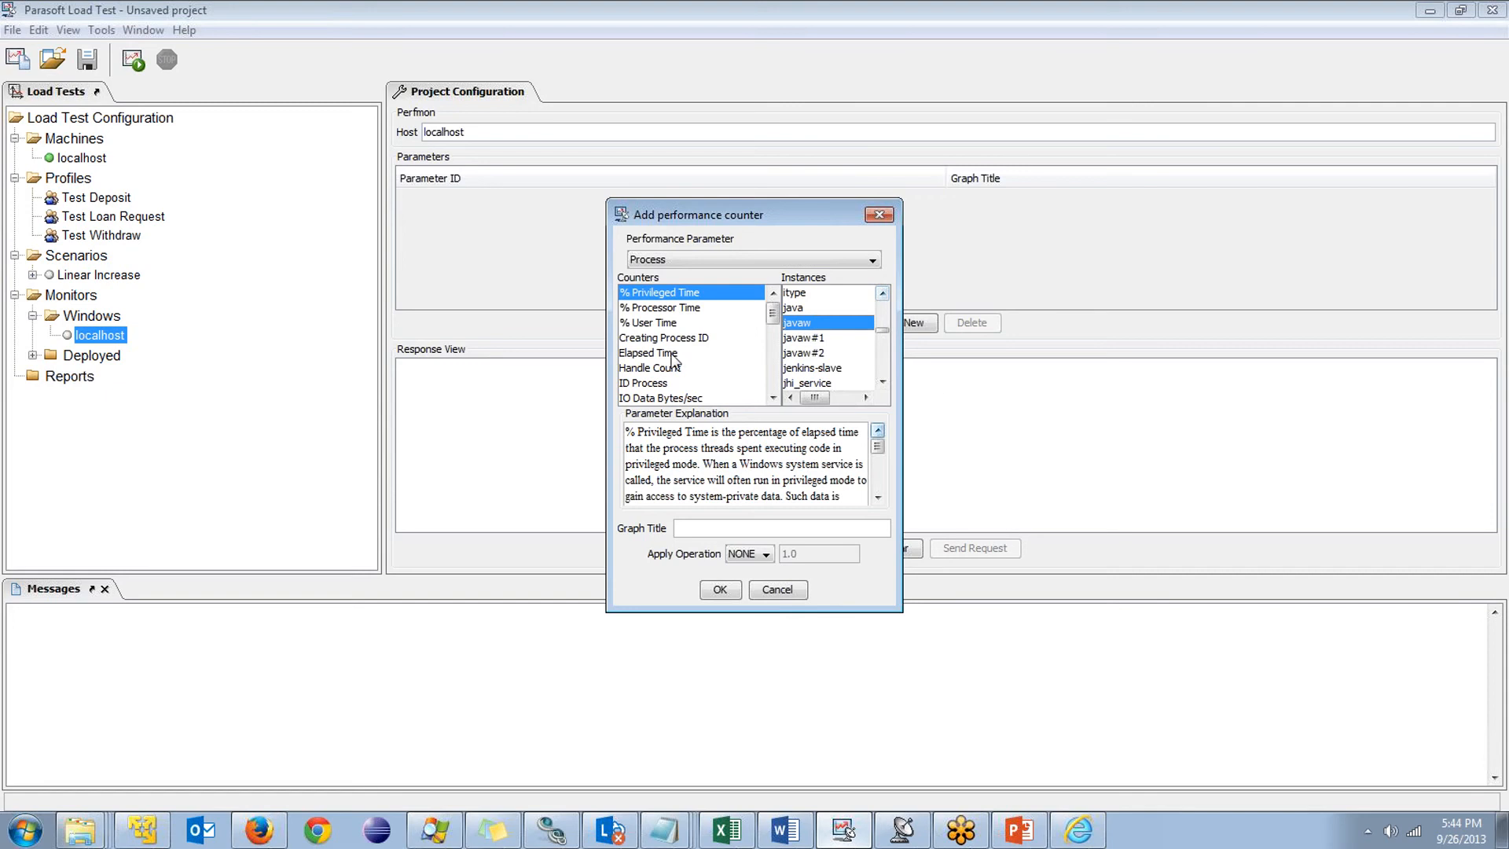
# Choose the % Processor Time counter, title its graph CPU and add it to the monitor
pyautogui.click(679, 256)
pyautogui.click(662, 308)
pyautogui.write('CPU')
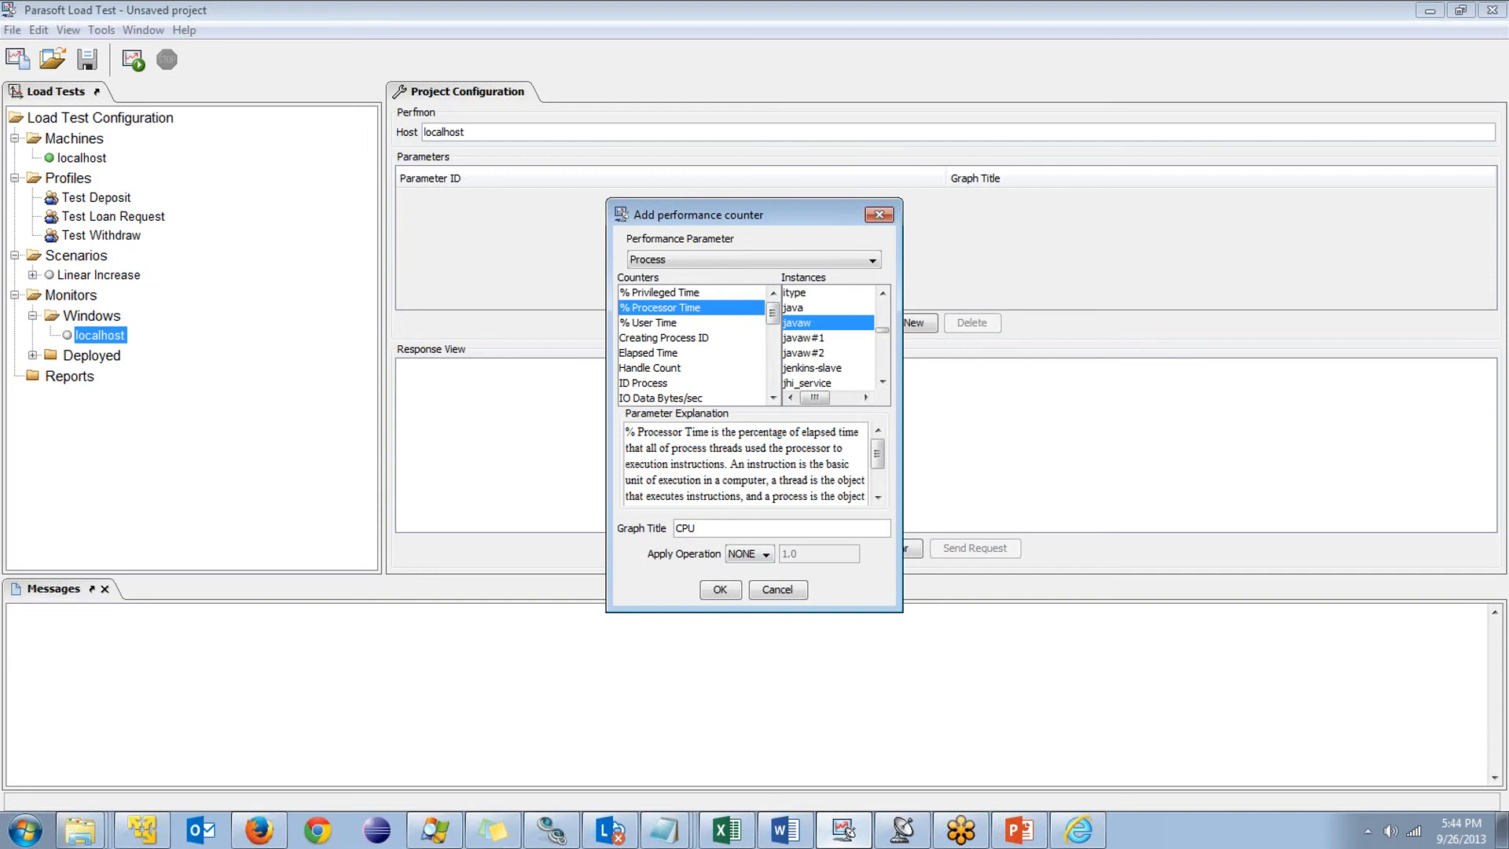
pyautogui.click(721, 591)
# Start a second performance counter on the Process parameter for the javaw instance
pyautogui.click(914, 323)
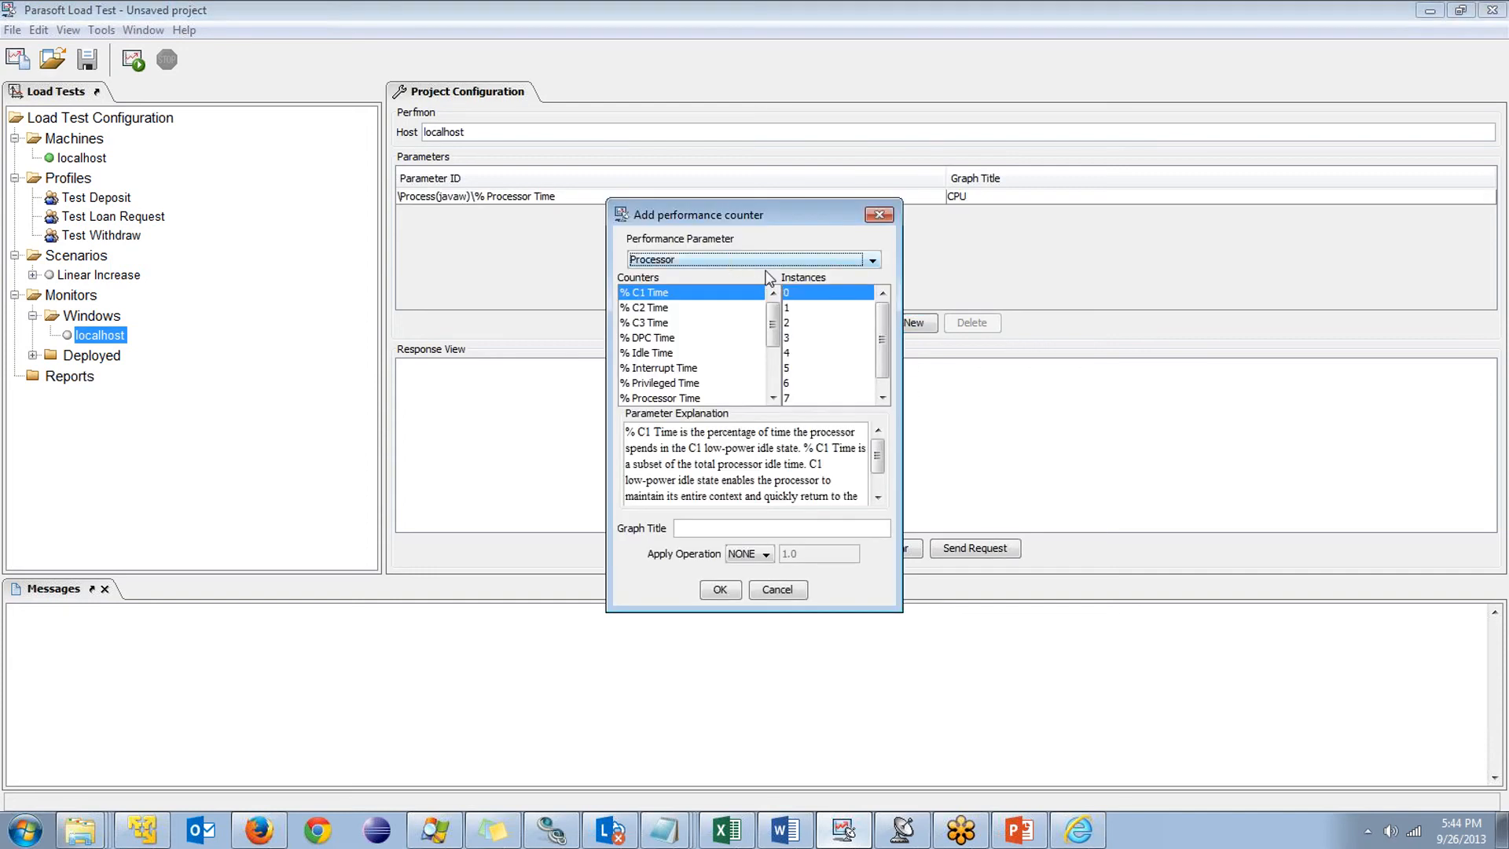
pyautogui.click(760, 260)
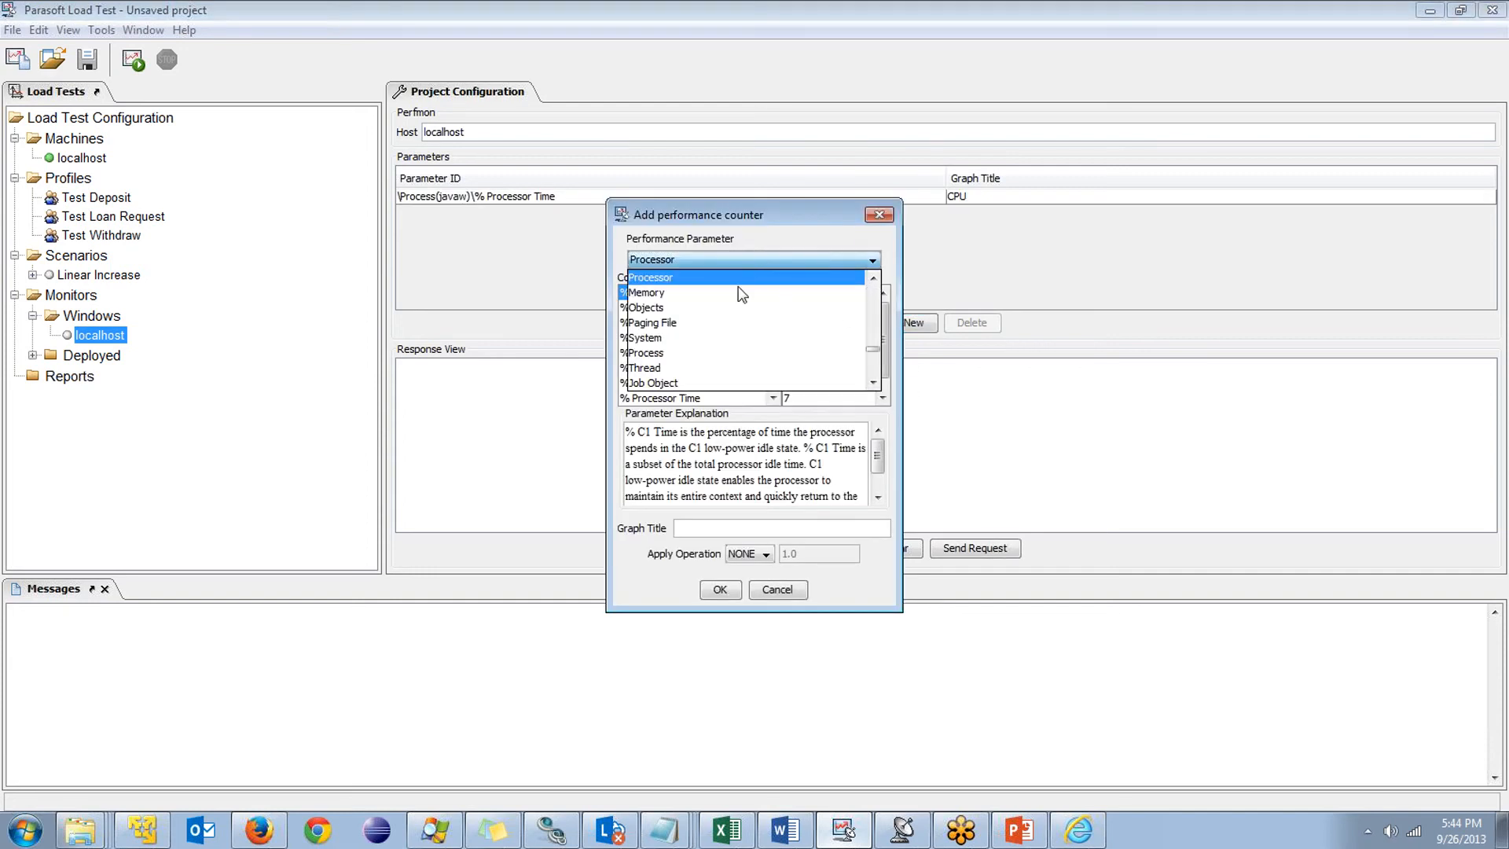
pyautogui.click(707, 357)
pyautogui.click(883, 352)
pyautogui.click(820, 353)
pyautogui.press('j')
pyautogui.press('Down')
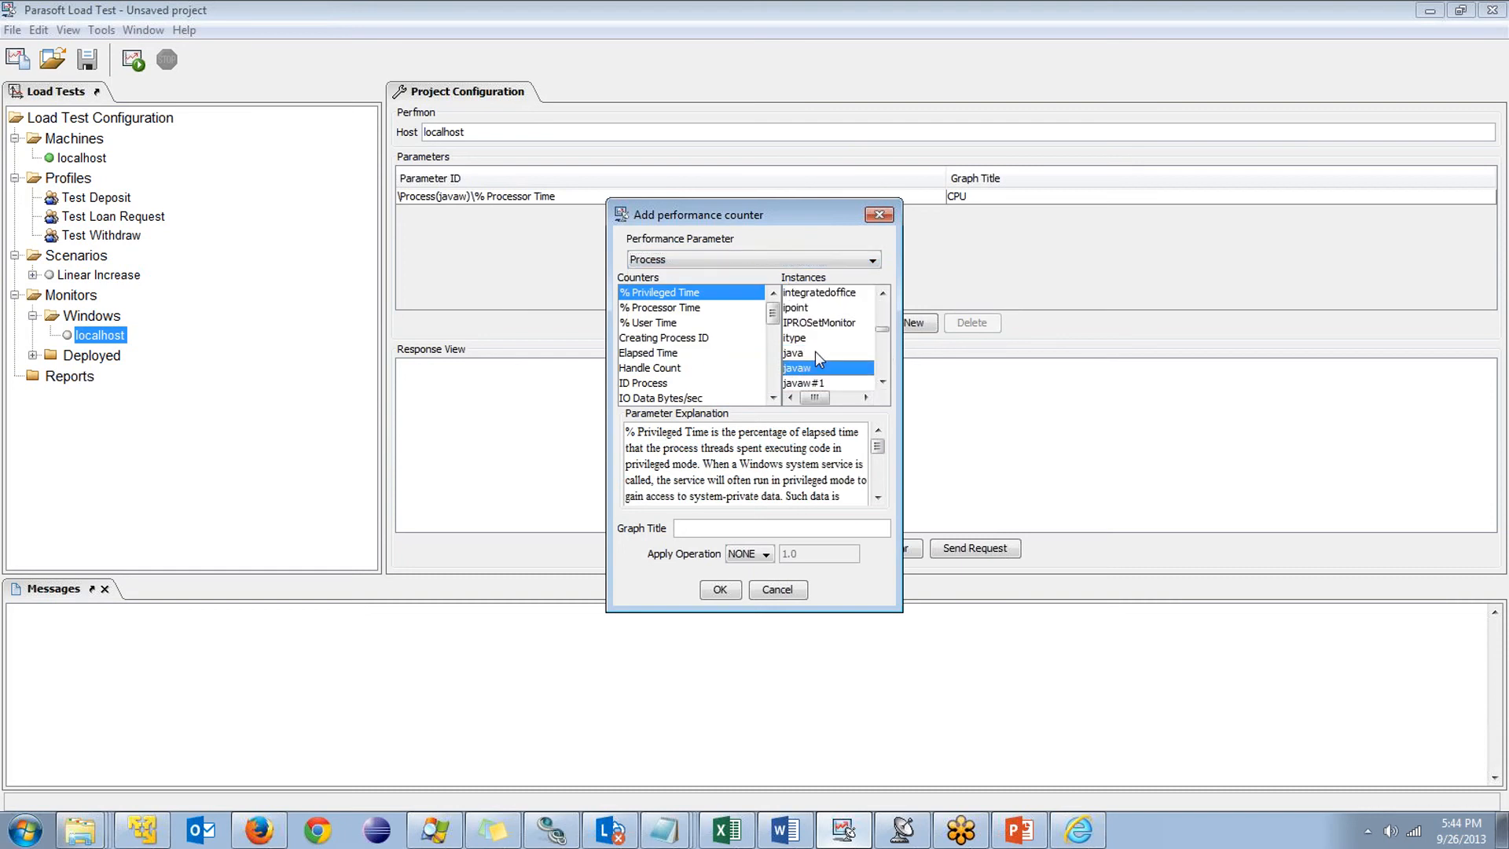
# Add the Virtual Bytes counter with the graph title Memory and send a test request to the monitor
pyautogui.click(774, 397)
pyautogui.moveTo(774, 399); pyautogui.dragTo(774, 399)
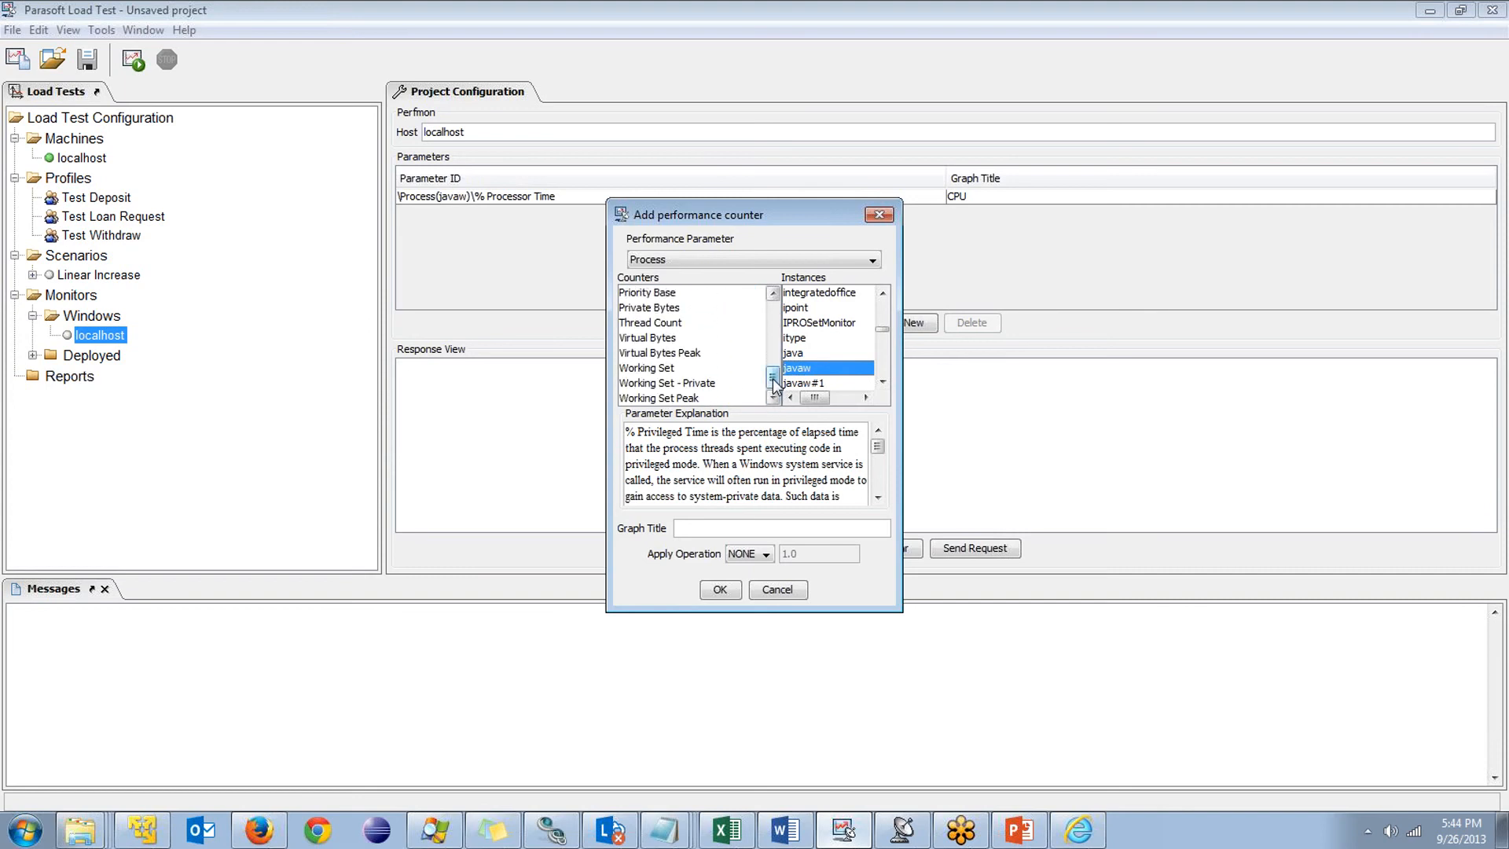
pyautogui.click(774, 293)
pyautogui.moveTo(773, 295); pyautogui.dragTo(774, 295)
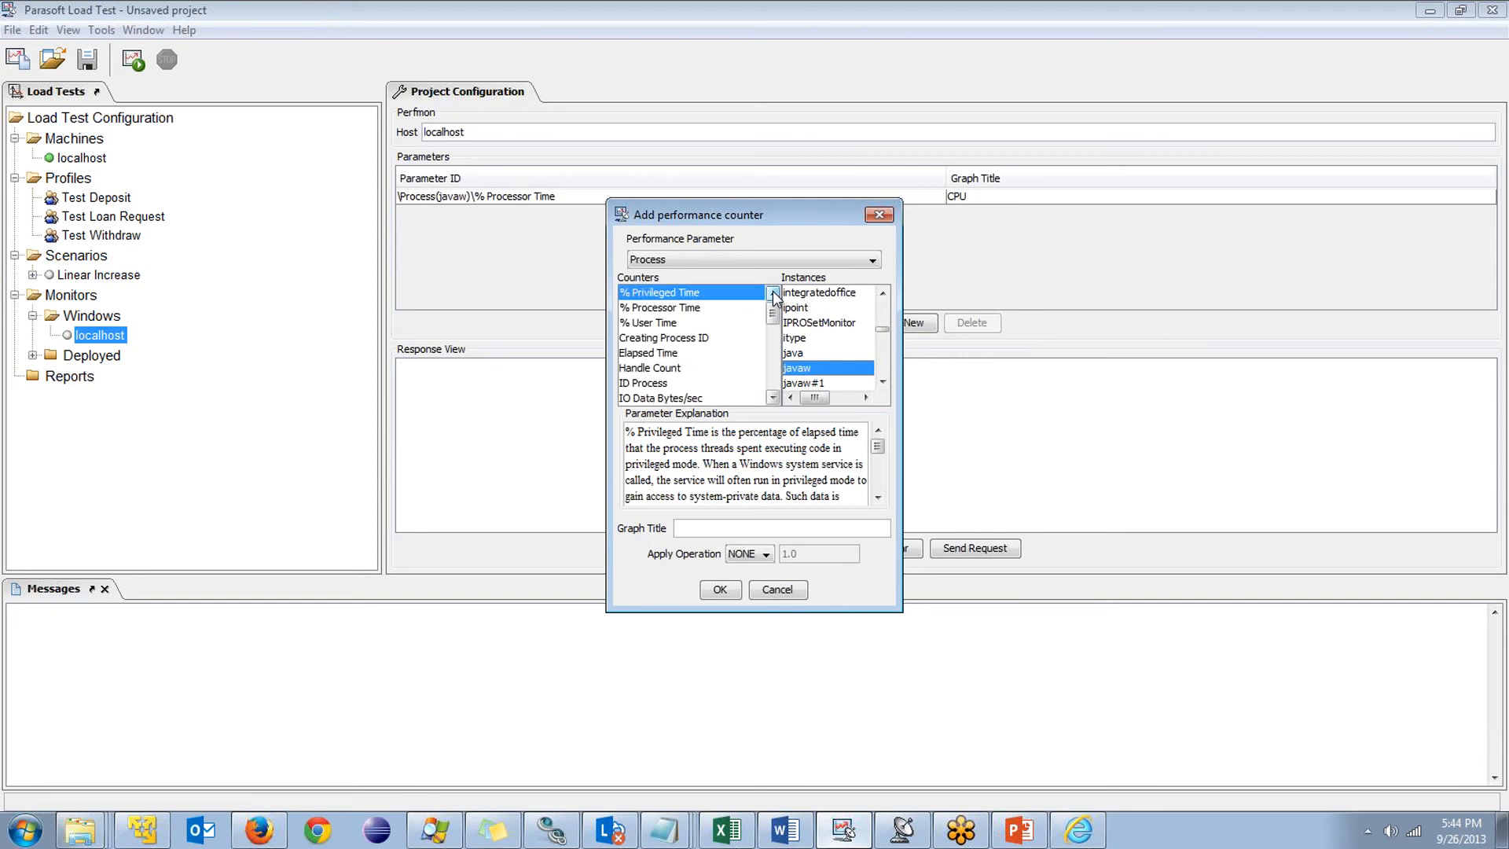
pyautogui.moveTo(775, 398); pyautogui.dragTo(776, 400)
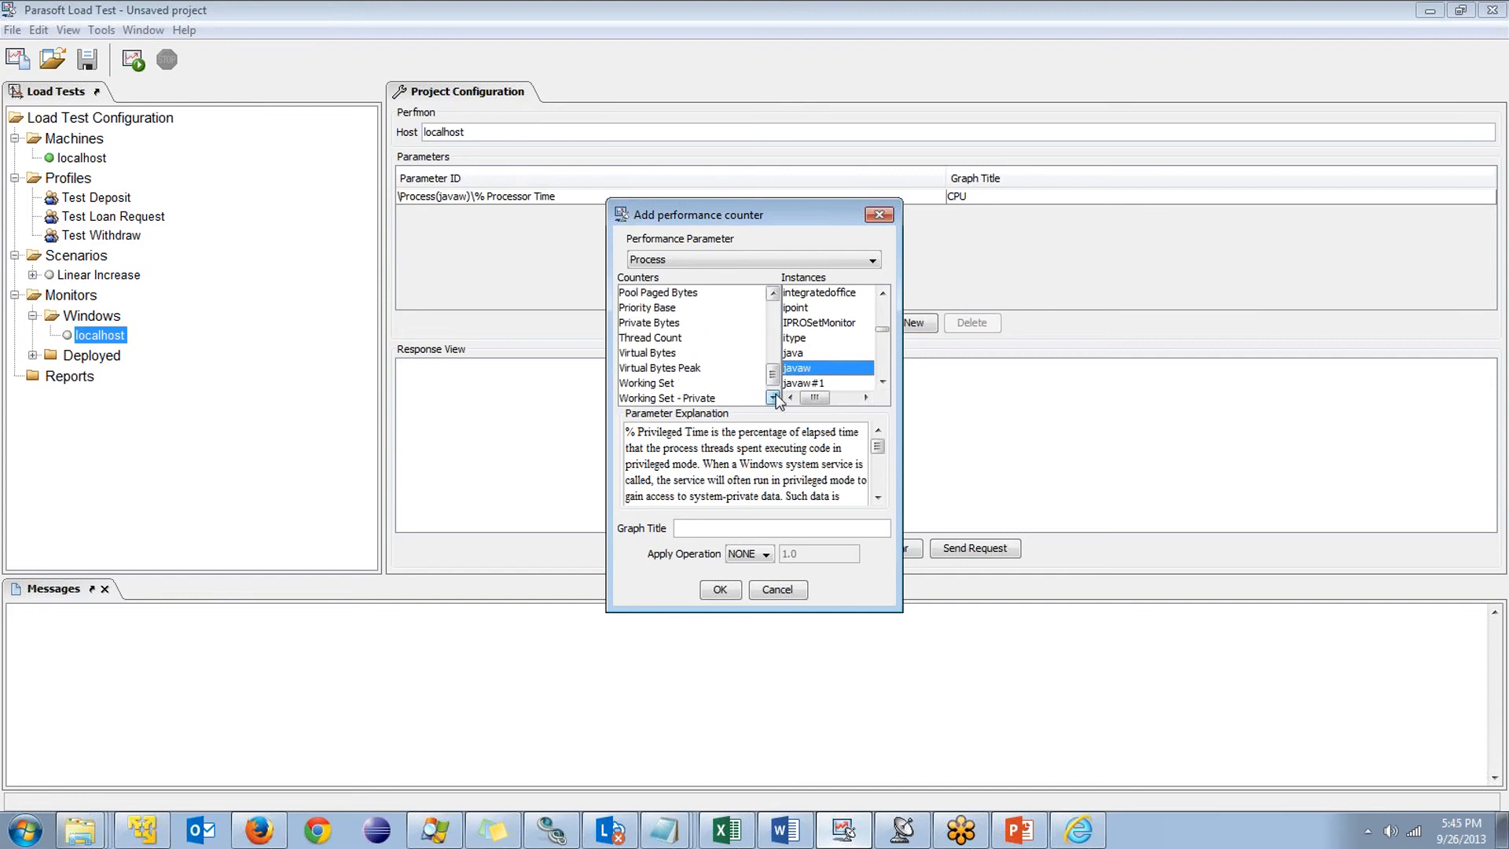
pyautogui.click(684, 353)
pyautogui.click(677, 528)
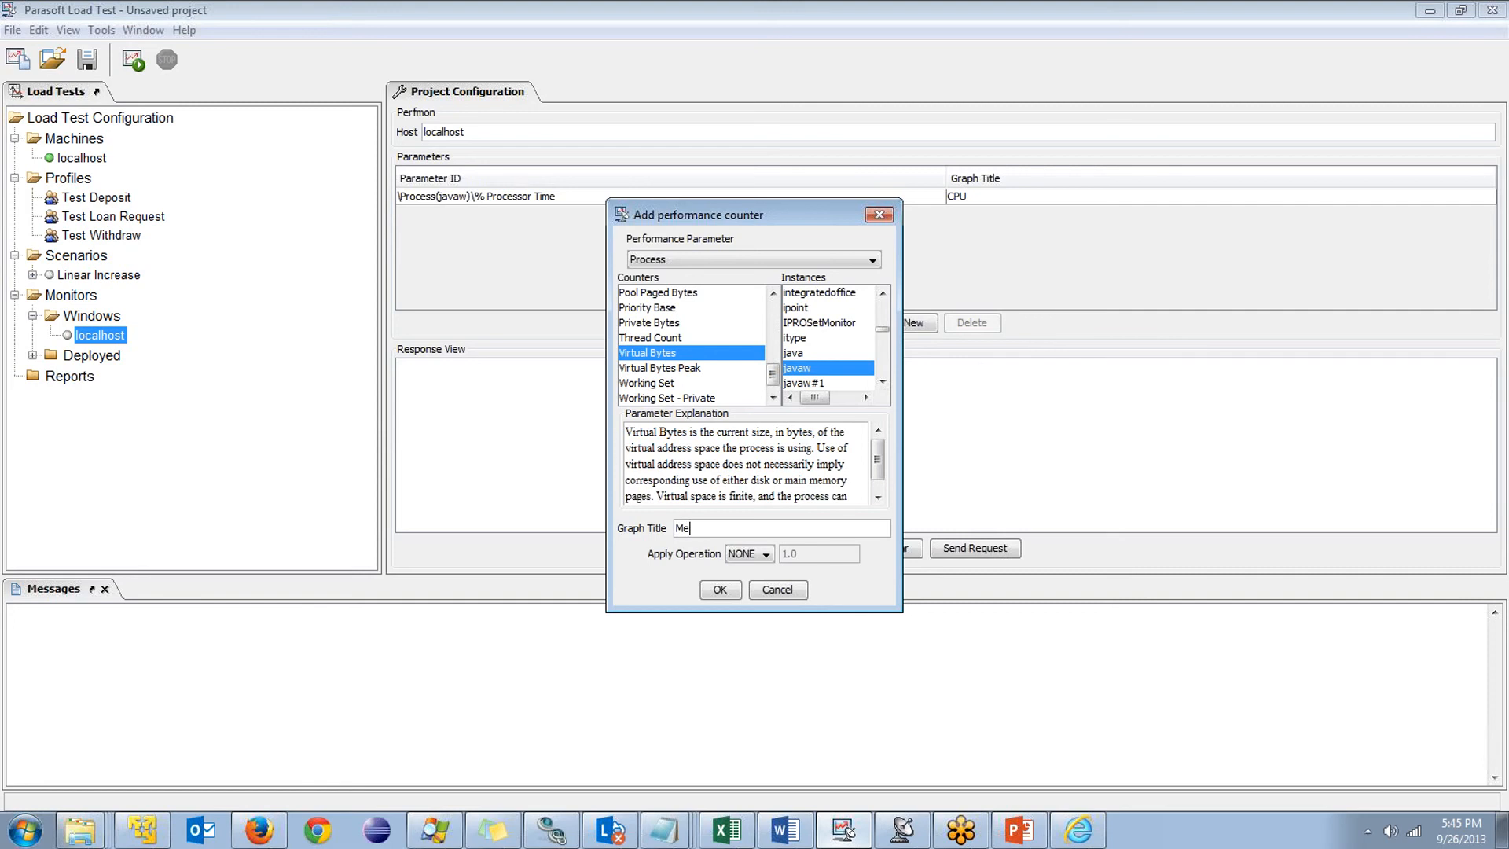
pyautogui.press('Return')
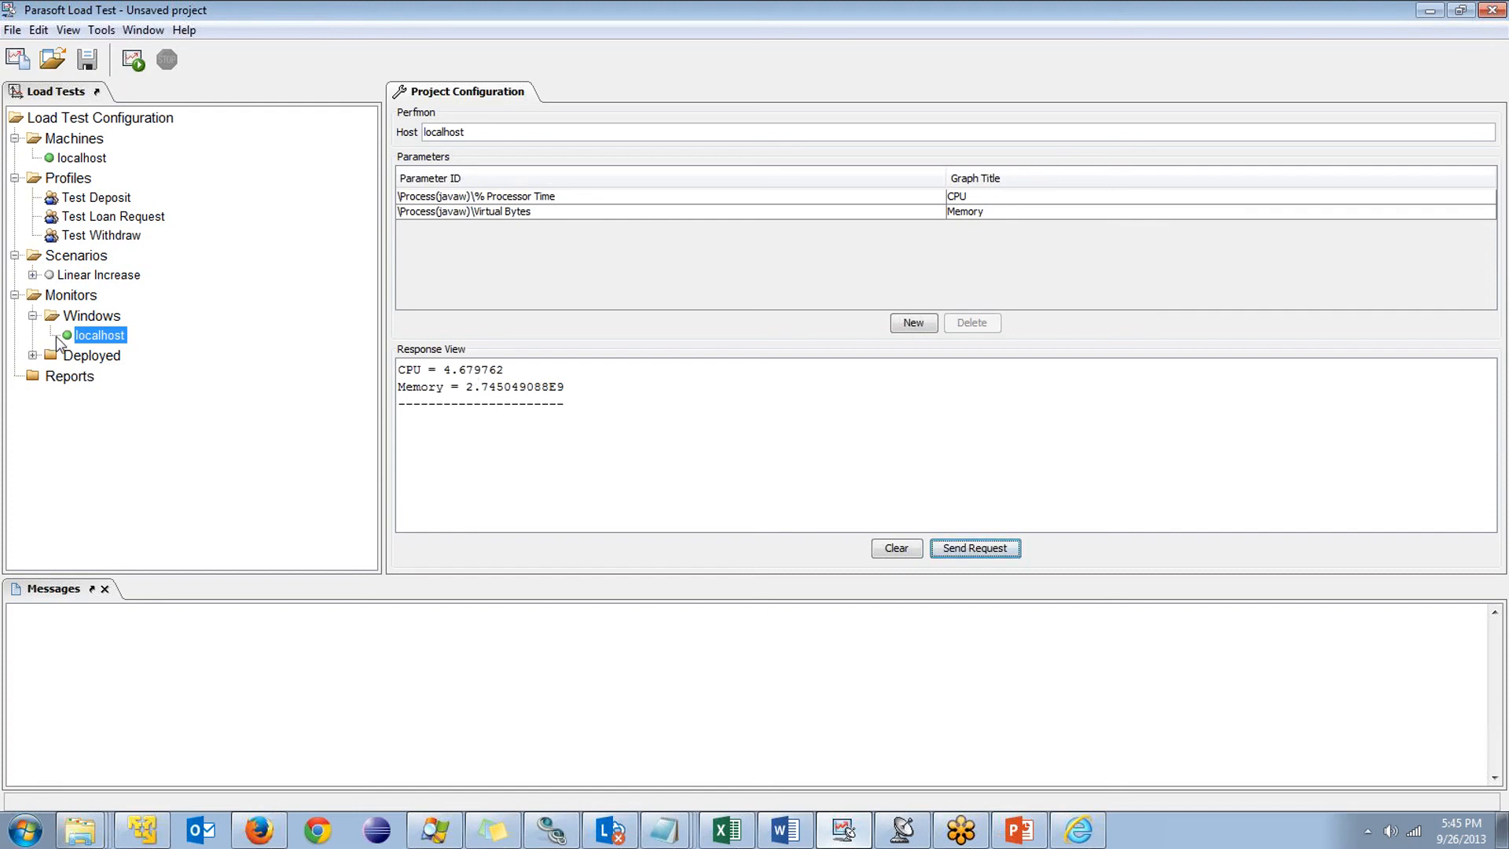
# Expand the Linear Increase scenario and run its load test
pyautogui.click(78, 276)
pyautogui.click(33, 275)
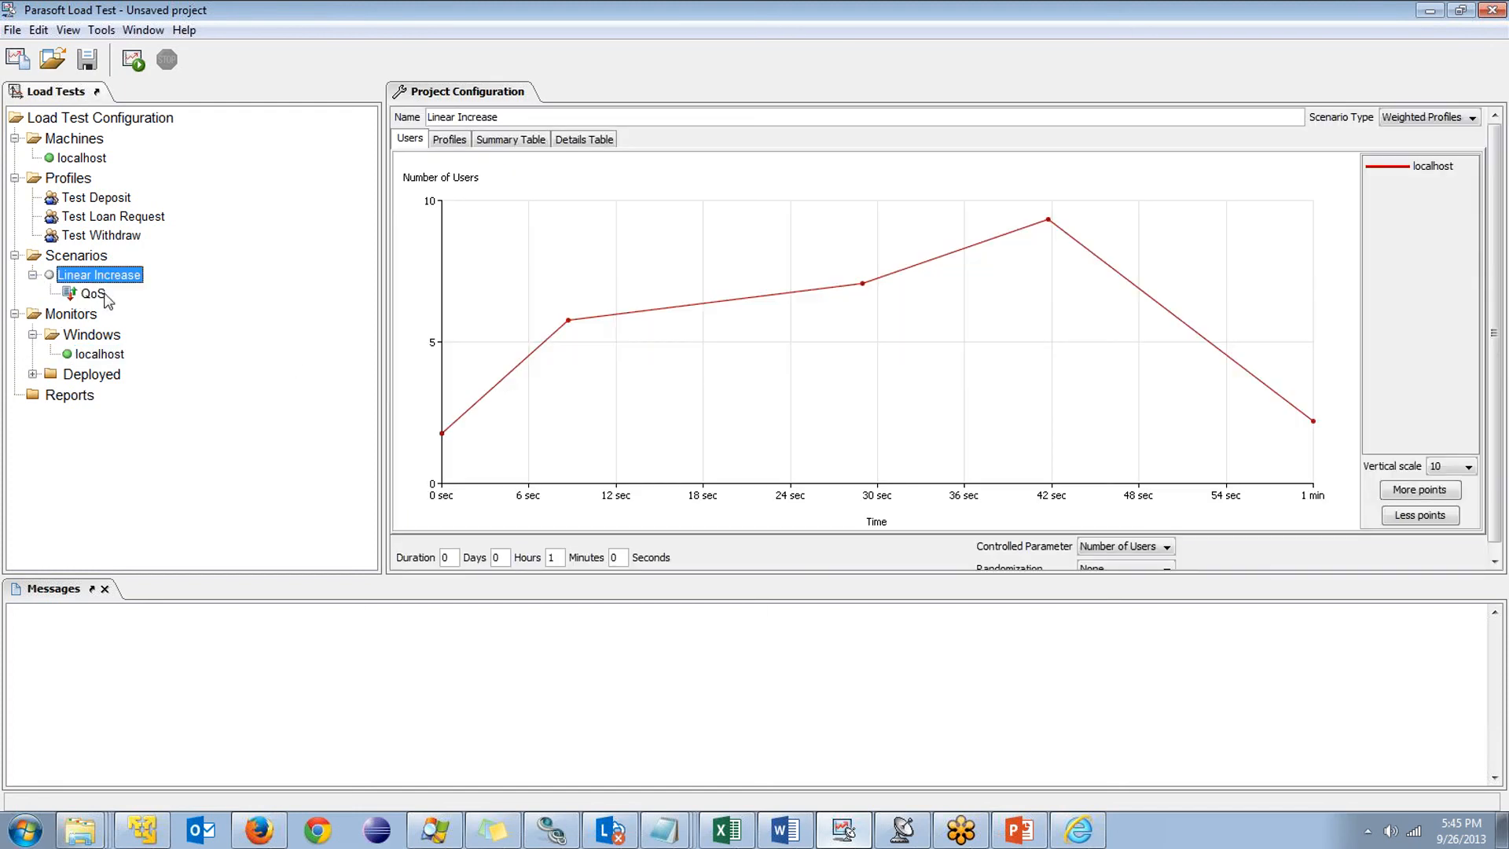
pyautogui.click(132, 64)
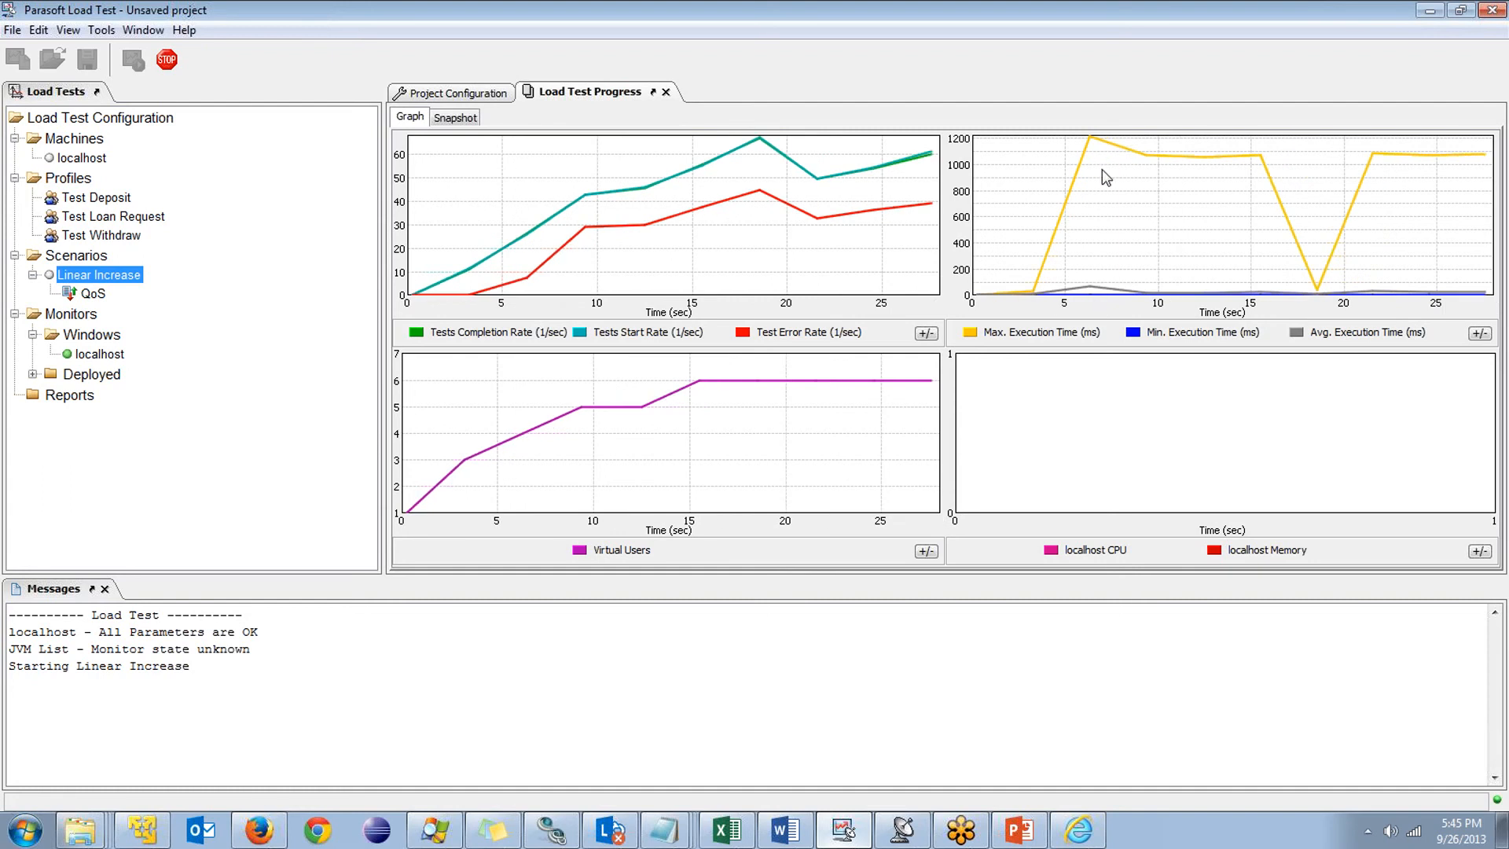
# Turn on Log Scale in the filter options of the execution time graph
pyautogui.click(1479, 333)
pyautogui.click(589, 163)
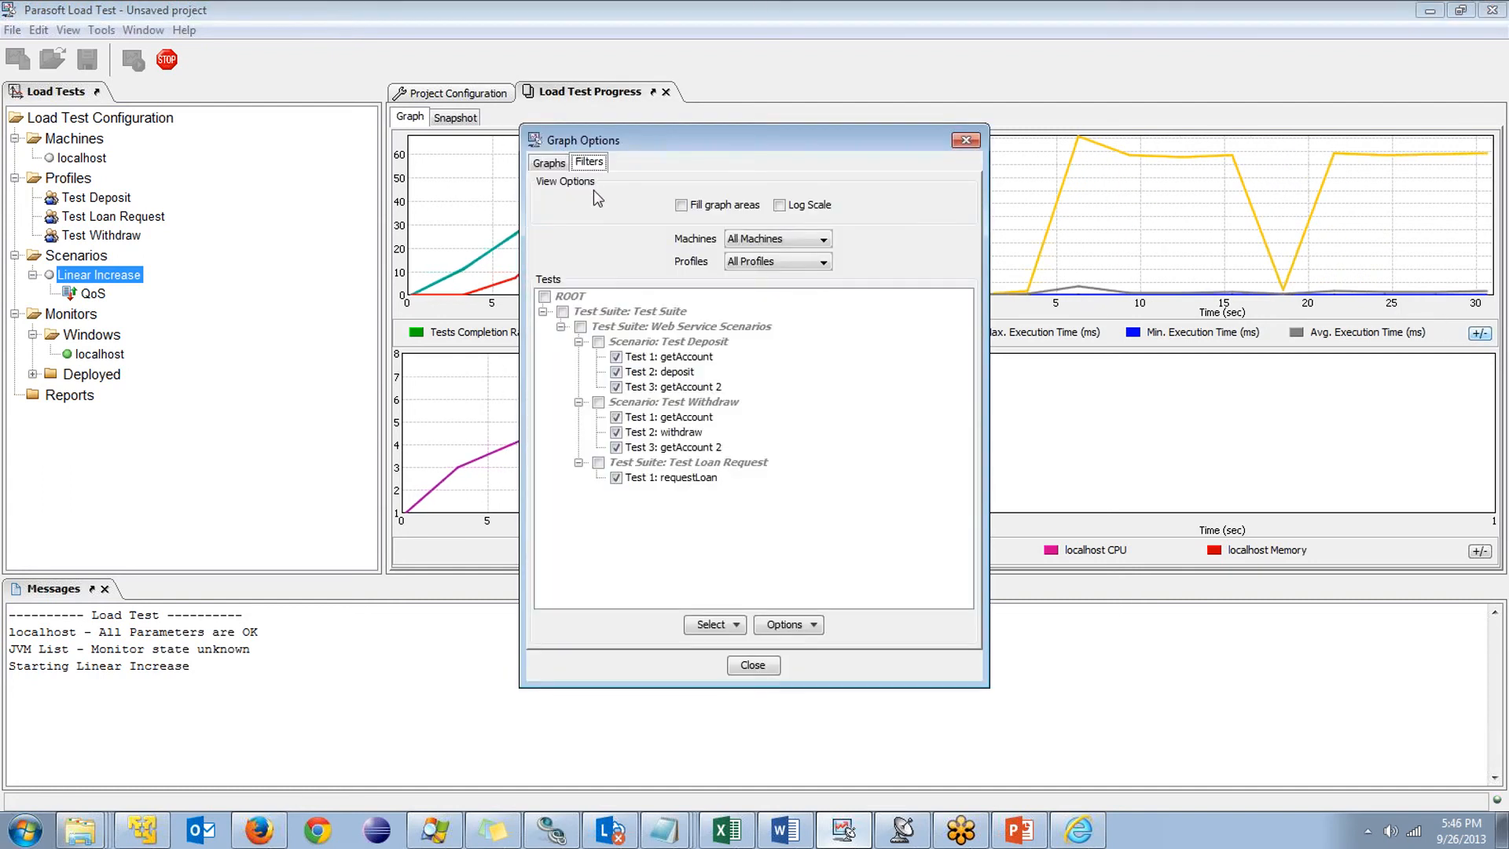
pyautogui.click(779, 206)
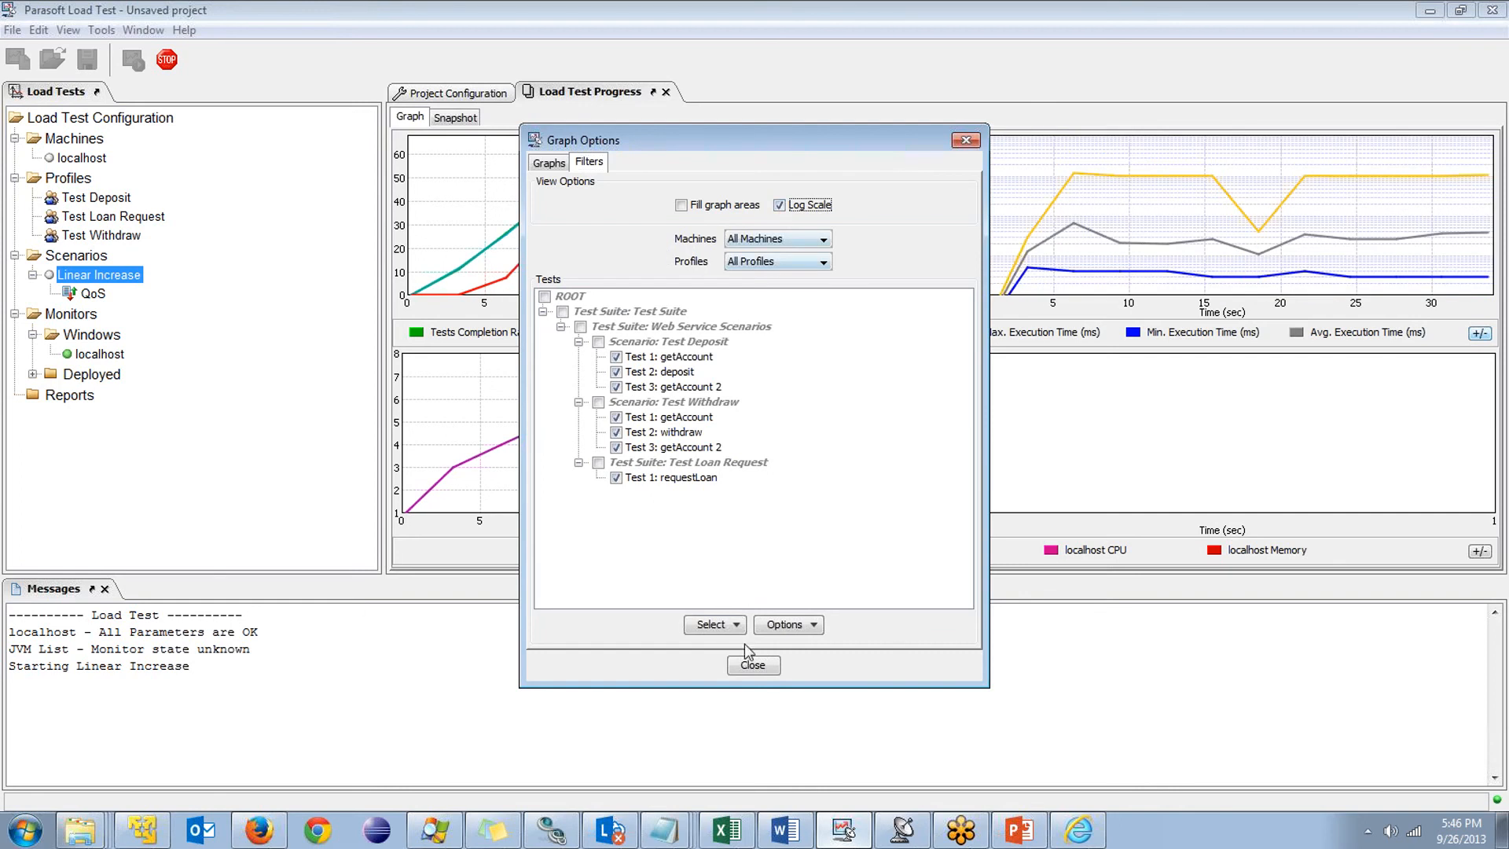
pyautogui.click(753, 667)
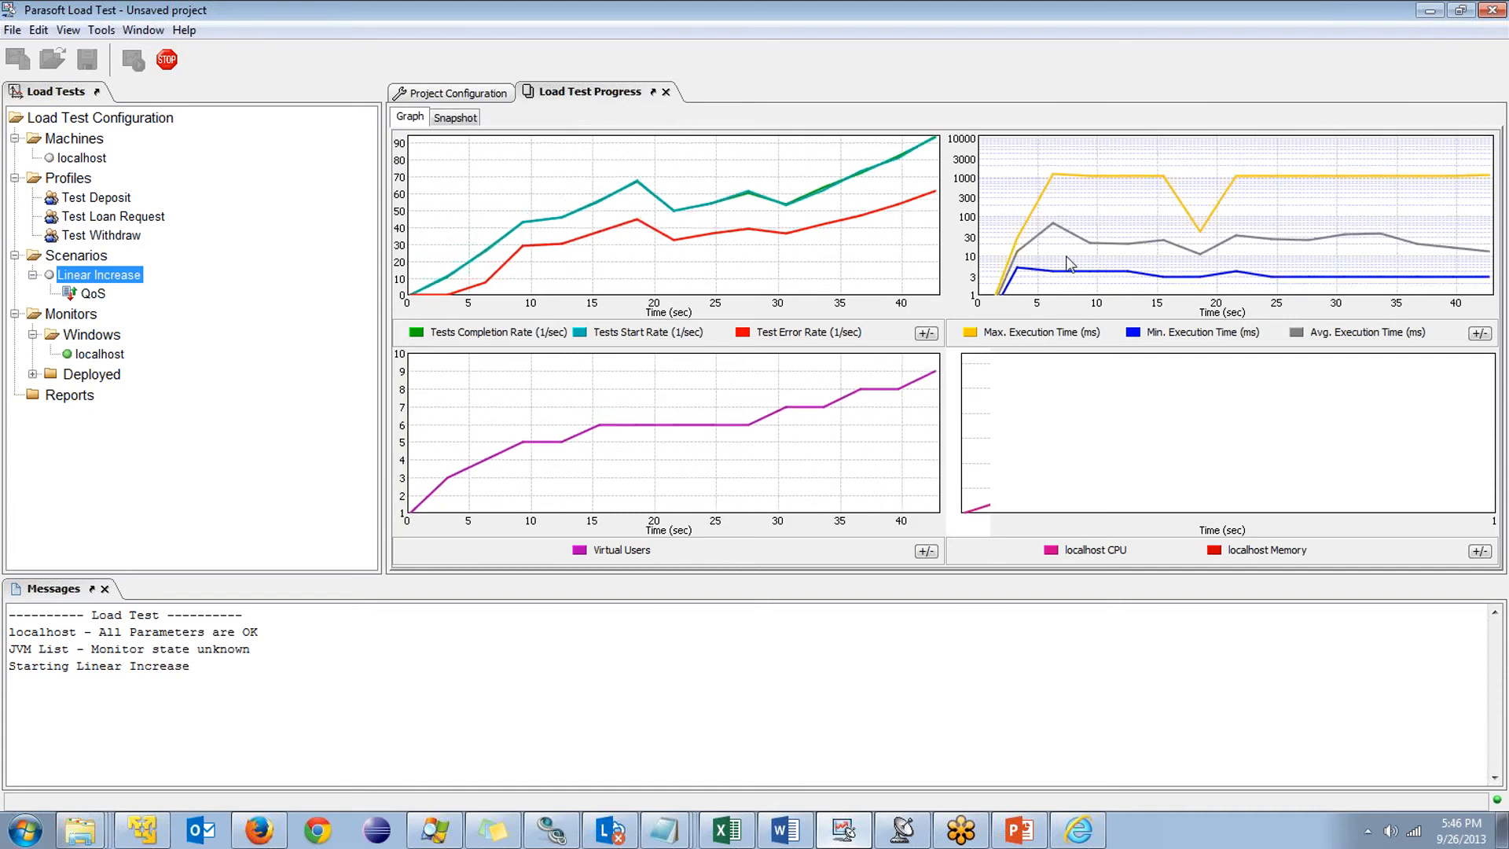
# Change the layout of the load test progress graphs to a 3x3 split
pyautogui.rightClick(812, 272)
pyautogui.moveTo(817, 277)
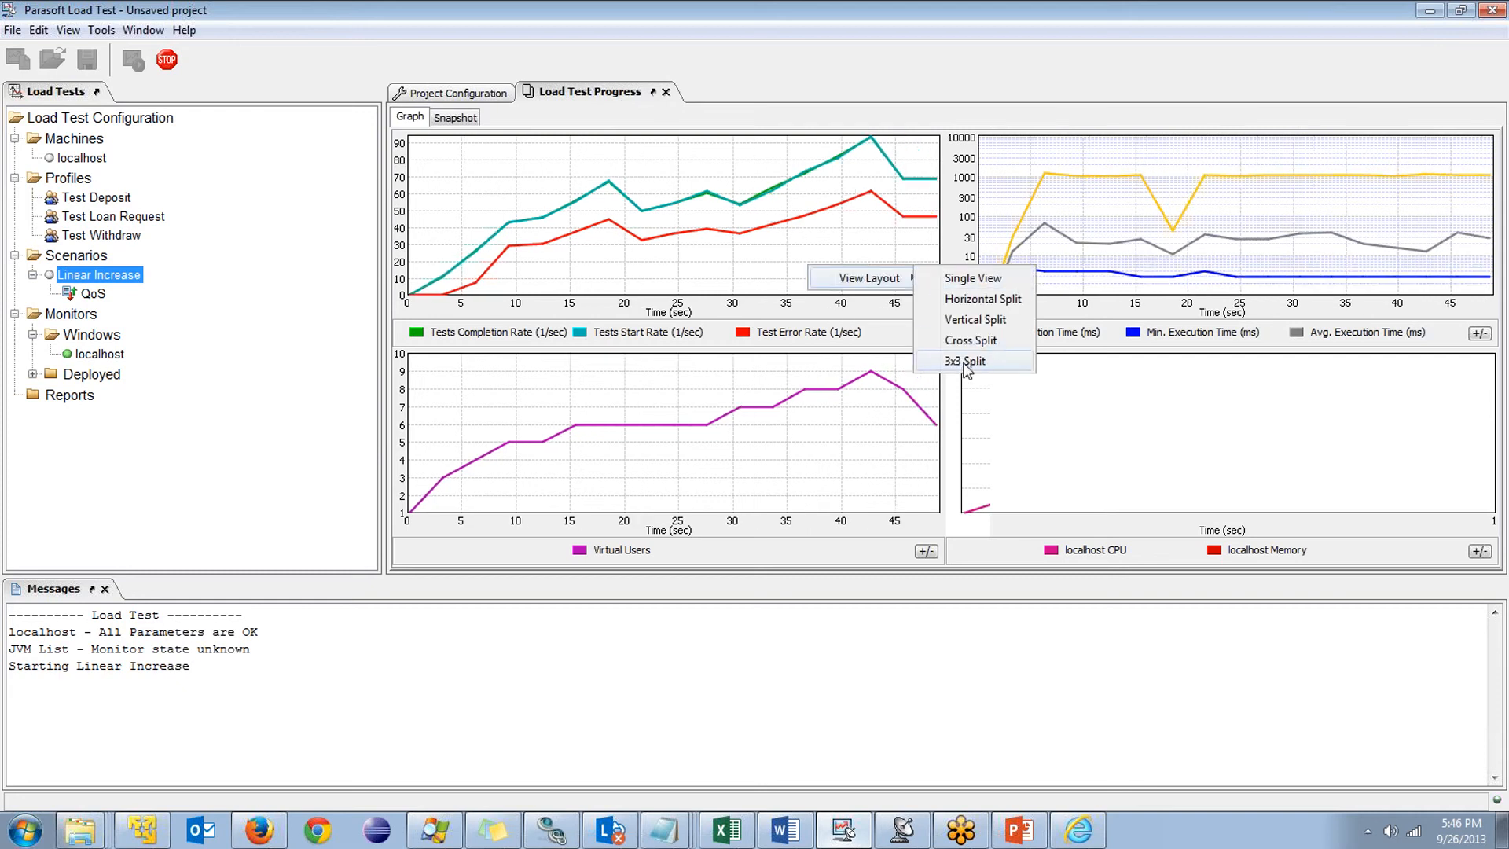
pyautogui.click(966, 362)
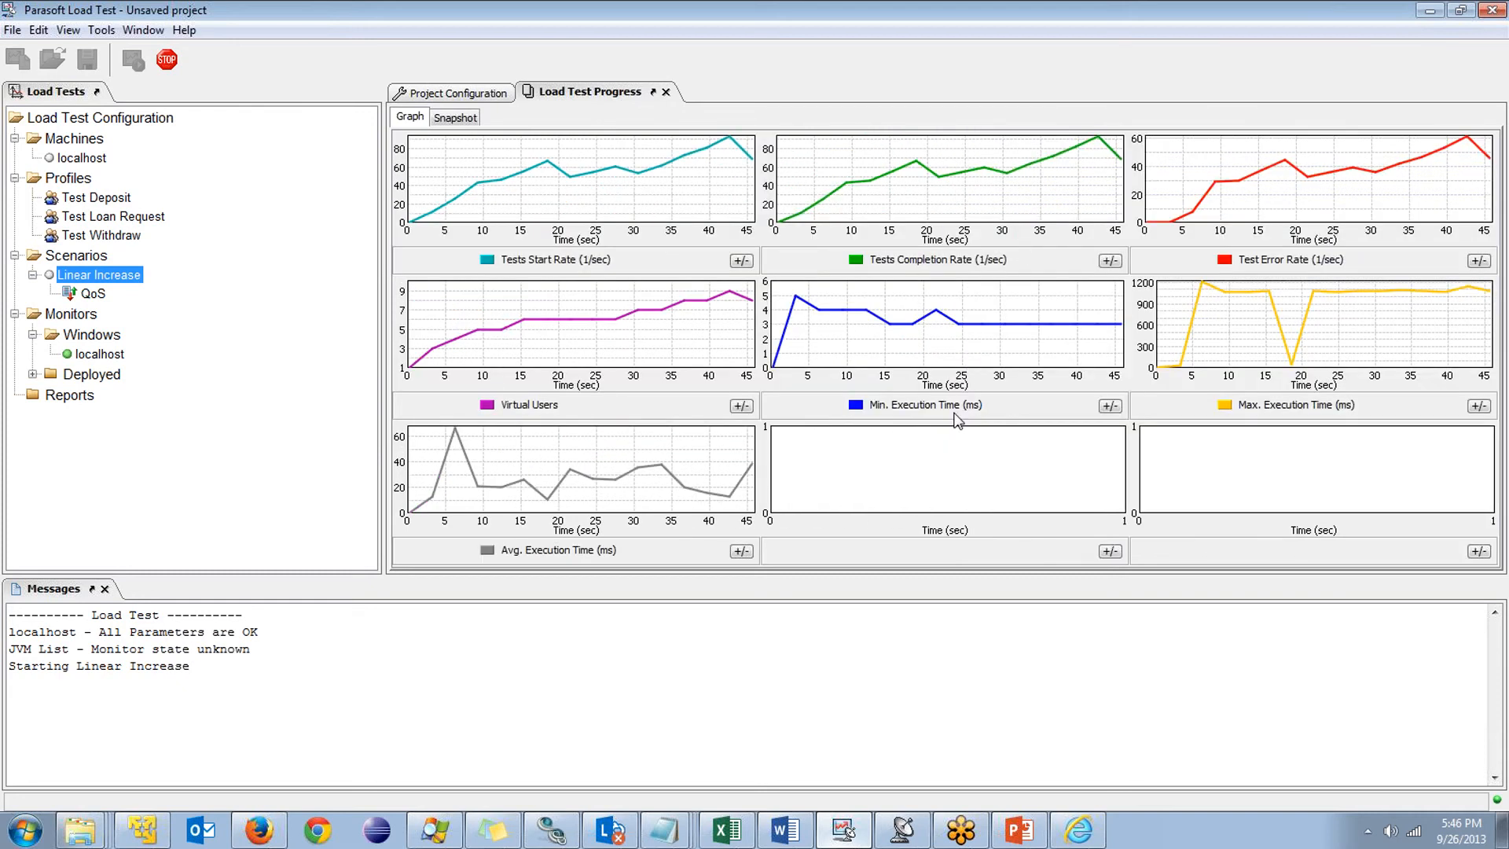
# Assign localhost CPU and localhost Memory to the two empty graphs in the last row of the progress view
pyautogui.click(1109, 552)
pyautogui.click(904, 311)
pyautogui.click(753, 668)
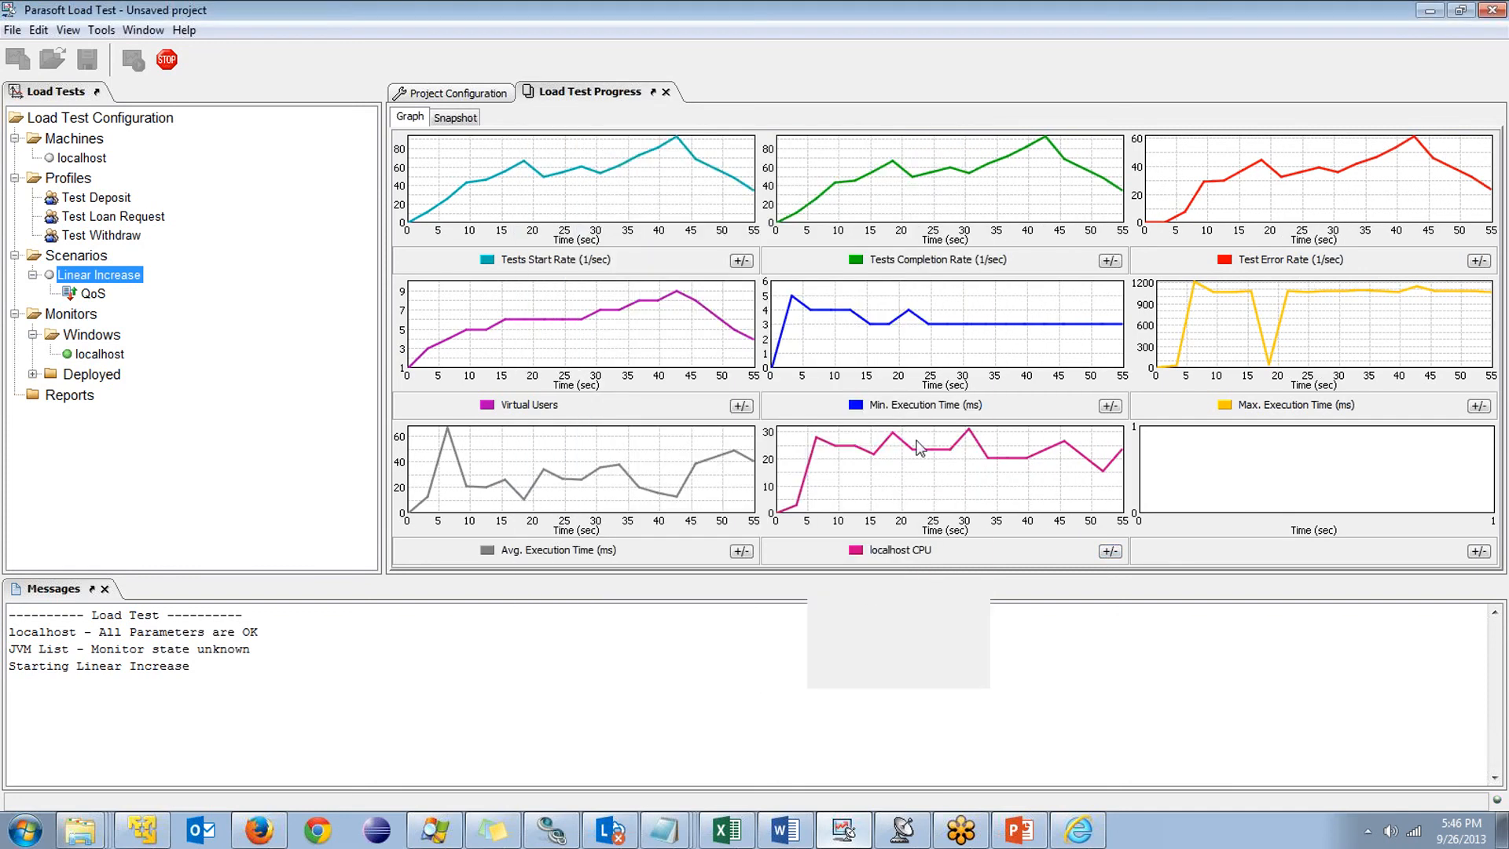
pyautogui.click(1479, 551)
pyautogui.click(904, 326)
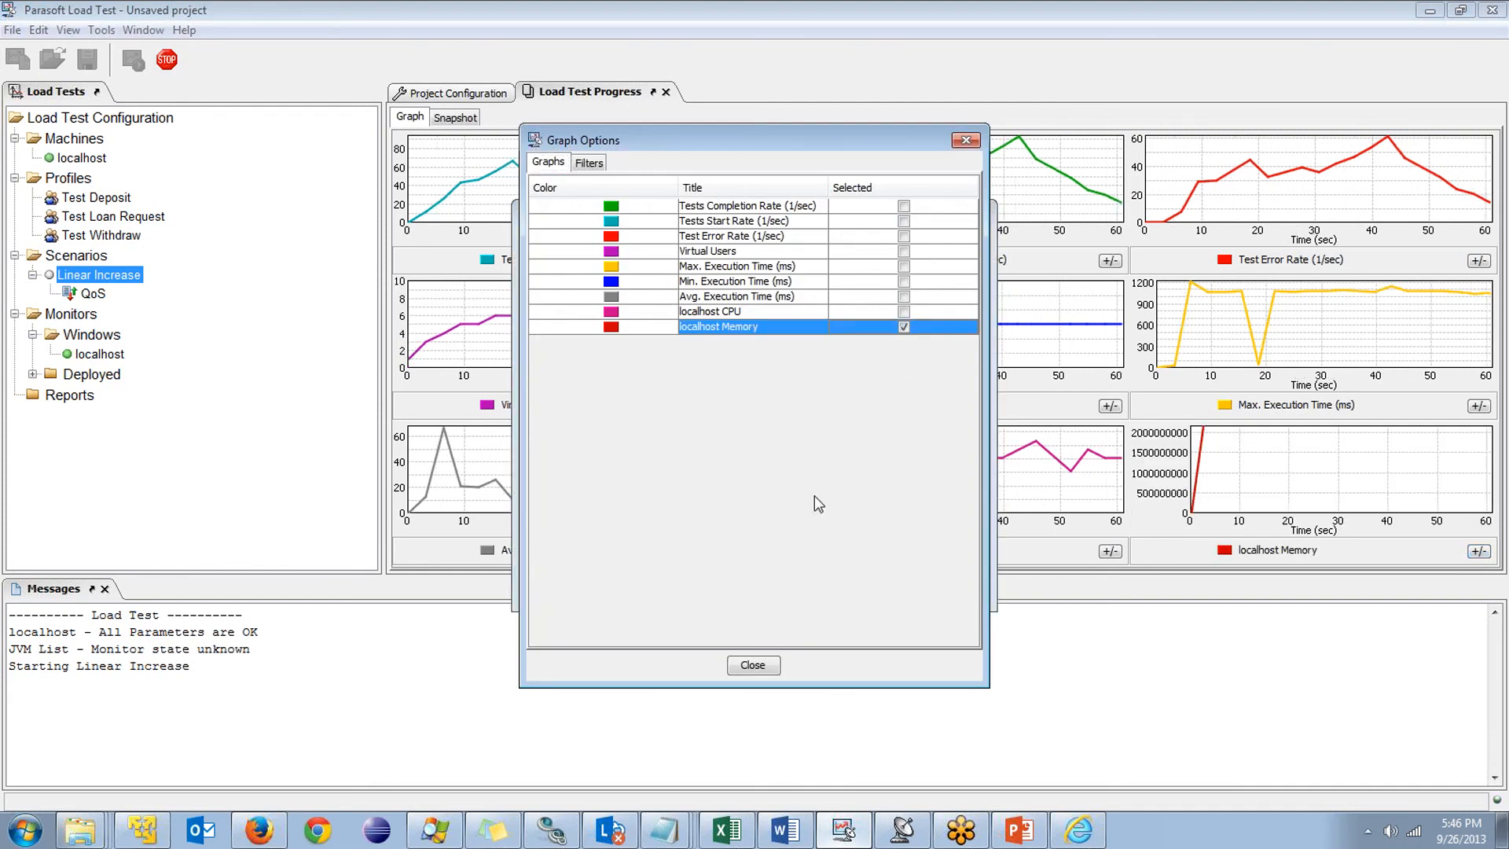
pyautogui.click(753, 665)
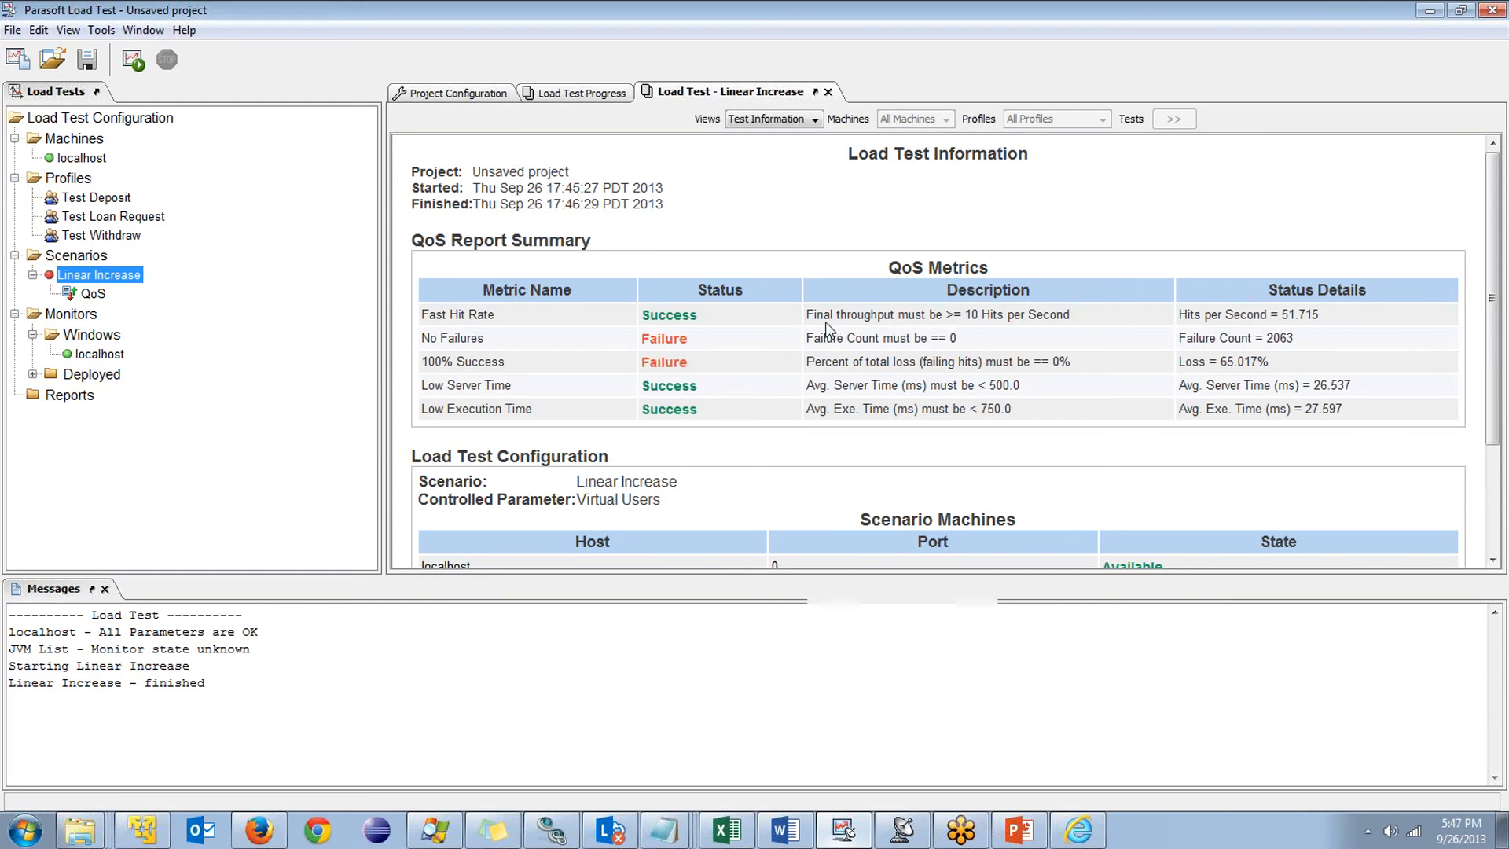
# Review the QoS metric descriptions and status details in the Linear Increase load test report
pyautogui.moveTo(807, 319); pyautogui.dragTo(1054, 324)
pyautogui.click(1084, 315)
pyautogui.moveTo(815, 339); pyautogui.dragTo(1089, 360)
pyautogui.click(1089, 360)
pyautogui.moveTo(807, 385); pyautogui.dragTo(1061, 387)
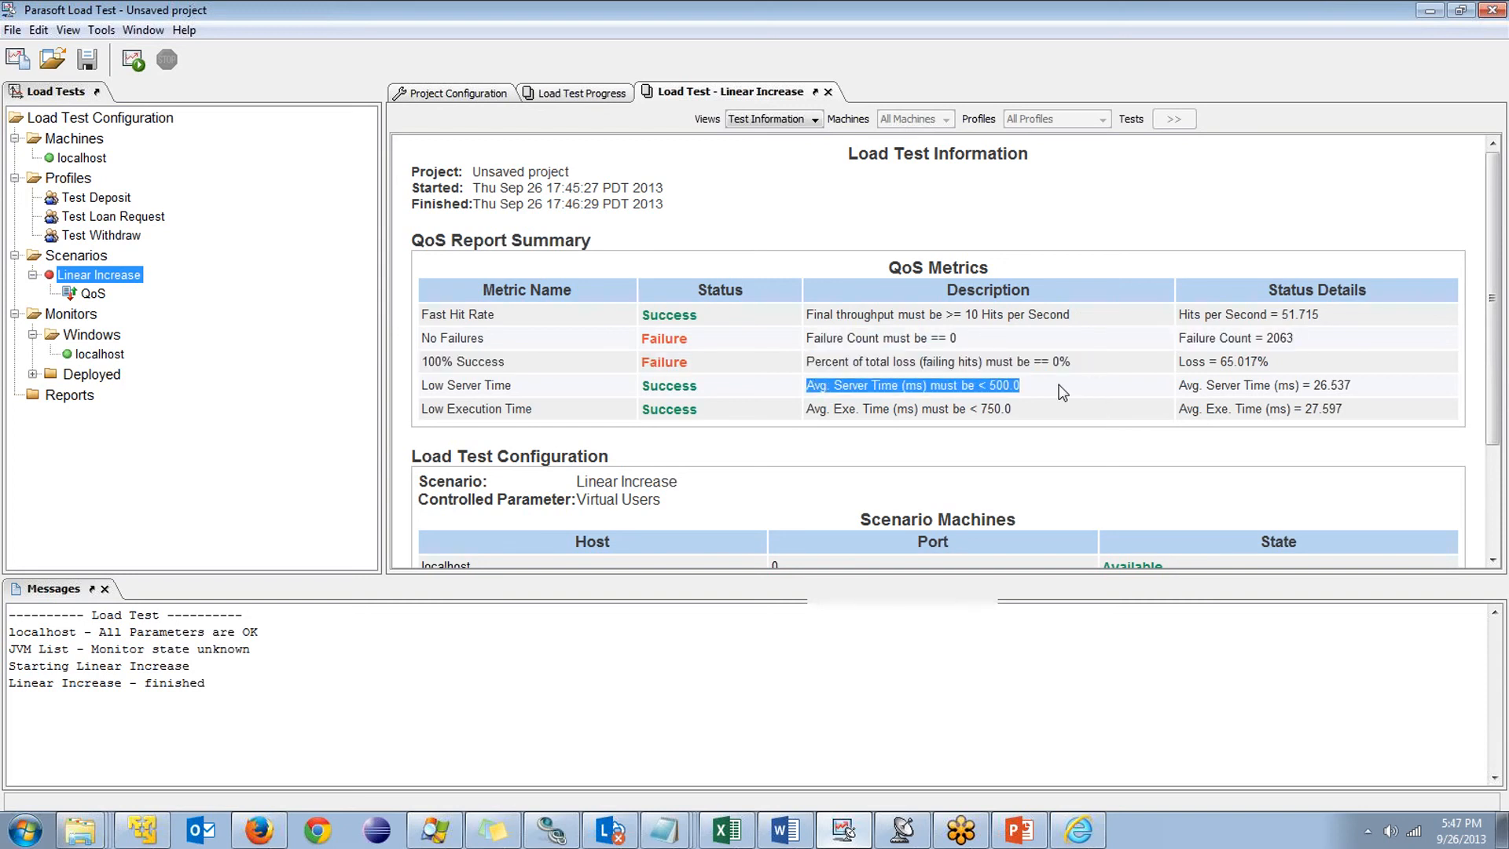
pyautogui.click(824, 417)
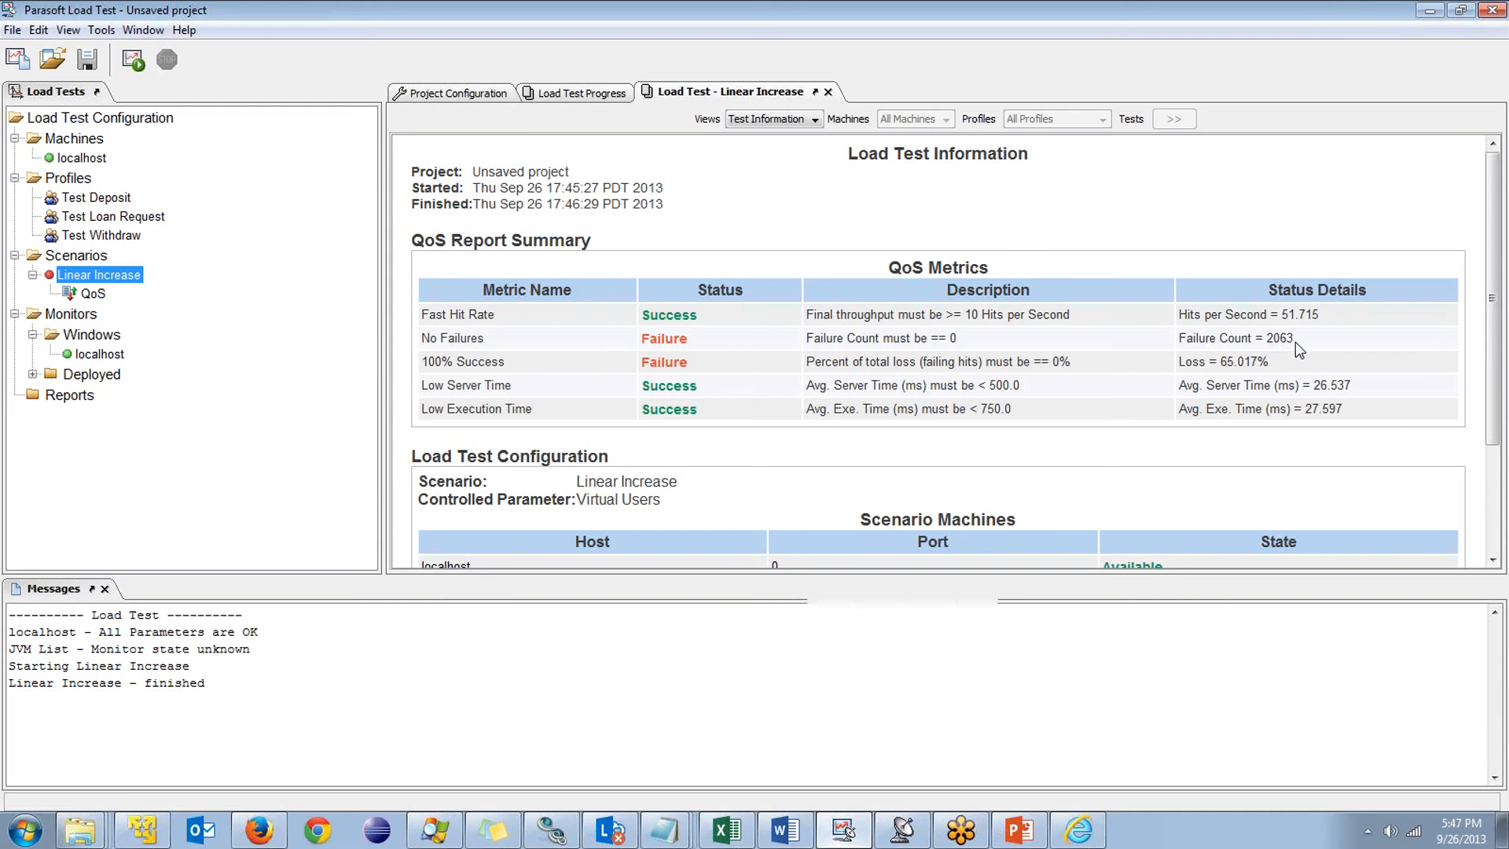
pyautogui.moveTo(1492, 309)
pyautogui.mouseDown()
pyautogui.moveTo(1496, 415)
pyautogui.moveTo(1491, 302)
pyautogui.mouseUp()
# Switch the report to the Statistics view and set its output type to Network Client Reports
pyautogui.click(783, 123)
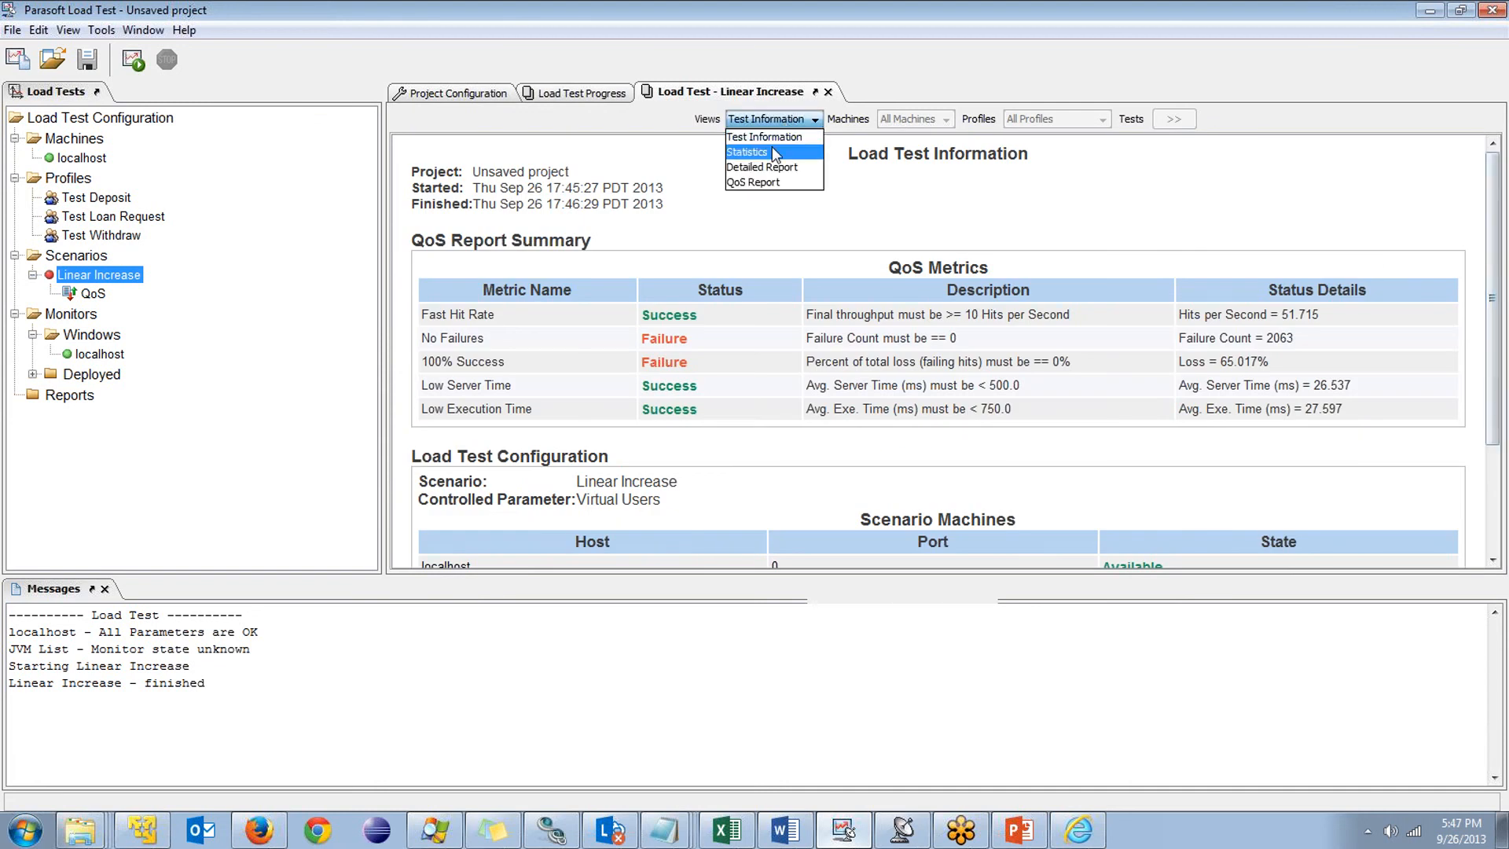
pyautogui.click(762, 143)
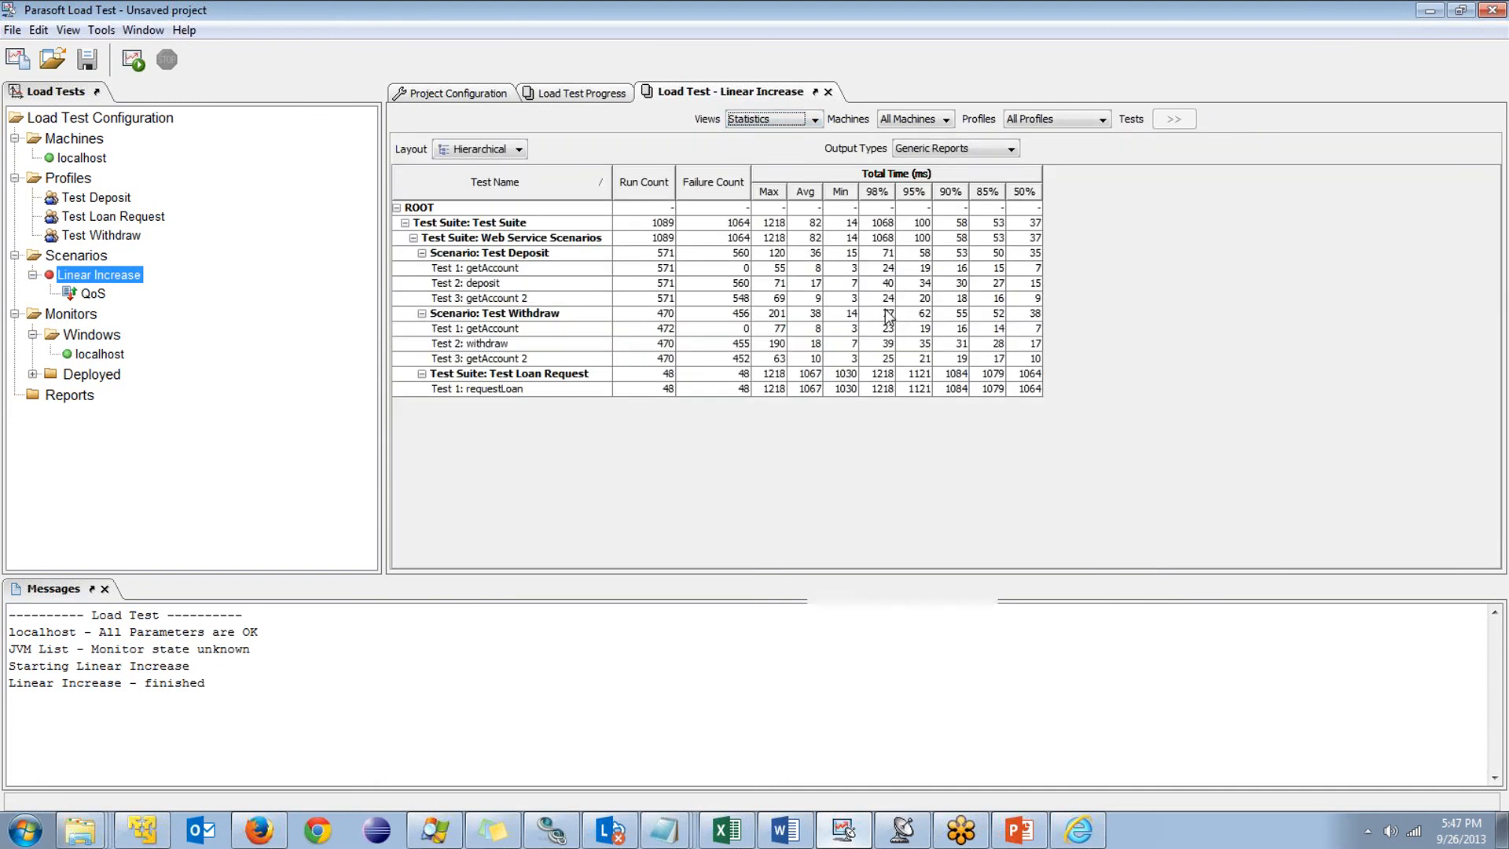
pyautogui.click(935, 149)
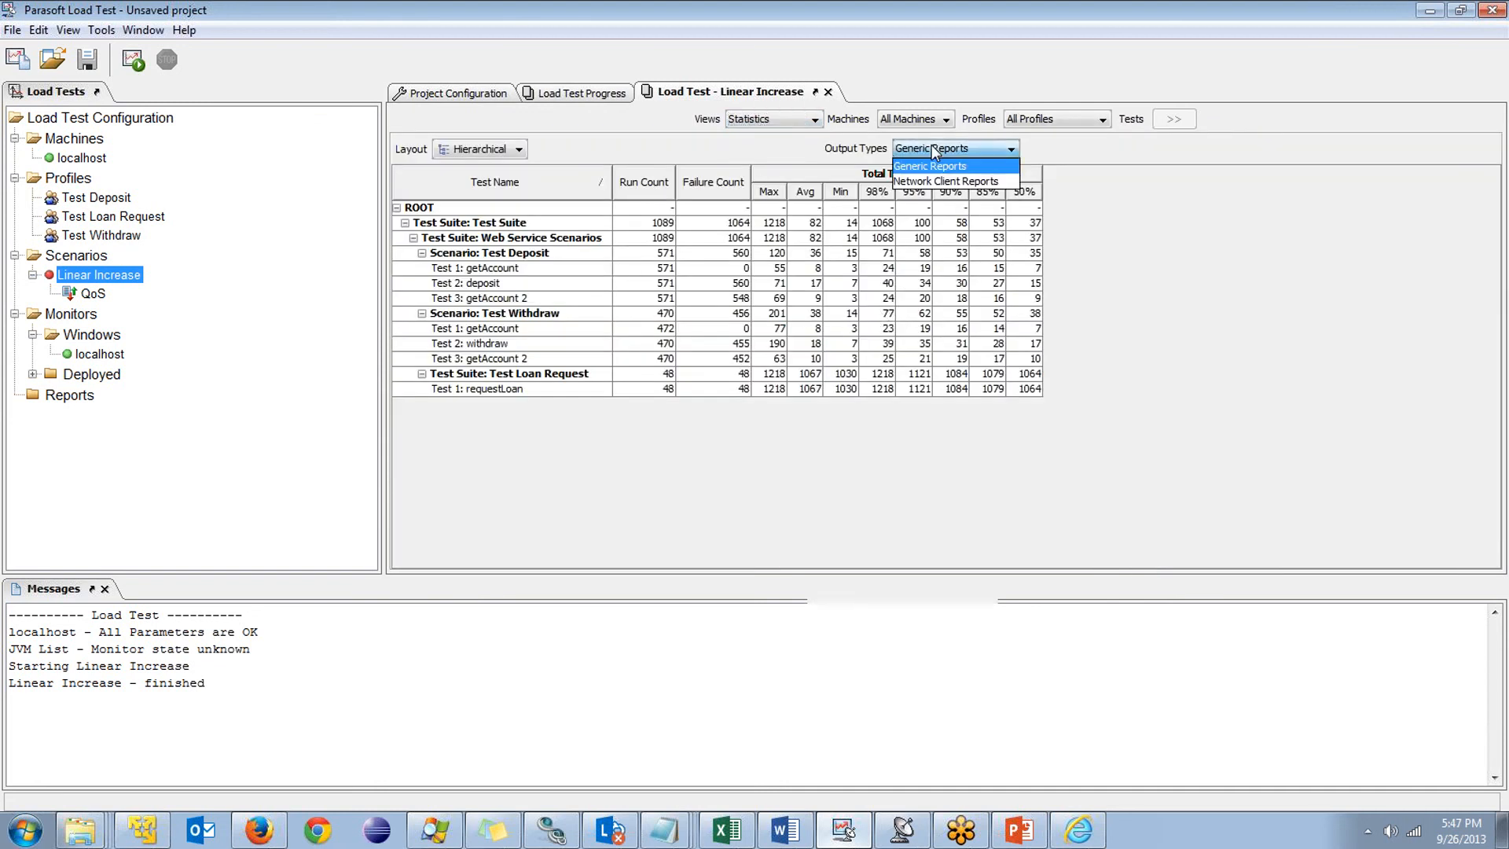
pyautogui.click(946, 181)
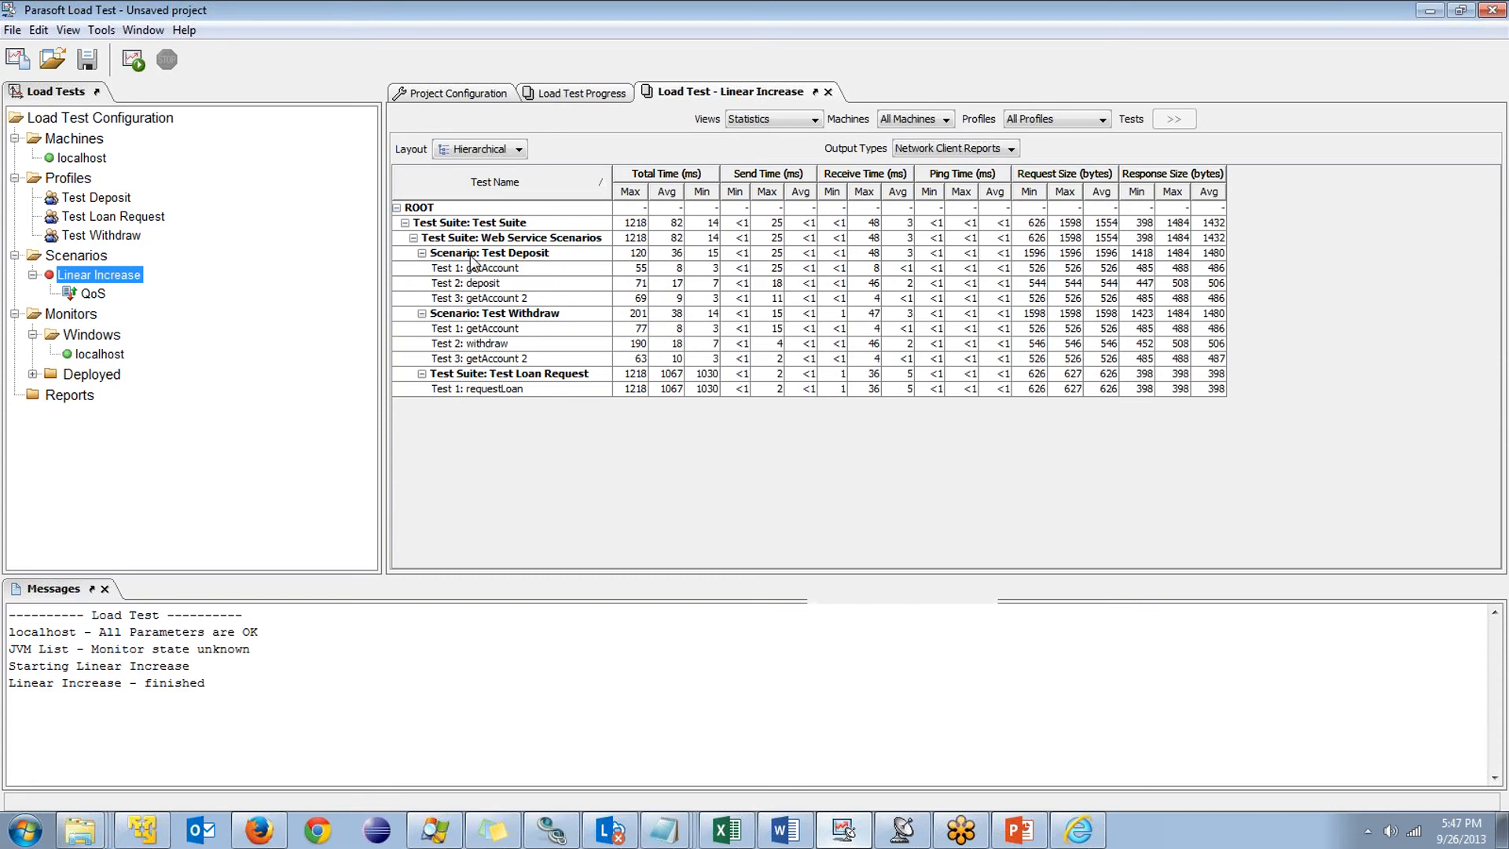
# Collapse the Test Deposit, Test Withdraw and Test Loan Request groups in the statistics table
pyautogui.click(422, 254)
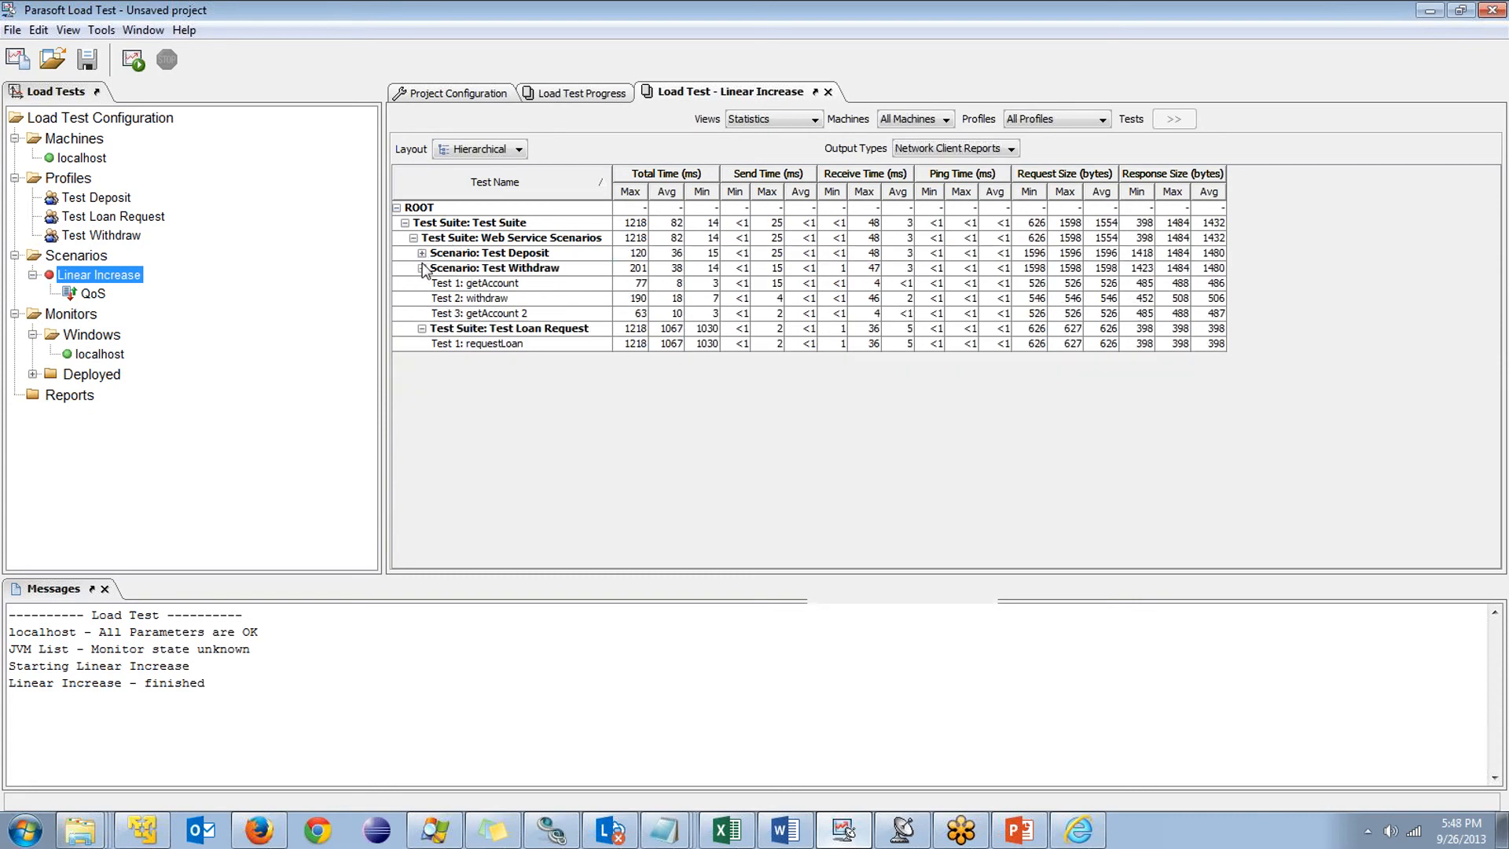
pyautogui.click(422, 268)
pyautogui.click(422, 283)
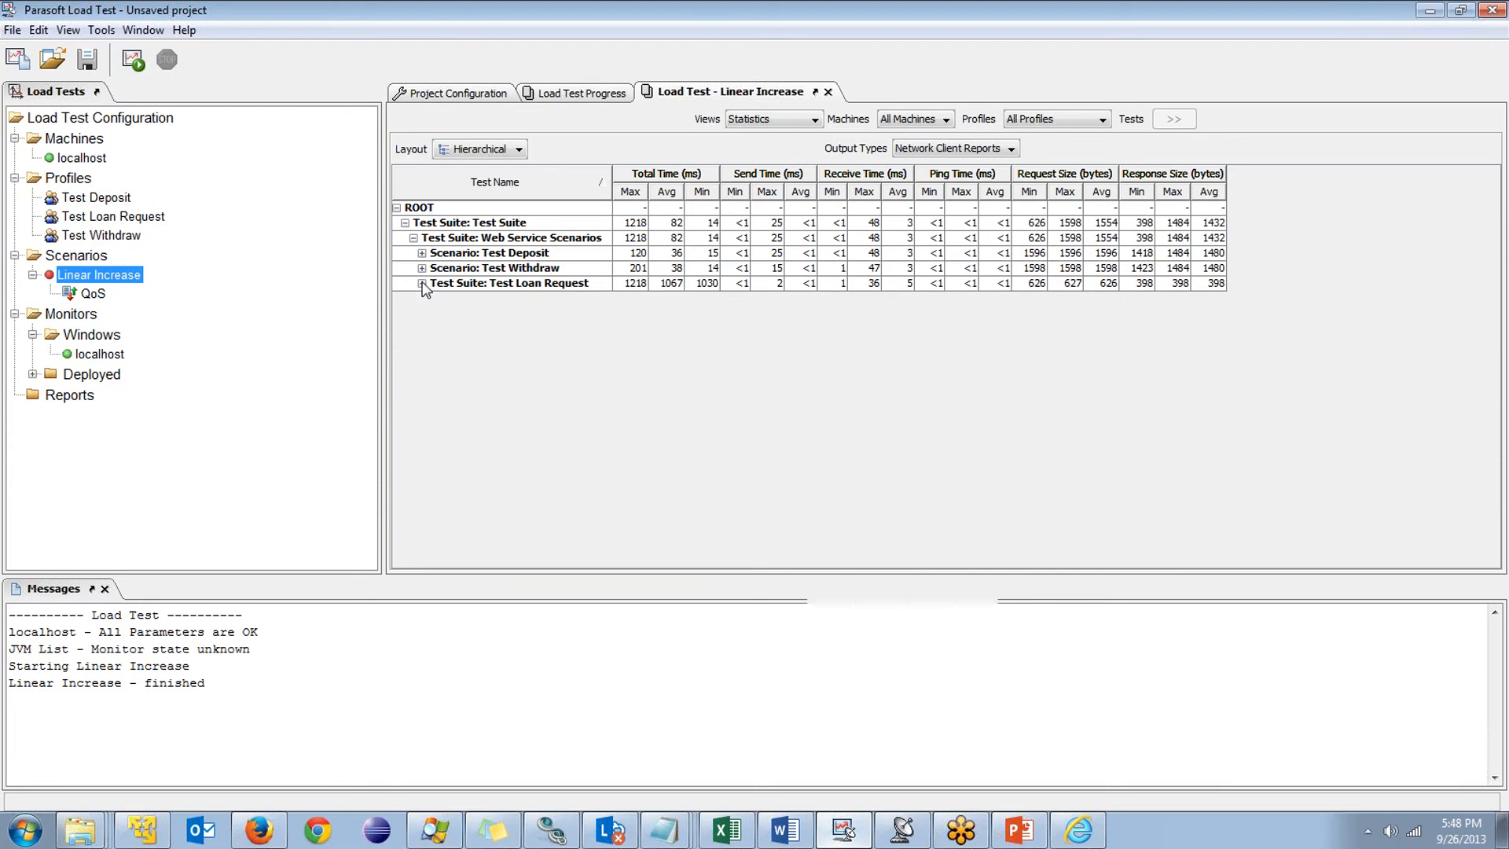
pyautogui.click(569, 253)
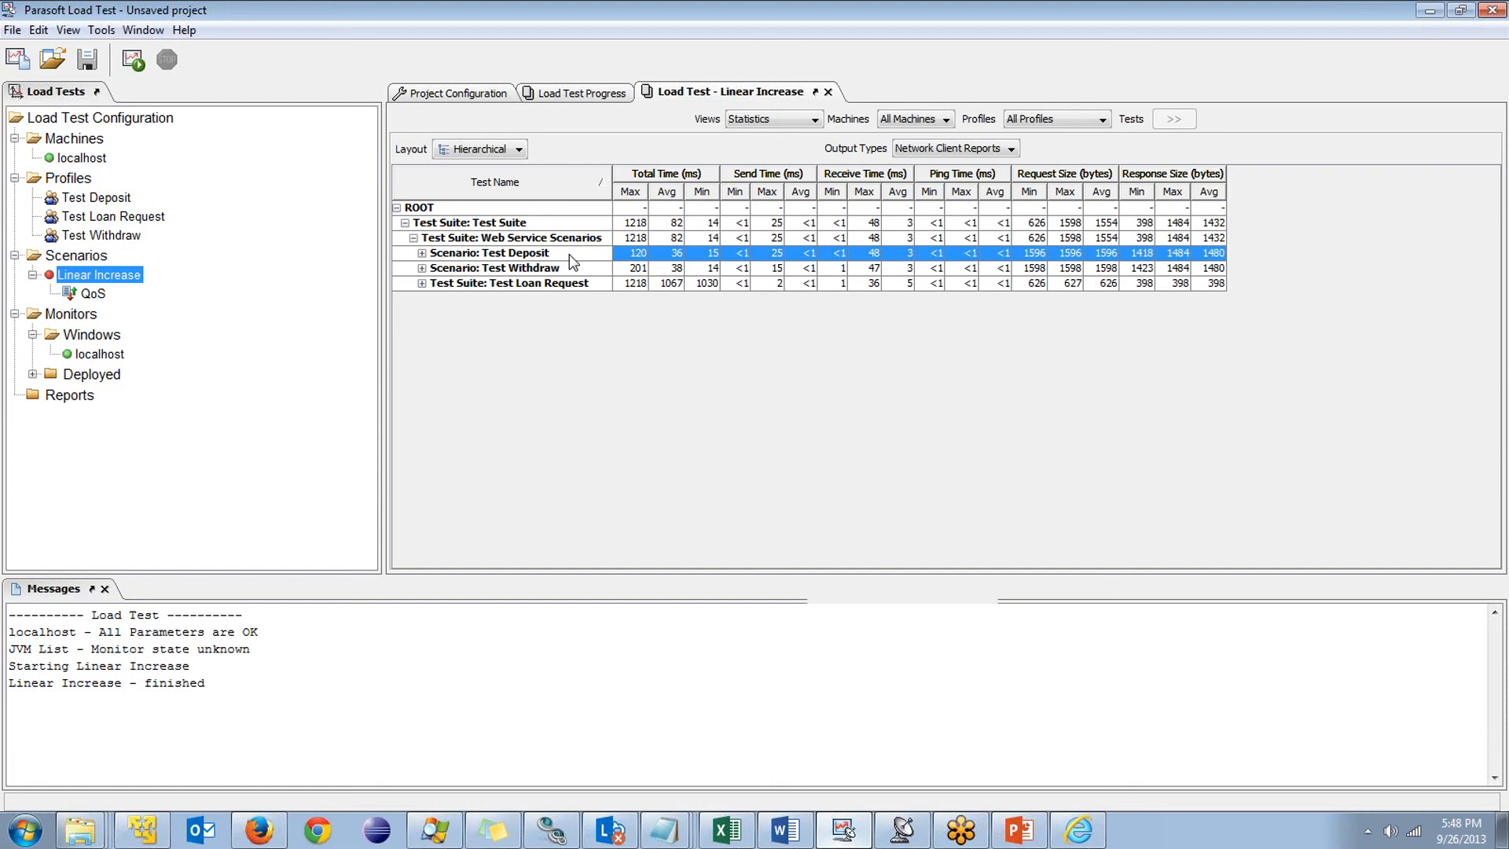
pyautogui.click(569, 254)
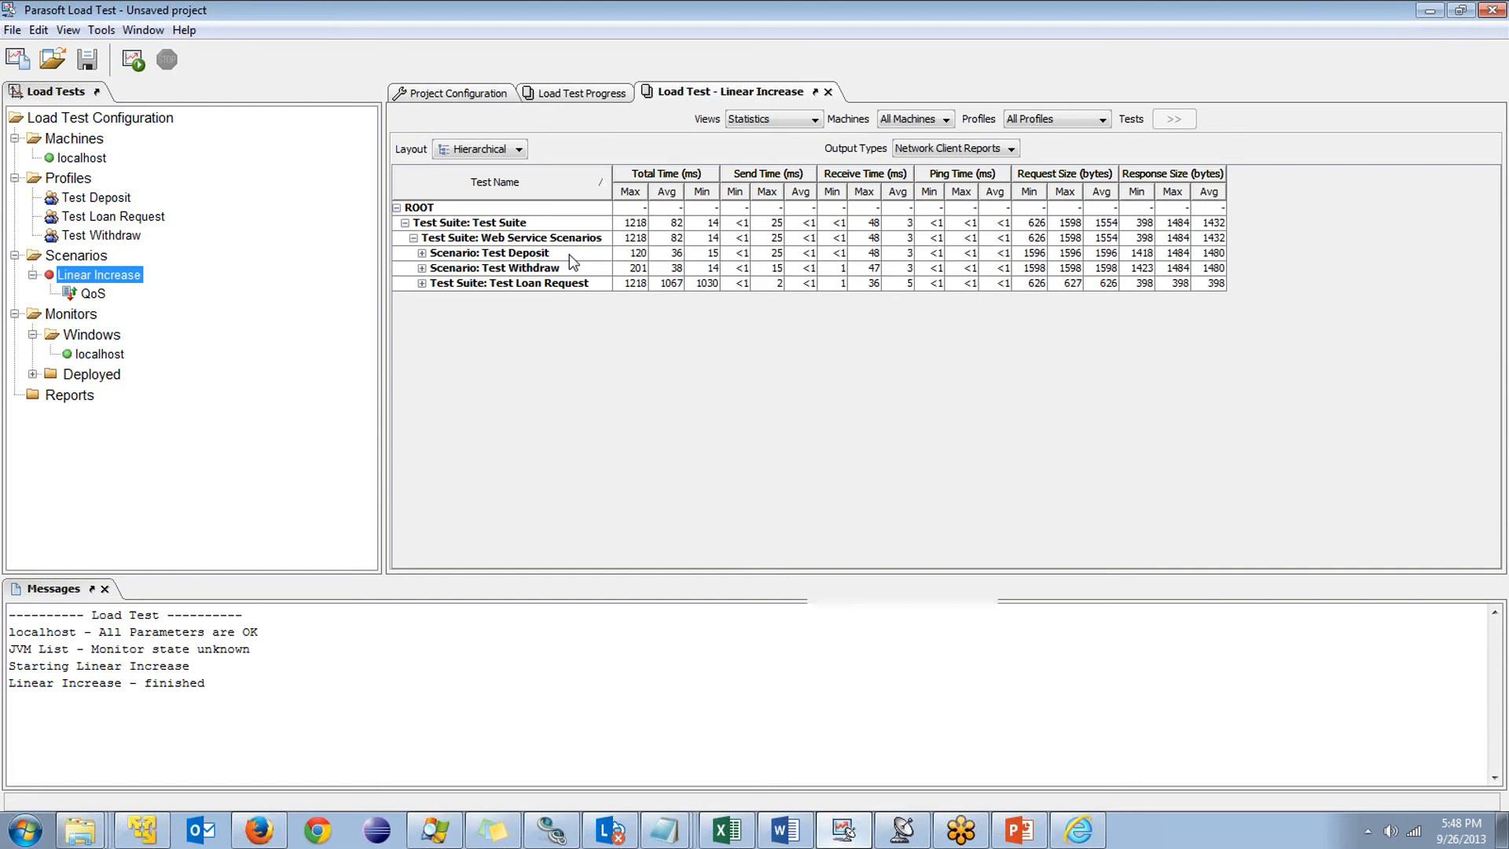
# Switch the Linear Increase results to the Detailed Report view
pyautogui.click(782, 122)
pyautogui.click(767, 172)
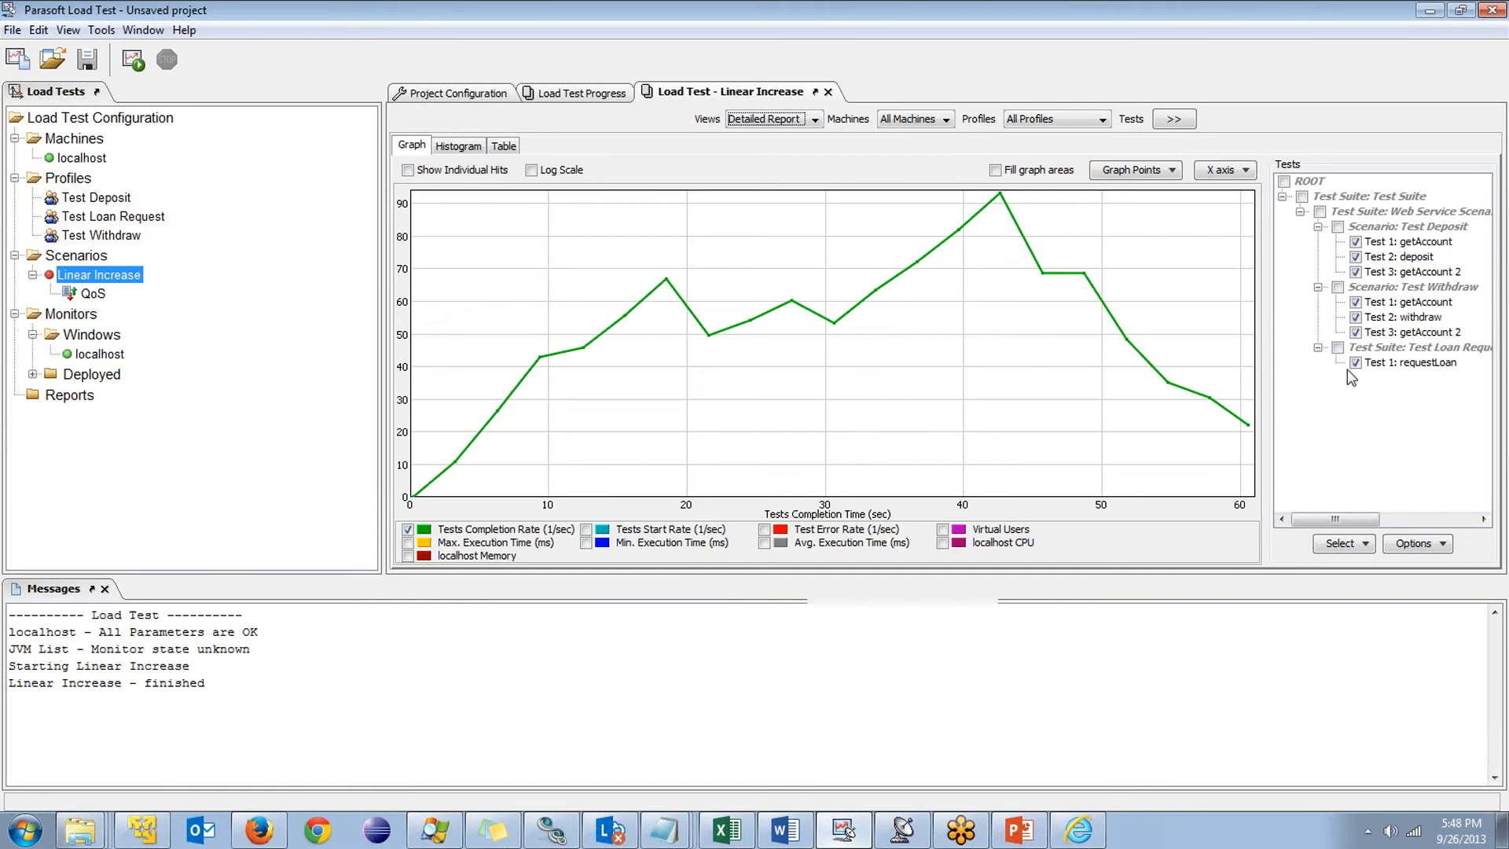
# View the detailed graph for the Test Deposit and Test Loan Request profiles, then return the filter to All Profiles
pyautogui.click(1055, 122)
pyautogui.click(1057, 119)
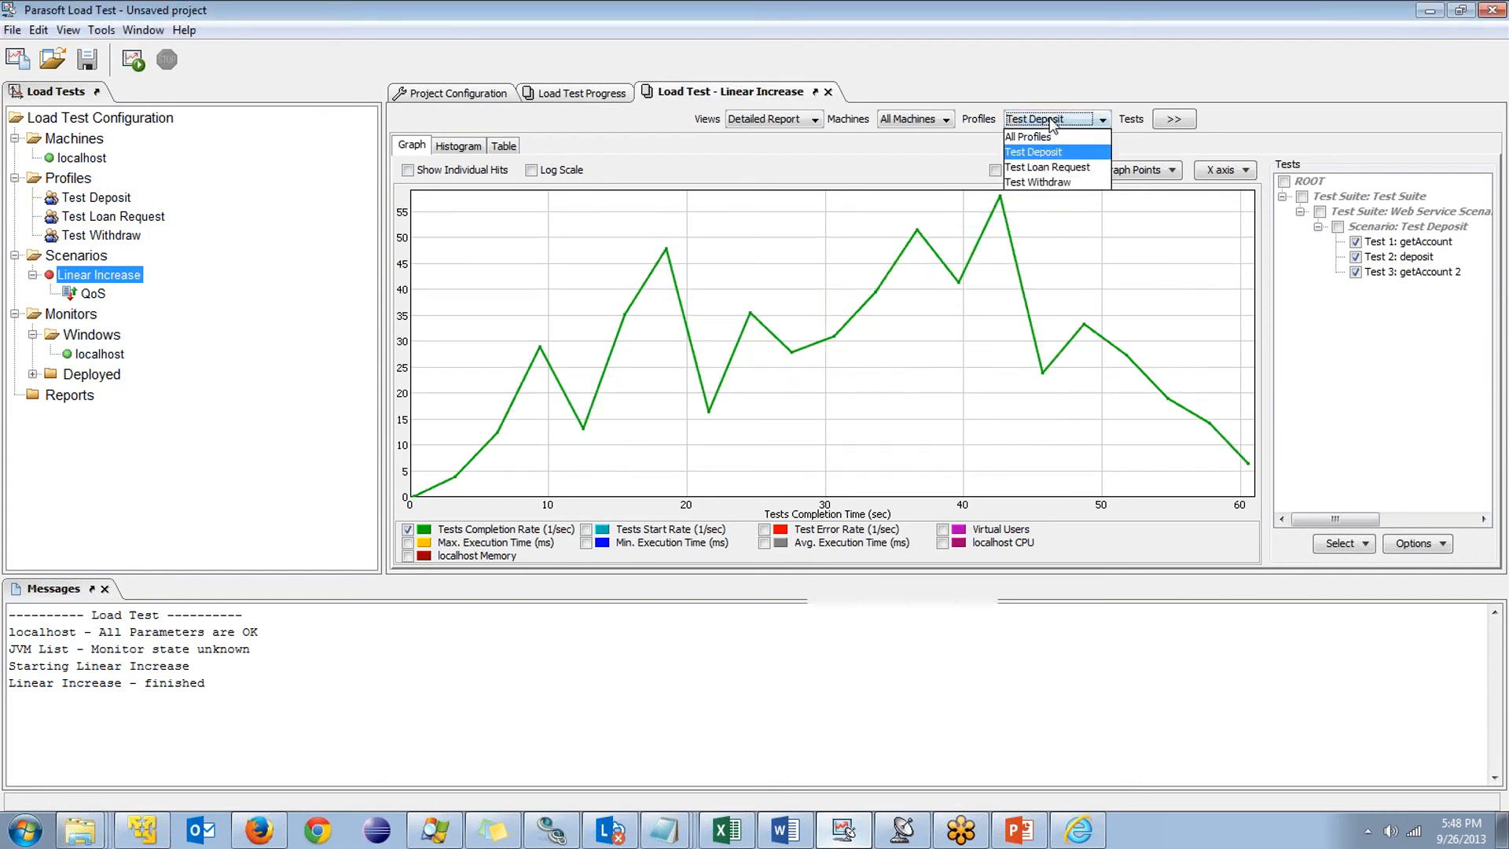
pyautogui.click(1038, 163)
pyautogui.click(912, 119)
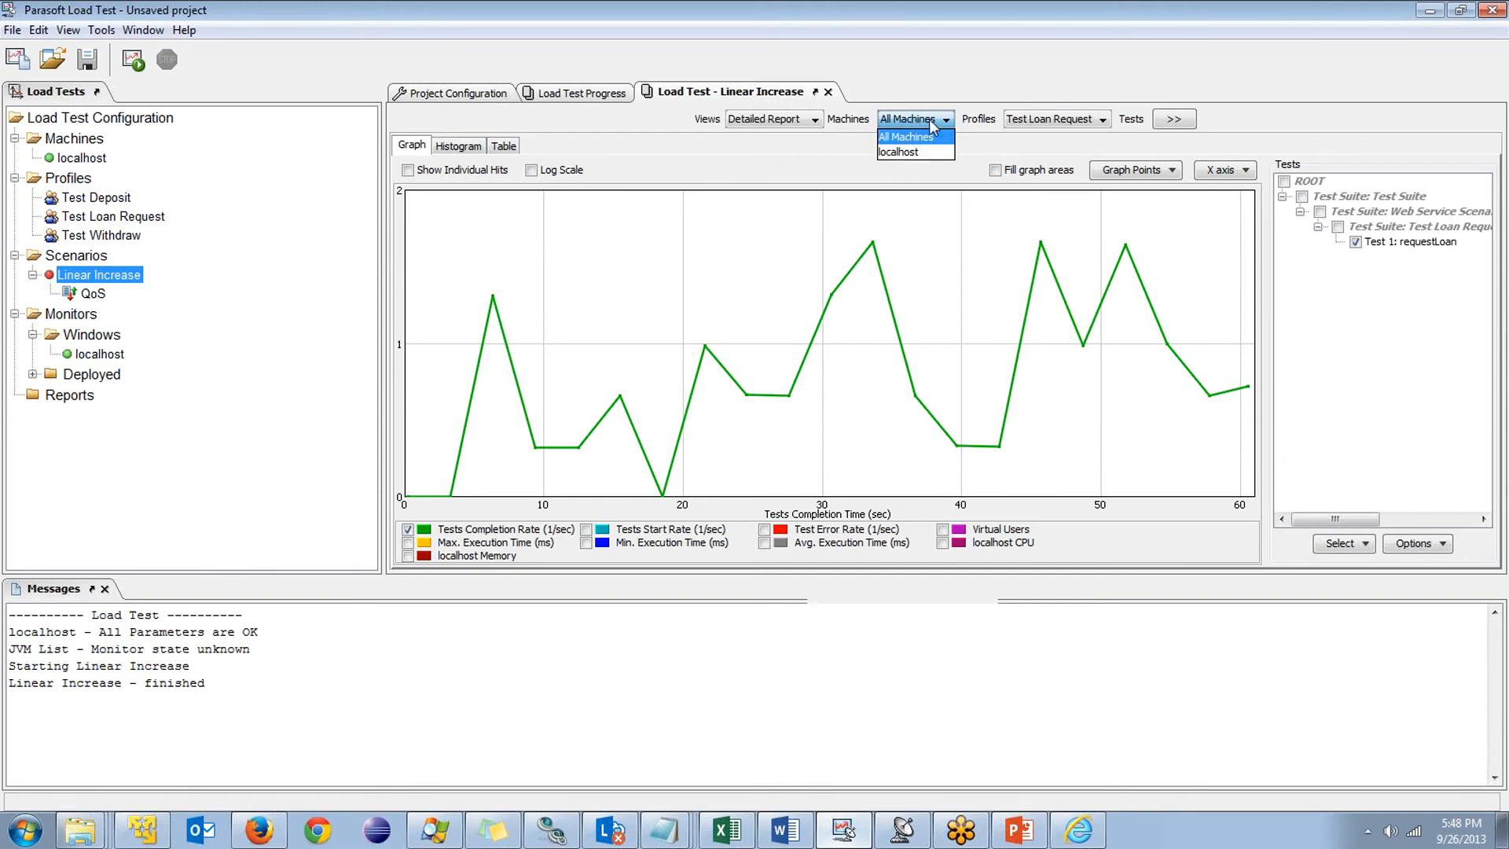
pyautogui.click(1049, 124)
pyautogui.click(1048, 124)
pyautogui.click(1032, 136)
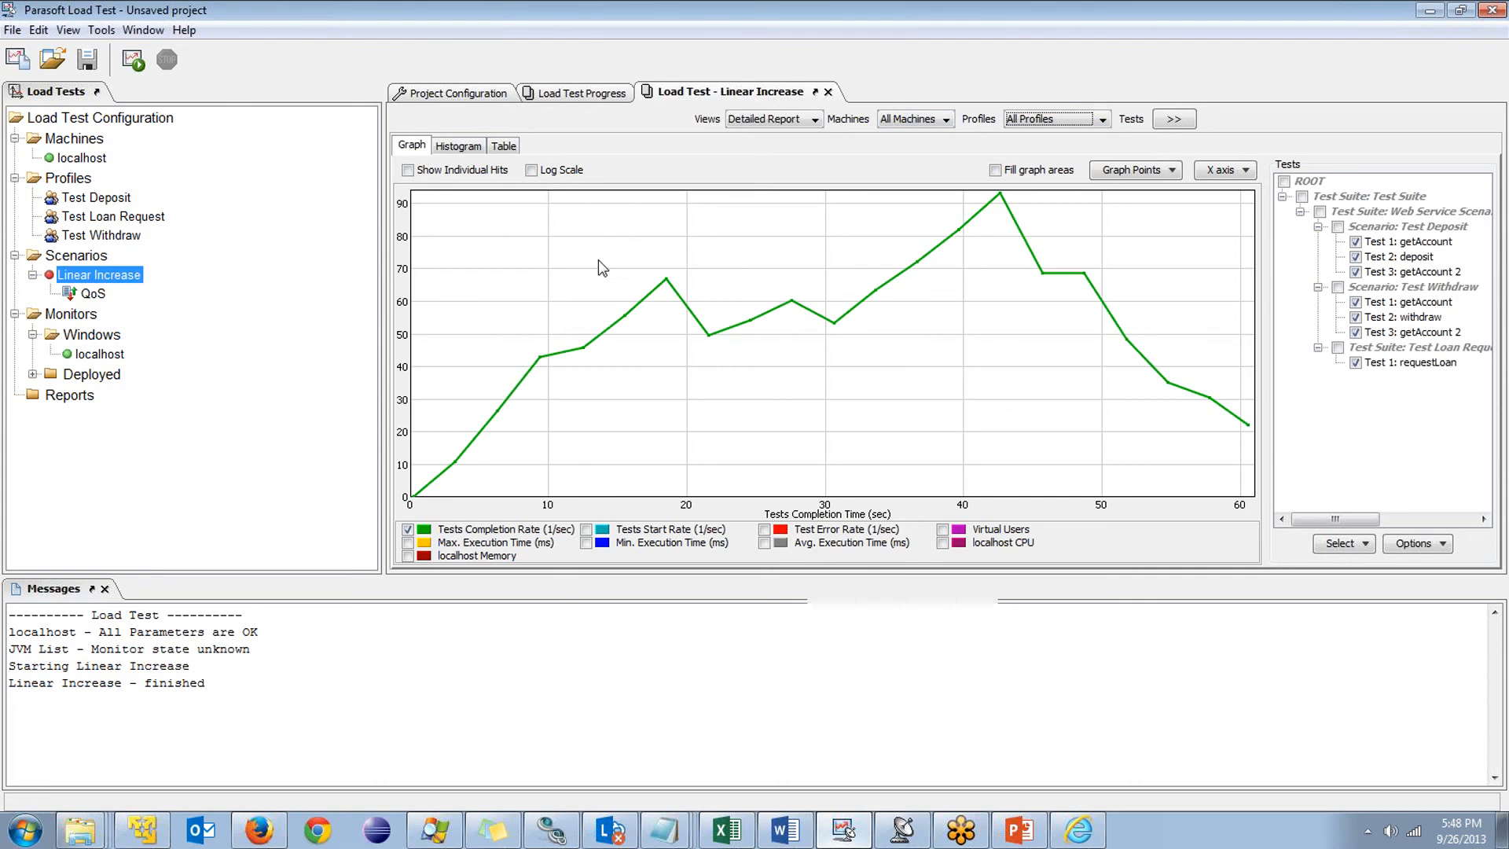
# Plot Tests Start Rate with Tests Completion Rate, add the graph to the report titled Throughput, and save it in the project
pyautogui.click(587, 529)
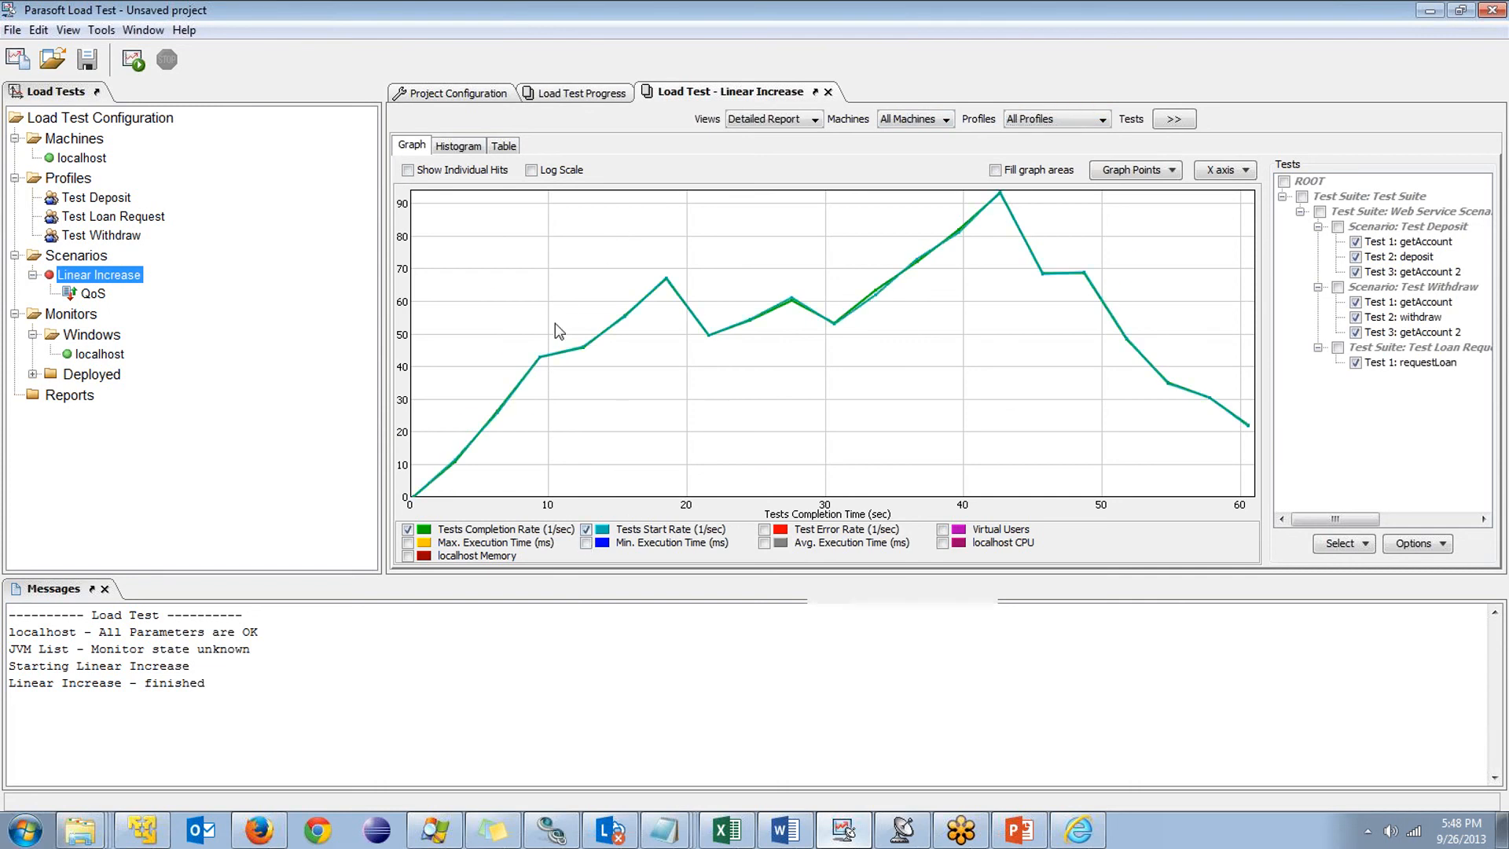
pyautogui.rightClick(508, 266)
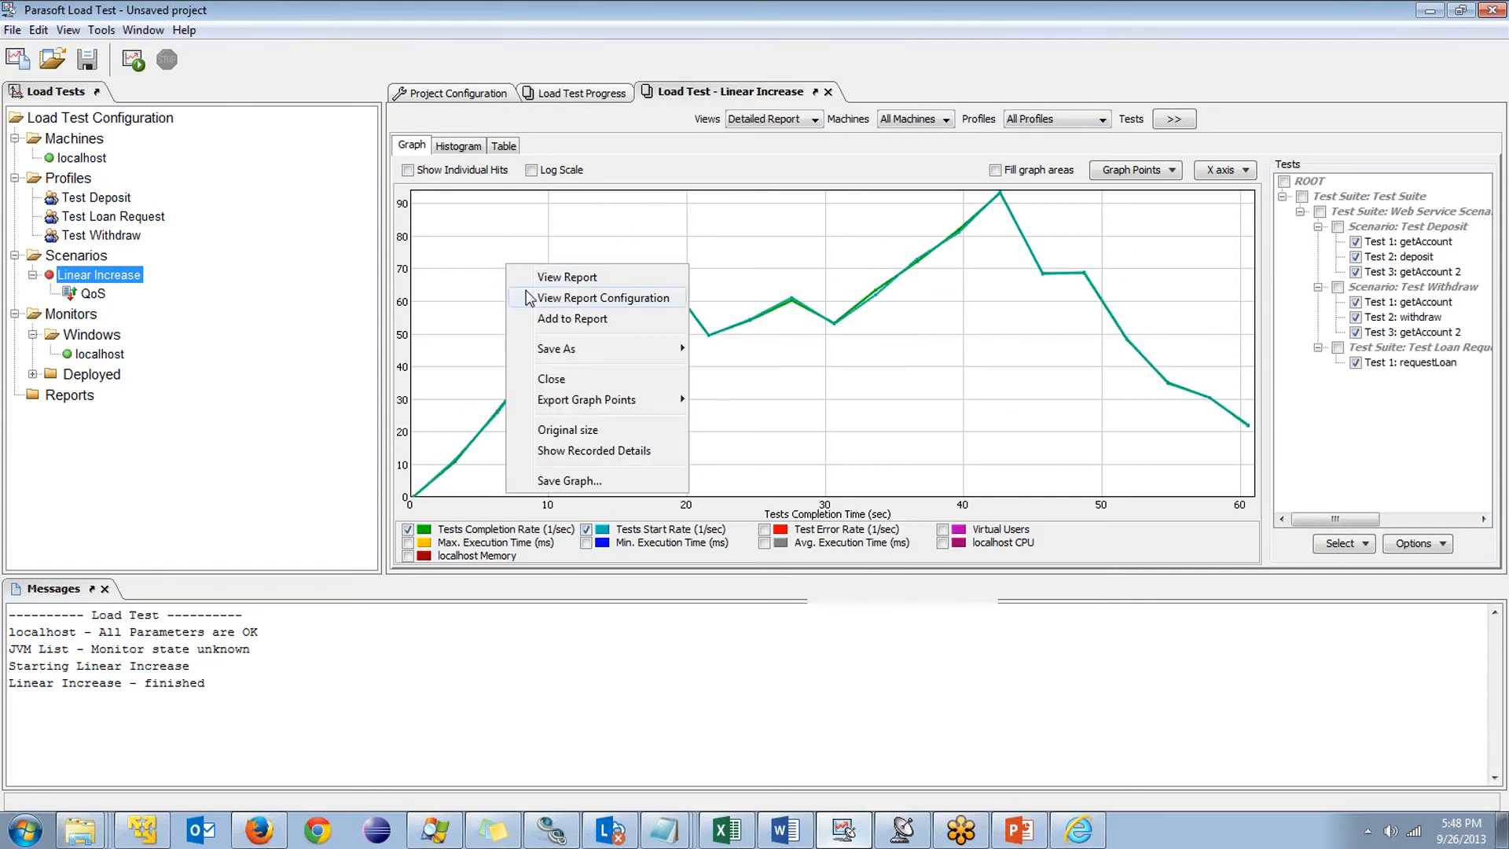
pyautogui.click(572, 320)
pyautogui.moveTo(836, 169); pyautogui.dragTo(693, 166)
pyautogui.write('Throughput')
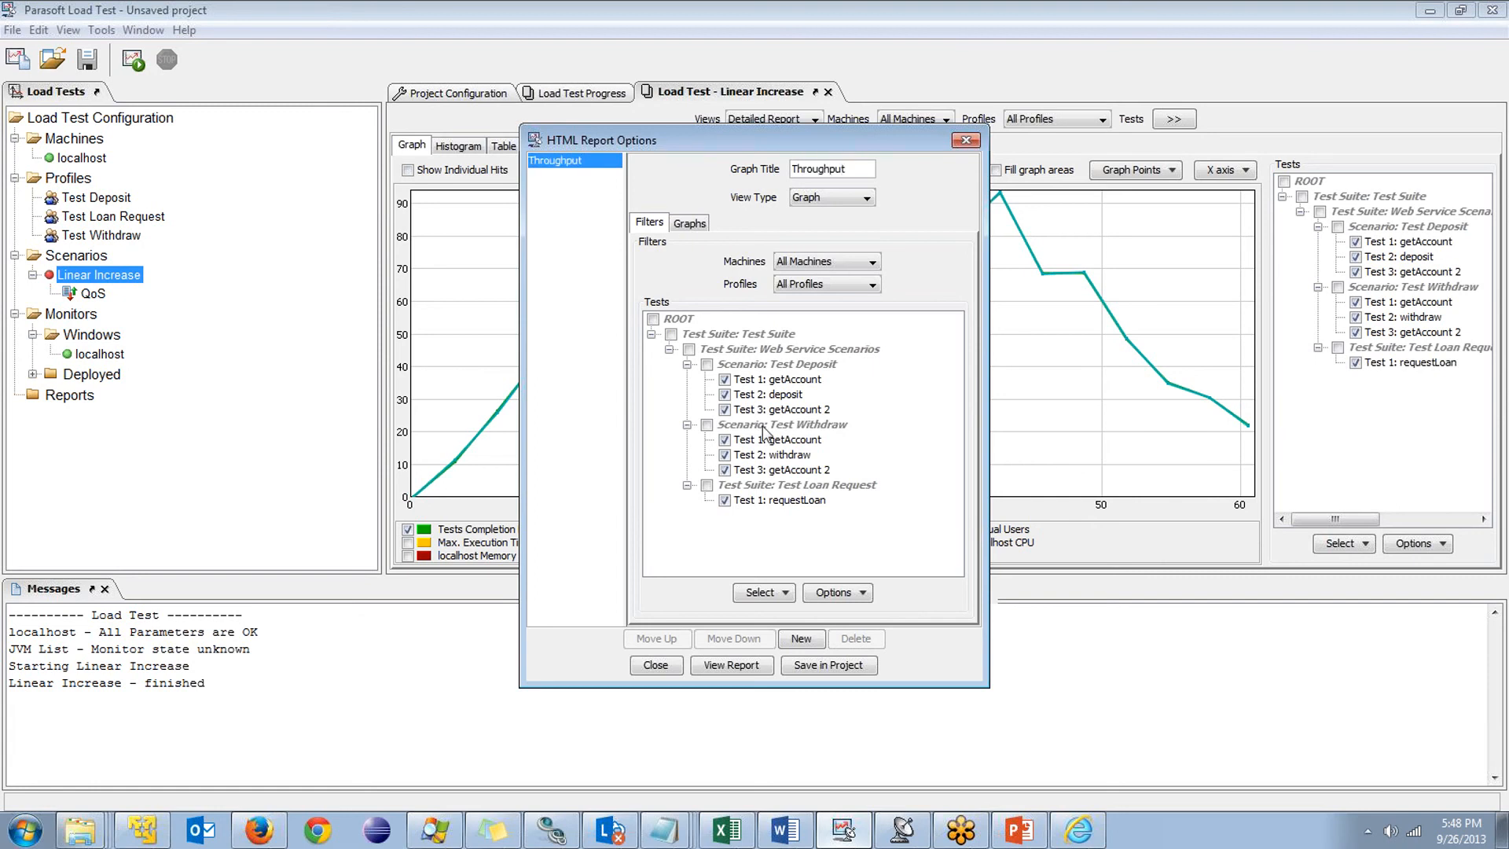
pyautogui.click(825, 664)
pyautogui.click(655, 665)
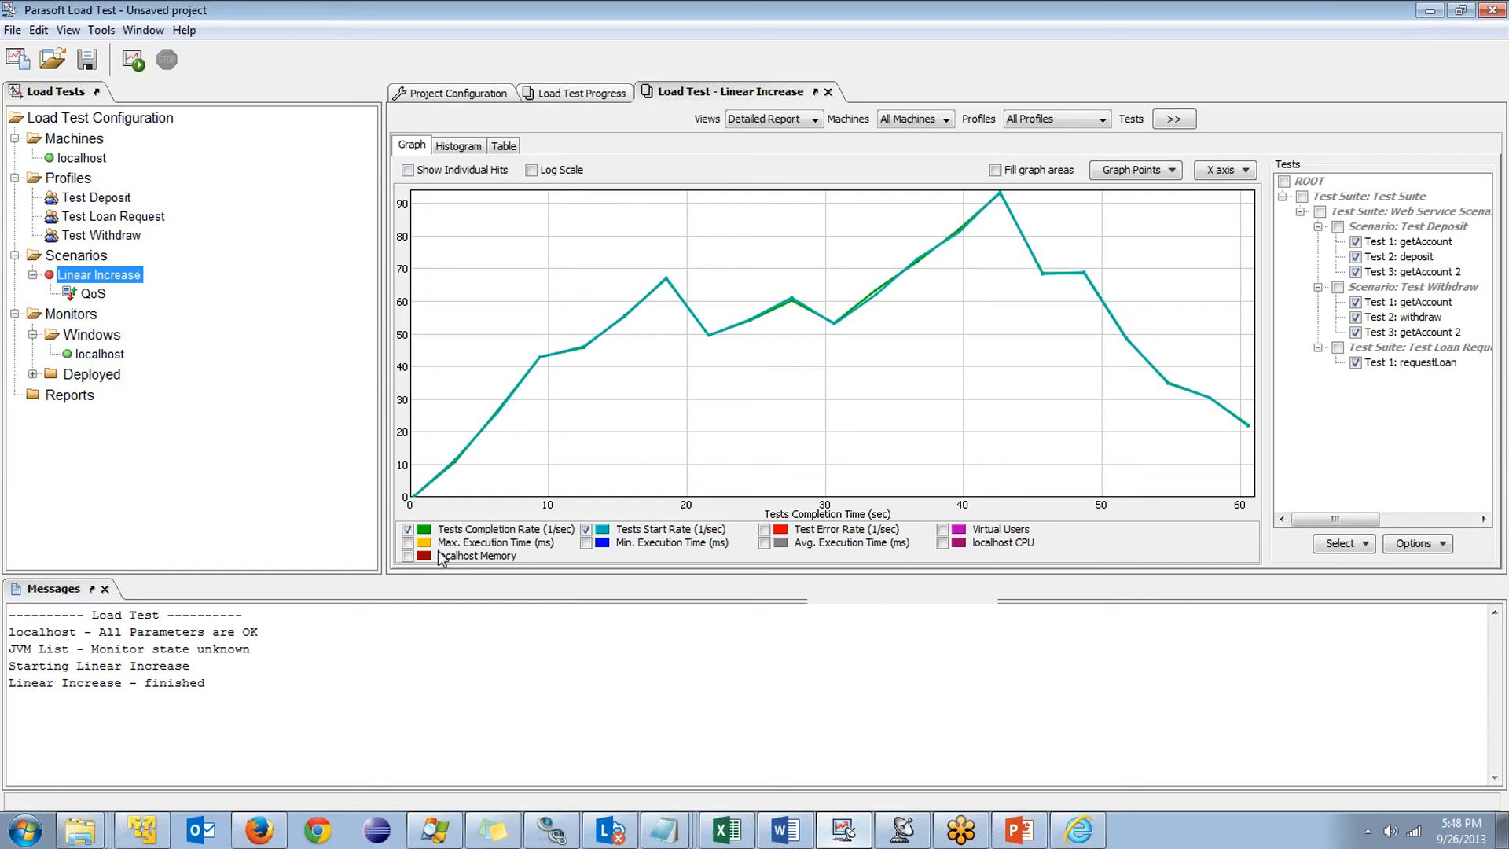
# Plot only the maximum, minimum and average execution times, using a log scale and filled graph areas
pyautogui.click(407, 543)
pyautogui.click(586, 542)
pyautogui.click(585, 529)
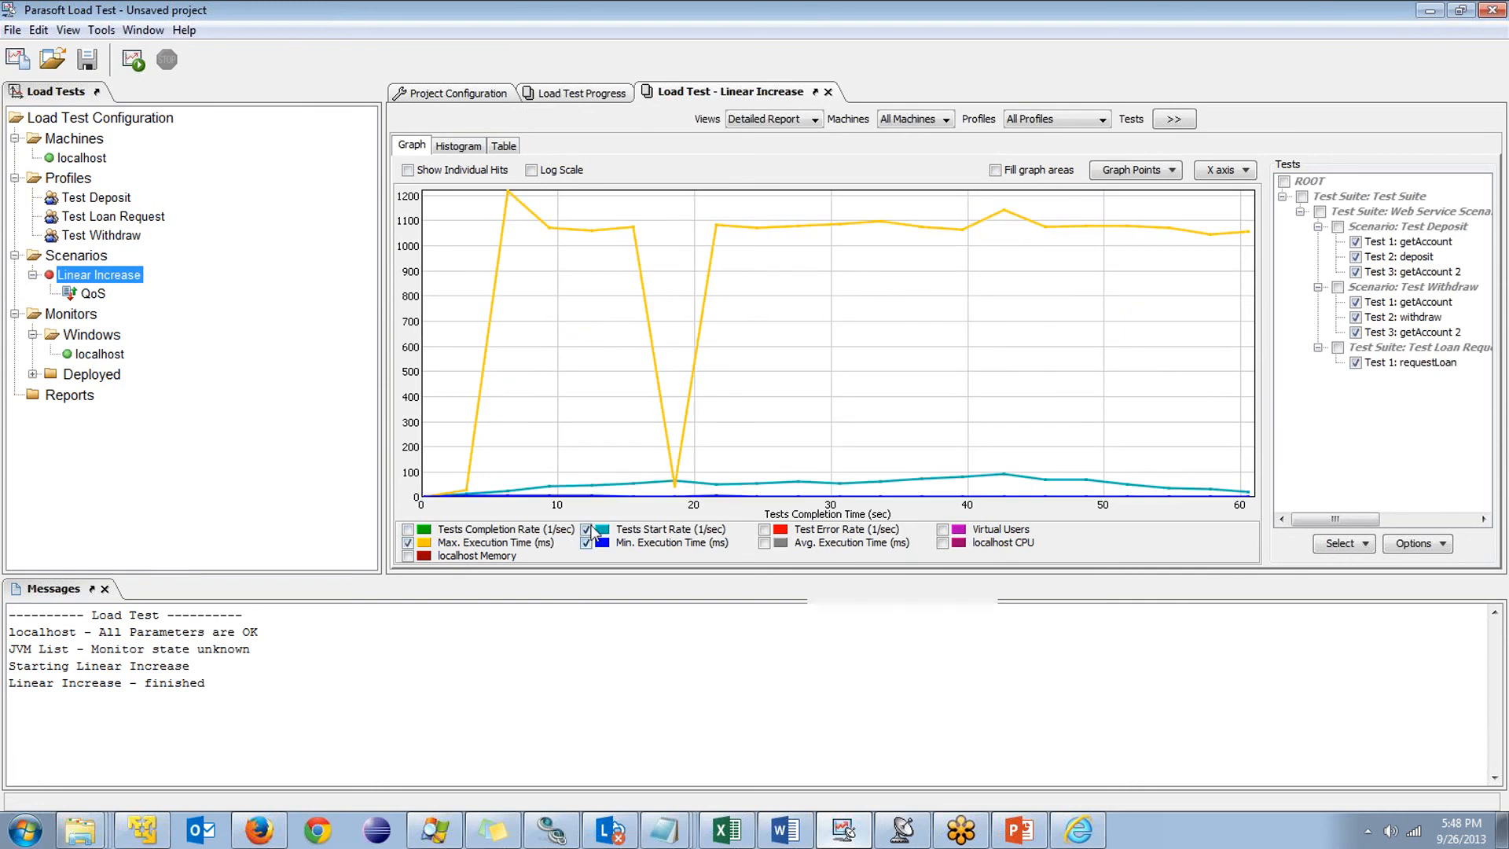
pyautogui.click(765, 544)
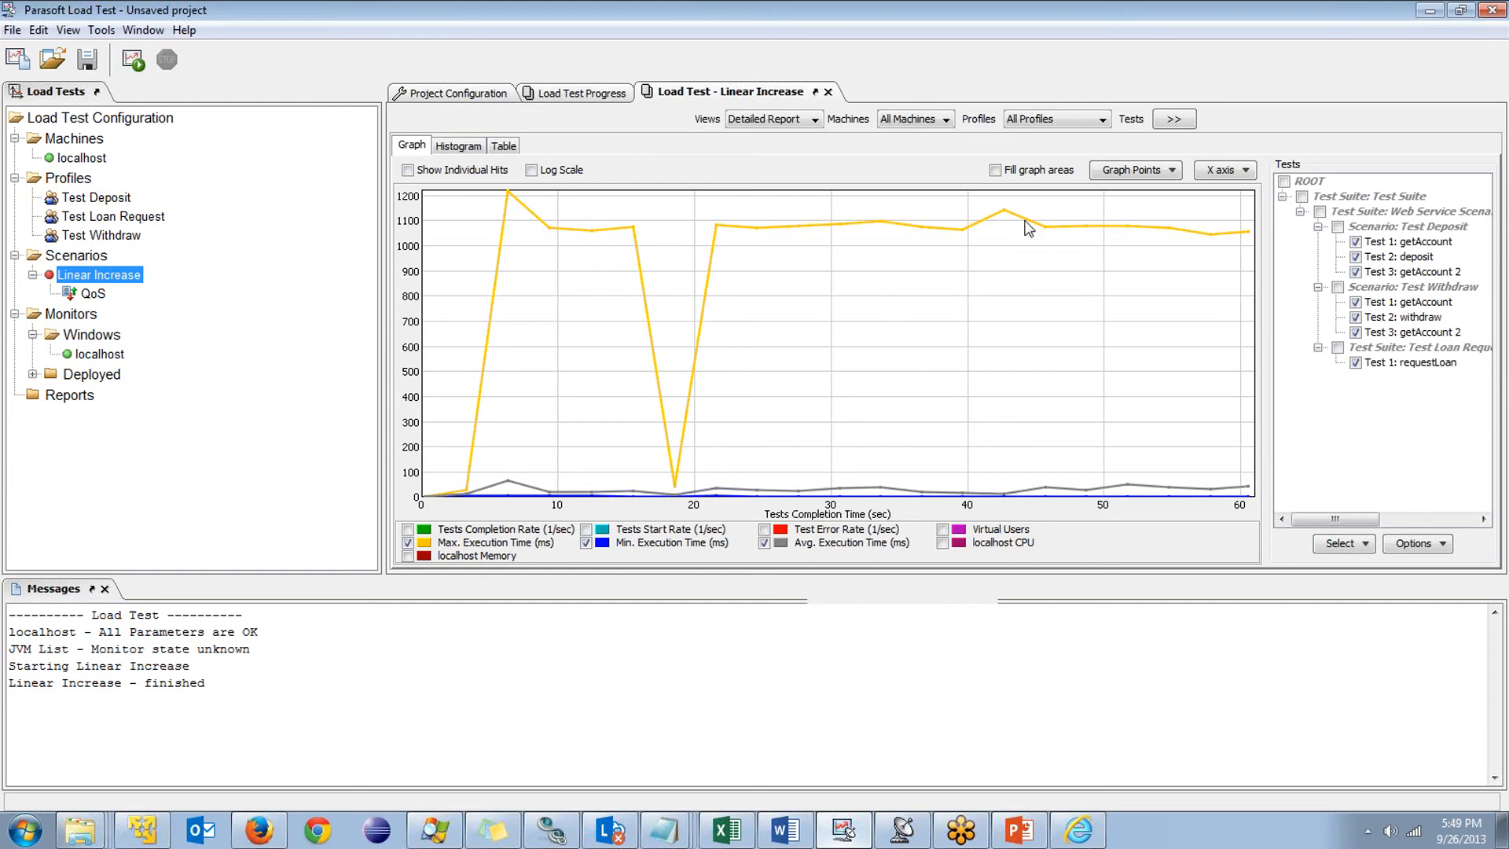
pyautogui.click(532, 171)
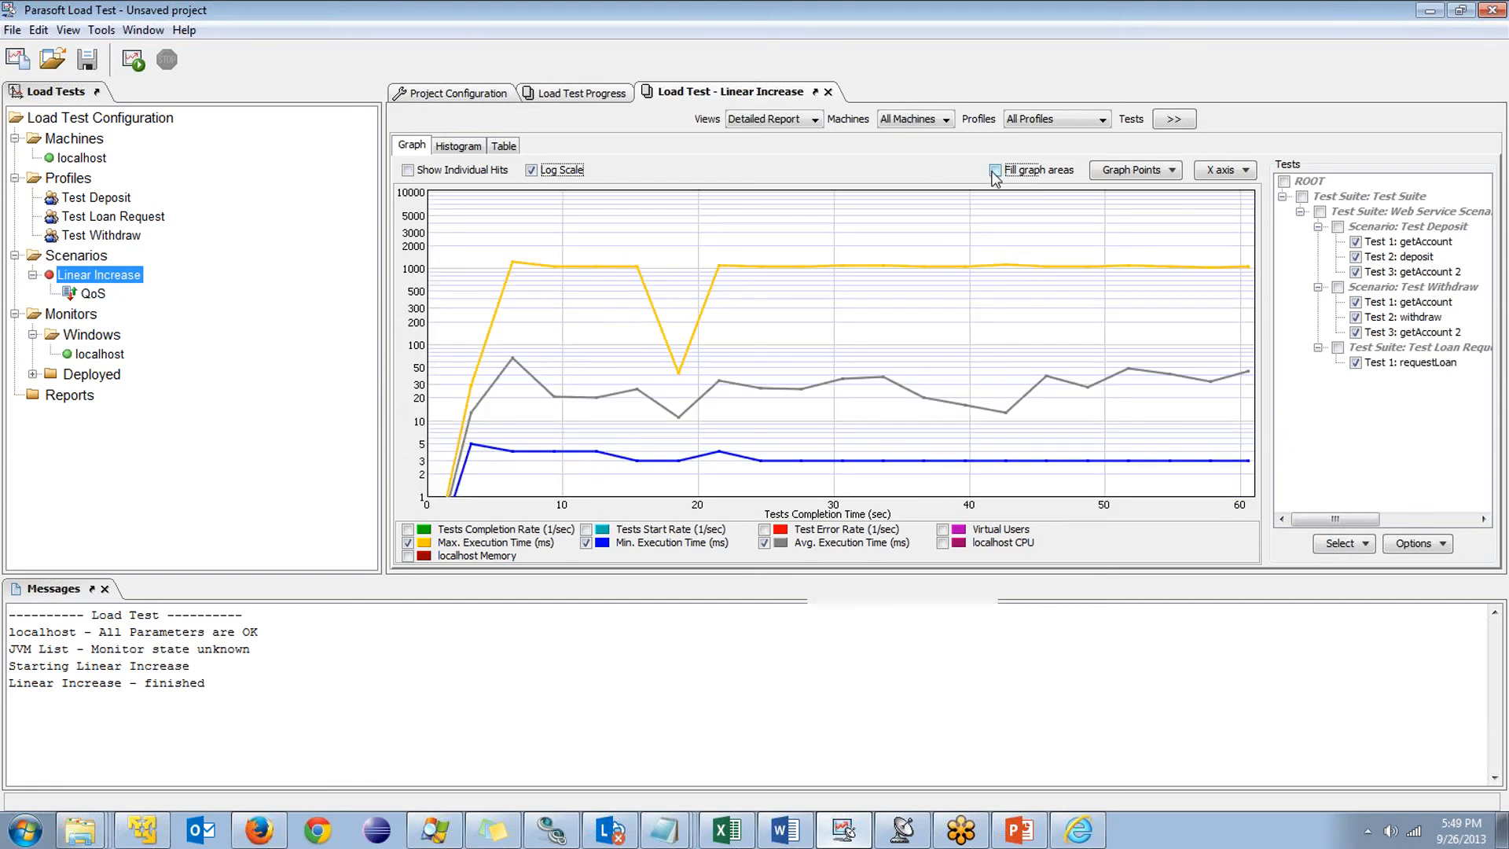
pyautogui.click(995, 169)
# Add the execution time graph to the HTML report with the title Execution Time and save it in the project
pyautogui.rightClick(607, 224)
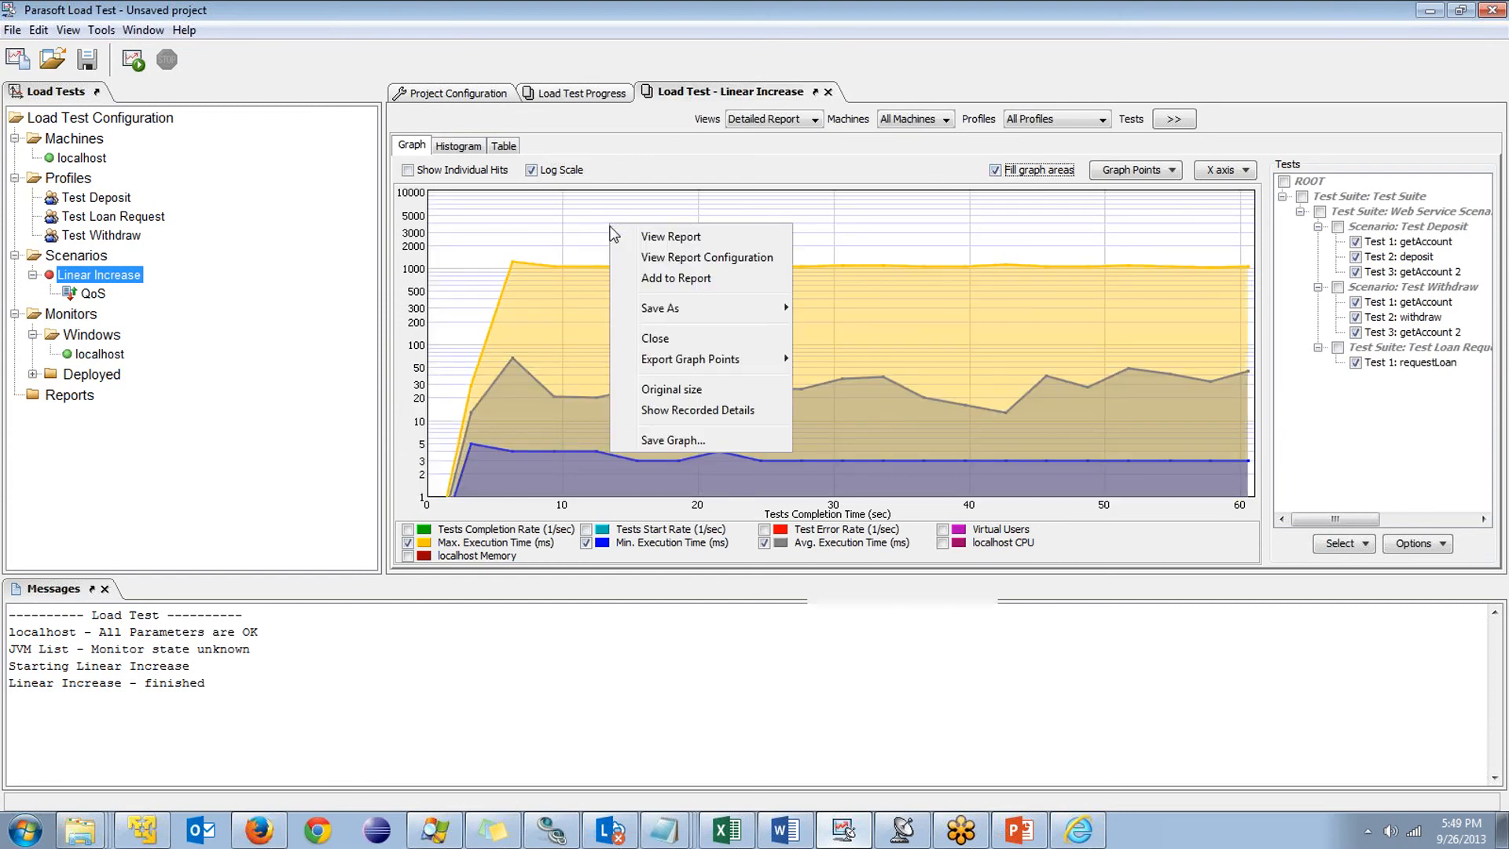
pyautogui.click(668, 284)
pyautogui.click(724, 140)
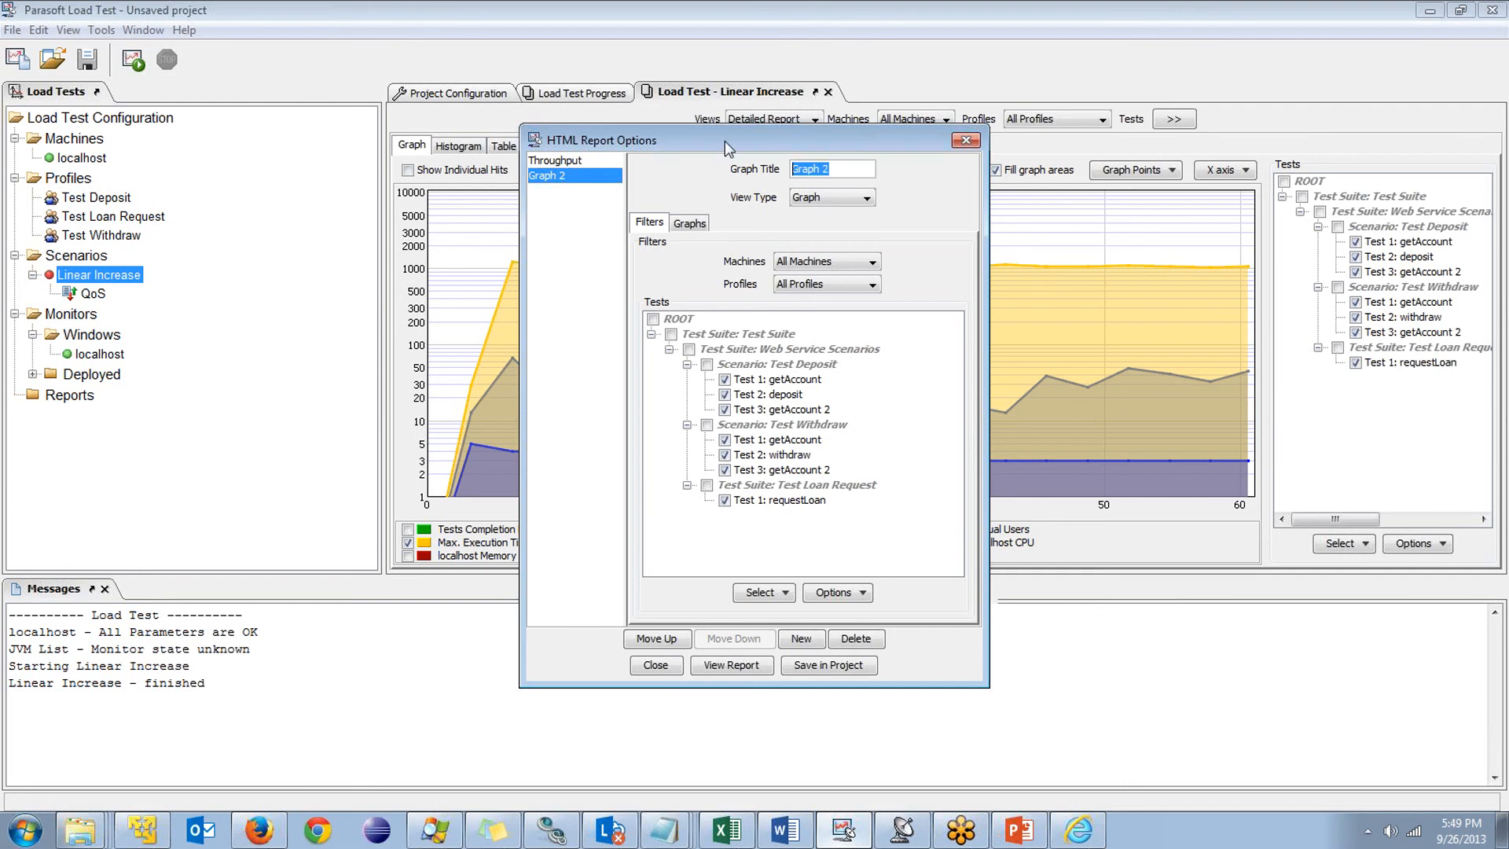
pyautogui.write('Execution Time')
pyautogui.click(822, 665)
pyautogui.click(670, 666)
# Plot only Virtual Users and localhost CPU in the detailed graph, with area filling turned off
pyautogui.click(408, 544)
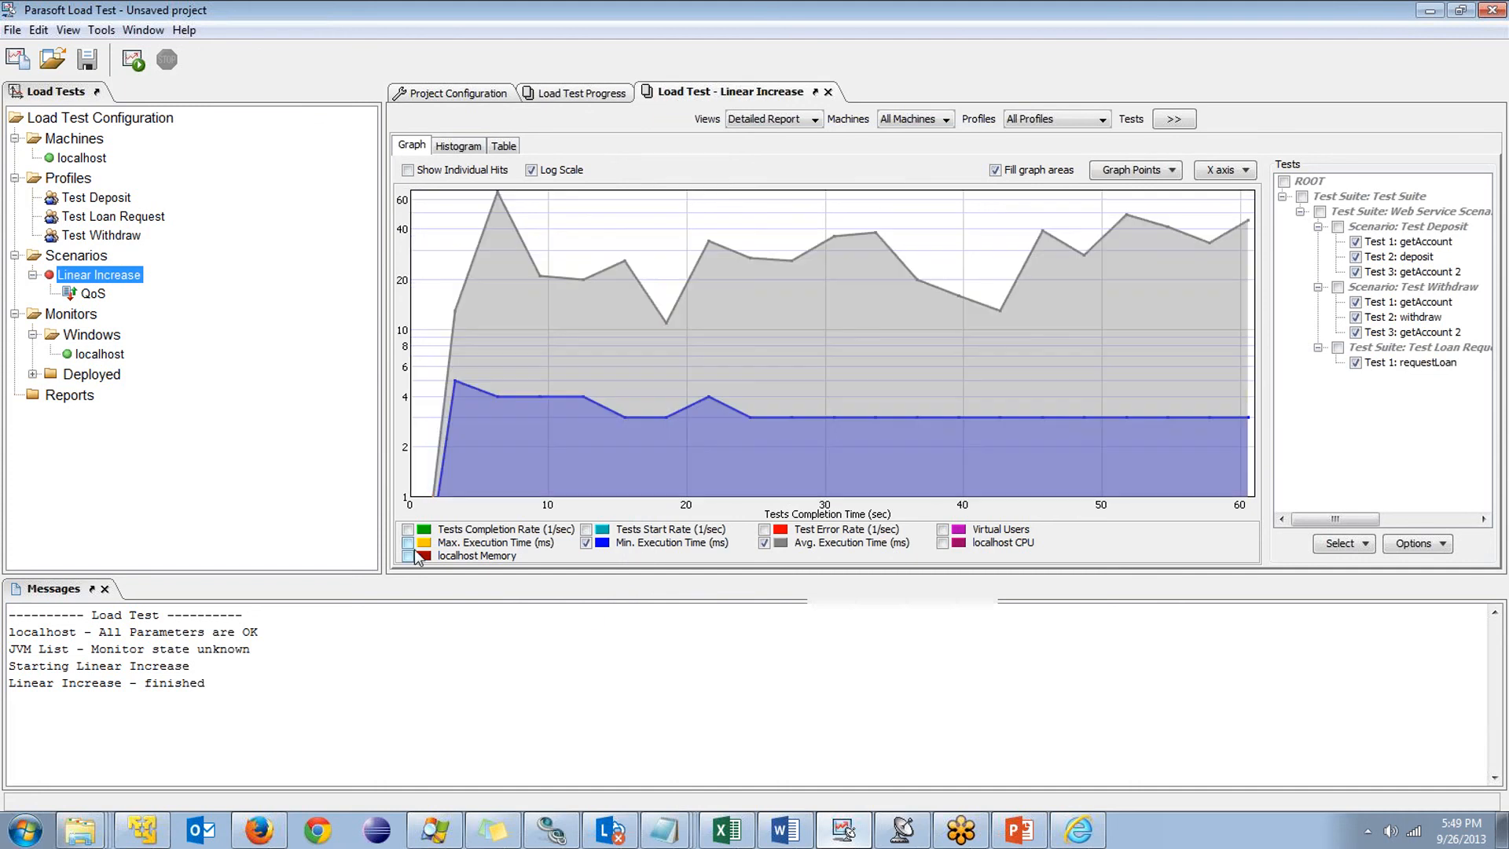
pyautogui.click(942, 530)
pyautogui.click(764, 543)
pyautogui.click(586, 543)
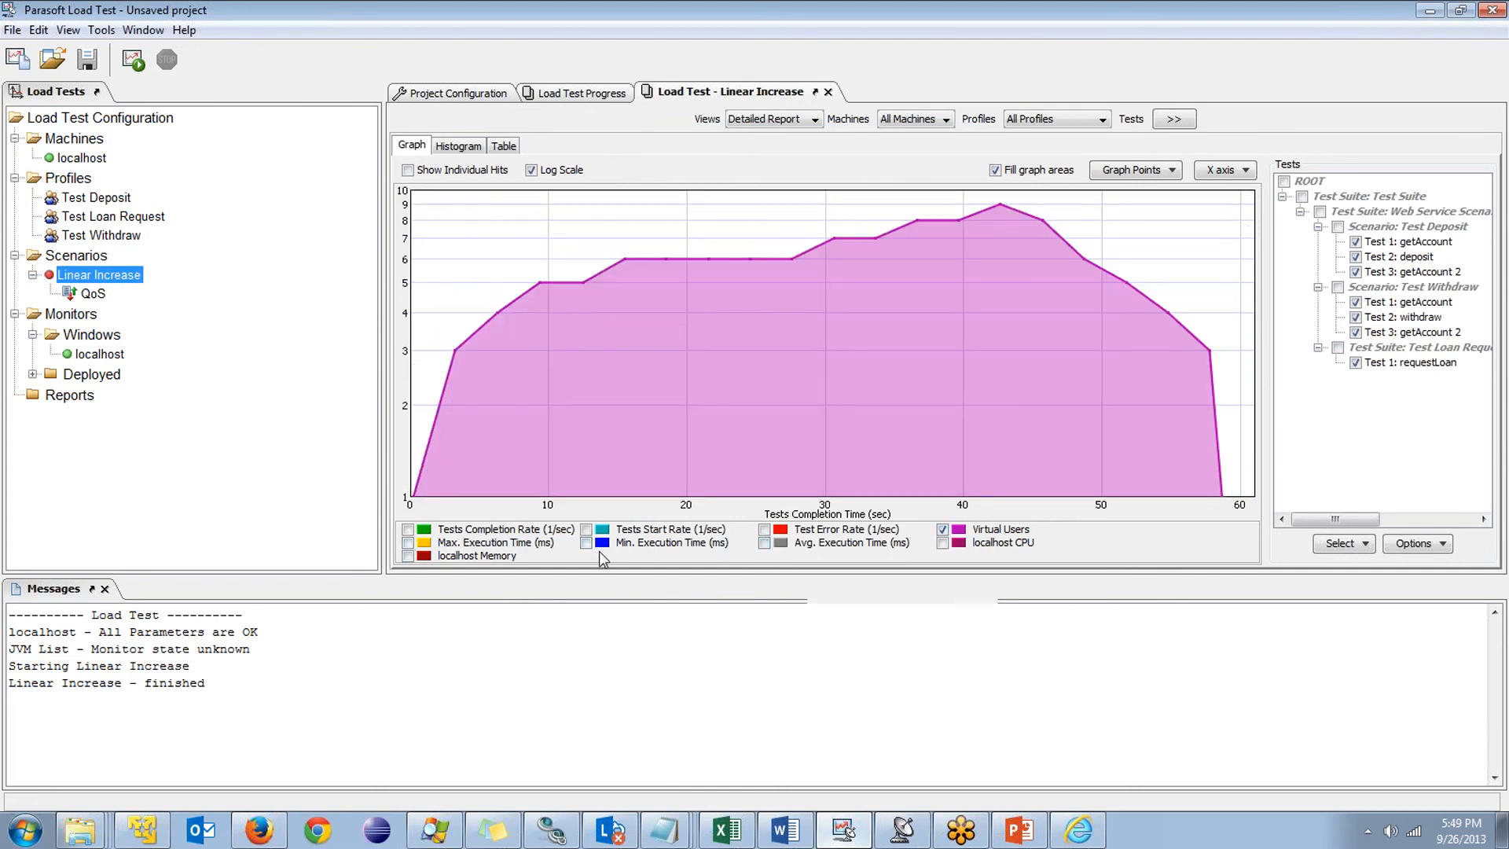
pyautogui.click(942, 542)
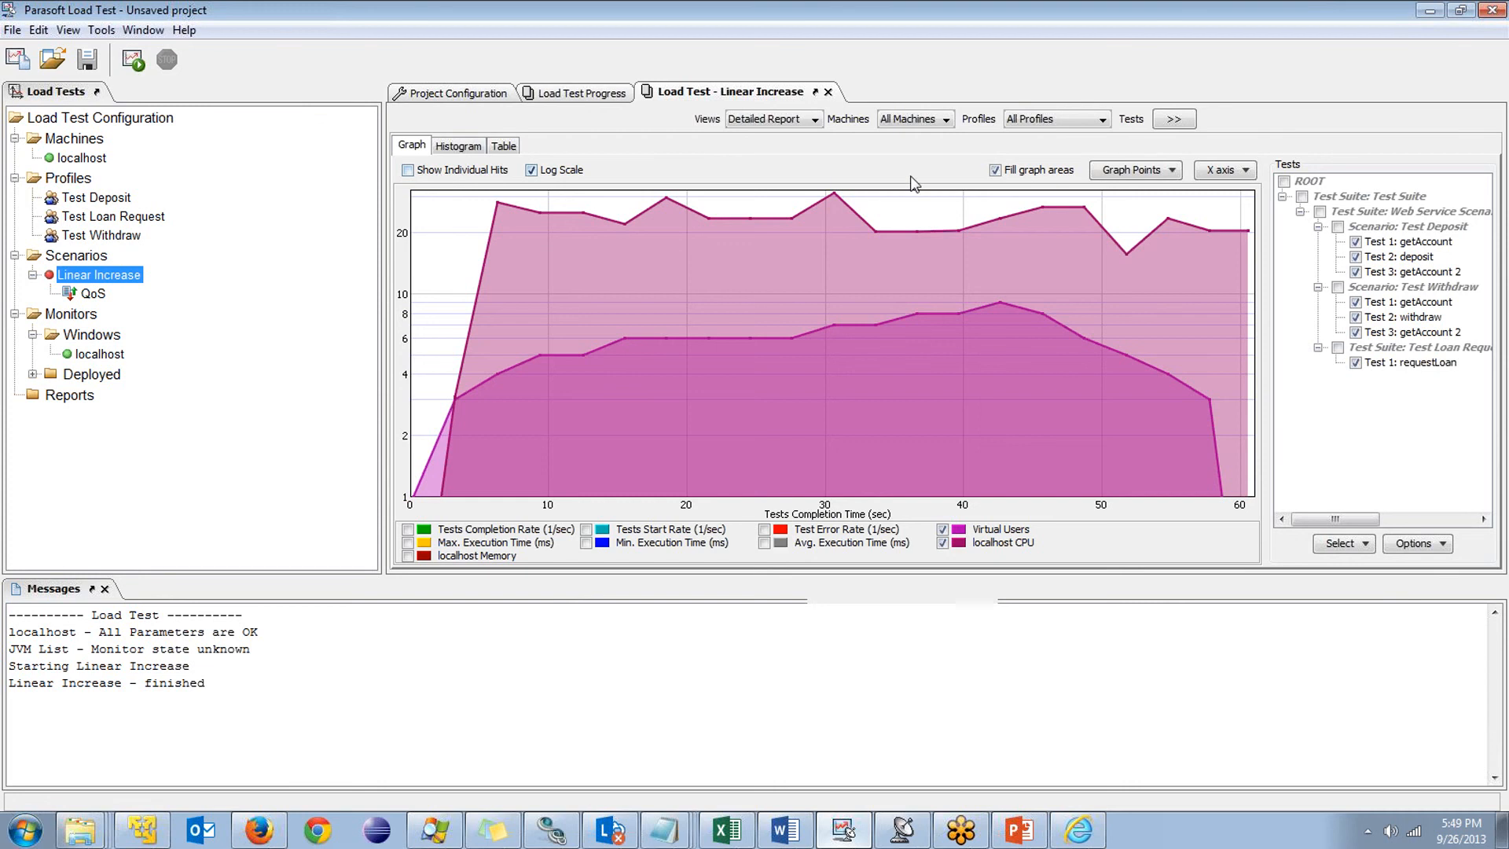
pyautogui.click(1016, 173)
# Add the virtual users and CPU graph to the HTML report with the title VU CPU
pyautogui.rightClick(619, 271)
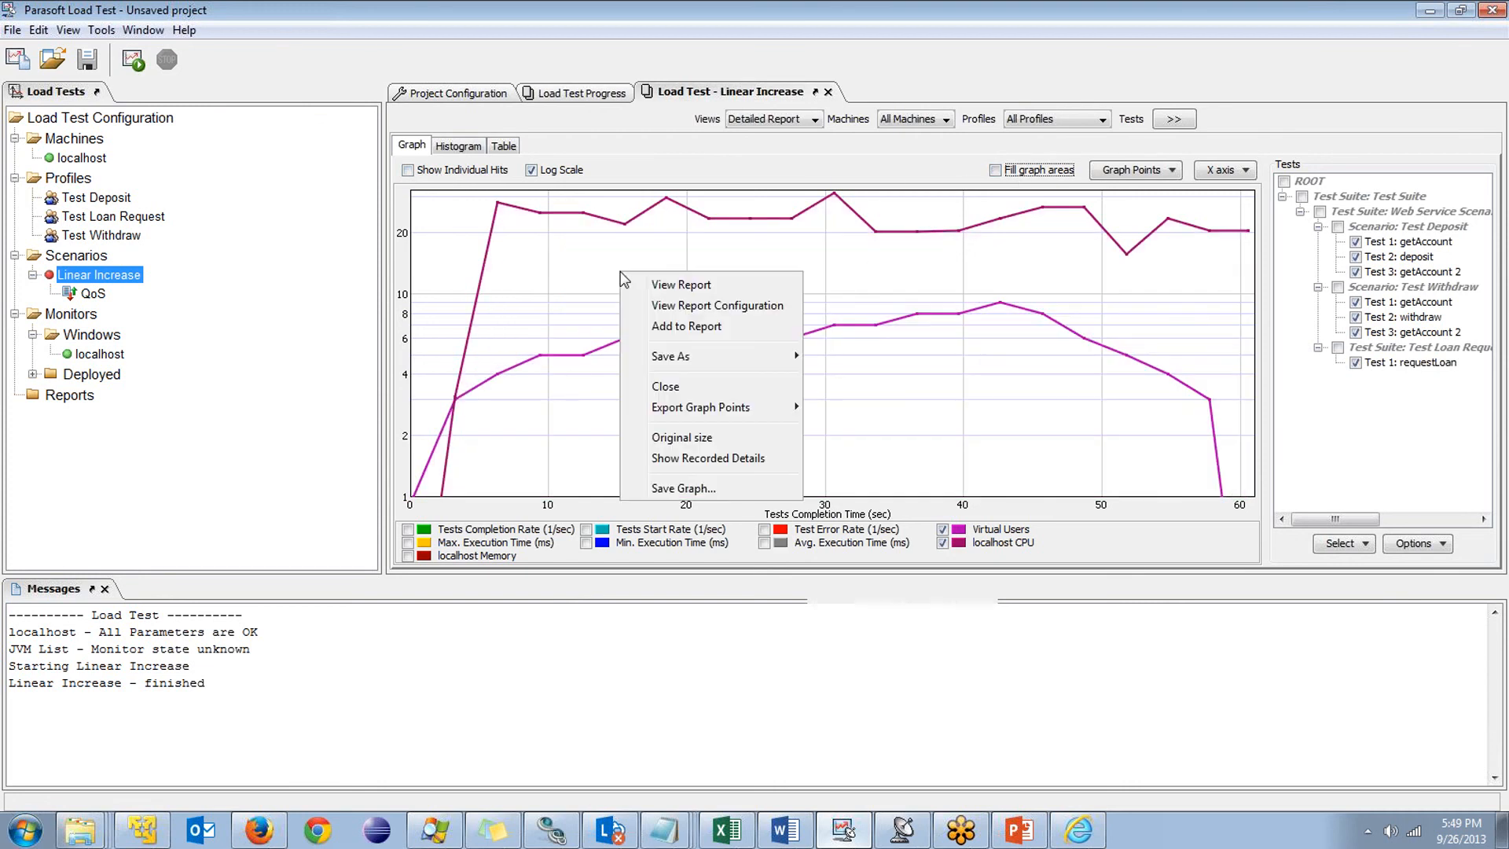
pyautogui.click(668, 326)
pyautogui.tripleClick(832, 169)
pyautogui.write('VU CPU')
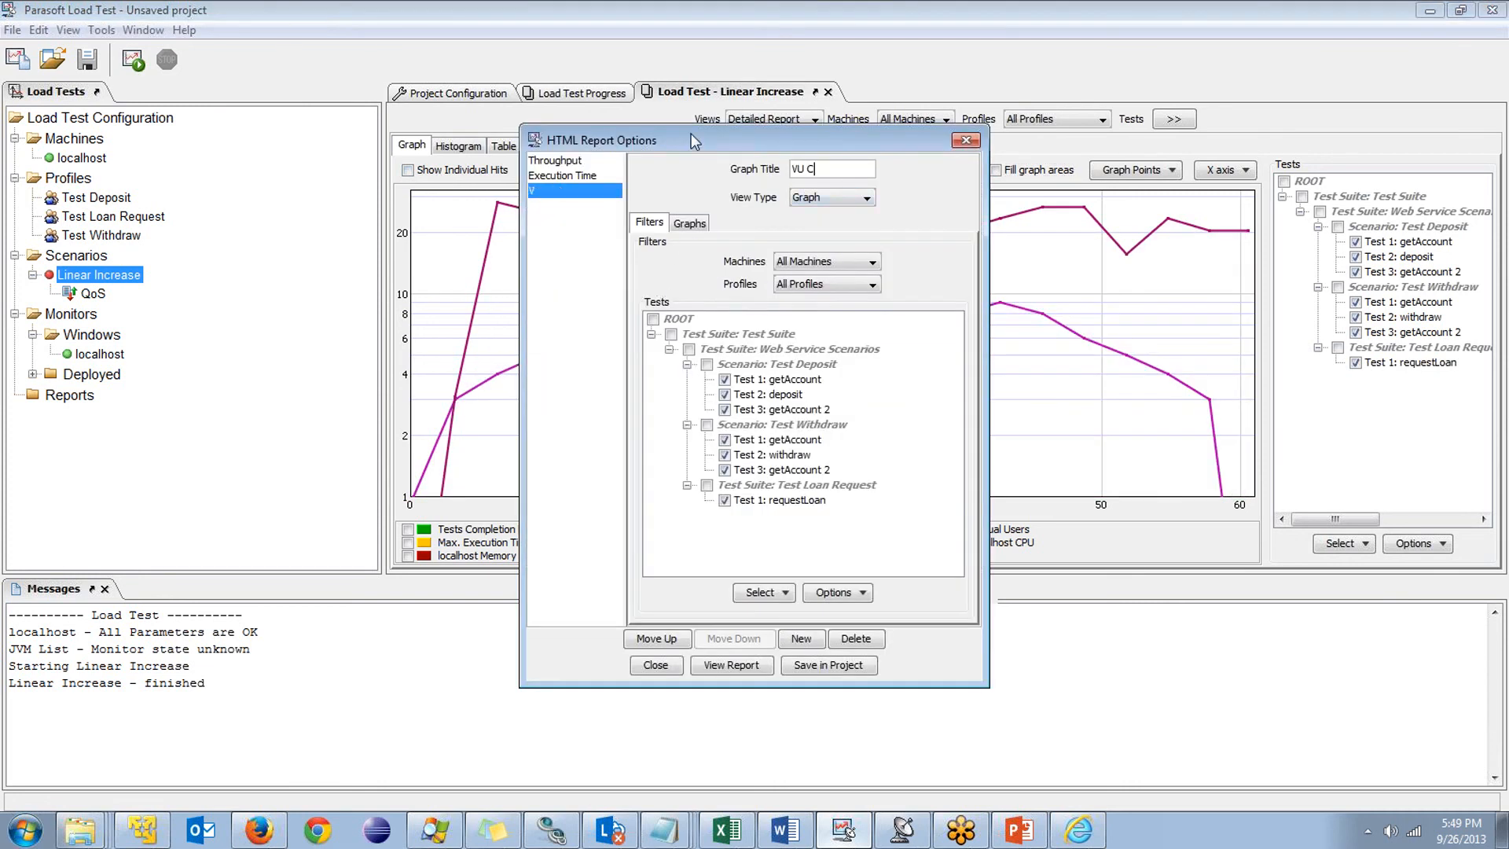
pyautogui.click(655, 665)
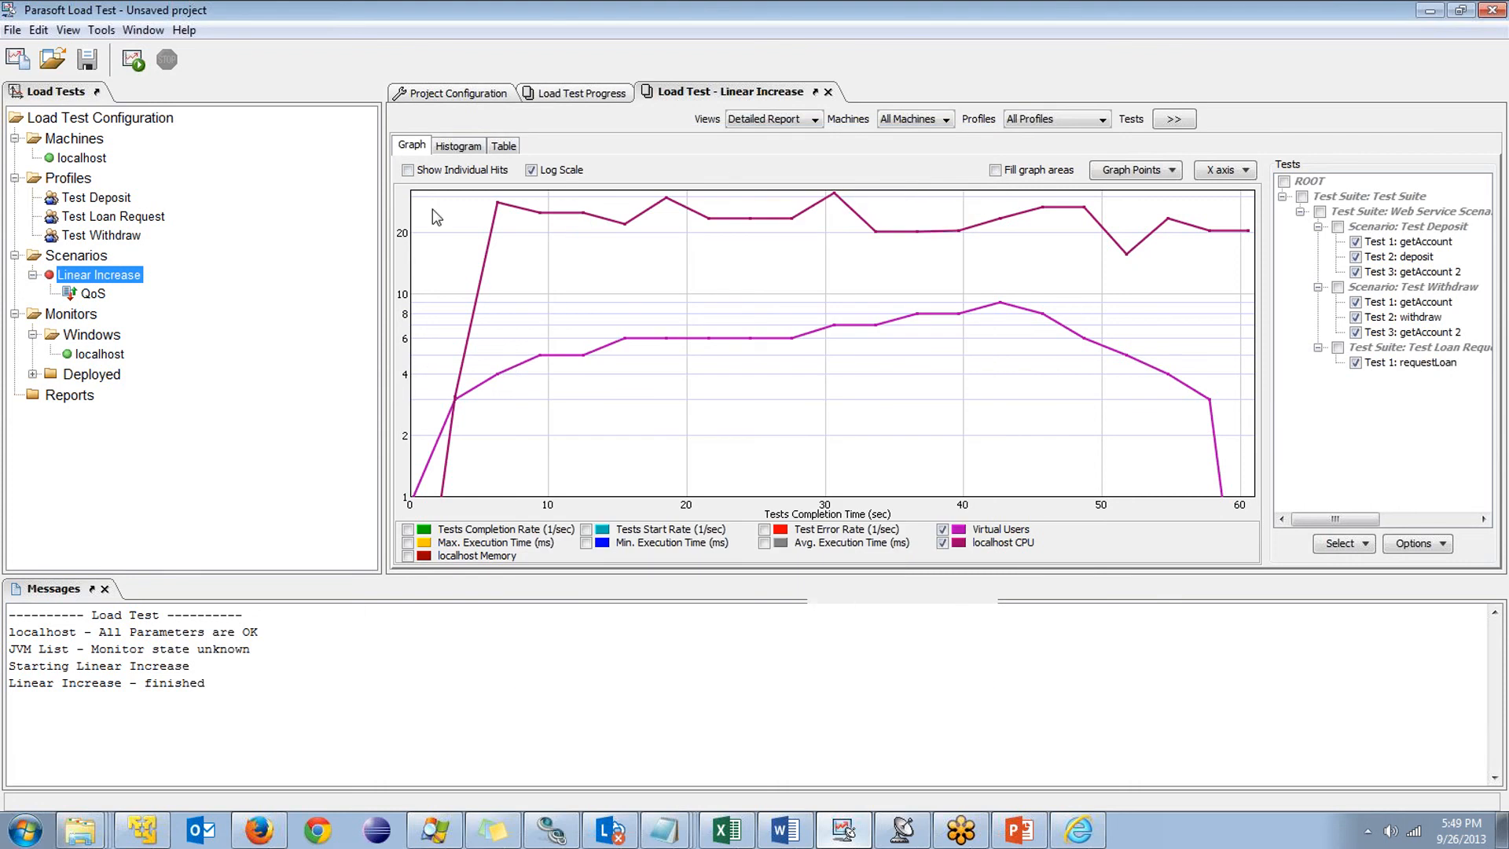
# Display the detailed report's histogram of test runs by execution time
pyautogui.click(460, 147)
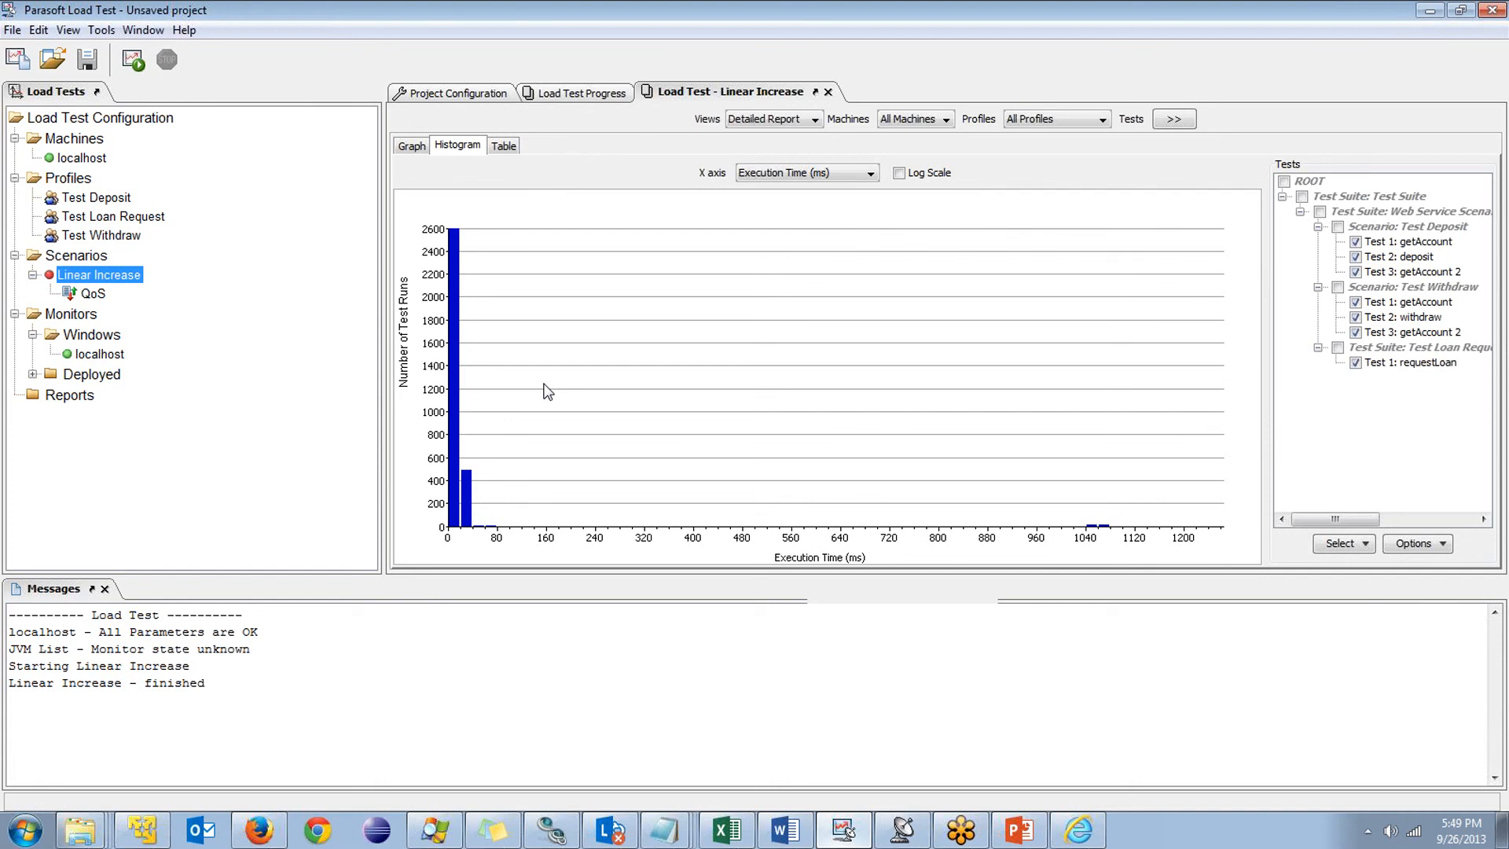
# Add the test run histogram to the HTML report with the title Histogram and save it in the project
pyautogui.rightClick(510, 313)
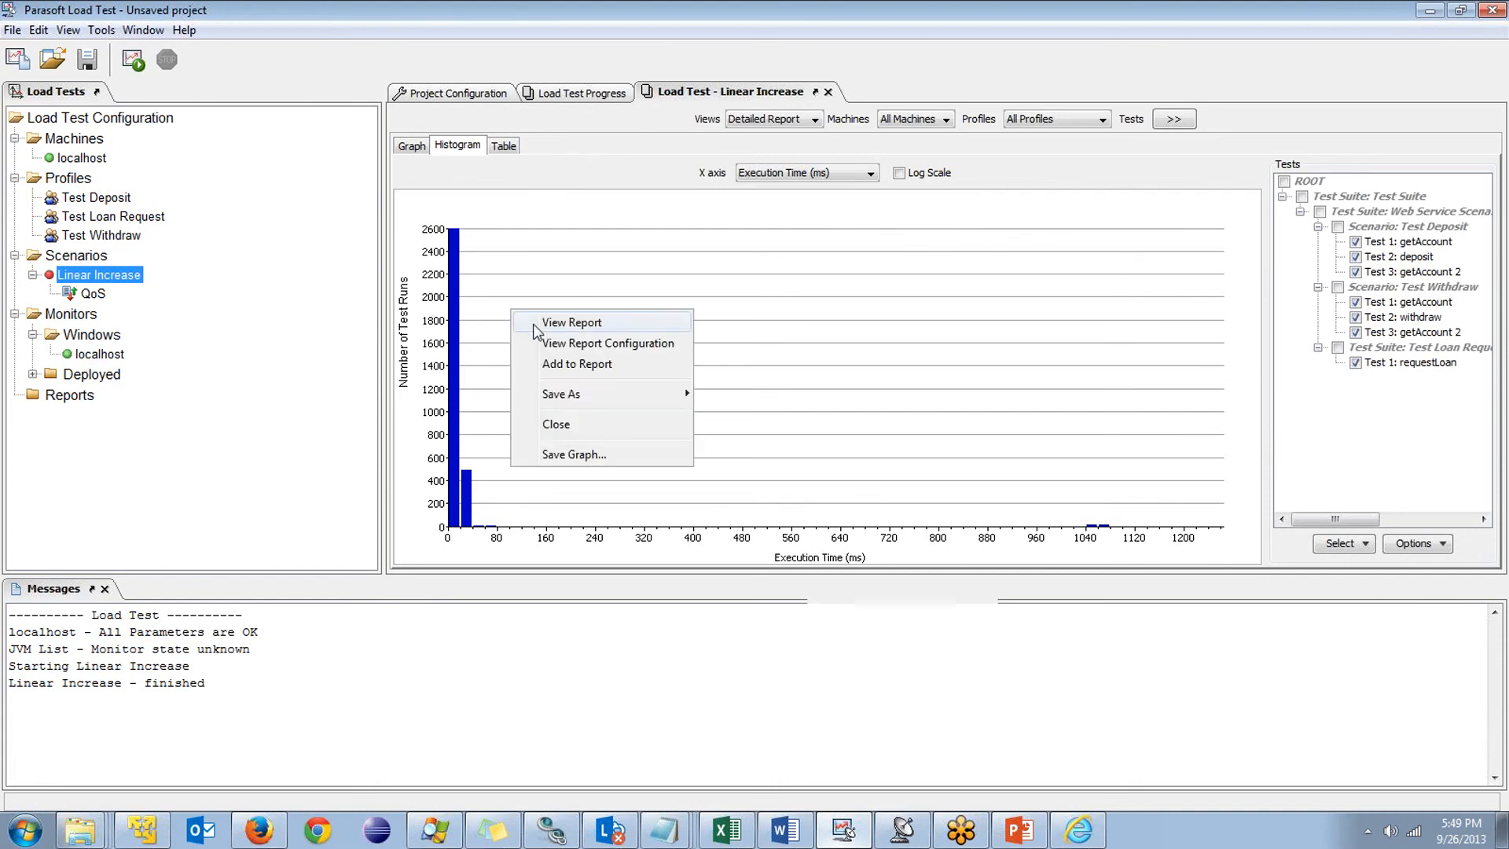
pyautogui.click(554, 367)
pyautogui.tripleClick(817, 168)
pyautogui.write('Hi')
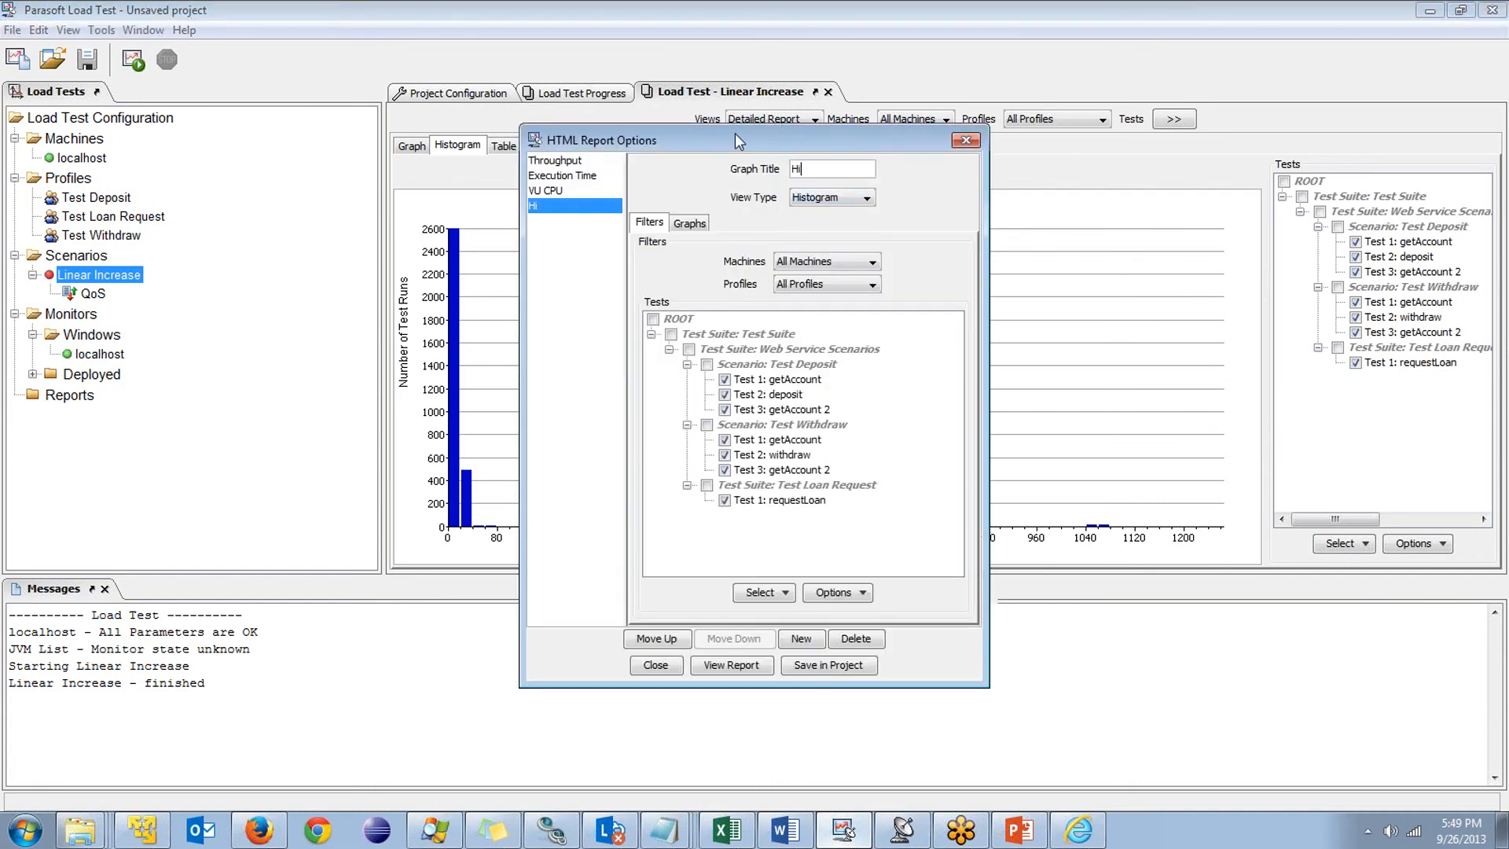
pyautogui.write('stogram')
pyautogui.click(847, 668)
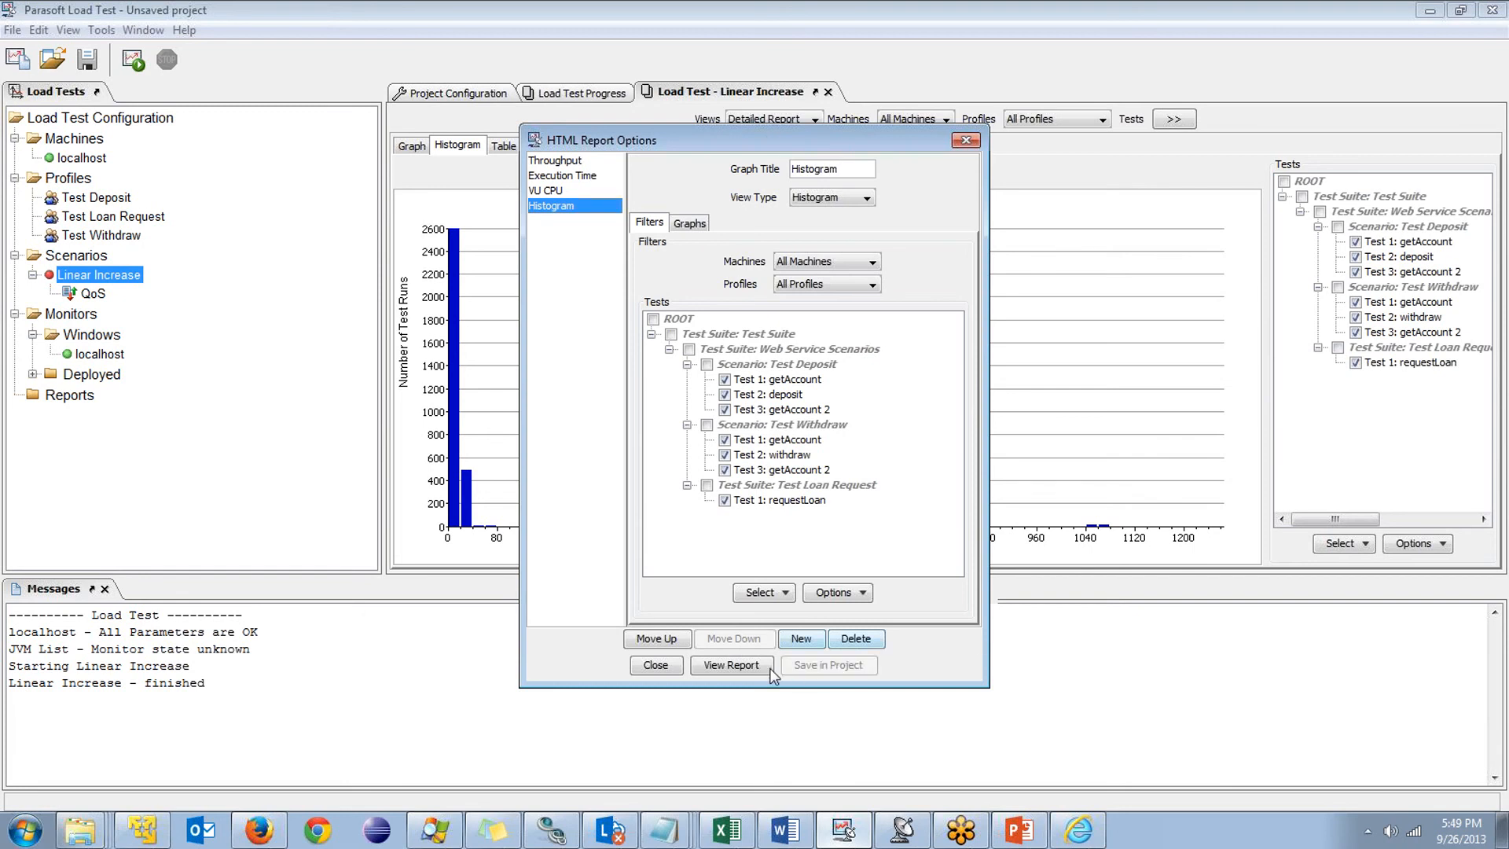
pyautogui.click(655, 666)
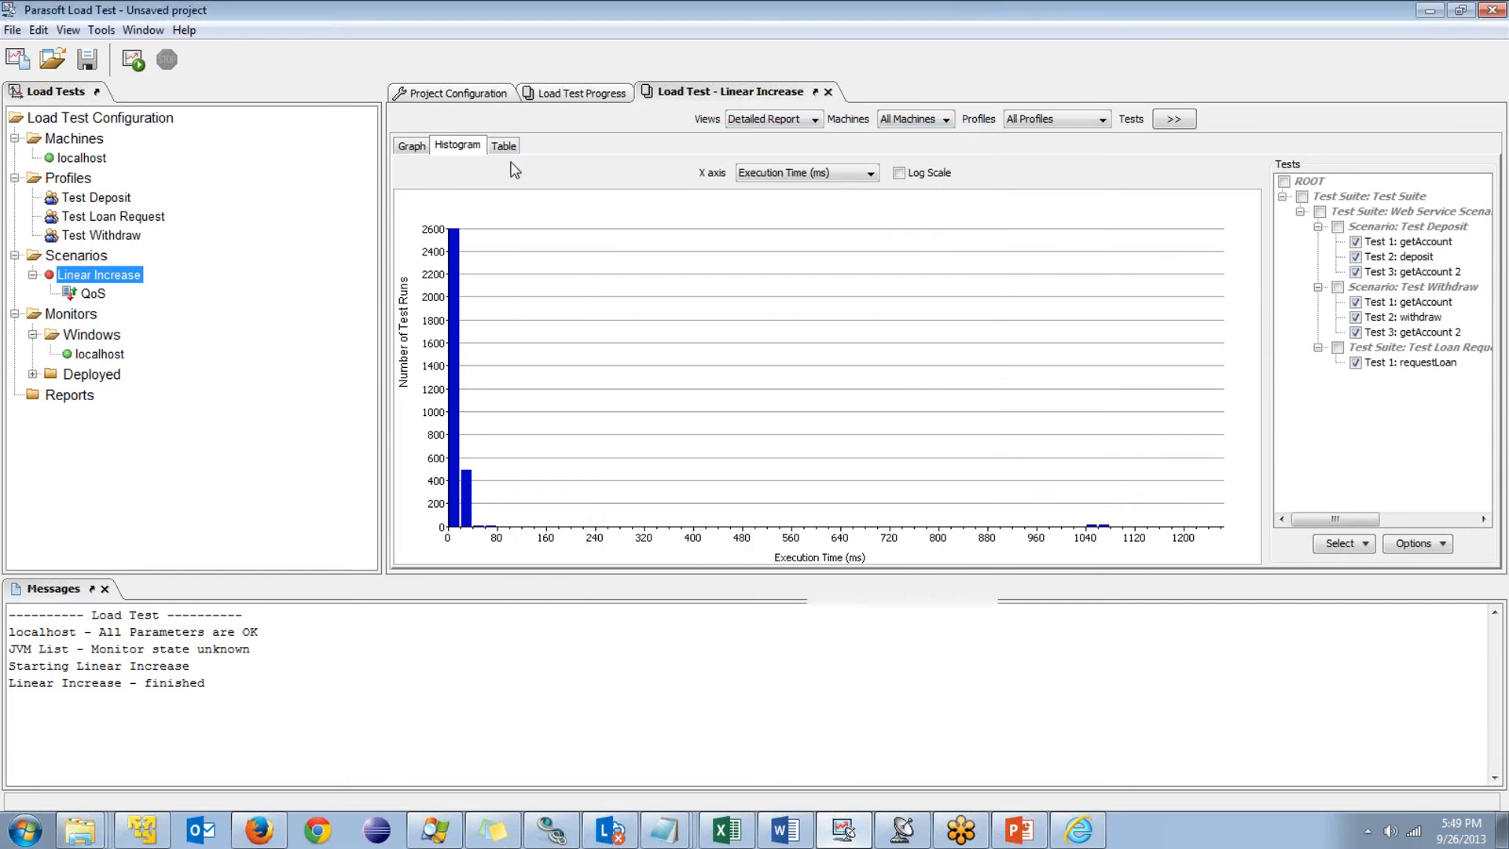
# Return to the detailed report's line graph and turn off its logarithmic scale
pyautogui.click(412, 146)
pyautogui.rightClick(605, 268)
pyautogui.click(552, 265)
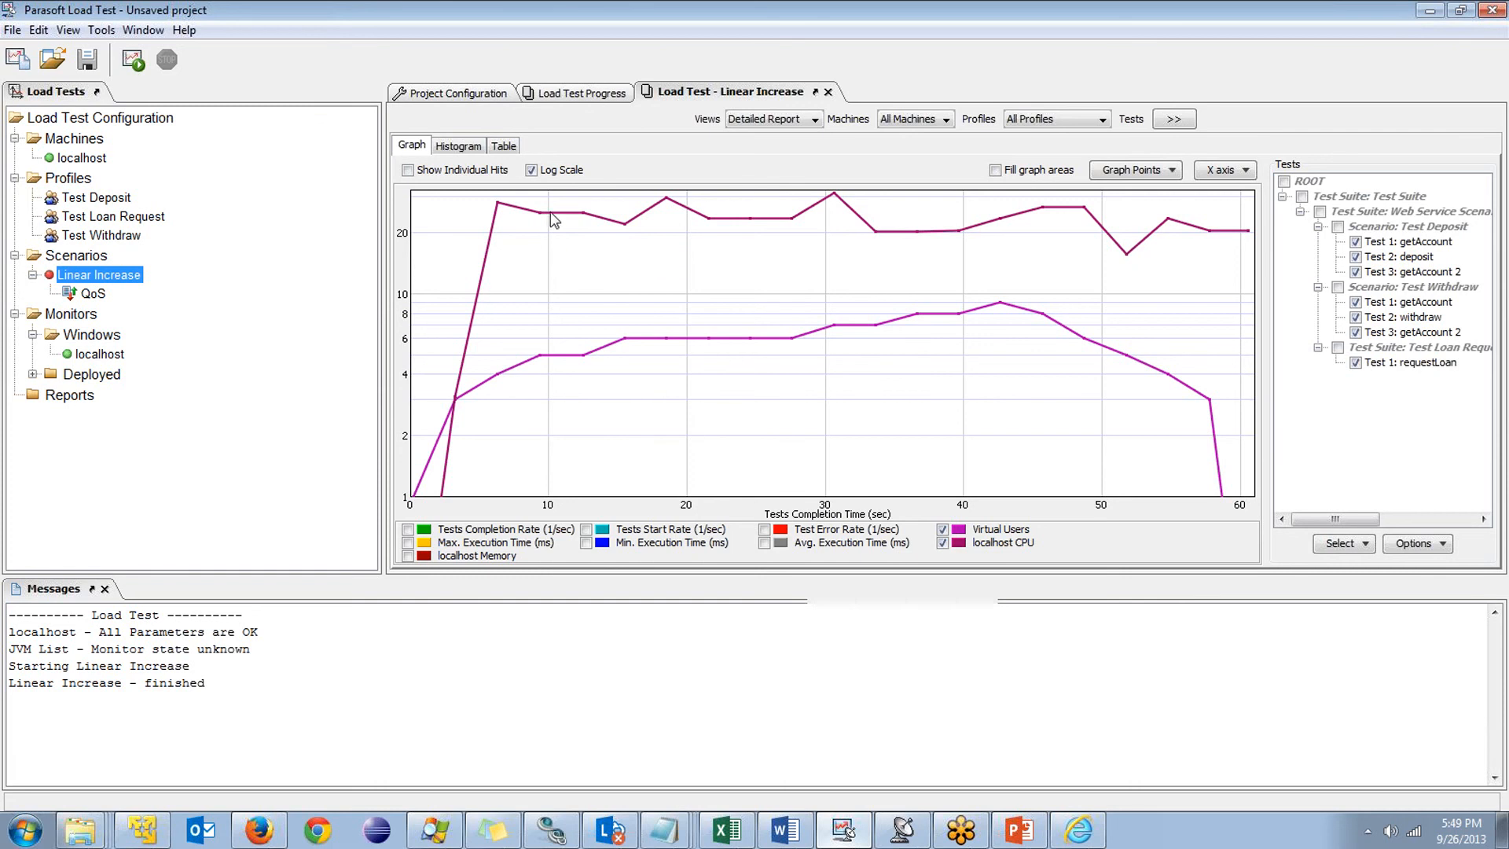
pyautogui.click(555, 169)
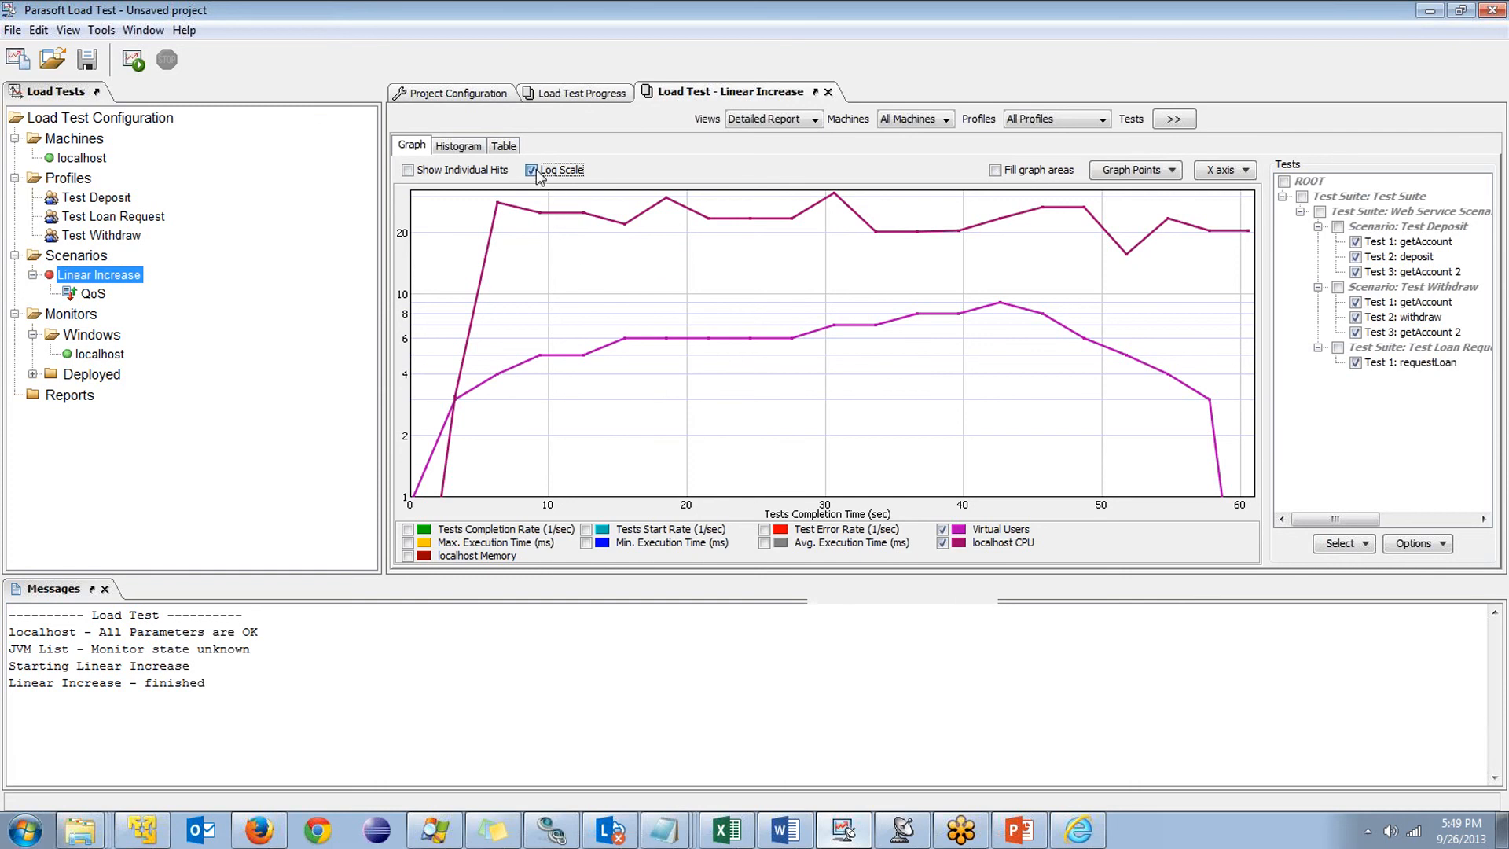
# Show the recorded details behind the graph, sorted by the Details column with that column widened
pyautogui.rightClick(566, 288)
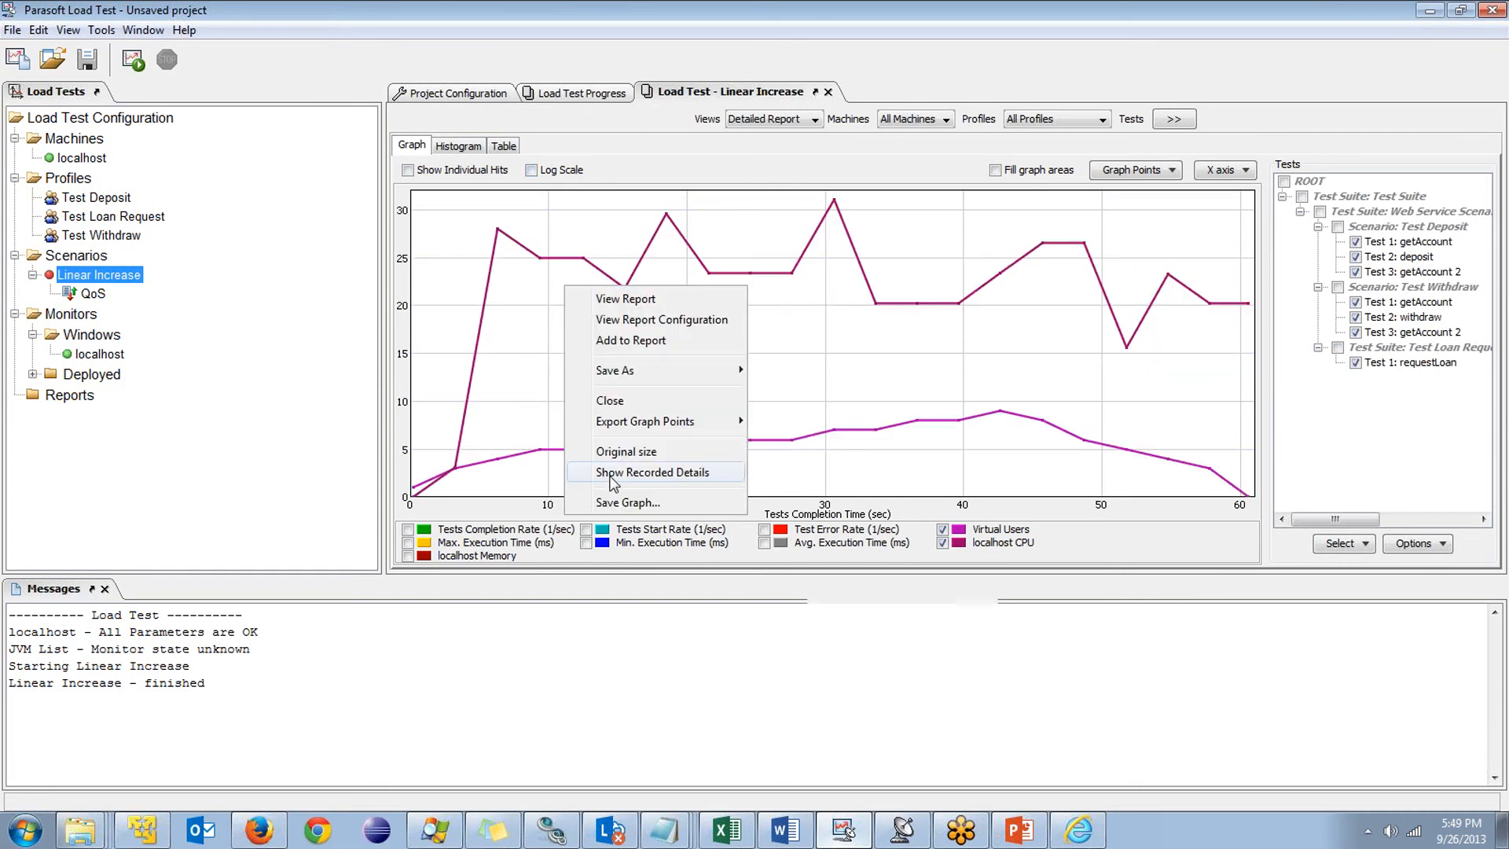
pyautogui.click(612, 473)
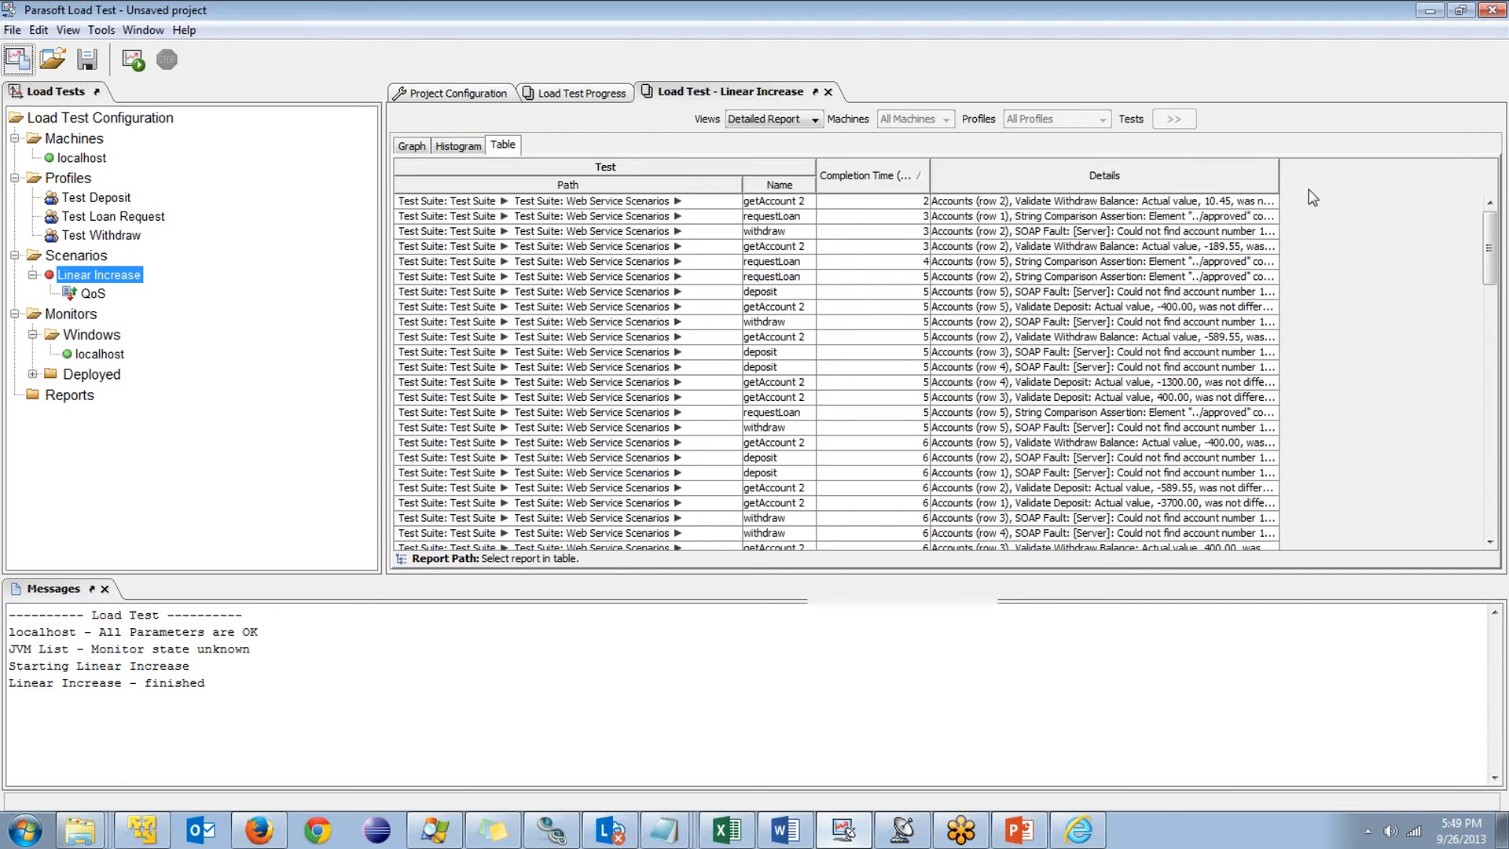
pyautogui.click(1274, 174)
pyautogui.moveTo(1279, 175); pyautogui.dragTo(1413, 181)
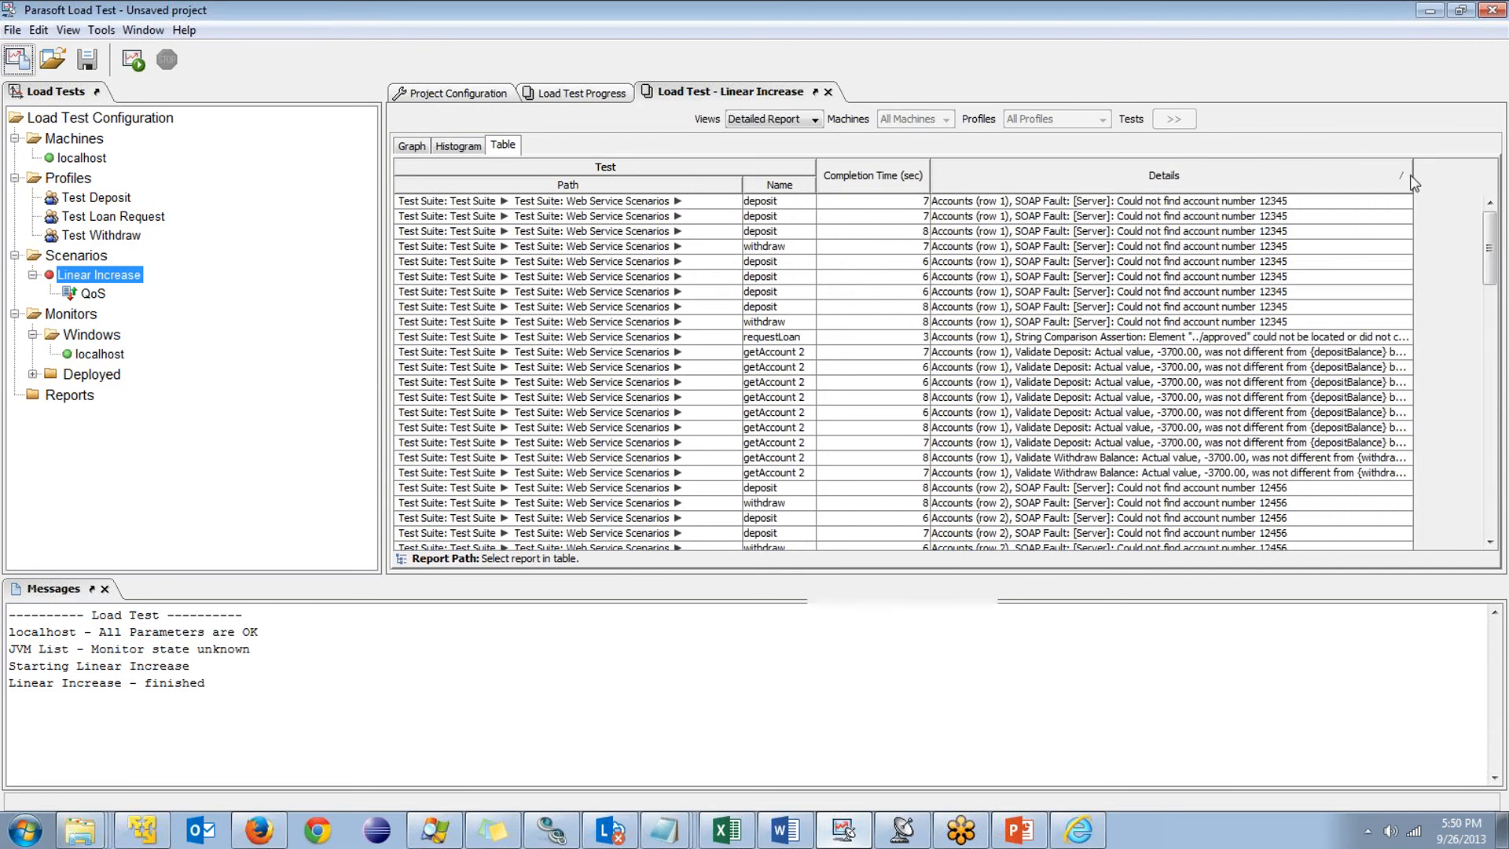
# Open the traffic associated with the SOAP fault of a failed deposit run from Accounts row 1
pyautogui.click(1163, 250)
pyautogui.click(1167, 276)
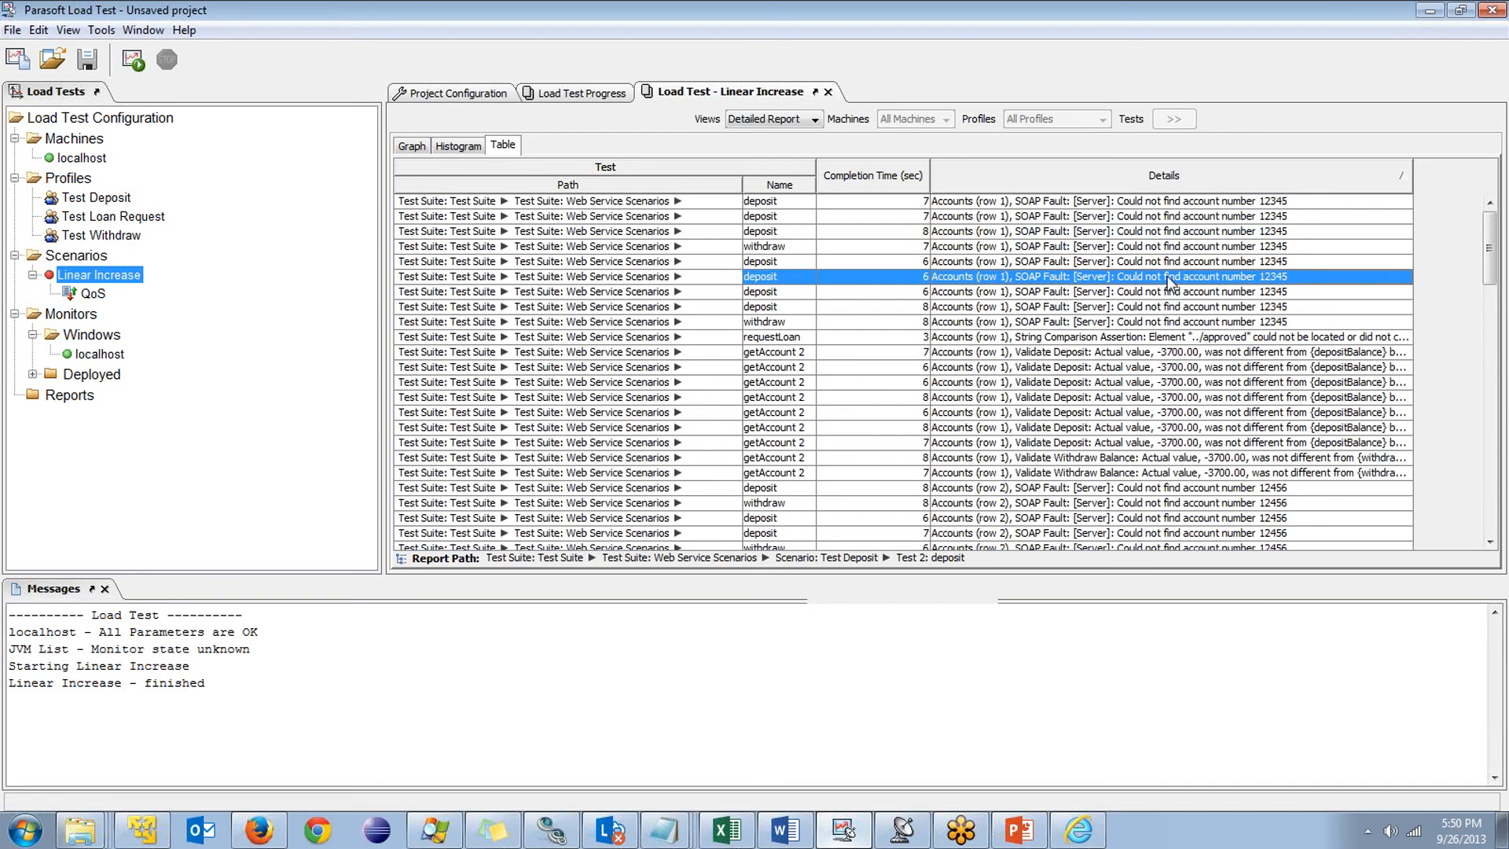
pyautogui.doubleClick(1168, 276)
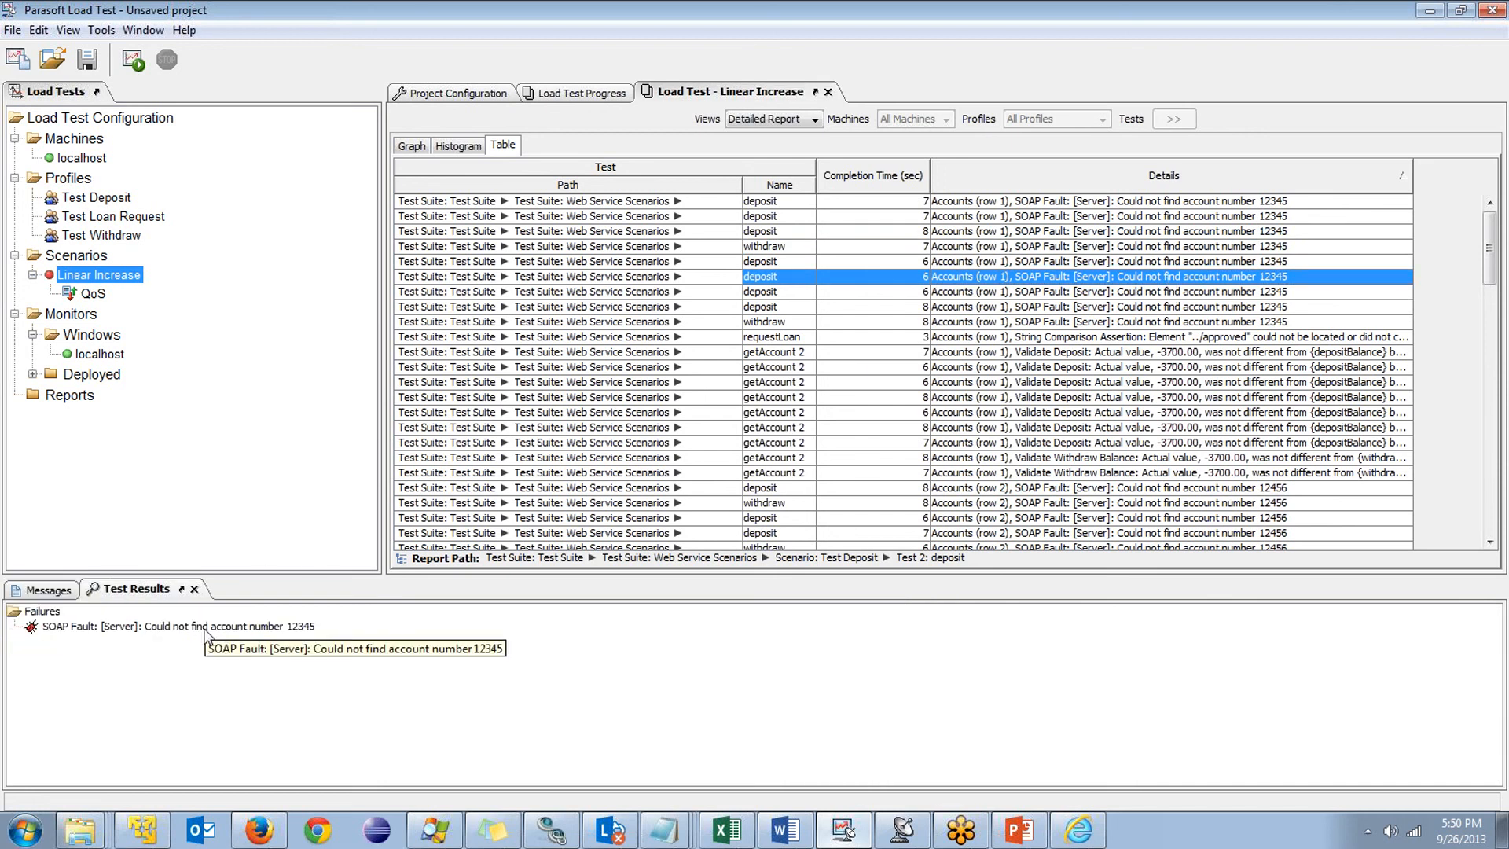
pyautogui.click(178, 627)
pyautogui.rightClick(184, 627)
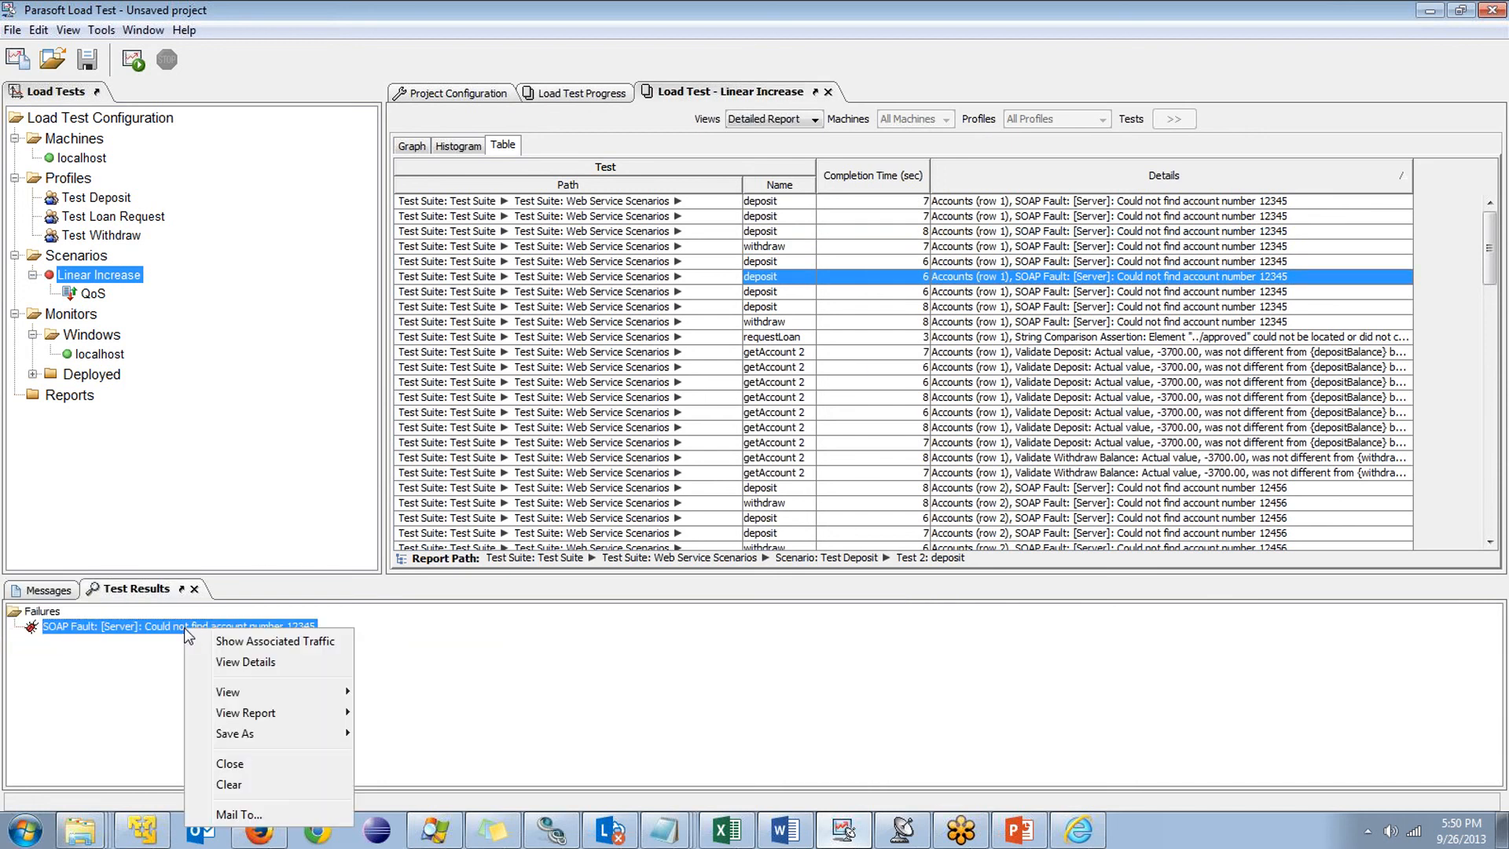
pyautogui.click(236, 642)
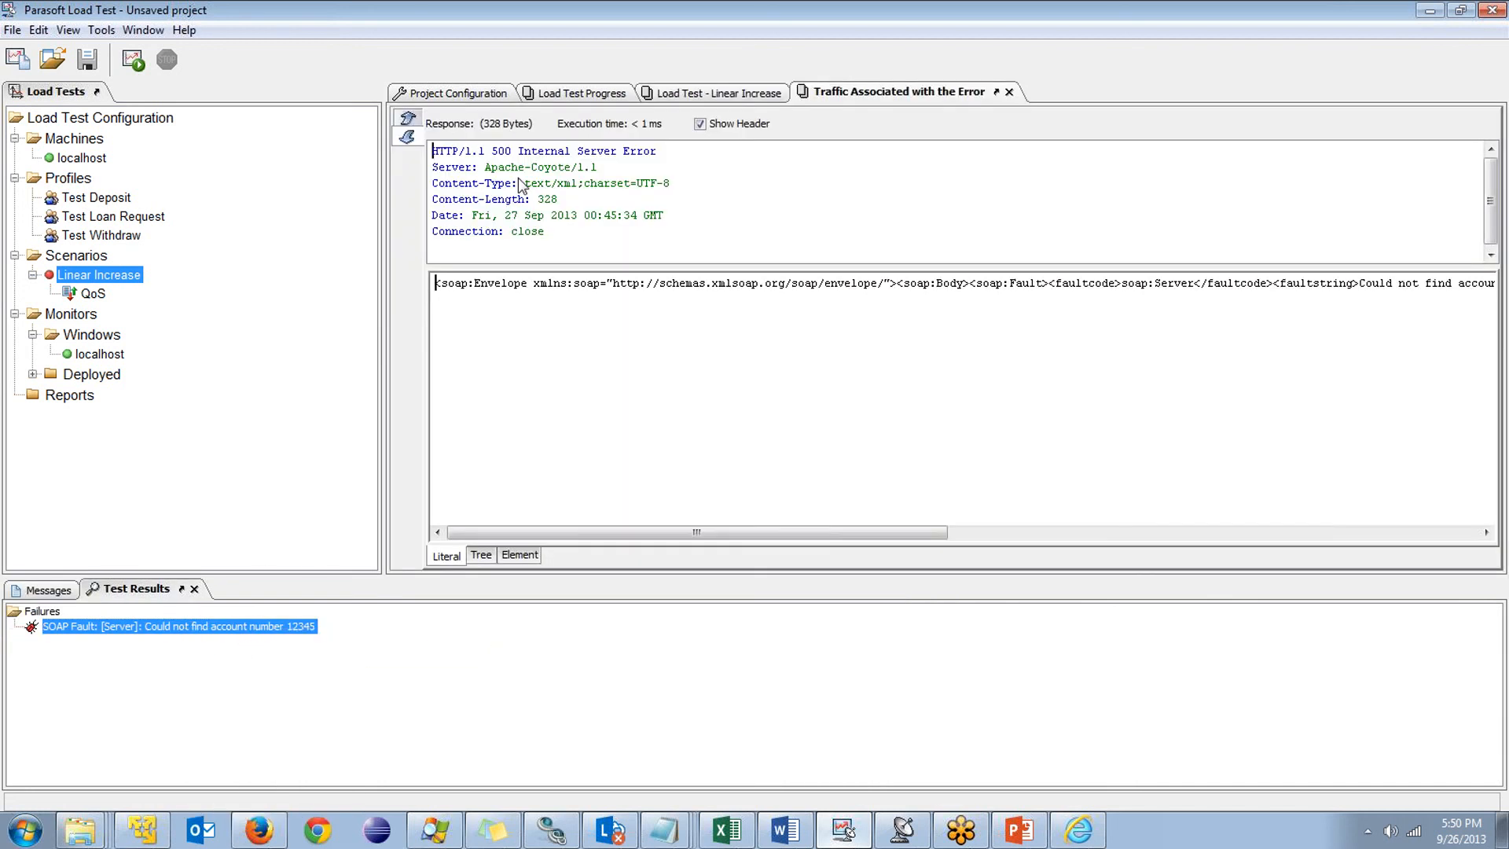
# Examine the request and the SOAP fault response in the error's traffic, and close the traffic view
pyautogui.click(407, 119)
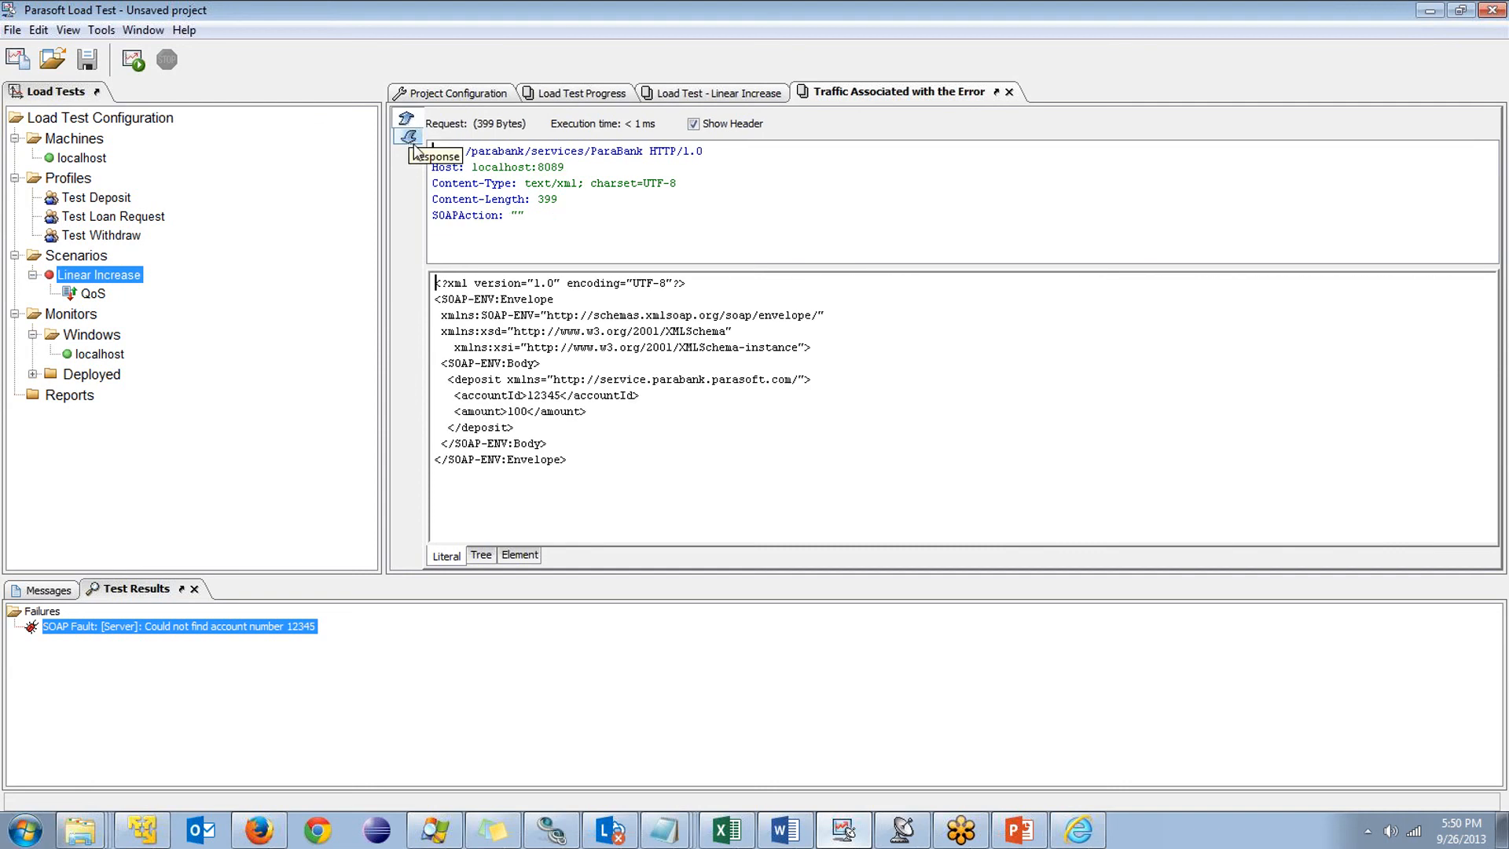
pyautogui.click(408, 138)
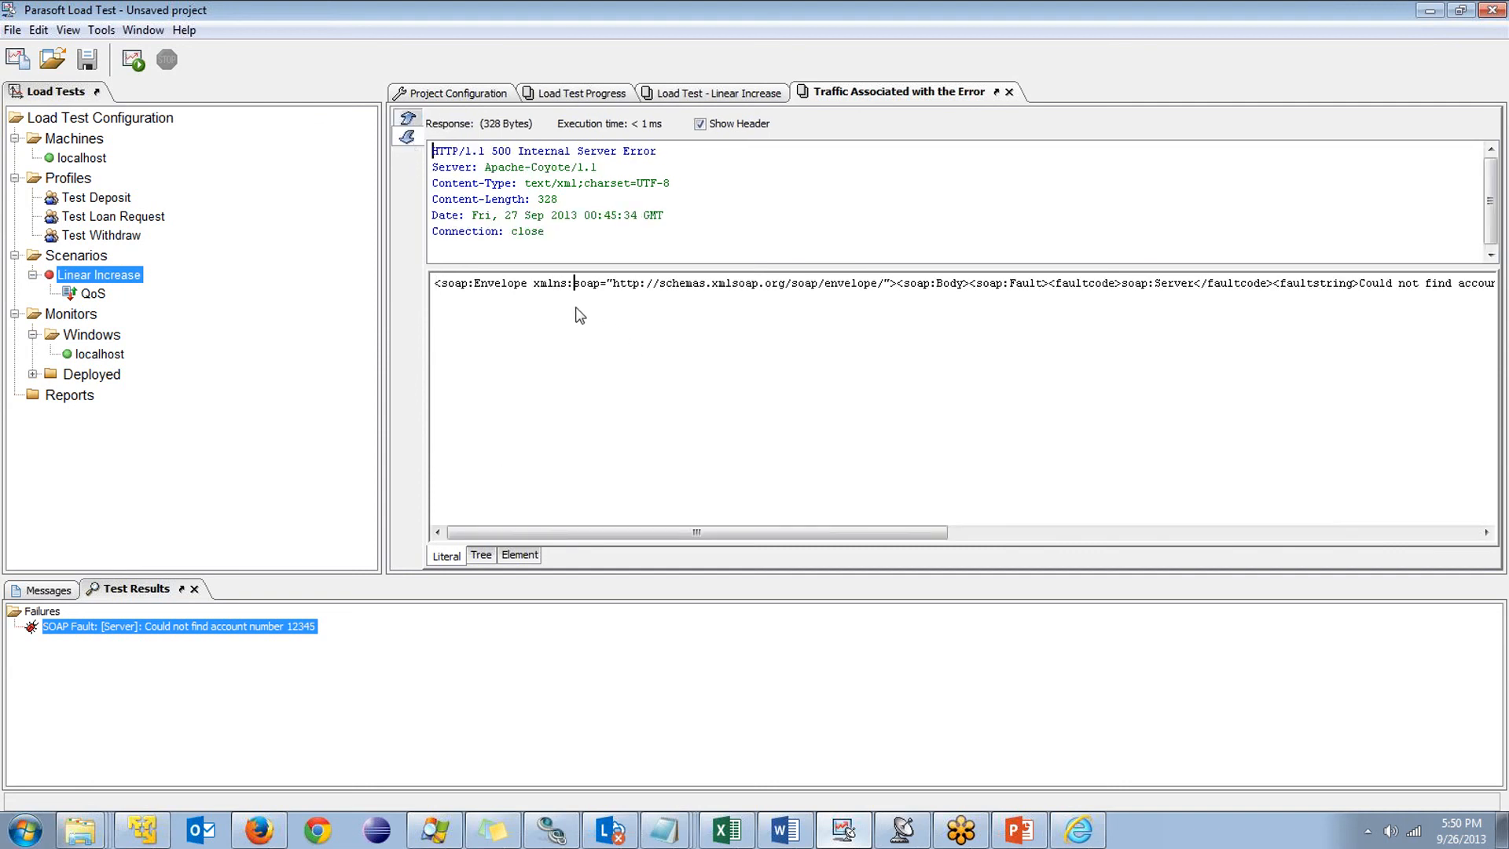
pyautogui.moveTo(573, 283); pyautogui.dragTo(1471, 284)
pyautogui.click(1317, 350)
pyautogui.click(1009, 92)
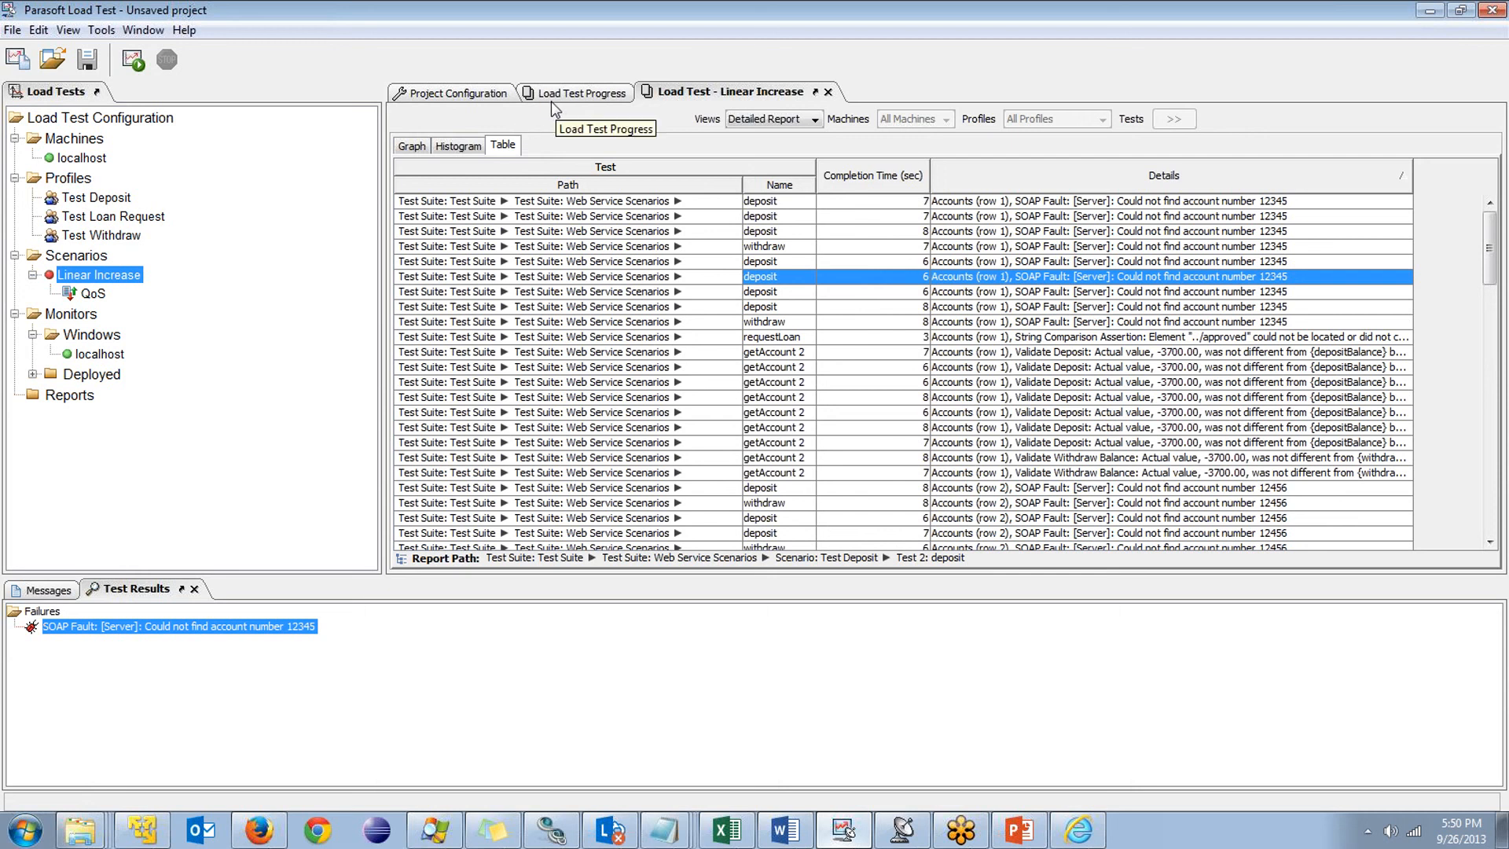
# Show the QoS report summary for the Linear Increase run
pyautogui.click(772, 120)
pyautogui.click(753, 182)
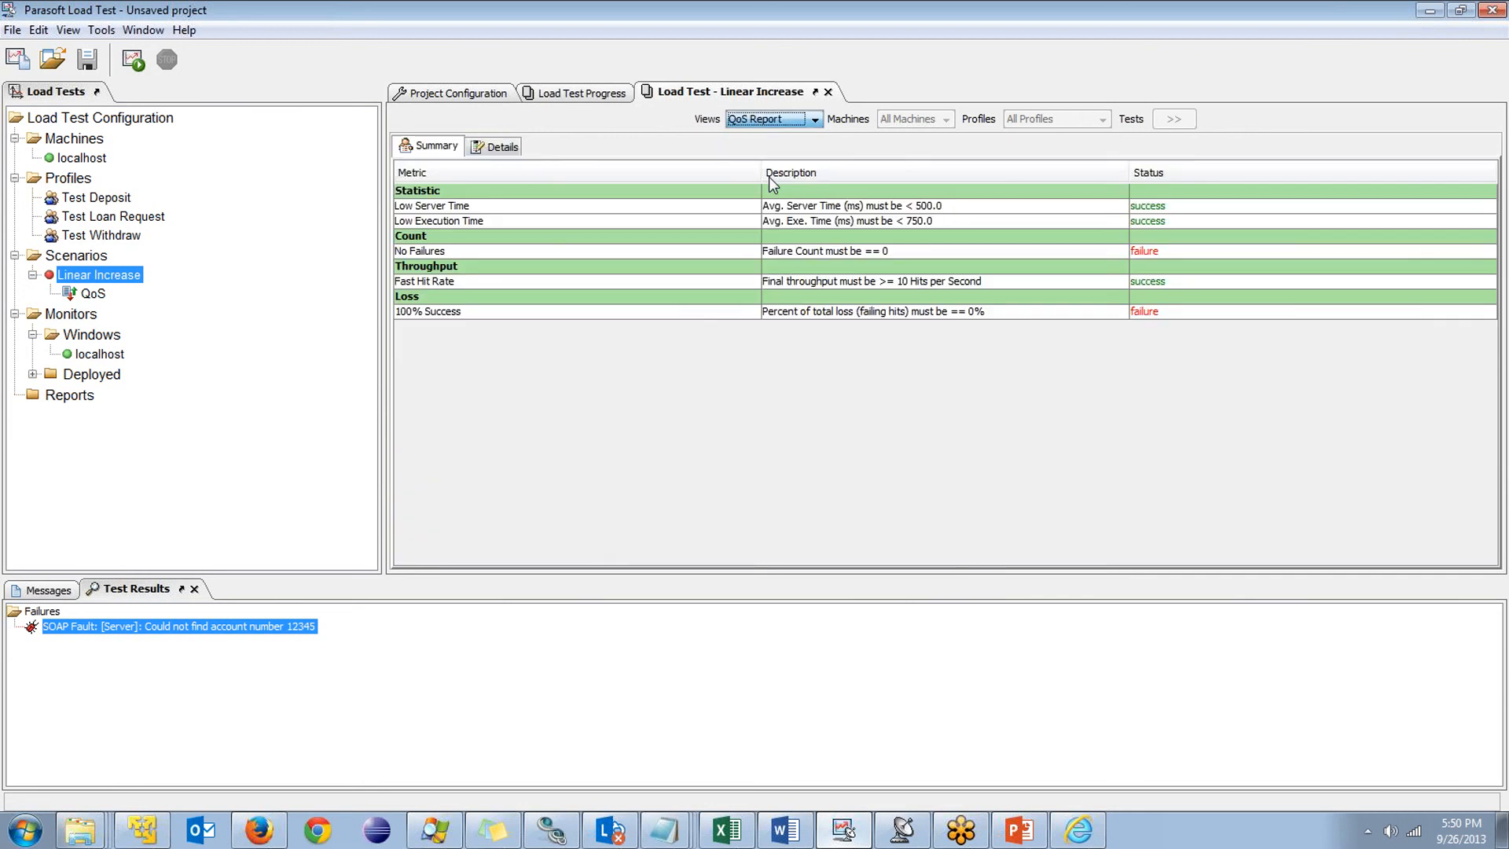
pyautogui.click(582, 94)
pyautogui.click(652, 93)
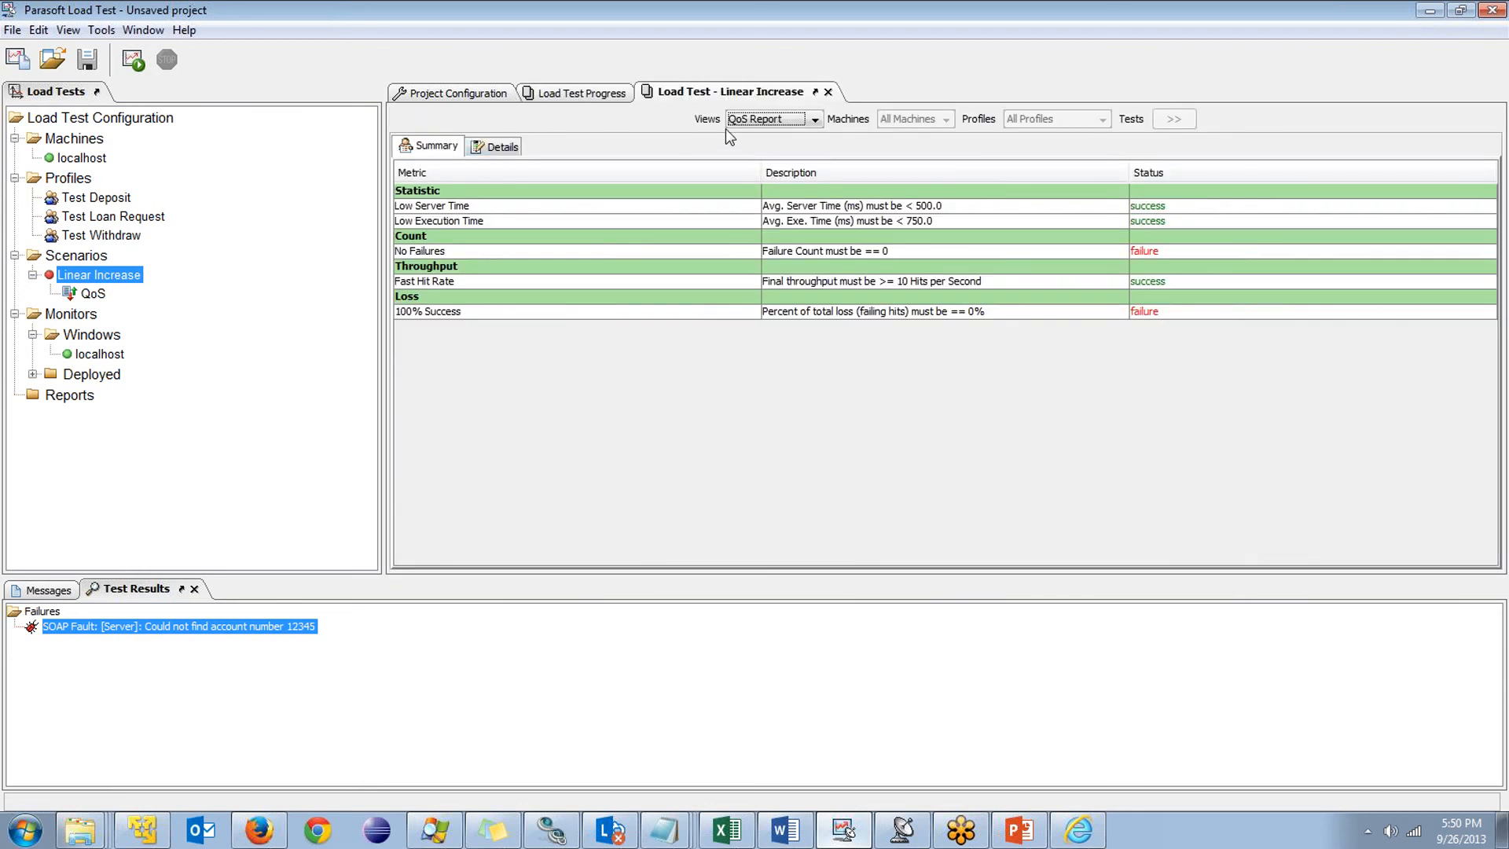
# Examine the individual hits in the detailed report's graph with failures included, and return to the regular line graph
pyautogui.click(761, 118)
pyautogui.click(748, 167)
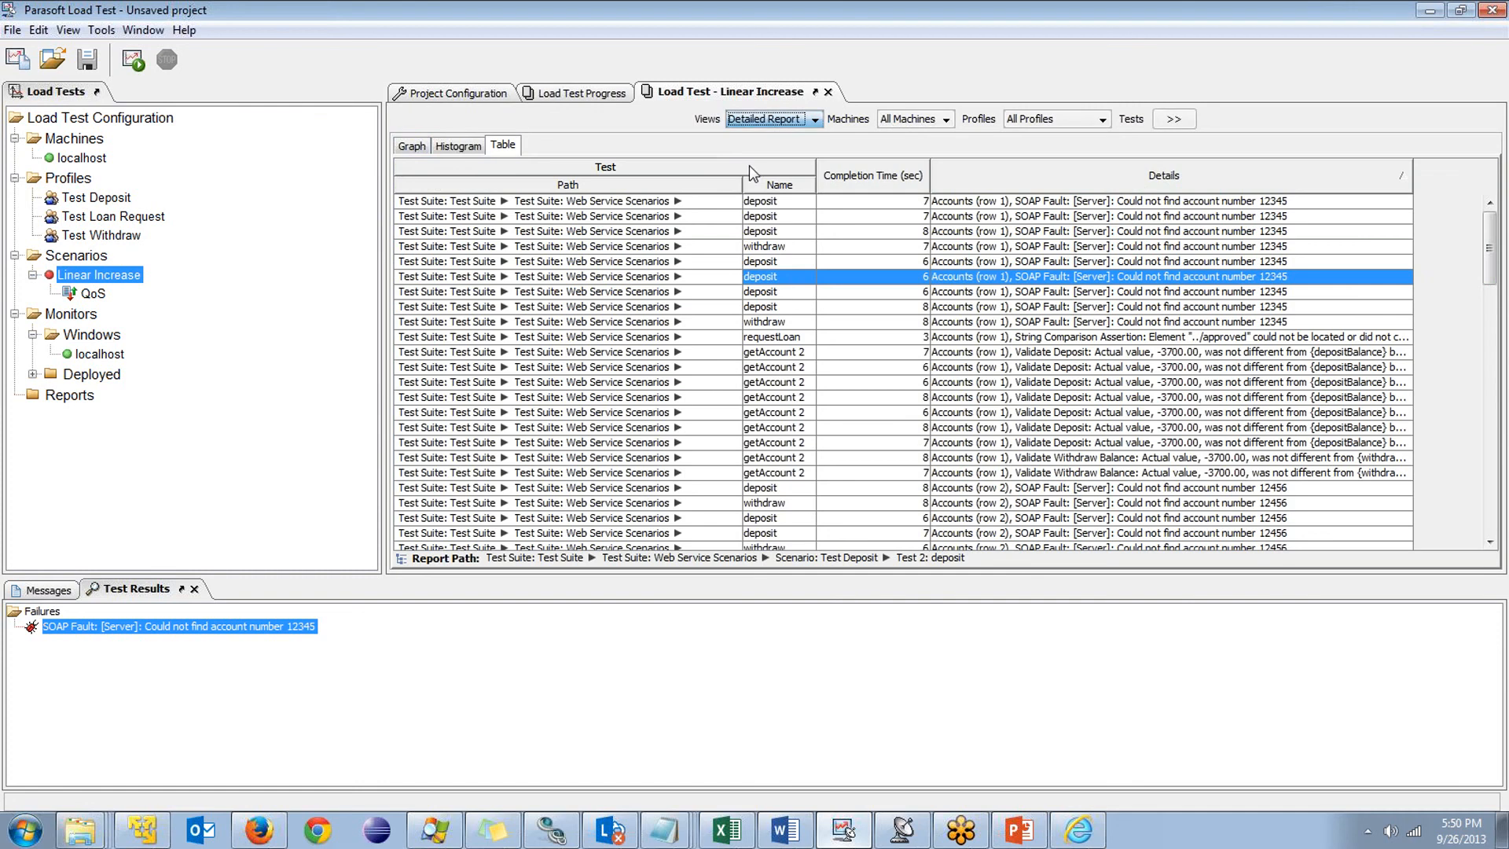
pyautogui.click(400, 148)
pyautogui.click(430, 170)
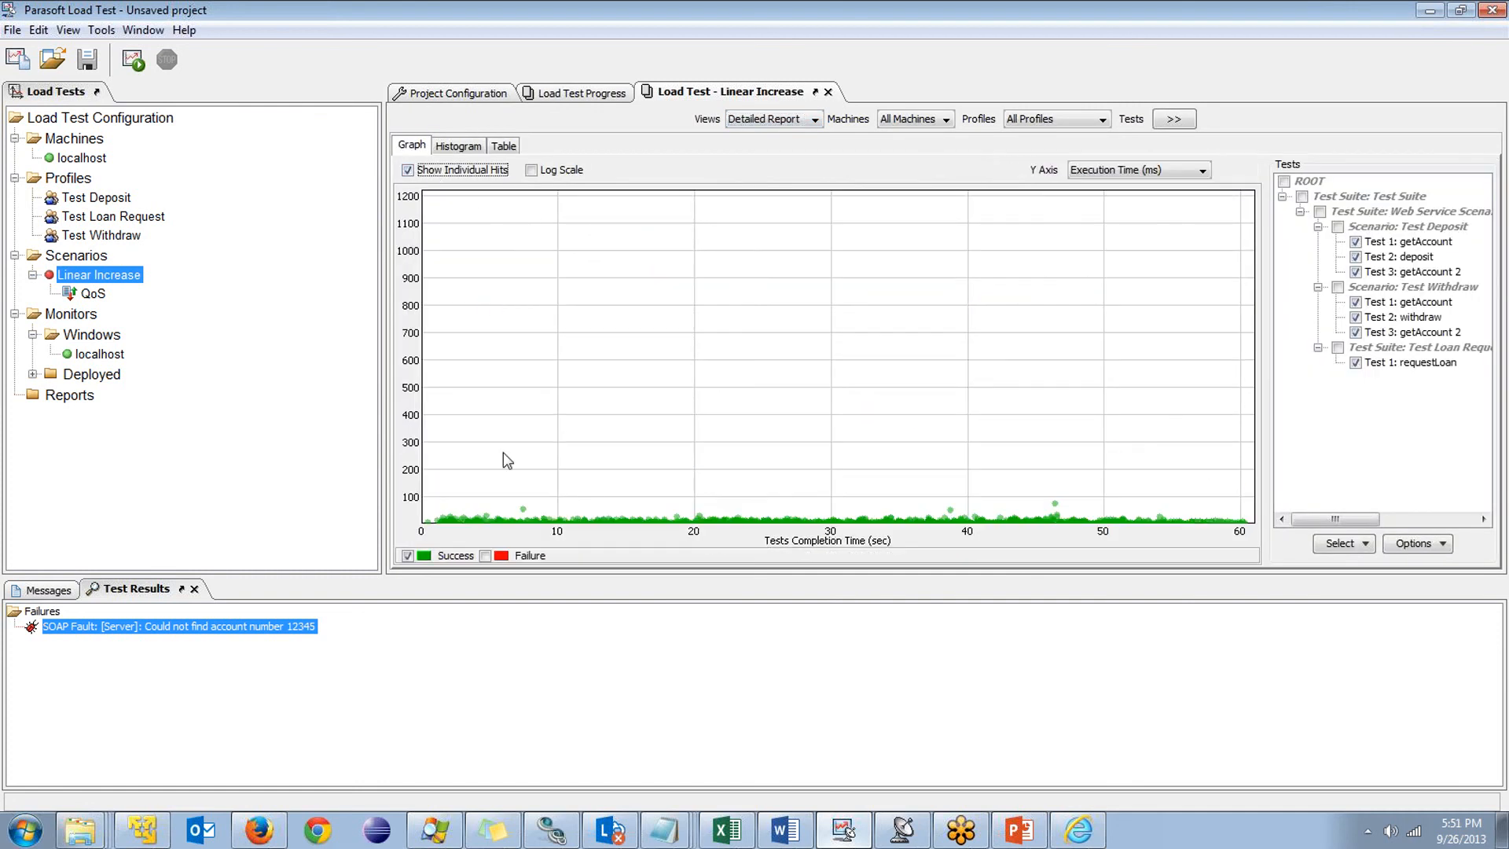
pyautogui.click(485, 556)
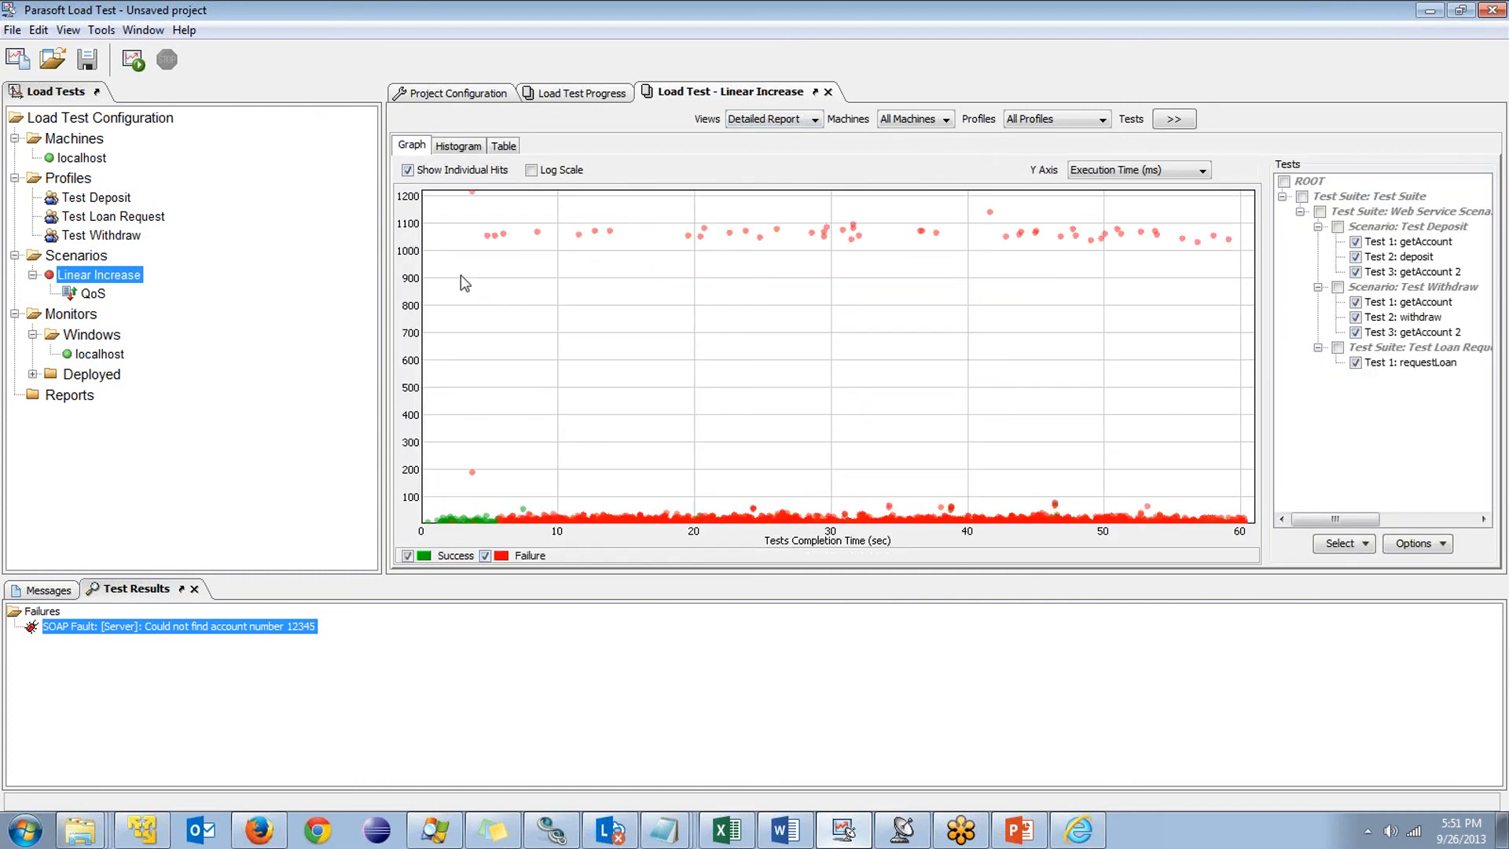
pyautogui.moveTo(470, 192)
pyautogui.click(408, 170)
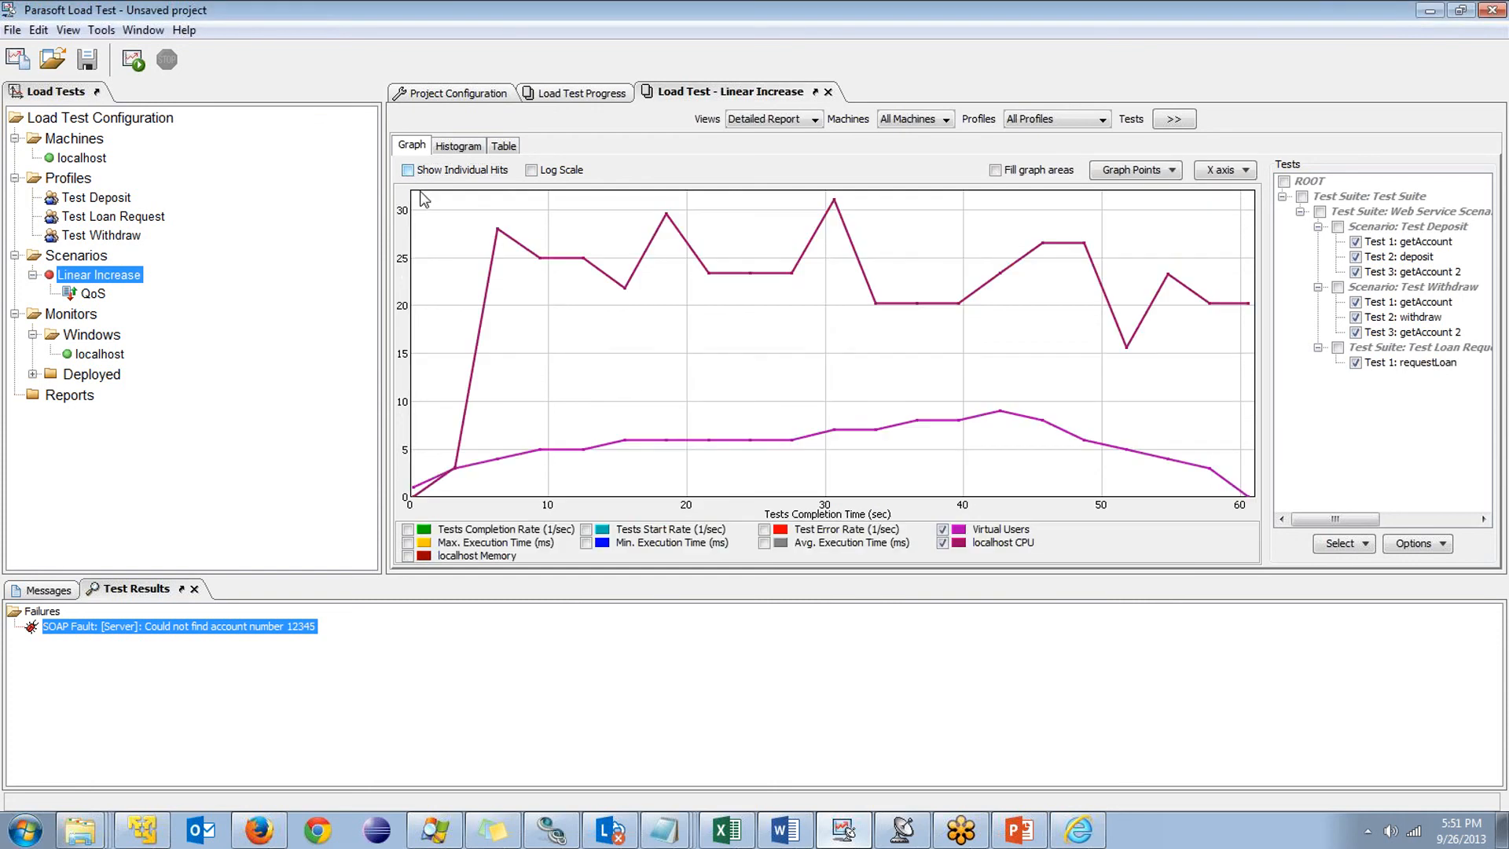
# View the generated HTML load test report through to its last statistics table, and close all browser tabs
pyautogui.rightClick(531, 214)
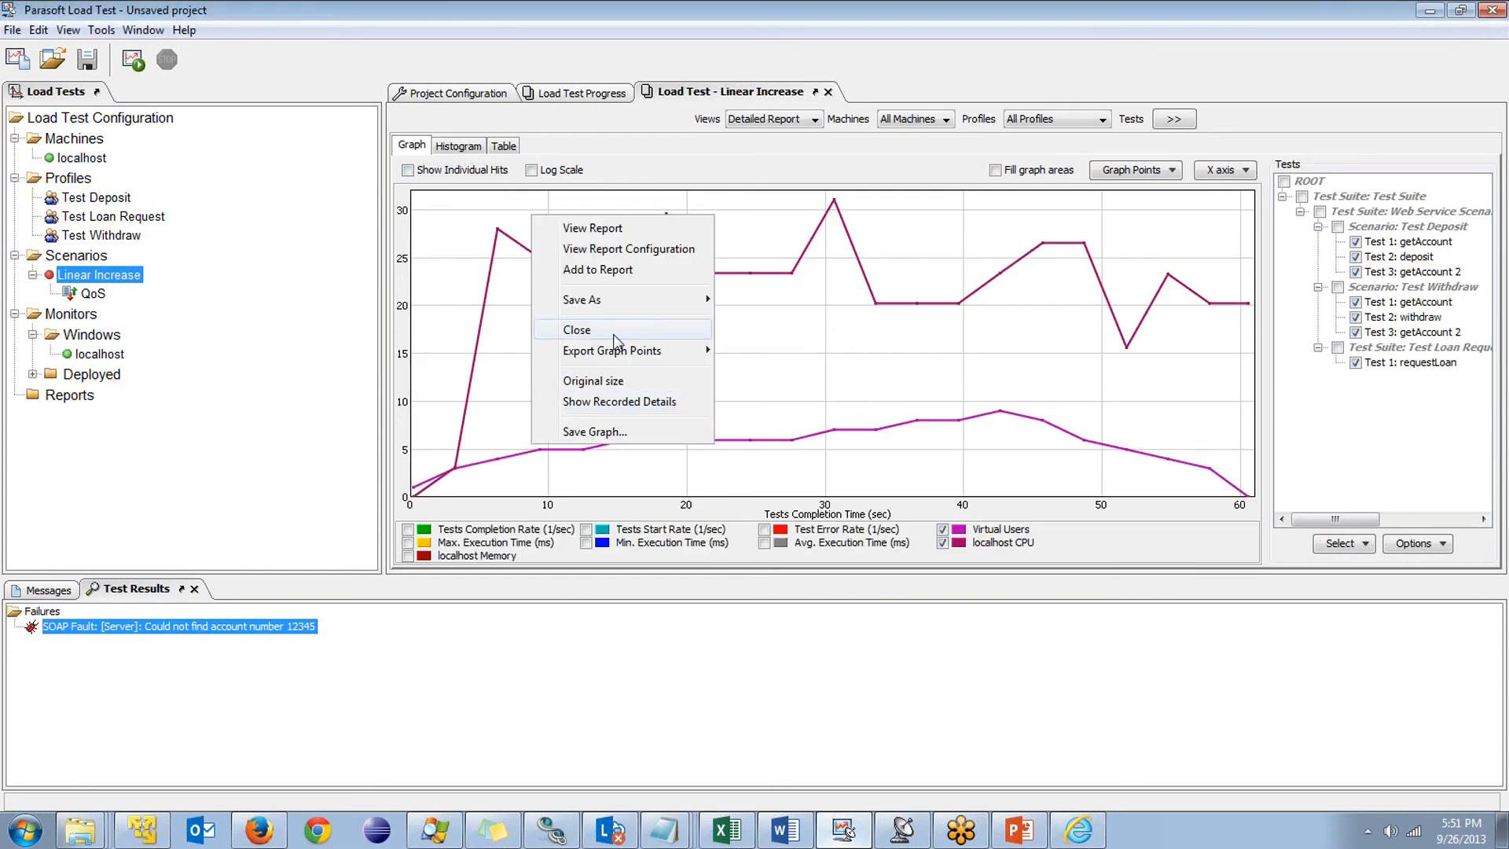
pyautogui.click(609, 230)
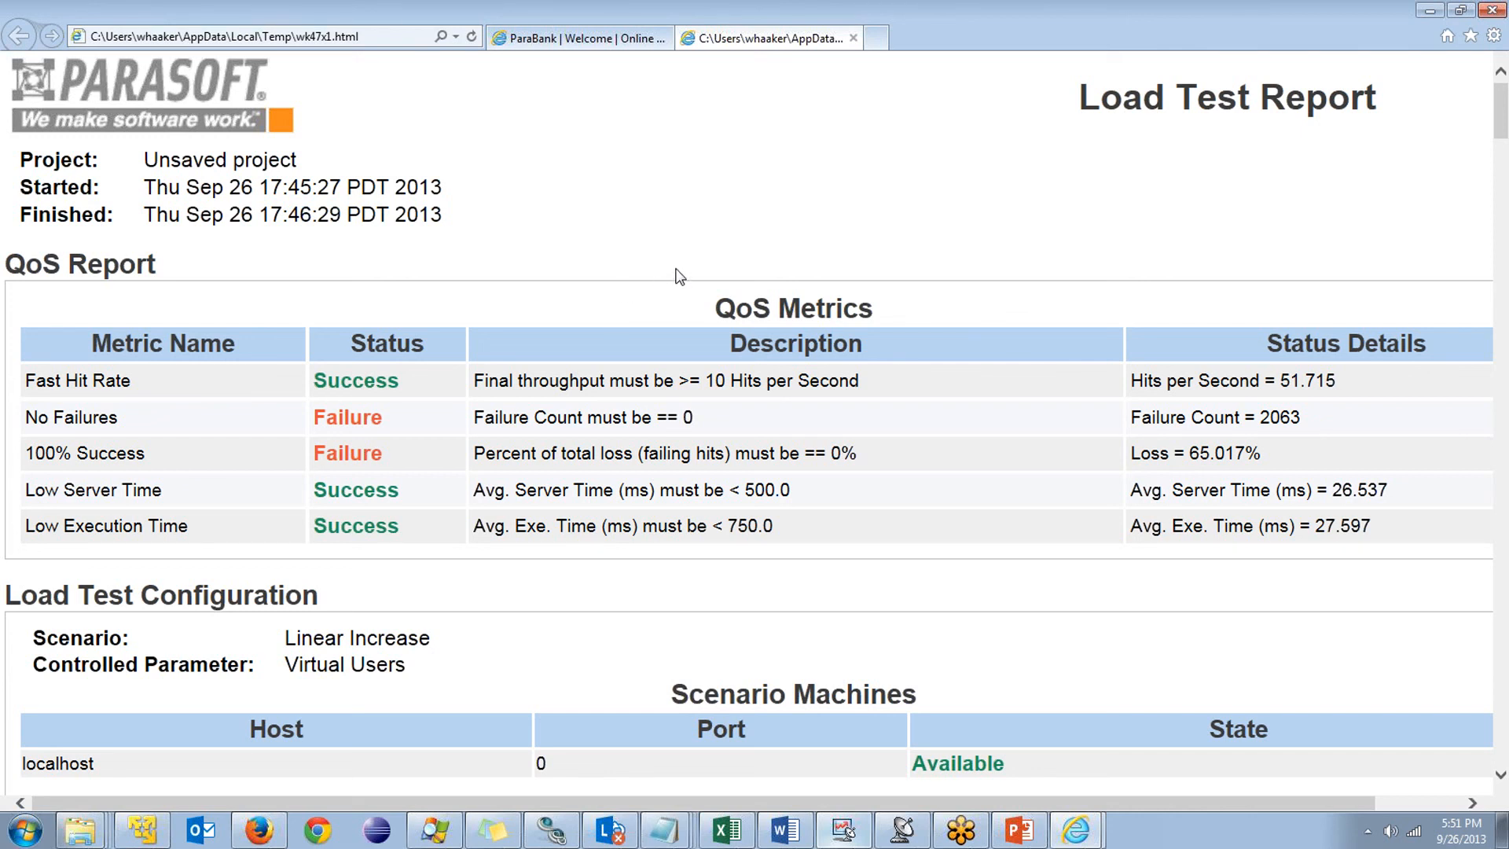
pyautogui.scroll(-1, 679, 275)
pyautogui.scroll(-10, 677, 274)
pyautogui.scroll(-15, 829, 330)
pyautogui.scroll(-15, 817, 315)
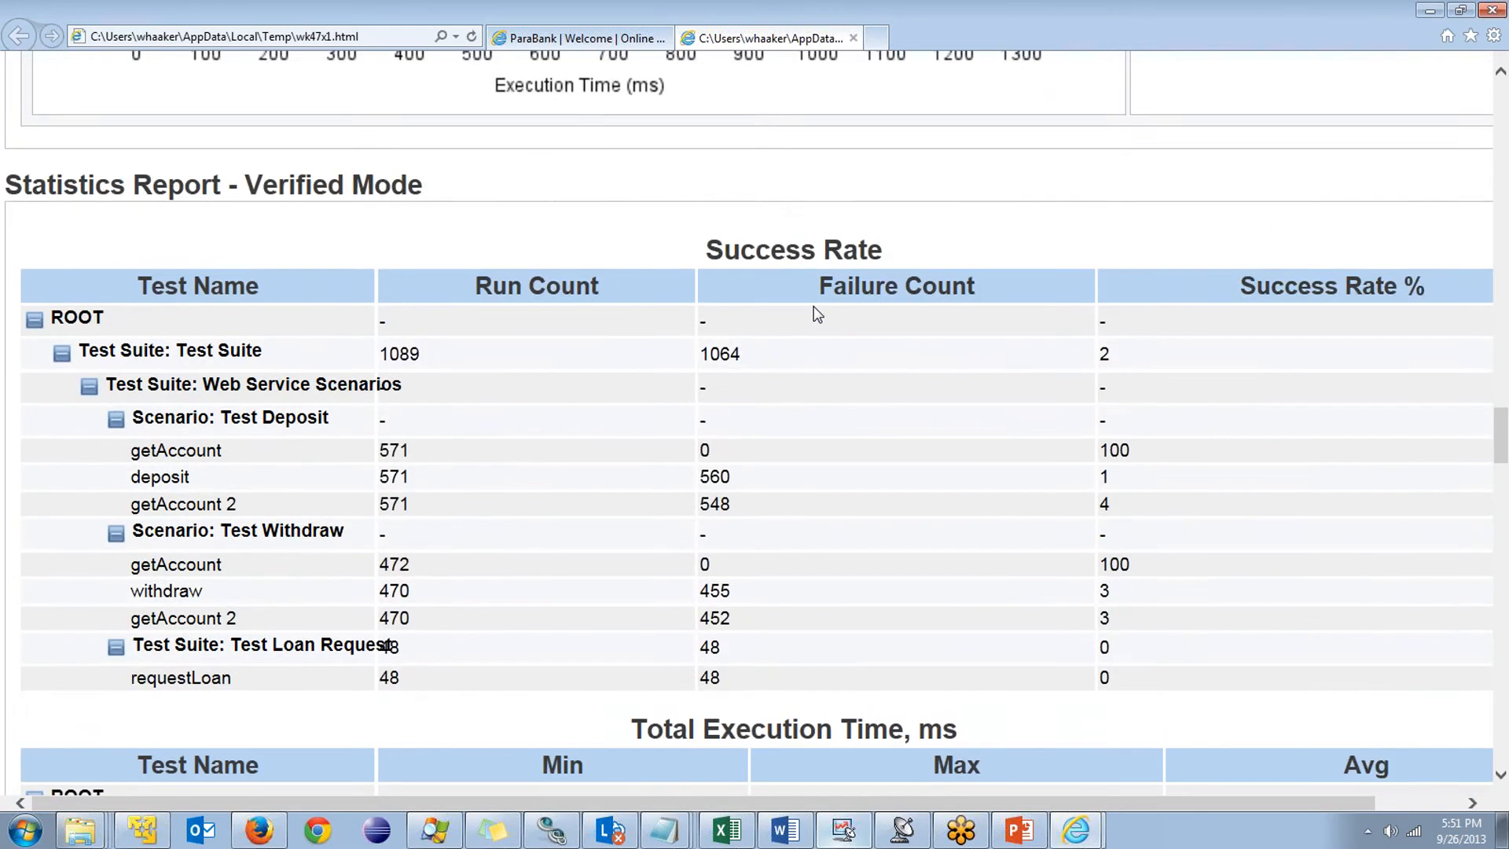
pyautogui.scroll(-7, 818, 314)
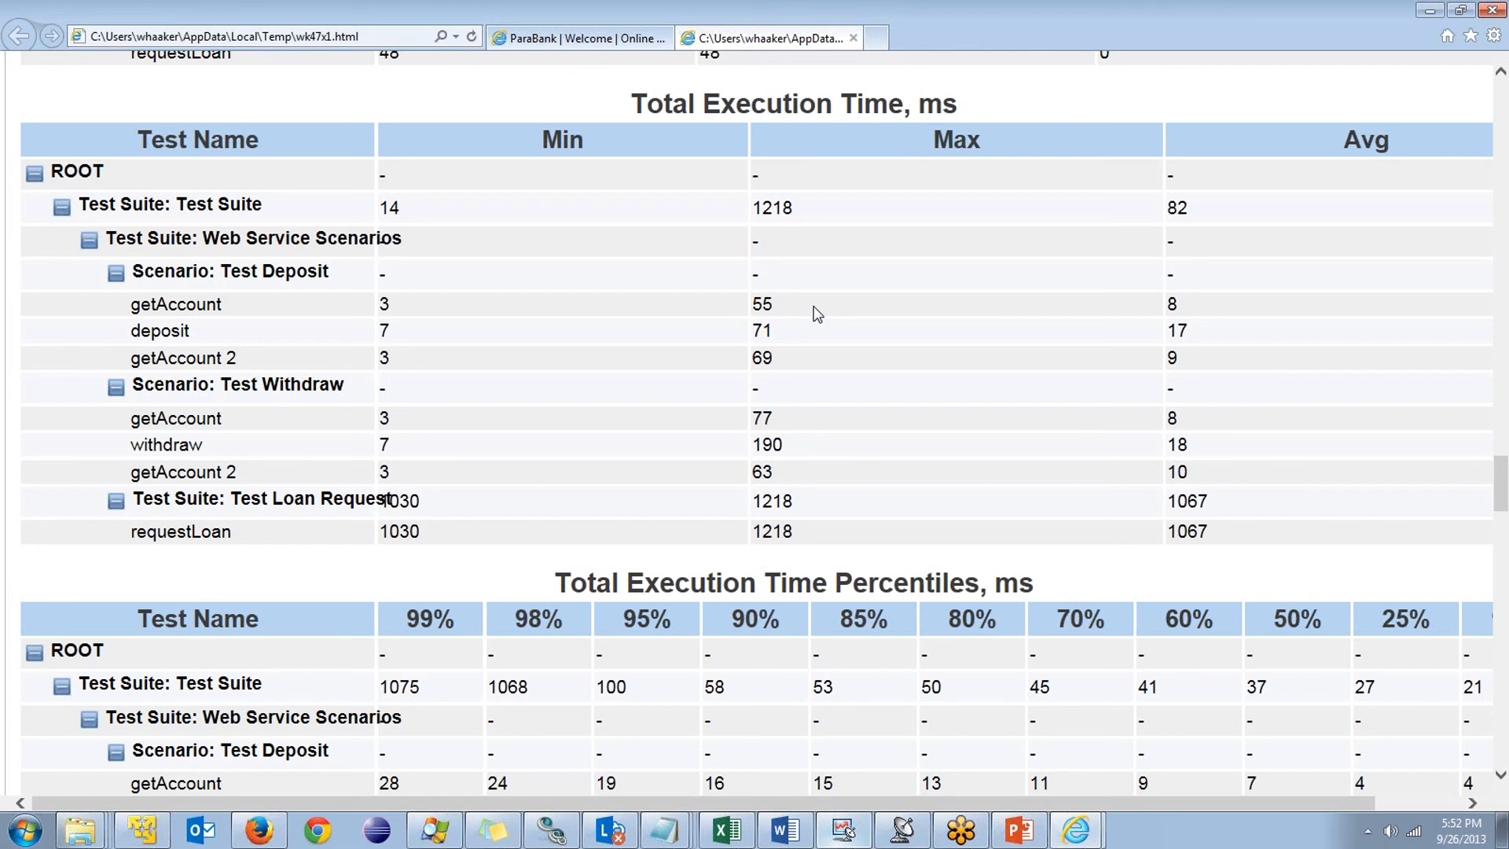
pyautogui.scroll(-8, 817, 314)
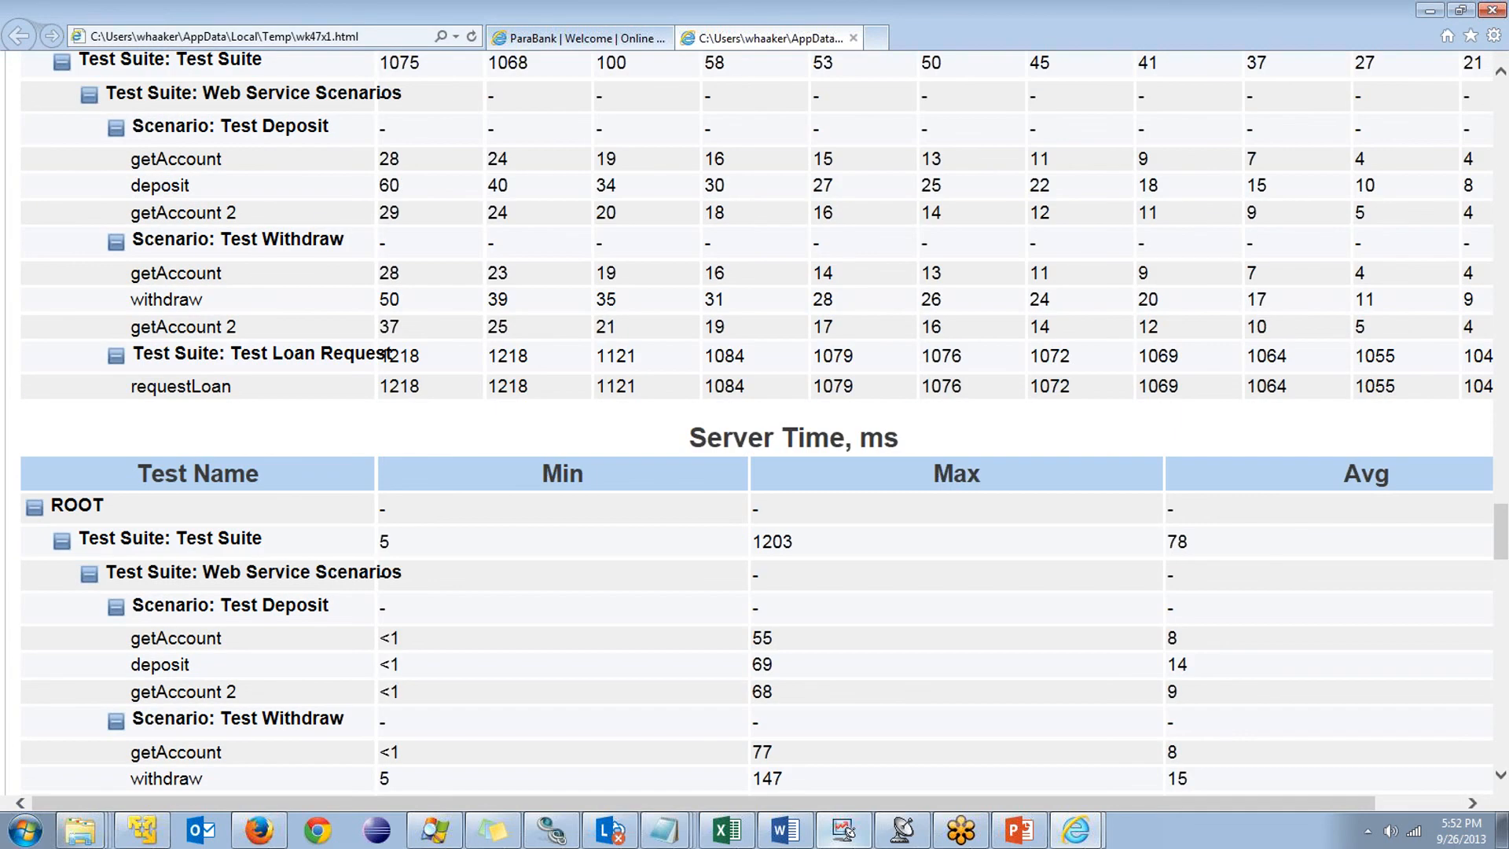
pyautogui.scroll(-20, 817, 314)
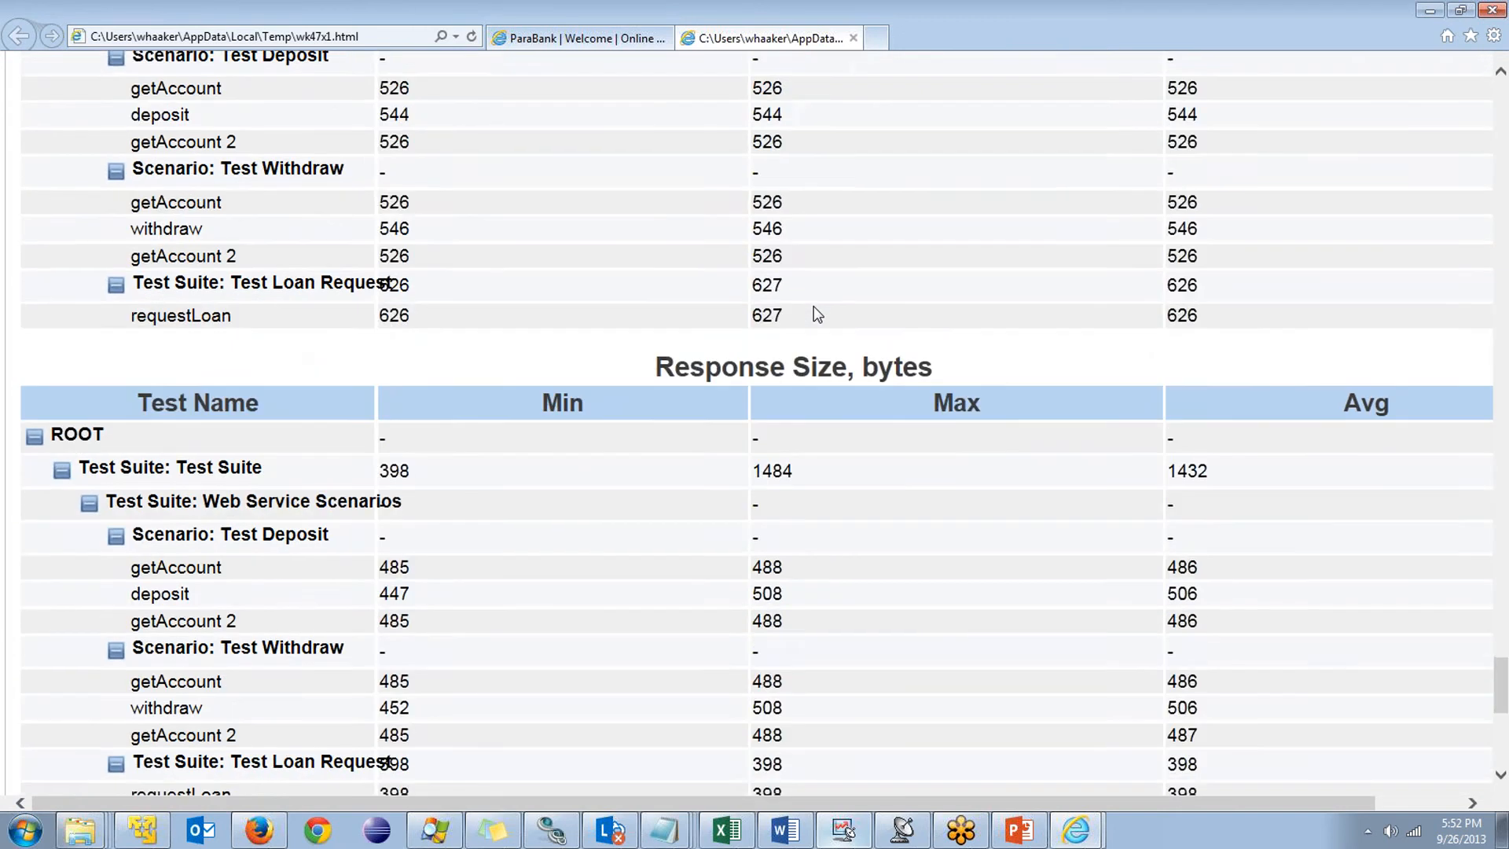
pyautogui.scroll(-6, 817, 314)
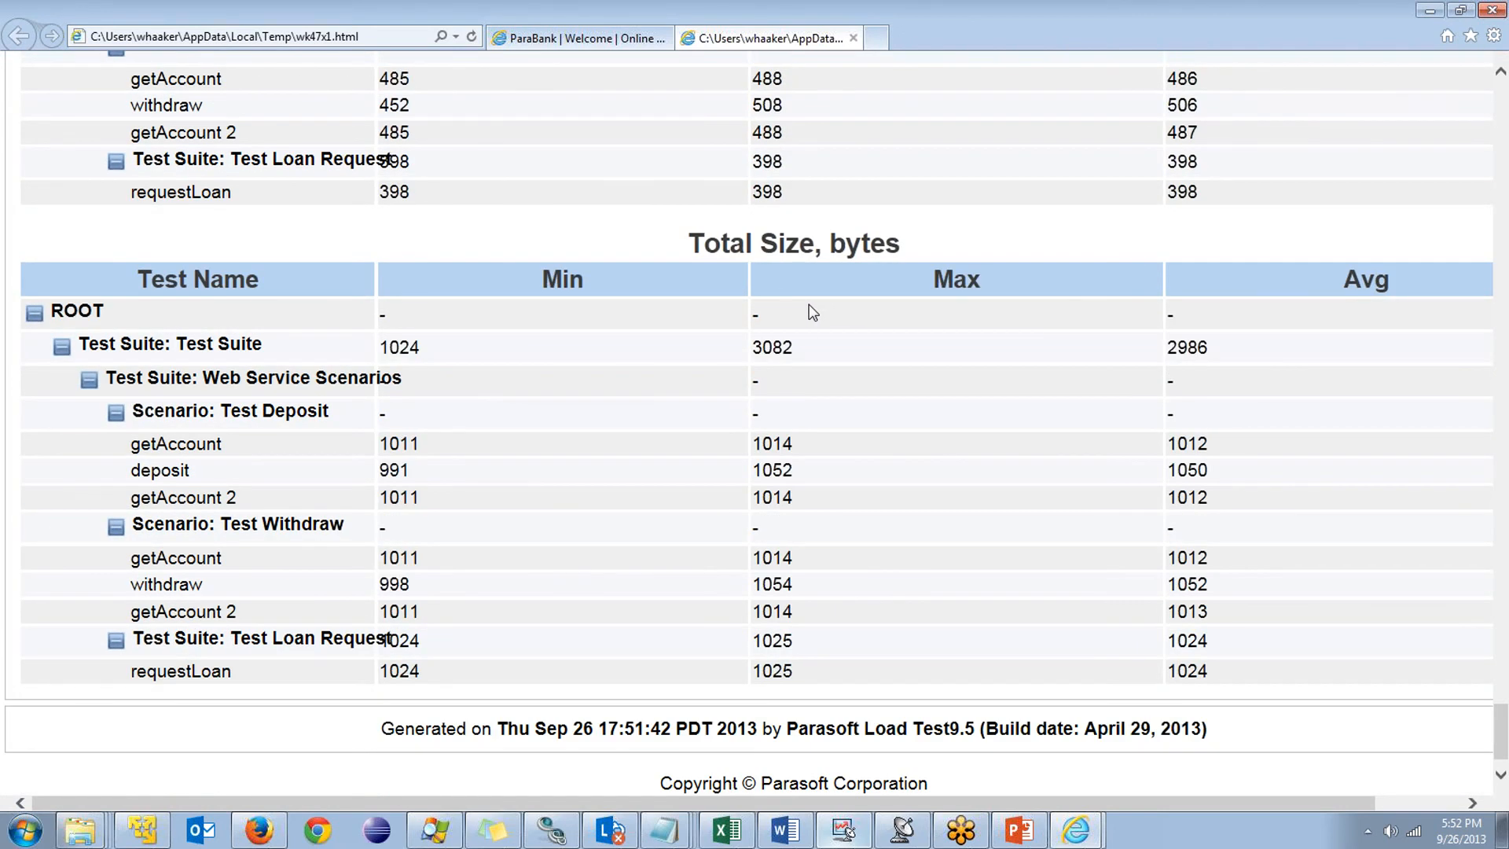
pyautogui.scroll(-1, 798, 306)
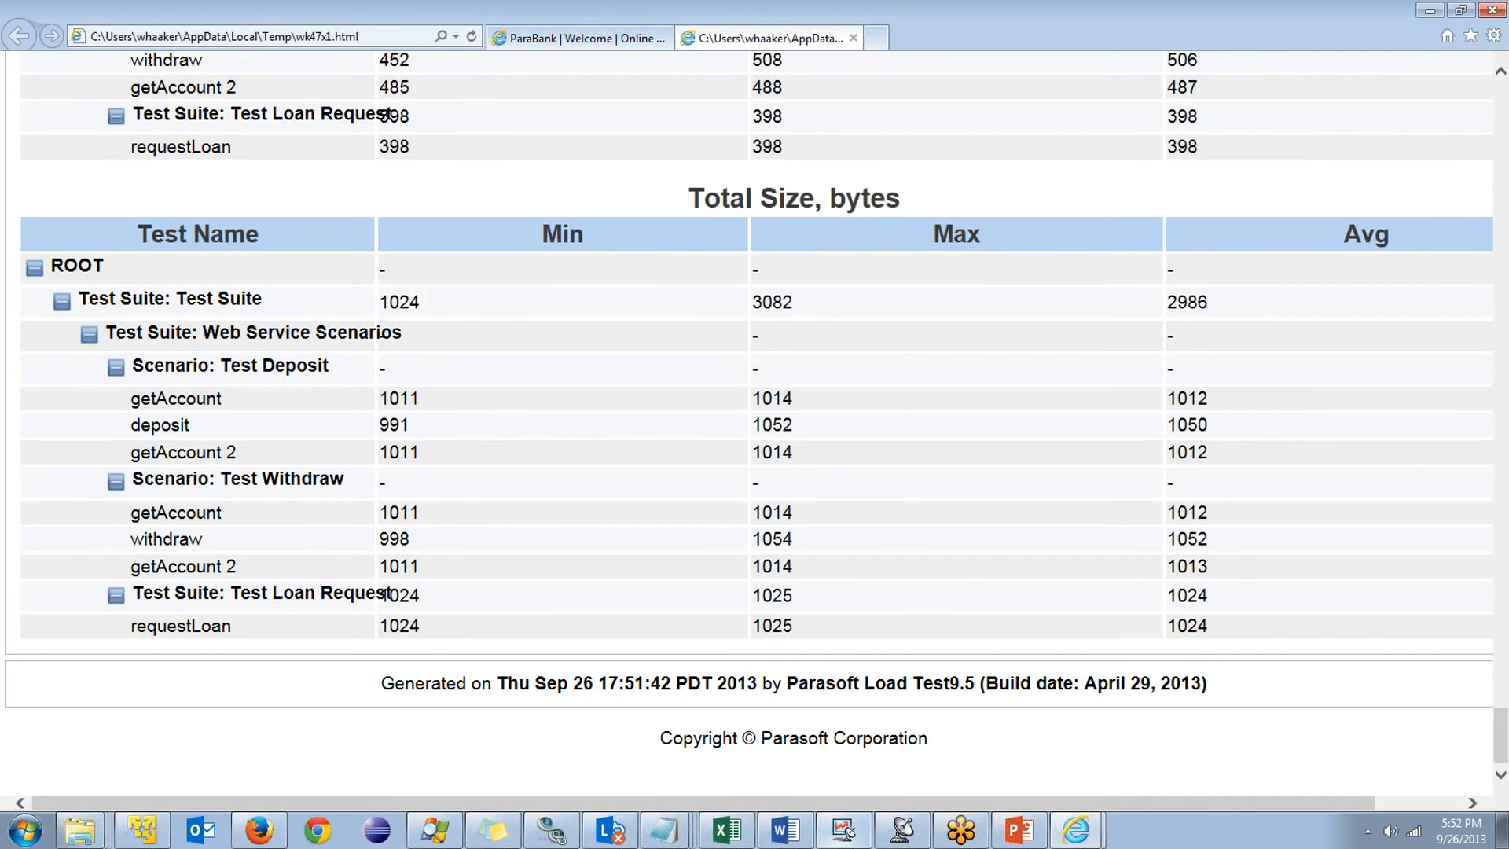
pyautogui.click(1493, 16)
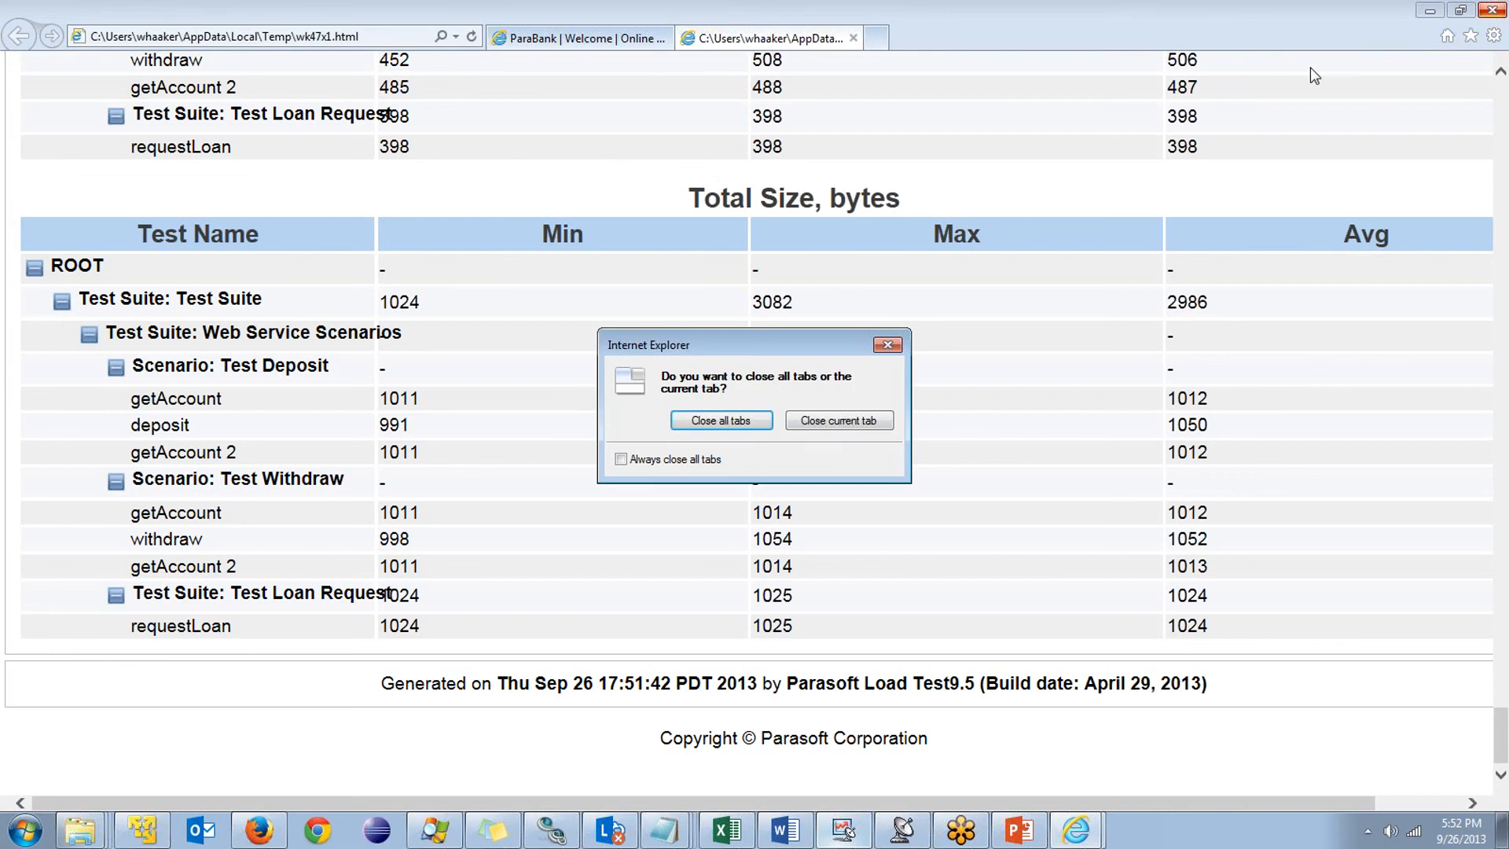
pyautogui.click(721, 420)
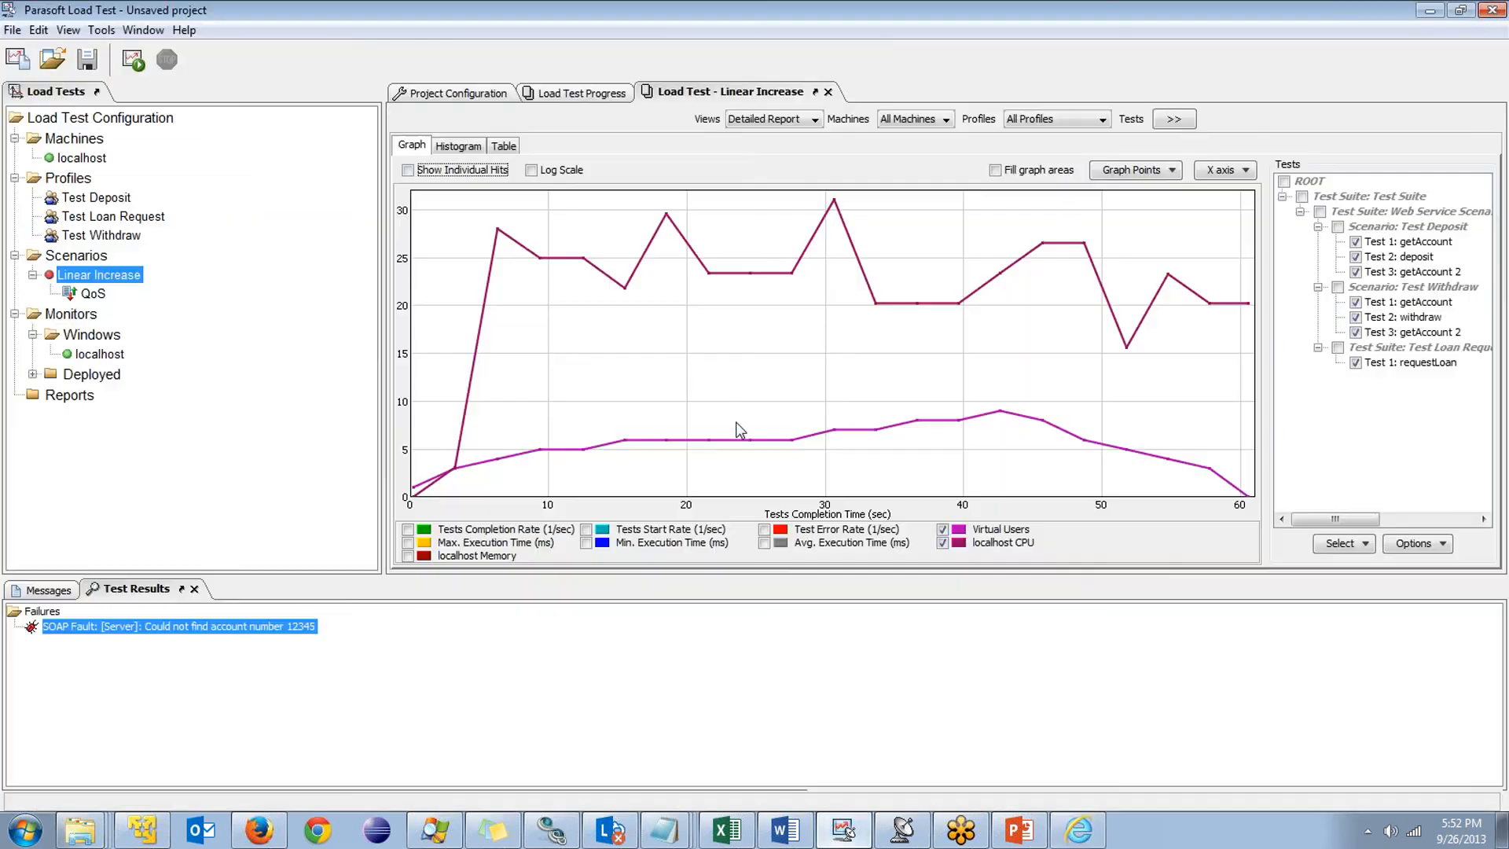
# Create a report composite under the Reports node of the load test configuration
pyautogui.click(68, 395)
pyautogui.rightClick(68, 396)
pyautogui.click(112, 415)
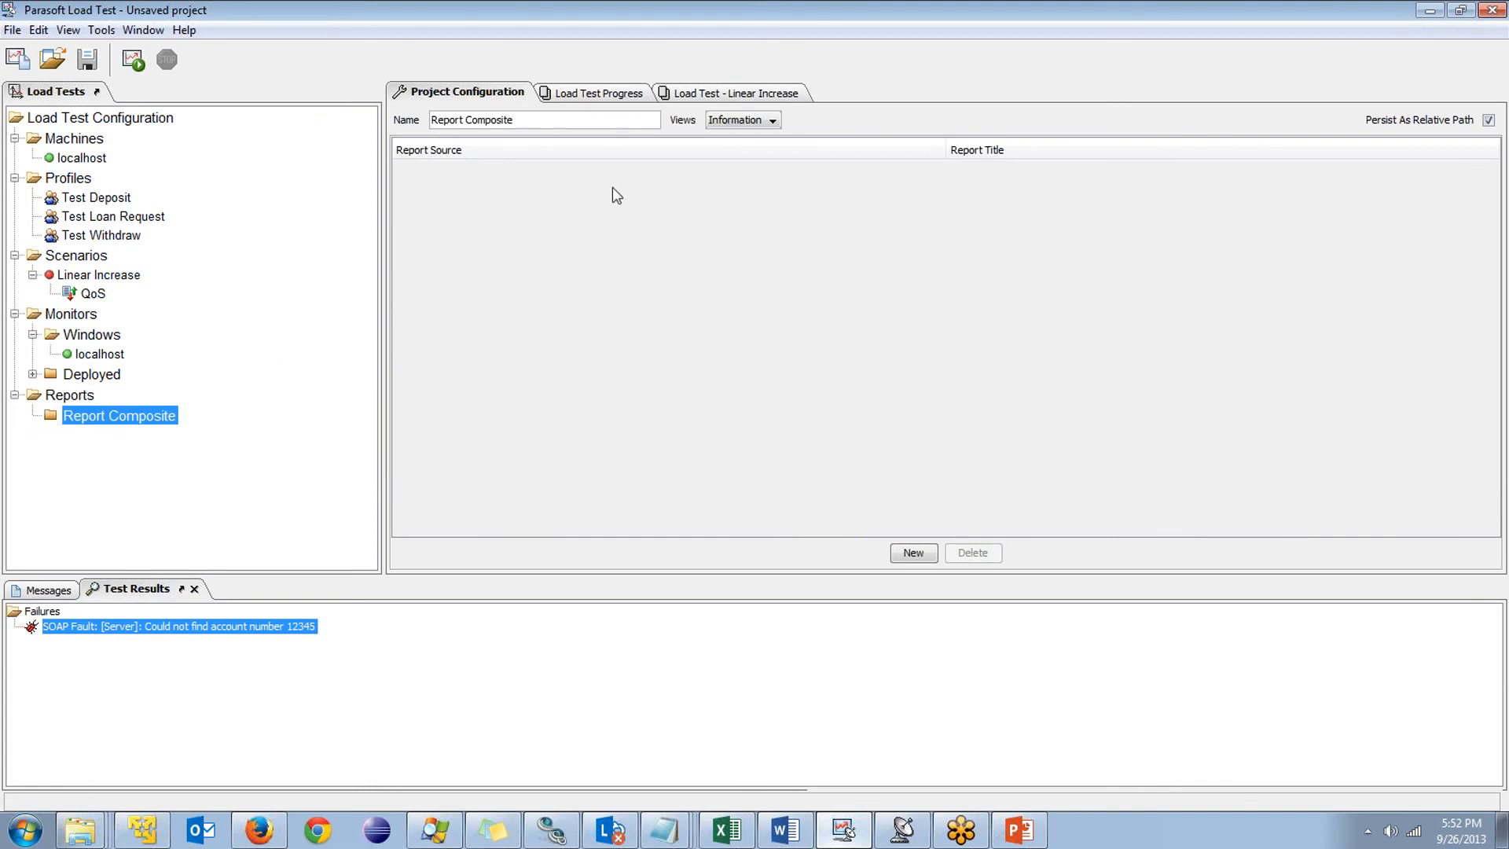
# Add the reports 20120828_parabank_run1.rpt, 20120828_parabank_run2.rpt, 20120828_parabank_run3.rpt and 20120904_parabank_run1.rpt as sources of the report composite
pyautogui.click(912, 551)
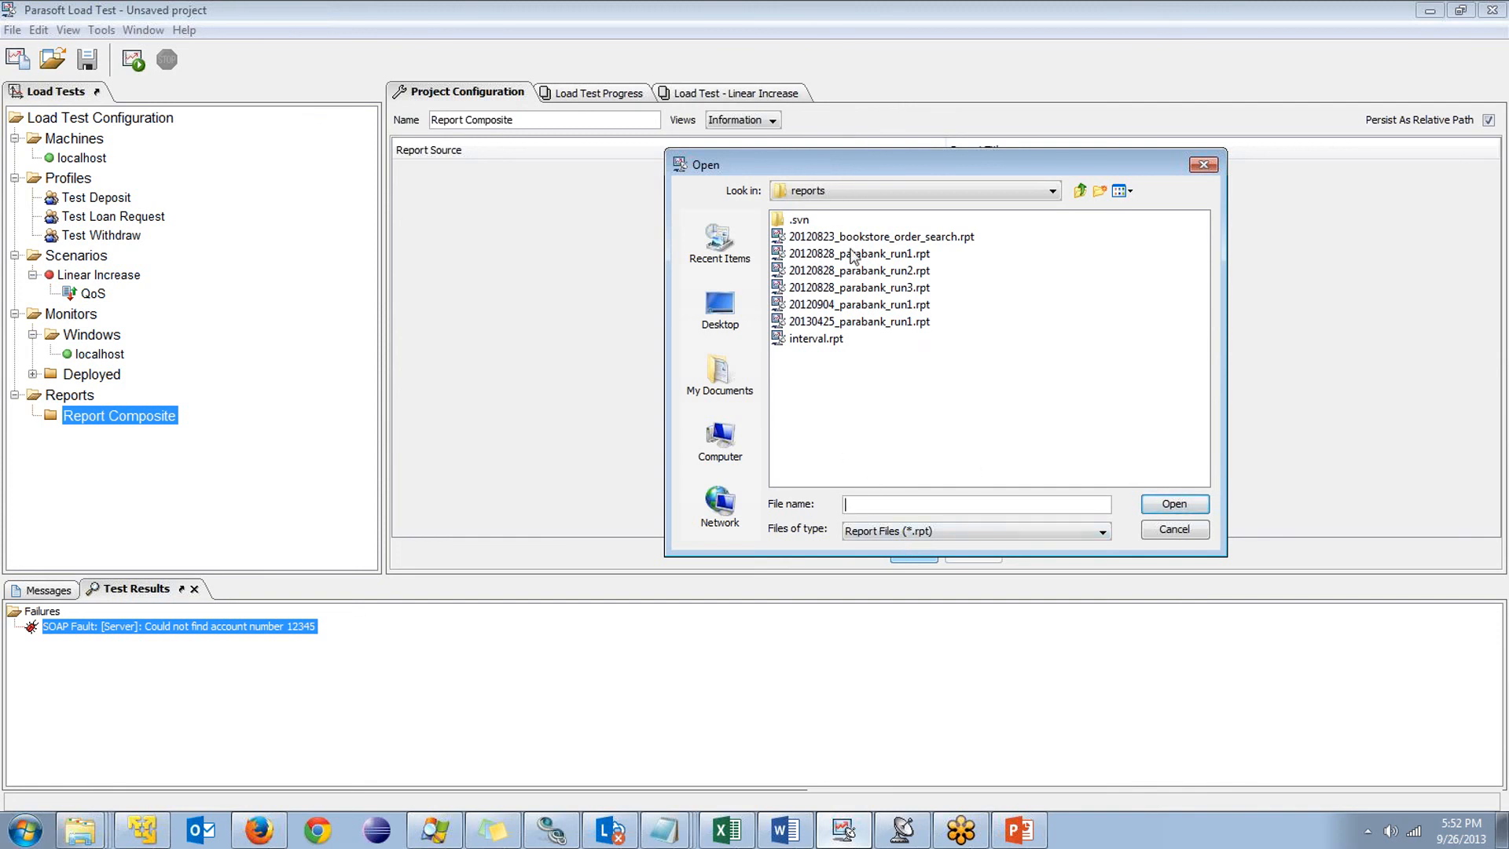
pyautogui.click(879, 253)
pyautogui.keyDown('shift'); pyautogui.click(879, 271); pyautogui.keyUp('shift')
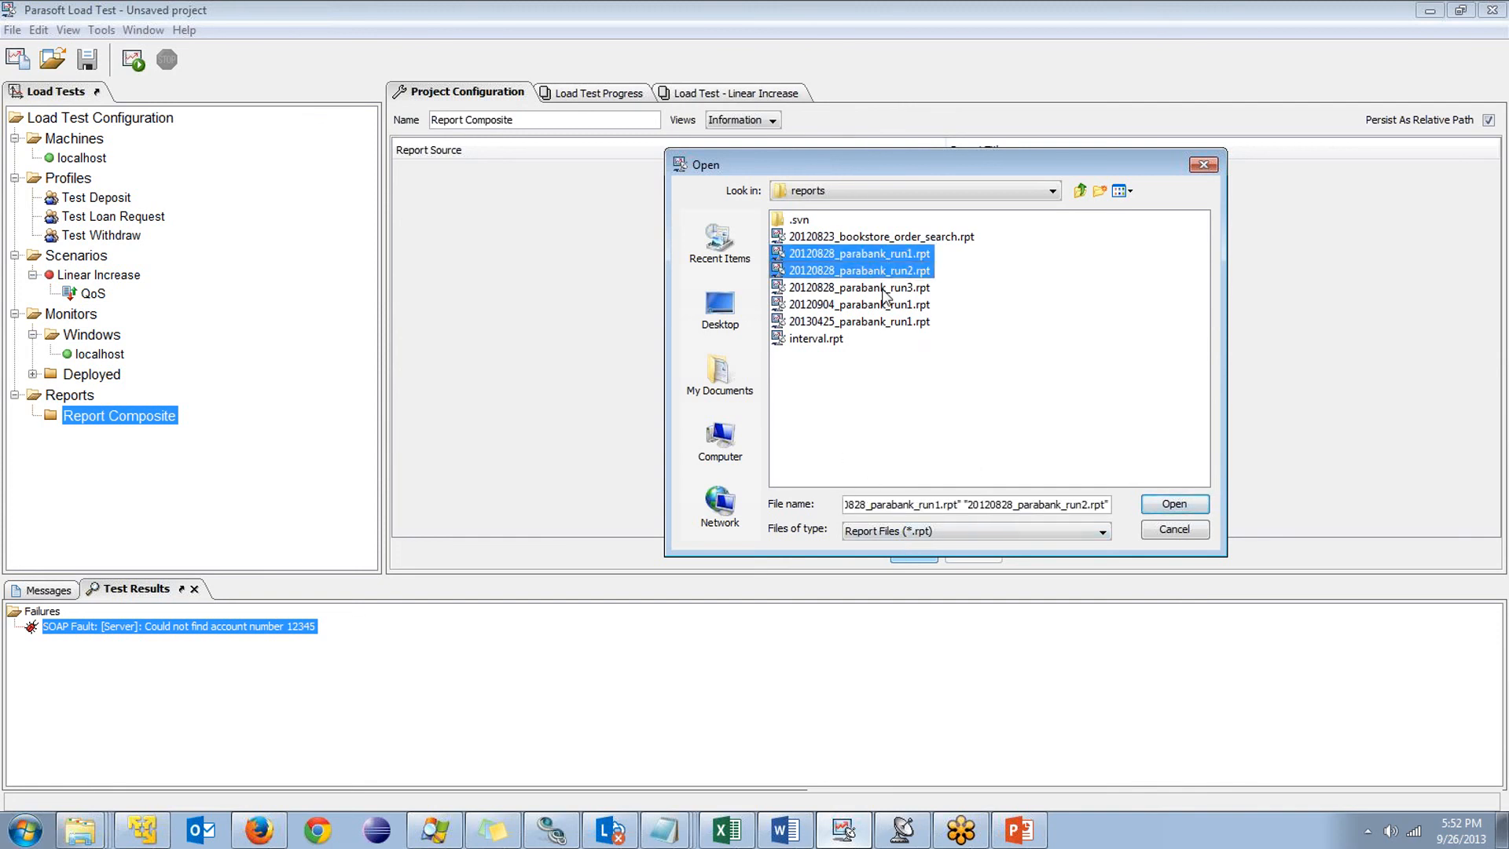
pyautogui.keyDown('shift'); pyautogui.click(882, 289); pyautogui.keyUp('shift')
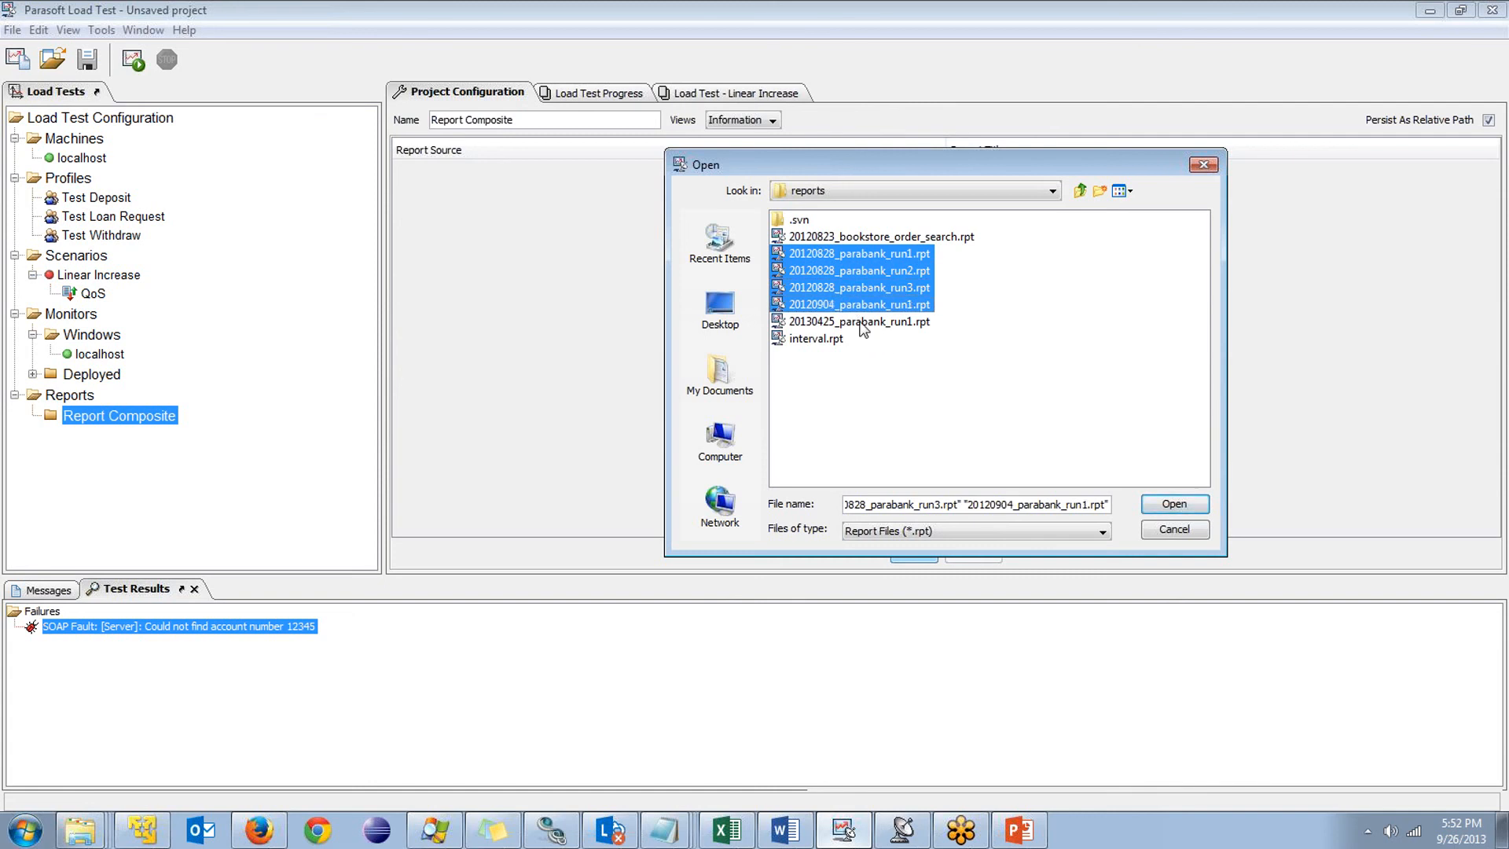
pyautogui.click(1176, 505)
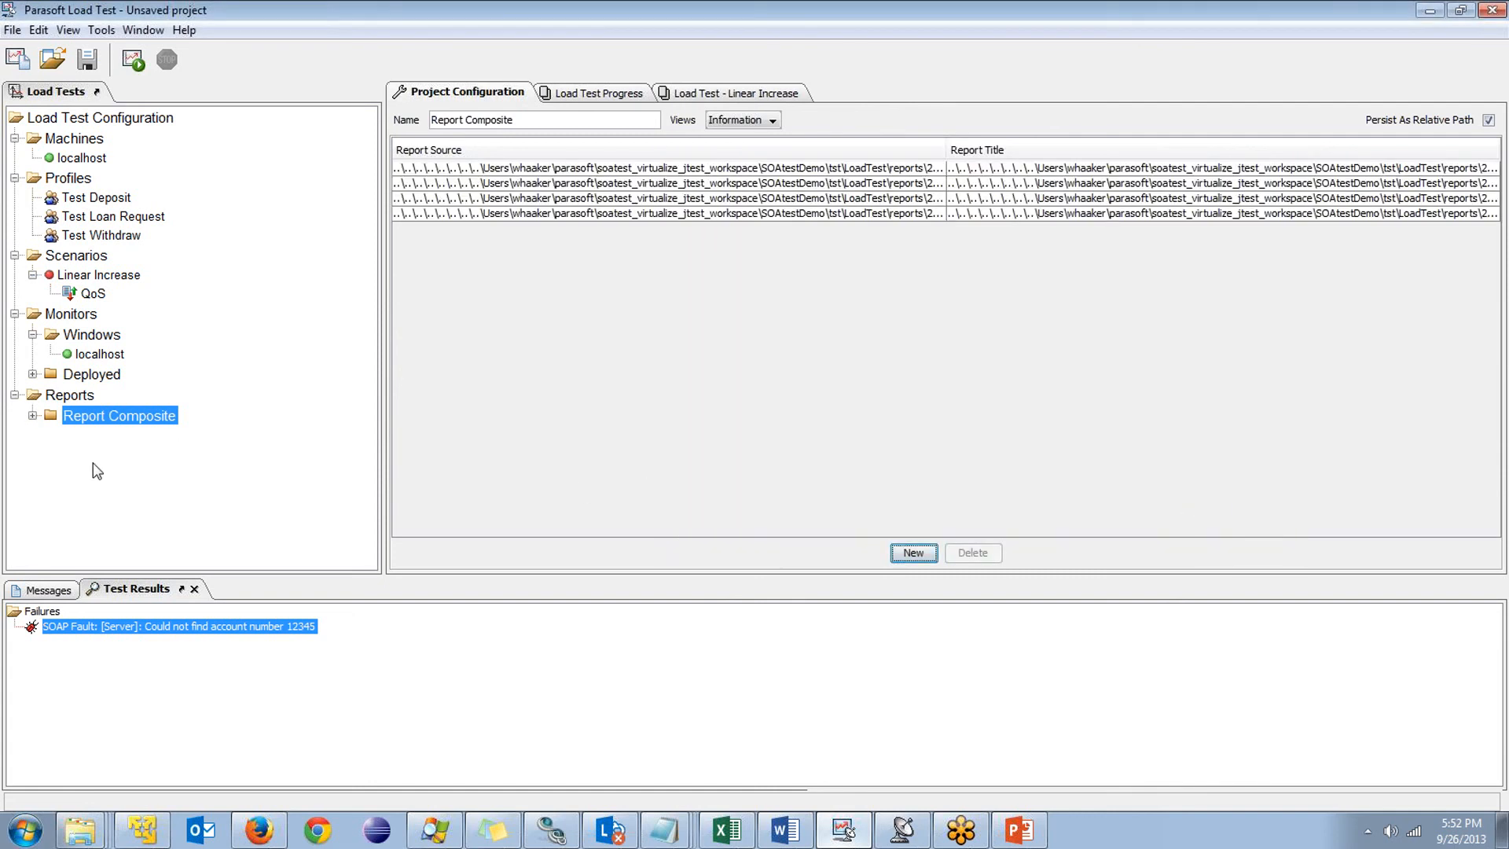
# Load all source reports of the composite and display them together in the Graph view
pyautogui.click(33, 415)
pyautogui.rightClick(82, 423)
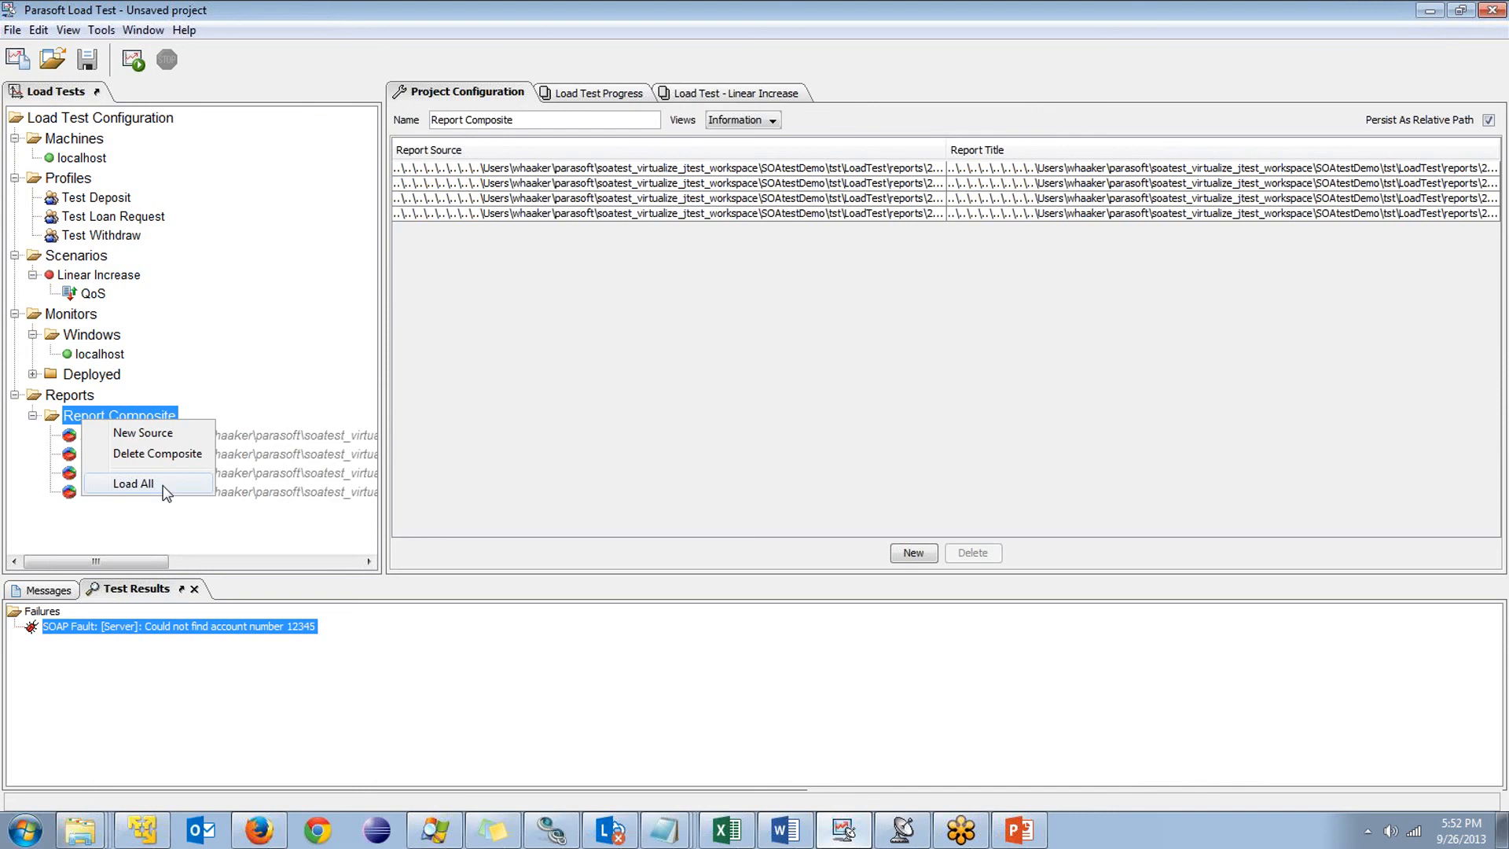
pyautogui.click(133, 483)
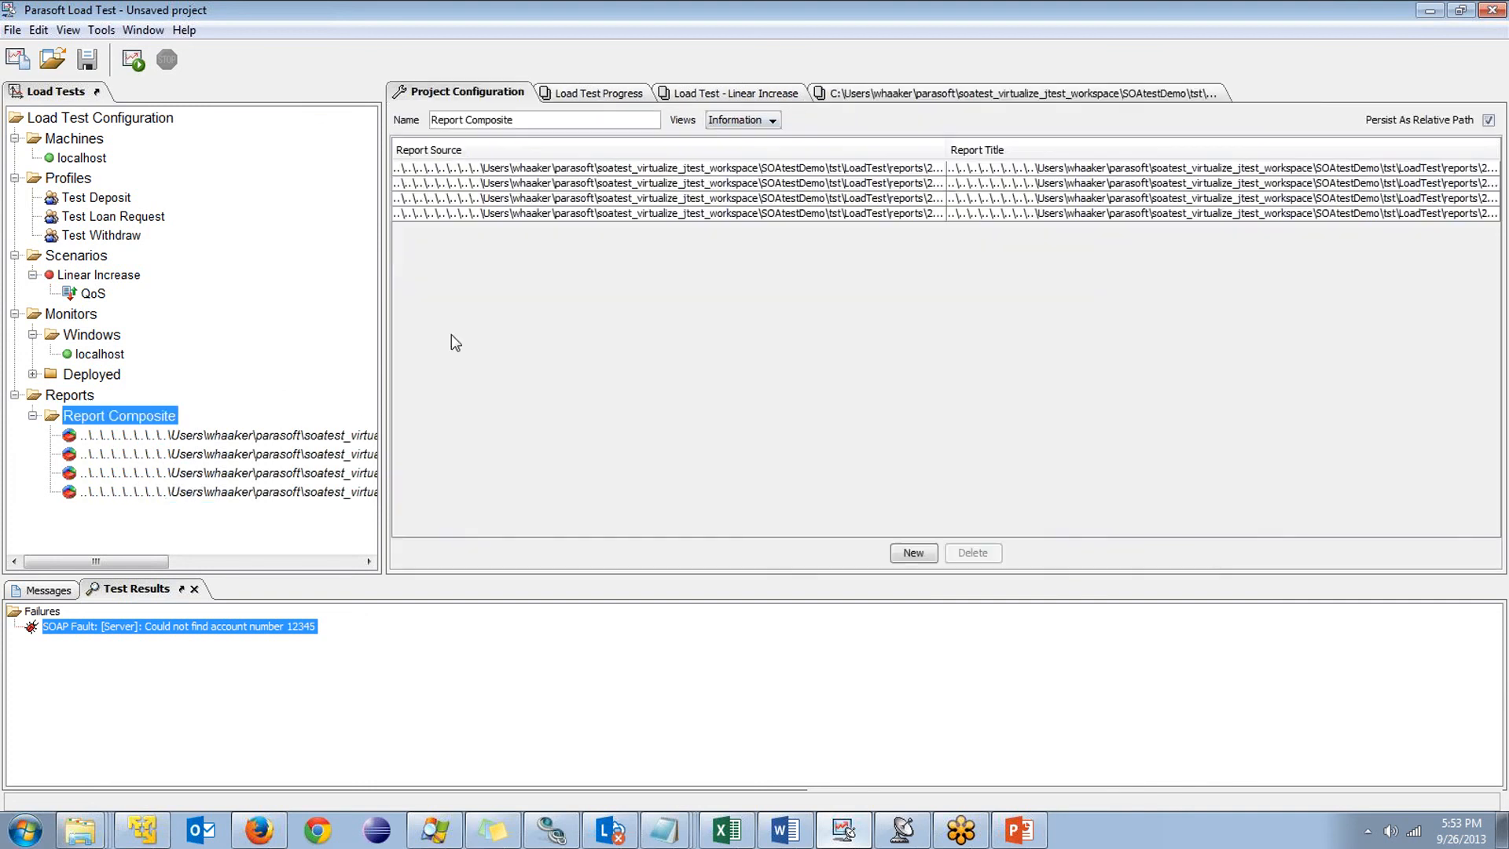
pyautogui.click(739, 122)
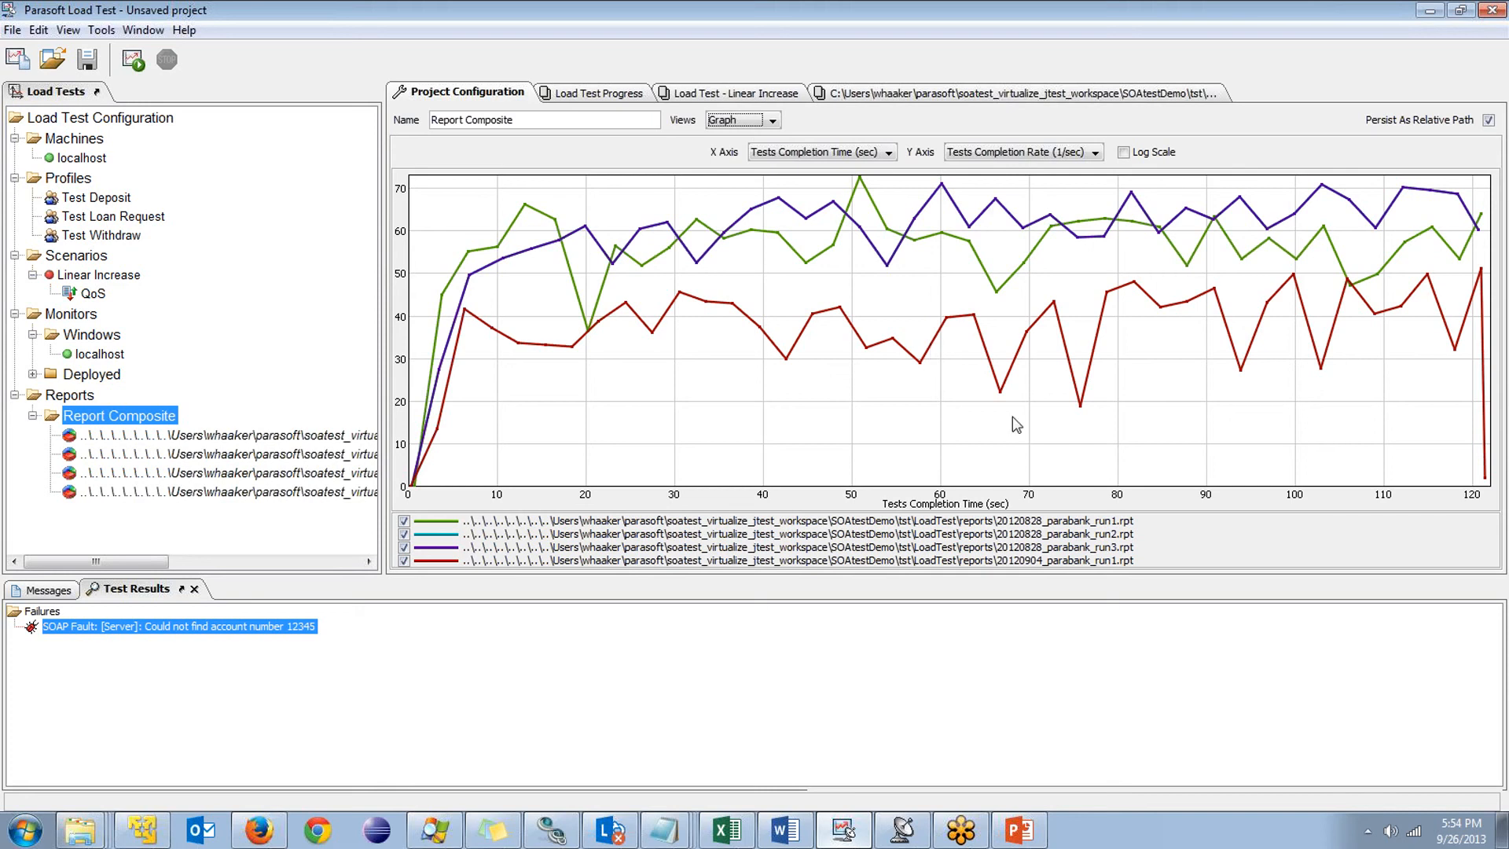
# Switch to Parasoft SOAtest and open the Security execution settings of the user-defined SOAtest Example Configuration
pyautogui.click(964, 836)
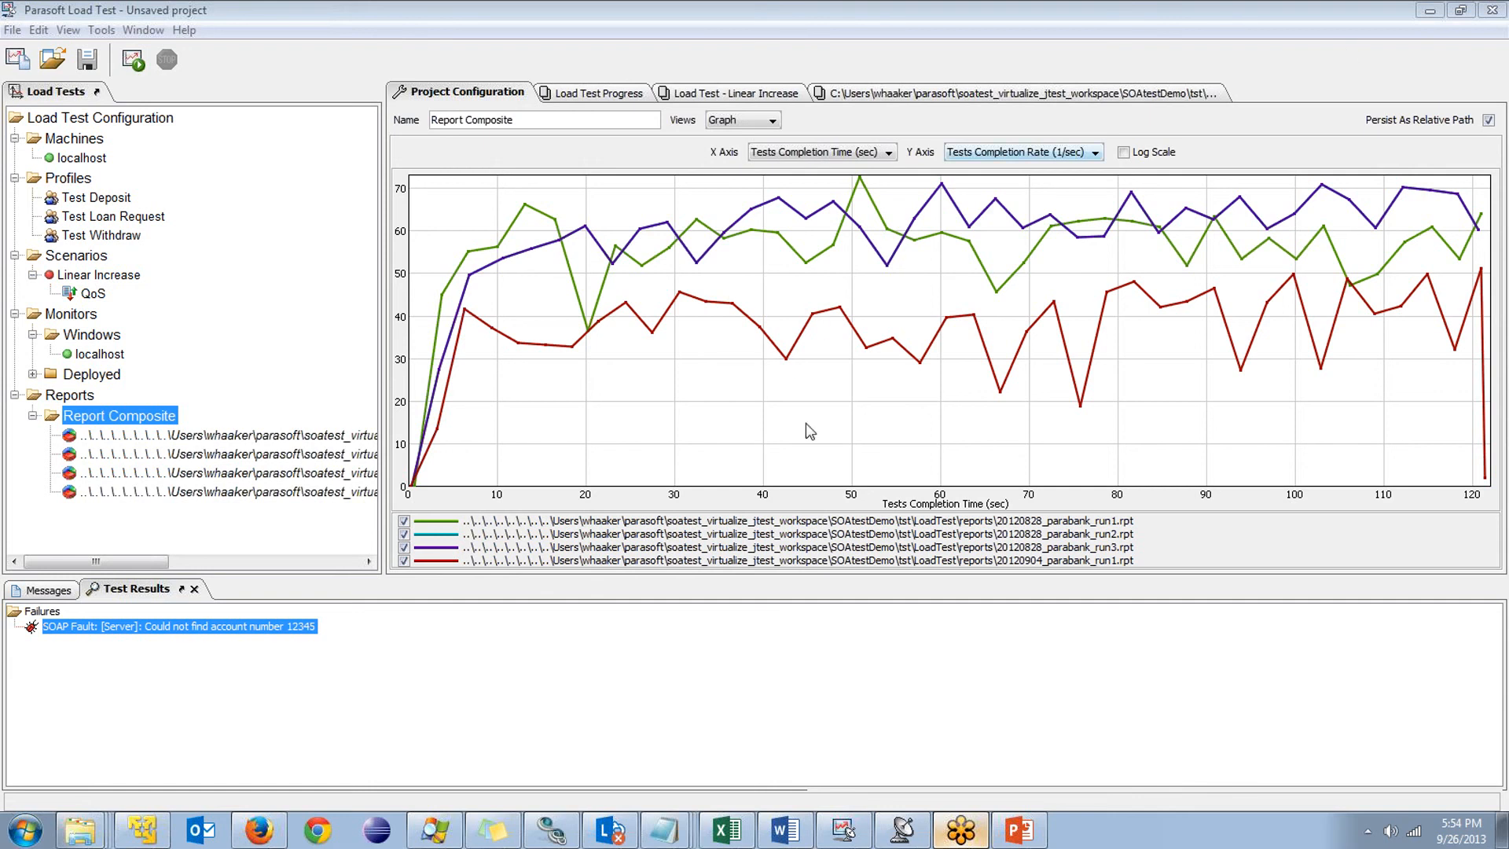
pyautogui.click(902, 830)
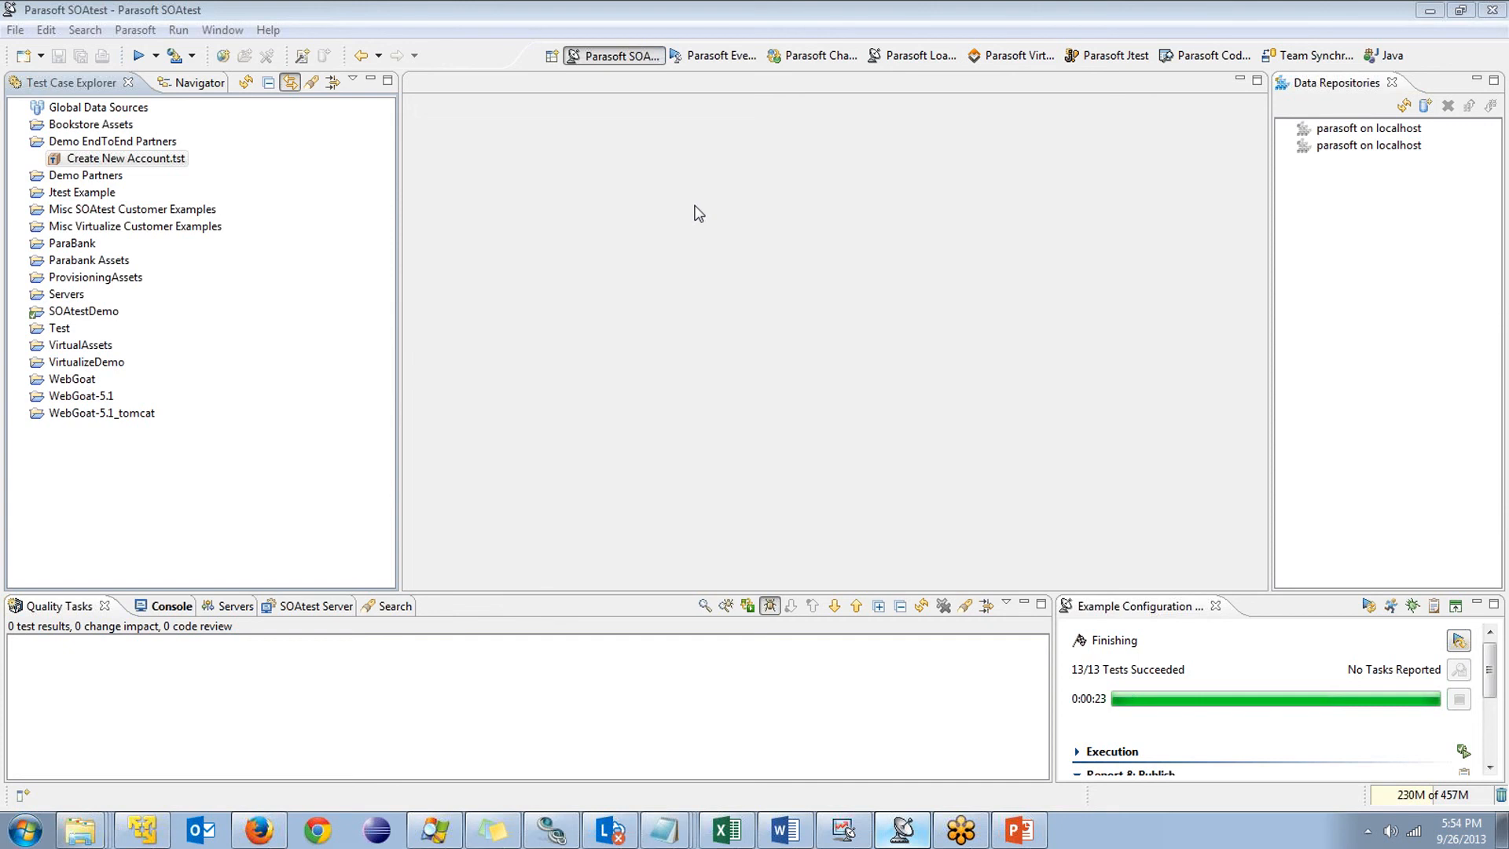
pyautogui.click(155, 55)
pyautogui.click(198, 368)
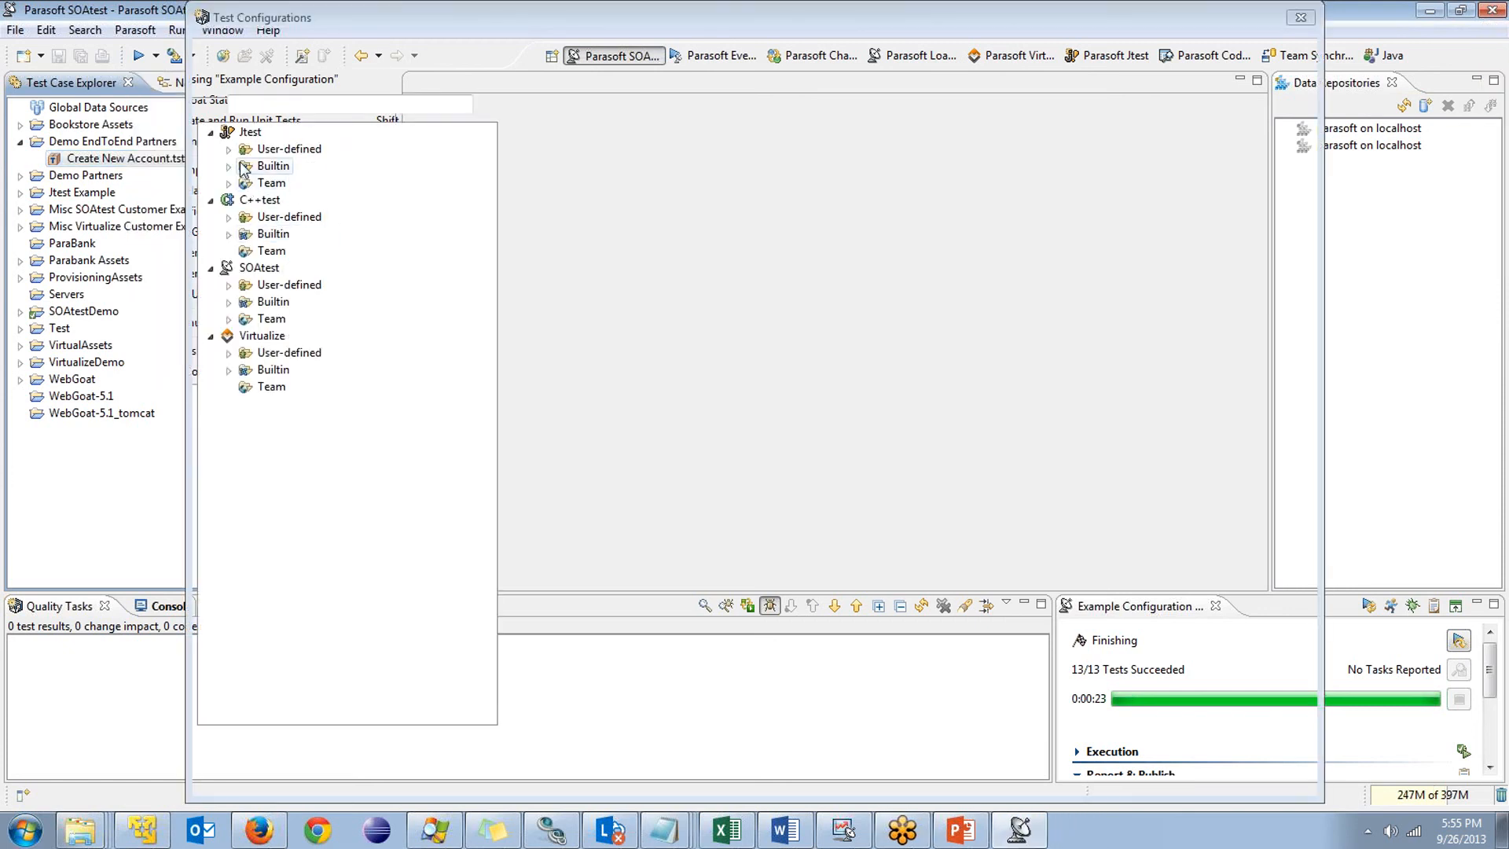
pyautogui.click(266, 301)
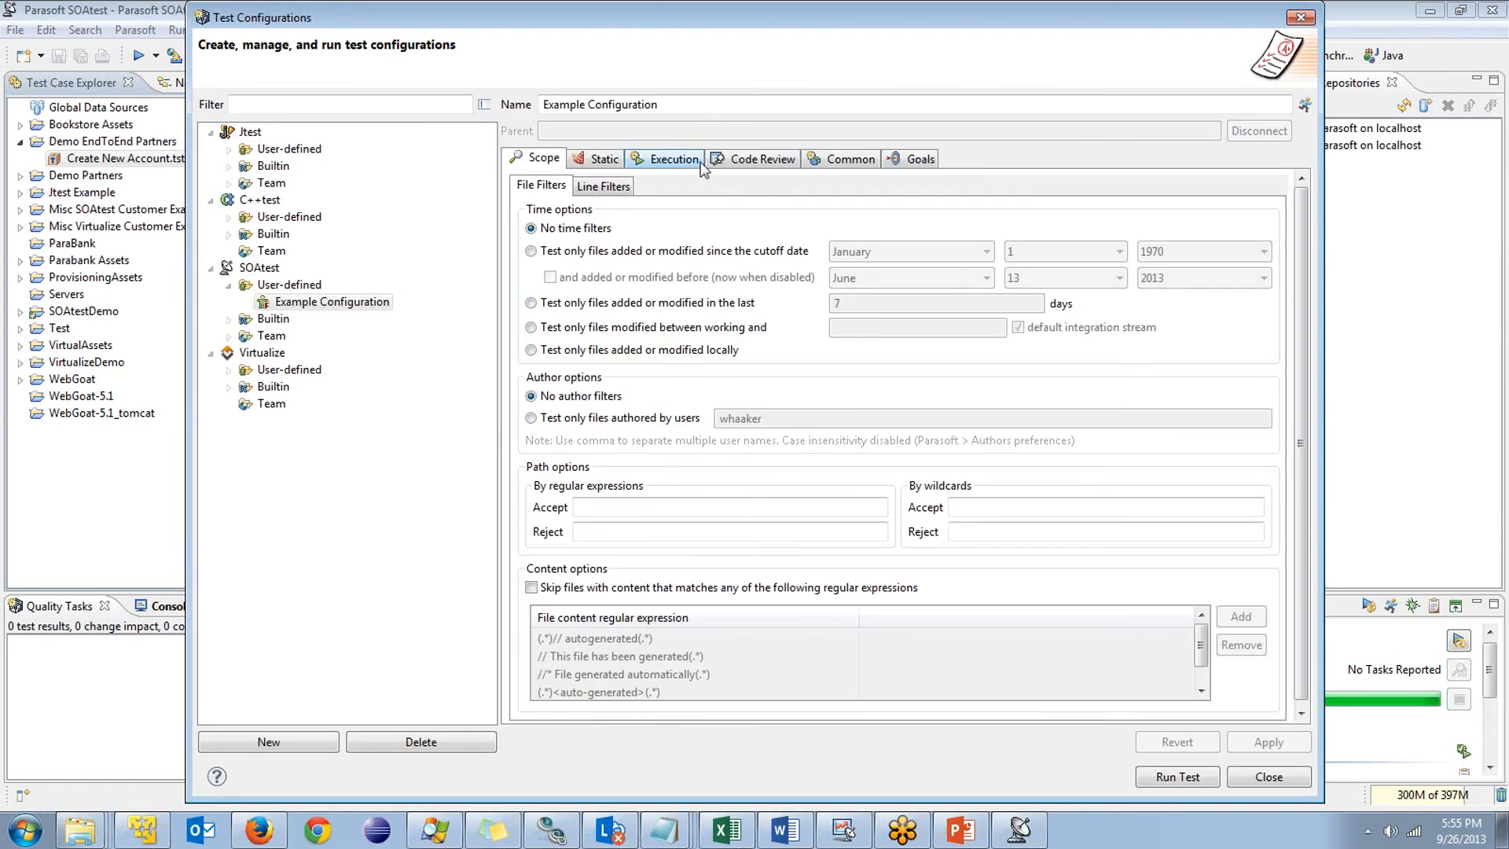
pyautogui.click(676, 160)
pyautogui.click(614, 208)
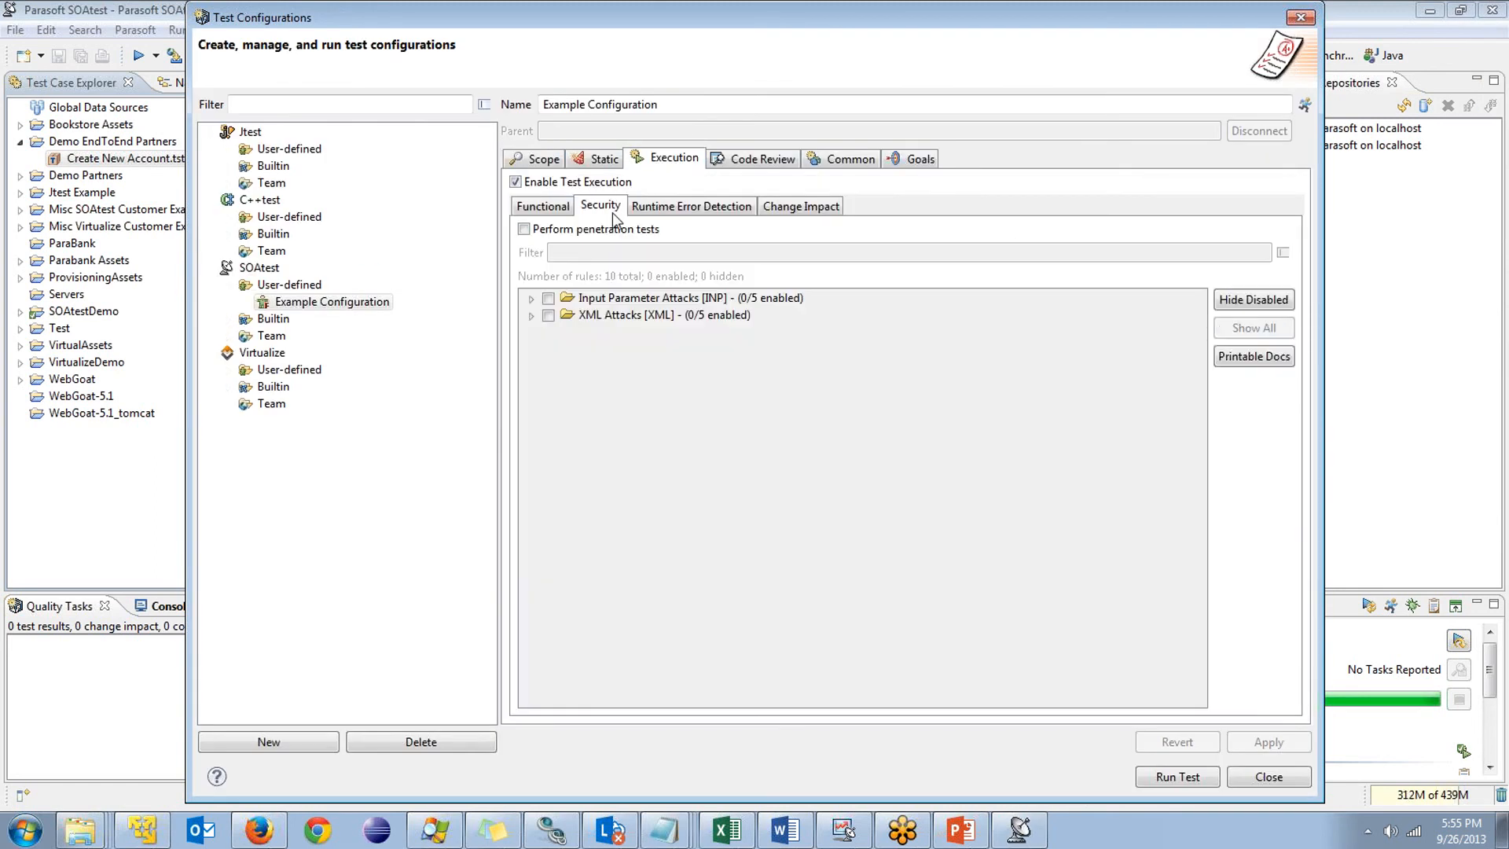
# Enable penetration tests, expand the Input Parameter and XML attack rules, and close the test configurations without saving
pyautogui.click(523, 229)
pyautogui.click(531, 315)
pyautogui.click(531, 298)
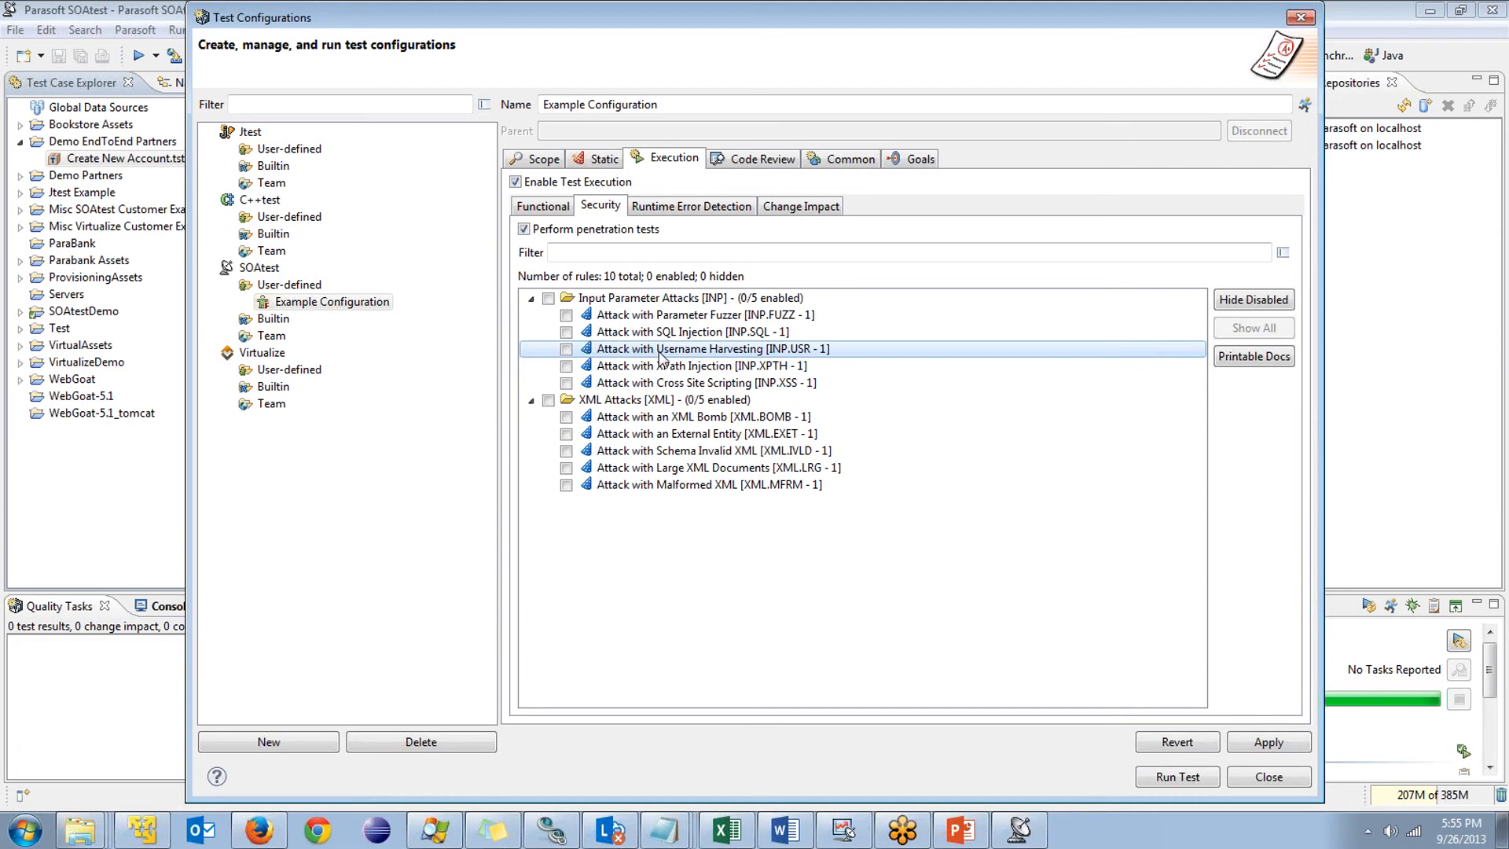
pyautogui.click(668, 316)
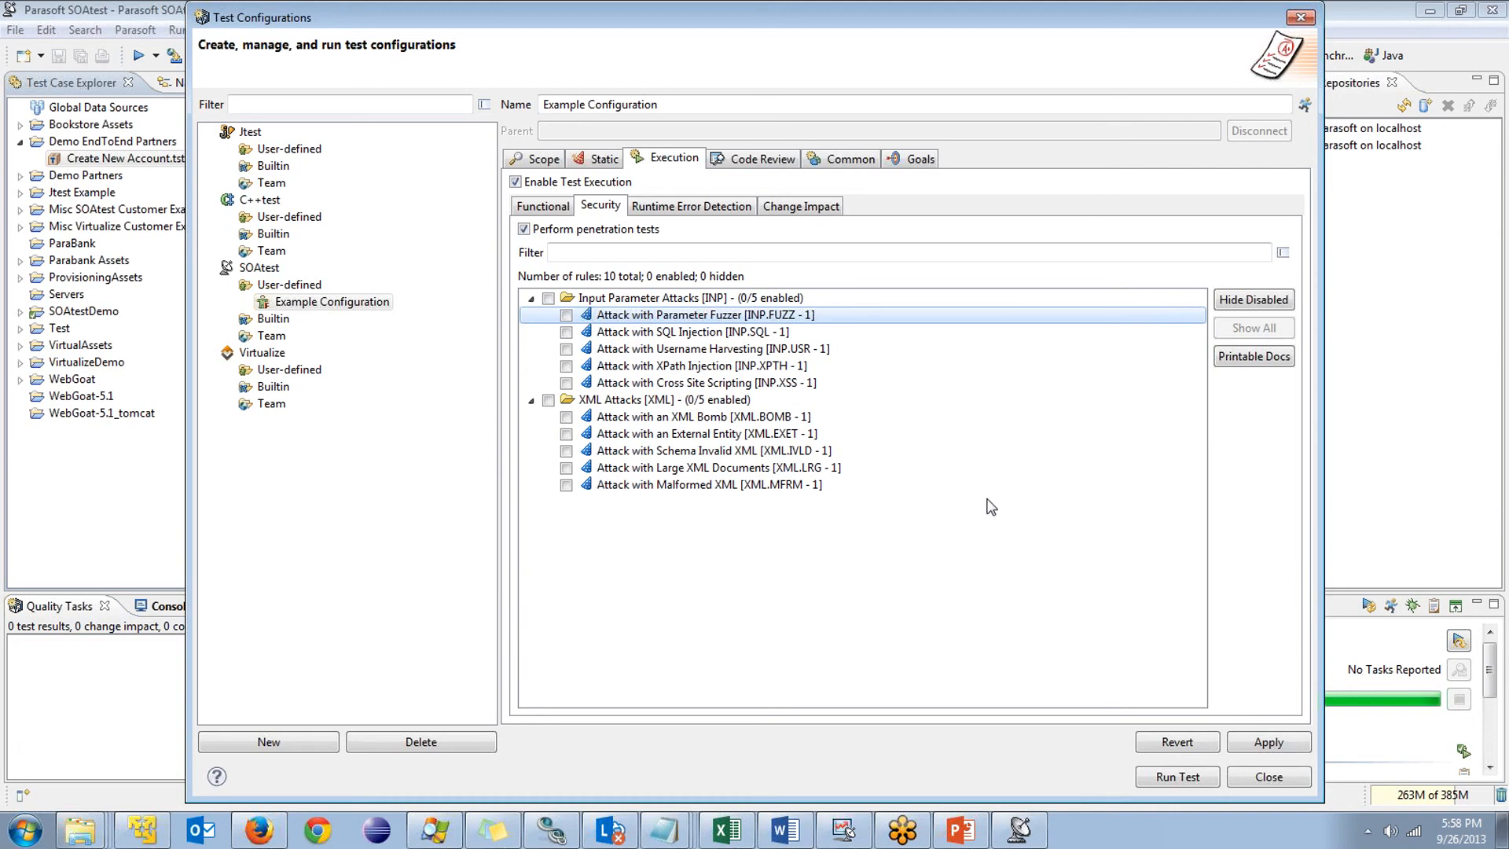
pyautogui.click(1286, 779)
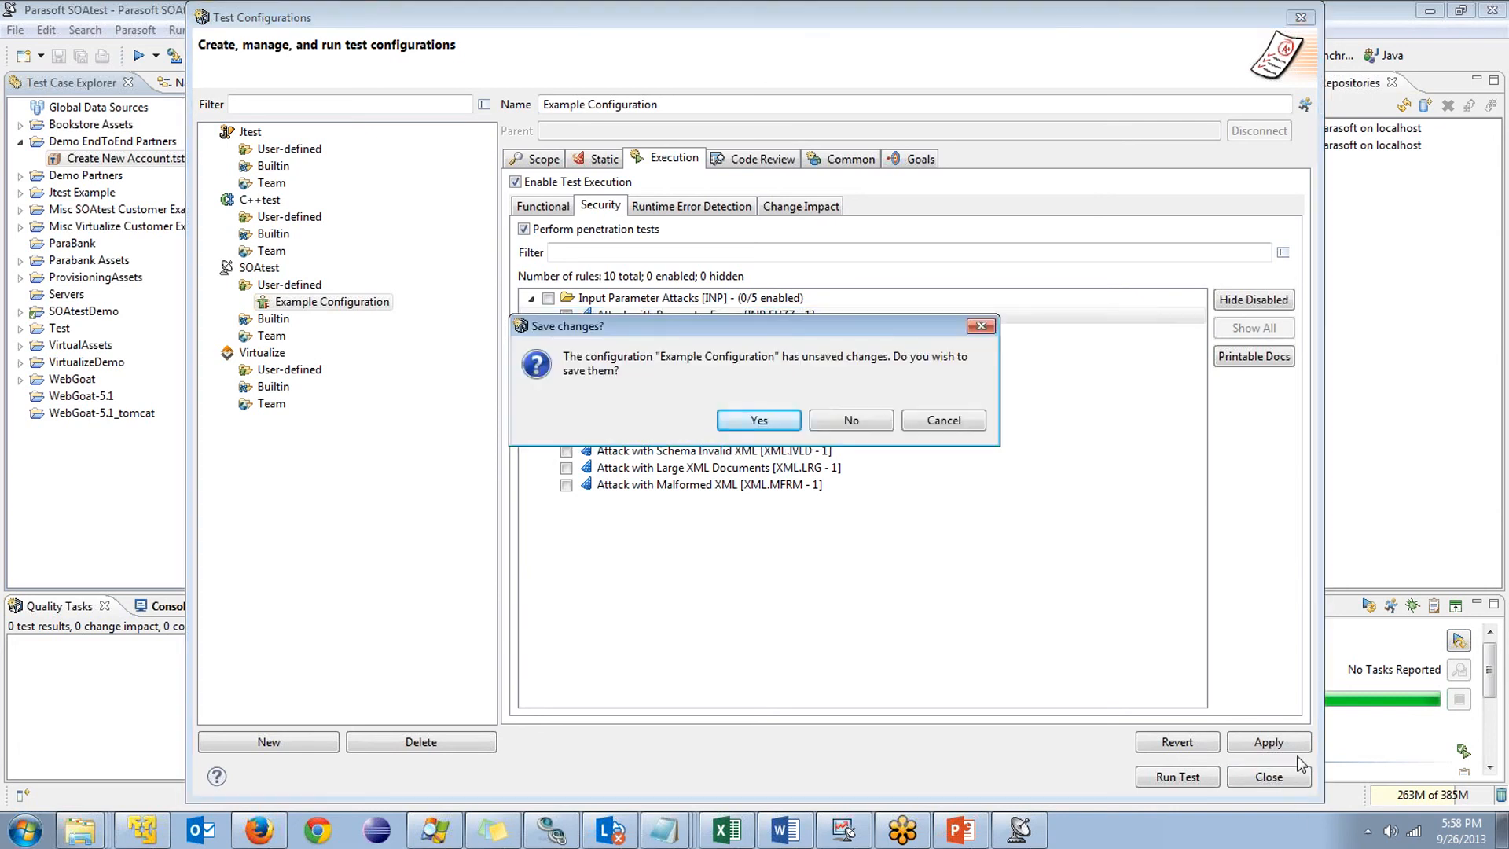
pyautogui.click(845, 418)
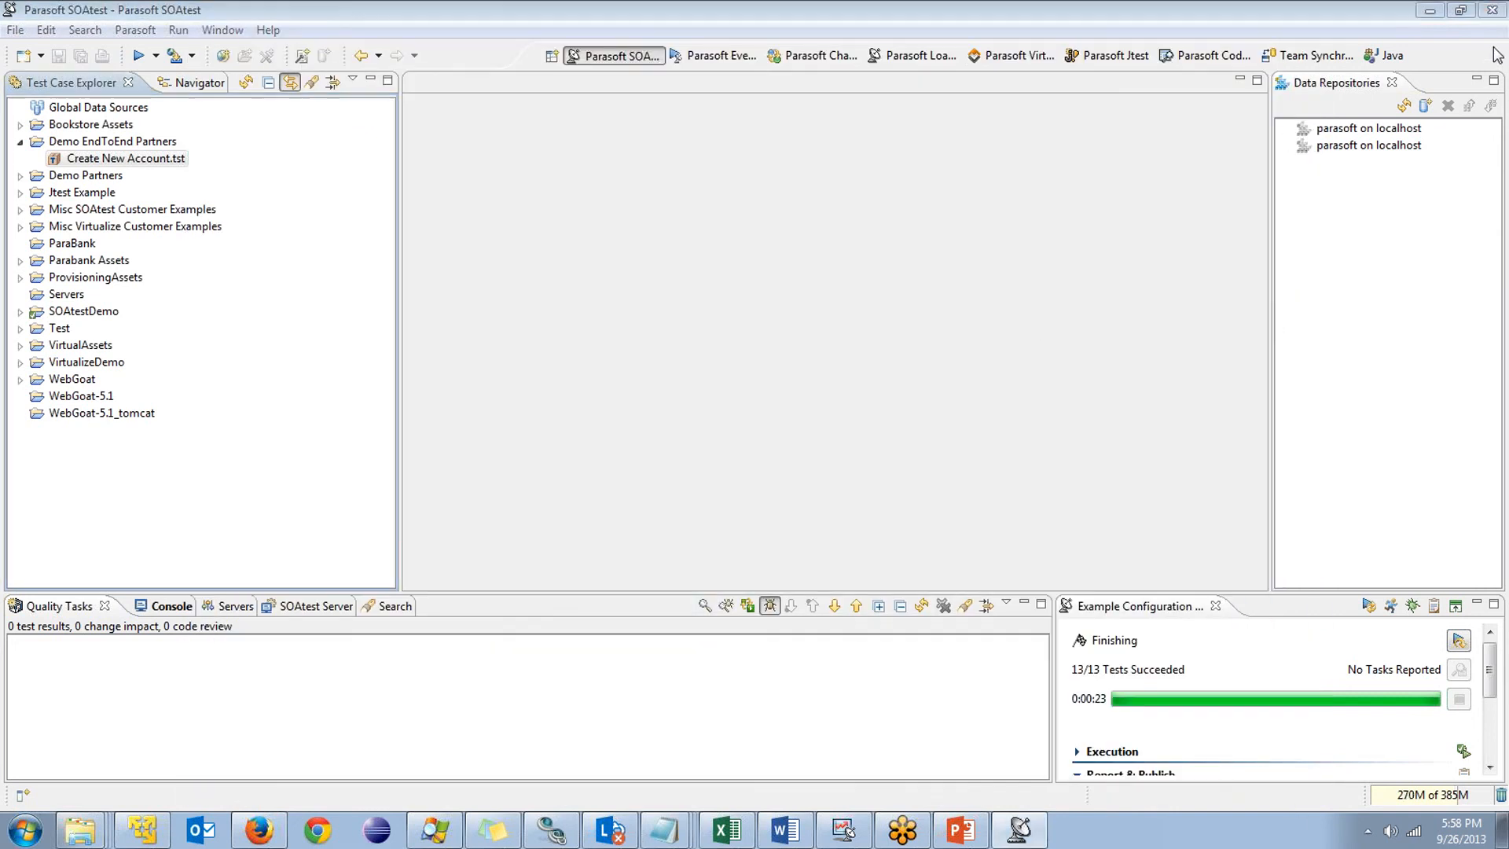